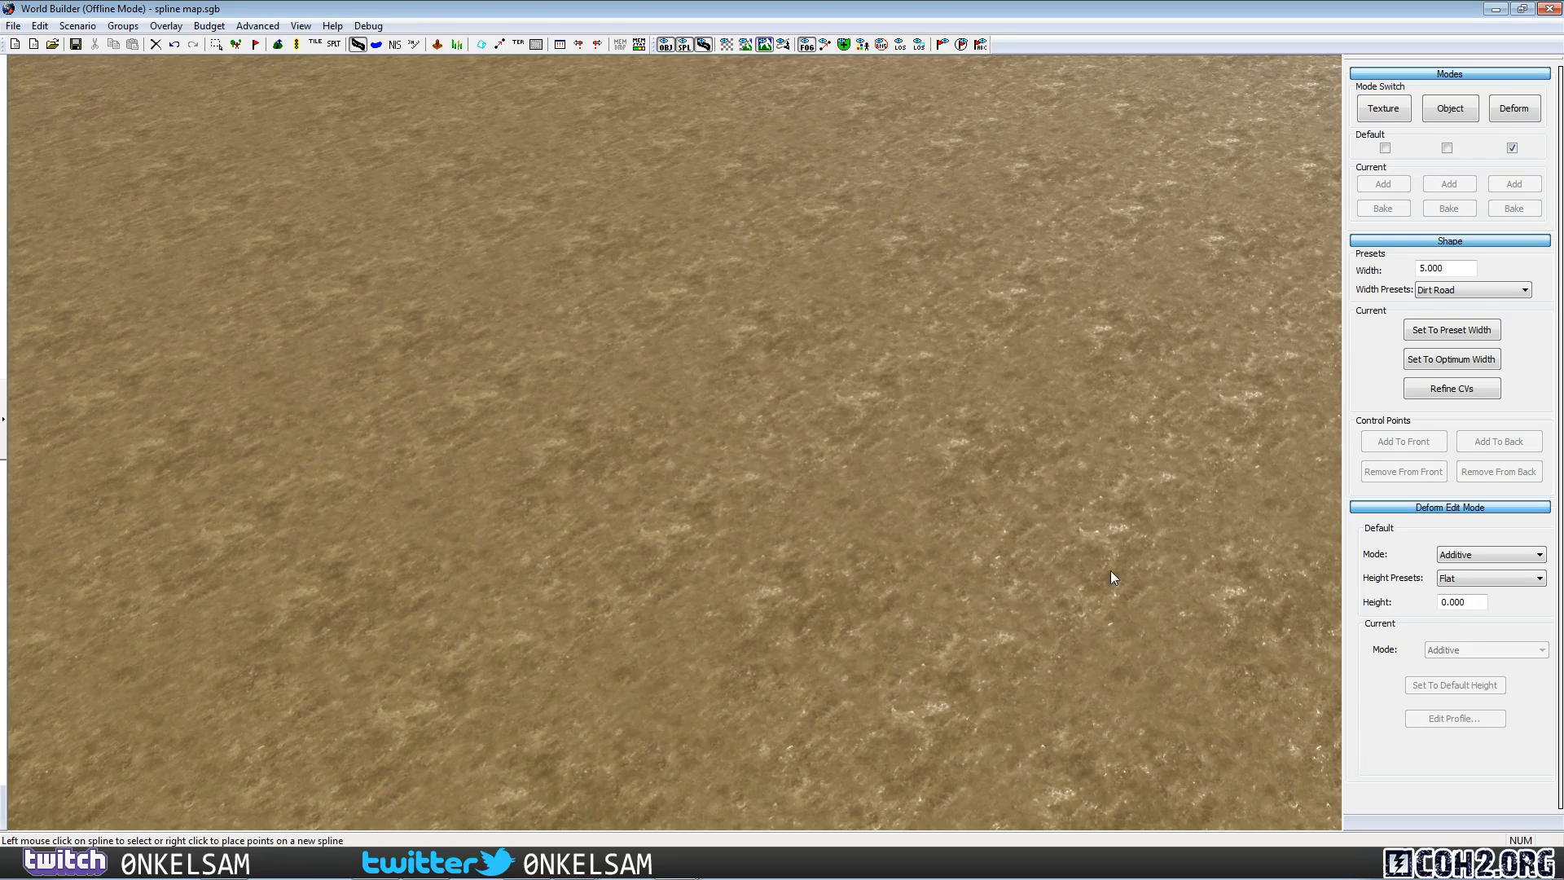
Set the default height for deform splines to 1.000.
{"action": "left_click", "coordinate": [1441, 602]}
{"action": "type", "text": "1"}
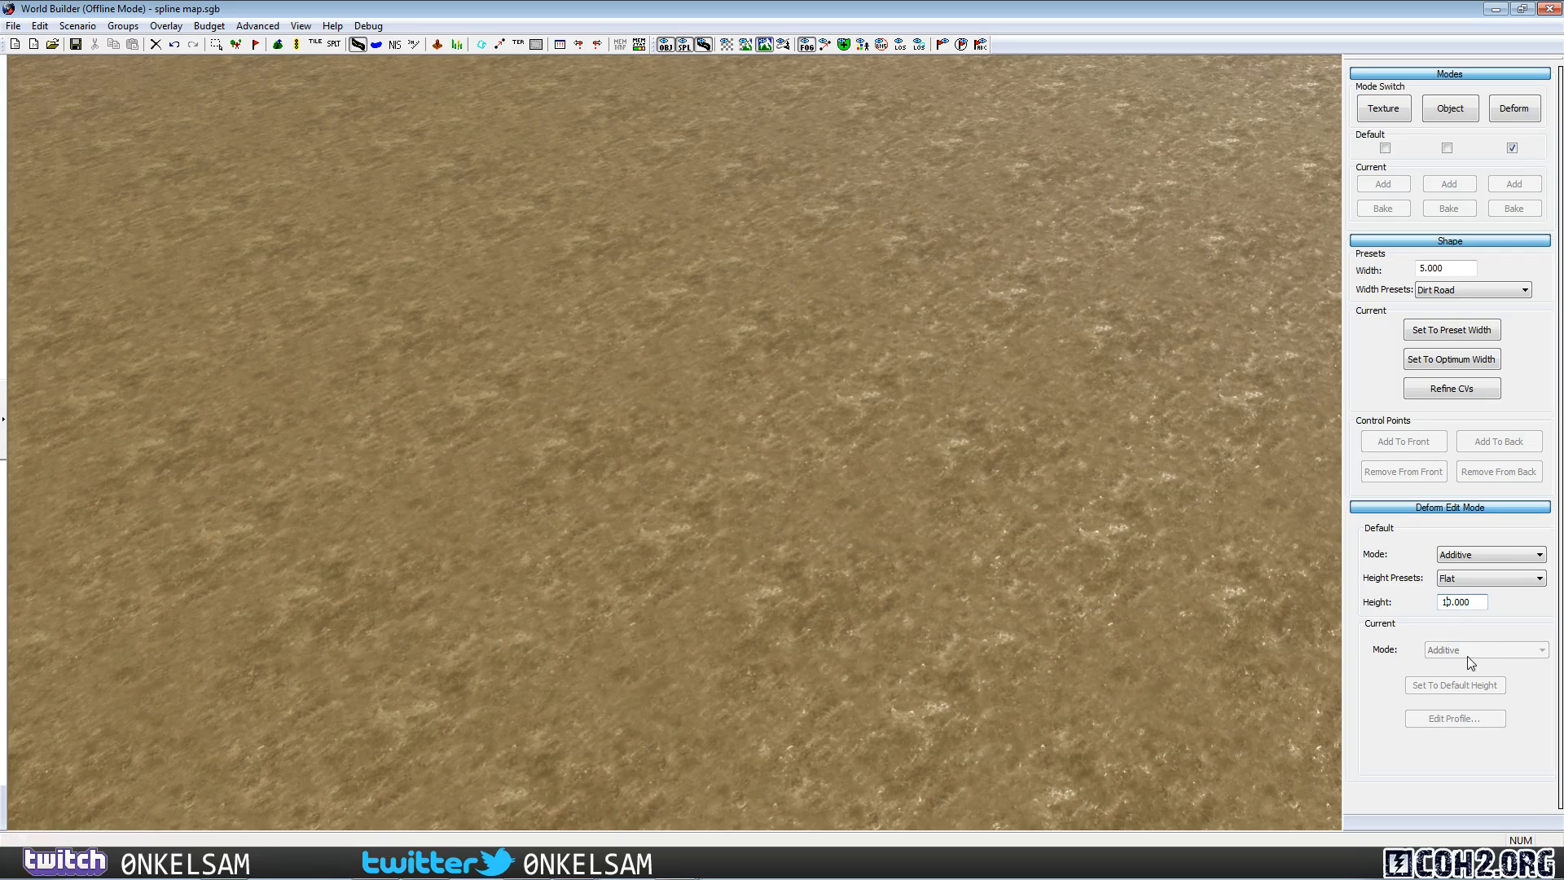
{"action": "key", "text": "Delete"}
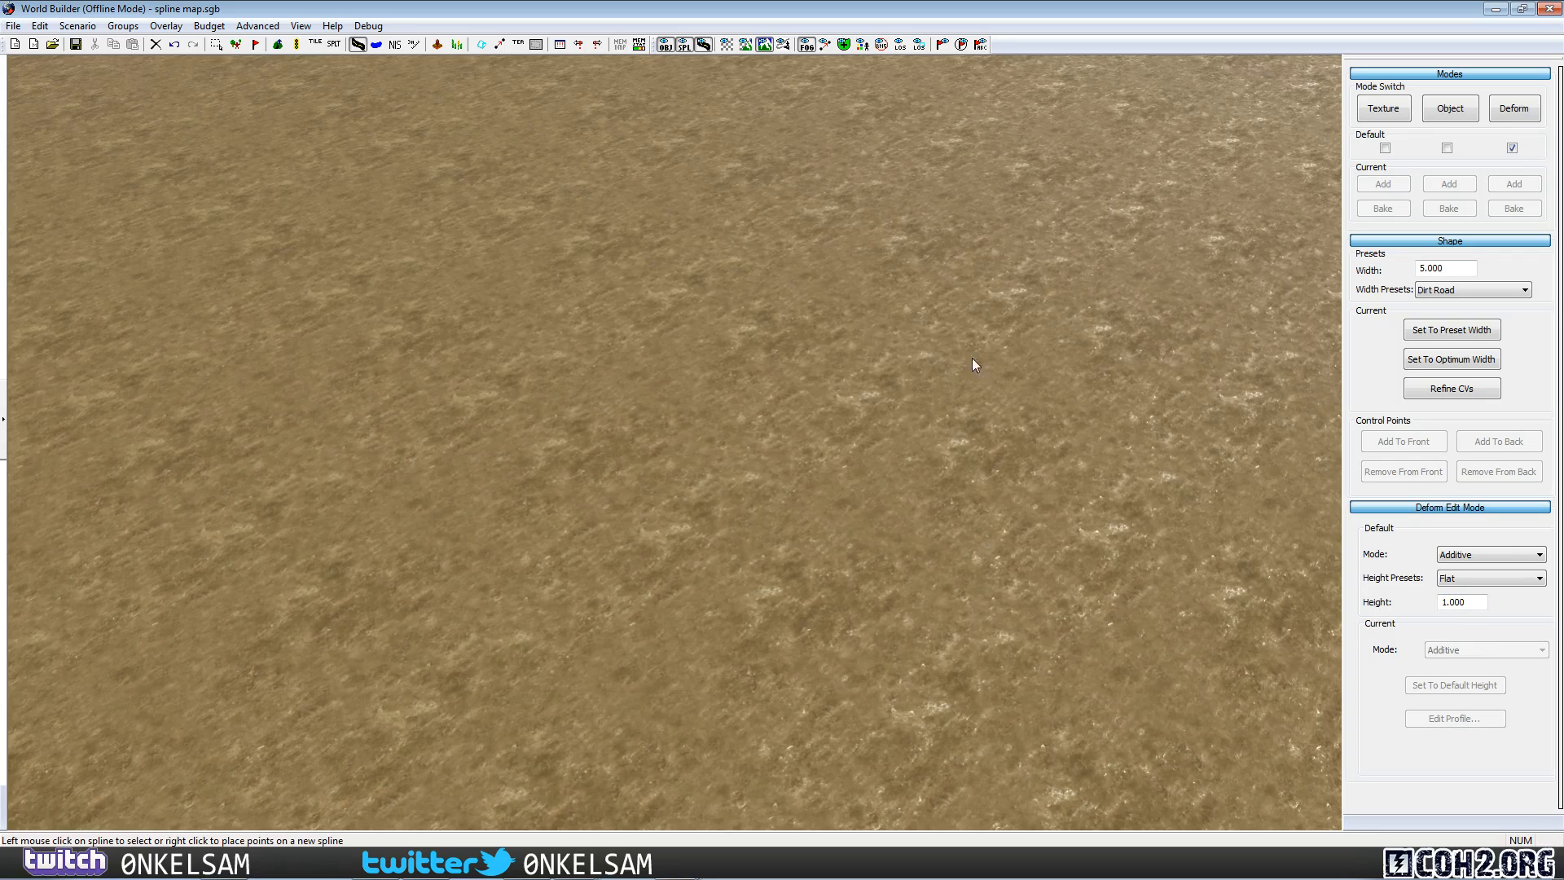
Try the Hedgerow height preset, return to Flat, and set the default deform height to 2.000.
{"action": "left_click", "coordinate": [1538, 578]}
{"action": "left_click", "coordinate": [1510, 612]}
{"action": "left_click", "coordinate": [1508, 578]}
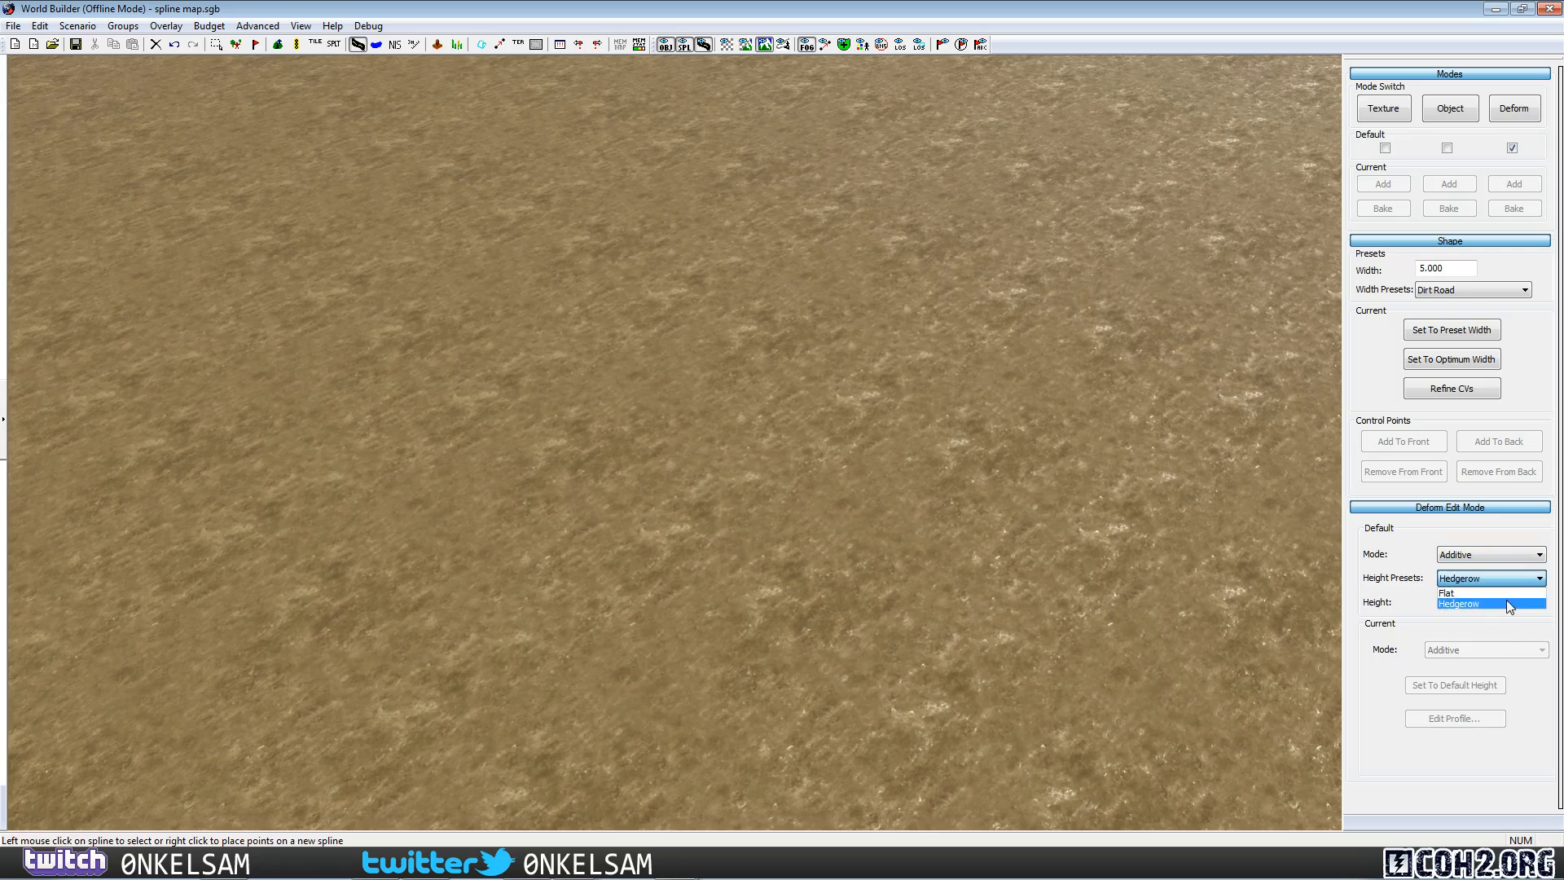
{"action": "left_click", "coordinate": [1507, 600]}
{"action": "left_click", "coordinate": [1522, 578]}
{"action": "left_click", "coordinate": [1464, 603]}
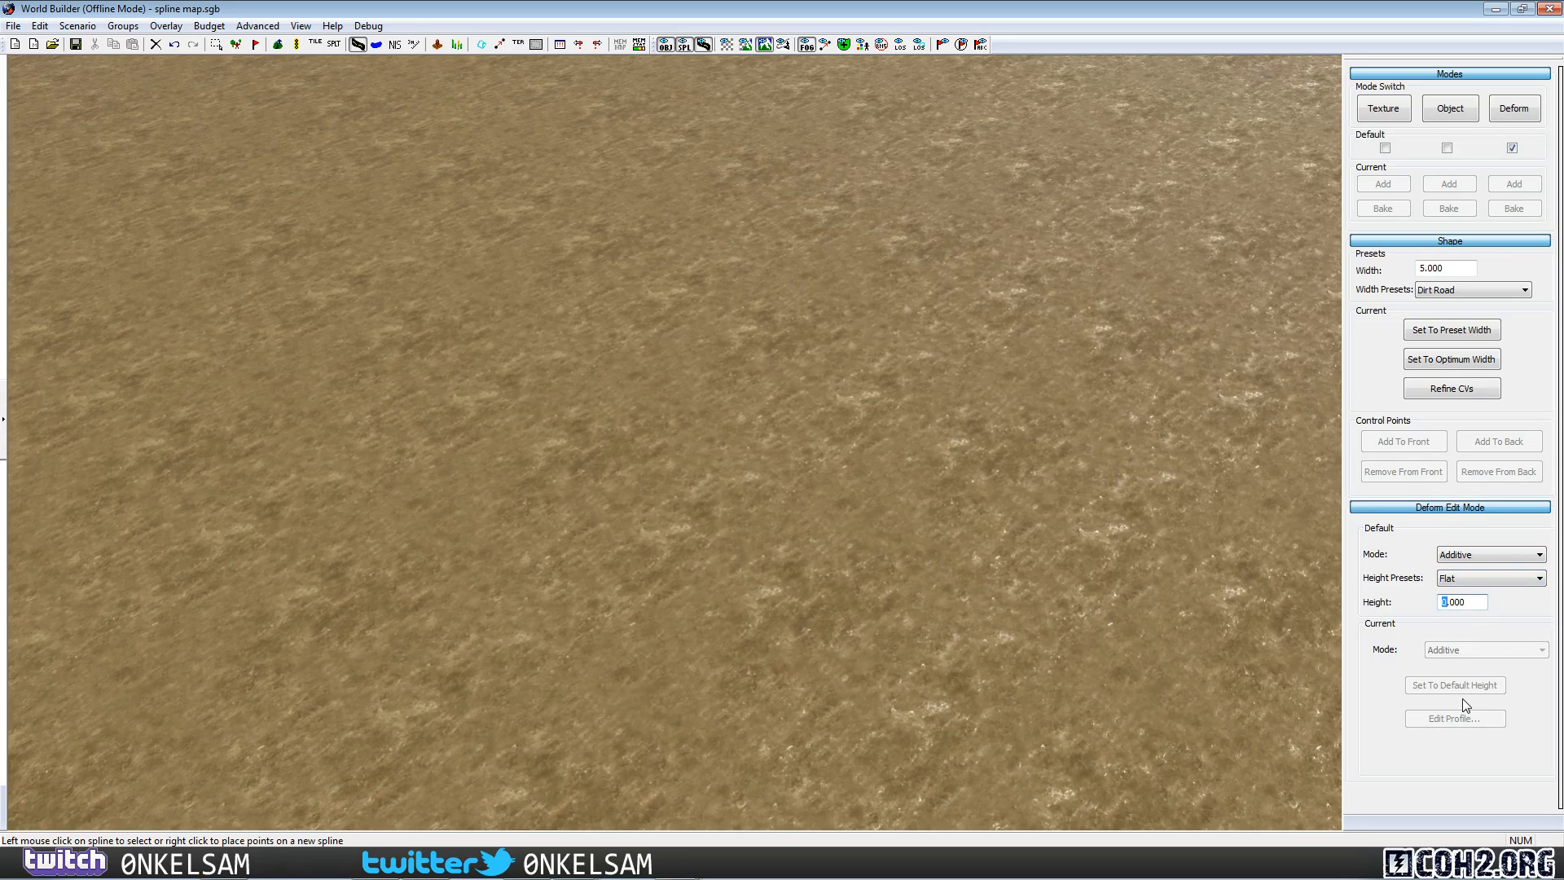
{"action": "type", "text": "2"}
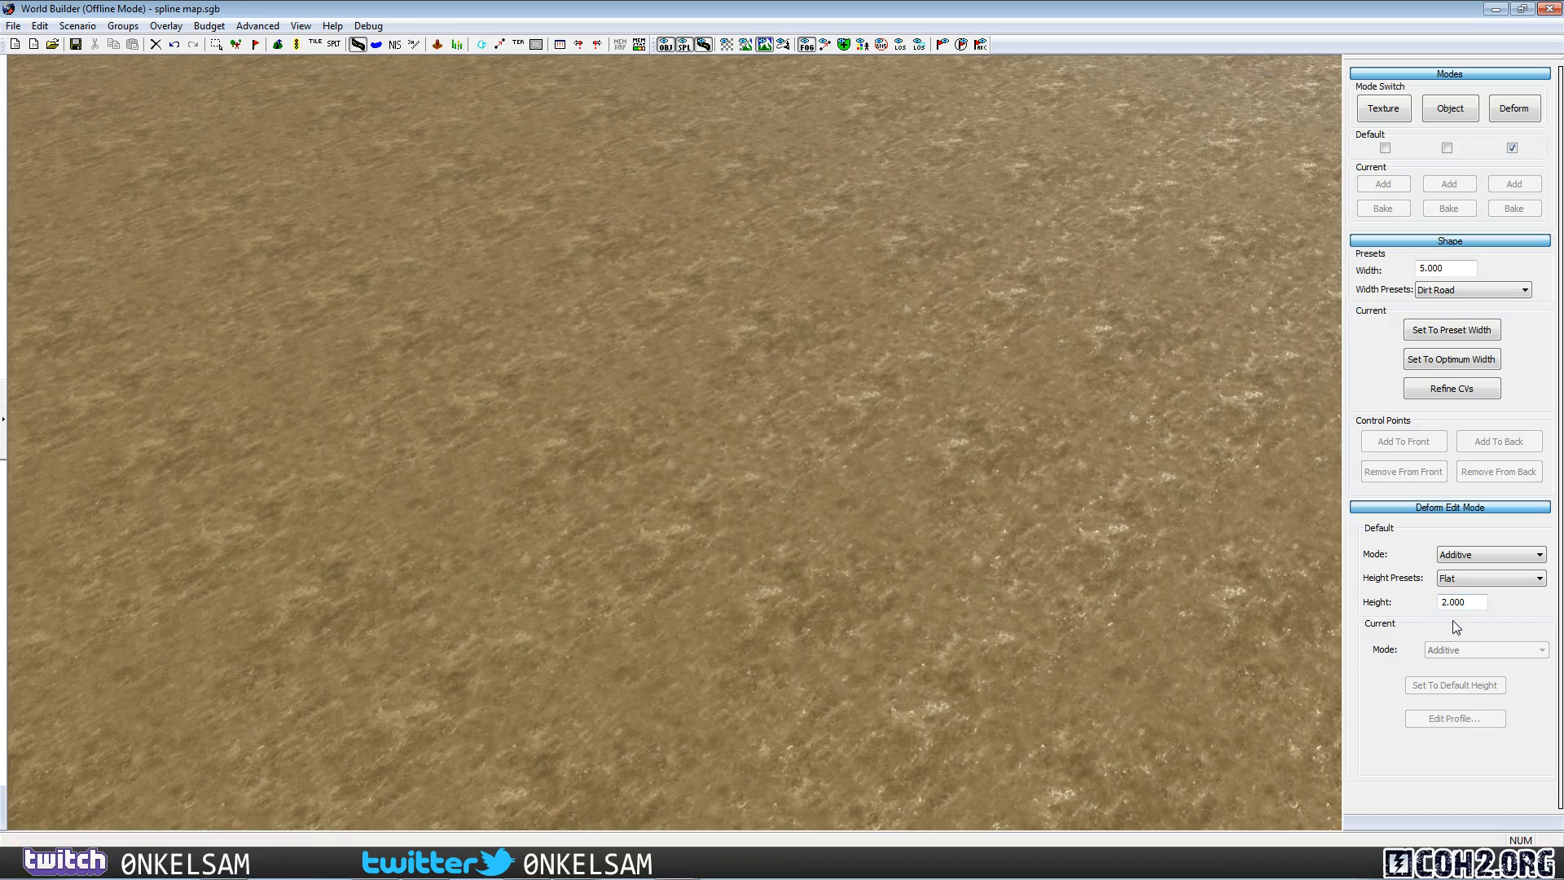
Draw a deform spline with five control points, running diagonally across the terrain and curving at its far end.
{"action": "right_click", "coordinate": [246, 368]}
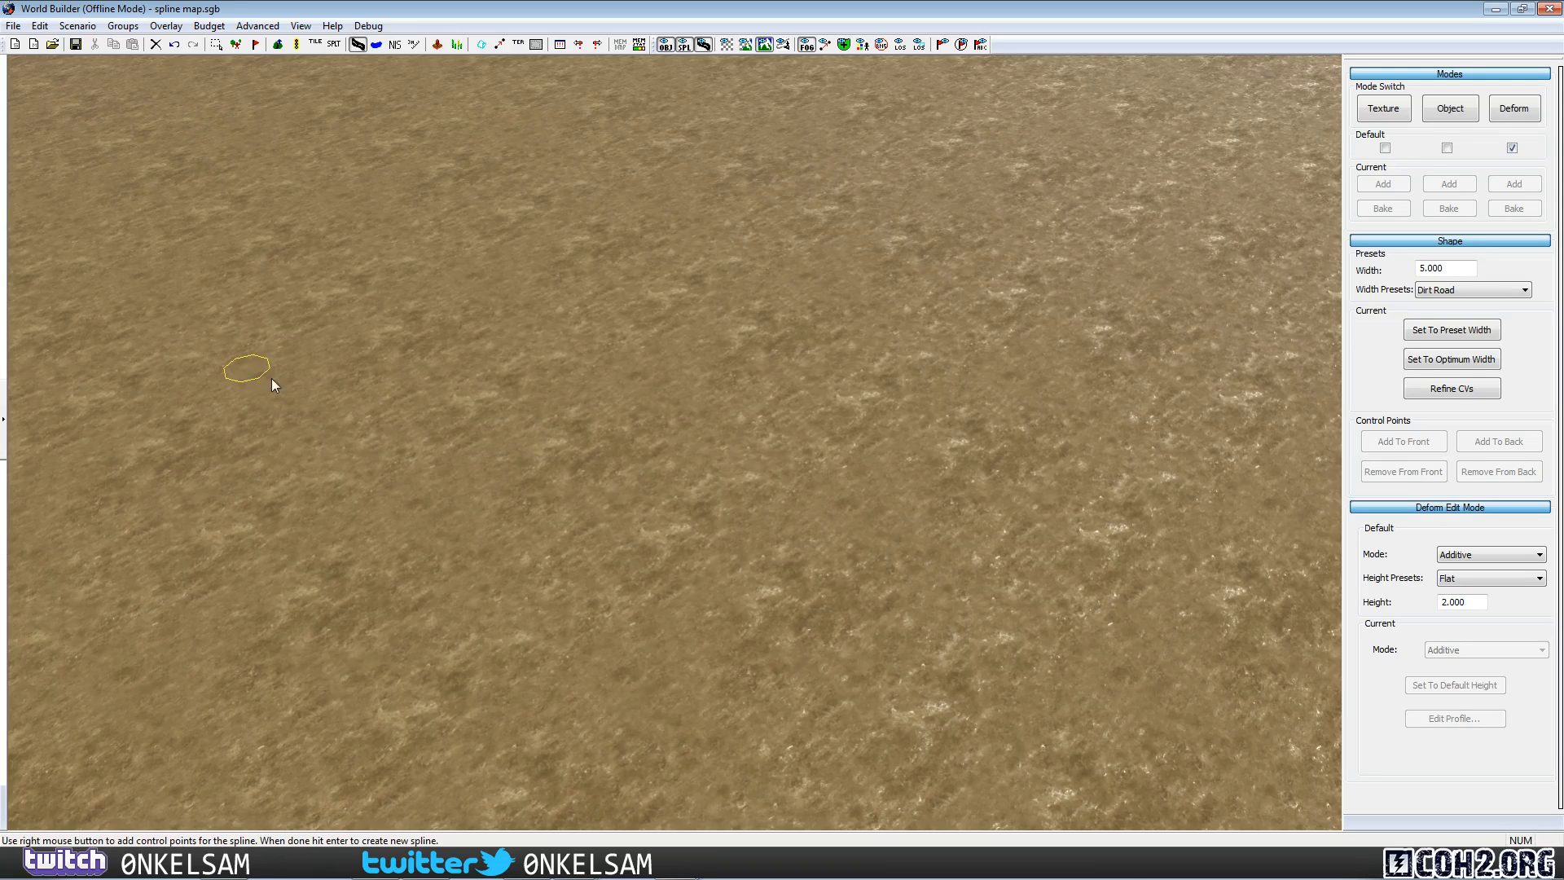
{"action": "right_click", "coordinate": [521, 462]}
{"action": "right_click", "coordinate": [807, 560]}
{"action": "right_click", "coordinate": [1099, 617]}
{"action": "right_click", "coordinate": [1257, 560]}
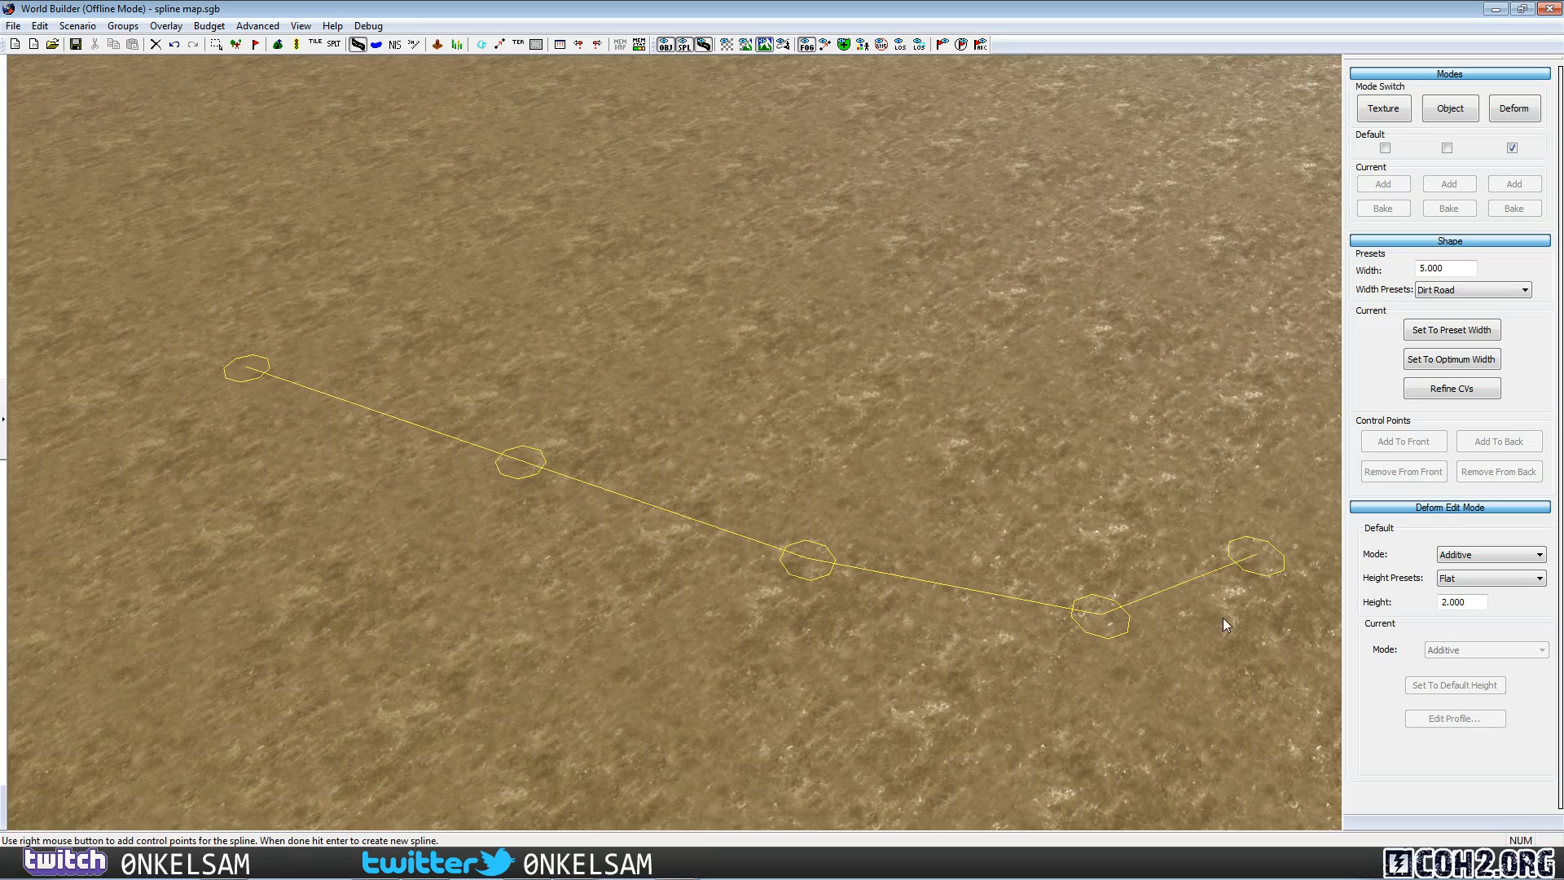
{"action": "key", "text": "Return"}
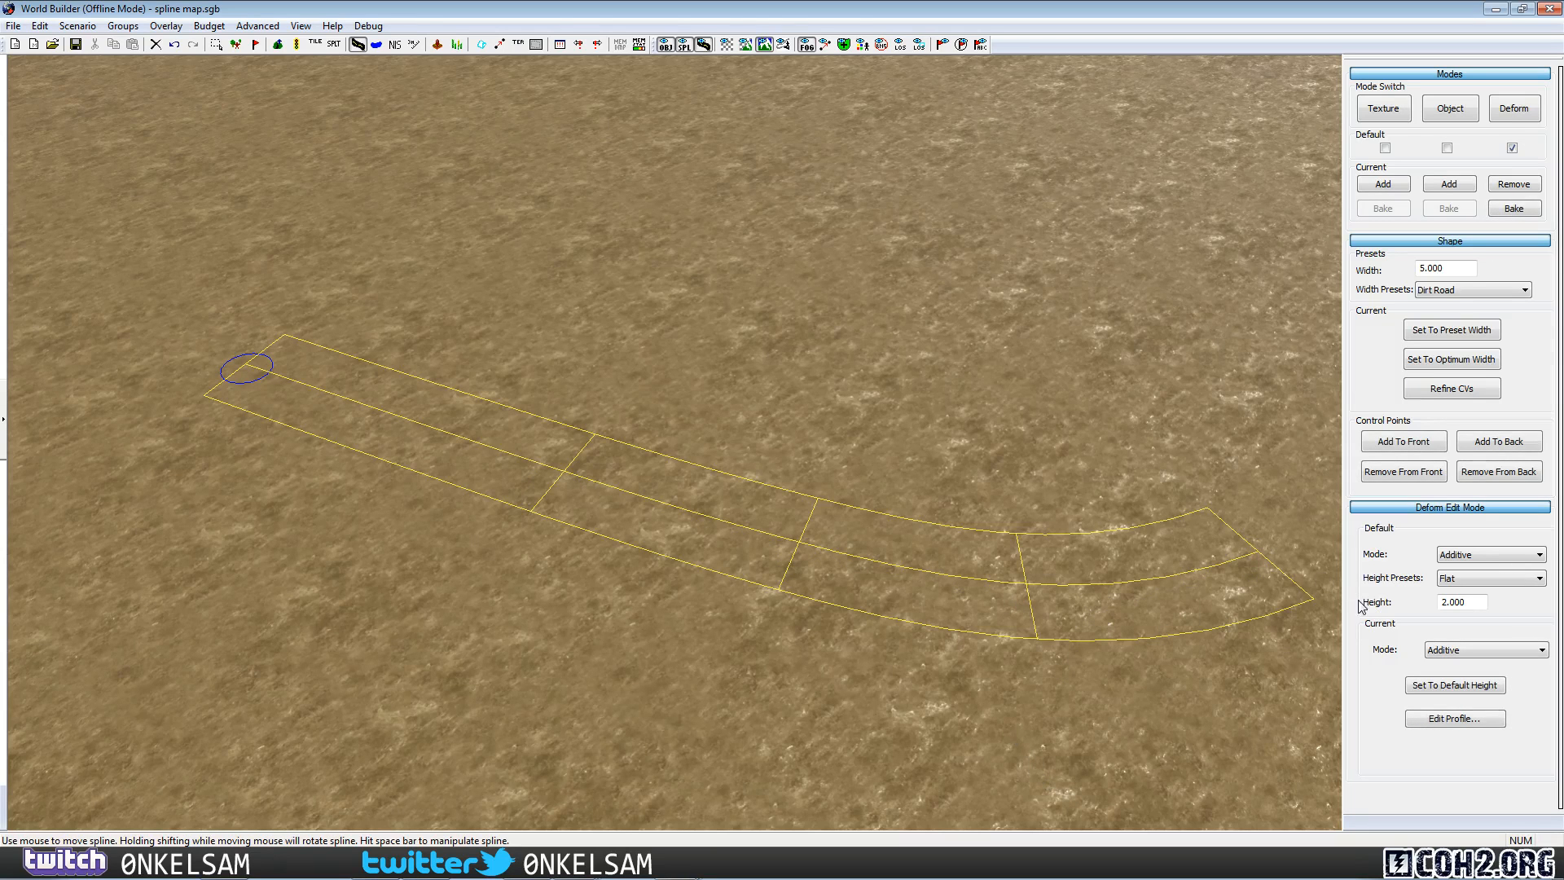
Apply the default height to the new spline so that it raises the terrain.
{"action": "left_click", "coordinate": [1442, 684]}
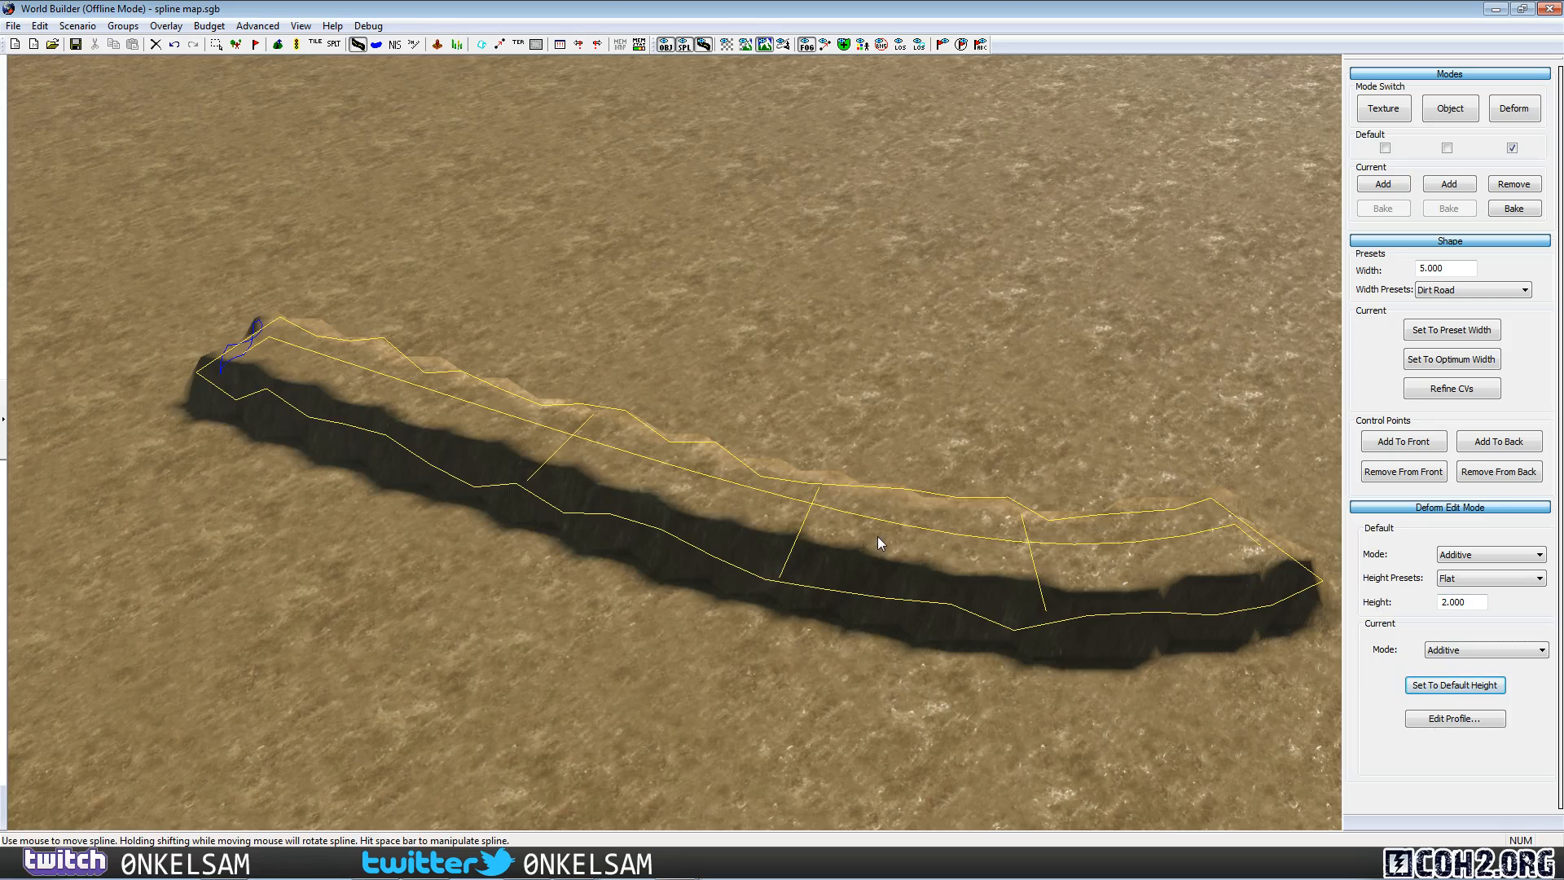
{"action": "scroll", "coordinate": [878, 529], "scroll_direction": "up", "scroll_amount": 2}
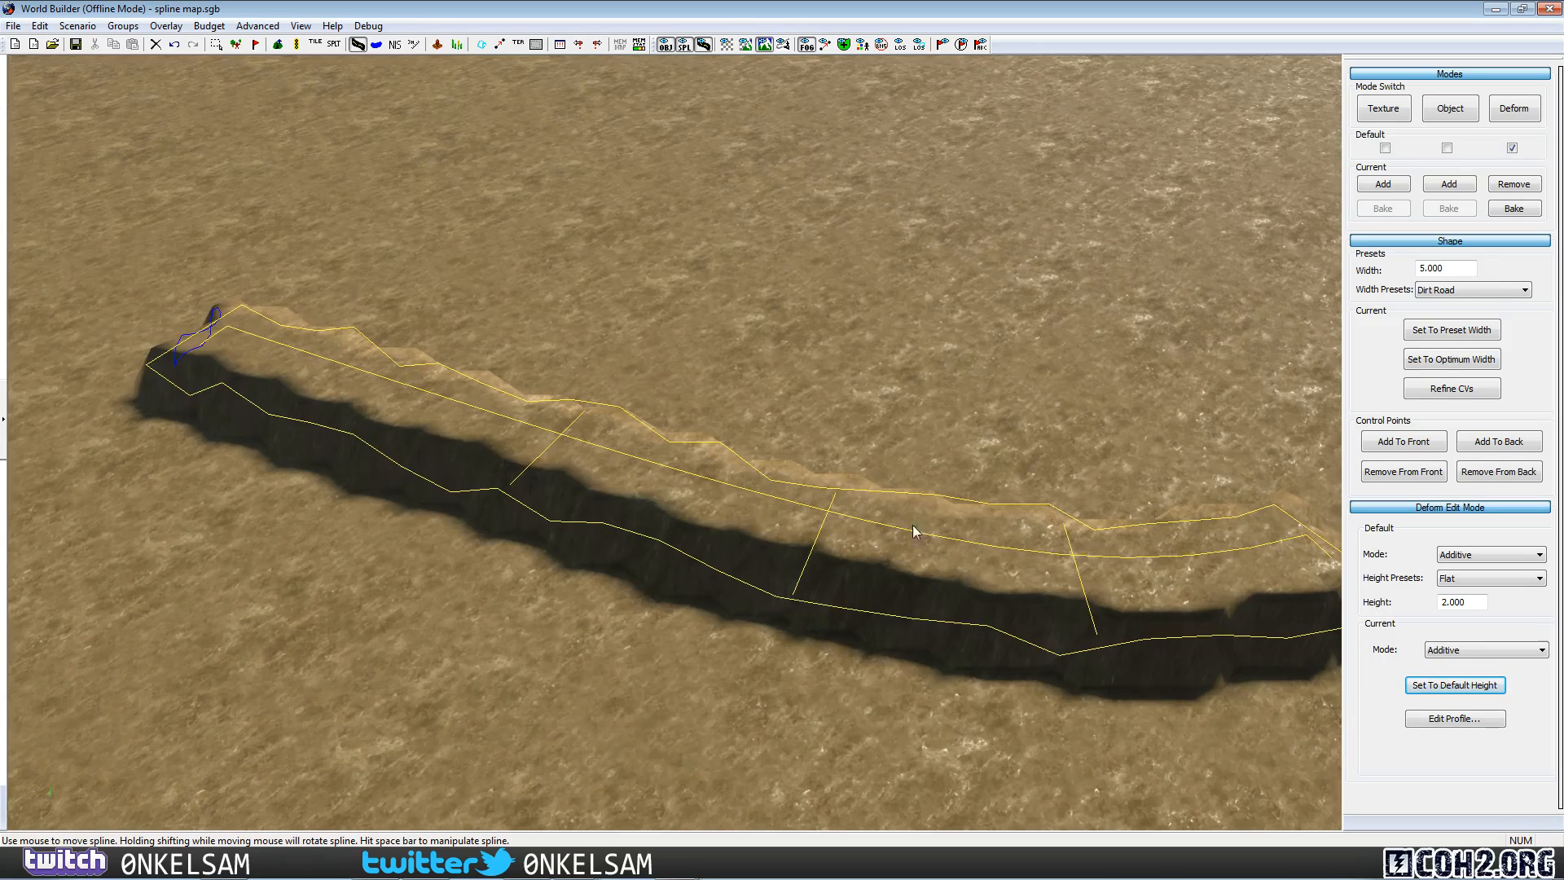
{"action": "middle_click_drag", "start_coordinate": [912, 525], "coordinate": [826, 530]}
Reshape the raised spline by moving its middle control points, and leave control point editing.
{"action": "key", "text": "space"}
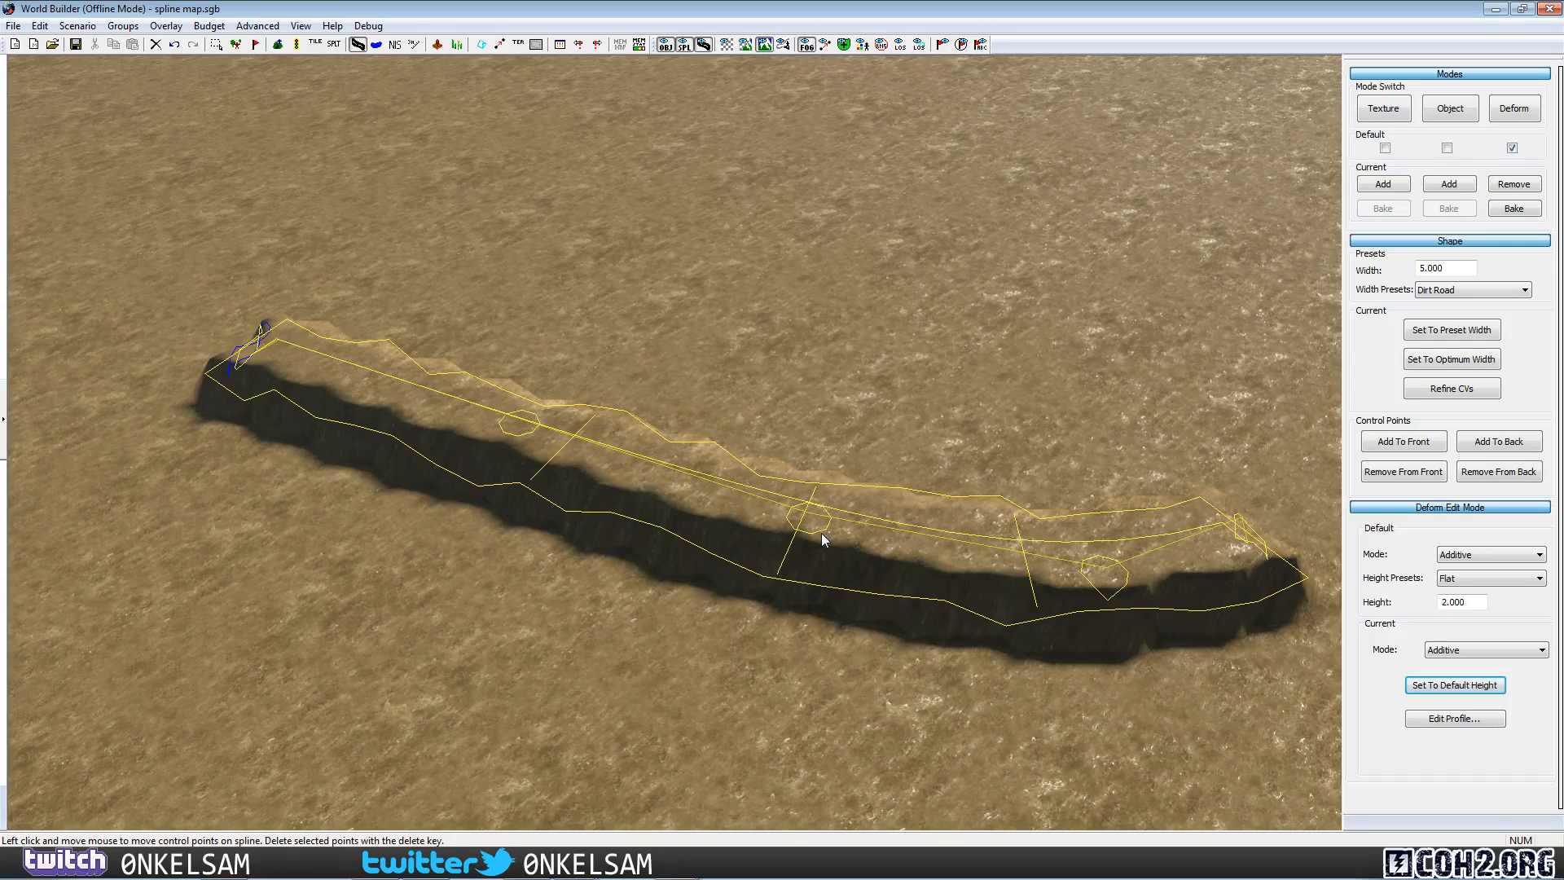
{"action": "left_click_drag", "start_coordinate": [809, 526], "coordinate": [843, 365]}
{"action": "left_click_drag", "start_coordinate": [1094, 591], "coordinate": [1058, 597]}
{"action": "left_click_drag", "start_coordinate": [833, 369], "coordinate": [751, 548]}
{"action": "key", "text": "space"}
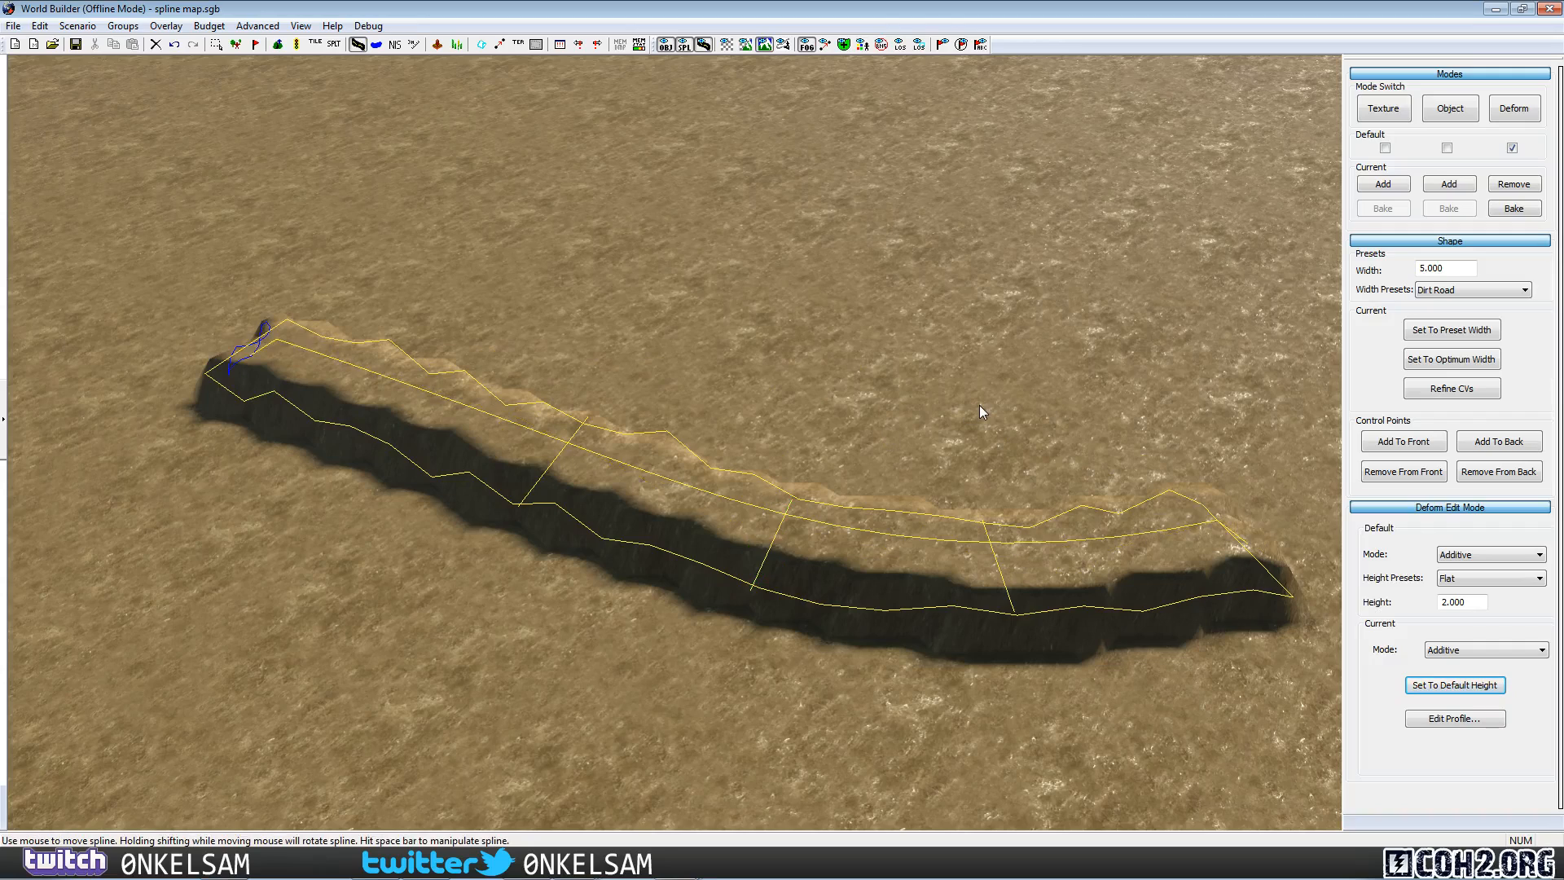
Rotate the whole raised spline slightly and widen it.
{"action": "left_click_drag", "start_coordinate": [1015, 566], "coordinate": [903, 561], "text": "shift"}
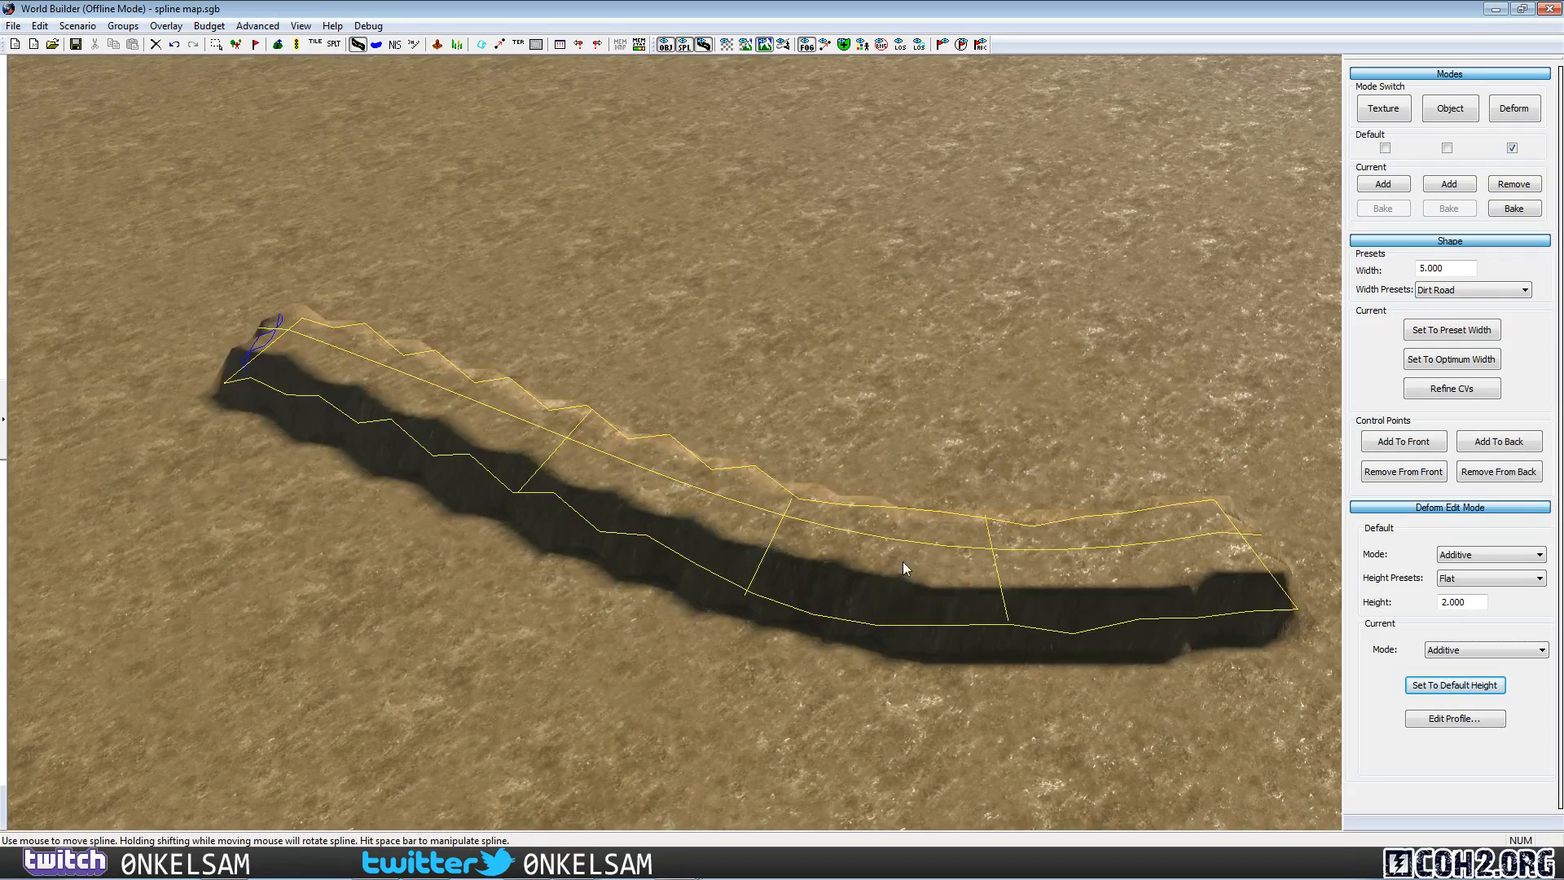
{"action": "right_click_drag", "start_coordinate": [903, 561], "coordinate": [972, 531]}
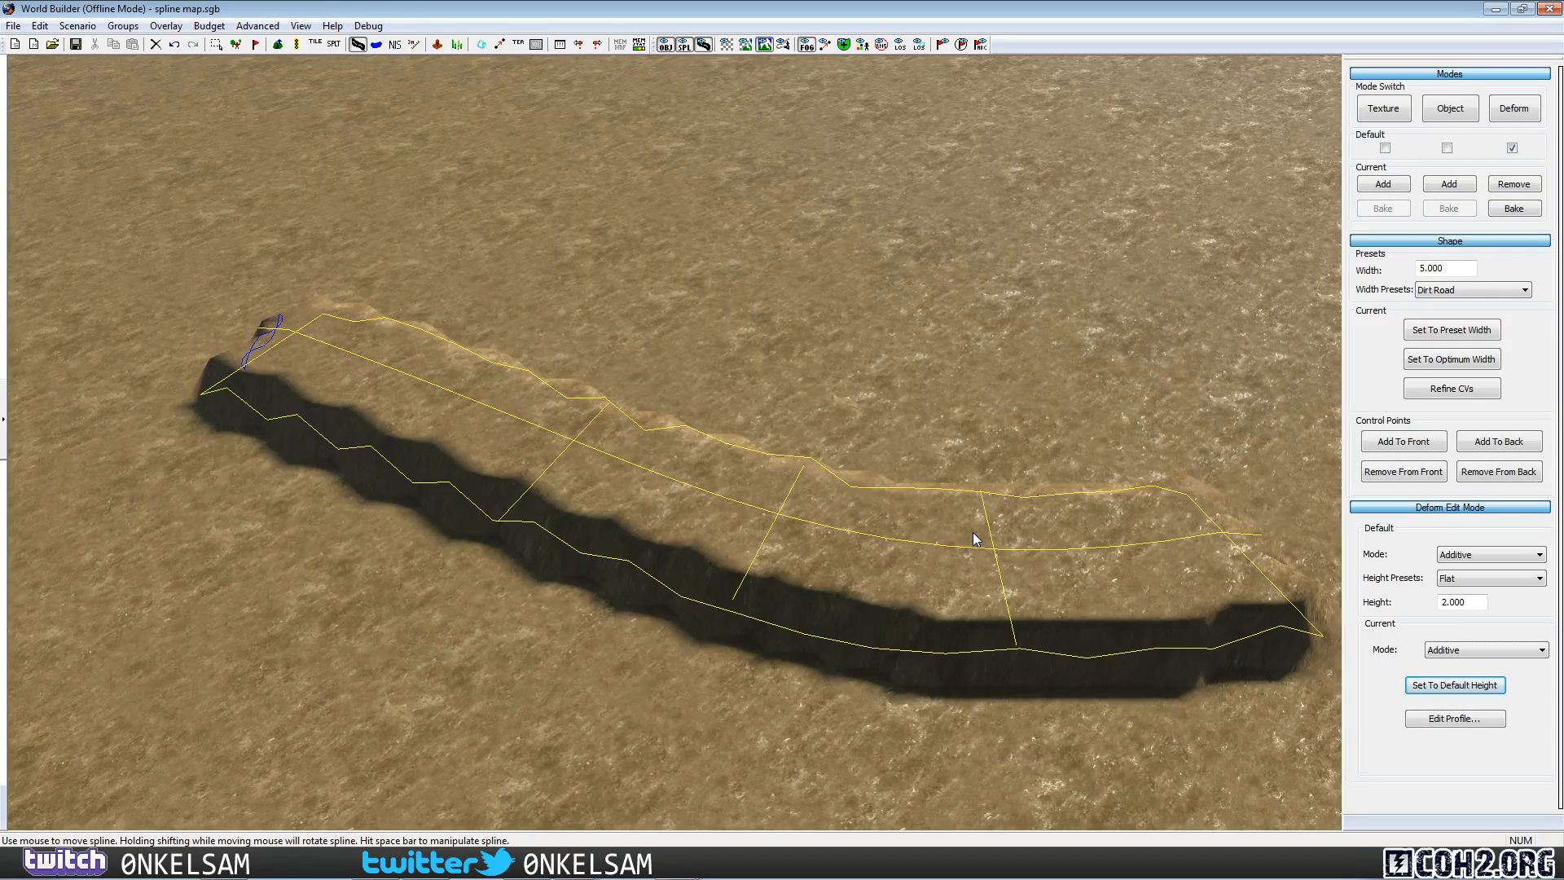
{"action": "scroll", "coordinate": [937, 619], "scroll_direction": "up", "scroll_amount": 2}
{"action": "scroll", "coordinate": [936, 627], "scroll_direction": "down", "scroll_amount": 3}
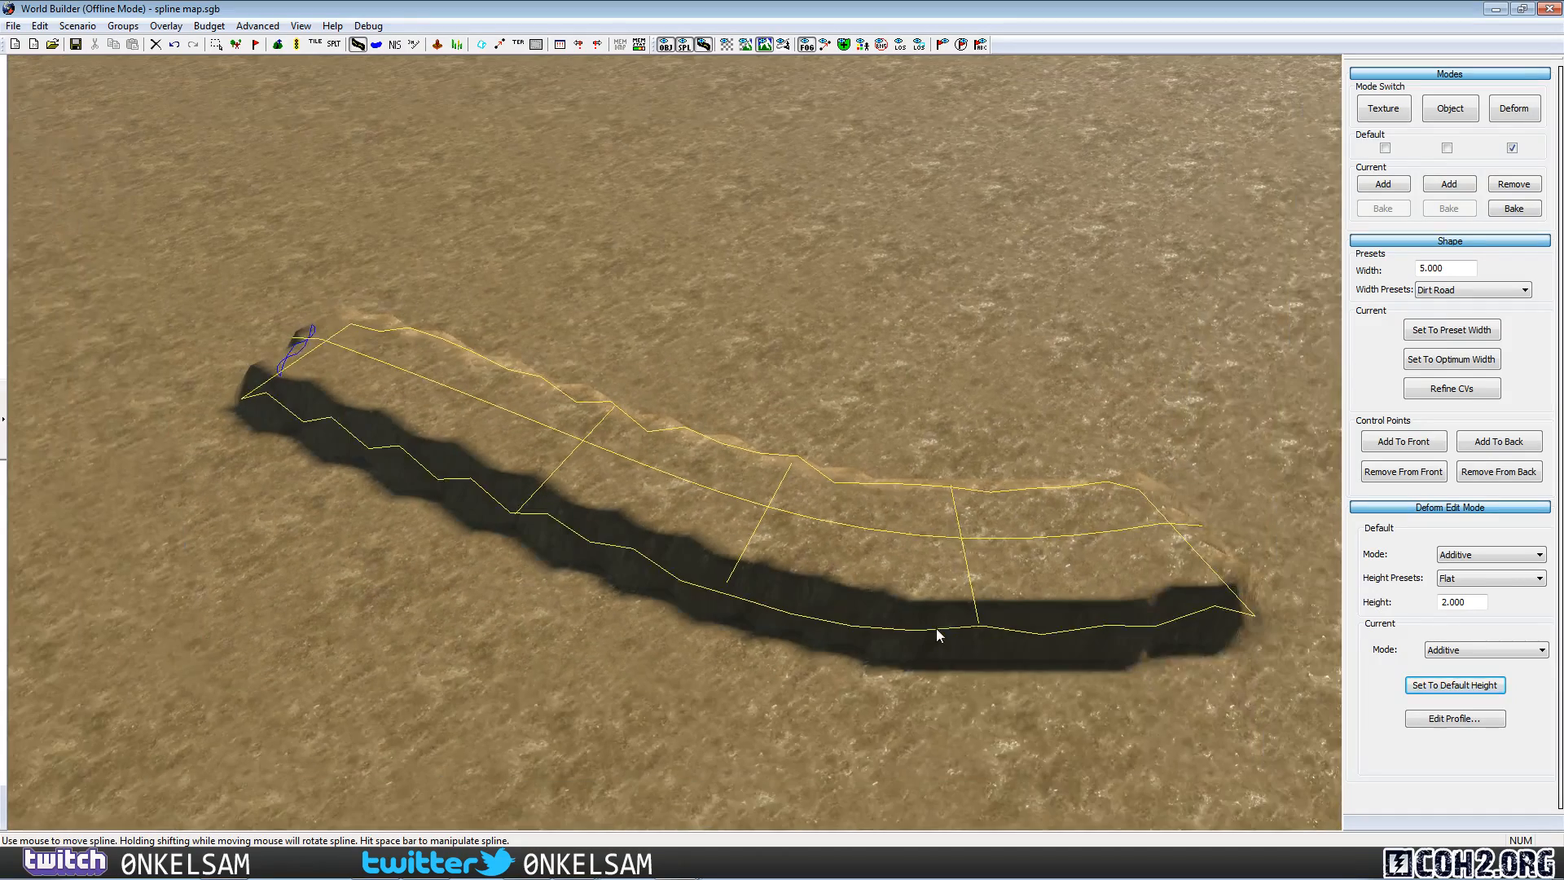
Move the widened spline a short distance across the terrain and deselect it.
{"action": "left_click", "coordinate": [970, 726]}
{"action": "mouse_move", "coordinate": [909, 595]}
{"action": "left_mouse_down"}
{"action": "mouse_move", "coordinate": [918, 562]}
{"action": "mouse_move", "coordinate": [922, 585]}
{"action": "left_mouse_up"}
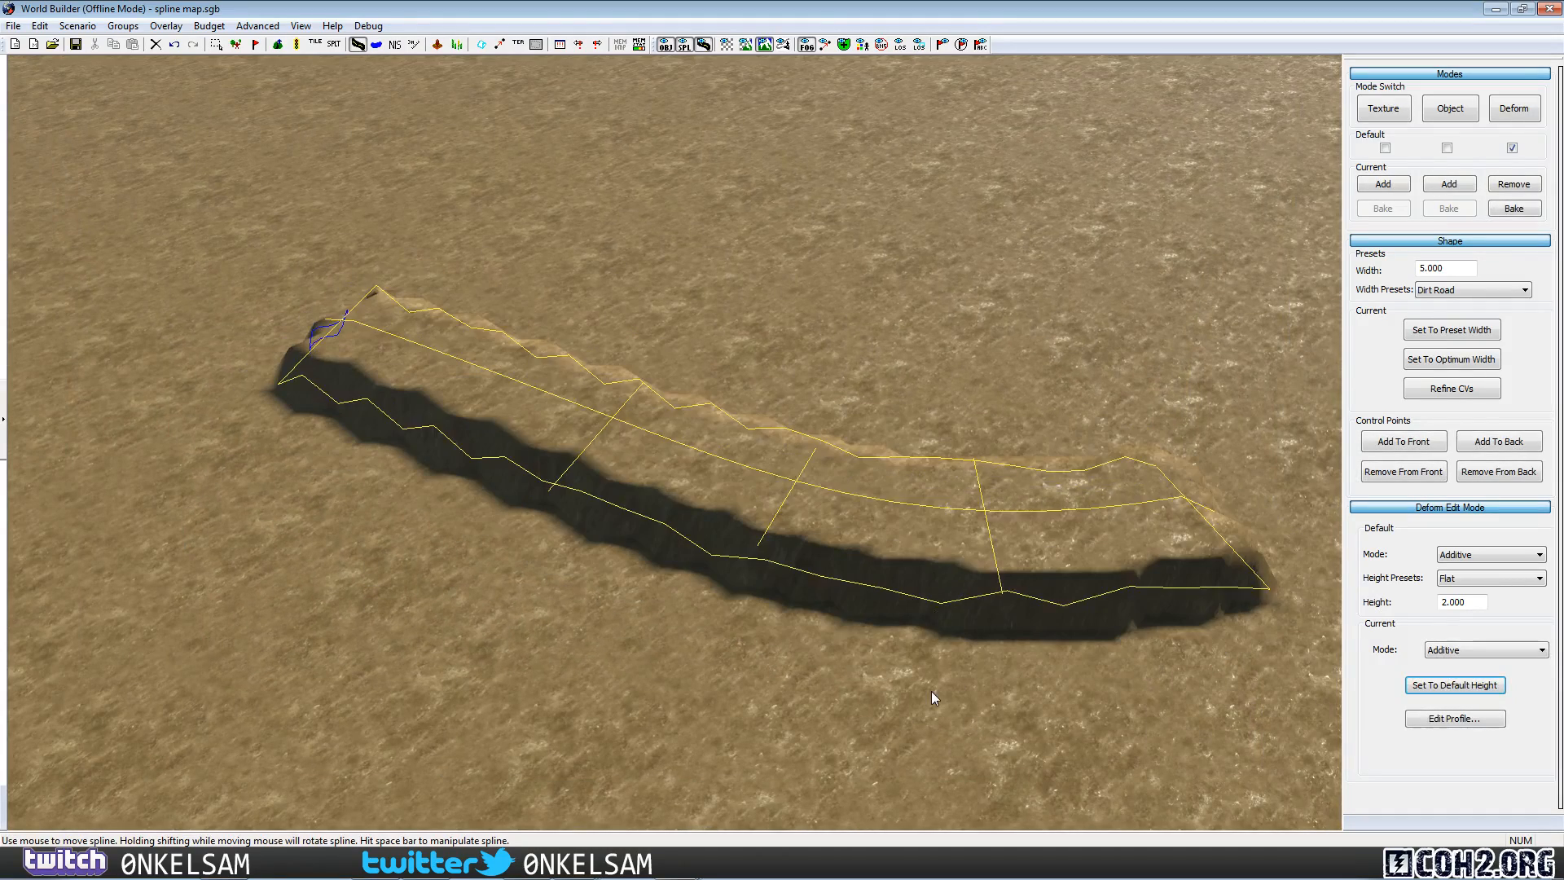
{"action": "left_click", "coordinate": [931, 691]}
Select the raised spline again, lower its height to 1.000 using the default height, and deselect it.
{"action": "scroll", "coordinate": [815, 619], "scroll_direction": "up", "scroll_amount": 3}
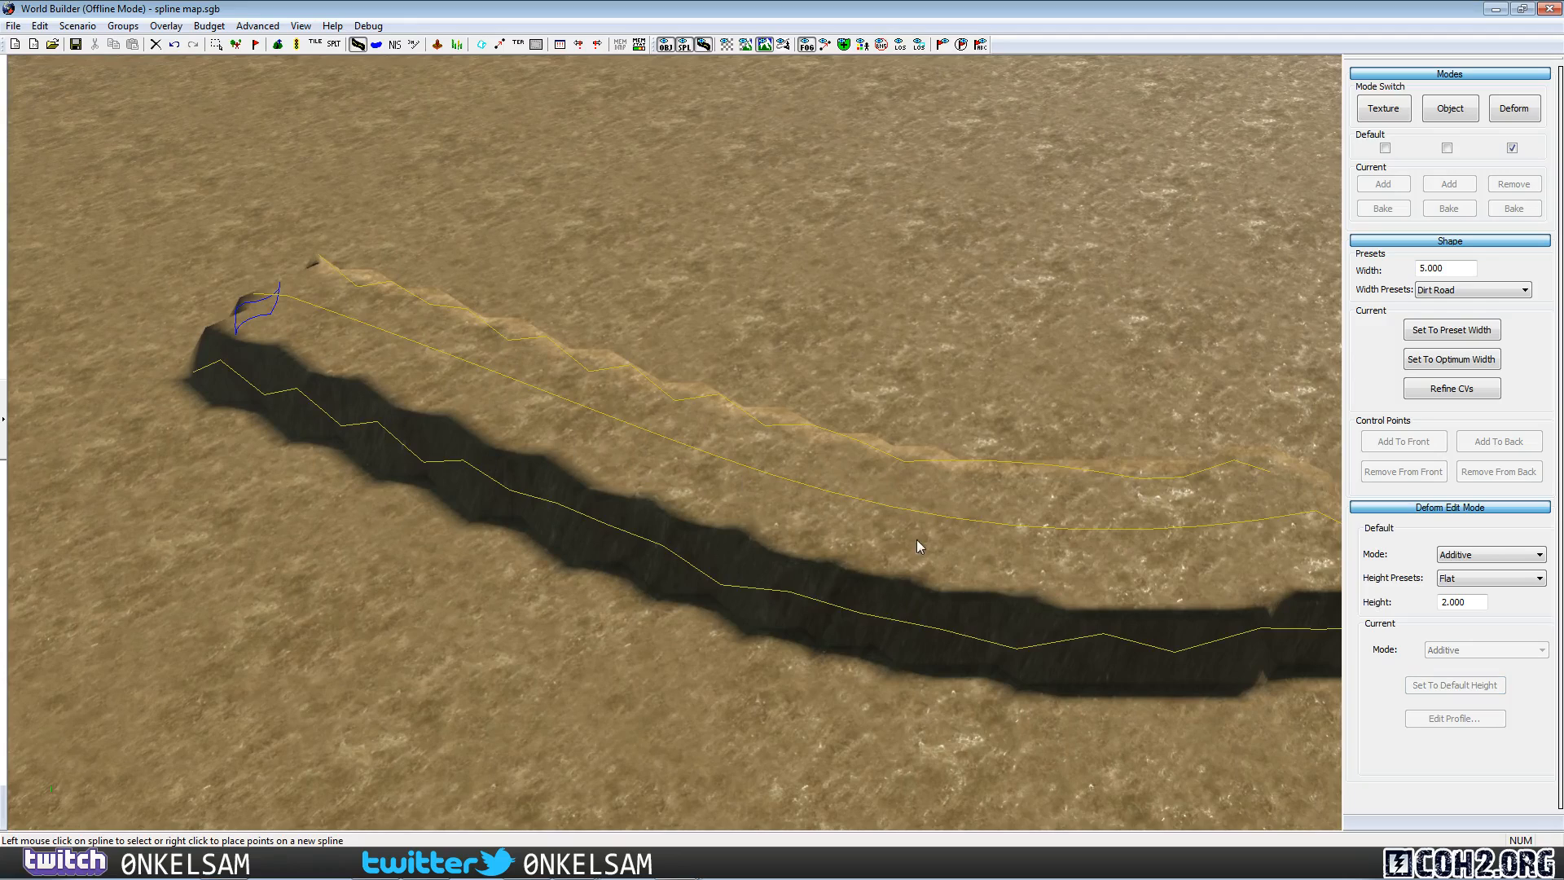
{"action": "middle_click_drag", "start_coordinate": [916, 539], "coordinate": [919, 501]}
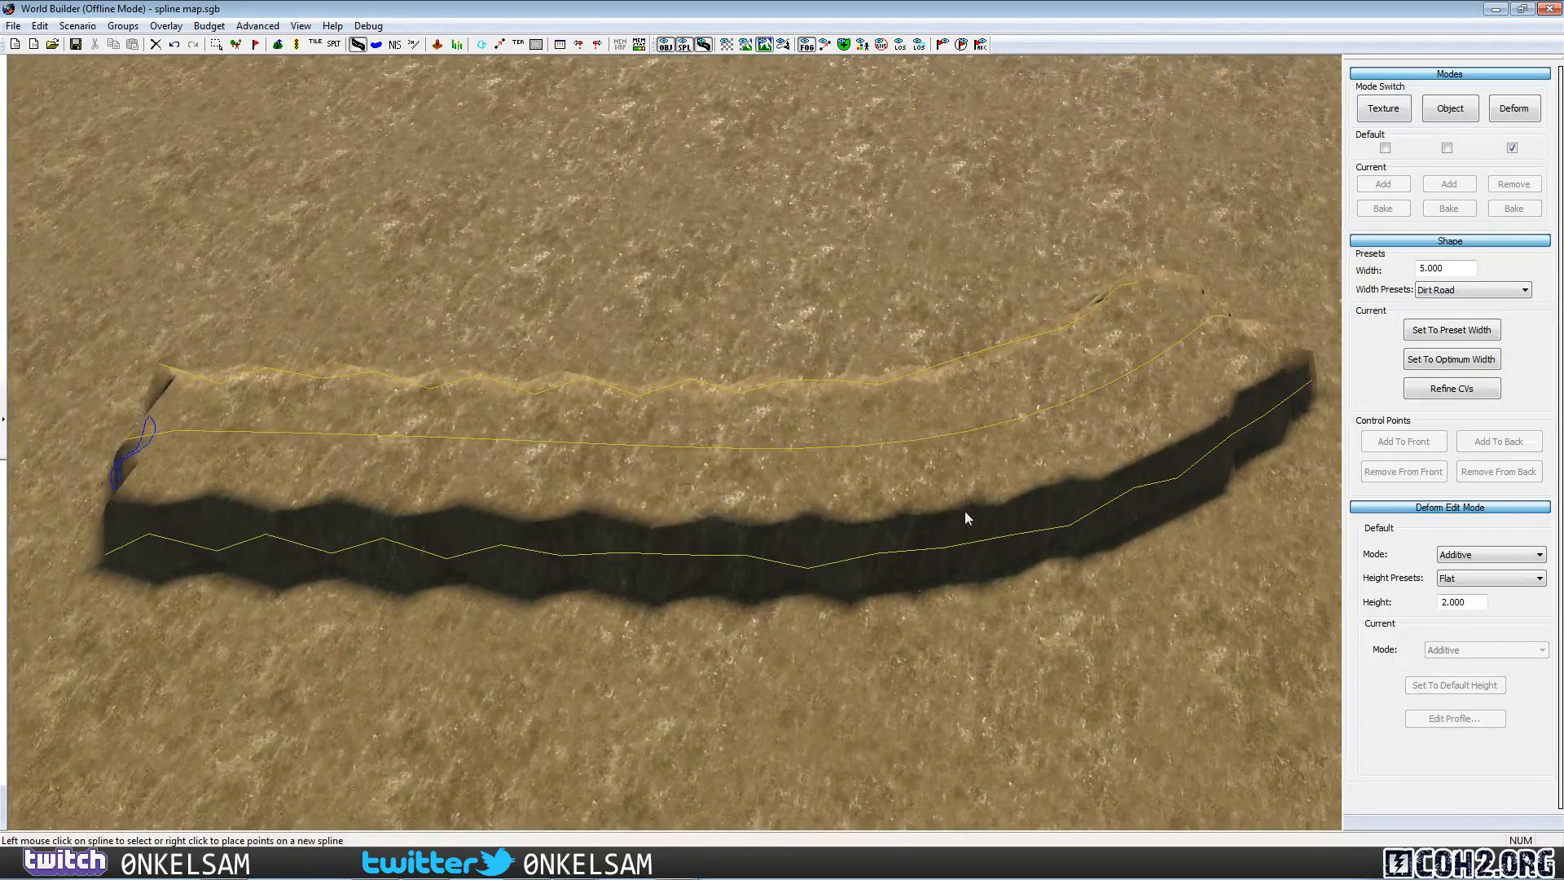
{"action": "middle_click_drag", "start_coordinate": [1096, 474], "coordinate": [1016, 470]}
{"action": "scroll", "coordinate": [1015, 470], "scroll_direction": "up", "scroll_amount": 1}
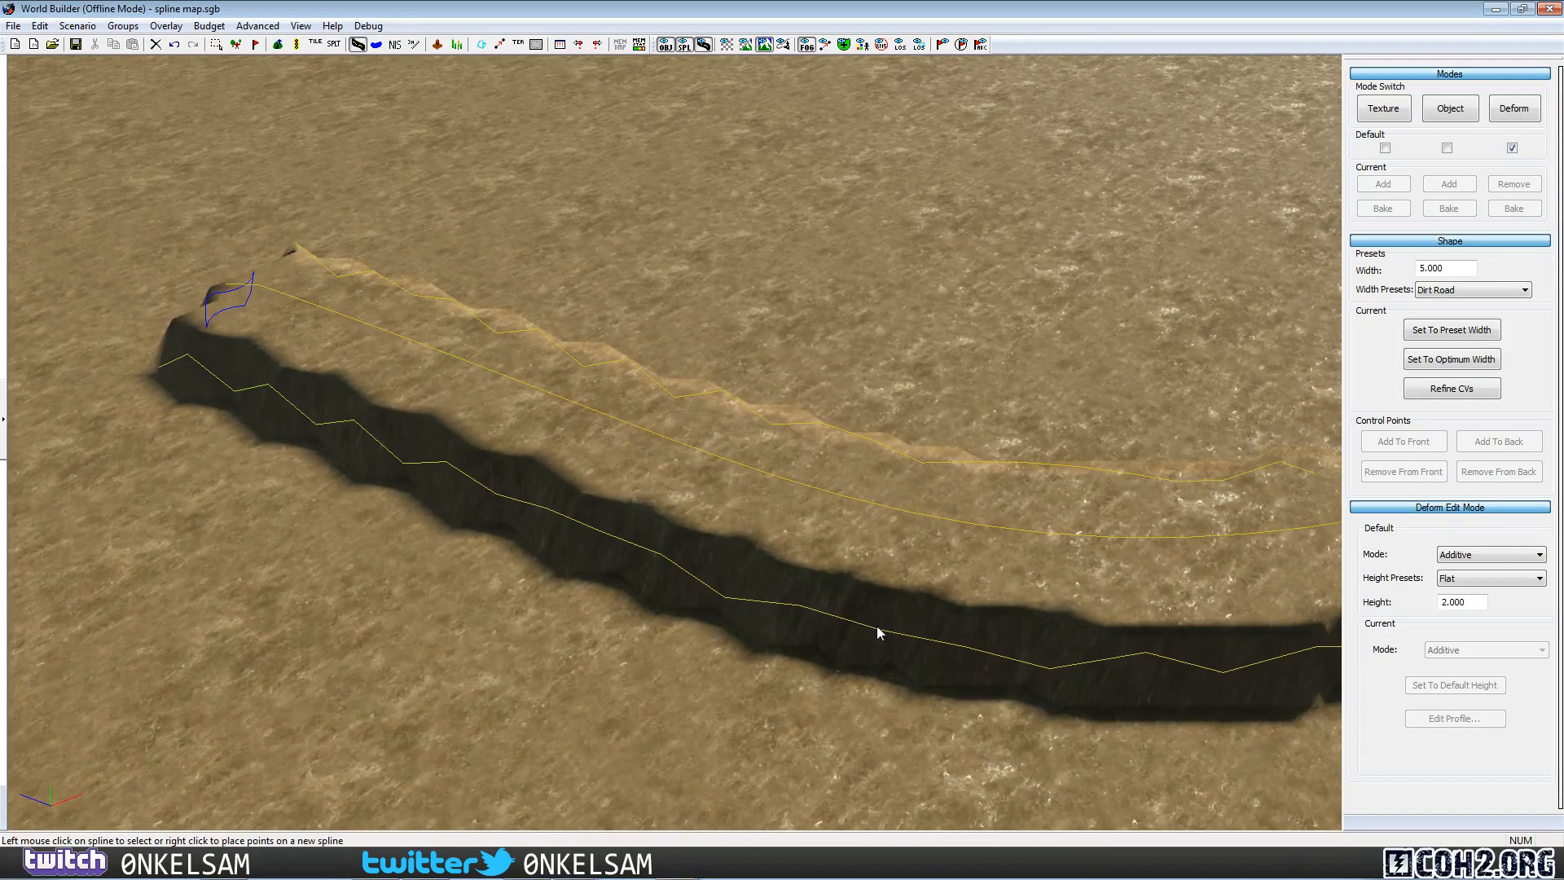
{"action": "scroll", "coordinate": [875, 627], "scroll_direction": "down", "scroll_amount": 2}
{"action": "scroll", "coordinate": [884, 624], "scroll_direction": "up", "scroll_amount": 1}
{"action": "left_click", "coordinate": [922, 544]}
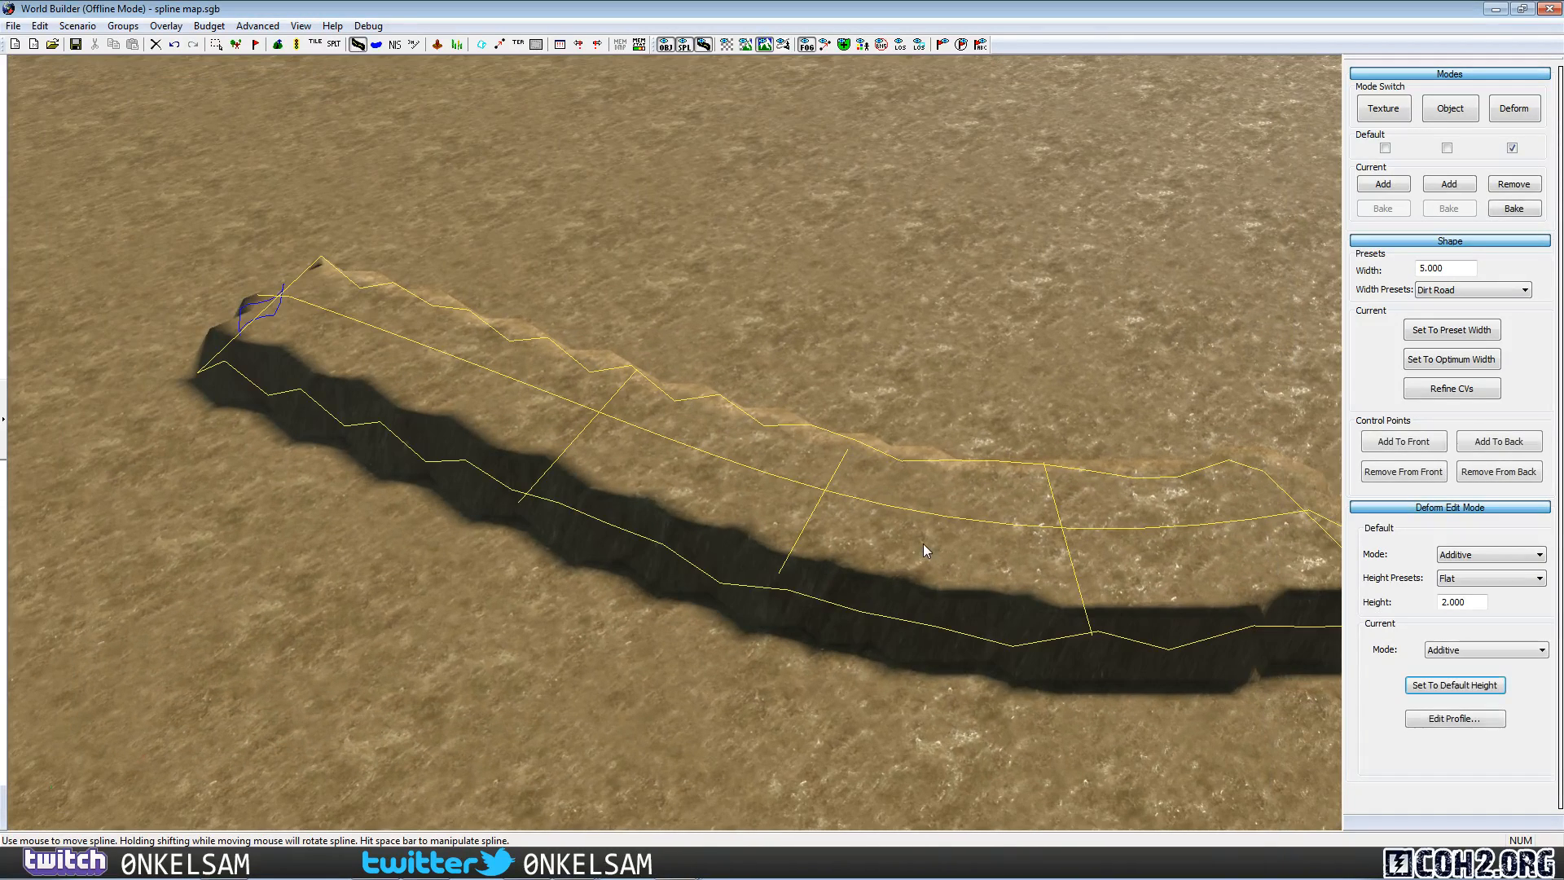
{"action": "left_click", "coordinate": [1446, 602]}
{"action": "key", "text": "BackSpace"}
{"action": "type", "text": "1"}
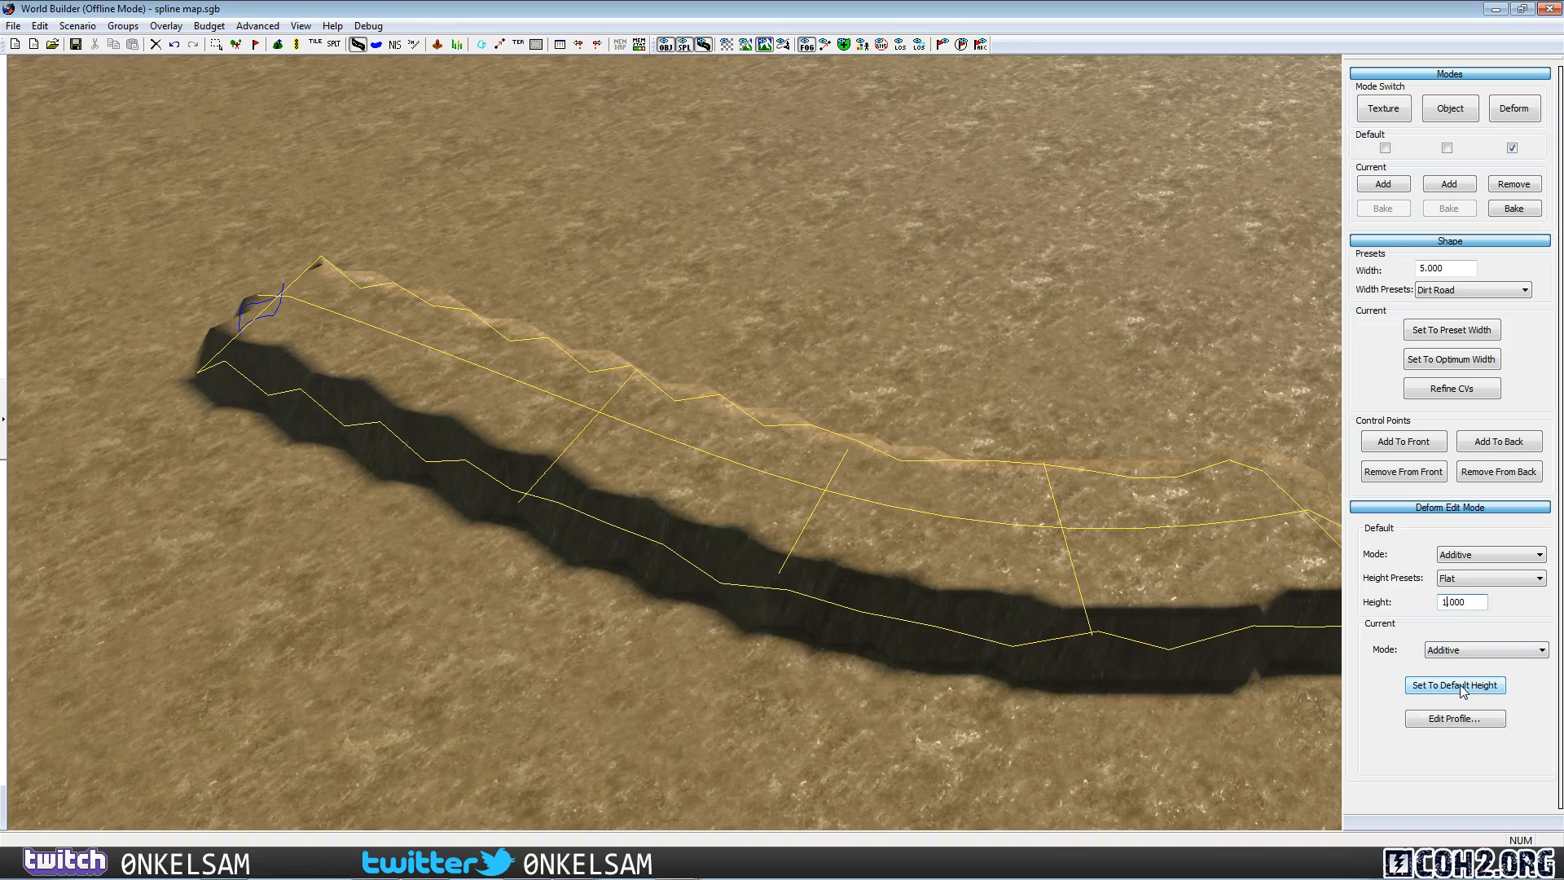
{"action": "left_click", "coordinate": [1454, 685]}
{"action": "left_click", "coordinate": [1026, 726]}
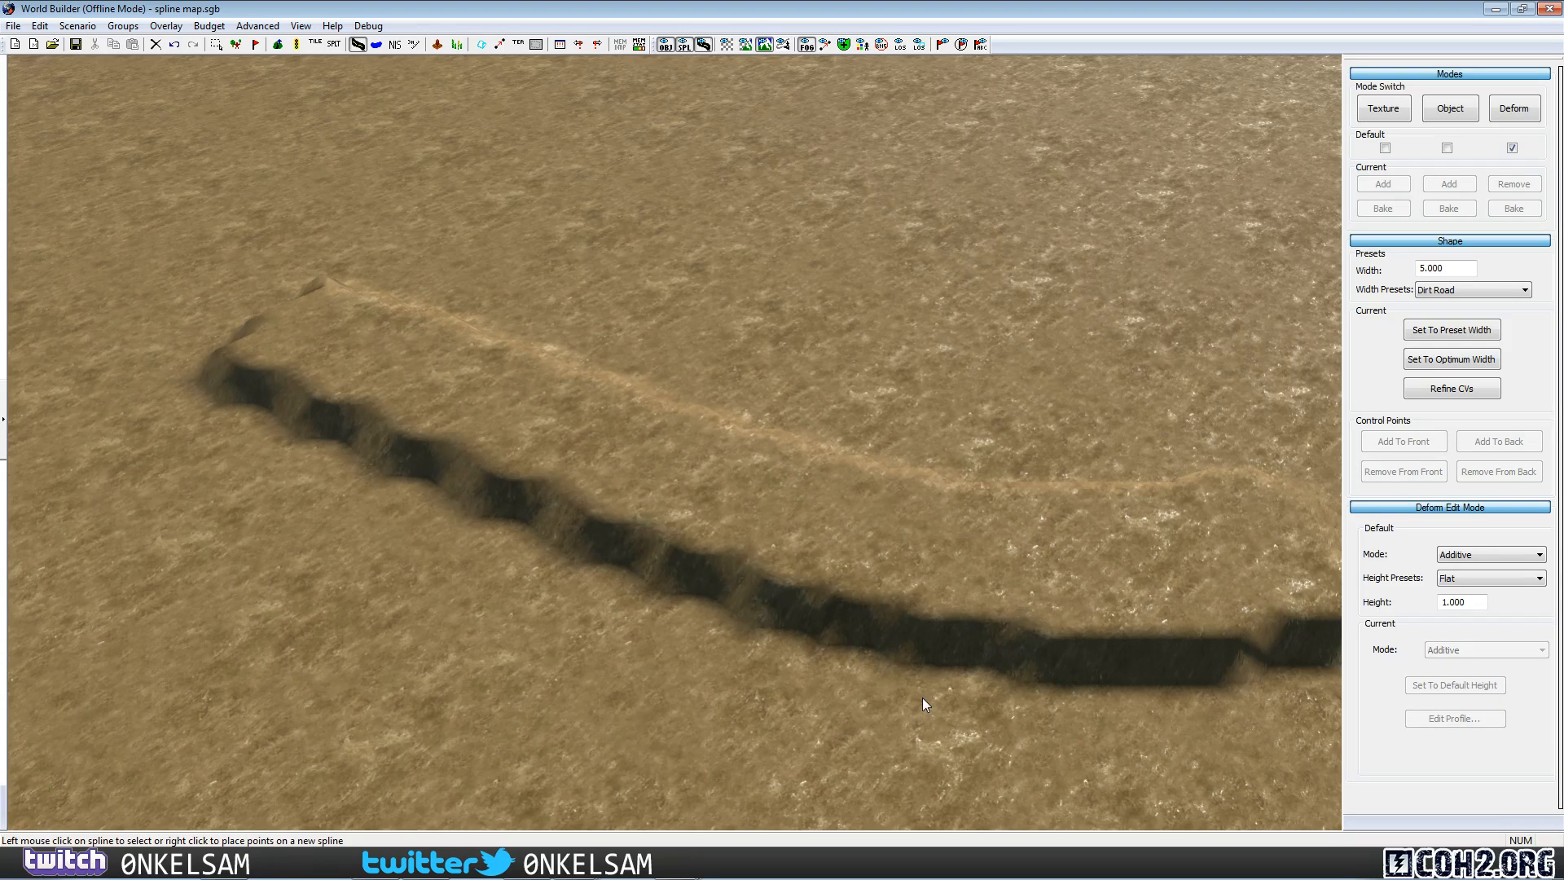
Edit the spline's height profile by adding a low middle point at about time 0.53 and value 0.29.
{"action": "left_click", "coordinate": [1051, 623]}
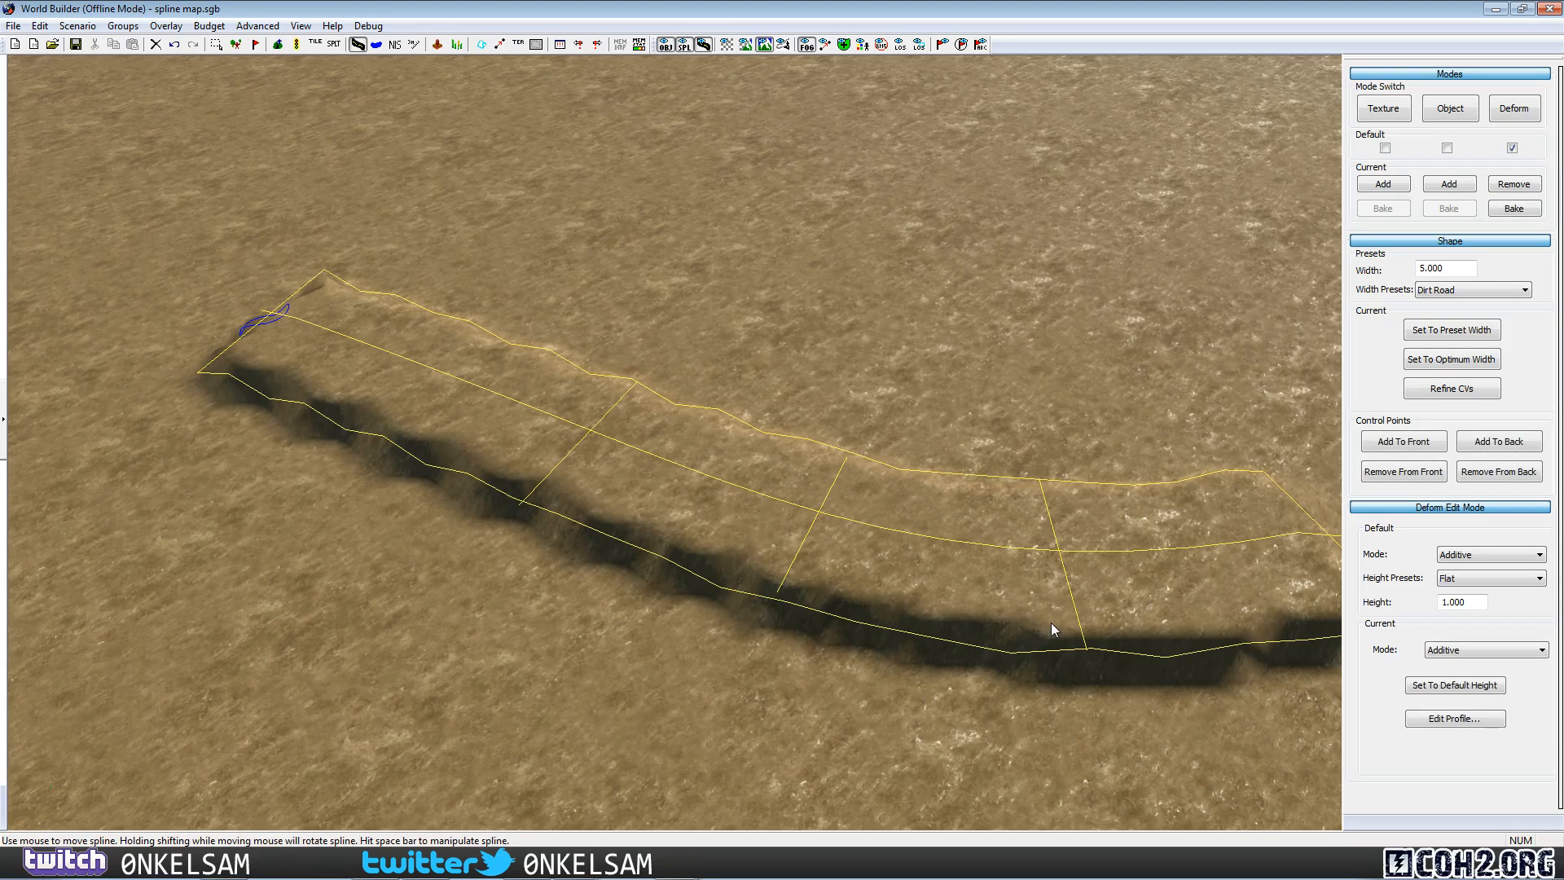
{"action": "left_click", "coordinate": [1494, 724]}
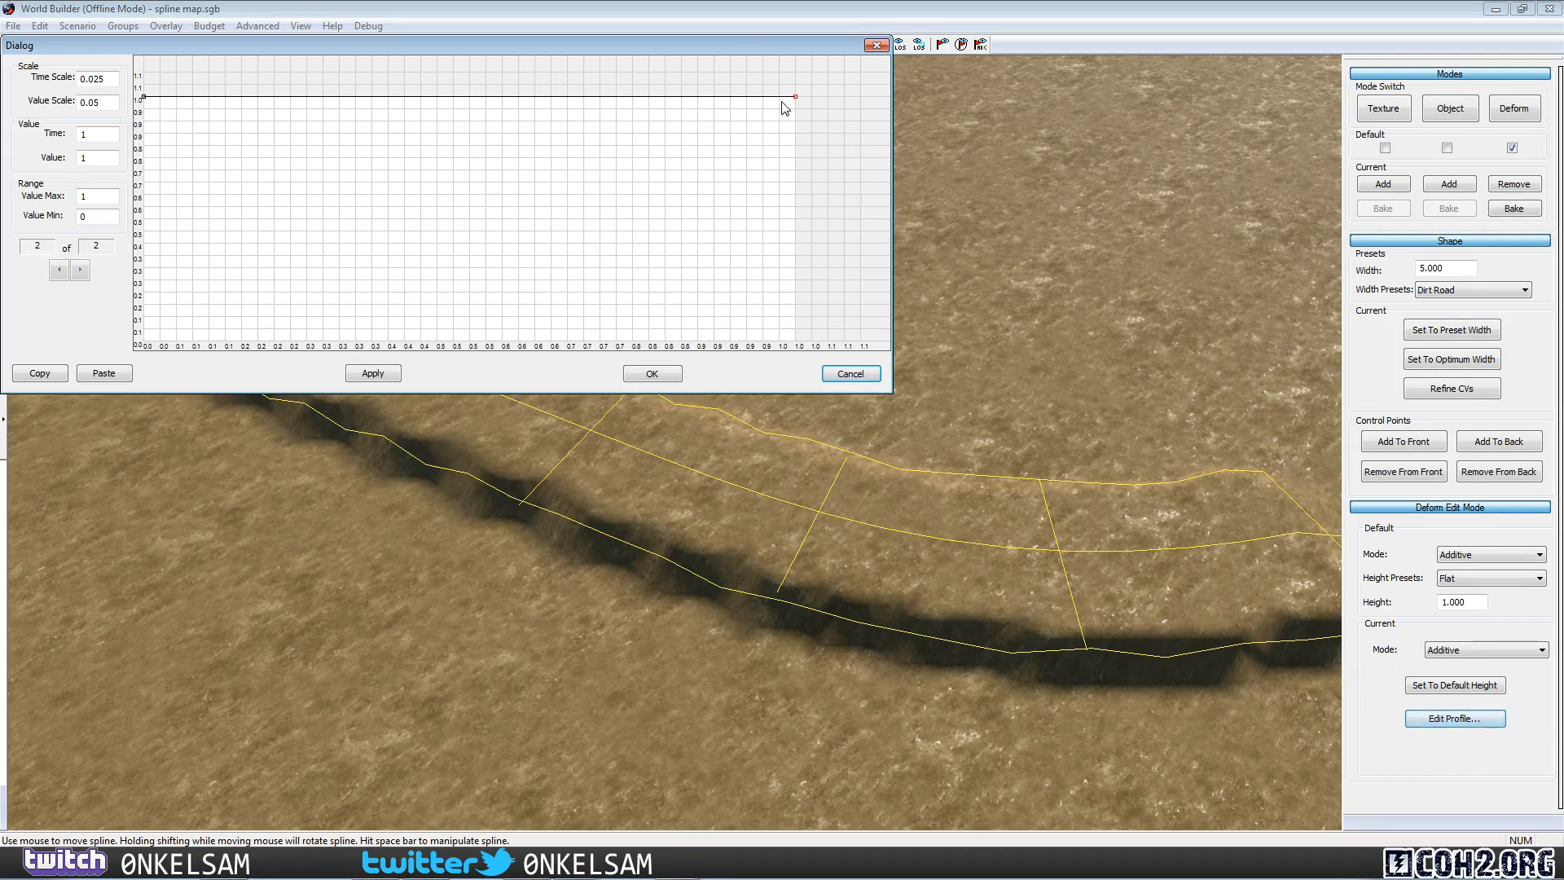
{"action": "left_click_drag", "start_coordinate": [713, 45], "coordinate": [1039, 77]}
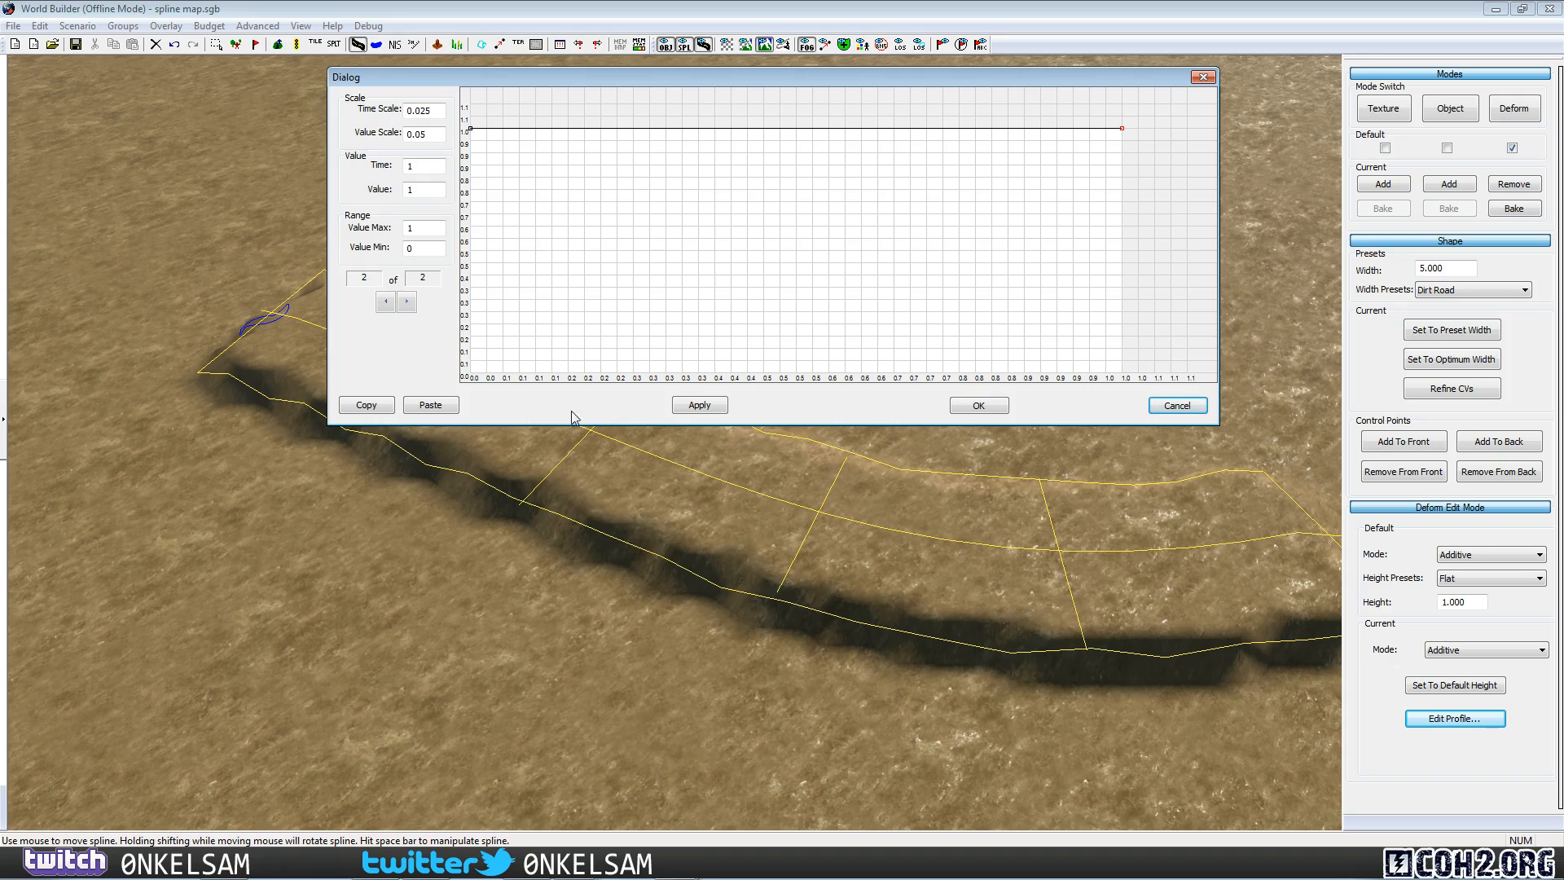
{"action": "left_click", "coordinate": [1122, 128]}
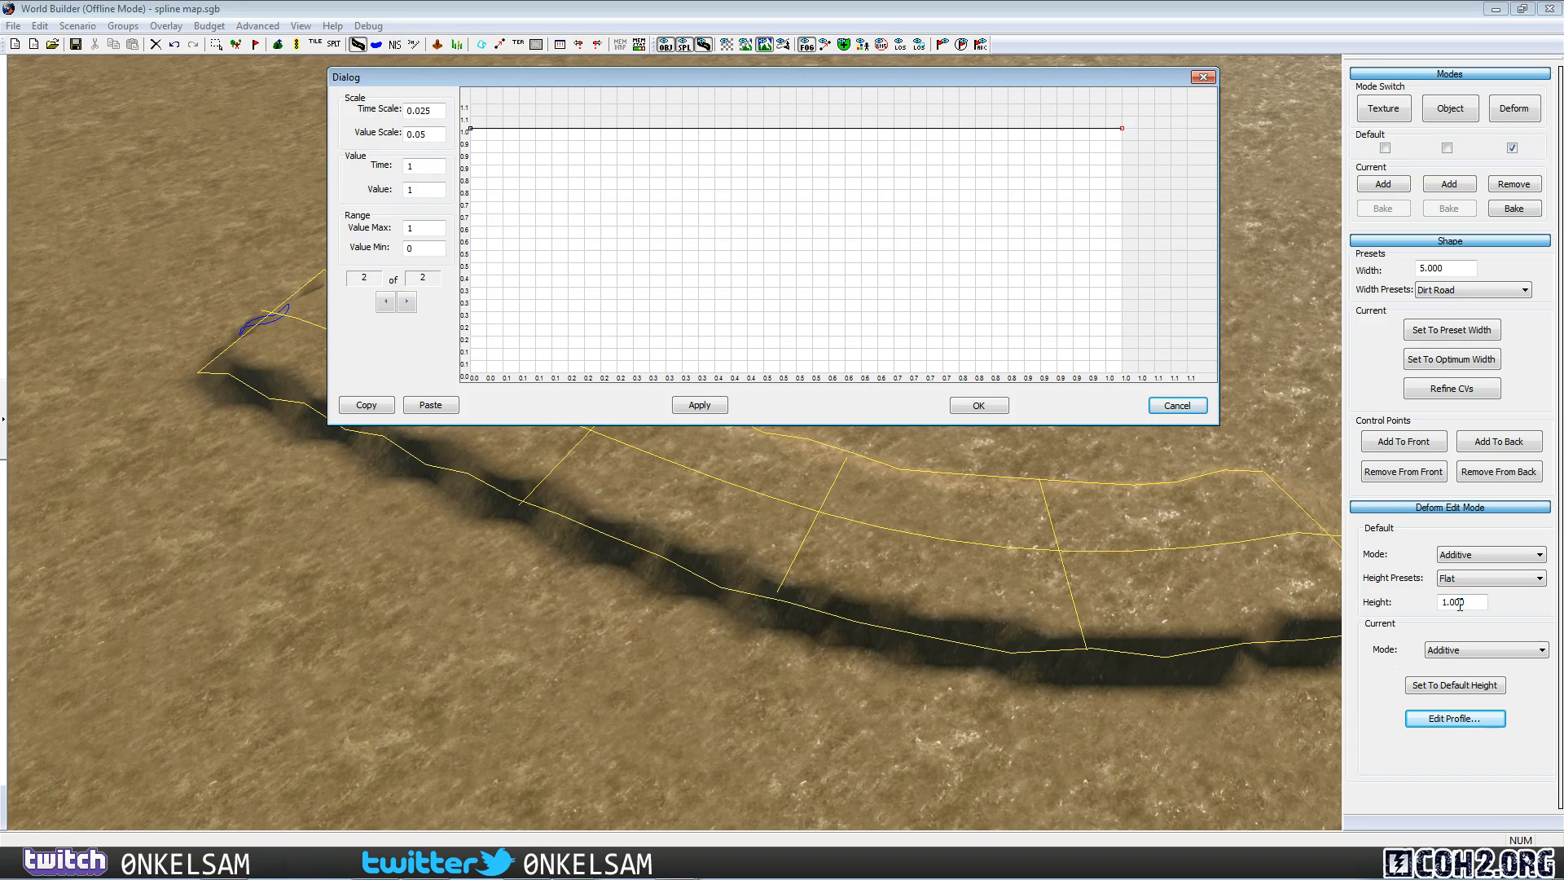
{"action": "left_click", "coordinate": [798, 300]}
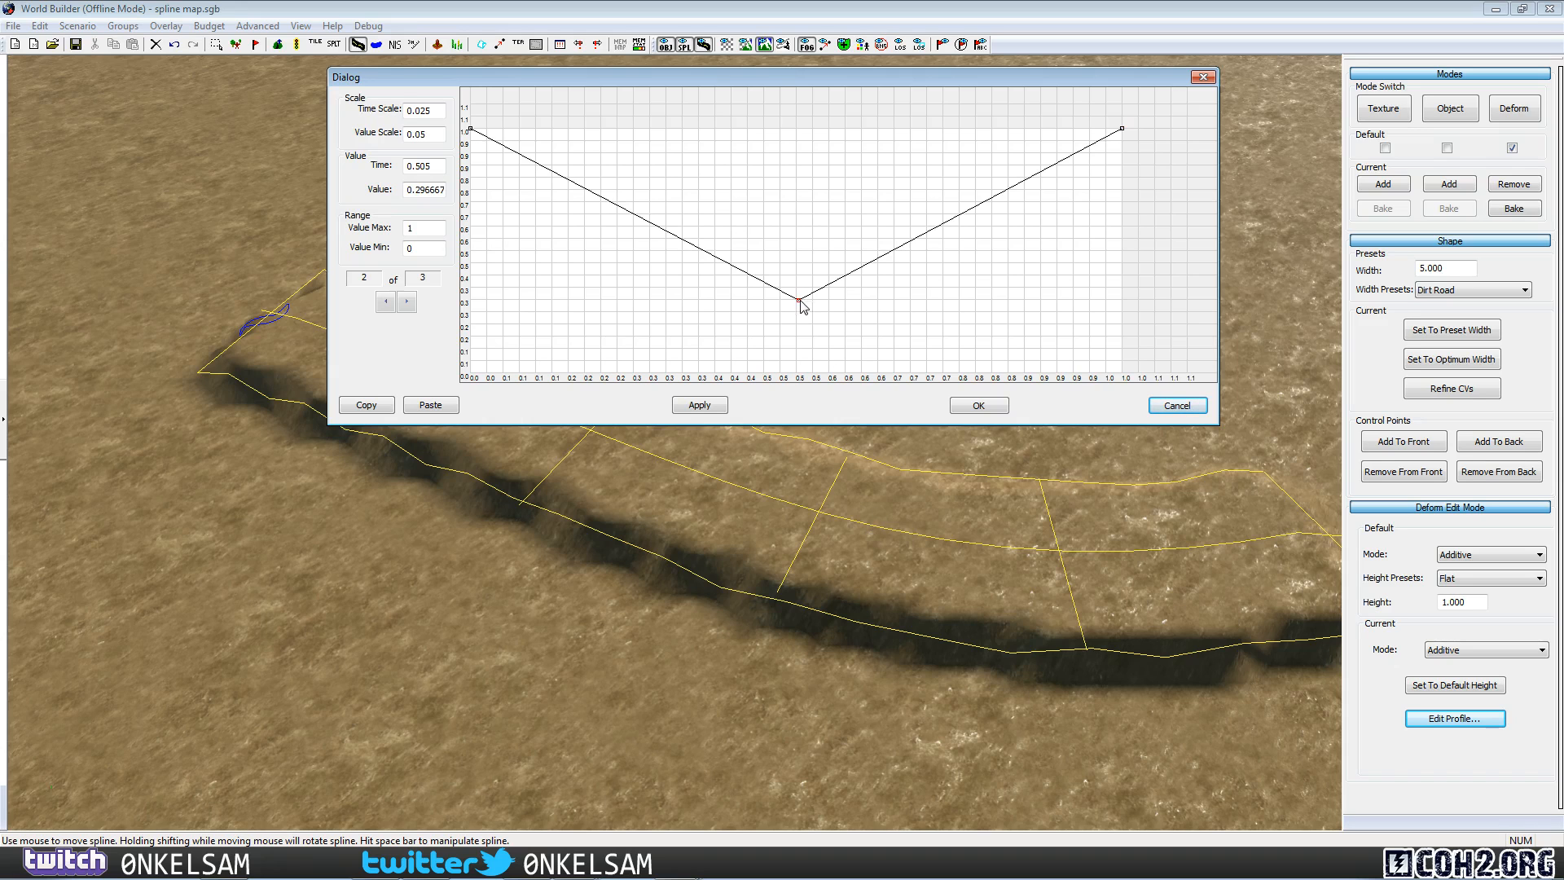
{"action": "left_click_drag", "start_coordinate": [799, 301], "coordinate": [818, 301]}
{"action": "left_click", "coordinate": [708, 406]}
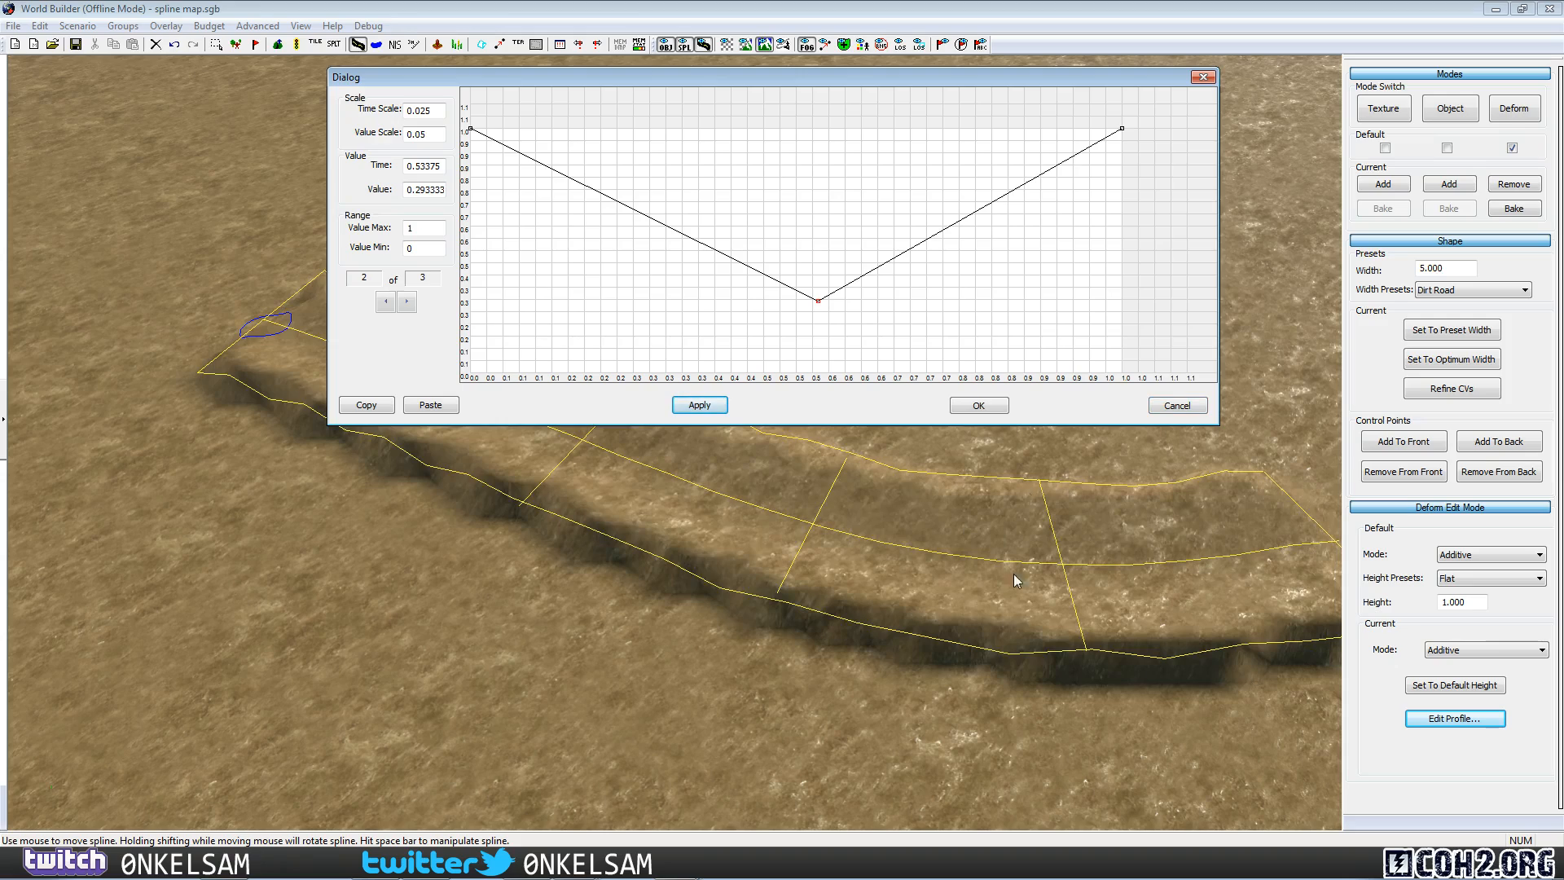
{"action": "left_click", "coordinate": [987, 405]}
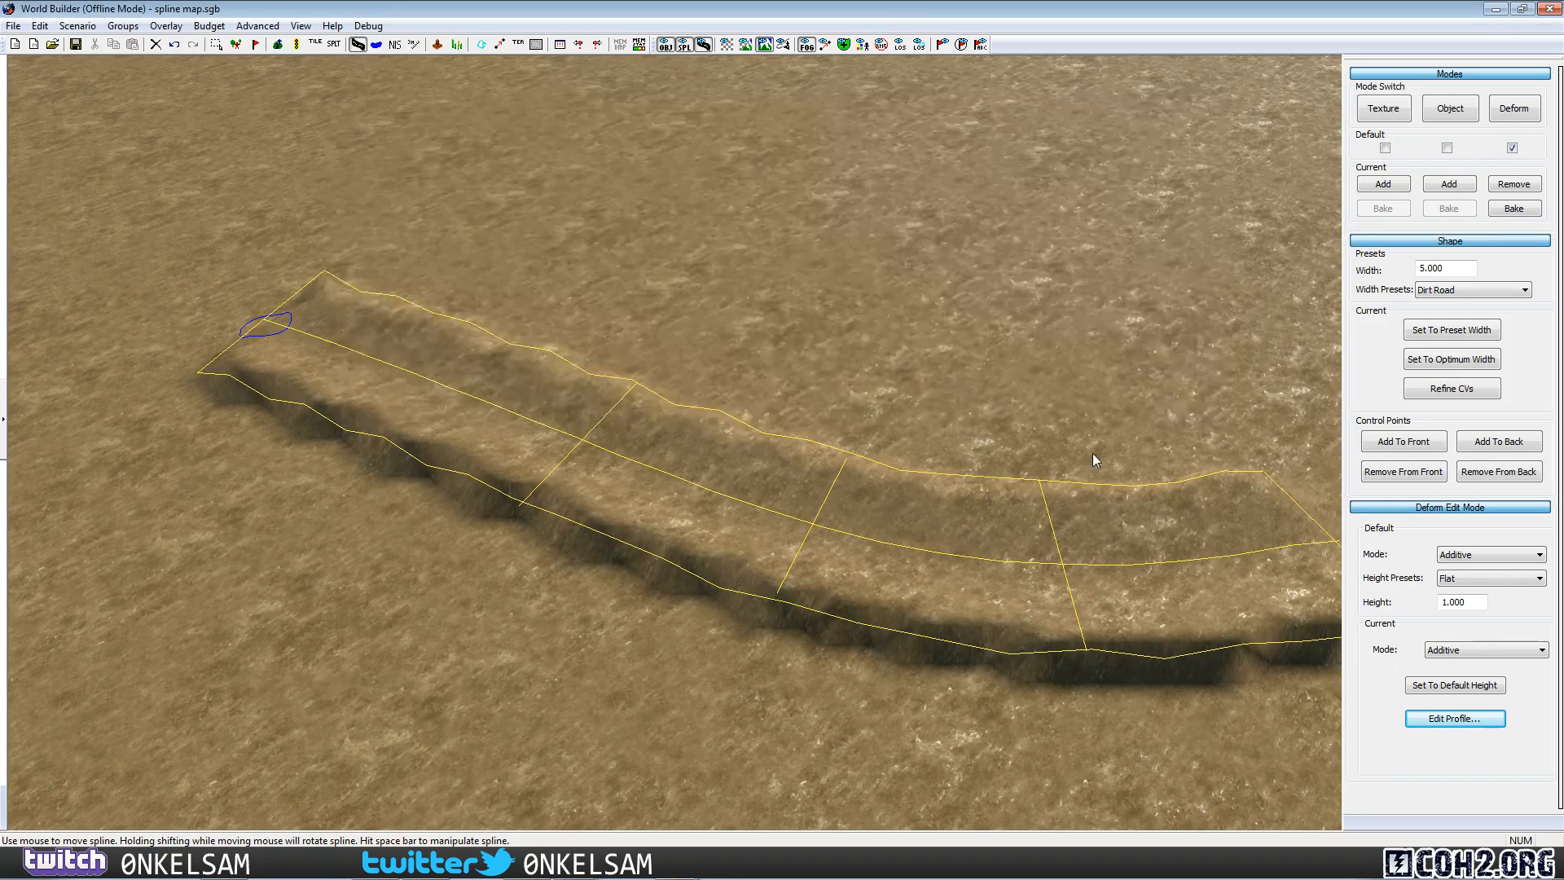
Move the far end point and its neighbouring control point so that the end of the spline runs straight.
{"action": "middle_click_drag", "start_coordinate": [1023, 449], "coordinate": [1238, 313]}
{"action": "key", "text": "space"}
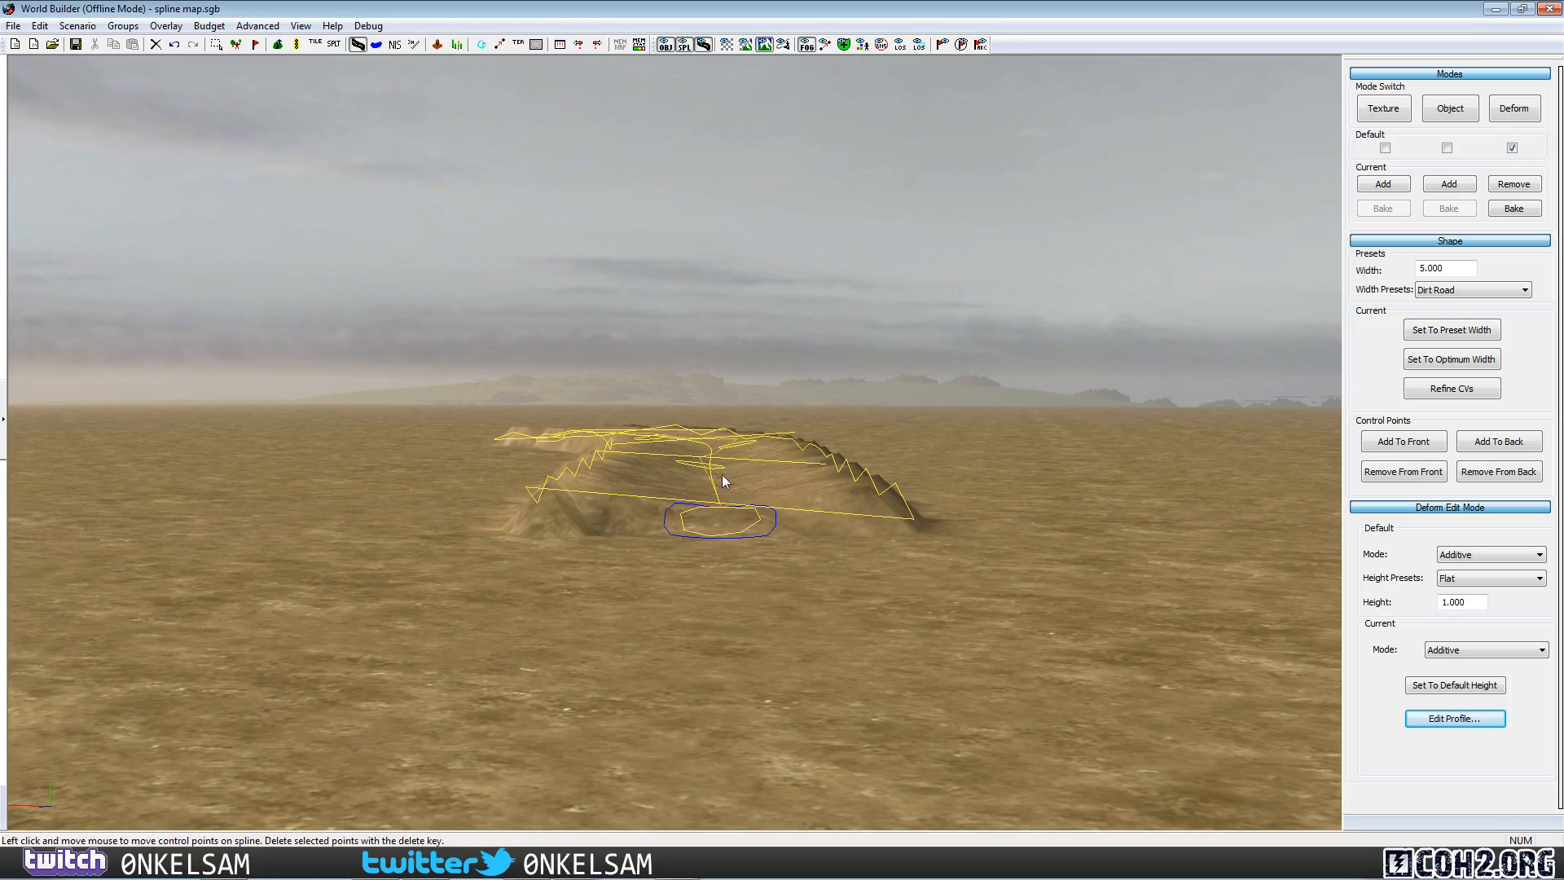
{"action": "middle_click_drag", "start_coordinate": [722, 474], "coordinate": [918, 326]}
{"action": "left_click_drag", "start_coordinate": [787, 168], "coordinate": [867, 261]}
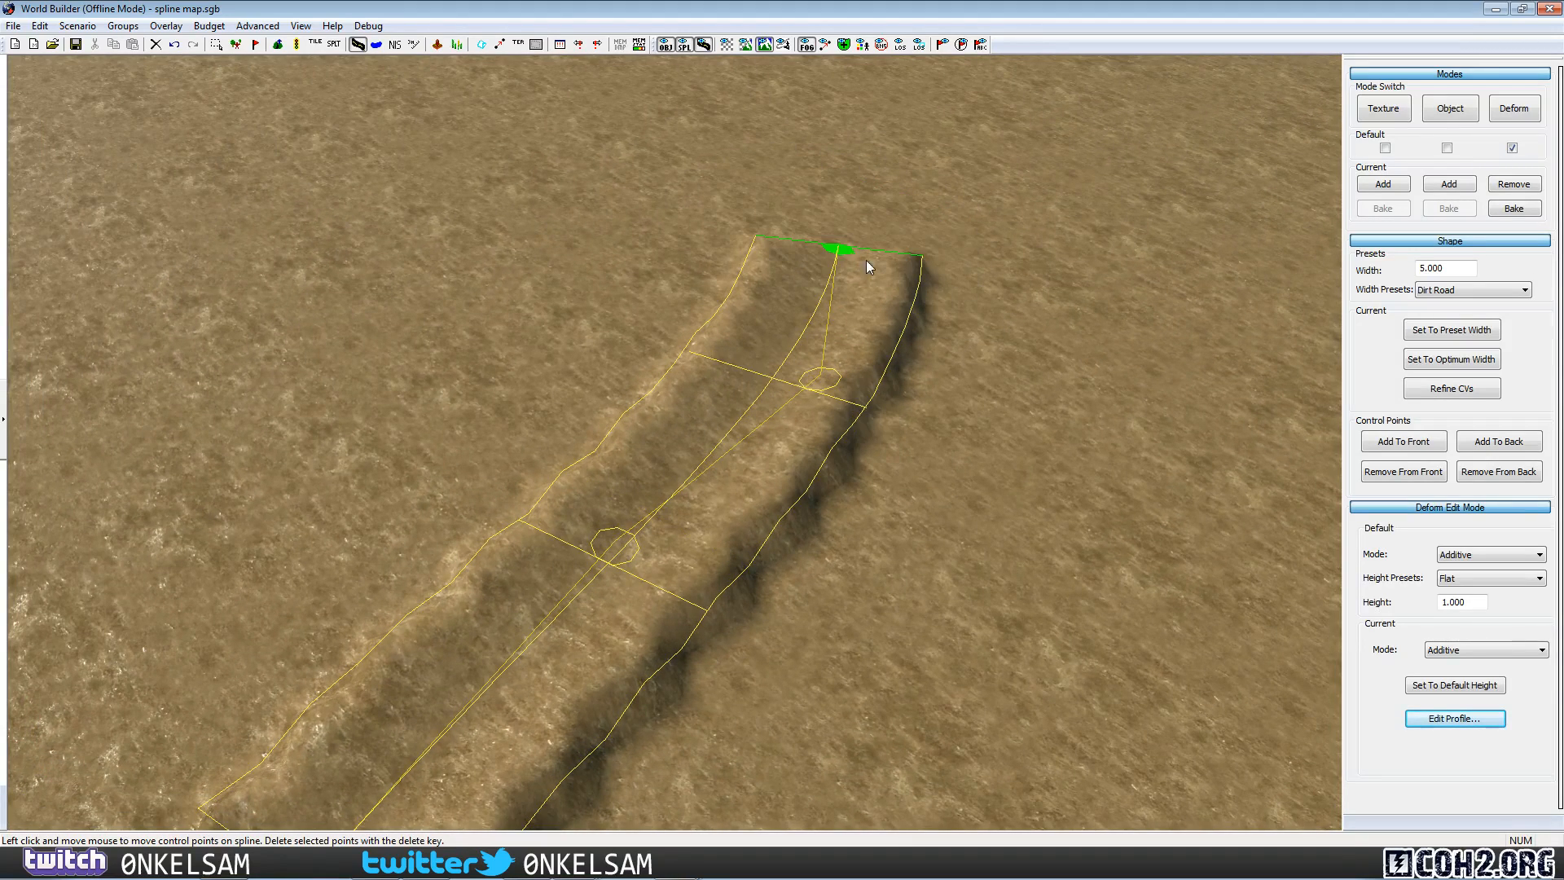
{"action": "left_click_drag", "start_coordinate": [809, 383], "coordinate": [731, 356]}
{"action": "left_click", "coordinate": [850, 291]}
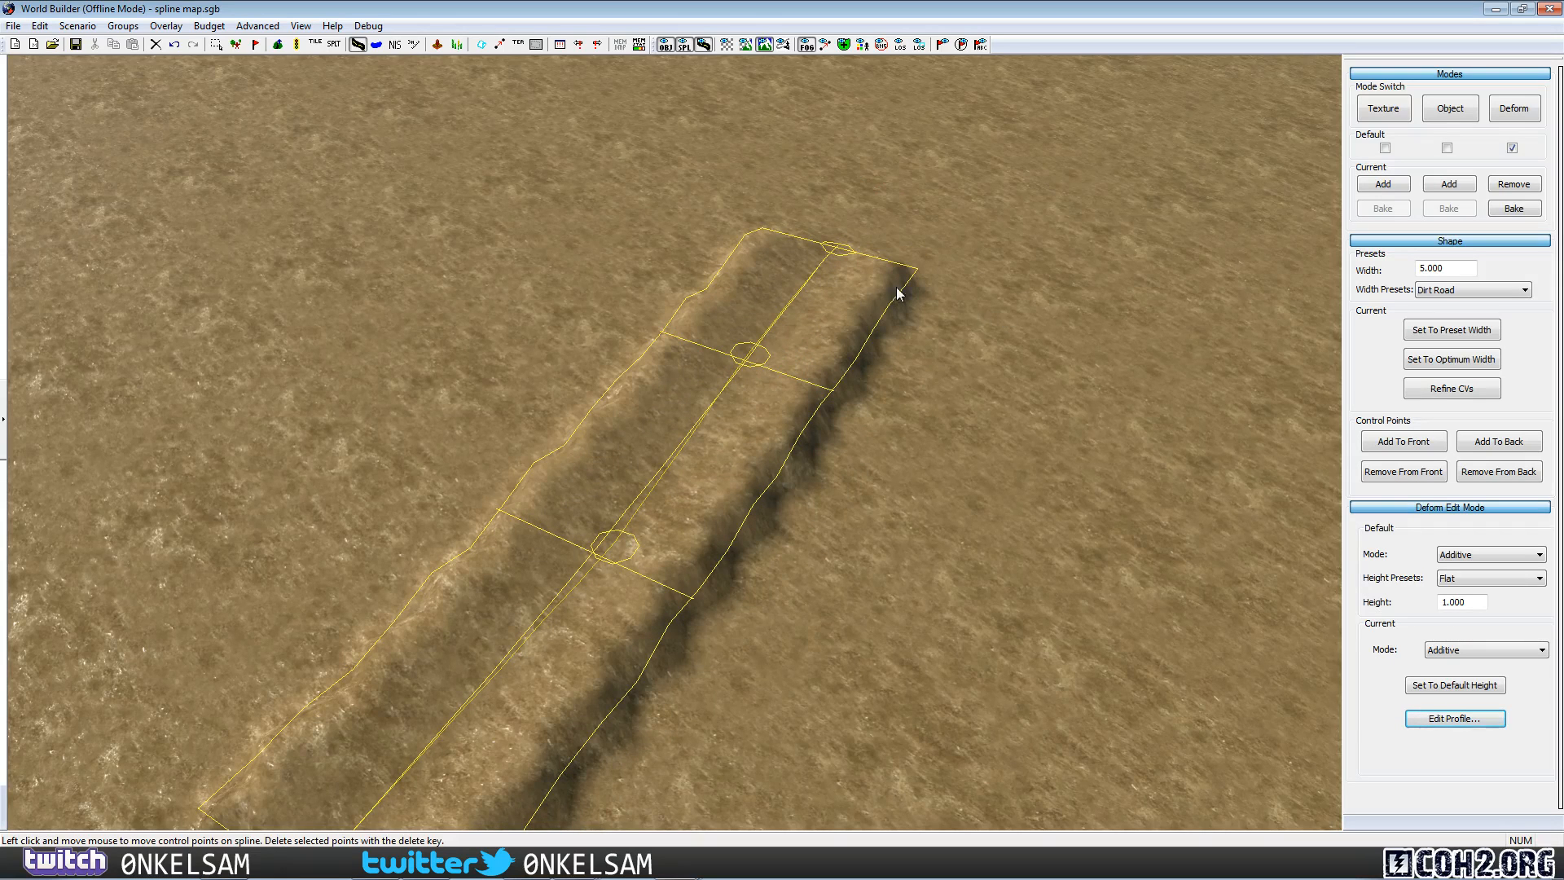
{"action": "left_click", "coordinate": [883, 572]}
Set the default height to 3.000 and apply it to the trench-shaped spline.
{"action": "left_click", "coordinate": [728, 477]}
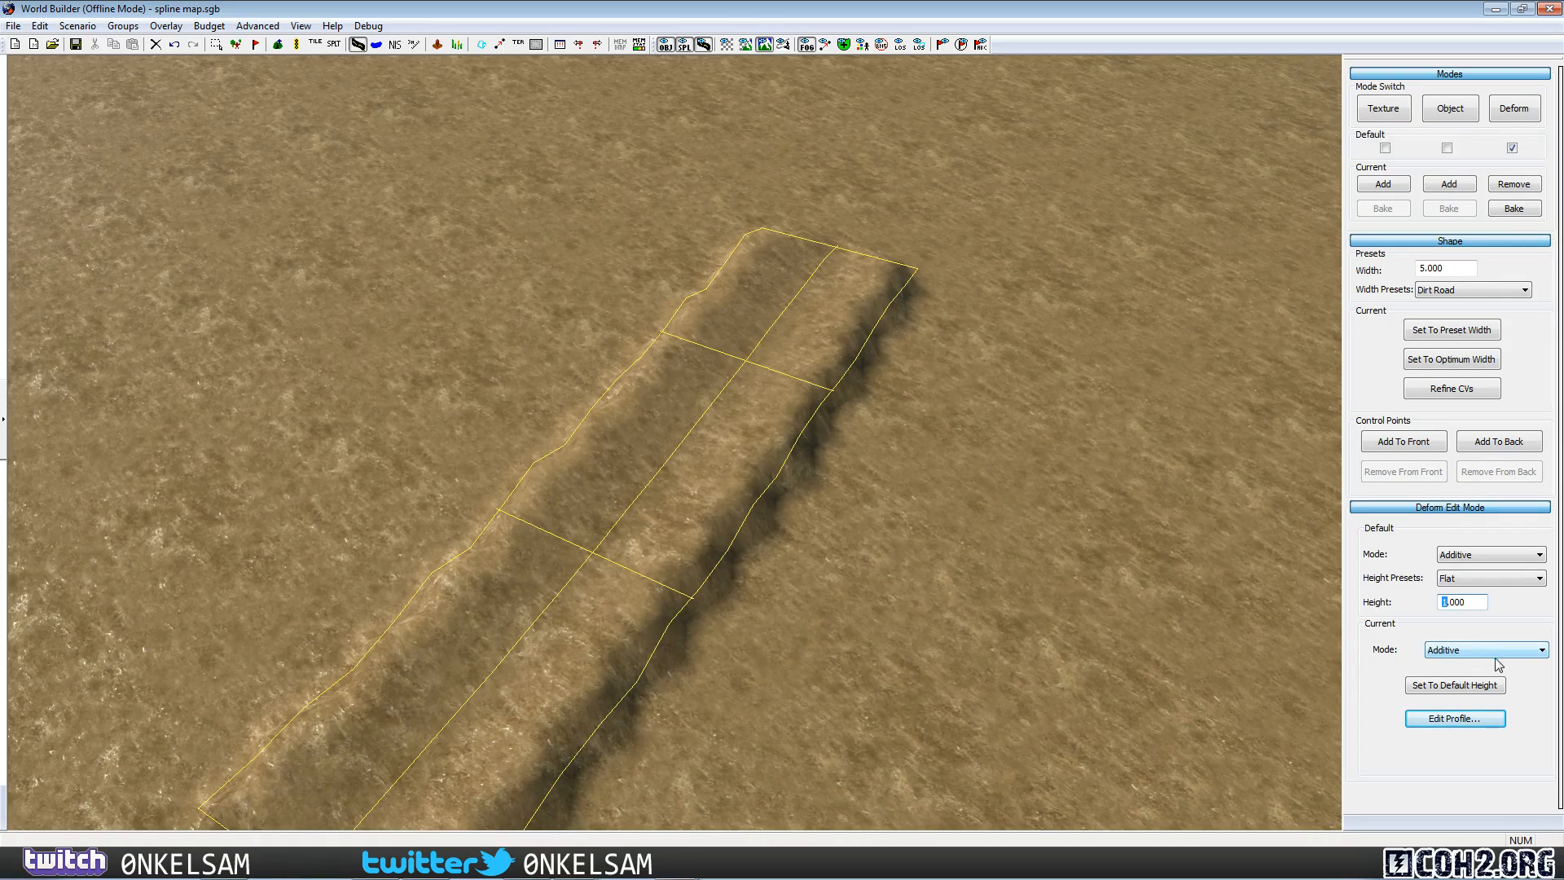
{"action": "left_click", "coordinate": [1438, 685]}
{"action": "left_click", "coordinate": [926, 554]}
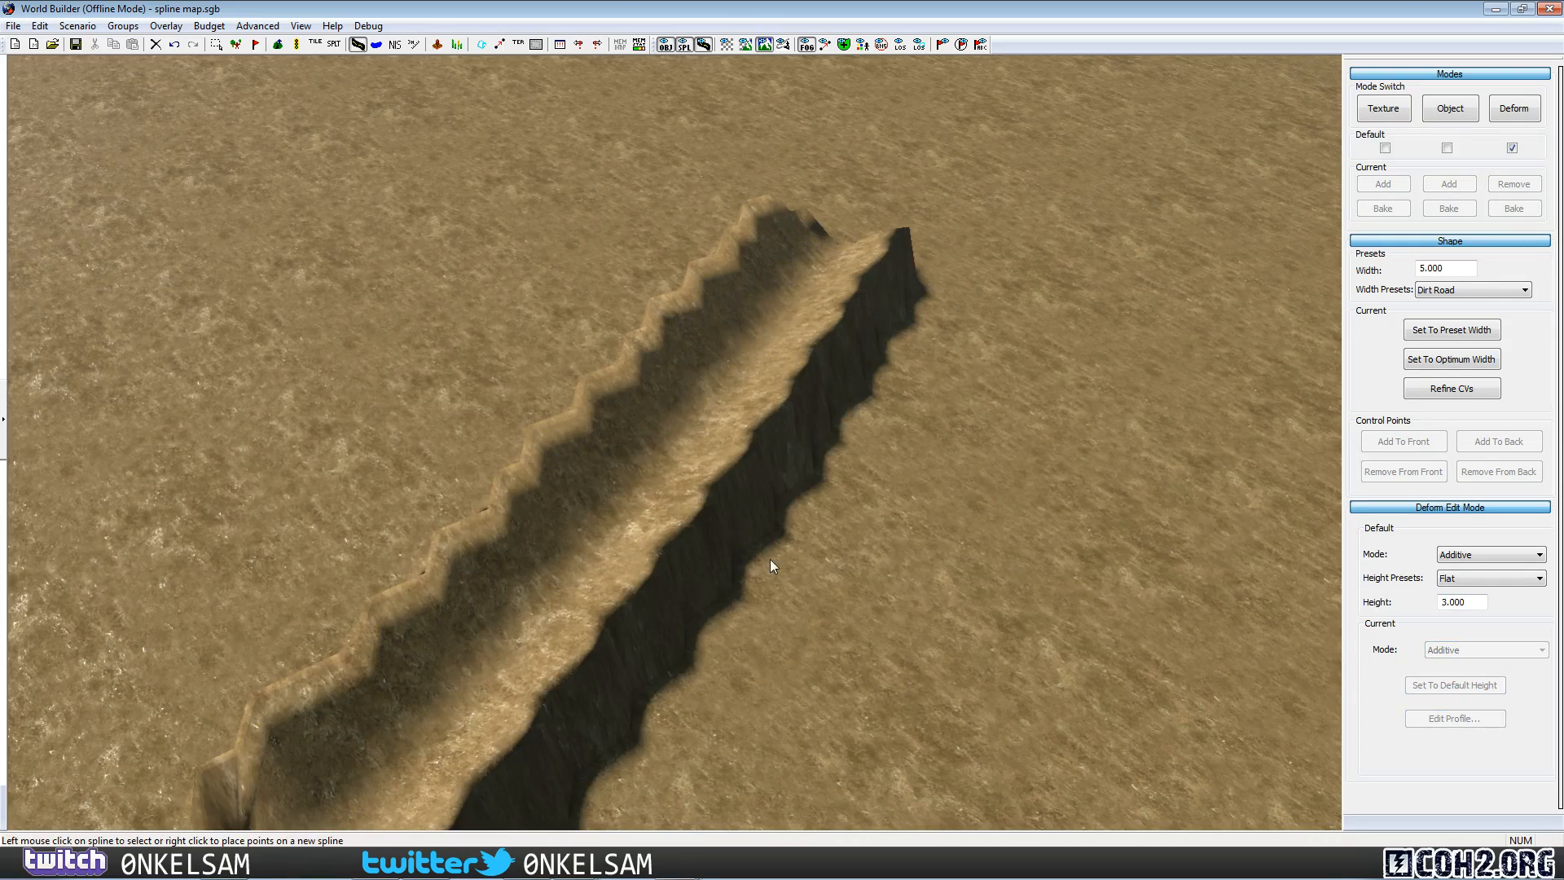
{"action": "left_click_drag", "start_coordinate": [769, 558], "coordinate": [839, 452], "text": "alt"}
{"action": "left_click", "coordinate": [671, 469]}
{"action": "left_click_drag", "start_coordinate": [901, 576], "coordinate": [906, 591], "text": "alt"}
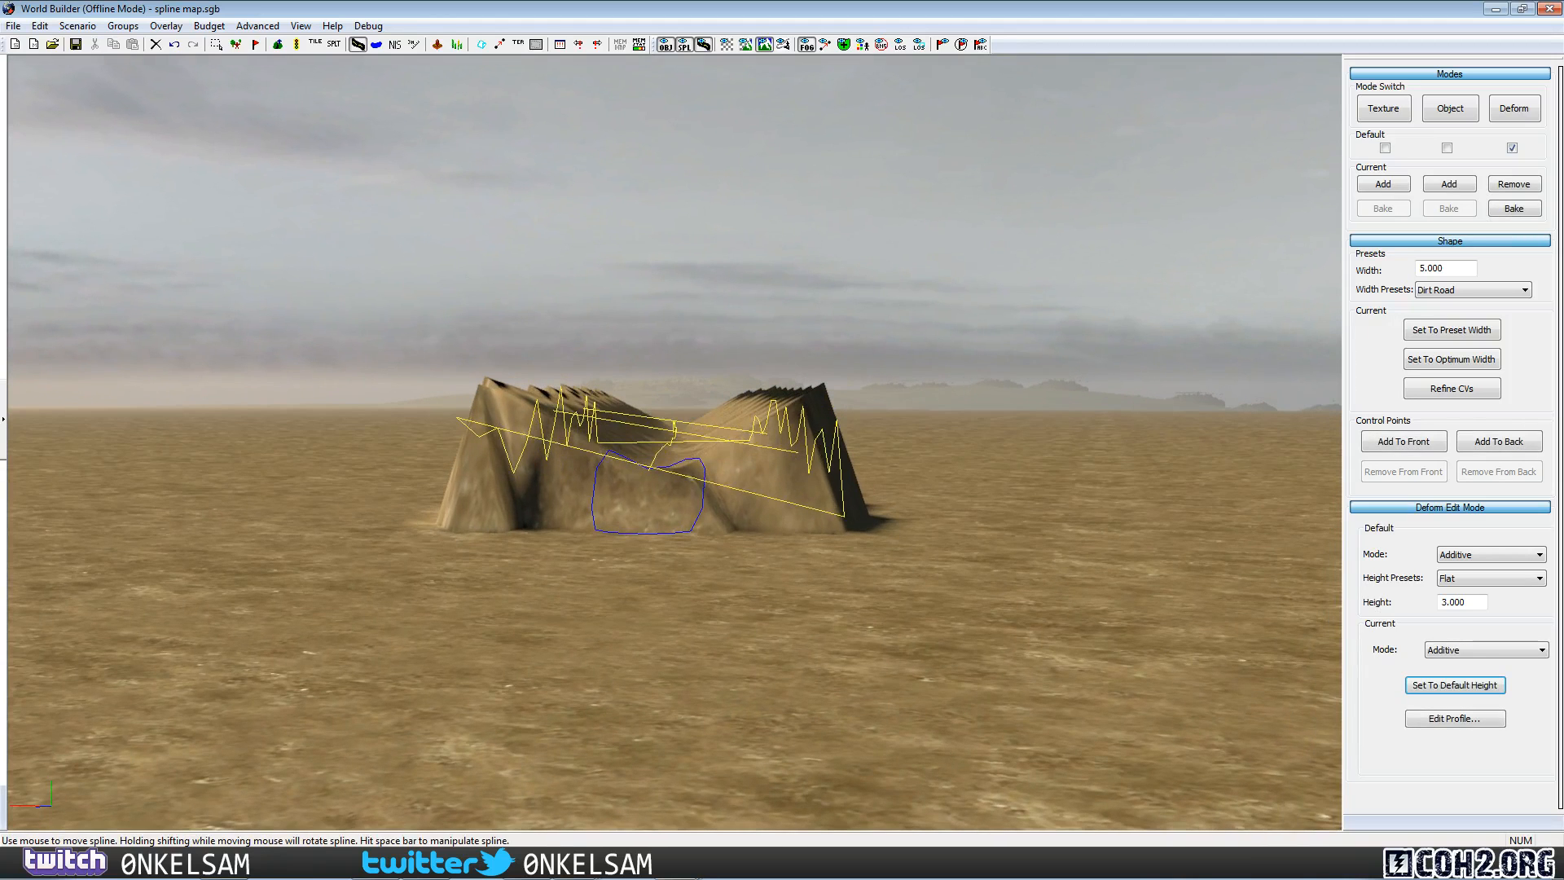
Edit the trench-shaped spline's height profile, raising its low middle point to value 1 at about time 0.19.
{"action": "left_click", "coordinate": [1104, 575]}
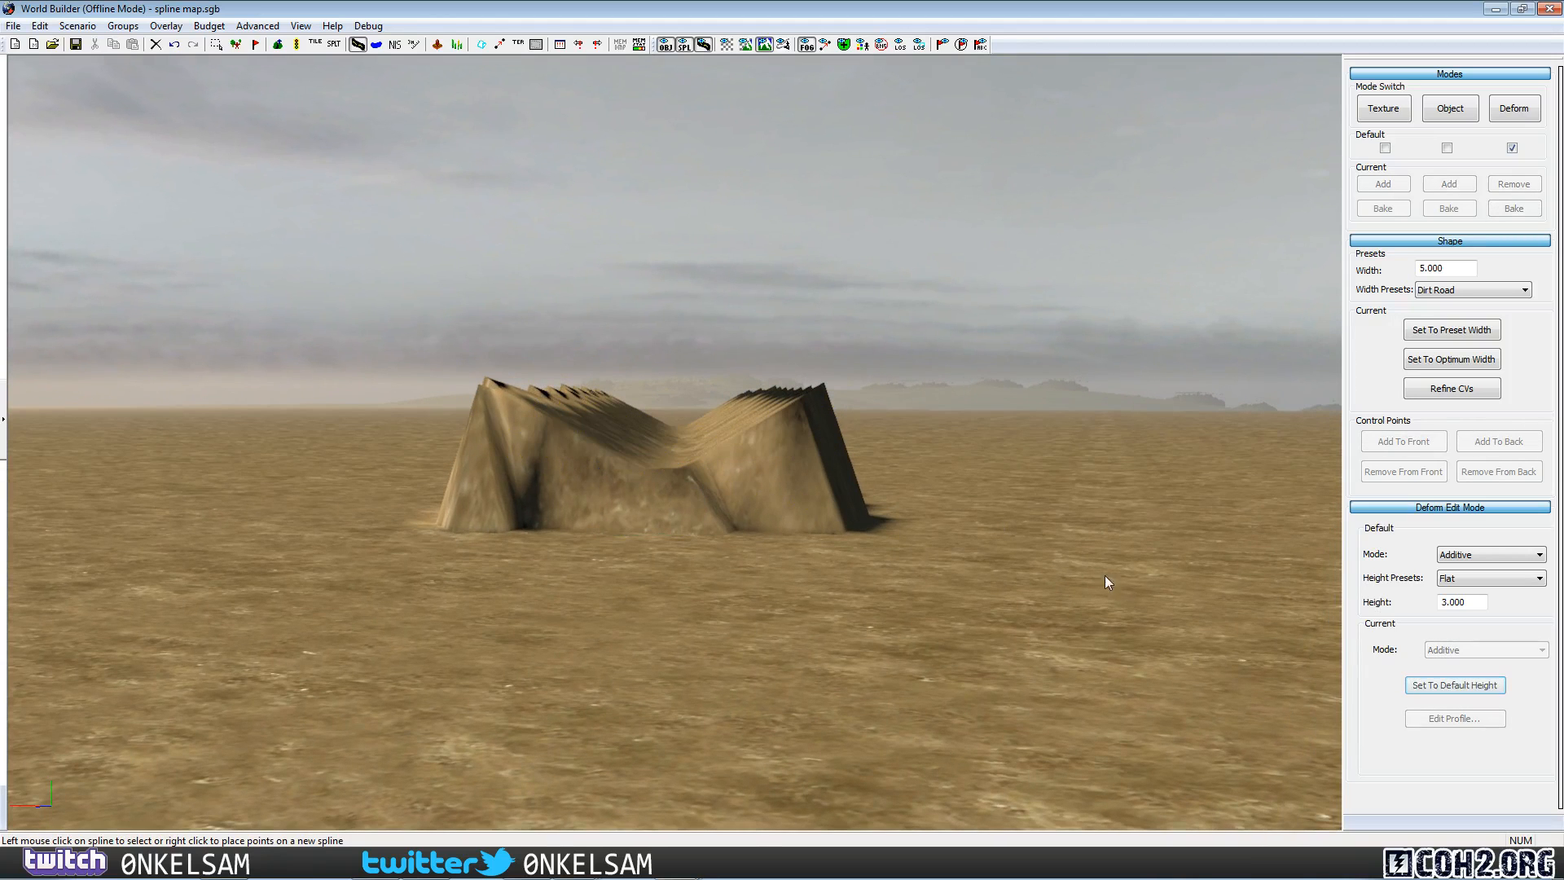
{"action": "left_click", "coordinate": [785, 491]}
{"action": "left_click", "coordinate": [1465, 720]}
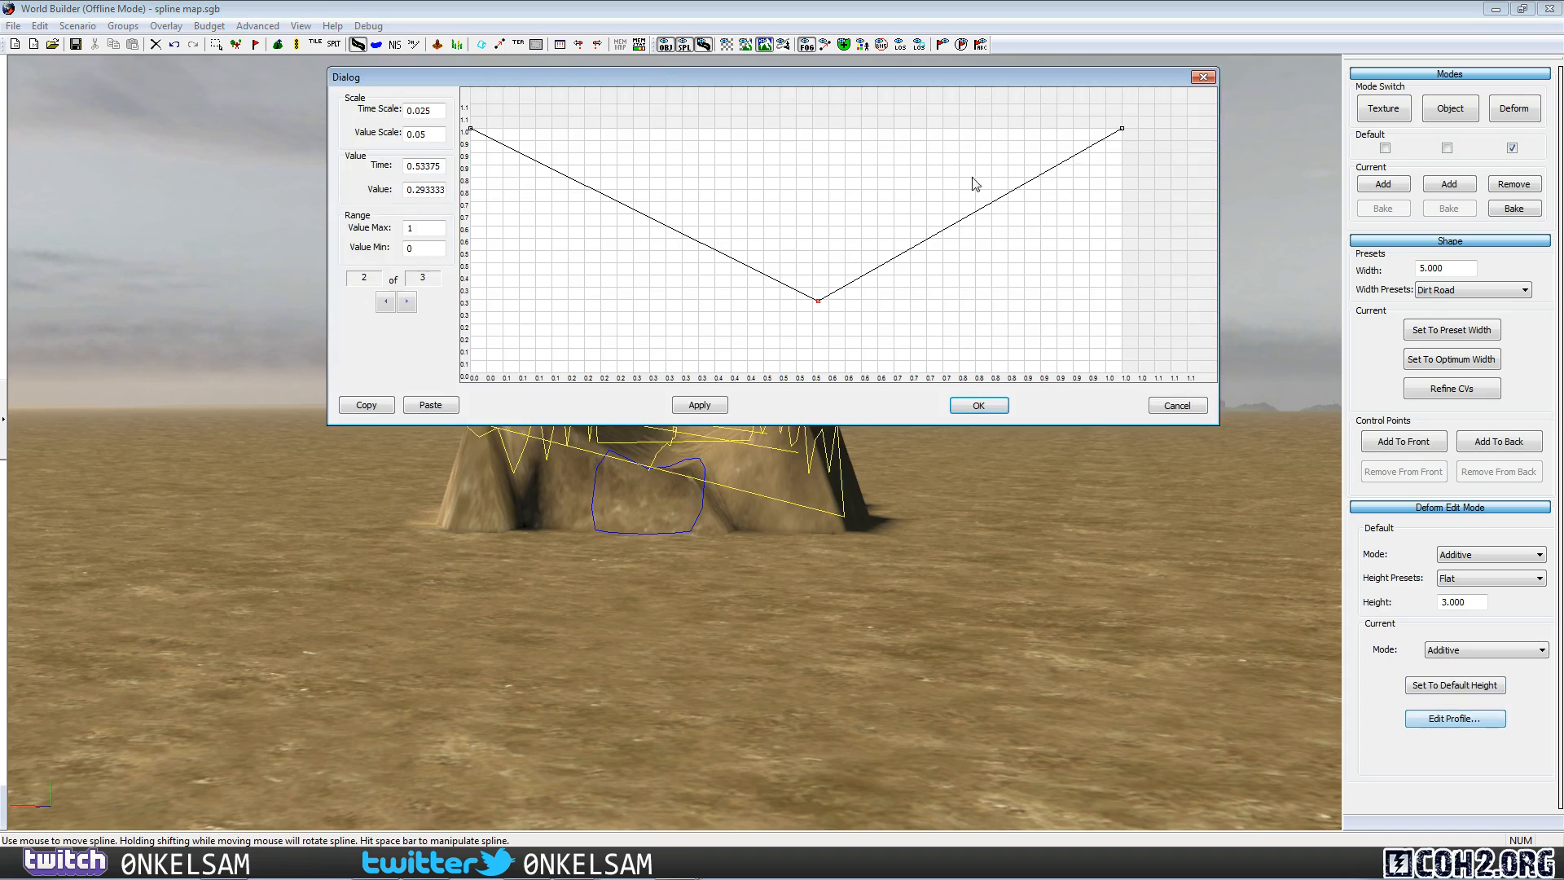
{"action": "left_click_drag", "start_coordinate": [823, 81], "coordinate": [957, 74]}
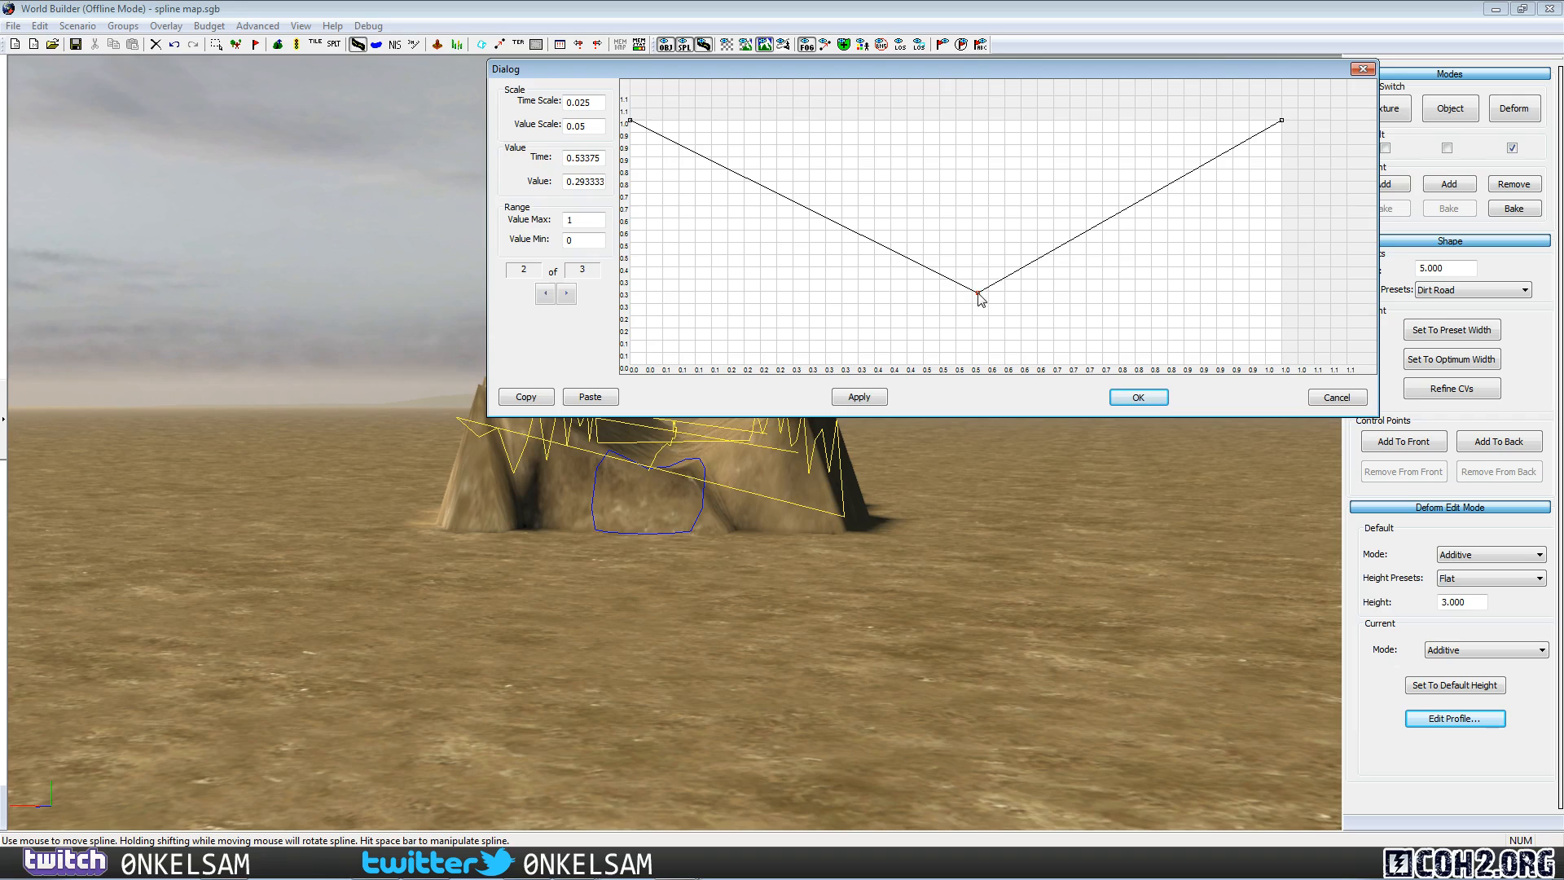
{"action": "left_click_drag", "start_coordinate": [977, 293], "coordinate": [755, 90]}
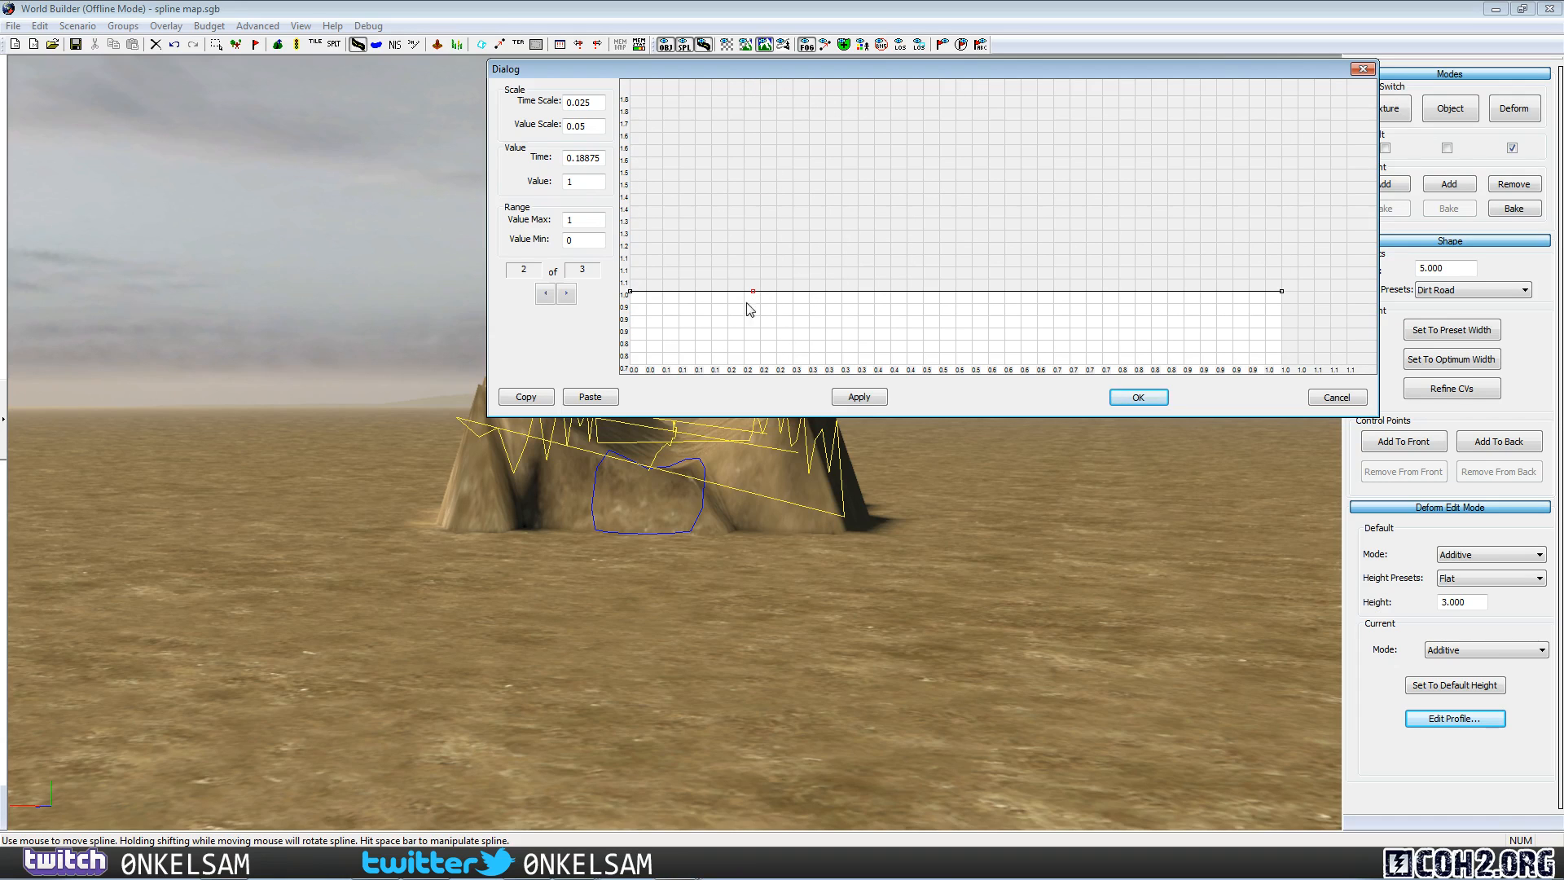
{"action": "scroll", "coordinate": [750, 274], "scroll_direction": "down", "scroll_amount": 1}
{"action": "scroll", "coordinate": [663, 349], "scroll_direction": "up", "scroll_amount": 1}
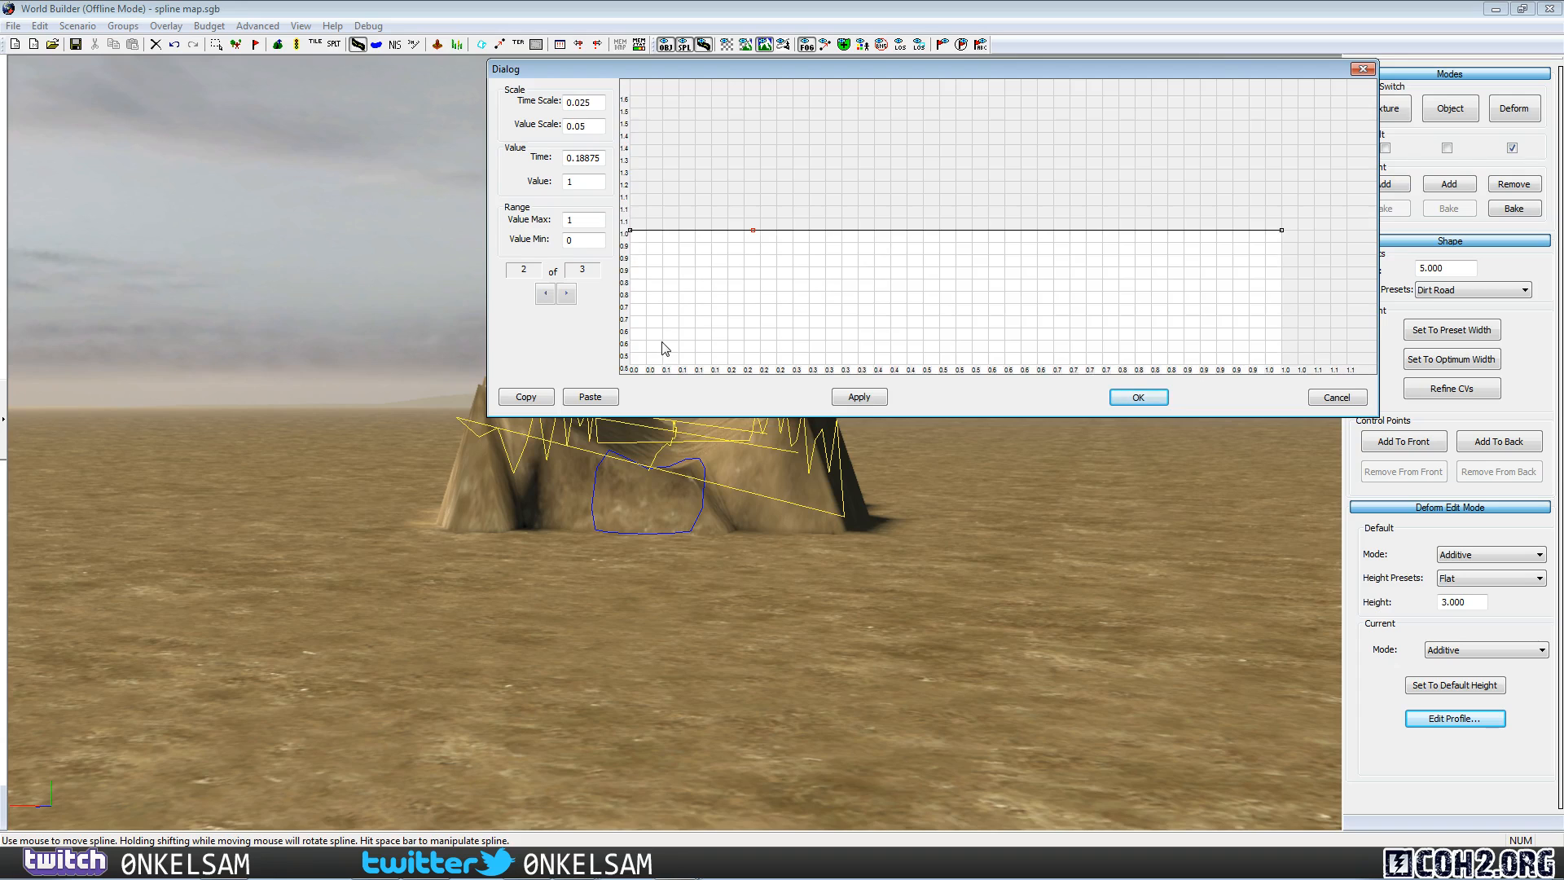
{"action": "scroll", "coordinate": [782, 342], "scroll_direction": "up", "scroll_amount": 1}
{"action": "scroll", "coordinate": [784, 343], "scroll_direction": "down", "scroll_amount": 1}
Add a profile point at value 1 near time 0.8, lower both end points to 0, and apply the trapezoidal profile.
{"action": "left_click", "coordinate": [1153, 232]}
{"action": "left_click_drag", "start_coordinate": [1153, 233], "coordinate": [1138, 230]}
{"action": "left_click_drag", "start_coordinate": [1282, 230], "coordinate": [1293, 404]}
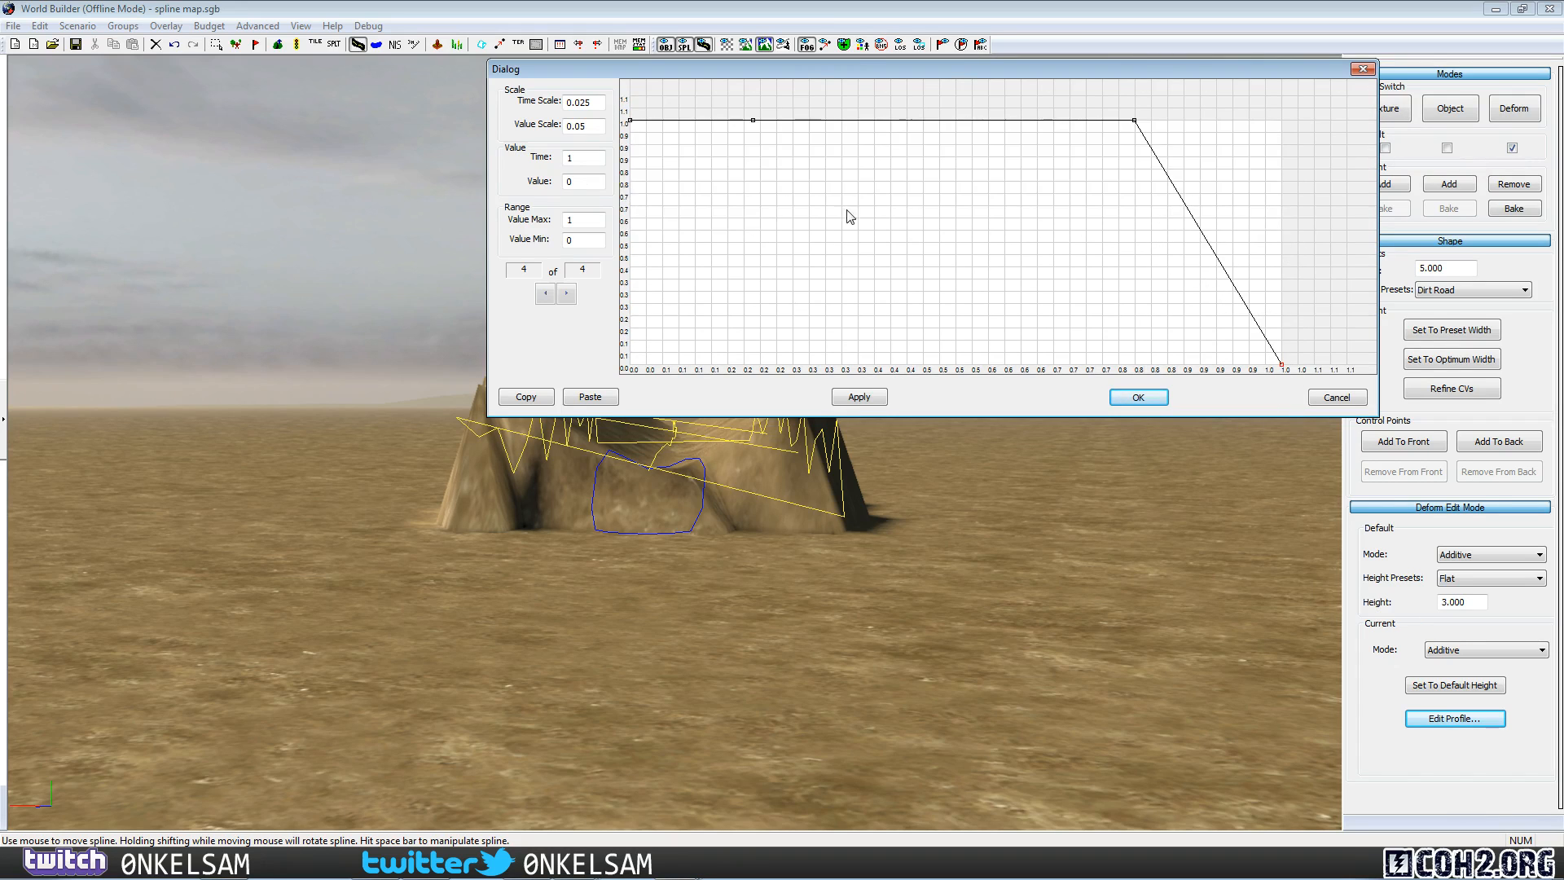
{"action": "left_click_drag", "start_coordinate": [631, 121], "coordinate": [500, 426]}
{"action": "left_click", "coordinate": [874, 402]}
{"action": "left_click", "coordinate": [1143, 403]}
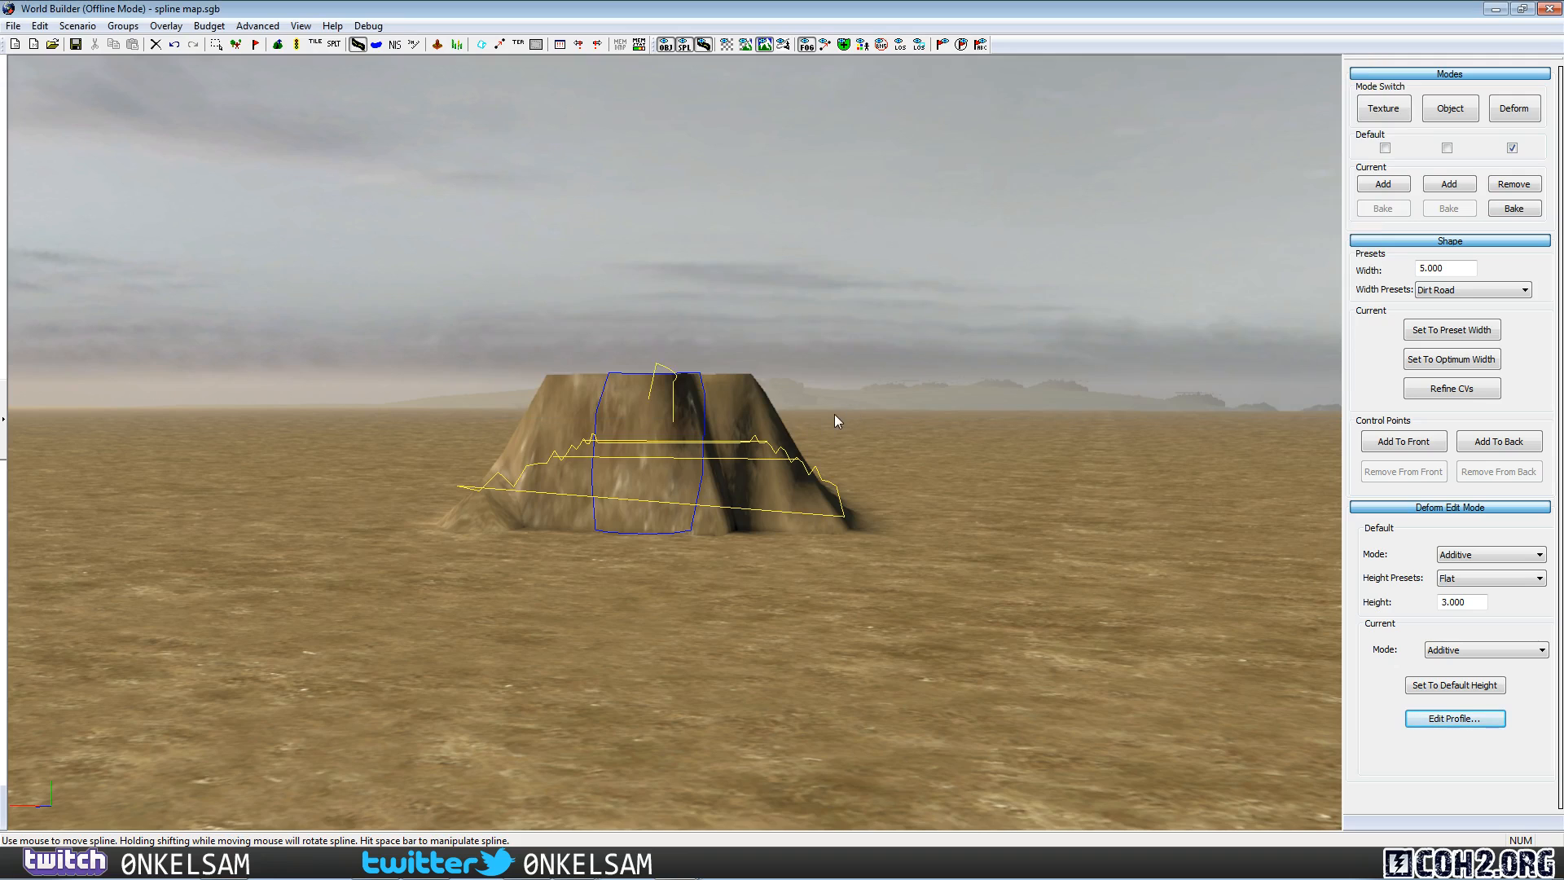
Move the spline's far end point and two inner control points so it bends into a wide, even arc, and deselect it.
{"action": "middle_click_drag", "start_coordinate": [834, 414], "coordinate": [746, 458]}
{"action": "key", "text": "space"}
{"action": "left_click_drag", "start_coordinate": [1199, 592], "coordinate": [1268, 505]}
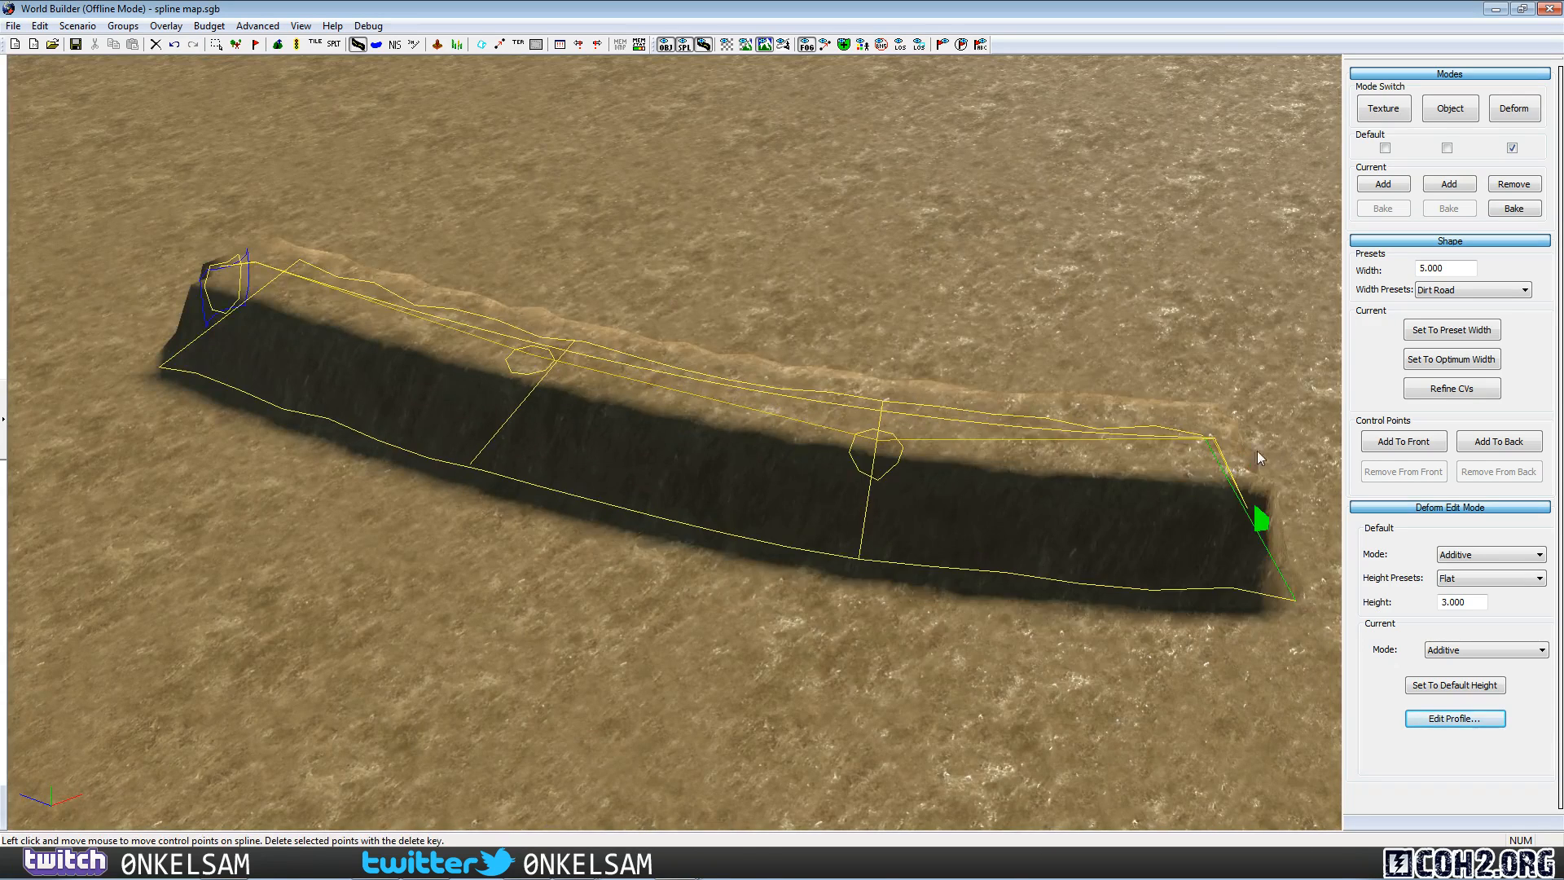
{"action": "mouse_move", "coordinate": [876, 446]}
{"action": "left_mouse_down"}
{"action": "mouse_move", "coordinate": [839, 484]}
{"action": "mouse_move", "coordinate": [763, 511]}
{"action": "left_mouse_up"}
{"action": "left_click_drag", "start_coordinate": [529, 366], "coordinate": [438, 446]}
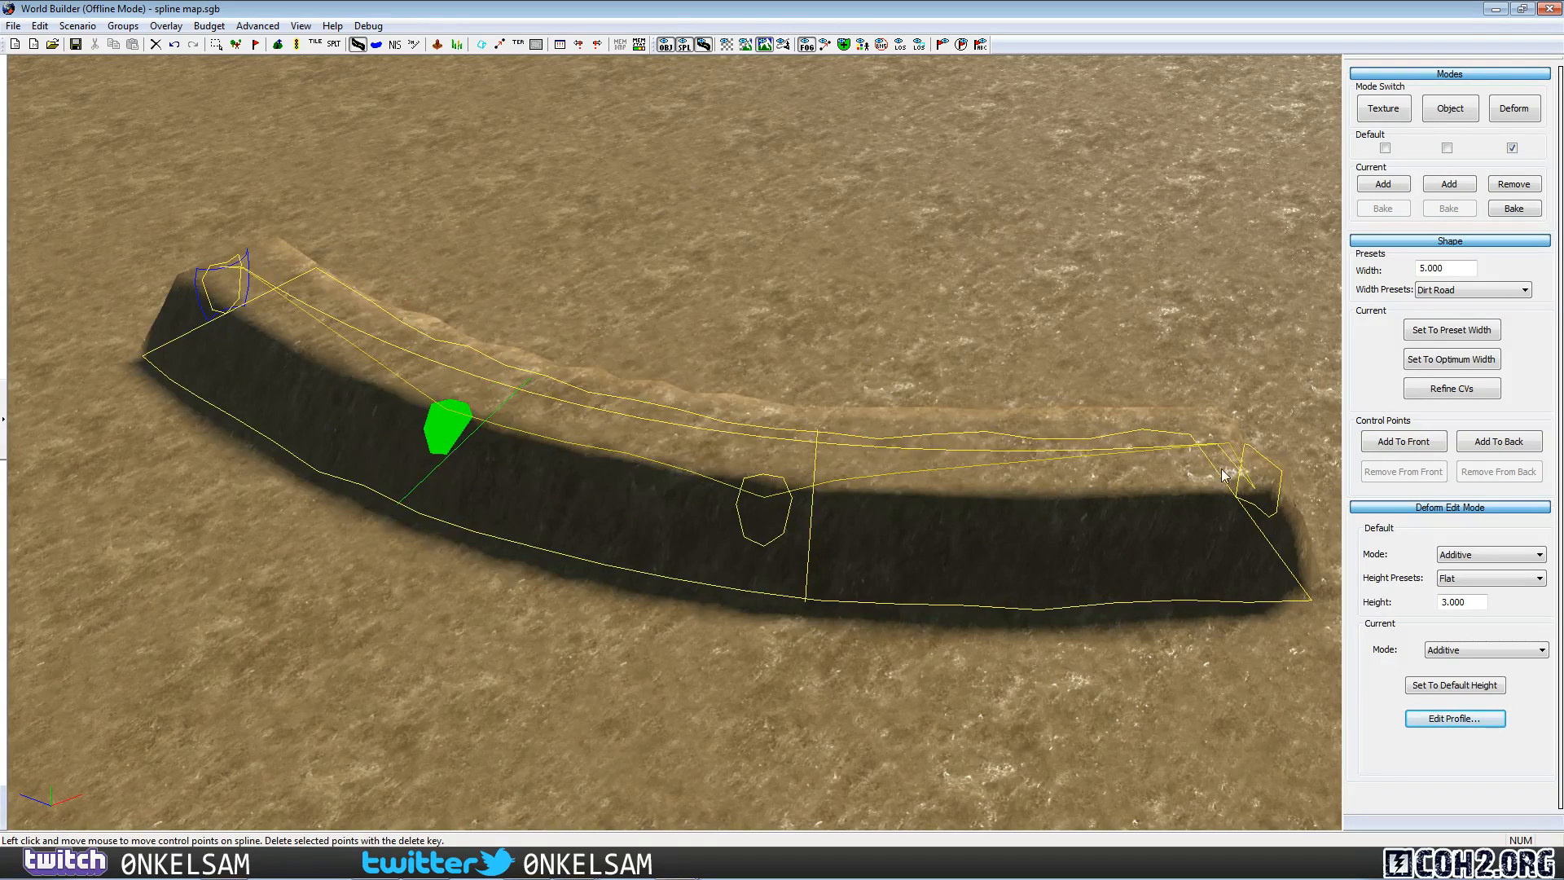
{"action": "left_click_drag", "start_coordinate": [1255, 479], "coordinate": [1348, 379]}
{"action": "left_click_drag", "start_coordinate": [763, 538], "coordinate": [851, 627]}
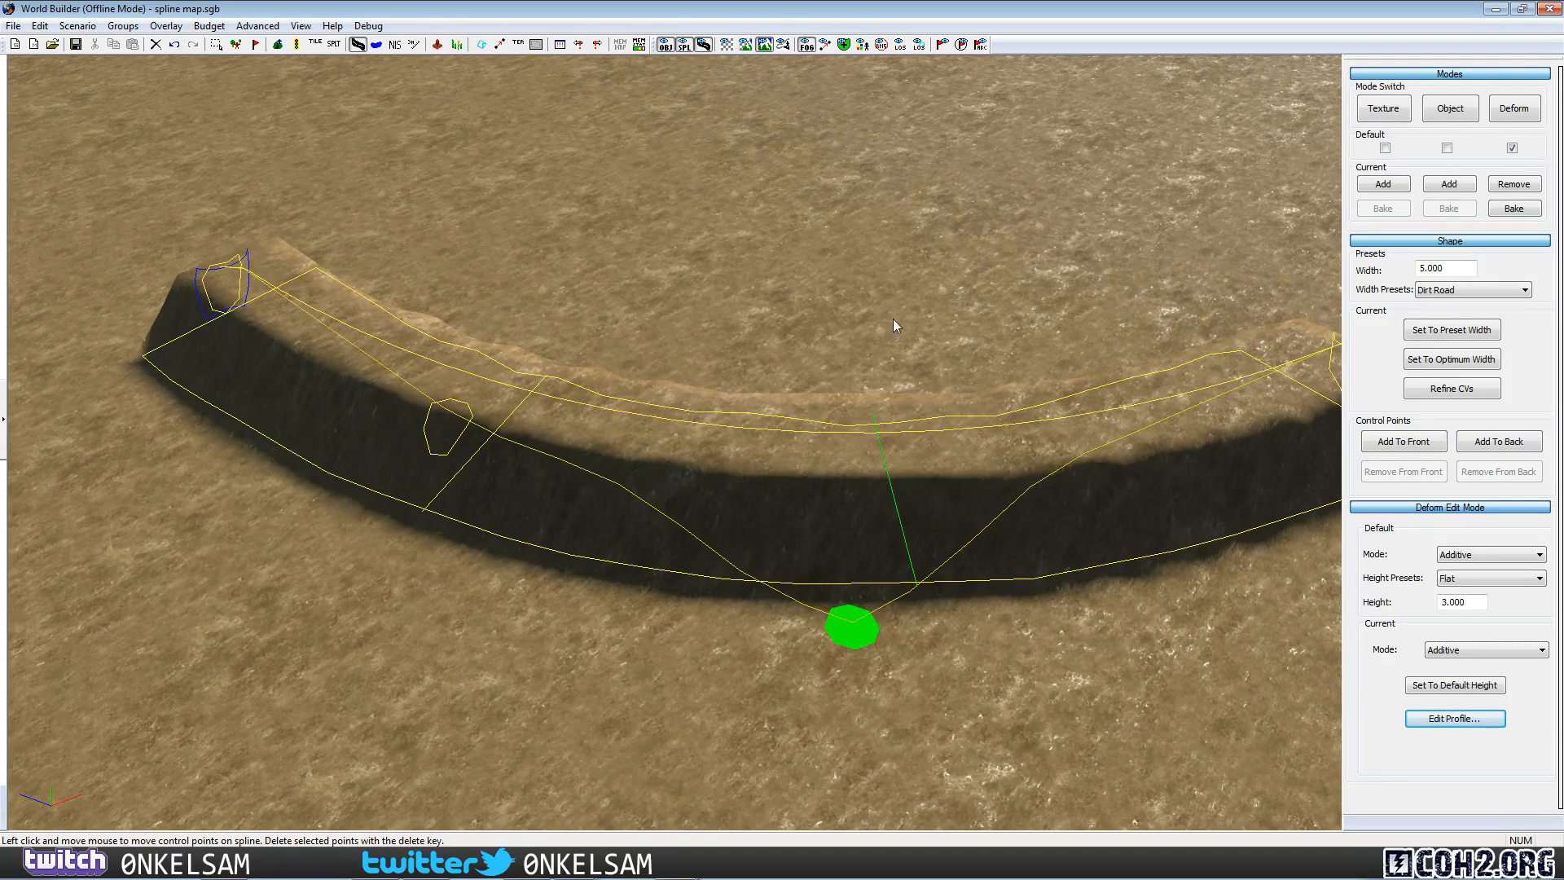
{"action": "key", "text": "space"}
{"action": "left_click", "coordinate": [1128, 711]}
Reopen the arc's height profile and move the two top points inward to about time 0.25 and 0.71, keeping value 1.
{"action": "middle_click_drag", "start_coordinate": [1127, 711], "coordinate": [1083, 687]}
{"action": "left_click", "coordinate": [1018, 437]}
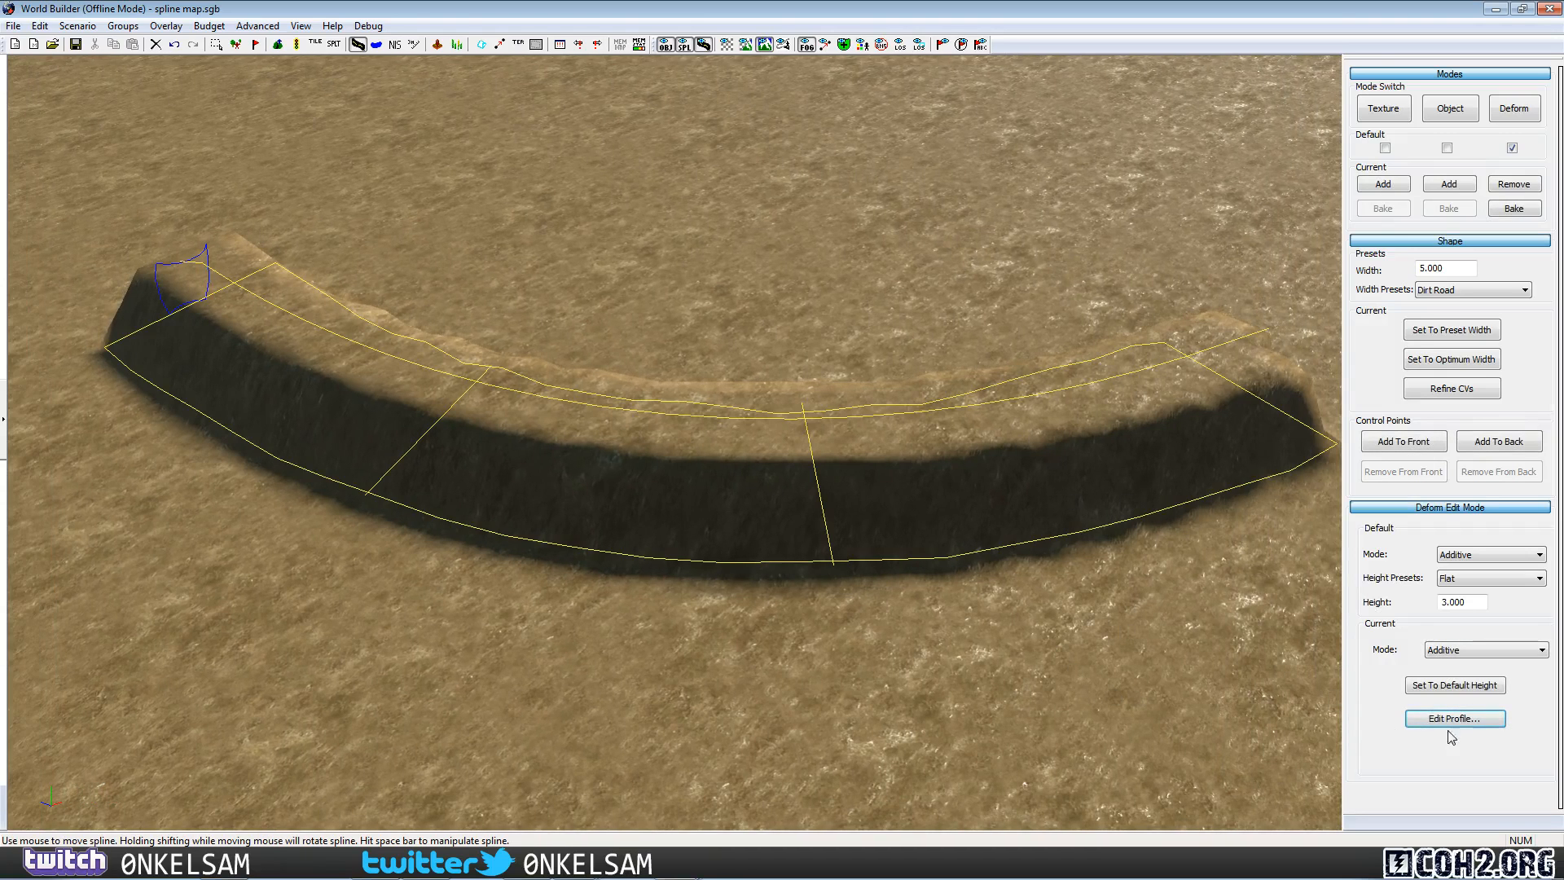
{"action": "left_click", "coordinate": [1454, 718]}
{"action": "left_click_drag", "start_coordinate": [753, 121], "coordinate": [793, 121]}
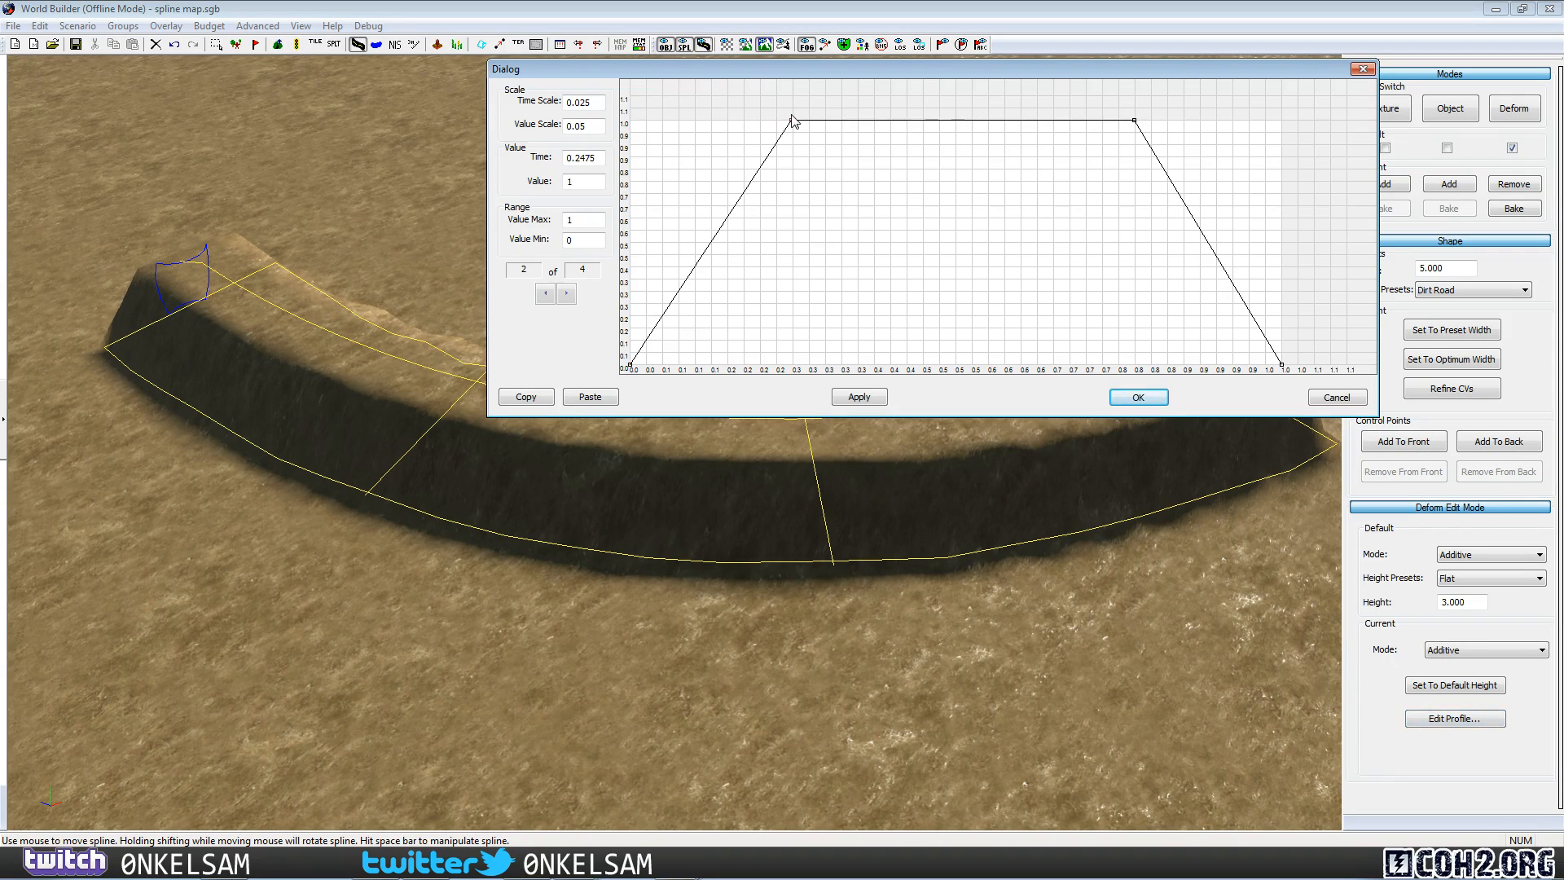
{"action": "left_click_drag", "start_coordinate": [1135, 121], "coordinate": [1096, 121]}
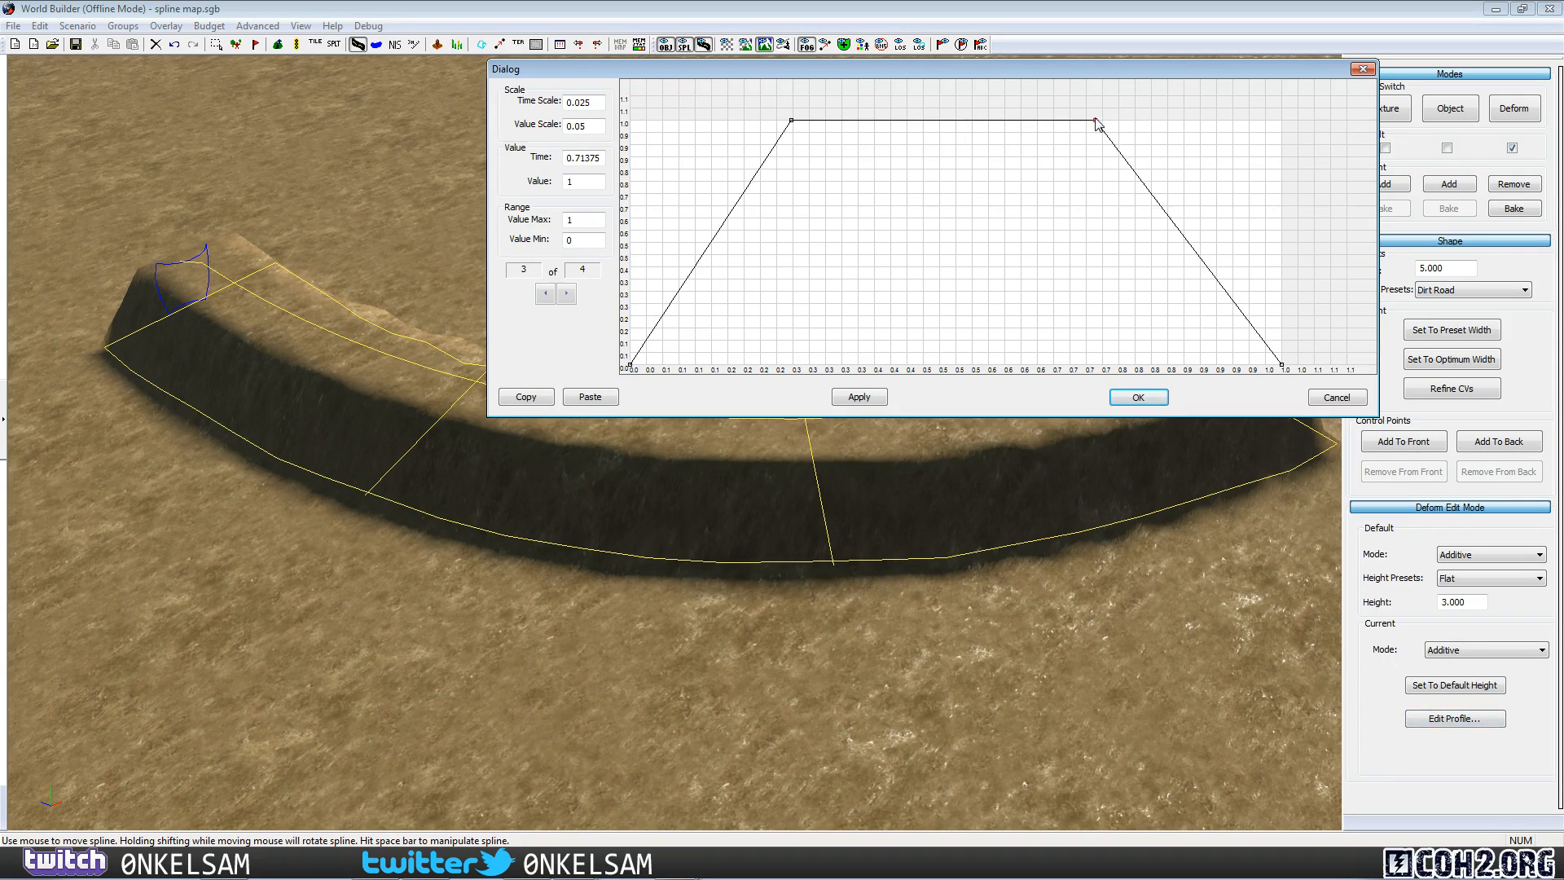
Add a low bend point on each slope of the profile, the rising one at about time 0.12 and value 0.32, and apply.
{"action": "left_click", "coordinate": [1207, 272]}
{"action": "left_click_drag", "start_coordinate": [1208, 272], "coordinate": [1194, 302]}
{"action": "left_click_drag", "start_coordinate": [706, 274], "coordinate": [707, 286]}
{"action": "left_click", "coordinate": [858, 398]}
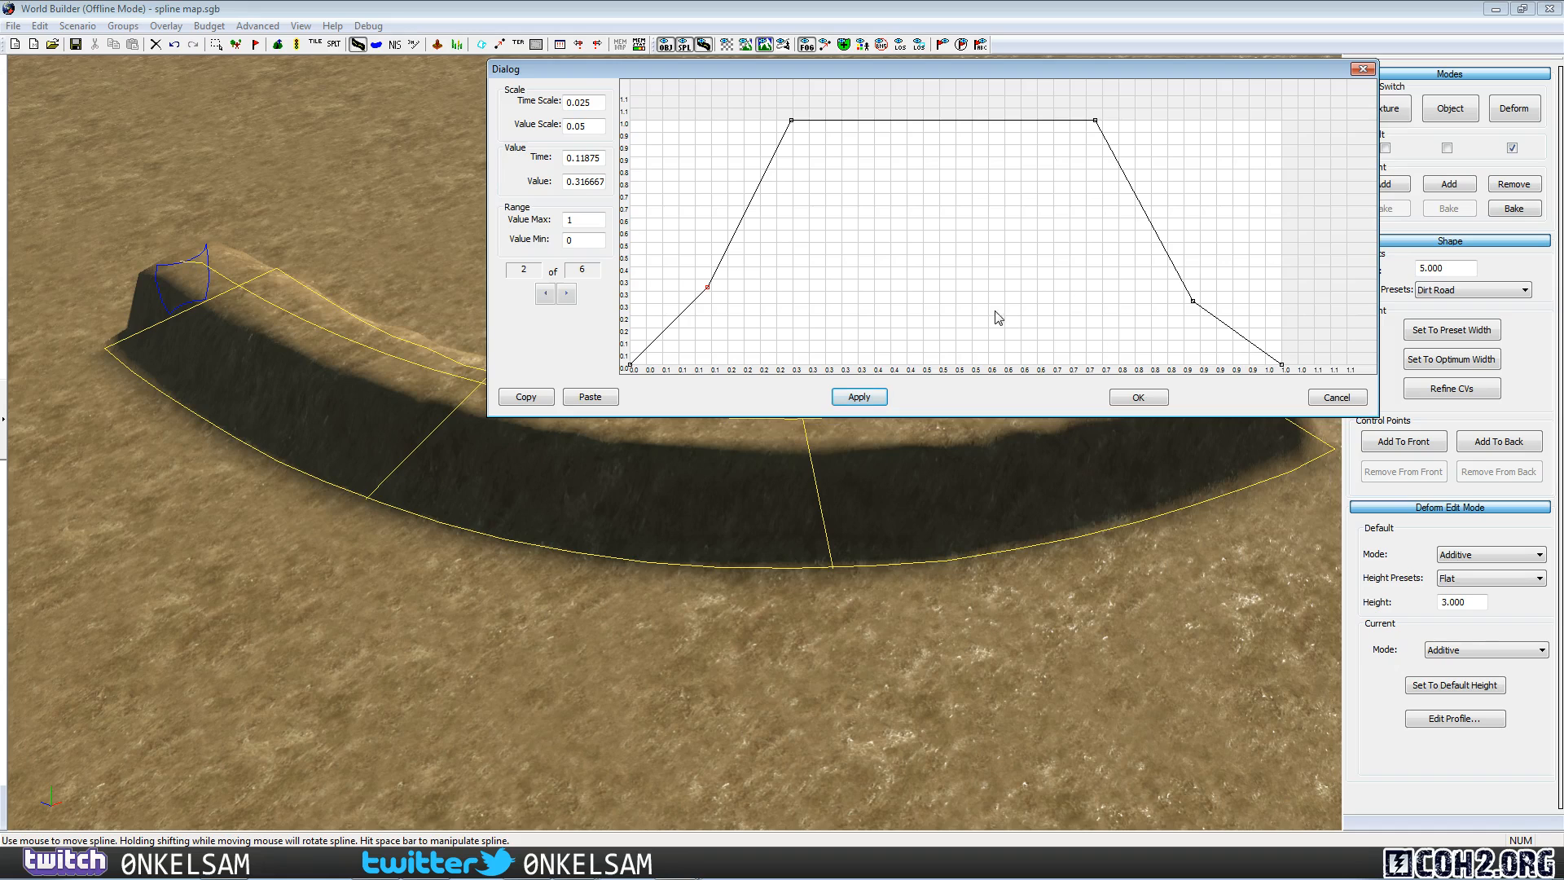
Lower the rising slope's bend point and shift the first top point to about time 0.27, then delete both bend points.
{"action": "left_click_drag", "start_coordinate": [708, 287], "coordinate": [712, 309]}
{"action": "left_click_drag", "start_coordinate": [803, 123], "coordinate": [809, 114]}
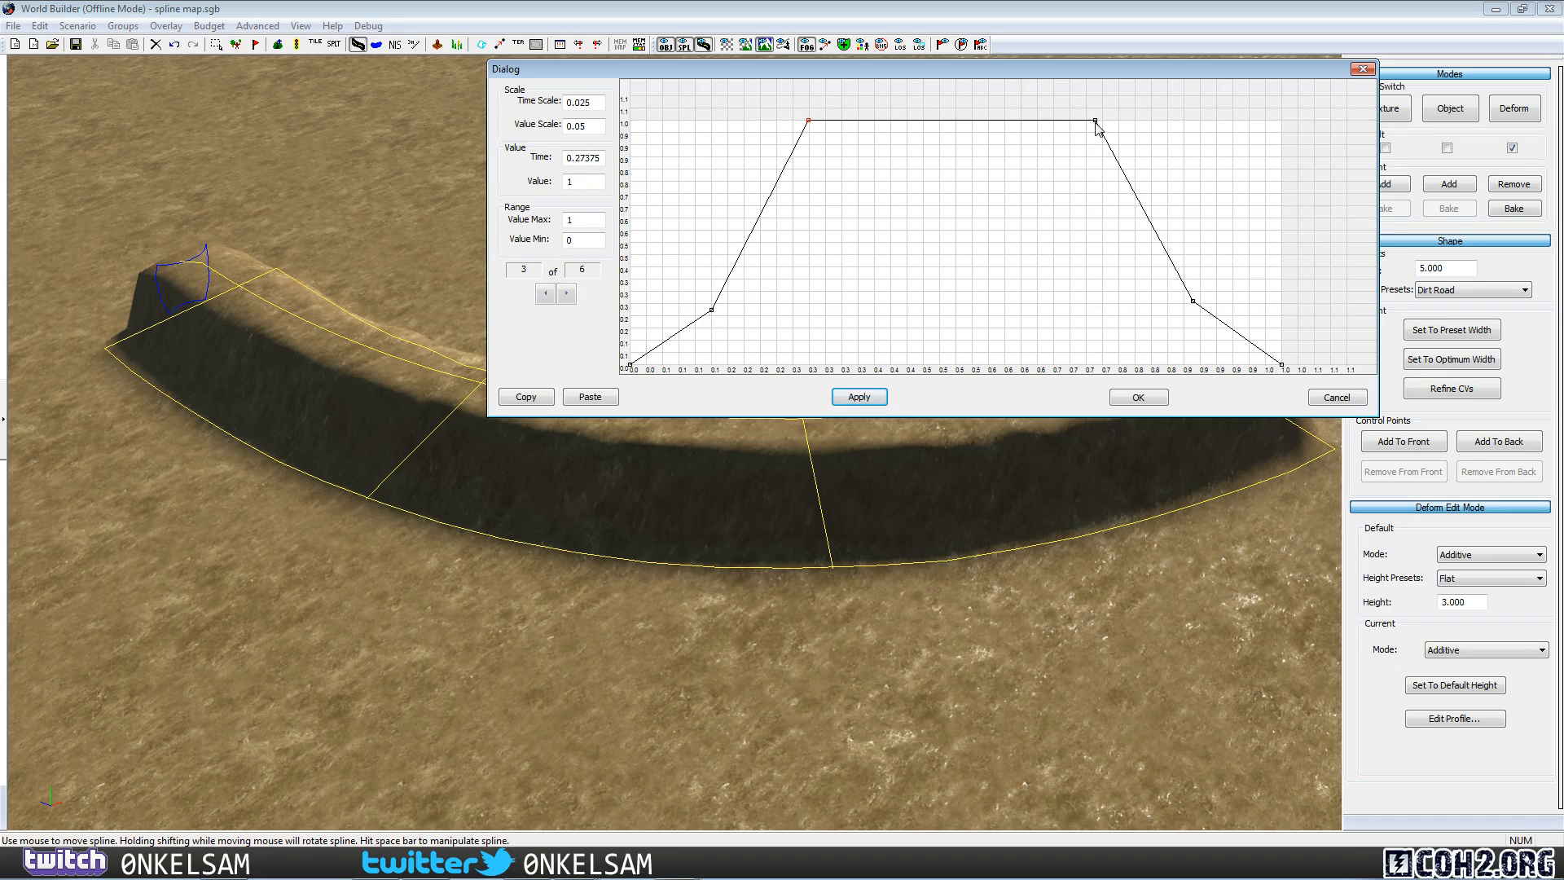
{"action": "right_click", "coordinate": [711, 312]}
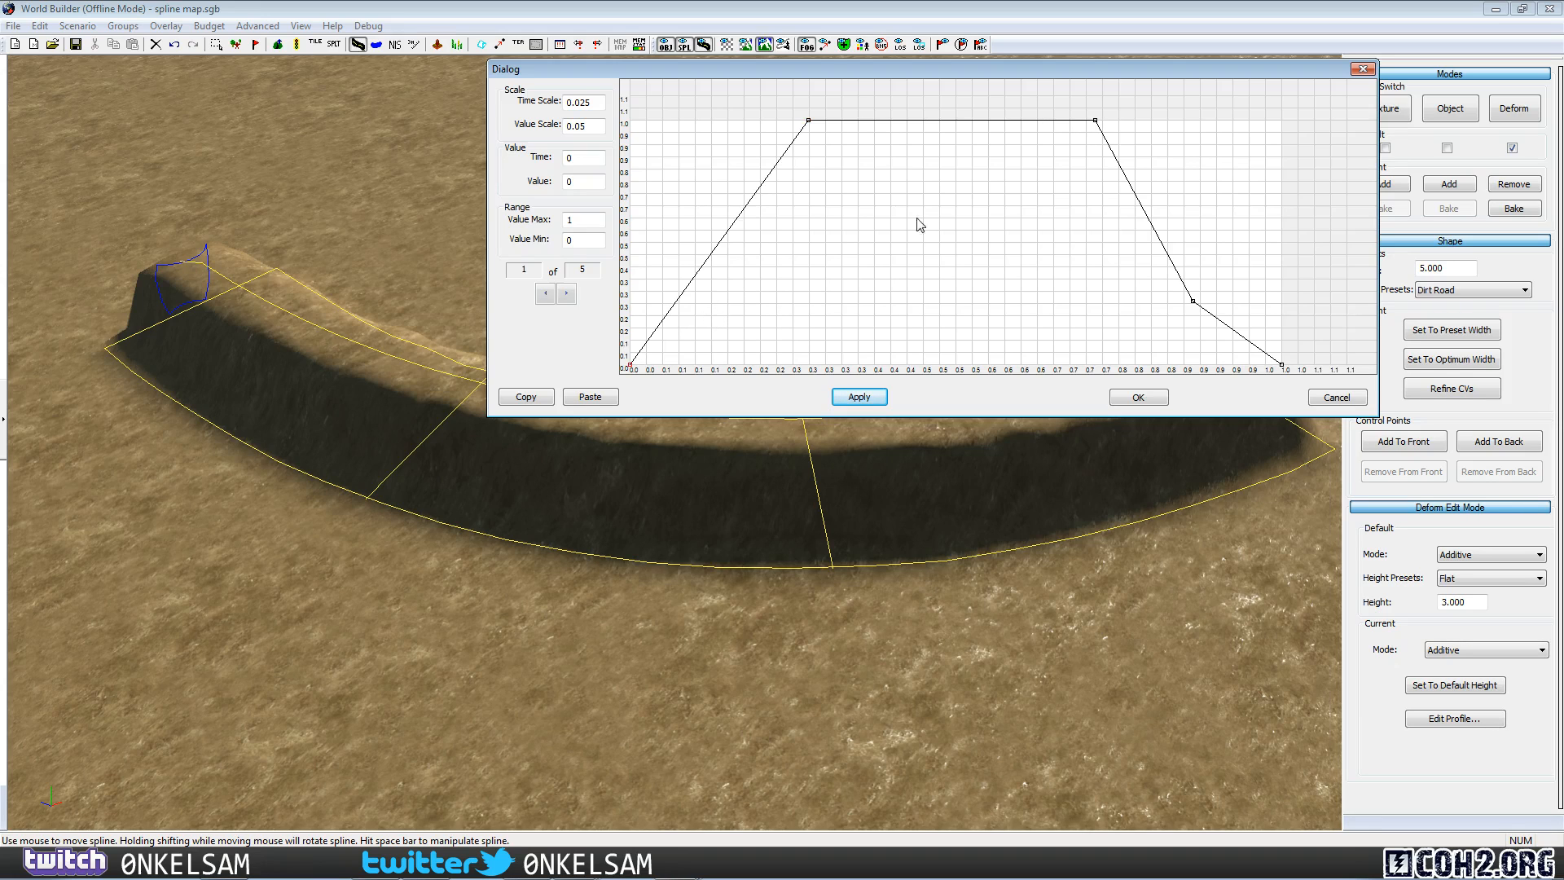
{"action": "right_click", "coordinate": [1194, 302]}
Move the profile's two top points to about time 0.25 and 0.75 at value 1, and apply the profile.
{"action": "left_click_drag", "start_coordinate": [811, 125], "coordinate": [794, 95]}
{"action": "mouse_move", "coordinate": [1096, 121]}
{"action": "left_mouse_down"}
{"action": "mouse_move", "coordinate": [1136, 122]}
{"action": "mouse_move", "coordinate": [1119, 109]}
{"action": "left_mouse_up"}
{"action": "left_click", "coordinate": [865, 397]}
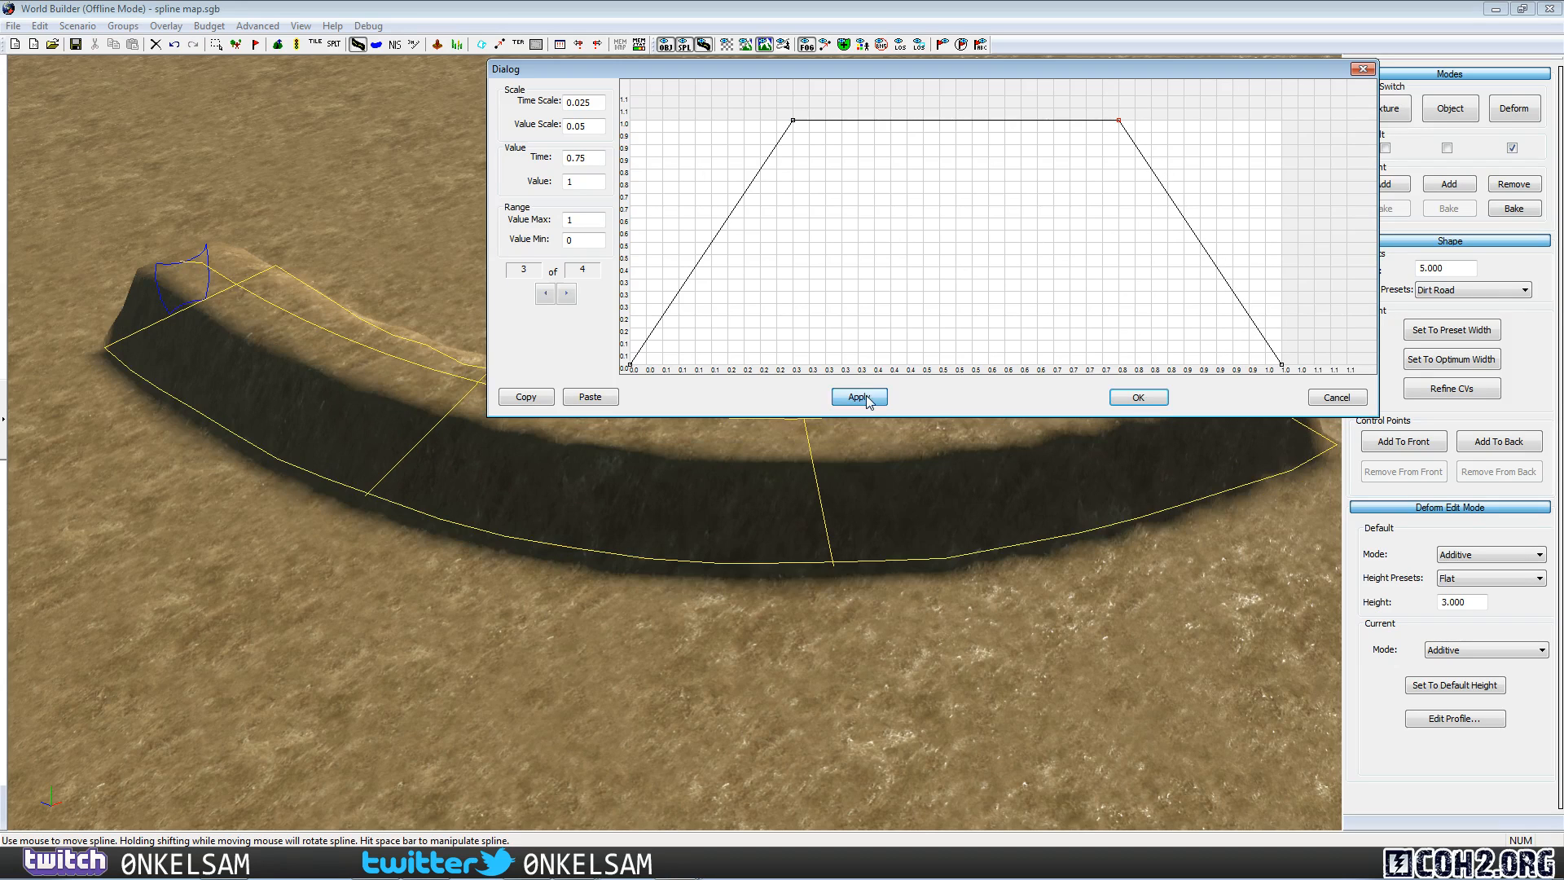
{"action": "left_click", "coordinate": [1139, 398]}
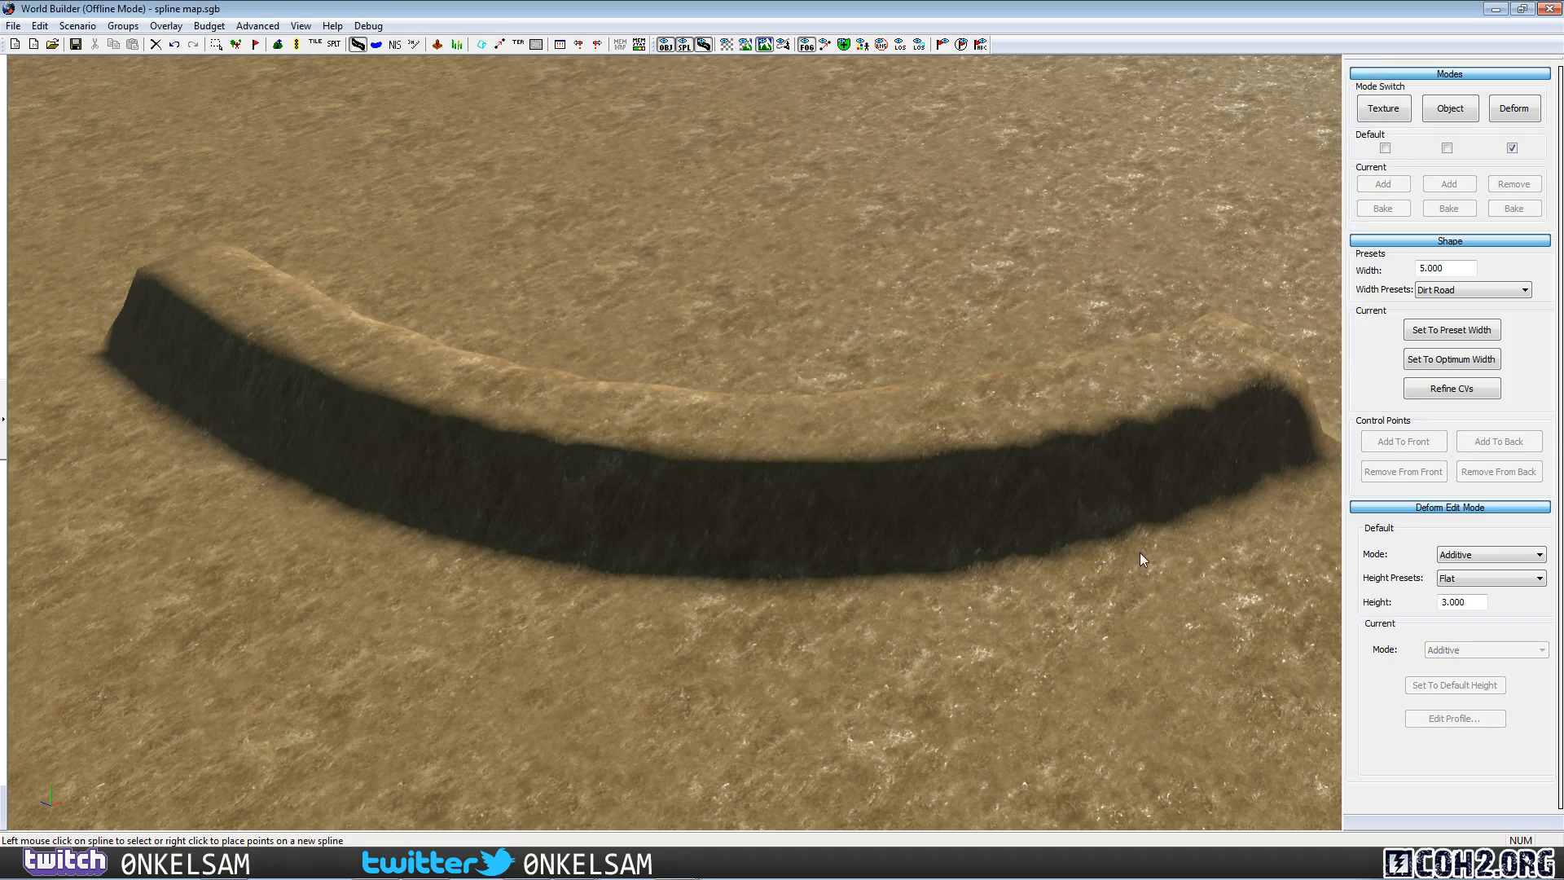
{"action": "left_click", "coordinate": [1115, 492]}
{"action": "left_click", "coordinate": [1111, 618]}
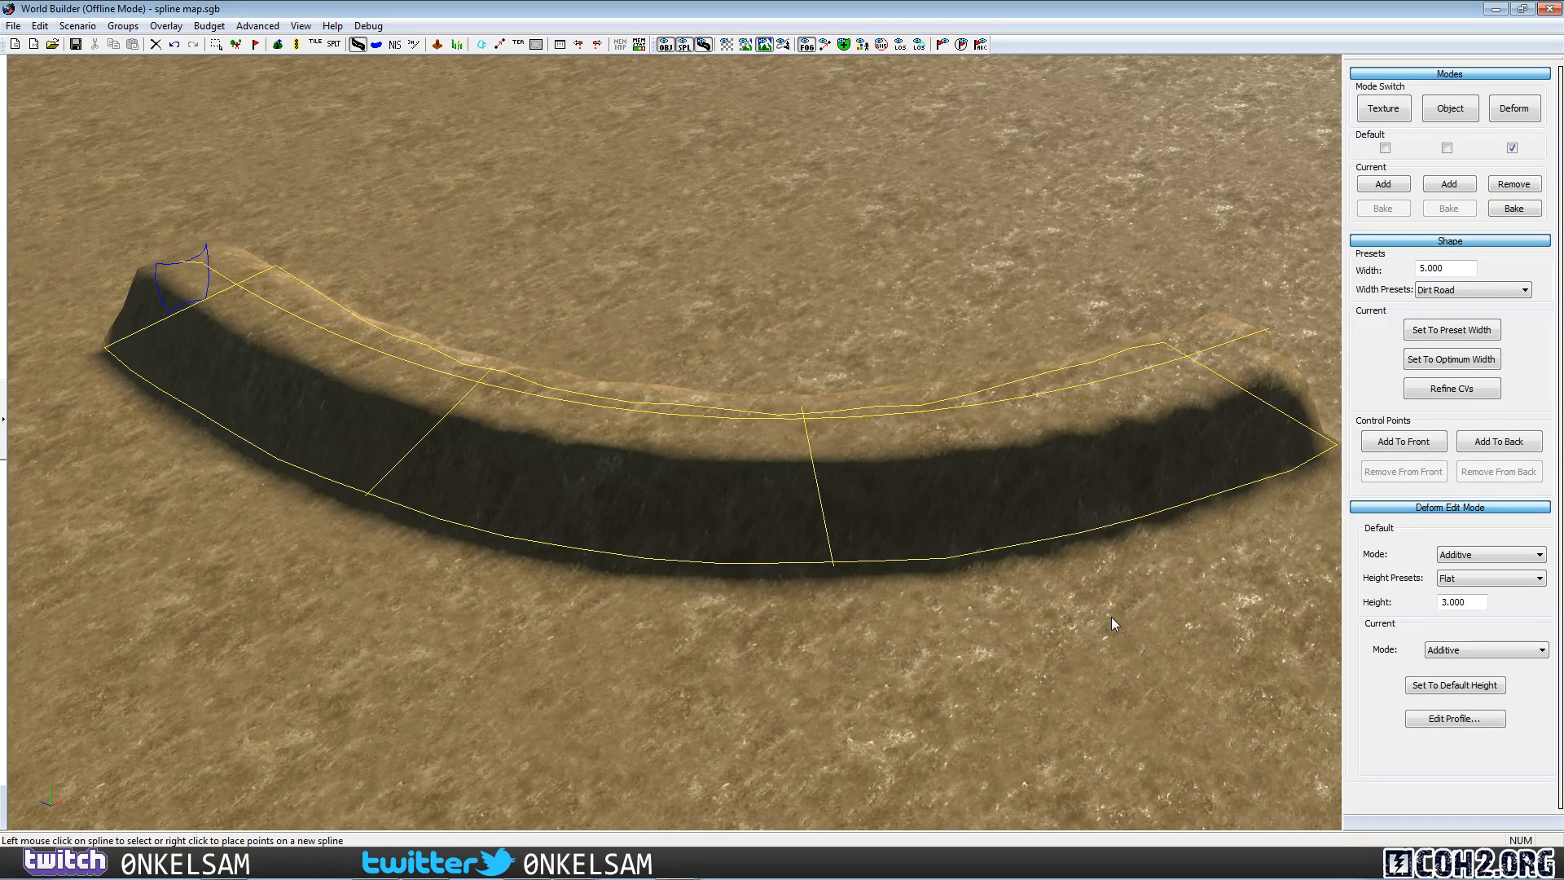
{"action": "left_click", "coordinate": [994, 501]}
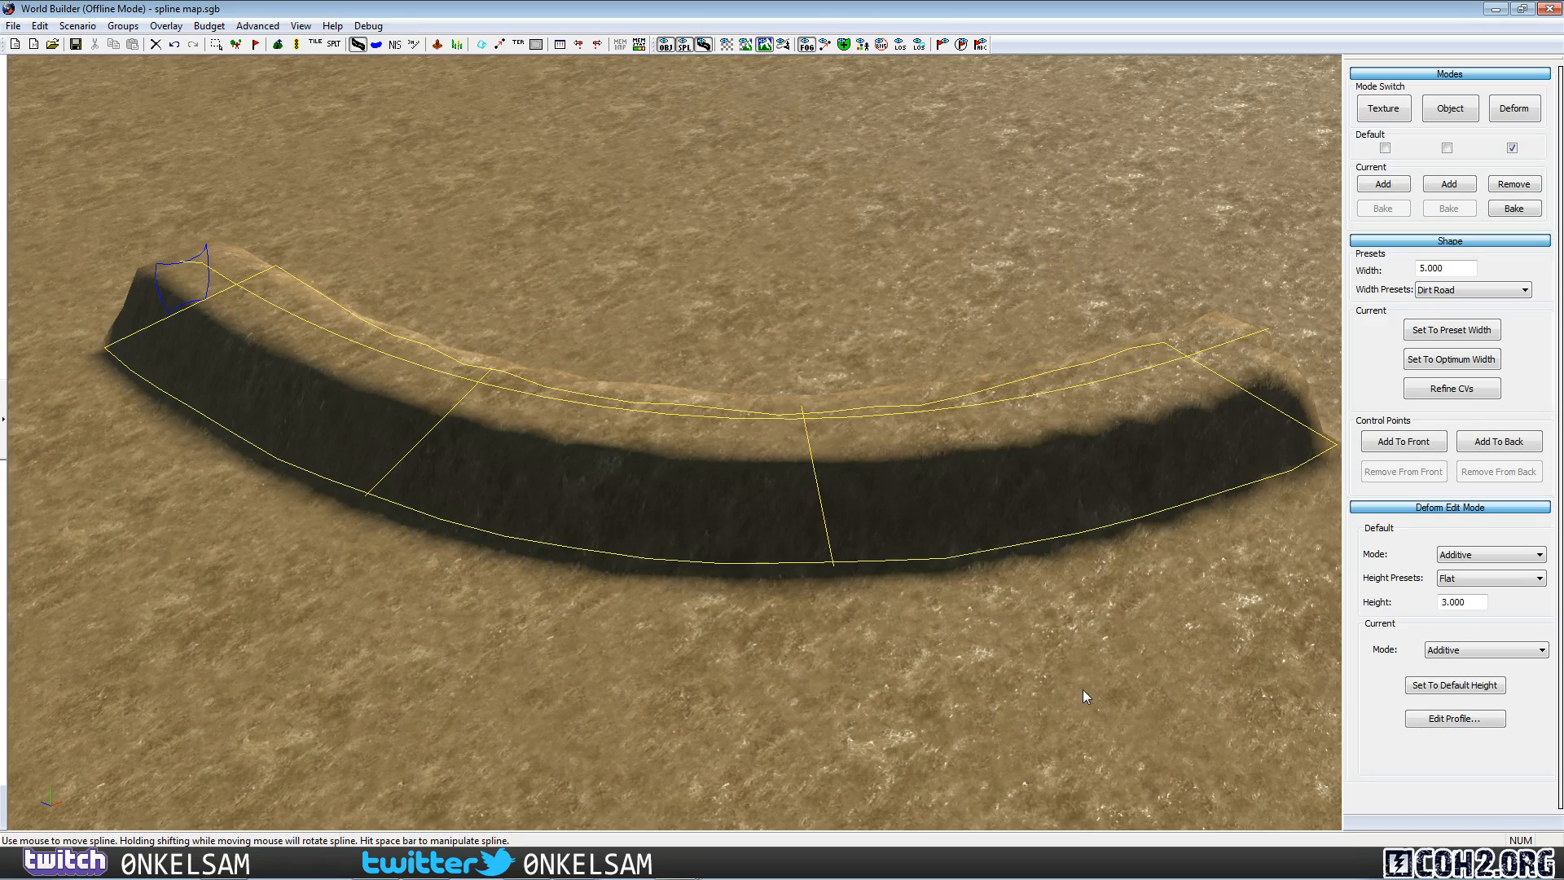
{"action": "left_click", "coordinate": [1145, 628]}
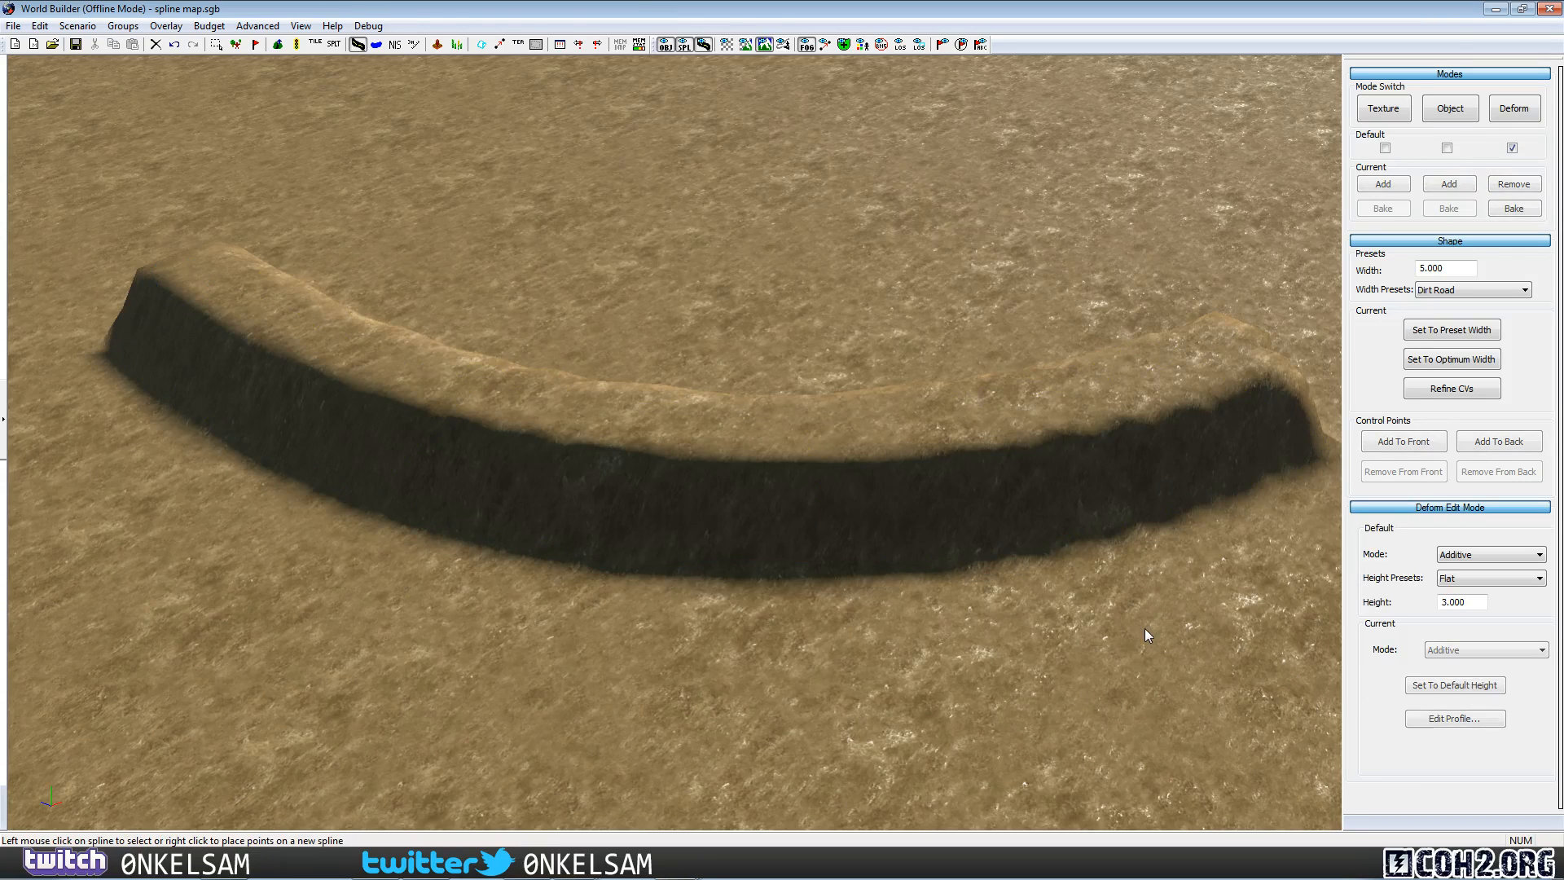
Set the default height to 1.000, apply it to the curved spline, and deselect it.
{"action": "left_click", "coordinate": [759, 639]}
{"action": "left_click", "coordinate": [1446, 602]}
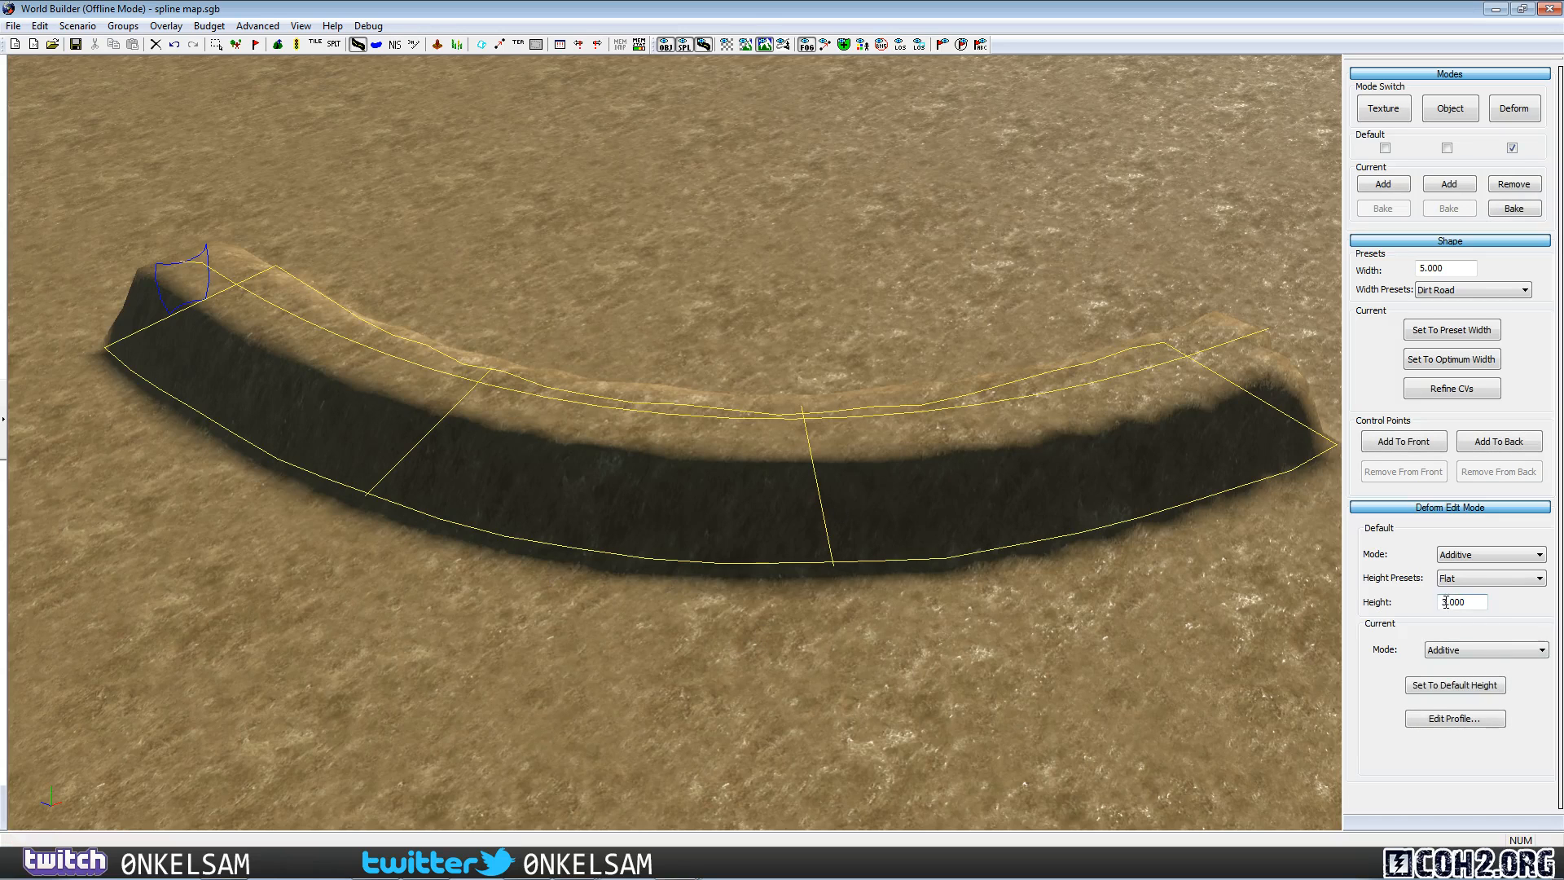
{"action": "left_click_drag", "start_coordinate": [1446, 602], "coordinate": [1439, 600]}
{"action": "type", "text": "1"}
{"action": "left_click", "coordinate": [1458, 685]}
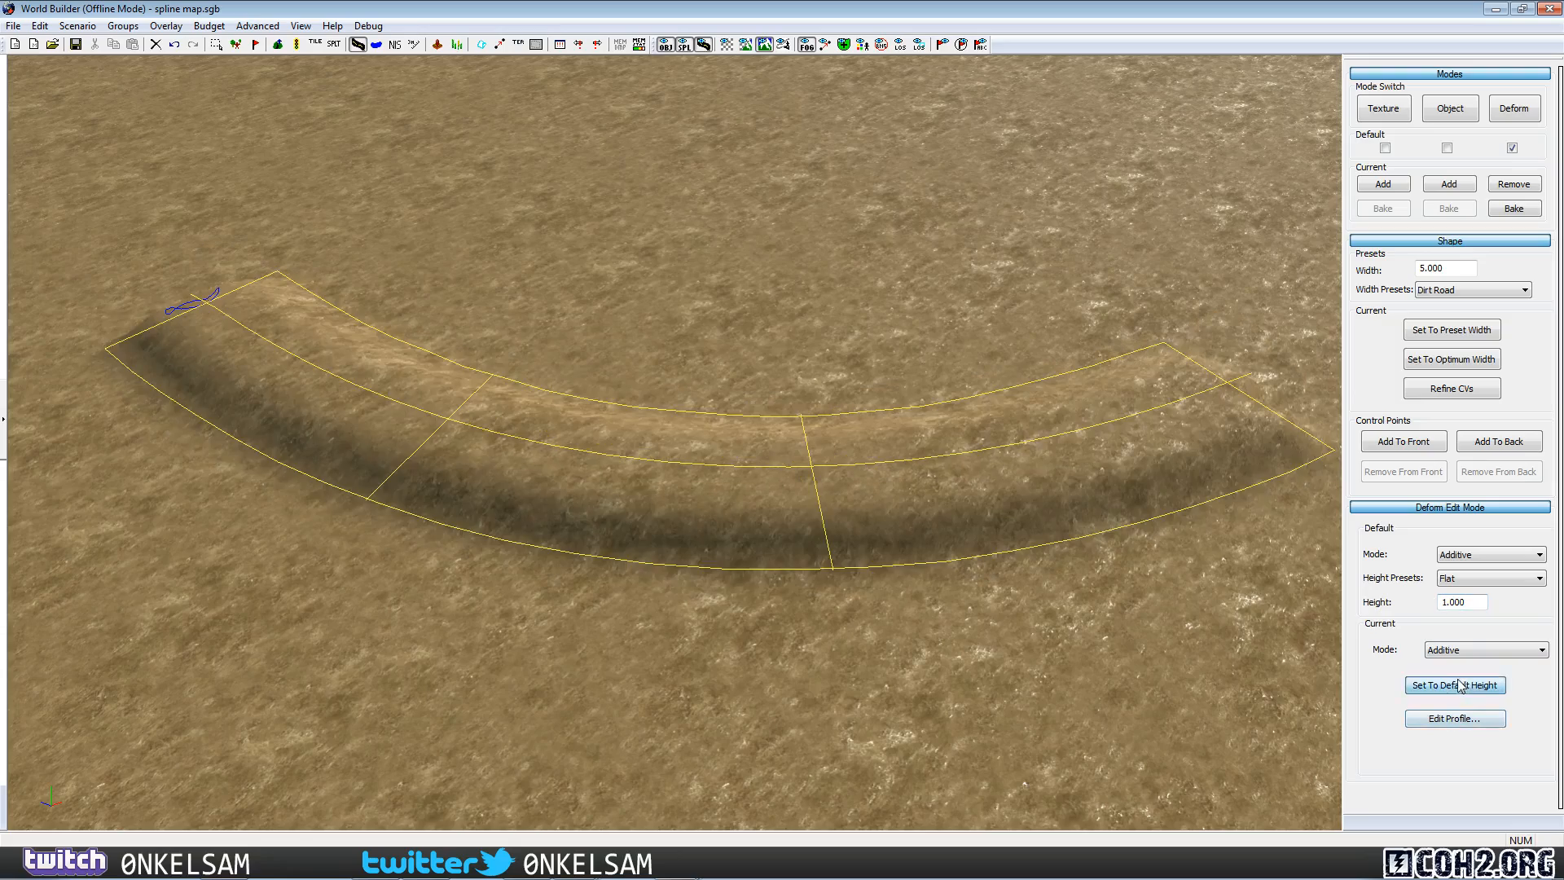
{"action": "left_click", "coordinate": [1029, 629]}
Reselect the curved spline, switch to texture mode, and enable texture as a default alongside deform.
{"action": "left_click_drag", "start_coordinate": [952, 490], "coordinate": [793, 466], "text": "alt"}
{"action": "left_click", "coordinate": [793, 466]}
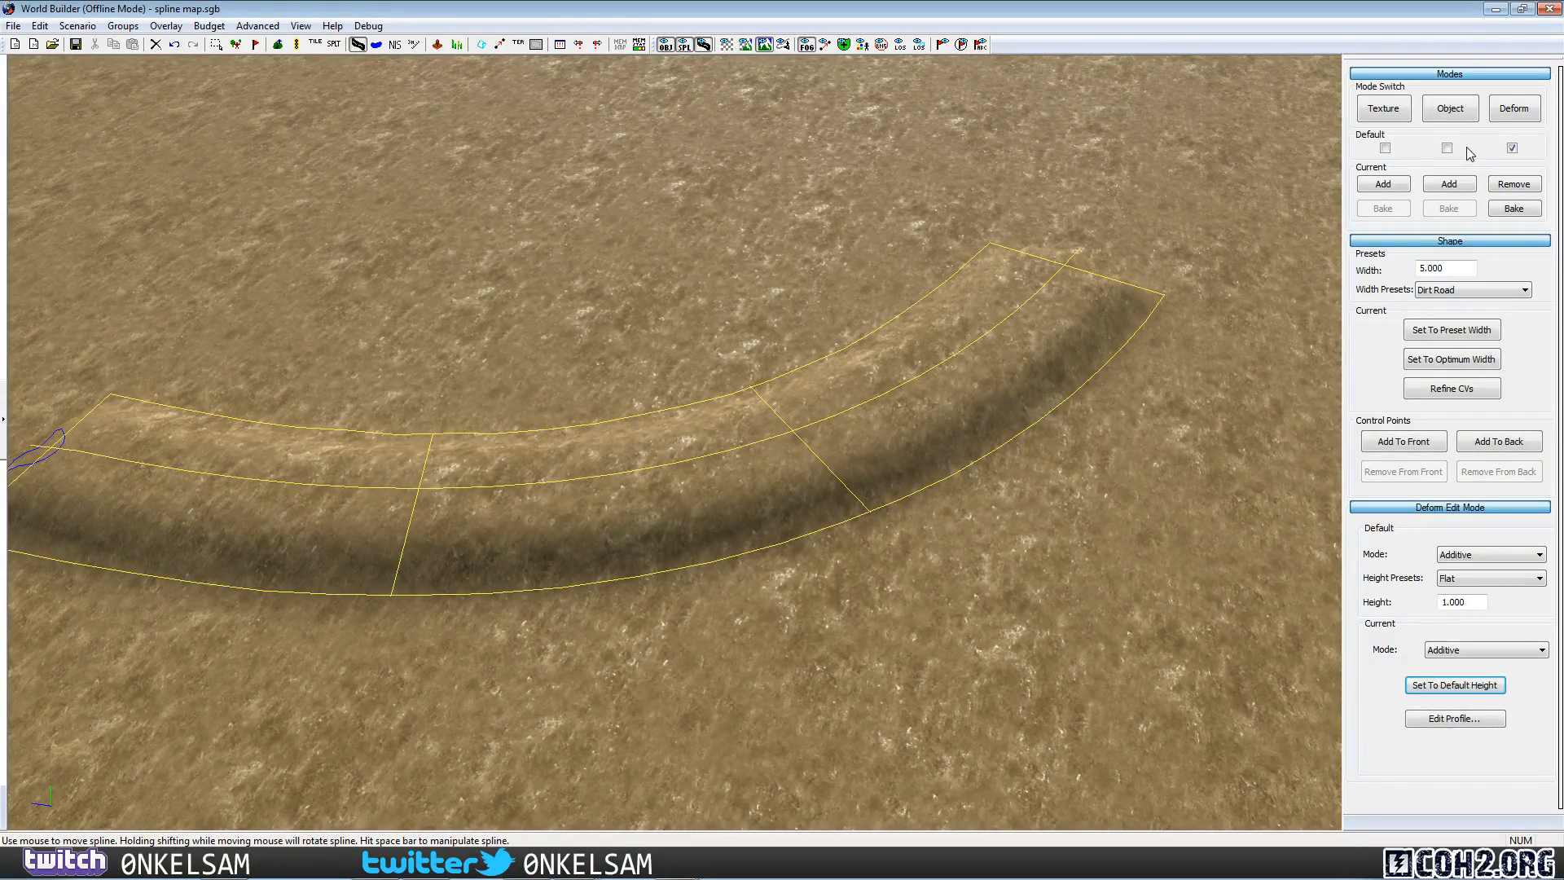
{"action": "left_click", "coordinate": [1401, 110]}
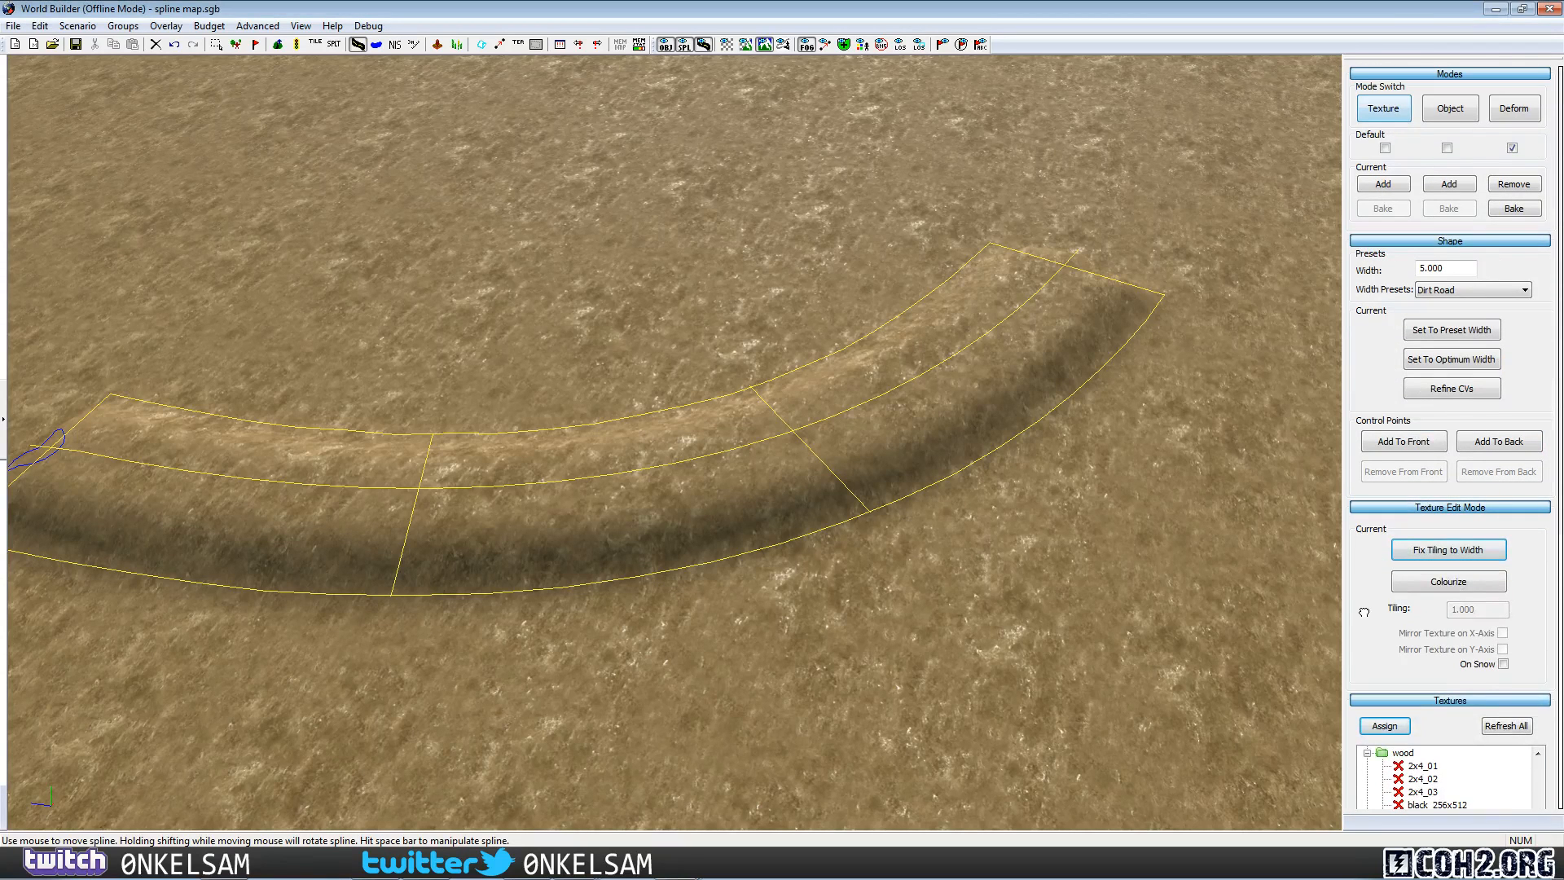
{"action": "left_click", "coordinate": [1384, 148]}
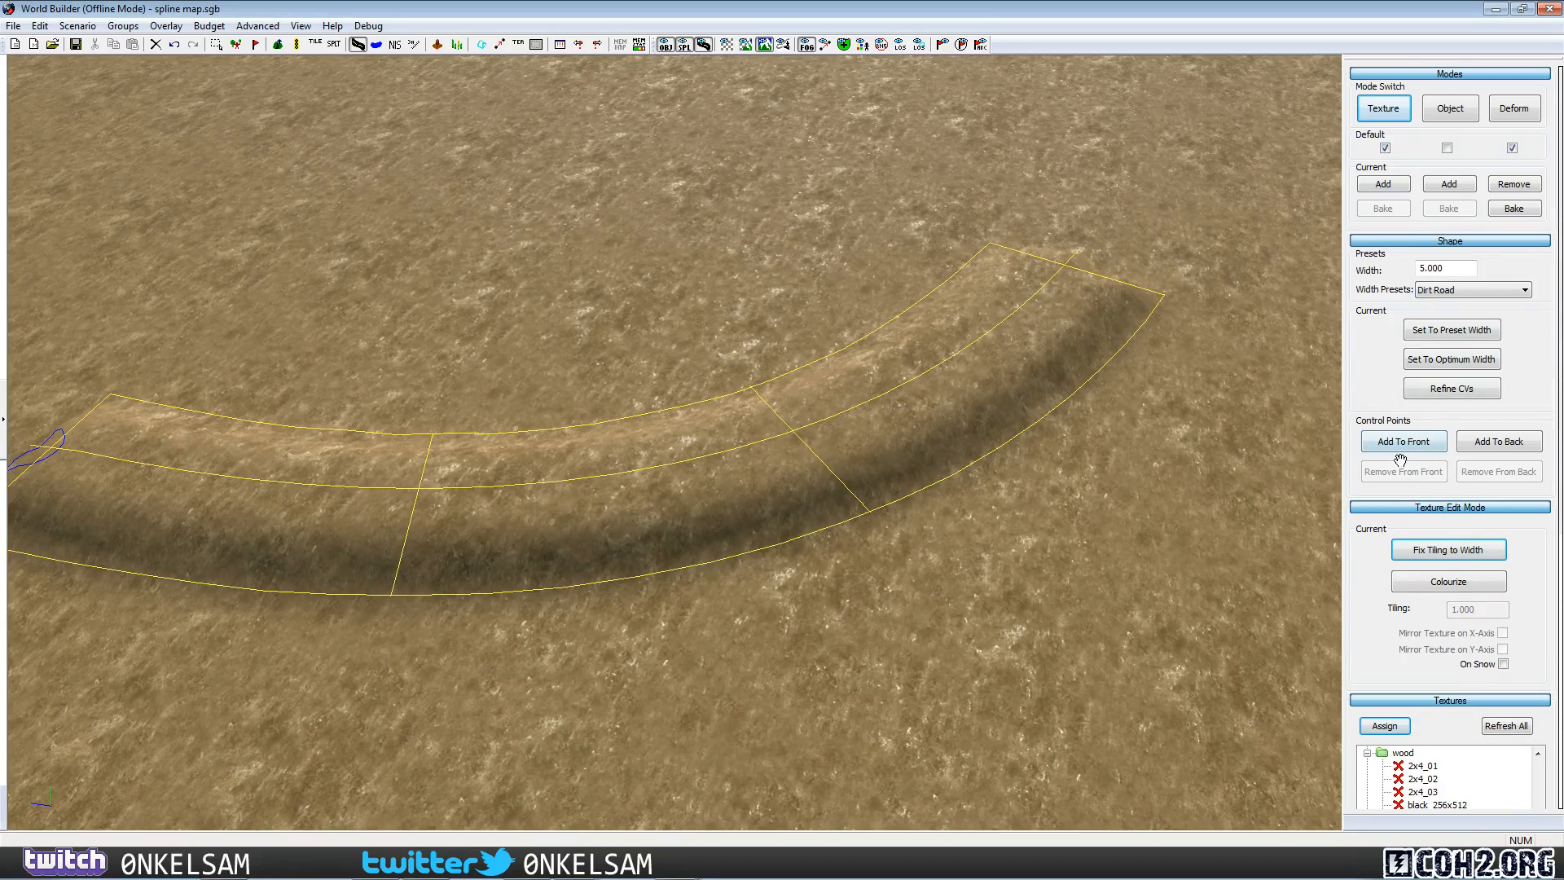
Choose the wood texture branch_spline_night_01 and add a texture to the curved deform spline.
{"action": "scroll", "coordinate": [1397, 440], "scroll_direction": "down", "scroll_amount": 5}
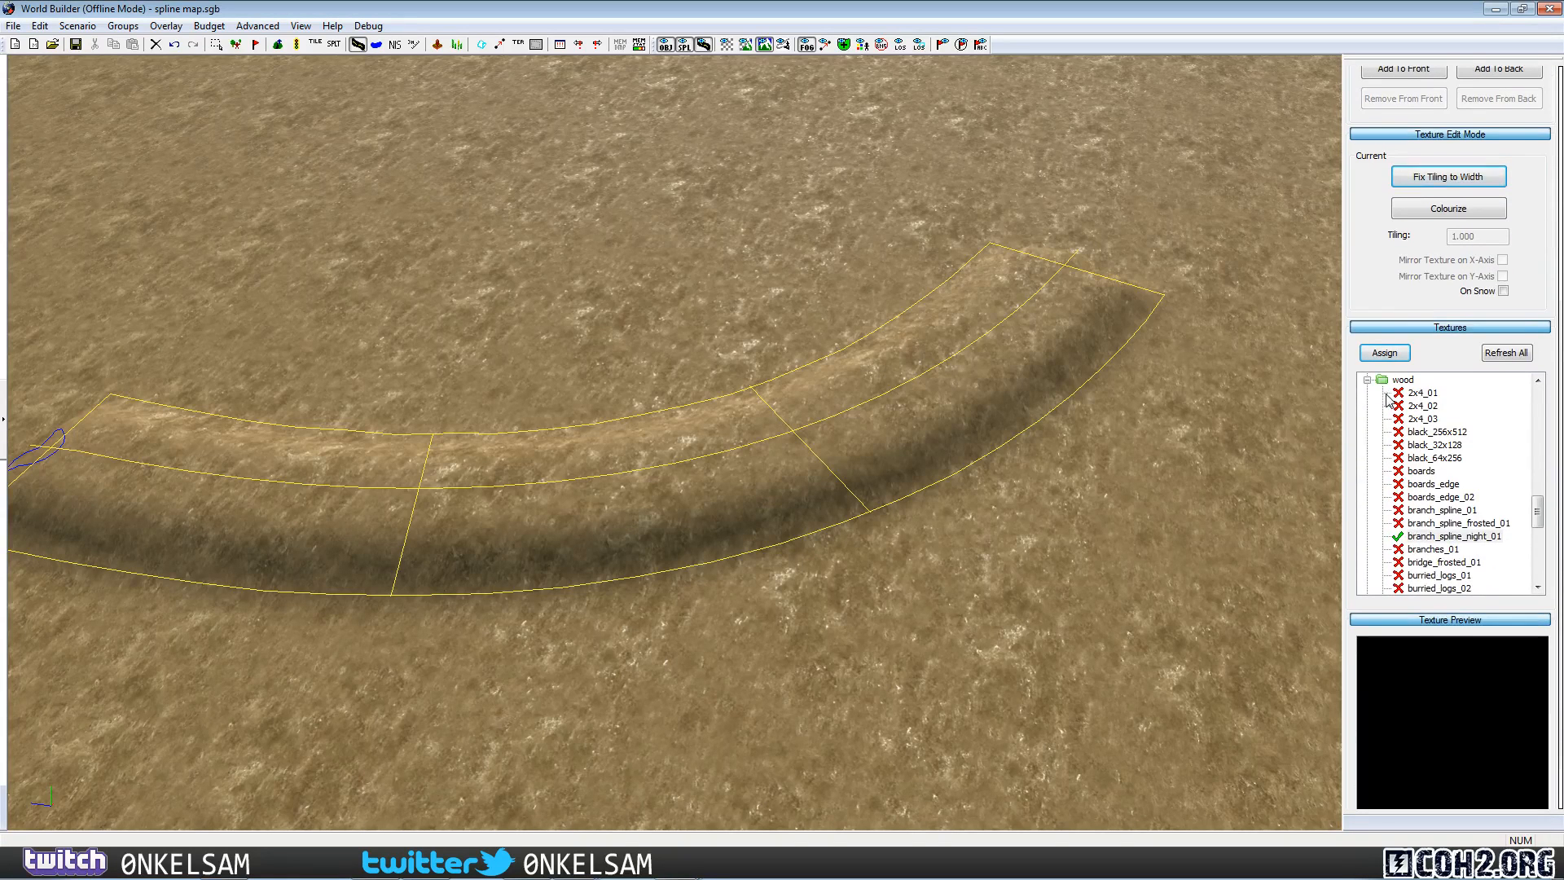
{"action": "left_click_drag", "start_coordinate": [1539, 515], "coordinate": [1538, 522]}
{"action": "left_click", "coordinate": [1470, 486]}
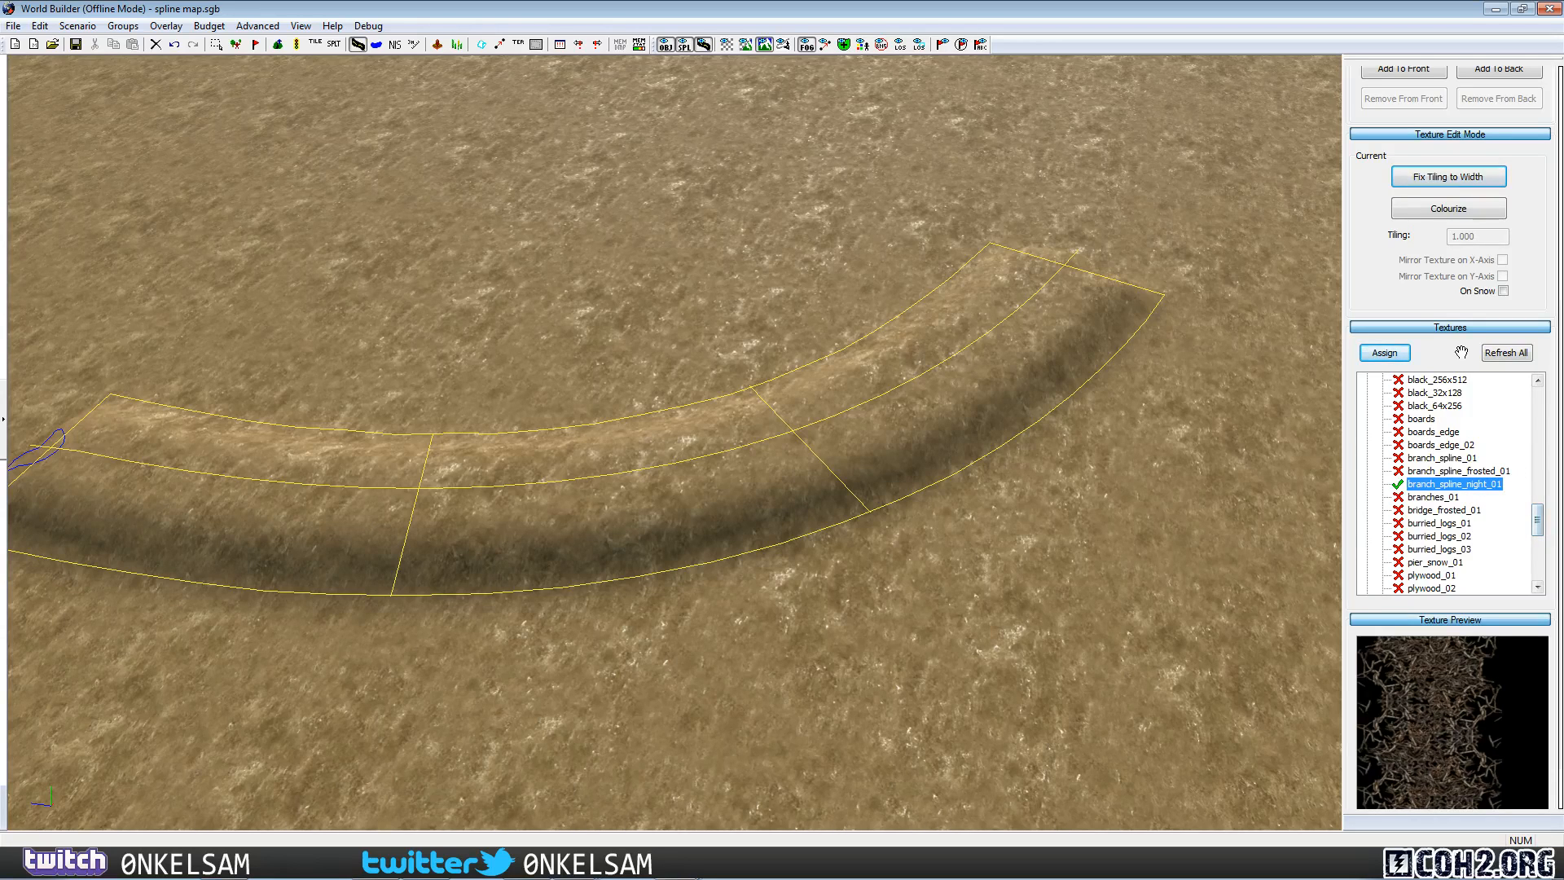
{"action": "scroll", "coordinate": [1401, 354], "scroll_direction": "up", "scroll_amount": 3}
{"action": "scroll", "coordinate": [1393, 259], "scroll_direction": "up", "scroll_amount": 3}
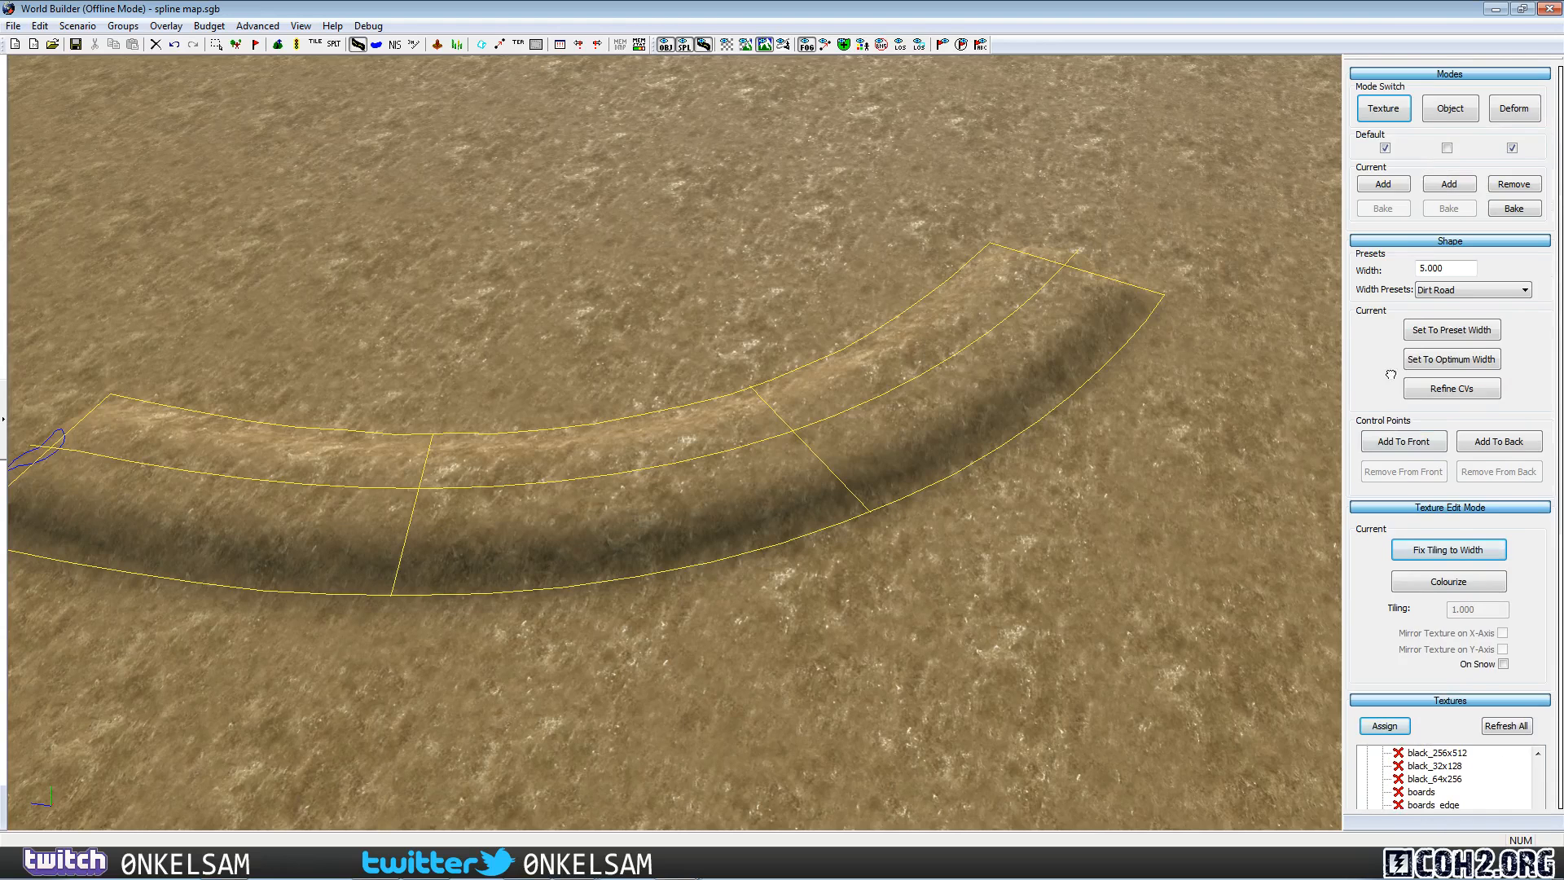
{"action": "left_click", "coordinate": [1383, 182]}
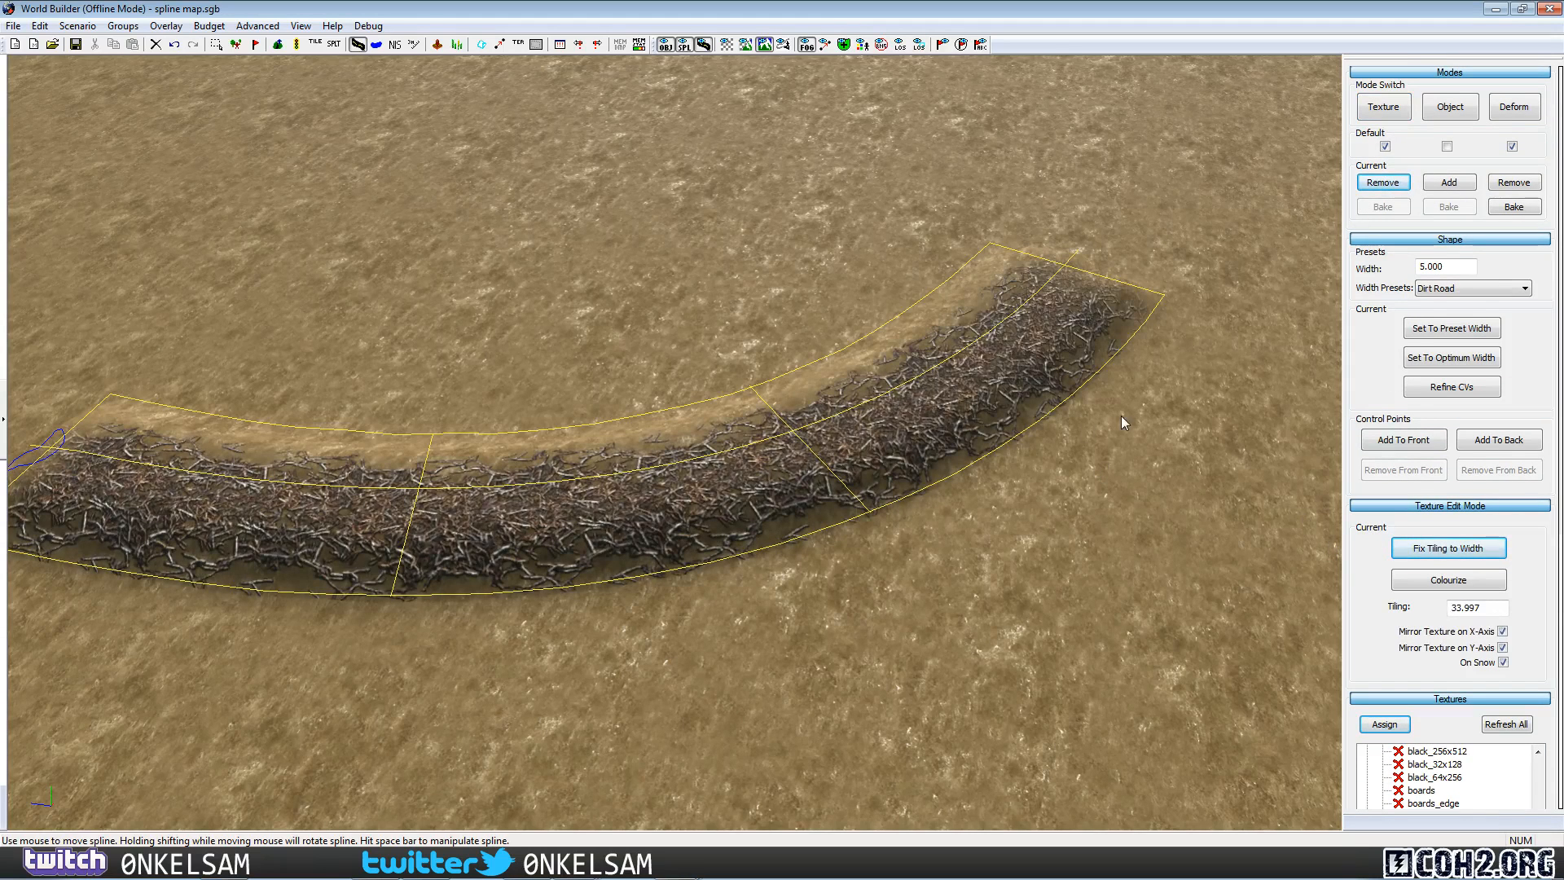
Colourize the branch texture by setting alpha to 187 and 206 on its first and second inner keyframes, and apply.
{"action": "scroll", "coordinate": [1434, 571], "scroll_direction": "down", "scroll_amount": 1}
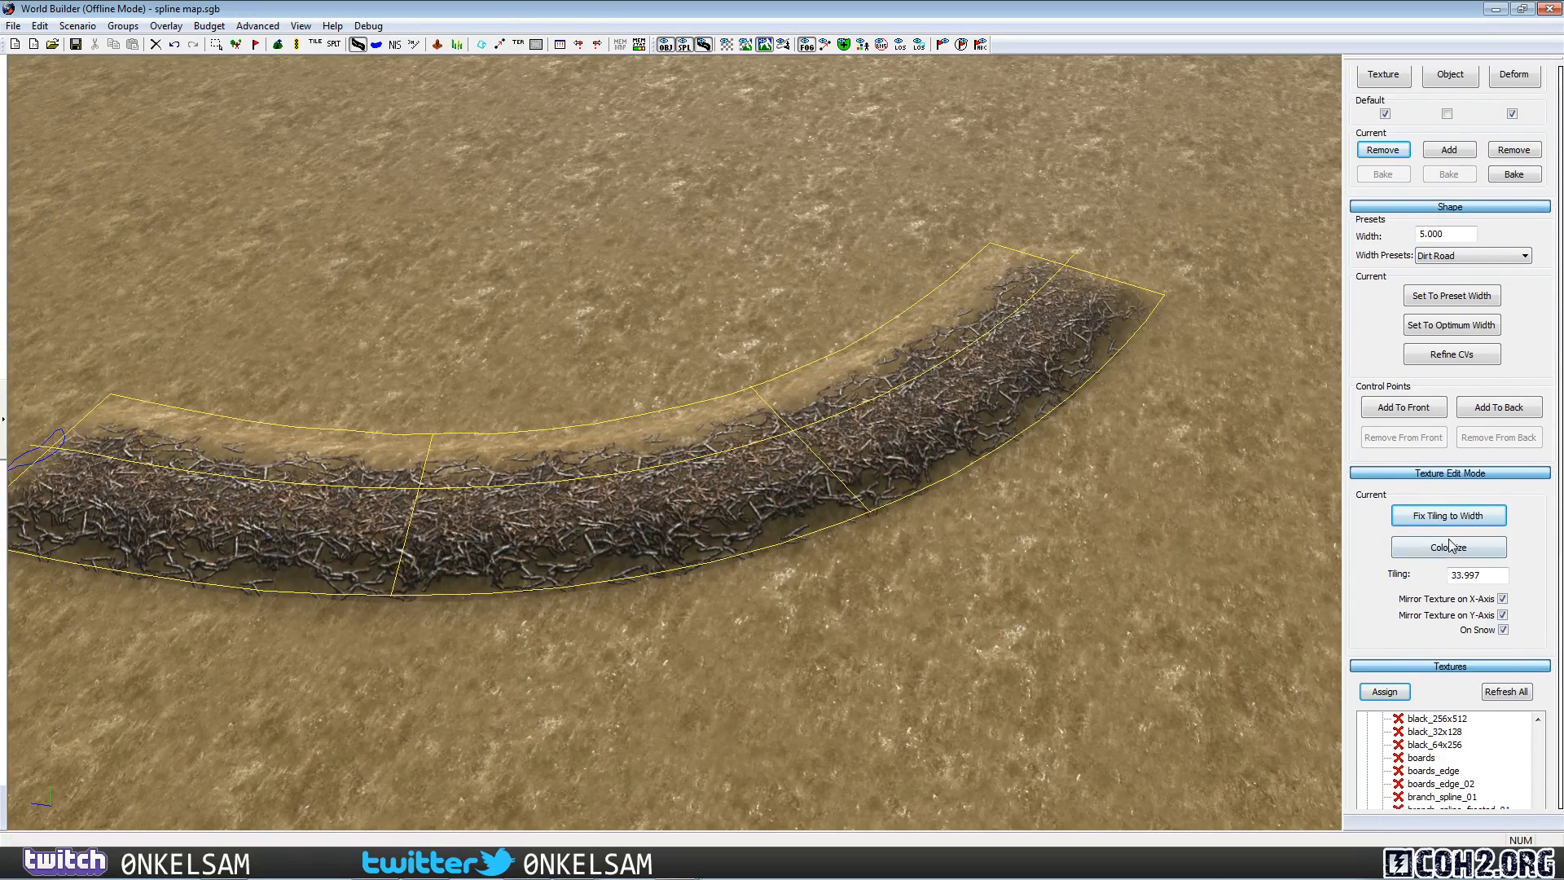
{"action": "left_click", "coordinate": [1448, 548]}
{"action": "left_click_drag", "start_coordinate": [359, 47], "coordinate": [557, 107]}
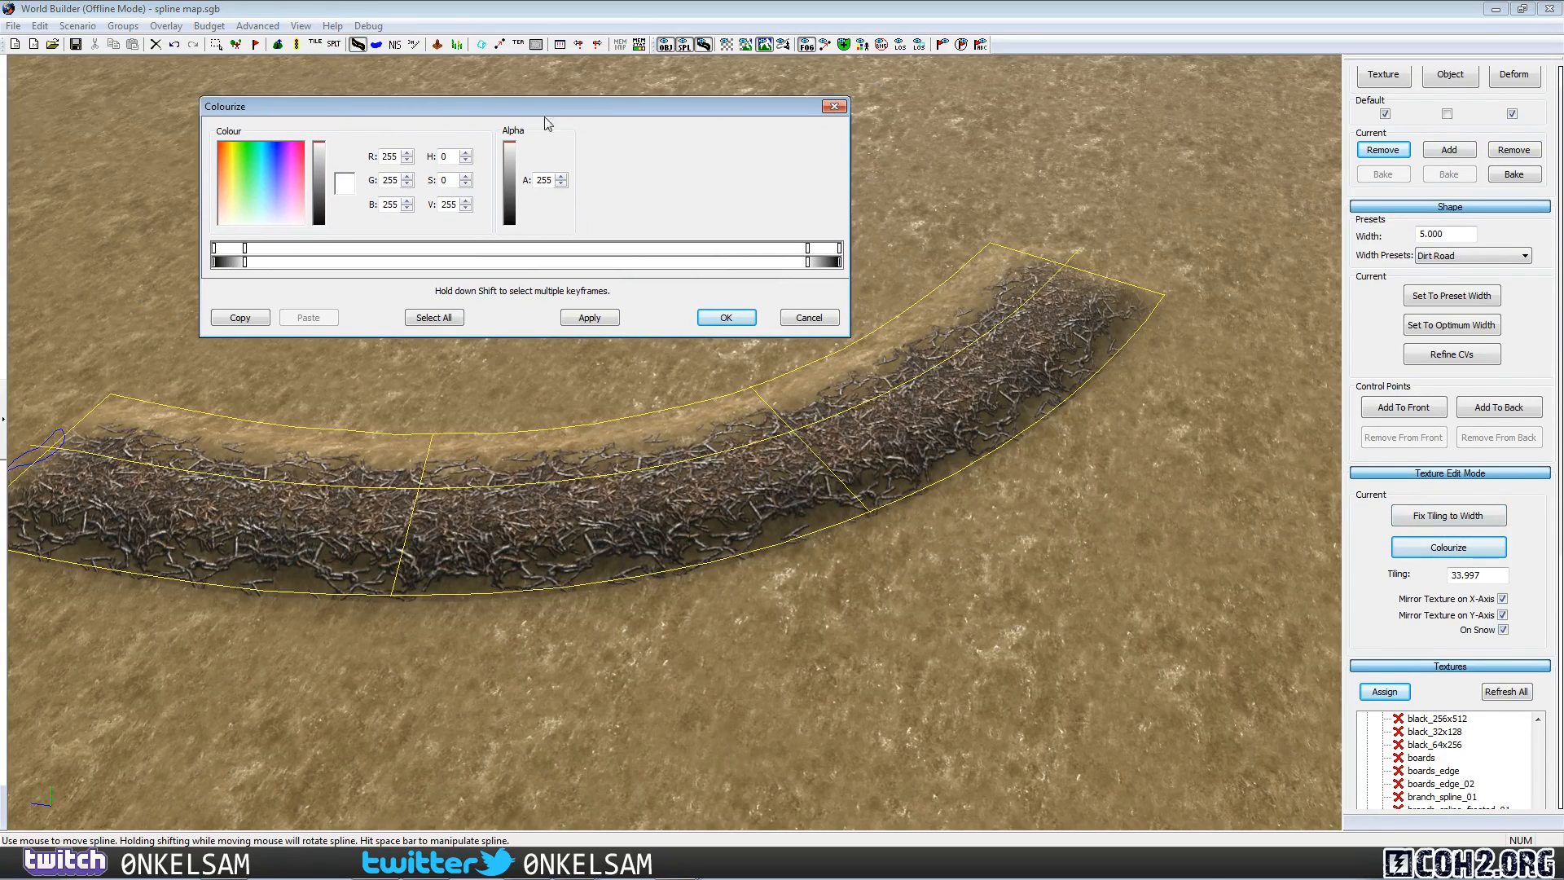
{"action": "left_click", "coordinate": [511, 165]}
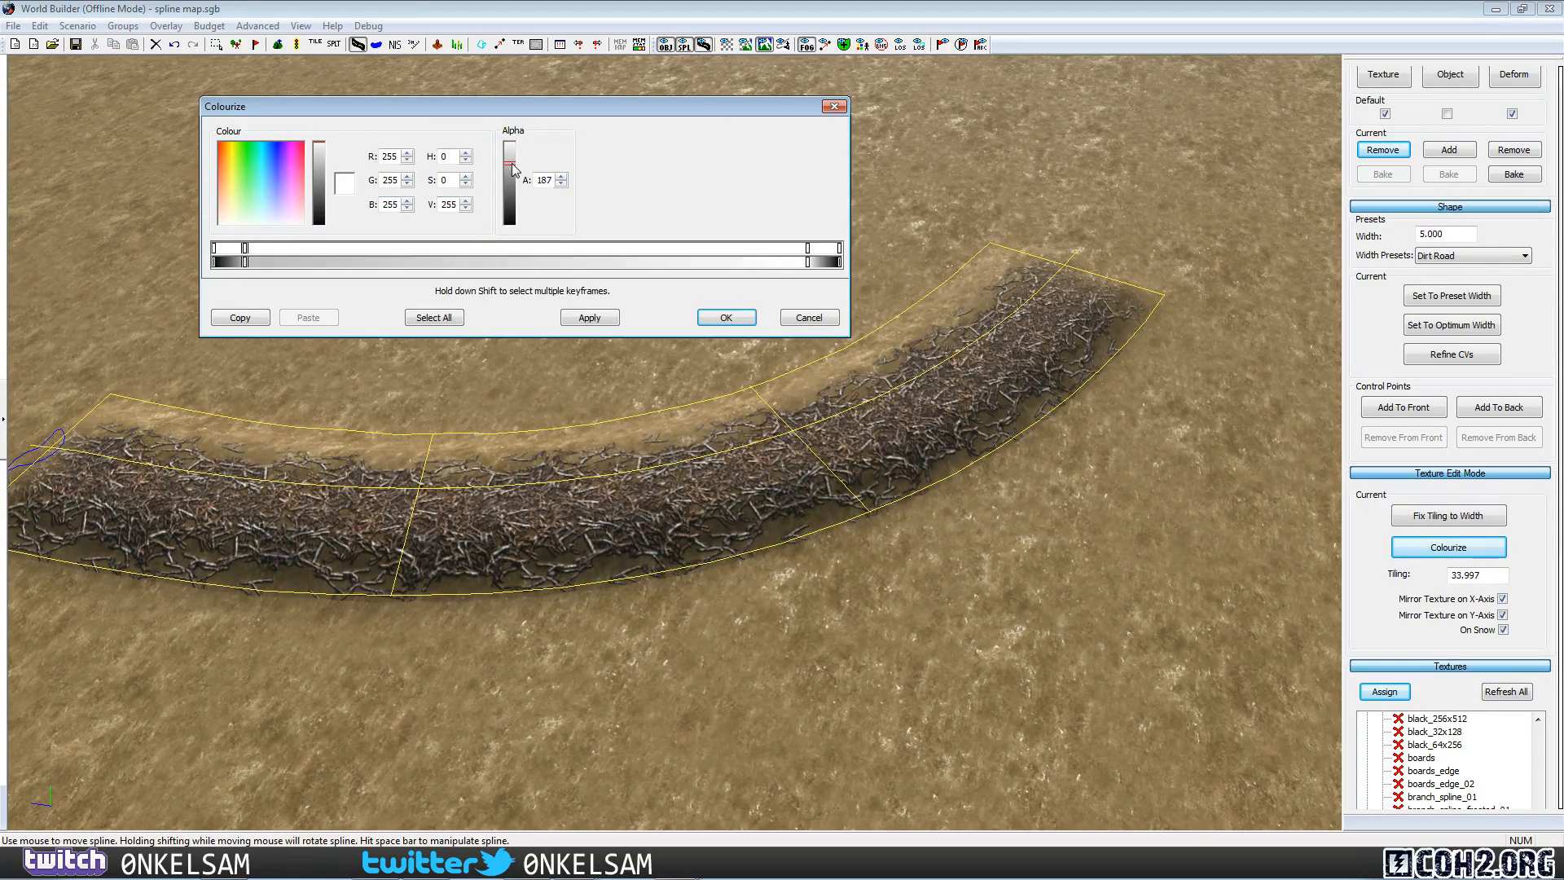
{"action": "left_click", "coordinate": [808, 249]}
{"action": "left_click", "coordinate": [510, 156]}
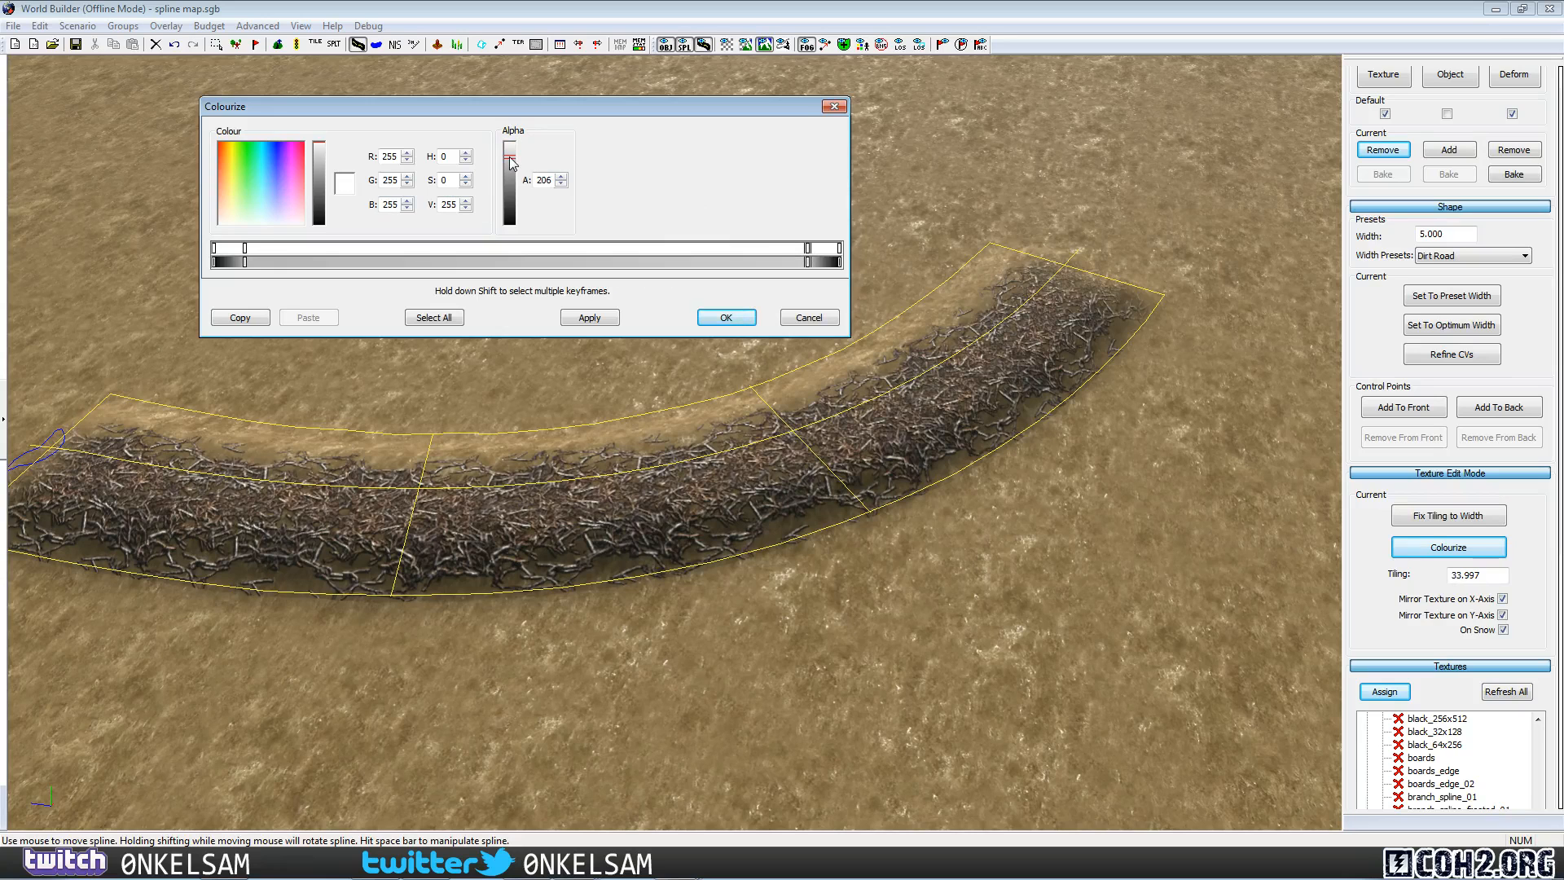
{"action": "left_click", "coordinate": [604, 320]}
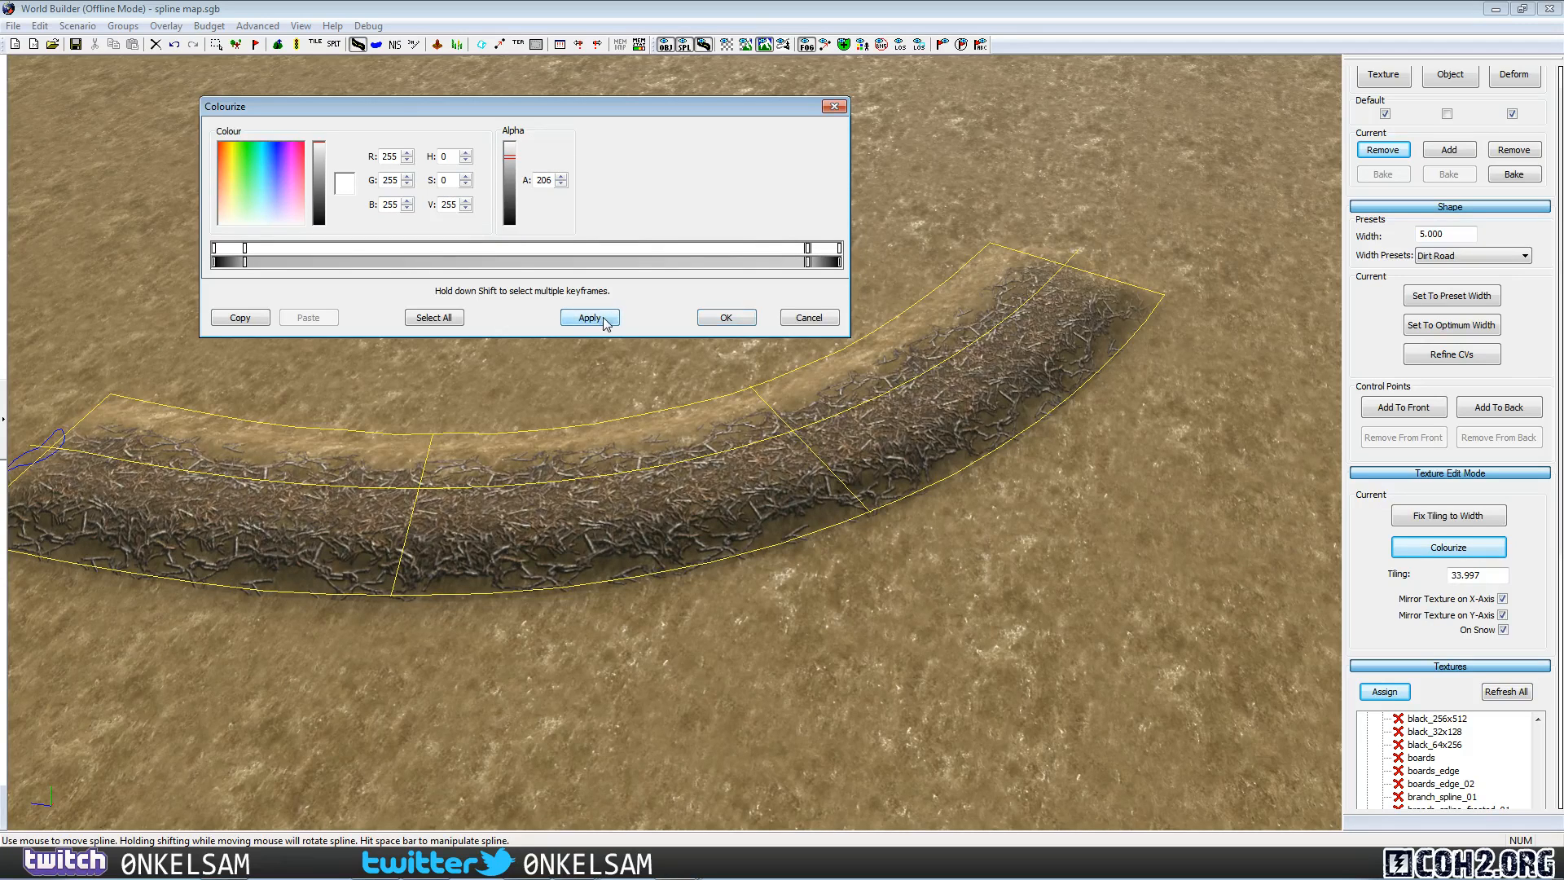
Accept the branch texture's colour settings and switch the curved spline to object mode to review its object settings.
{"action": "left_click", "coordinate": [727, 318]}
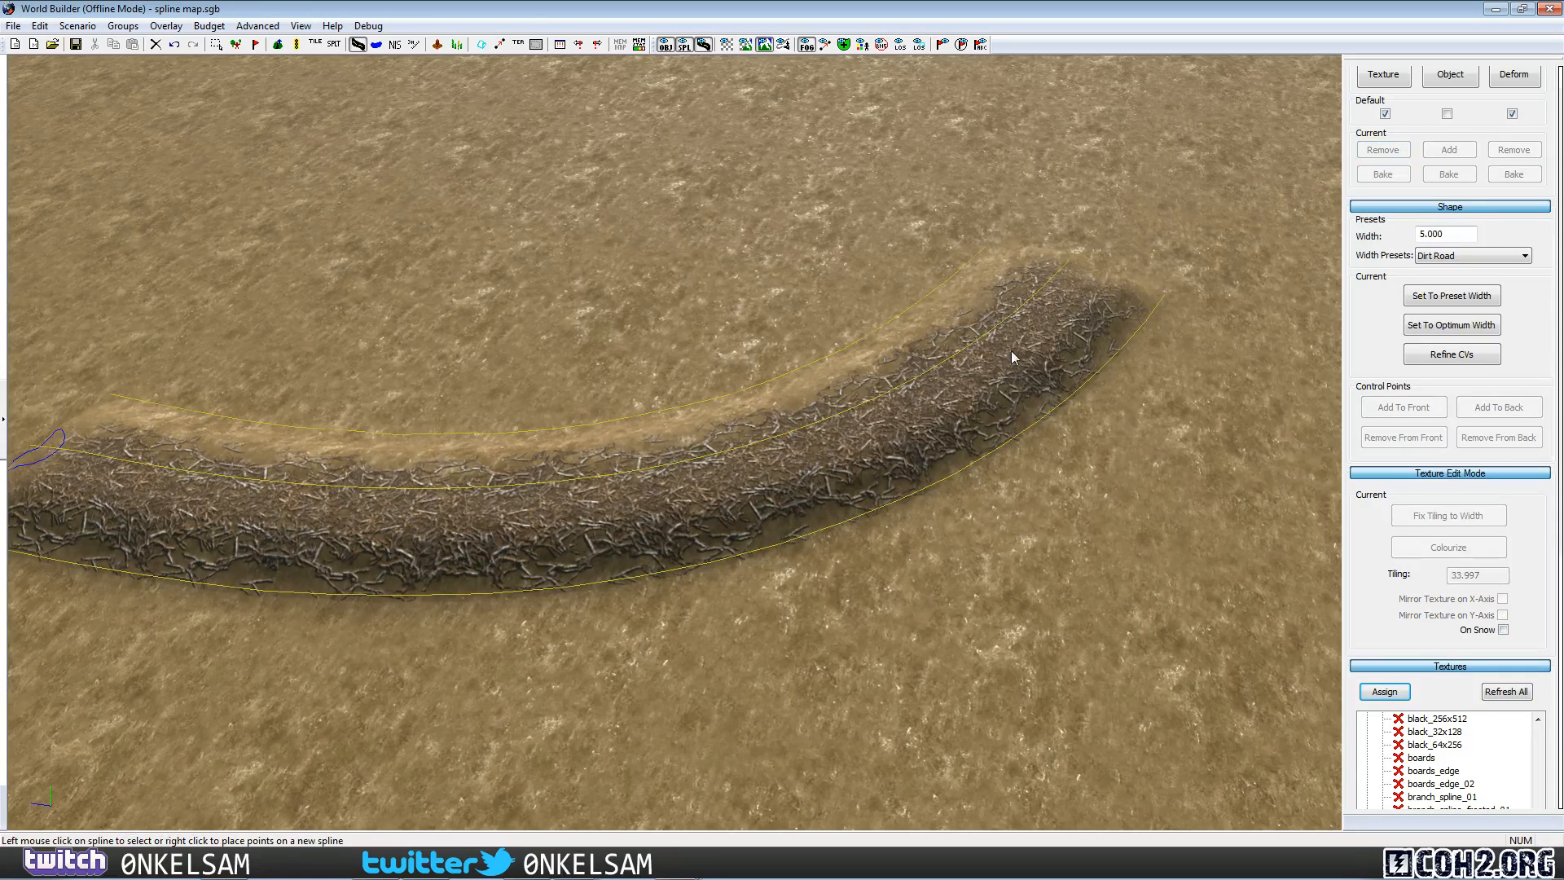
{"action": "scroll", "coordinate": [1454, 122], "scroll_direction": "up", "scroll_amount": 1}
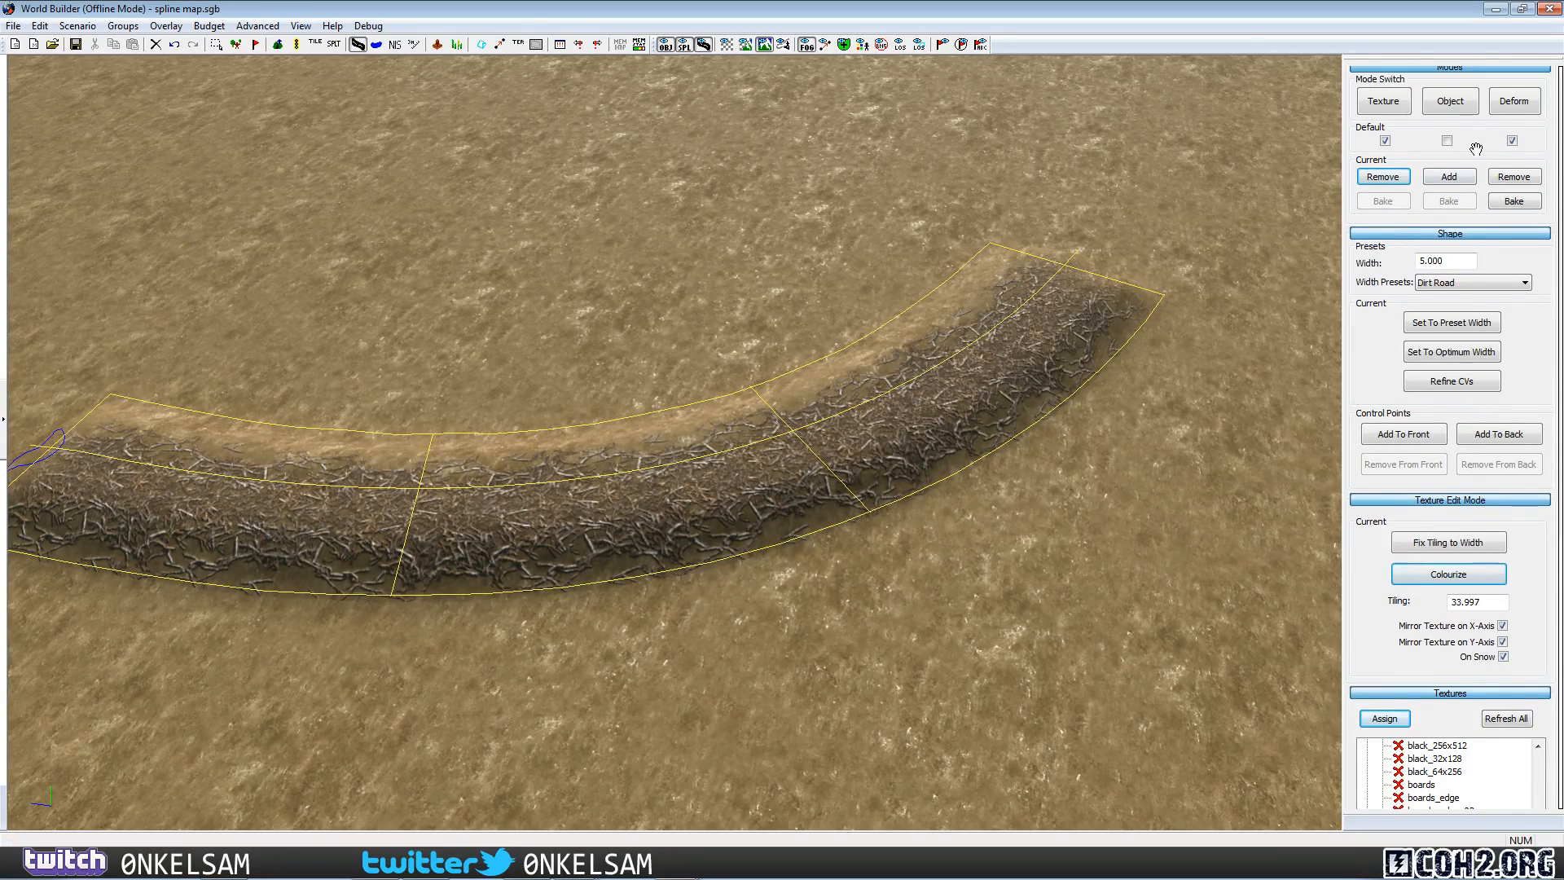
{"action": "left_click", "coordinate": [1455, 102]}
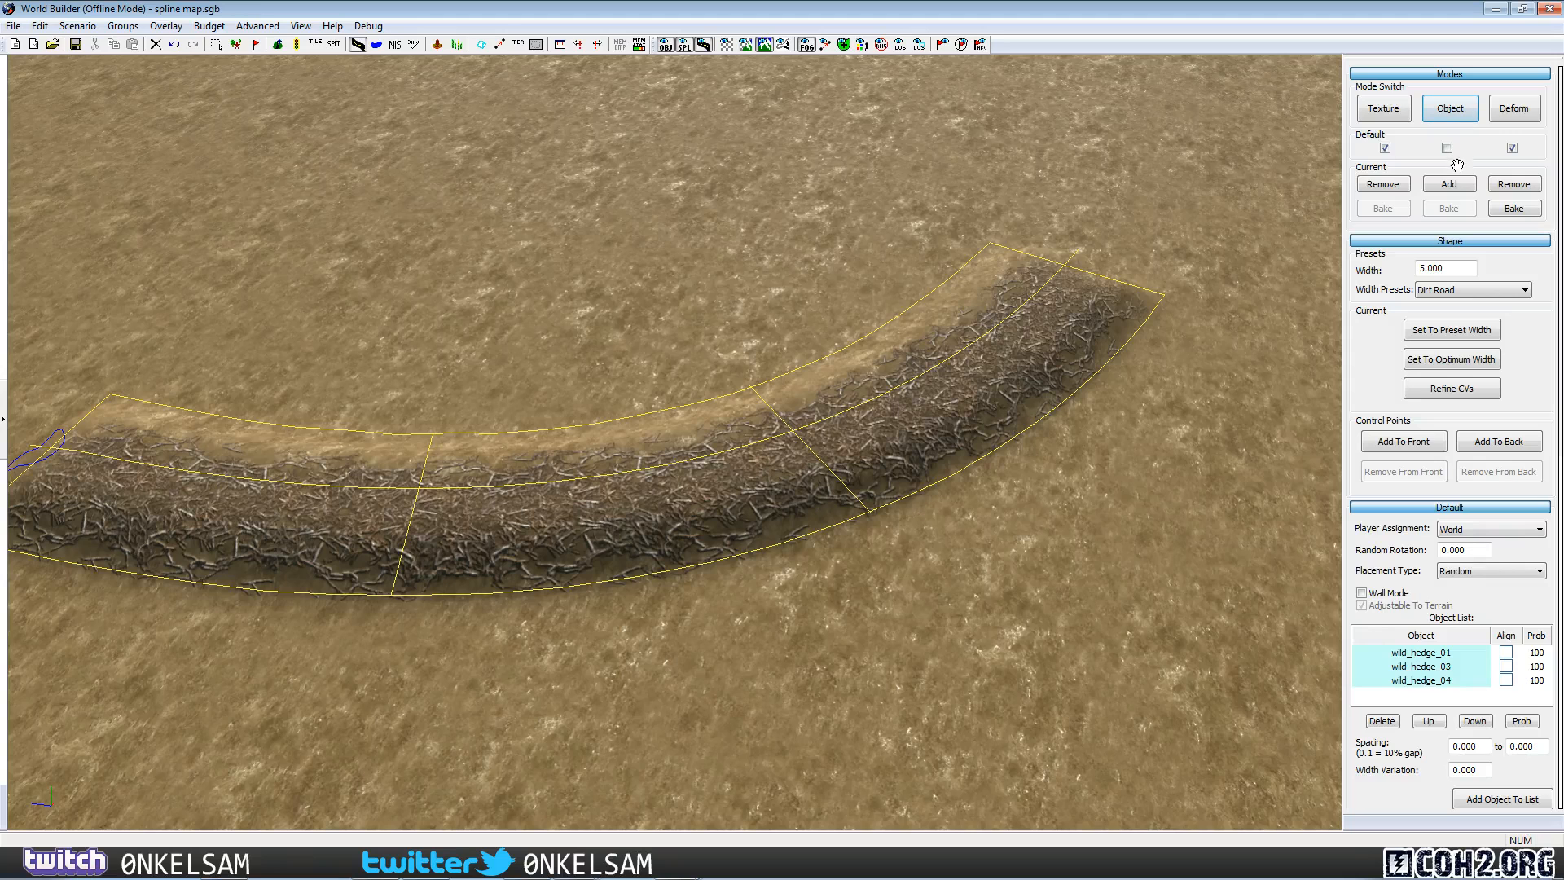
{"action": "scroll", "coordinate": [1495, 595], "scroll_direction": "down", "scroll_amount": 4}
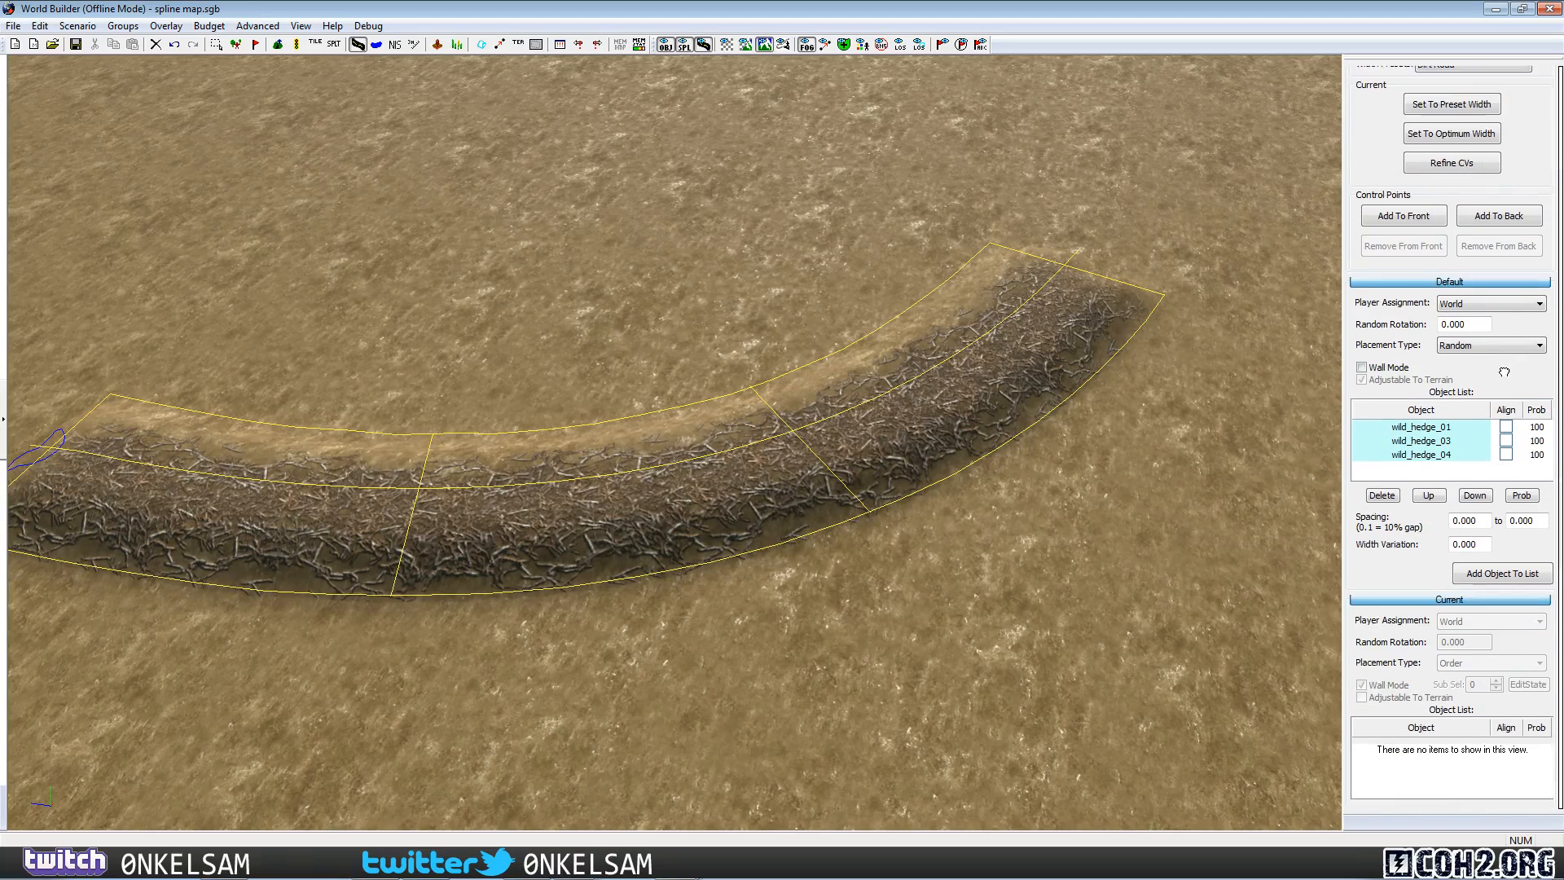
{"action": "scroll", "coordinate": [1499, 279], "scroll_direction": "down", "scroll_amount": 2}
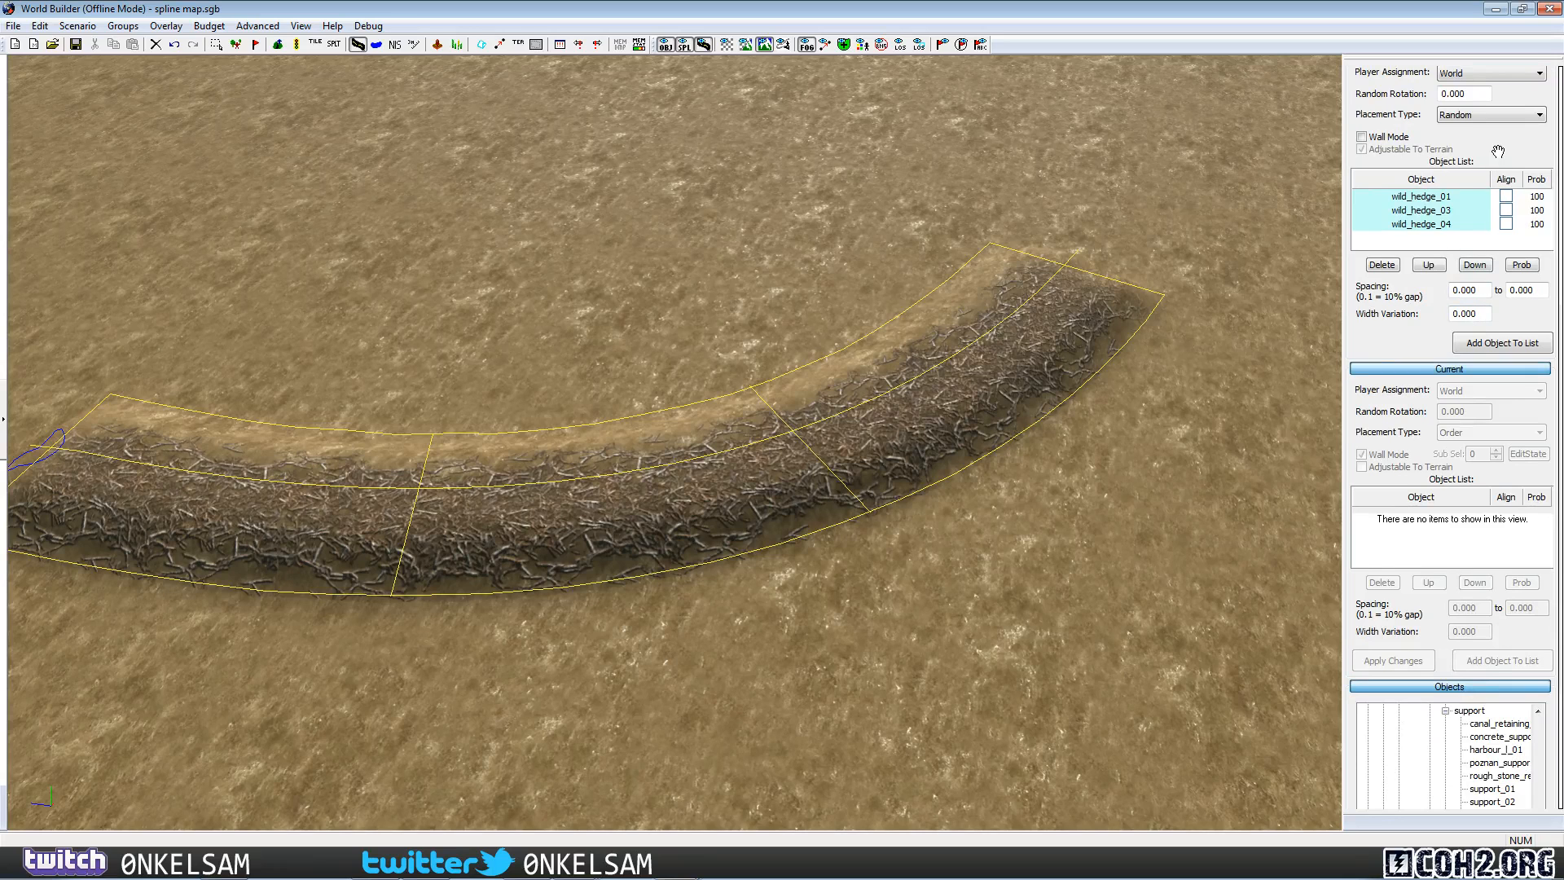
{"action": "left_click_drag", "start_coordinate": [1498, 150], "coordinate": [1503, 229]}
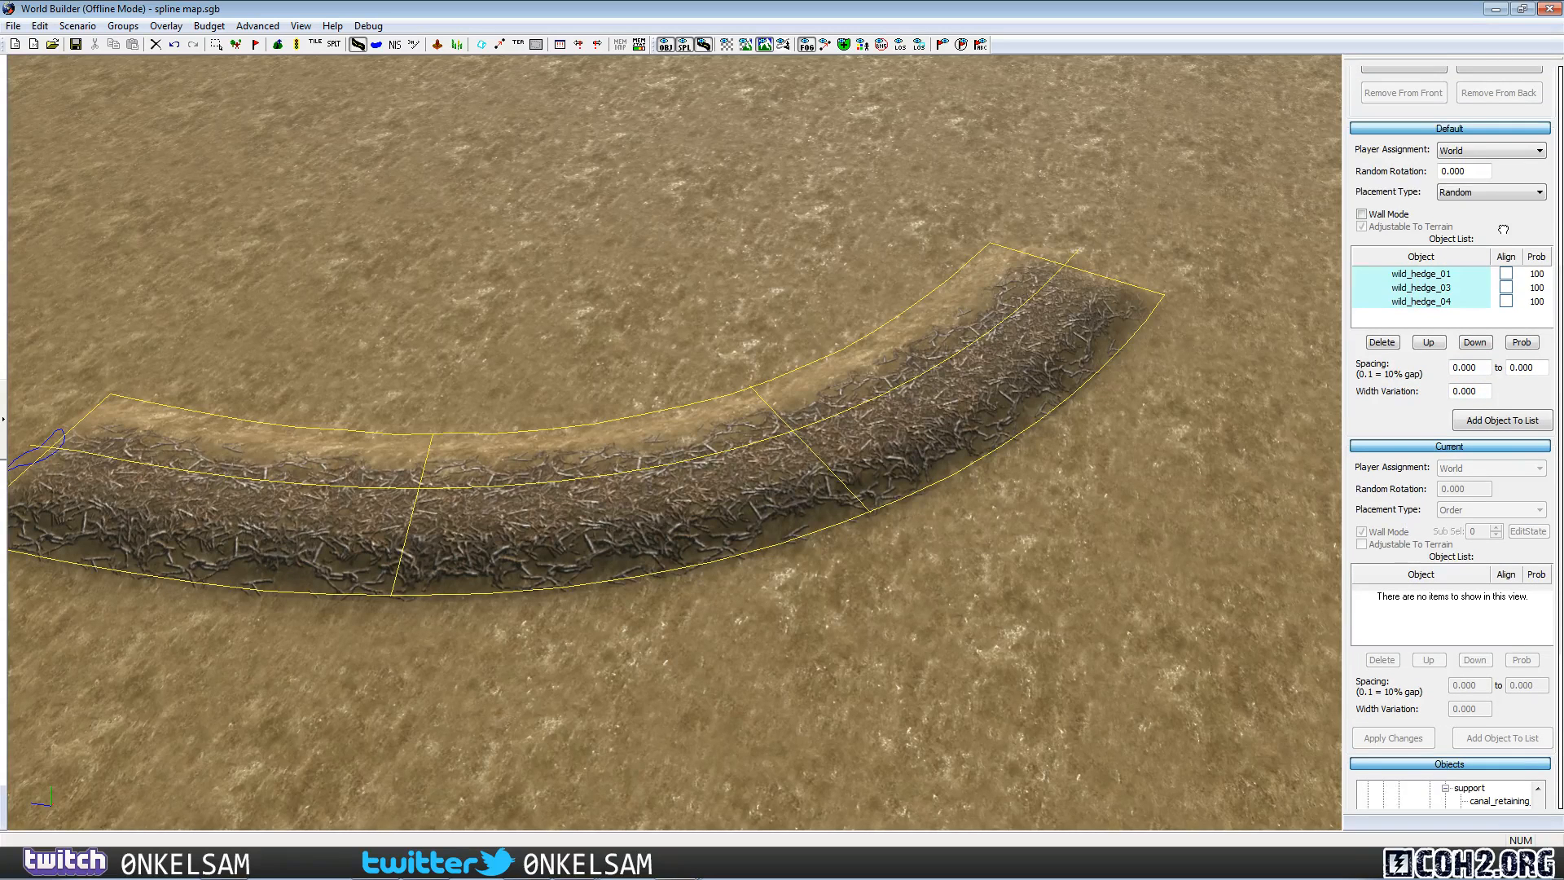
{"action": "scroll", "coordinate": [1502, 229], "scroll_direction": "down", "scroll_amount": 2}
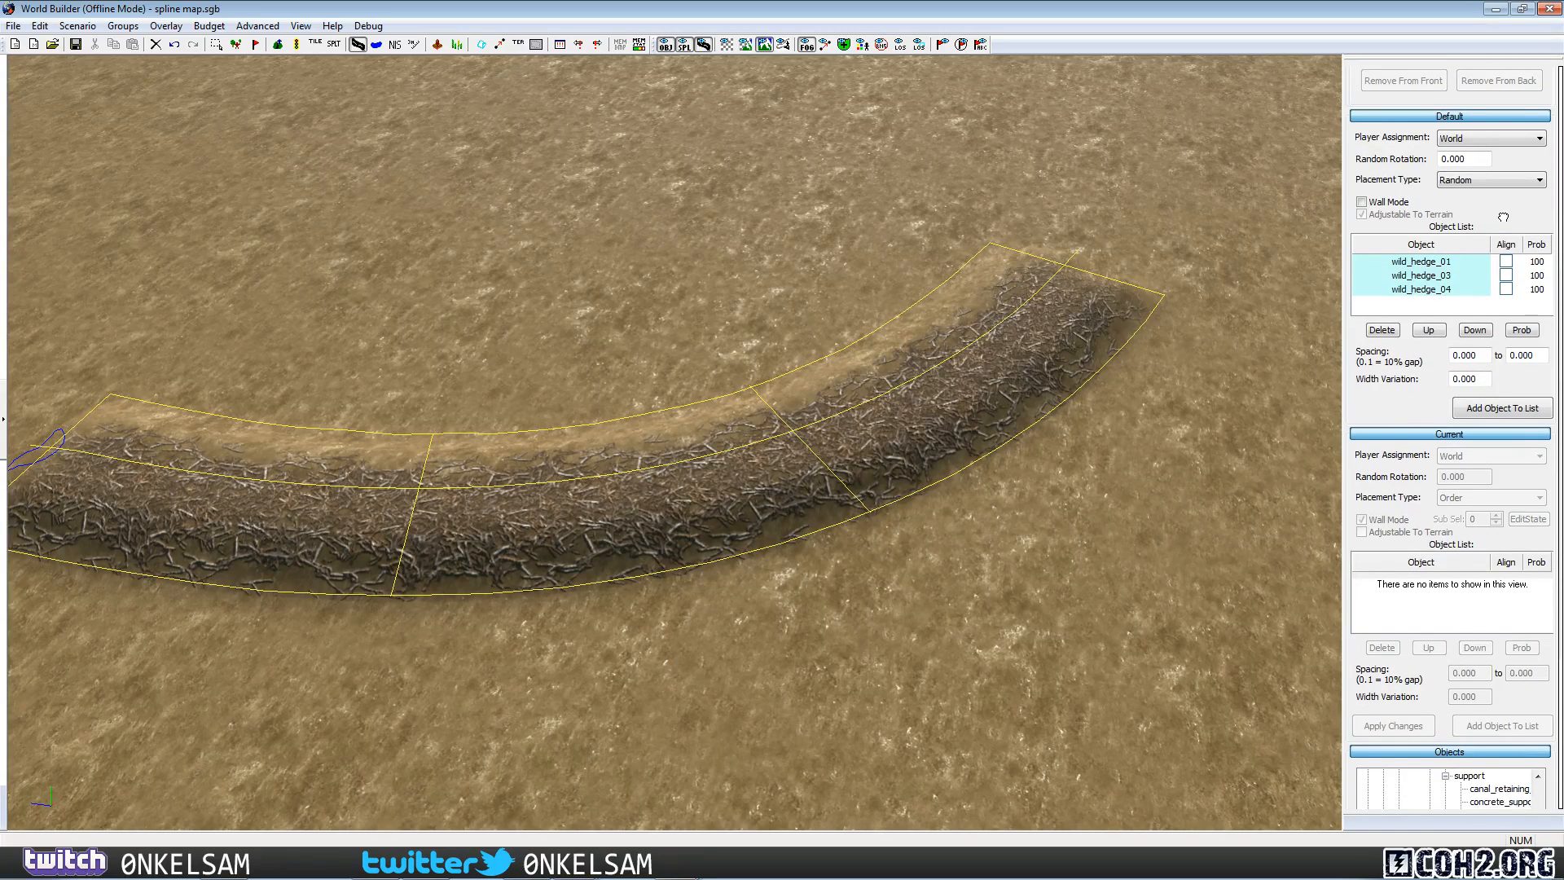
{"action": "left_click_drag", "start_coordinate": [1418, 336], "coordinate": [1422, 186]}
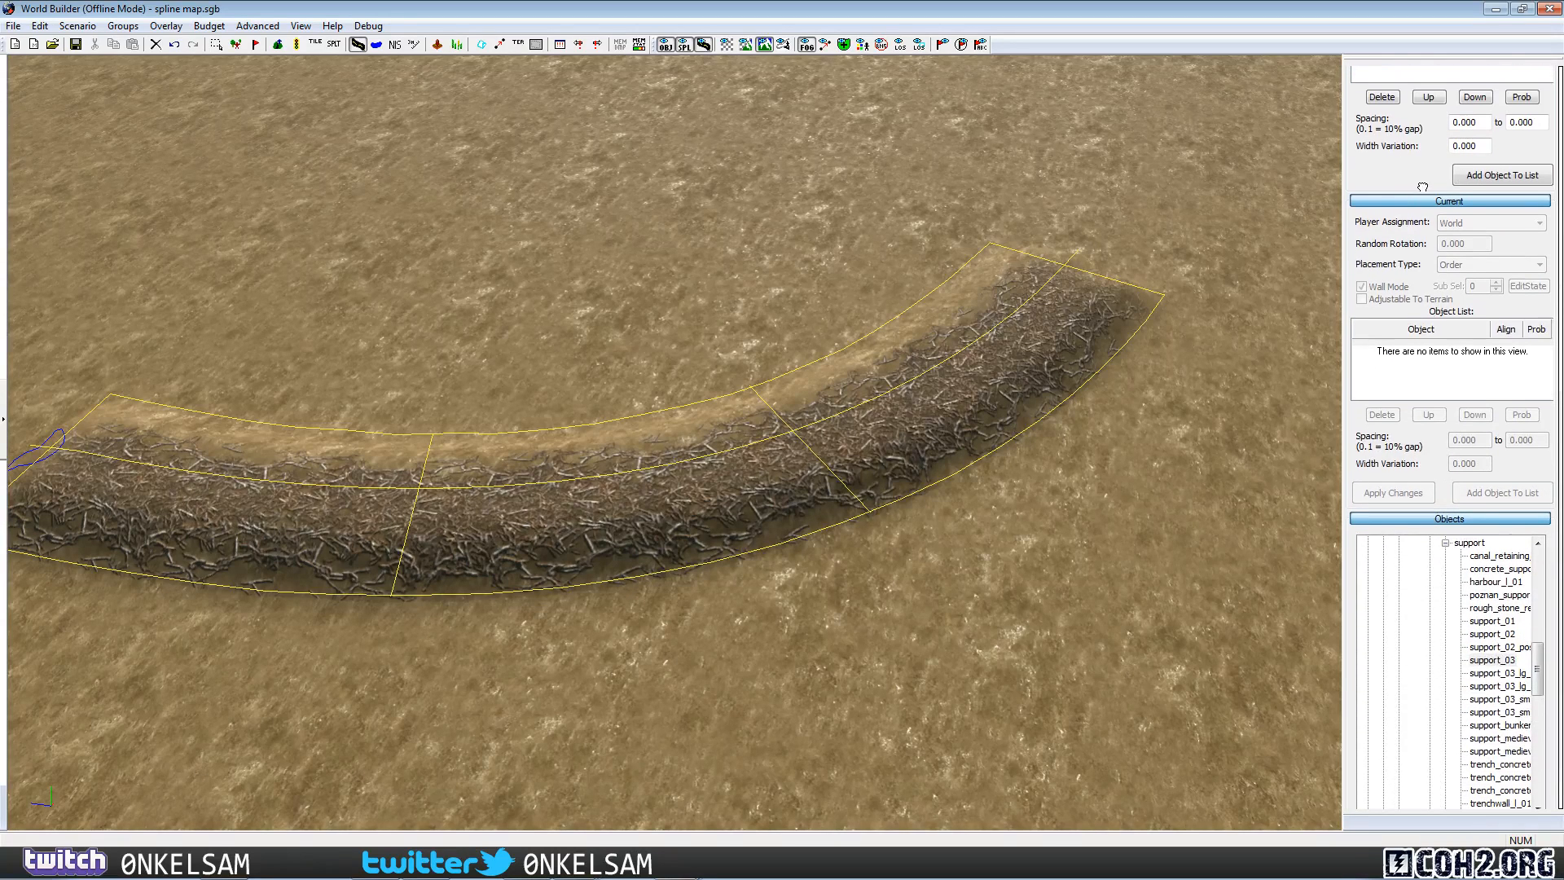
{"action": "left_click", "coordinate": [1196, 511]}
{"action": "left_click", "coordinate": [1076, 366]}
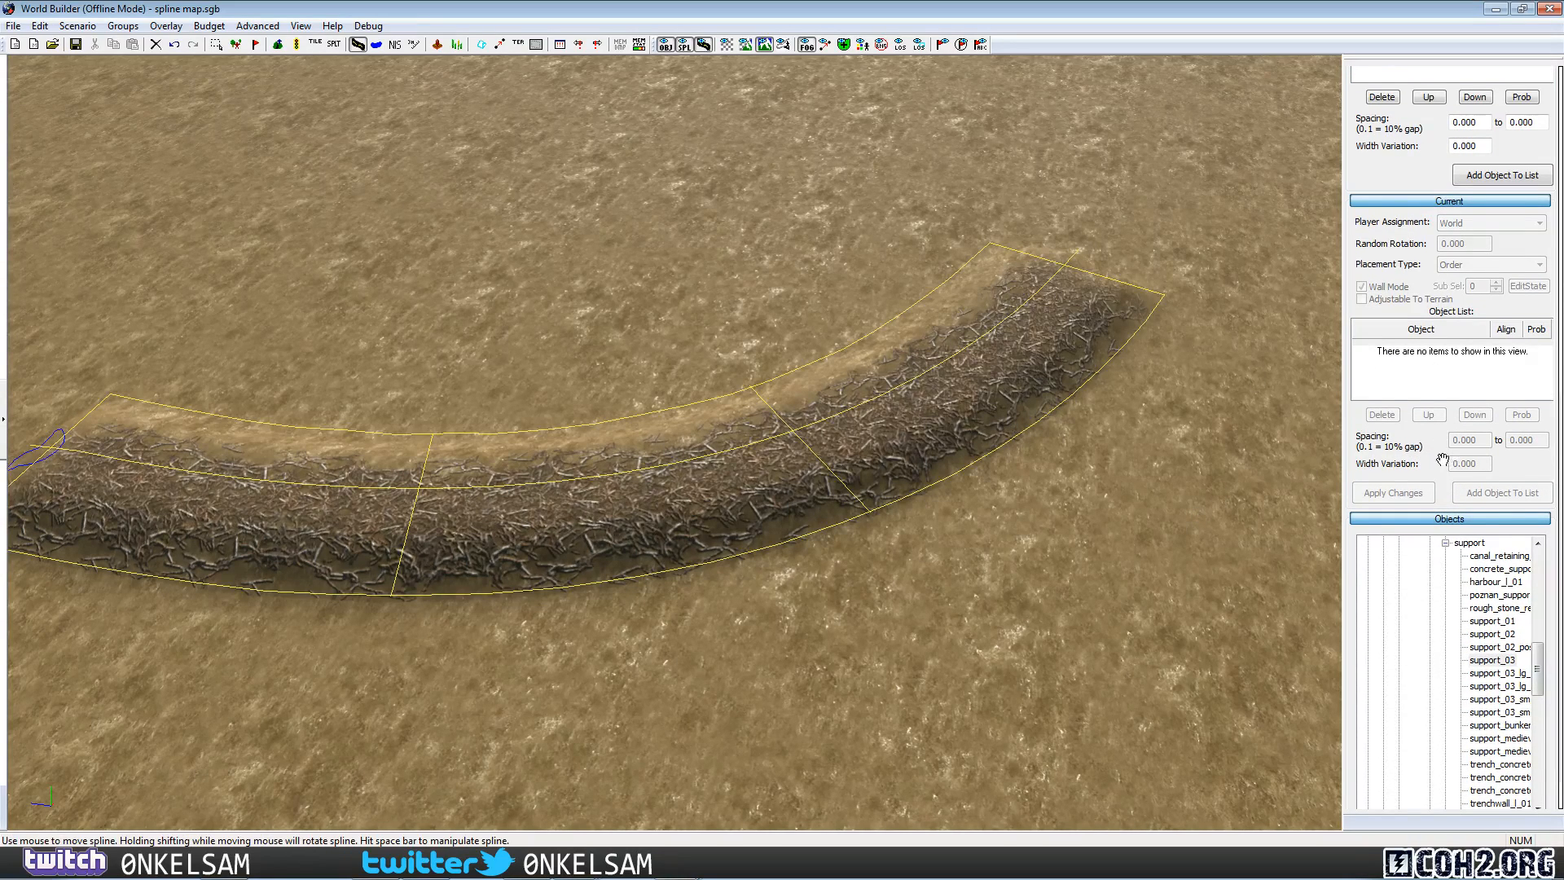
Find the hedgerow objects under art_nature and select wild_hedge_01 in the object tree.
{"action": "scroll", "coordinate": [1413, 528], "scroll_direction": "down", "scroll_amount": 1}
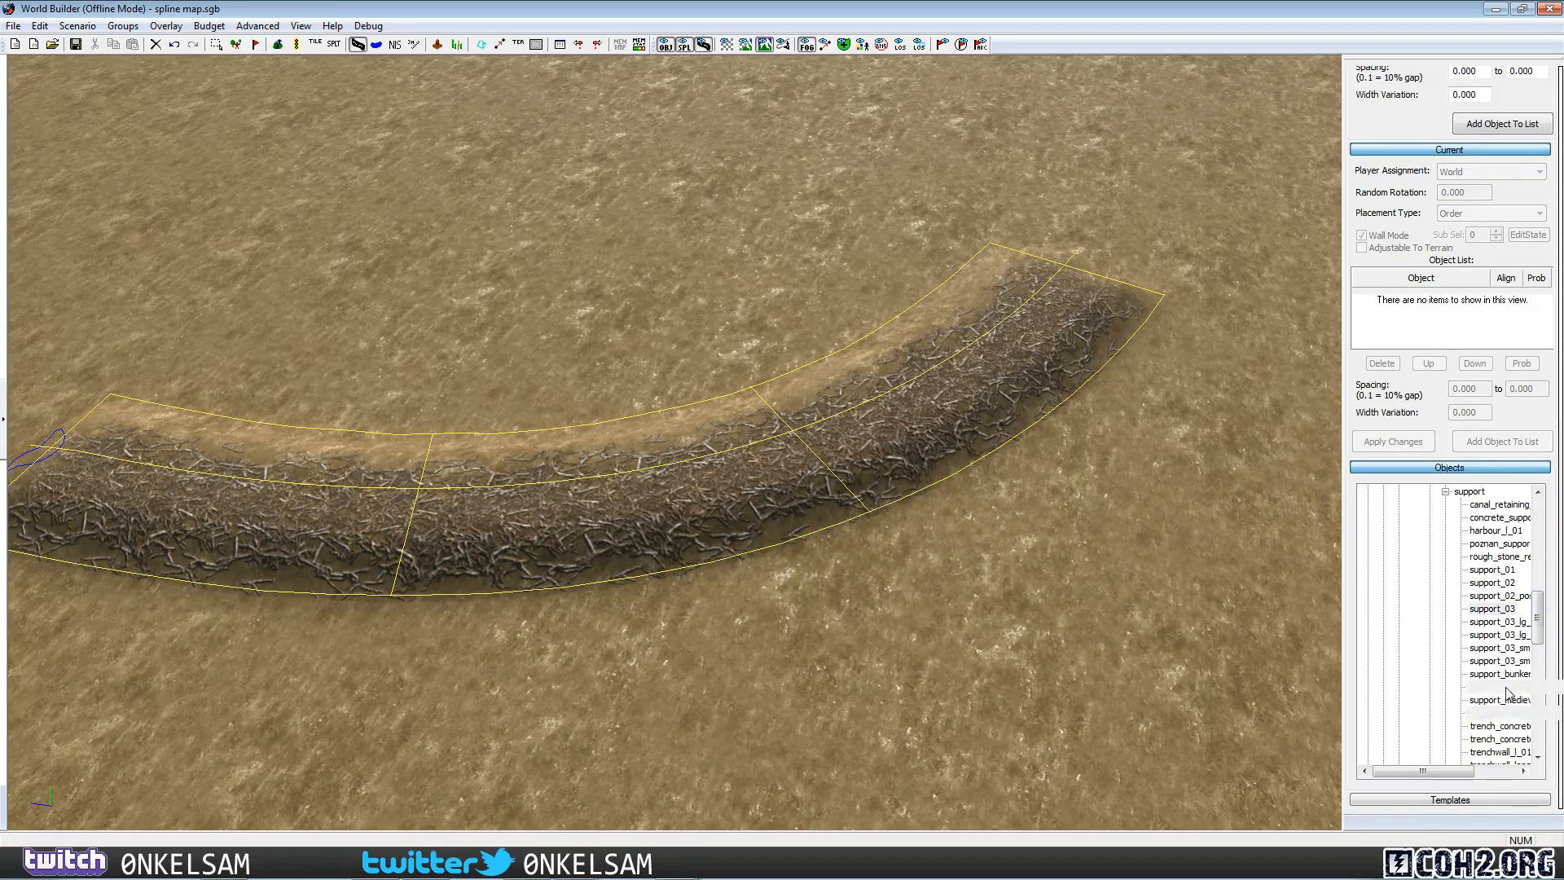
{"action": "left_click_drag", "start_coordinate": [1539, 621], "coordinate": [1539, 692]}
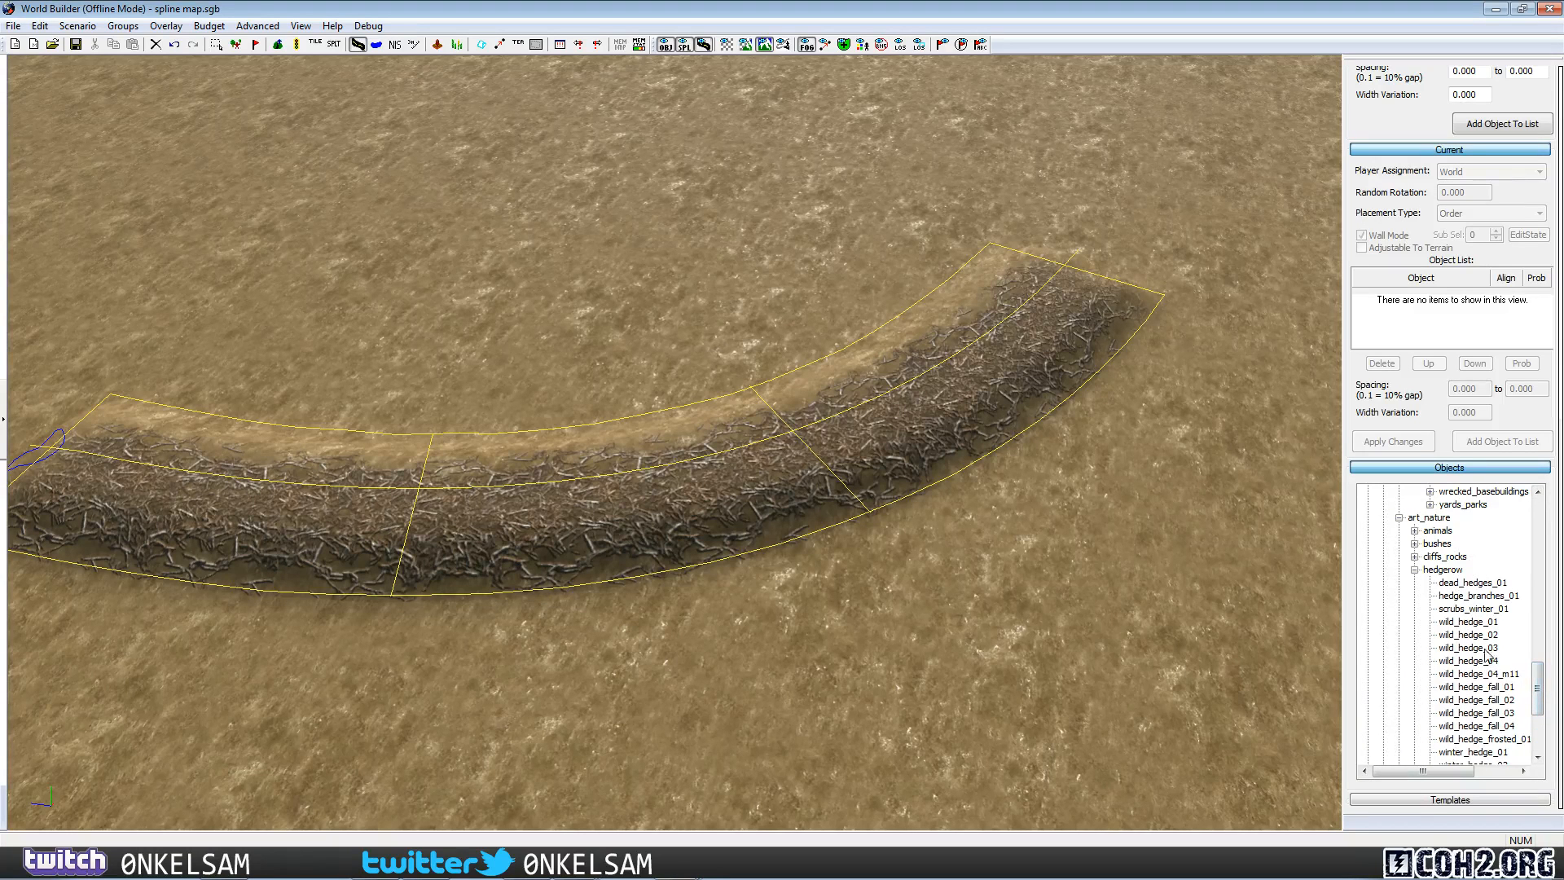
{"action": "left_click", "coordinate": [1479, 622]}
{"action": "left_click", "coordinate": [1168, 479]}
{"action": "left_click", "coordinate": [1021, 354]}
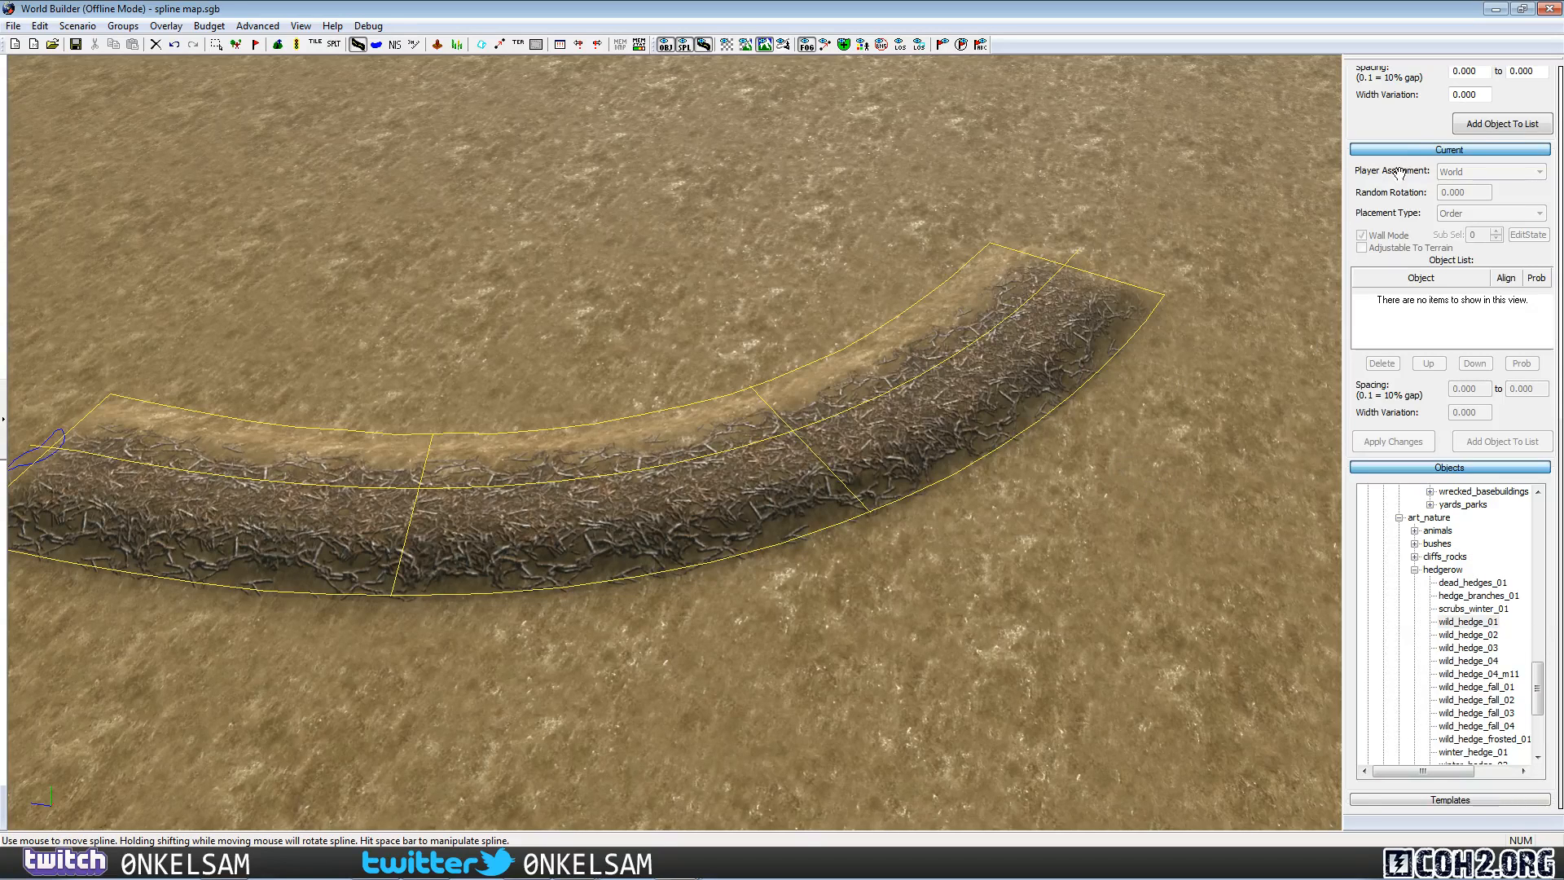
Add the default objects wild_hedge_01, wild_hedge_03 and wild_hedge_04 to the curved spline.
{"action": "left_click_drag", "start_coordinate": [1416, 128], "coordinate": [1466, 681]}
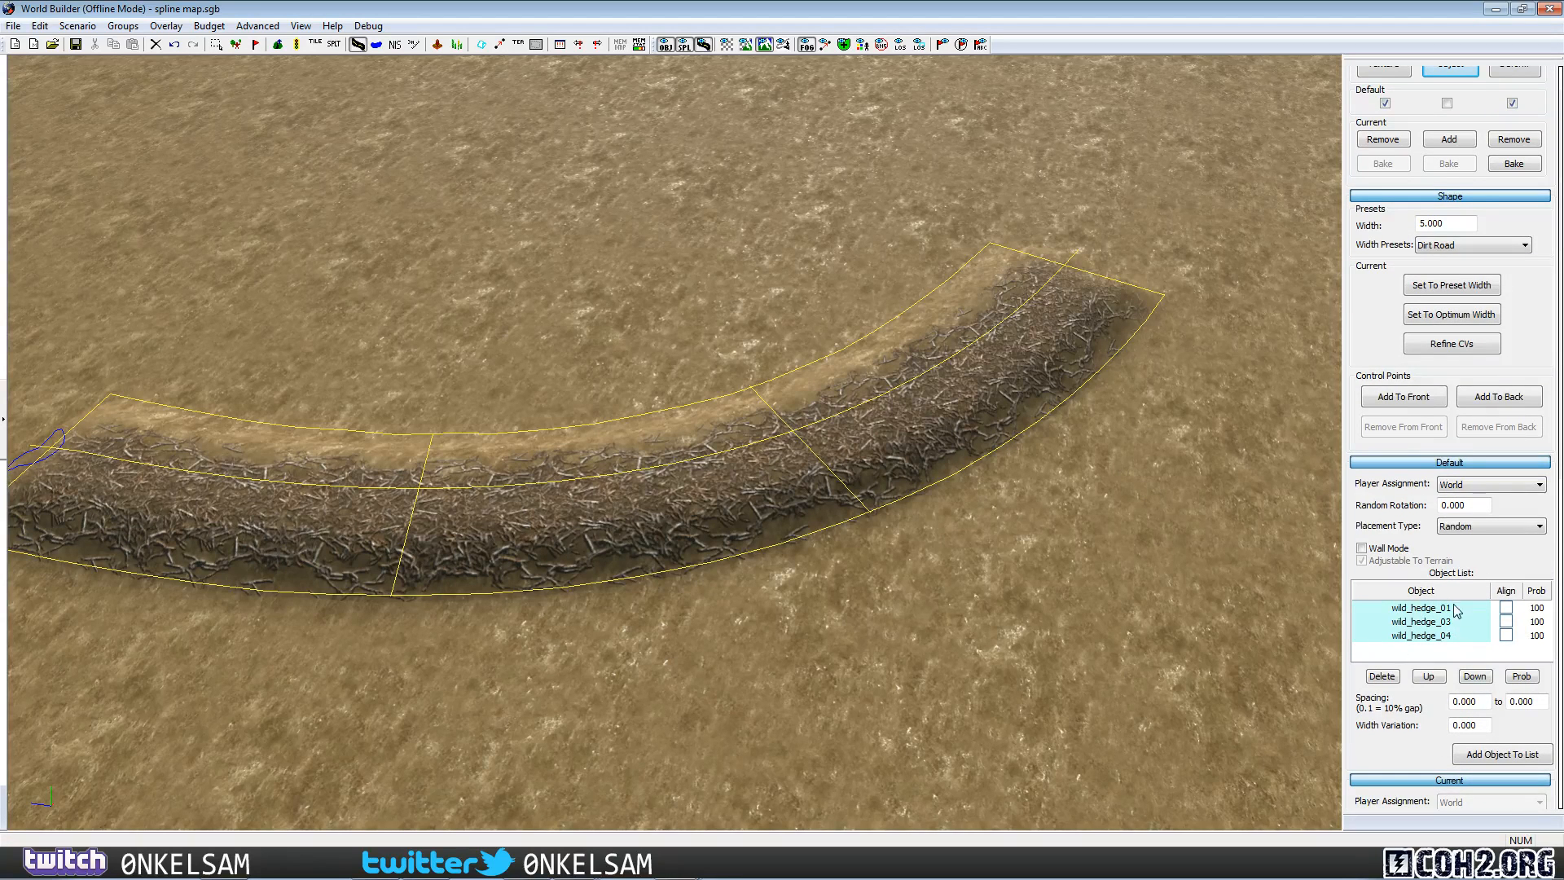
{"action": "left_click_drag", "start_coordinate": [1467, 115], "coordinate": [1482, 221]}
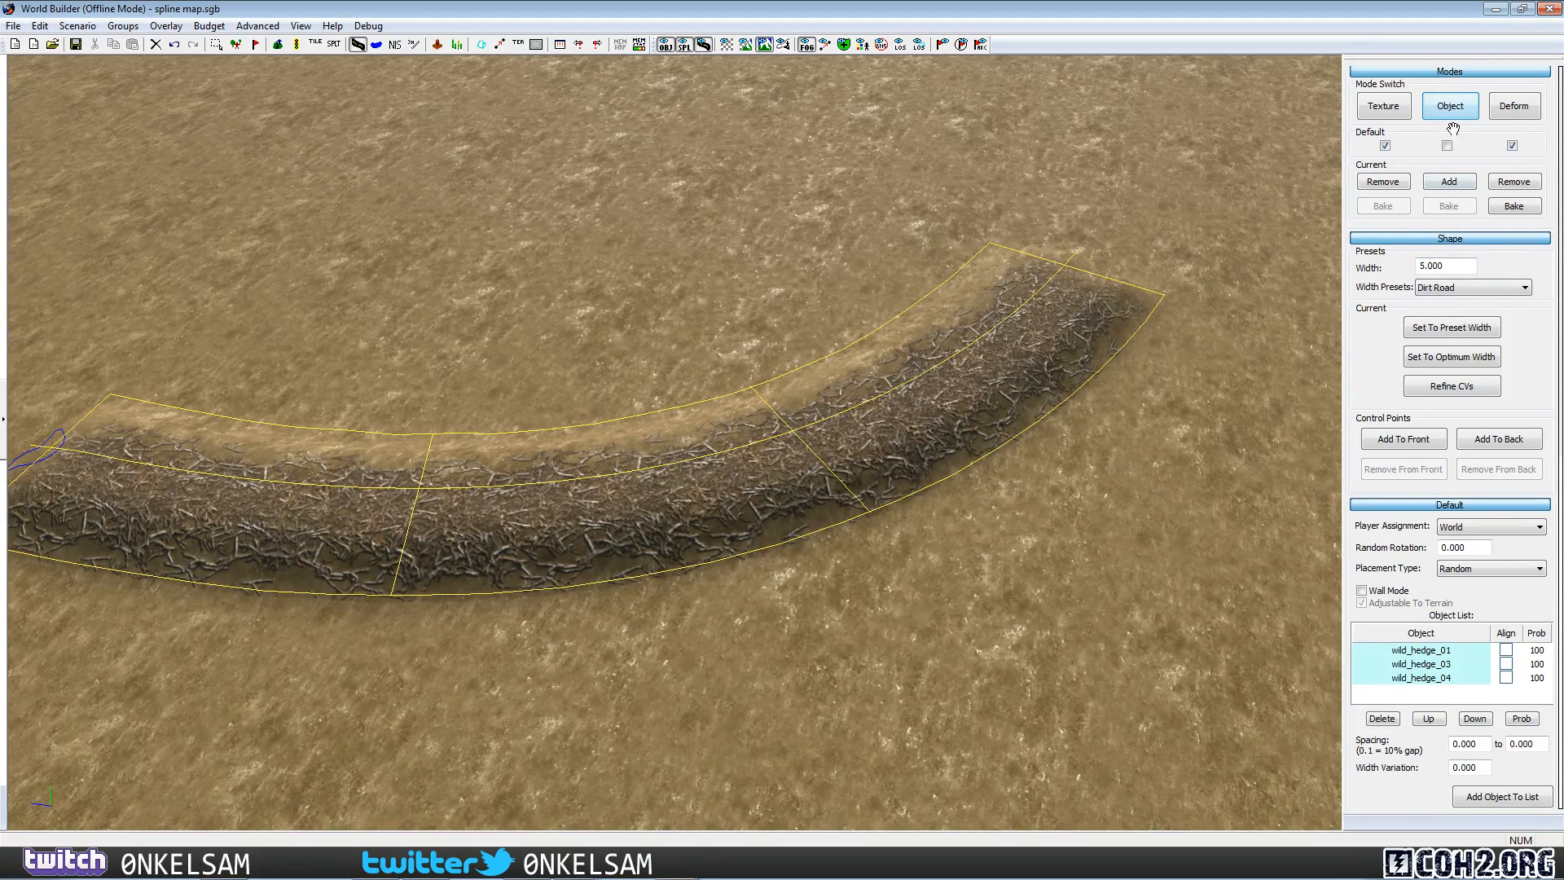
{"action": "left_click", "coordinate": [1454, 182]}
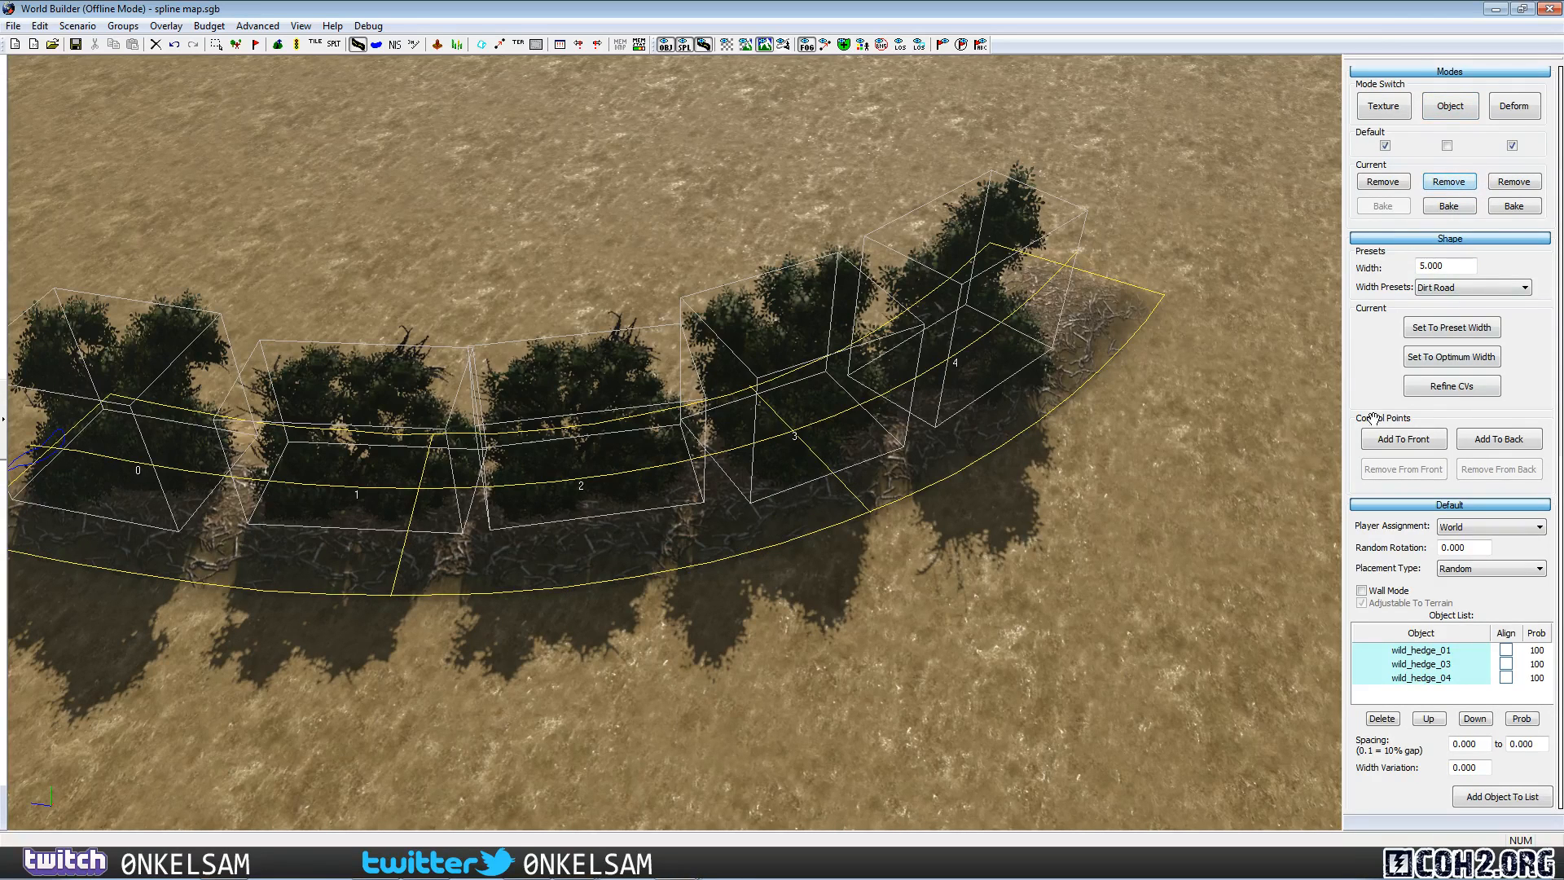
Set the current hedge objects' spacing to -0.300 to -0.300 and apply the changes.
{"action": "scroll", "coordinate": [1373, 367], "scroll_direction": "down", "scroll_amount": 1}
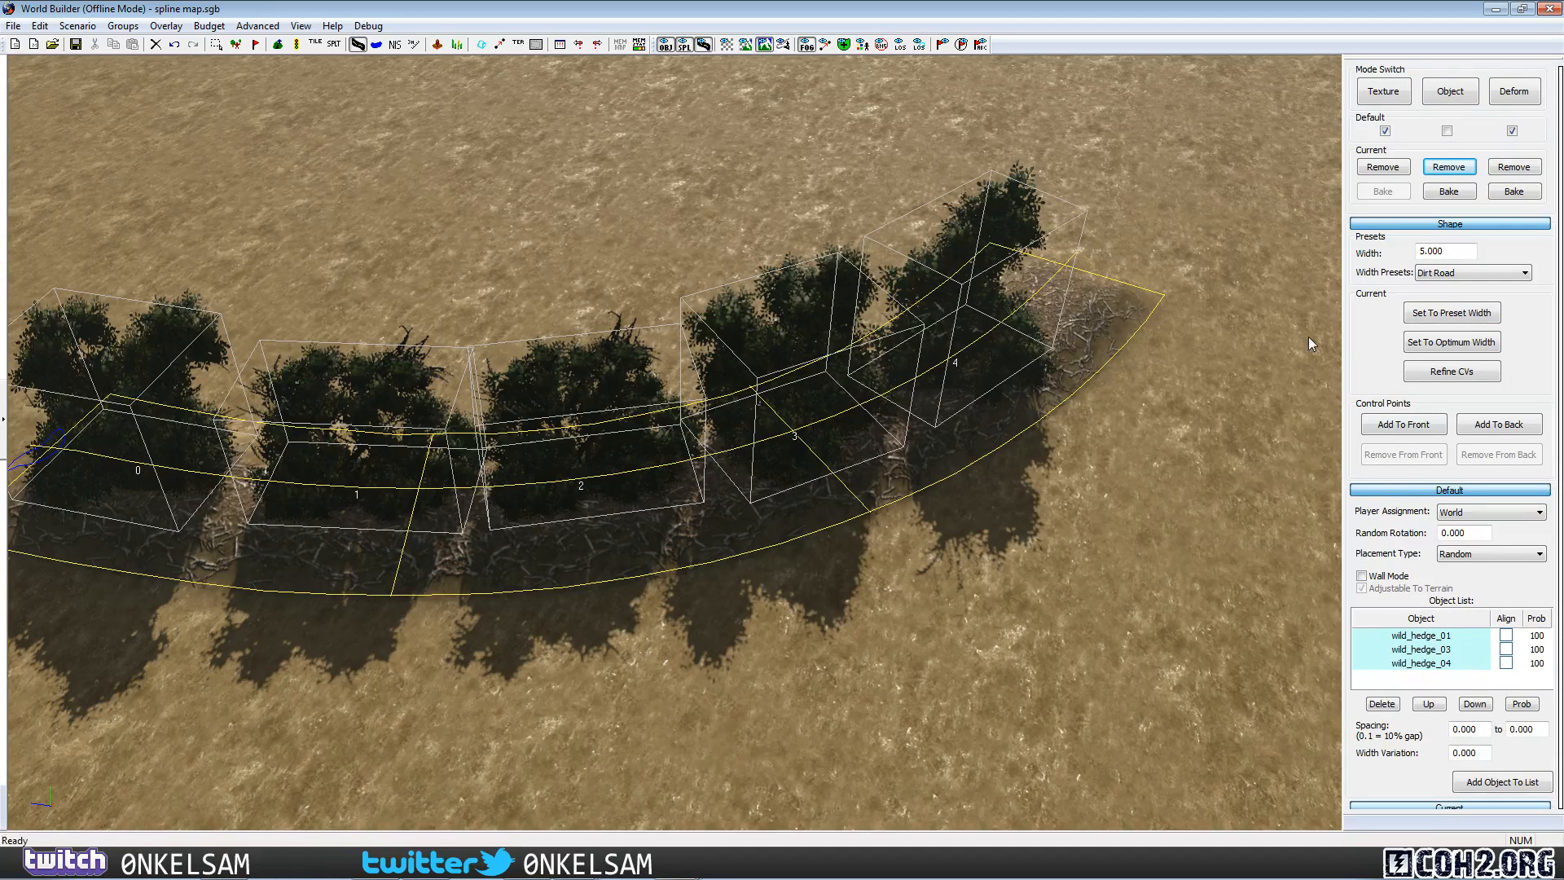
{"action": "scroll", "coordinate": [1401, 440], "scroll_direction": "down", "scroll_amount": 5}
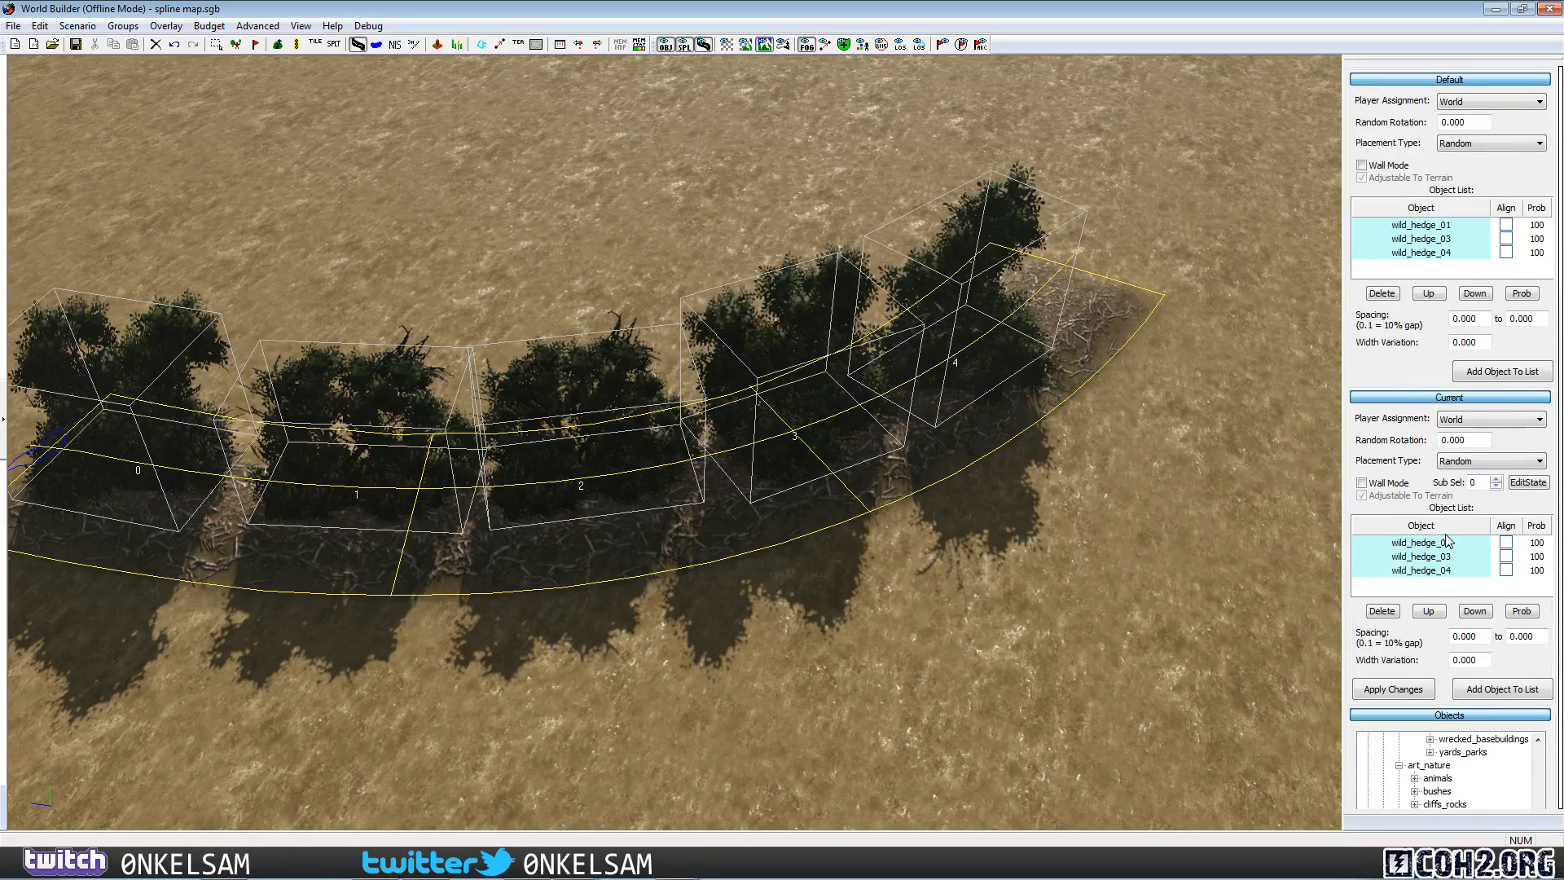
{"action": "left_click", "coordinate": [1114, 562]}
{"action": "left_click_drag", "start_coordinate": [940, 496], "coordinate": [987, 466], "text": "alt"}
{"action": "left_click", "coordinate": [910, 432]}
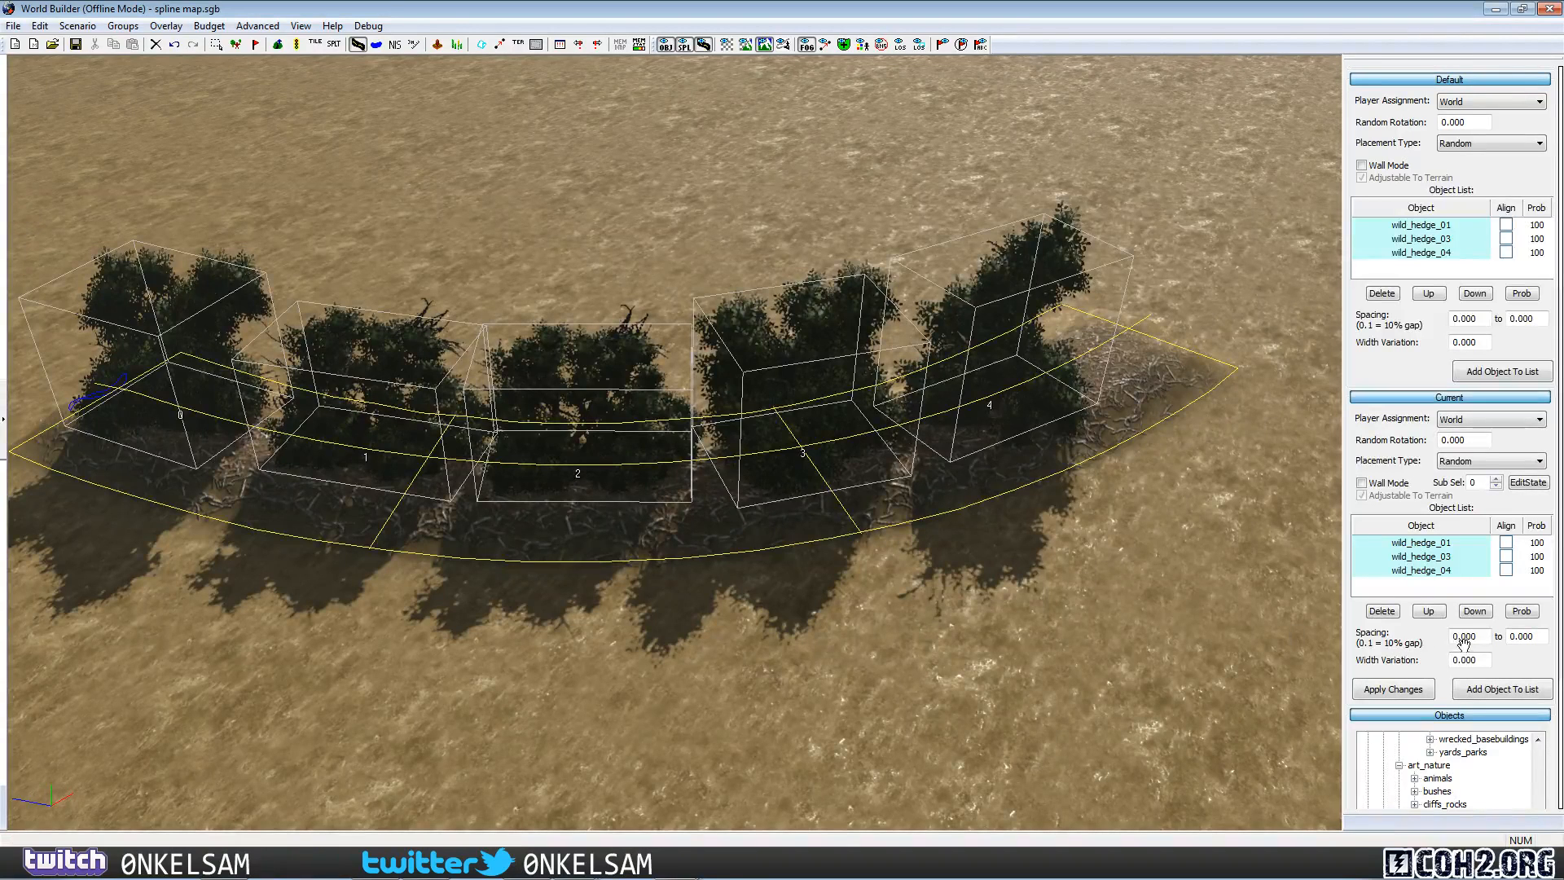
{"action": "type", "text": "3"}
{"action": "left_click", "coordinate": [1521, 637]}
{"action": "type", "text": "-"}
{"action": "left_click", "coordinate": [1402, 691]}
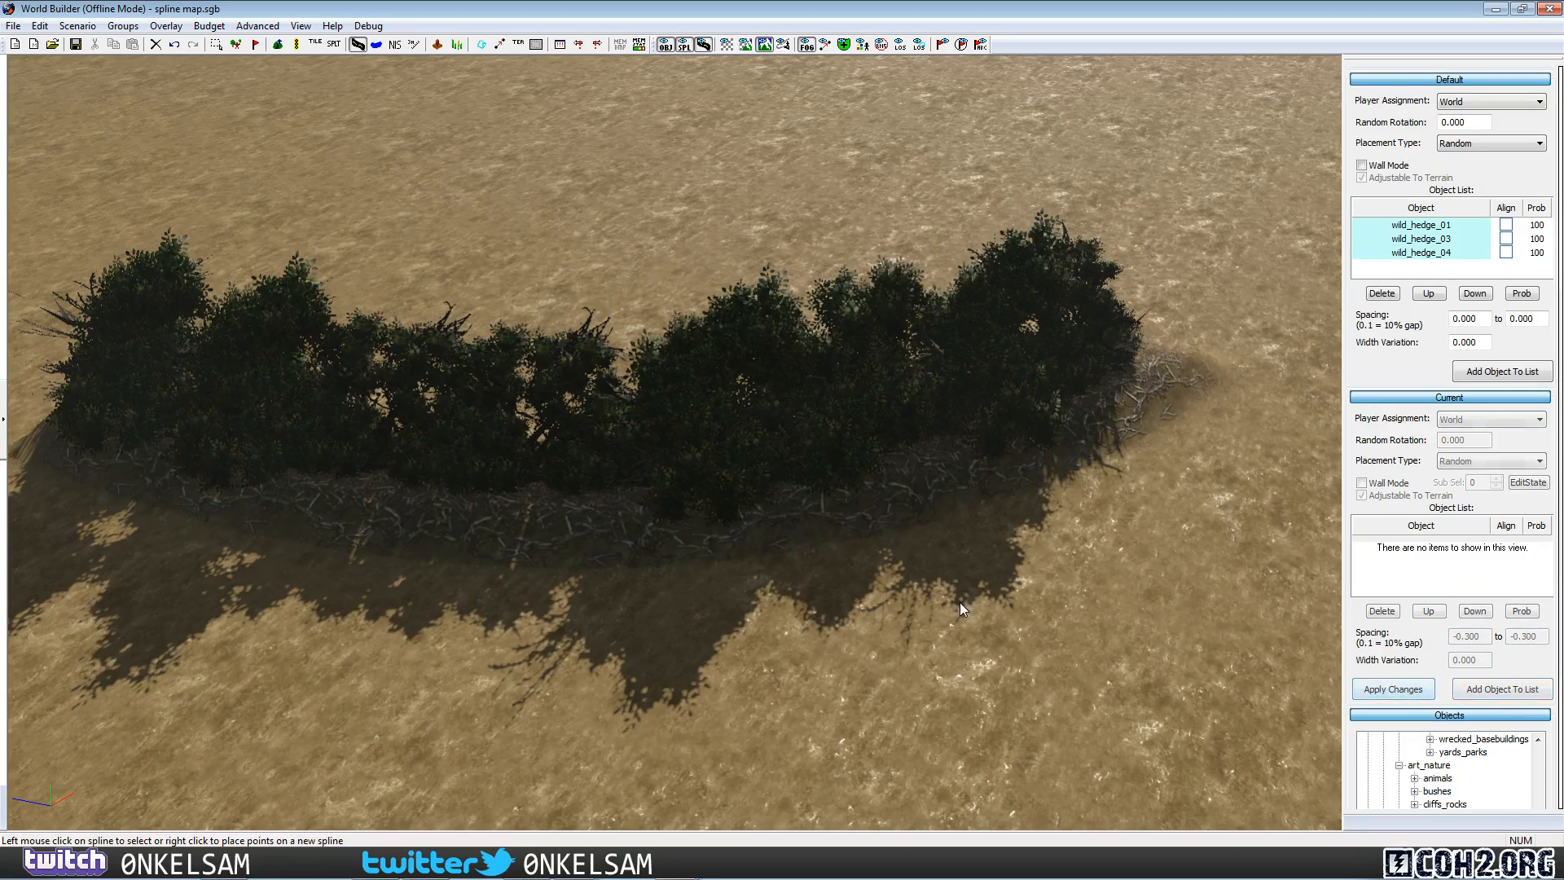
Examine the raised hedgerow with its branch texture from several angles, with the spline selected and deselected.
{"action": "left_click", "coordinate": [774, 461]}
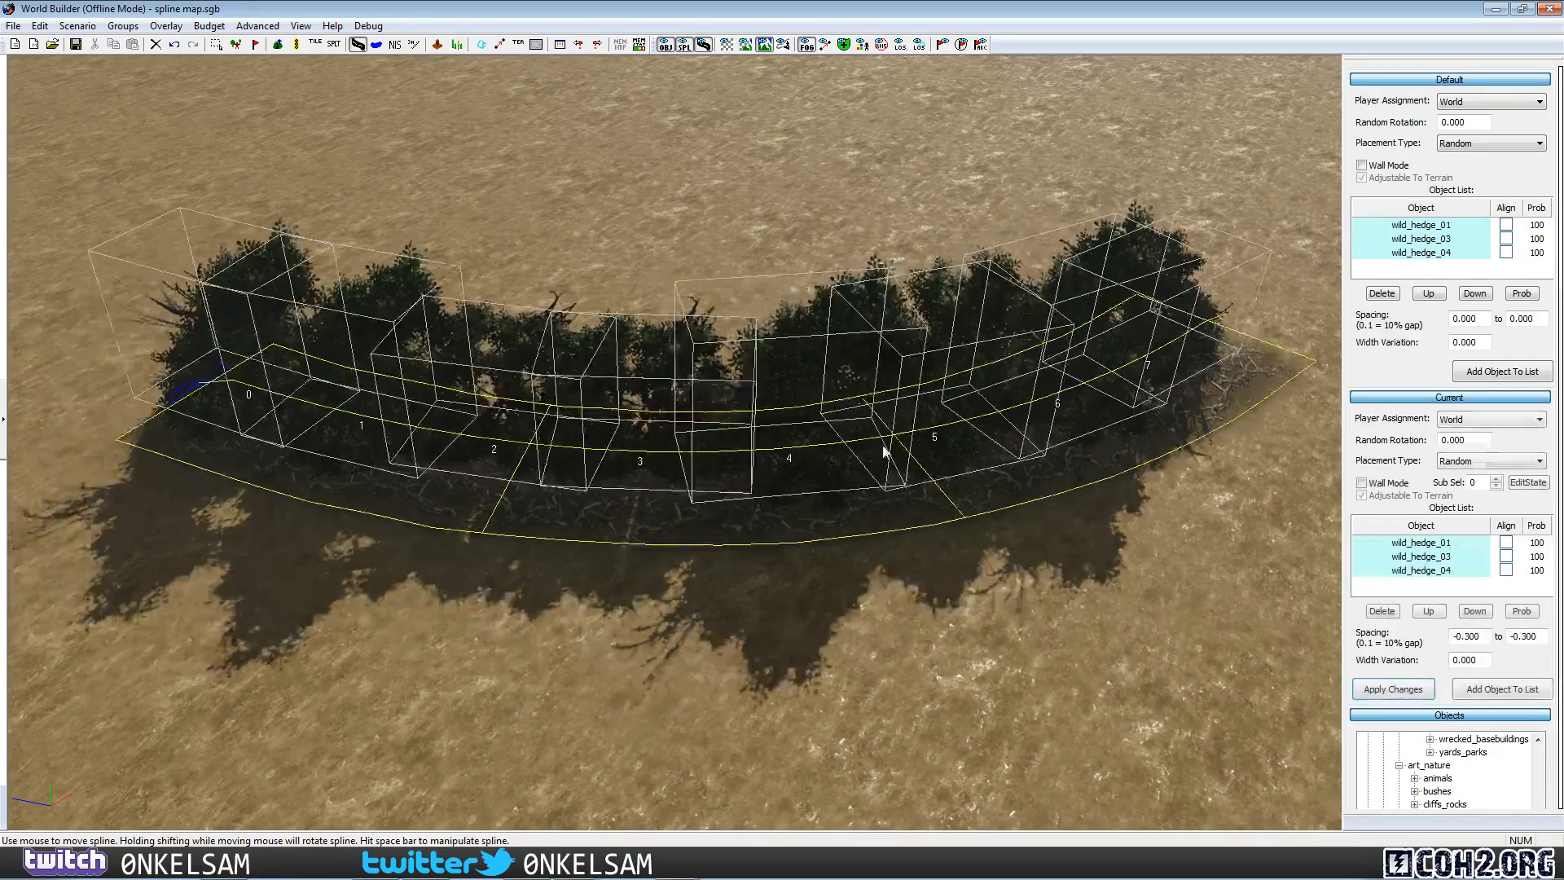
{"action": "middle_click_drag", "start_coordinate": [883, 452], "coordinate": [903, 570]}
{"action": "left_click", "coordinate": [1047, 720]}
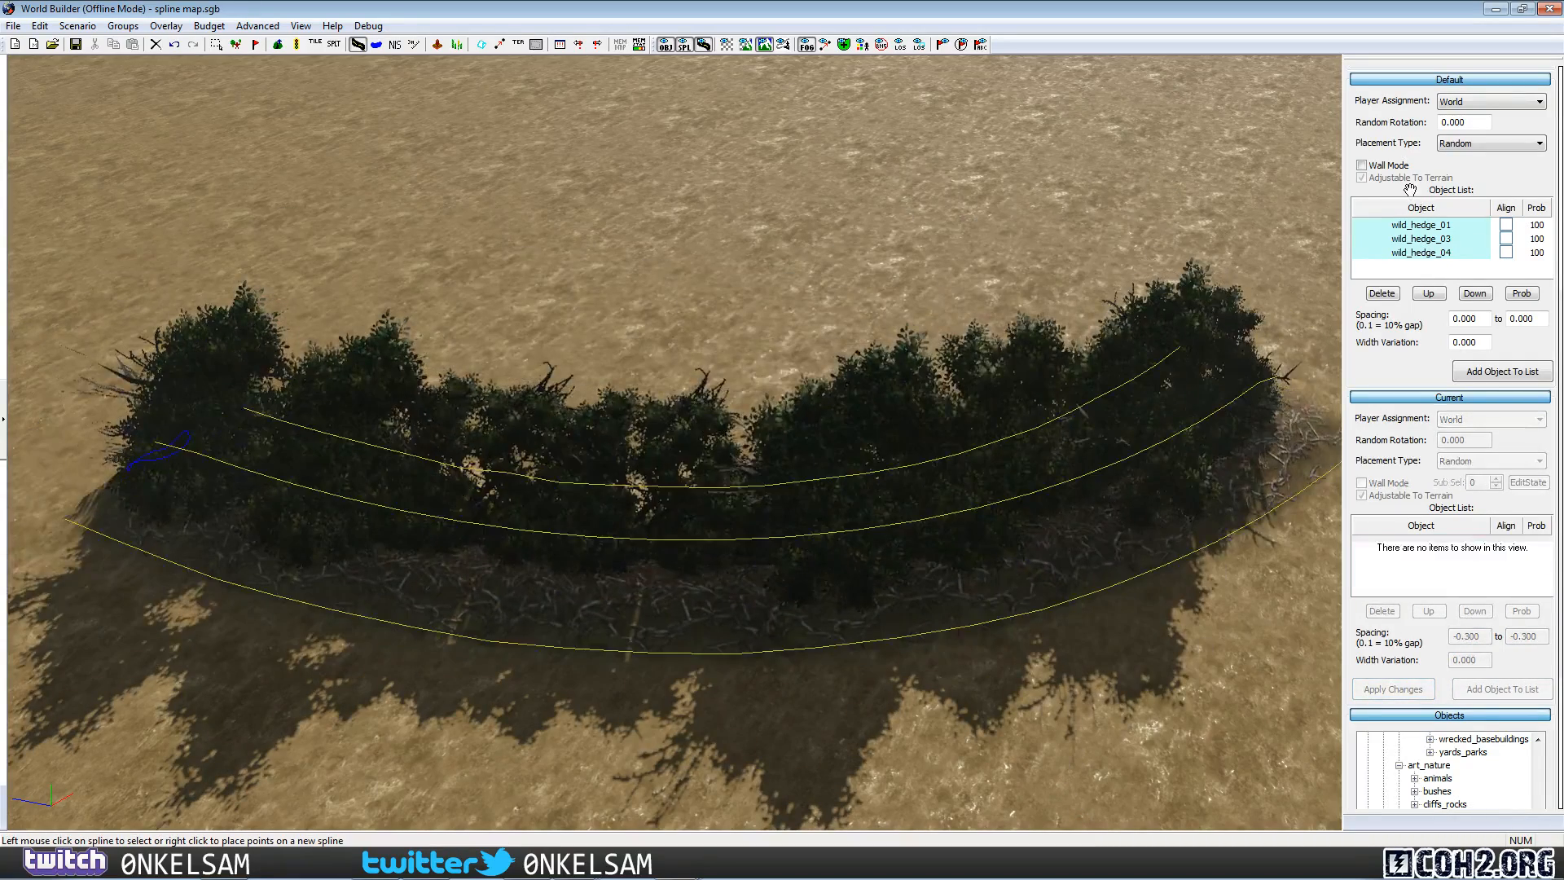
{"action": "scroll", "coordinate": [1409, 190], "scroll_direction": "up", "scroll_amount": 5}
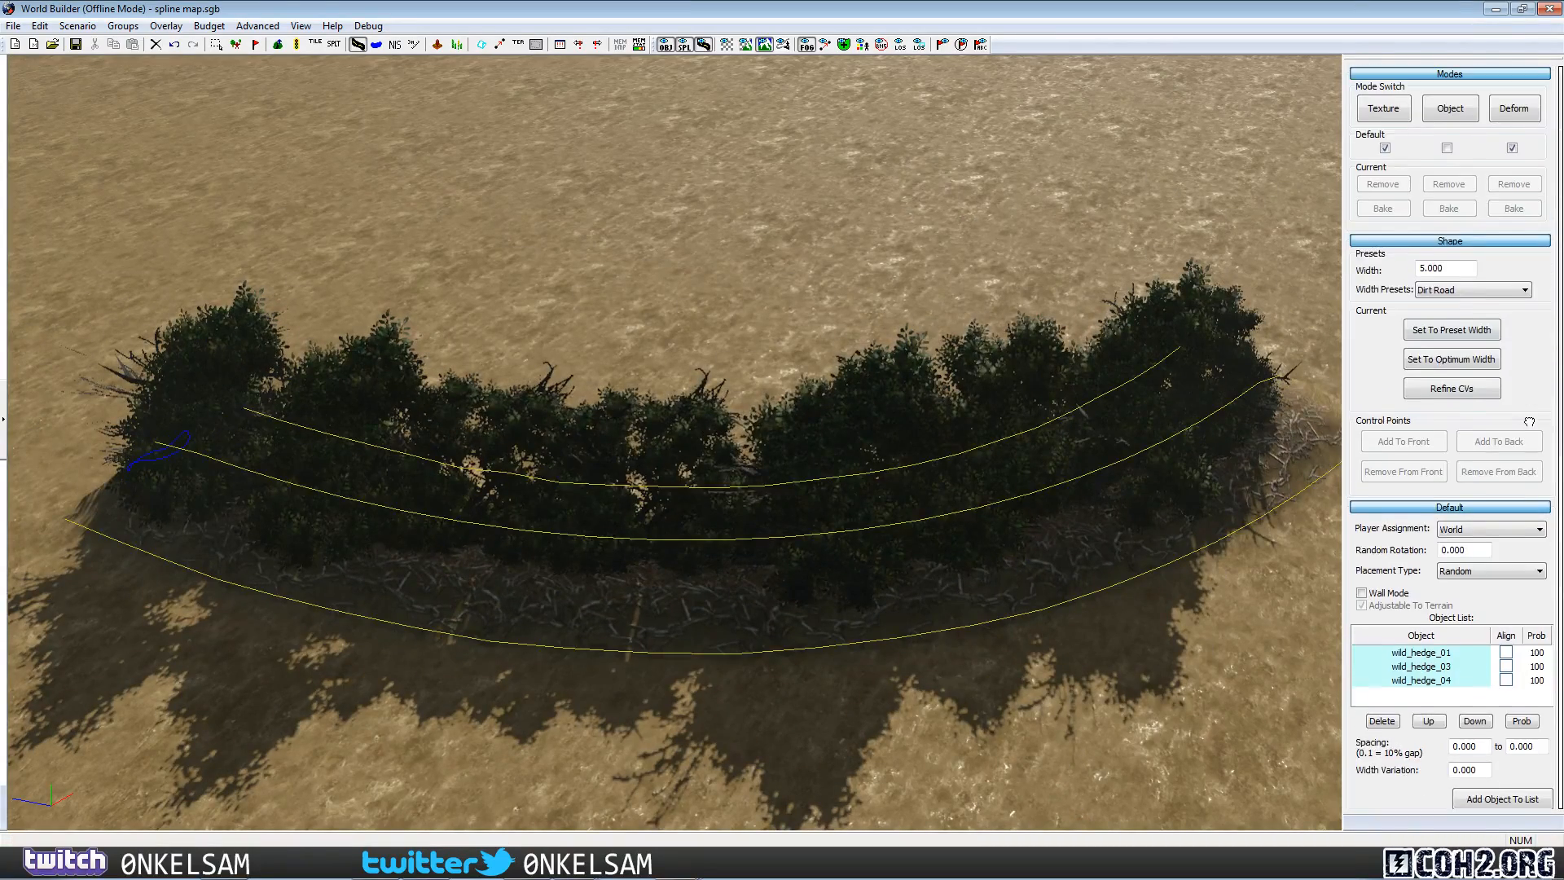
{"action": "left_click_drag", "start_coordinate": [979, 349], "coordinate": [826, 599], "text": "alt"}
{"action": "middle_click_drag", "start_coordinate": [780, 599], "coordinate": [702, 558], "text": "alt"}
{"action": "left_click", "coordinate": [701, 558]}
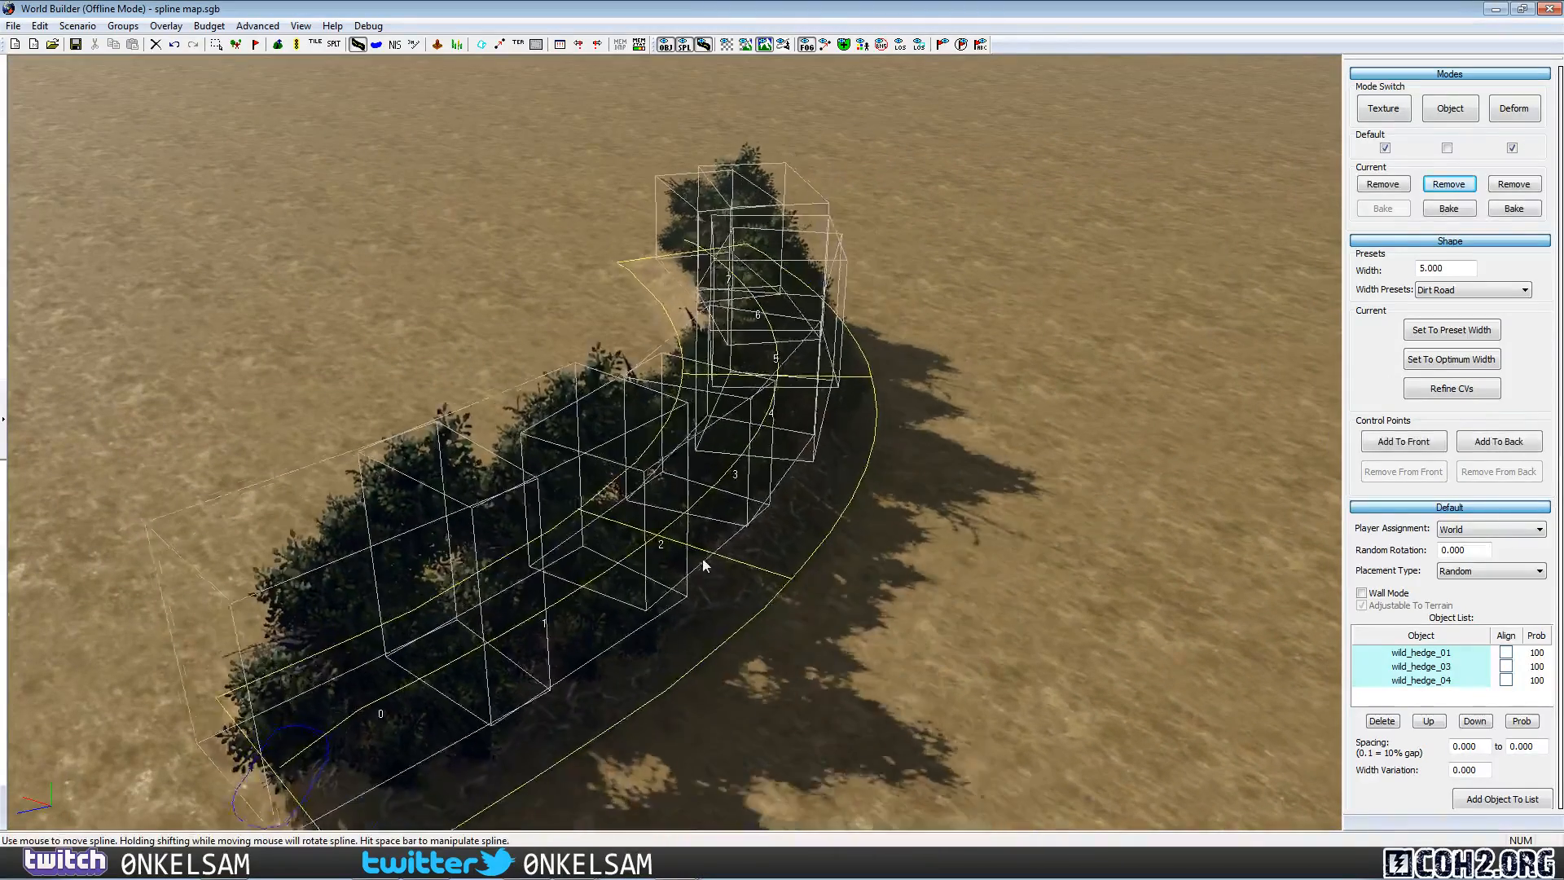
{"action": "left_click", "coordinate": [922, 593]}
{"action": "middle_click_drag", "start_coordinate": [697, 486], "coordinate": [836, 476], "text": "alt"}
{"action": "left_click", "coordinate": [835, 476]}
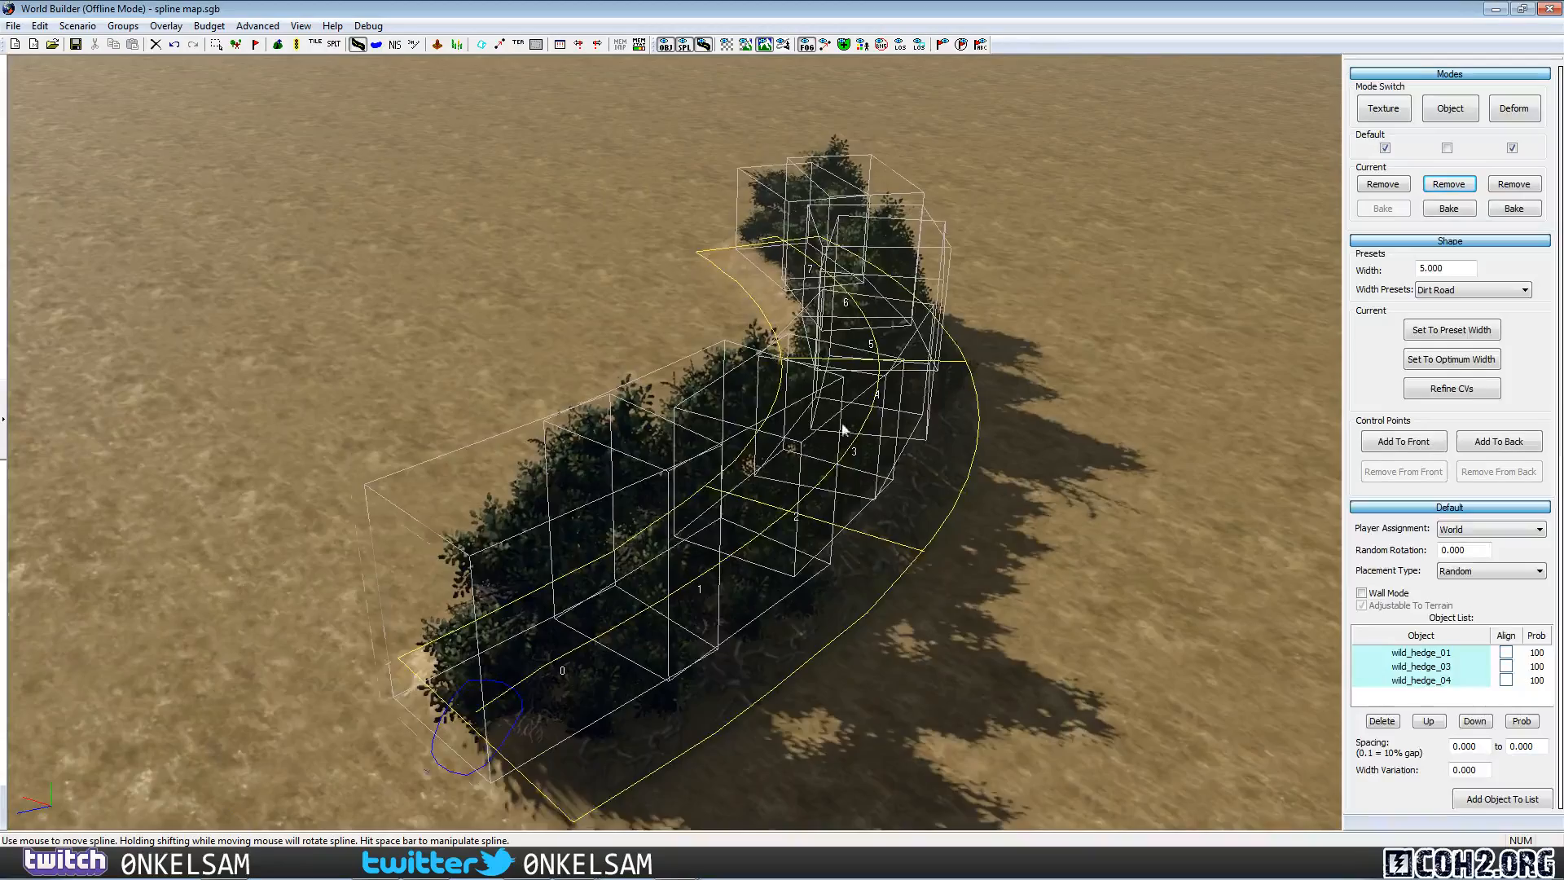
{"action": "left_click_drag", "start_coordinate": [841, 429], "coordinate": [942, 681], "text": "alt"}
{"action": "left_click", "coordinate": [941, 687]}
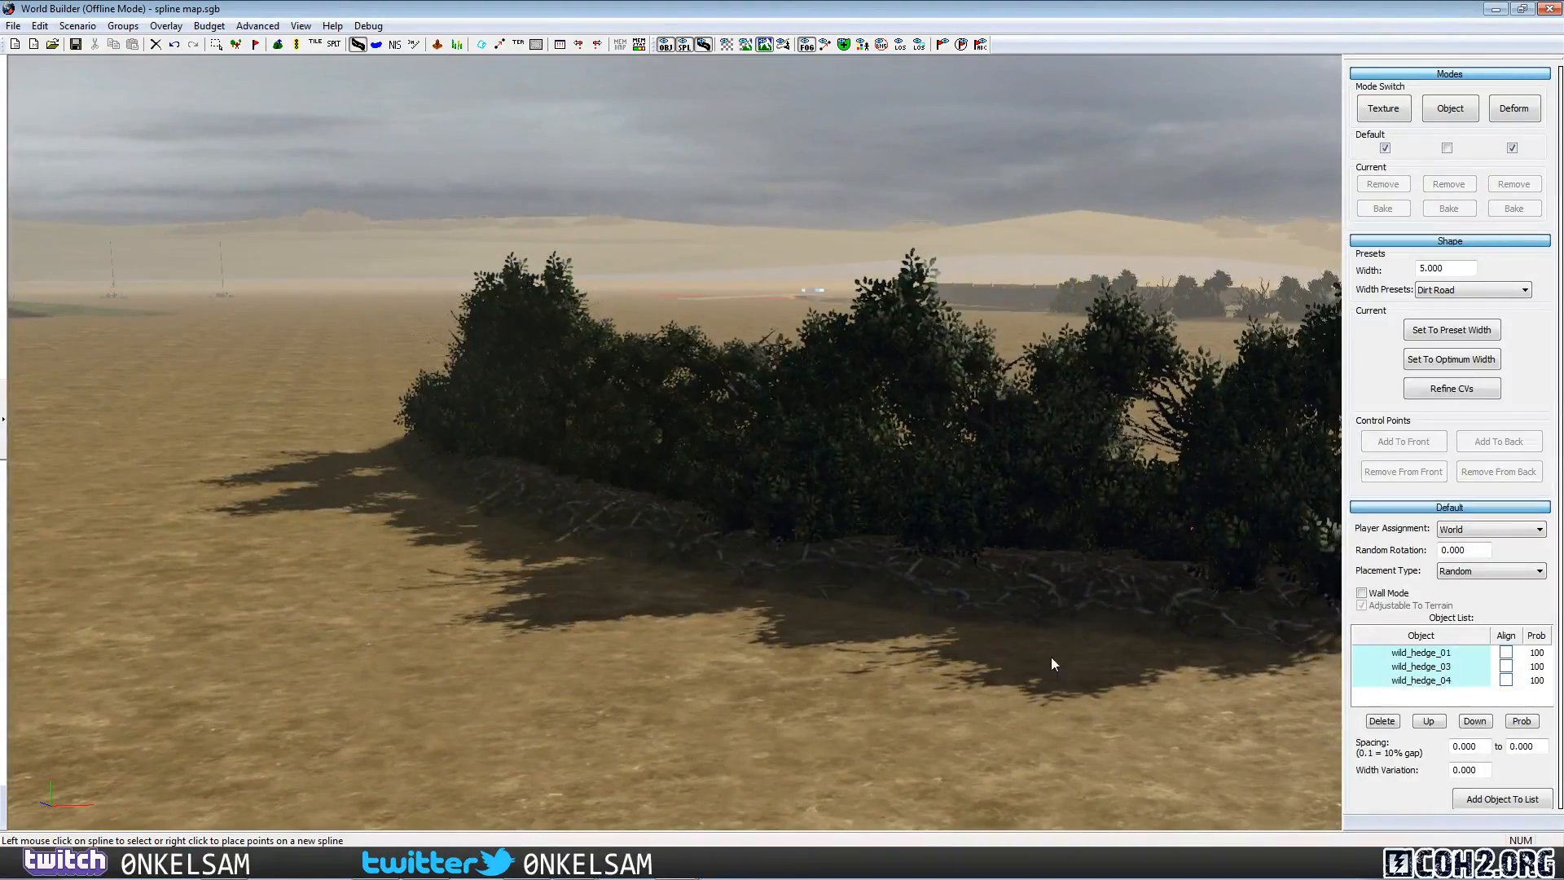
{"action": "scroll", "coordinate": [969, 633], "scroll_direction": "down", "scroll_amount": 5}
{"action": "left_click", "coordinate": [967, 637]}
{"action": "scroll", "coordinate": [976, 717], "scroll_direction": "down", "scroll_amount": 3}
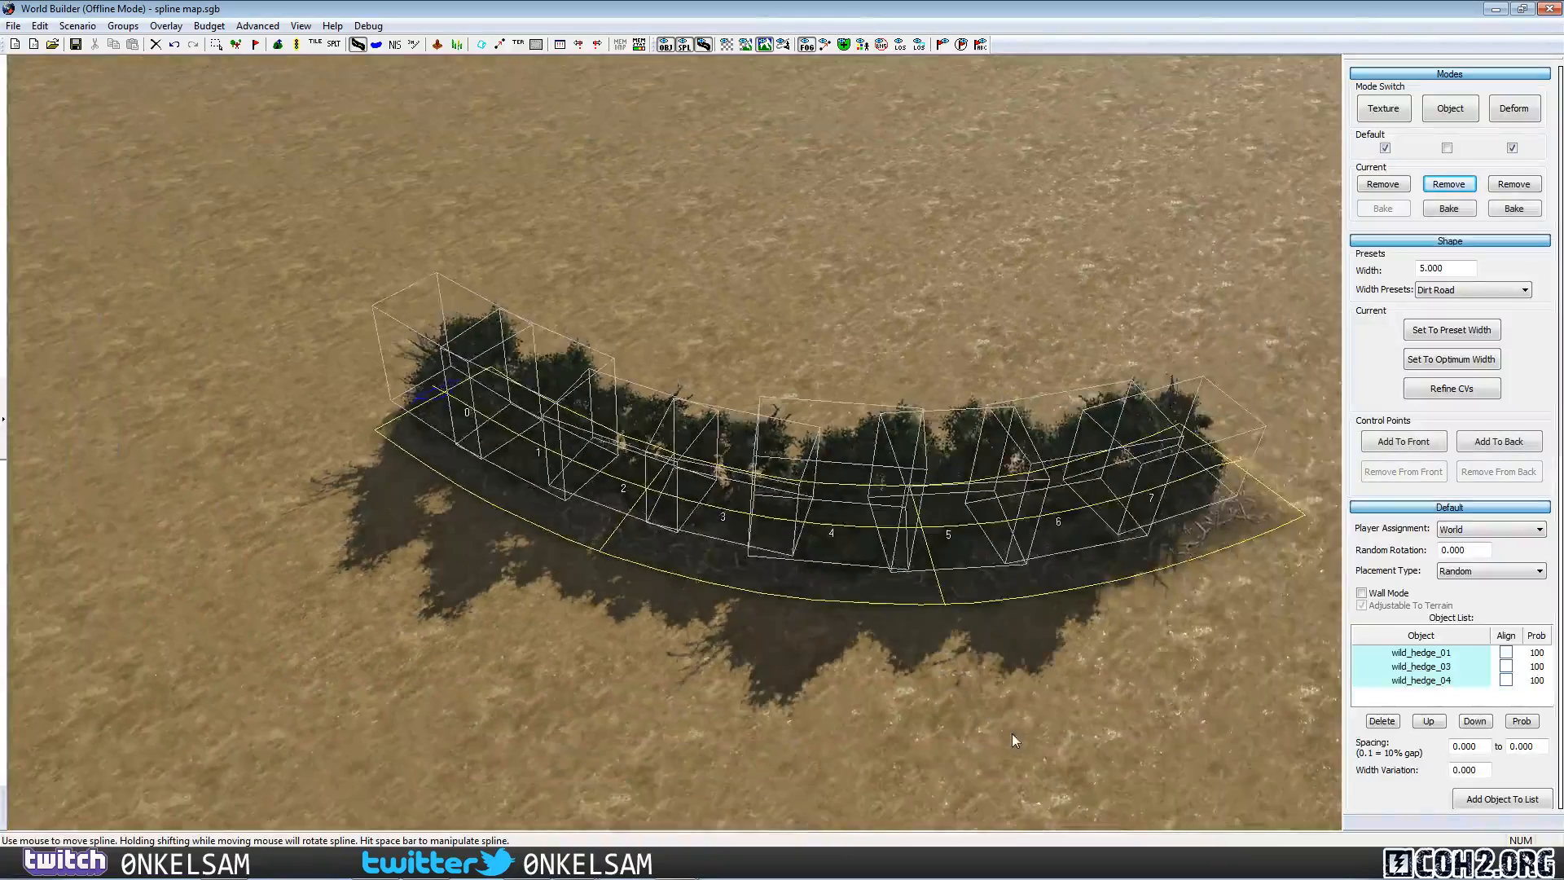
{"action": "left_click_drag", "start_coordinate": [913, 579], "coordinate": [949, 418]}
{"action": "left_click", "coordinate": [1037, 663]}
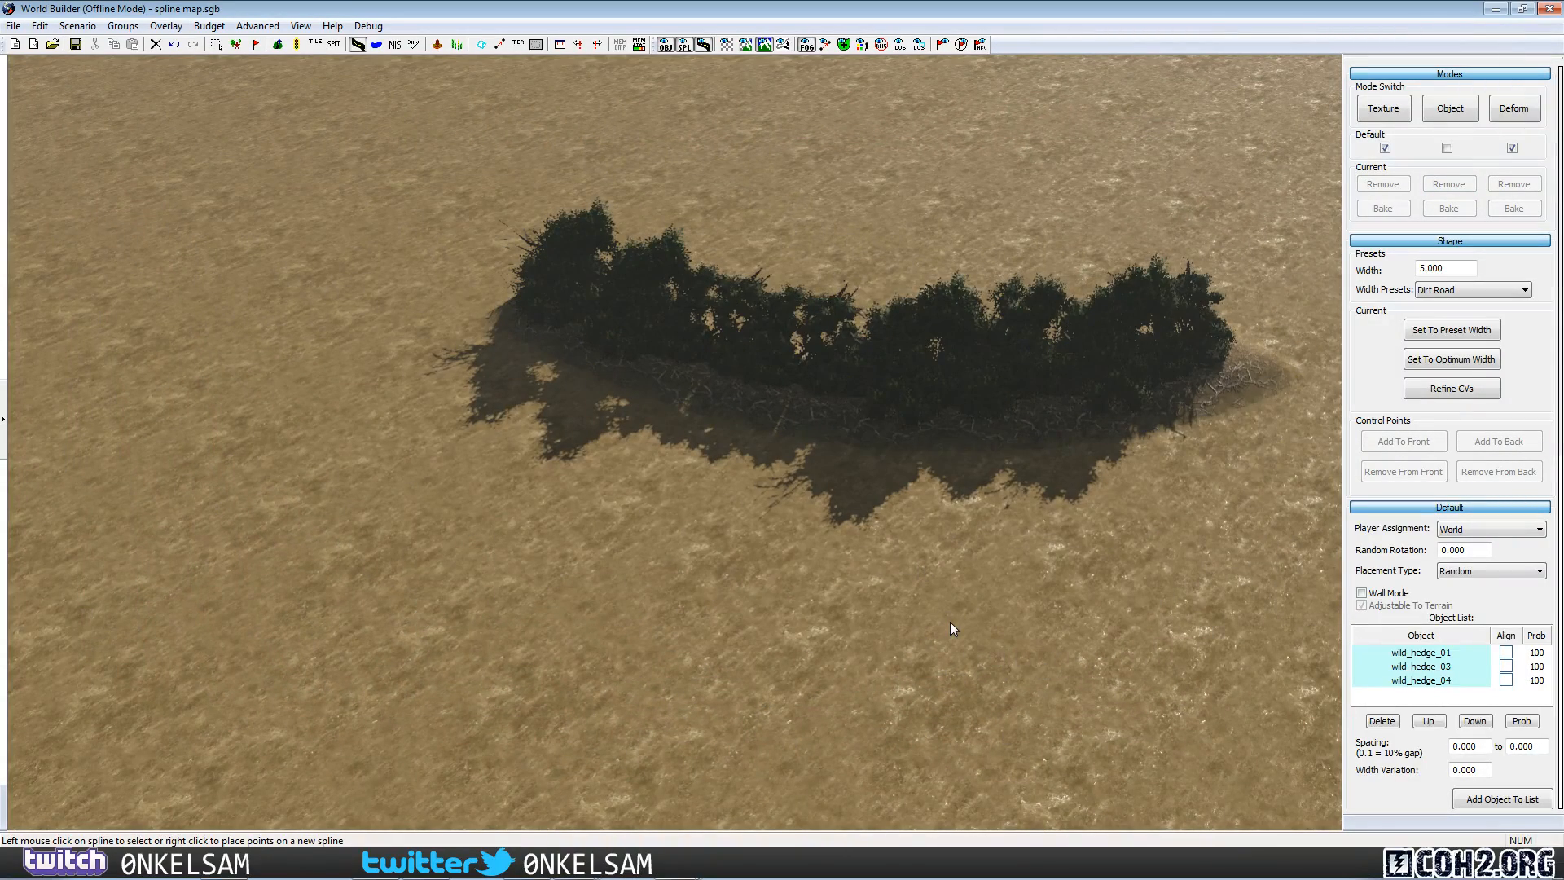
{"action": "left_click", "coordinate": [667, 387]}
{"action": "left_click", "coordinate": [938, 552]}
{"action": "left_click", "coordinate": [899, 406]}
{"action": "left_click", "coordinate": [1000, 579]}
{"action": "scroll", "coordinate": [710, 614], "scroll_direction": "down", "scroll_amount": 2}
{"action": "scroll", "coordinate": [698, 601], "scroll_direction": "down", "scroll_amount": 2}
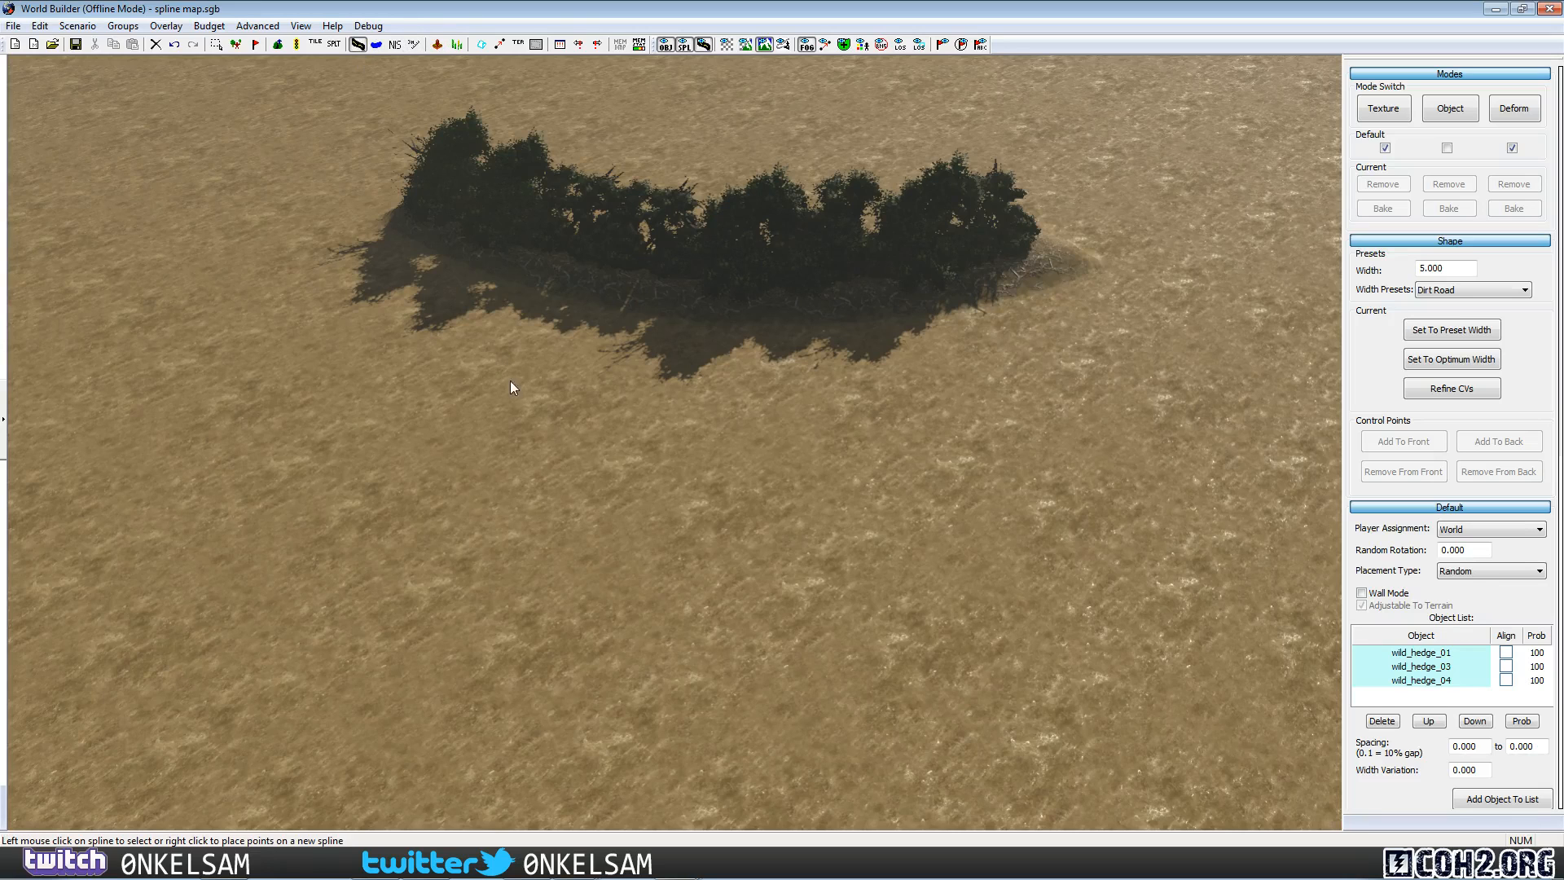
Turn off texture as a default, switch to deform mode, and set the default height to -2.000.
{"action": "left_click", "coordinate": [1385, 148]}
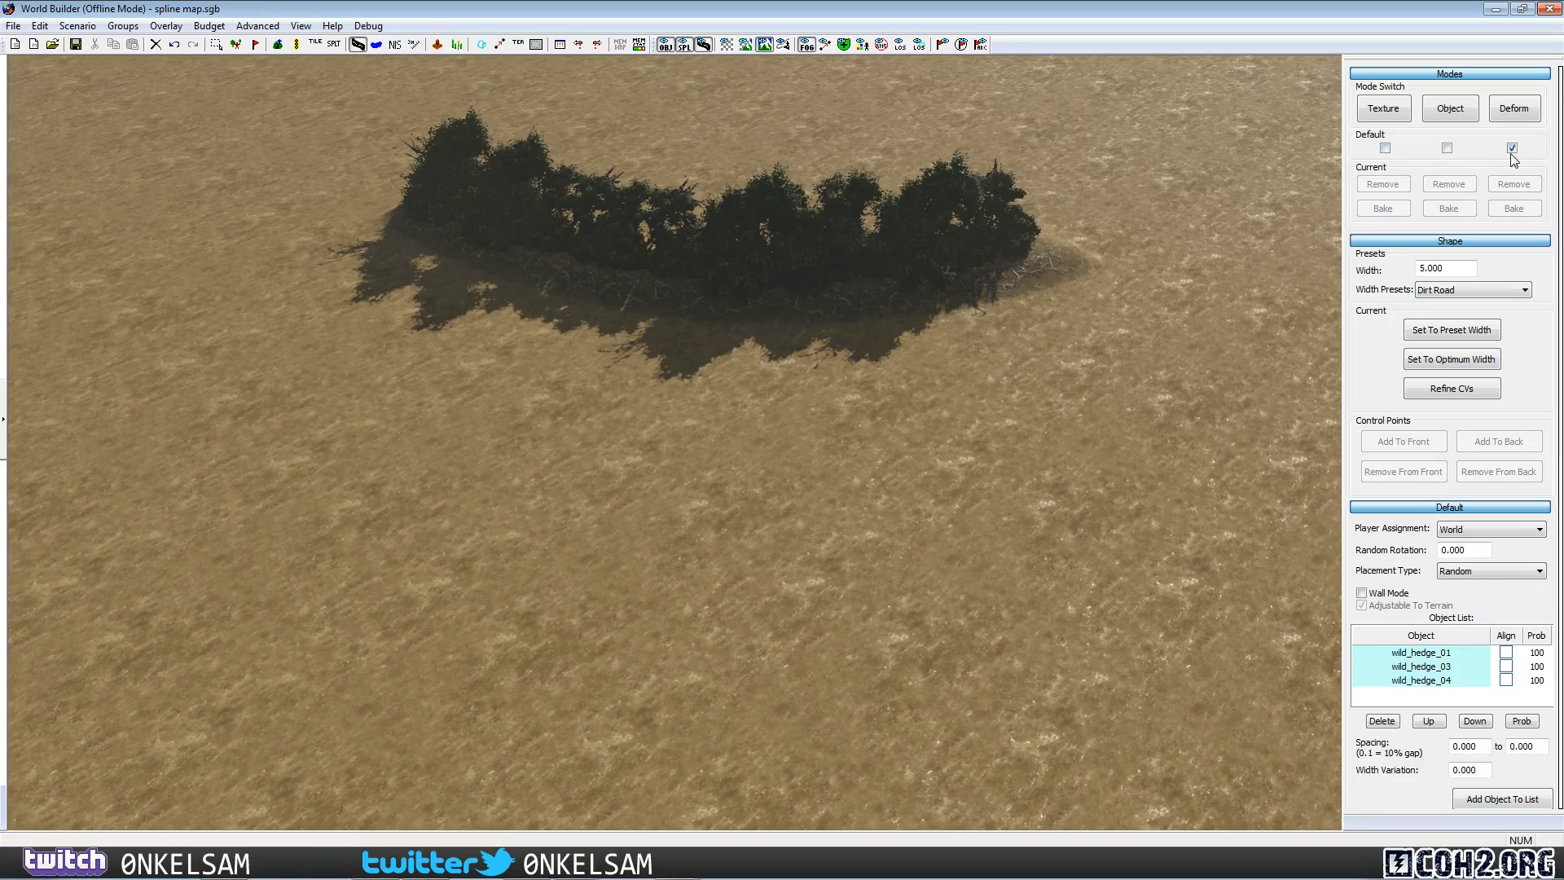
{"action": "left_click", "coordinate": [1517, 110]}
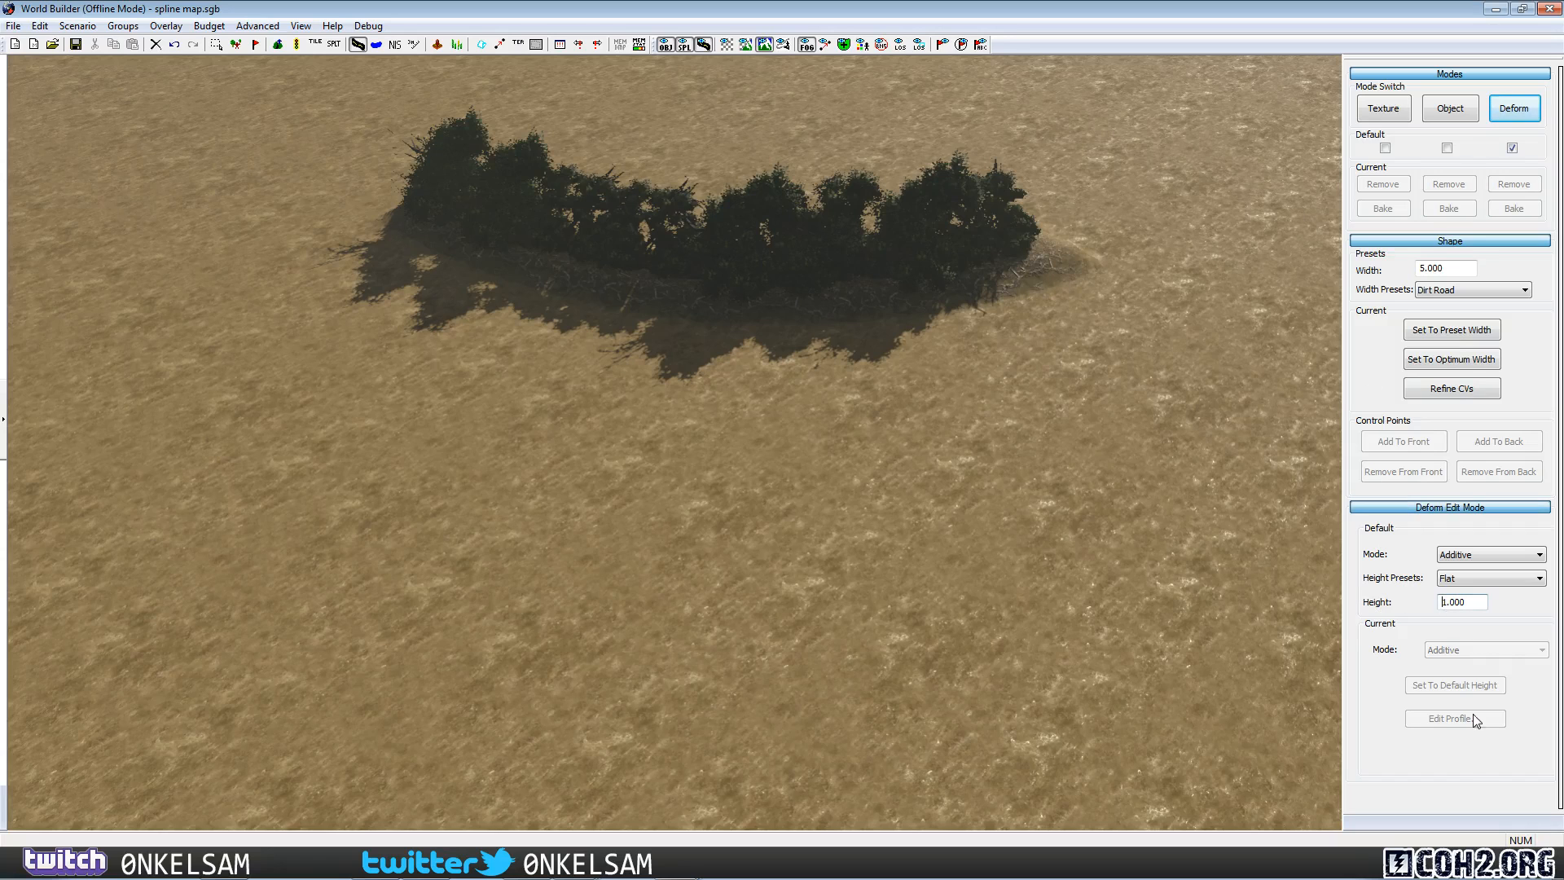
{"action": "type", "text": "-2"}
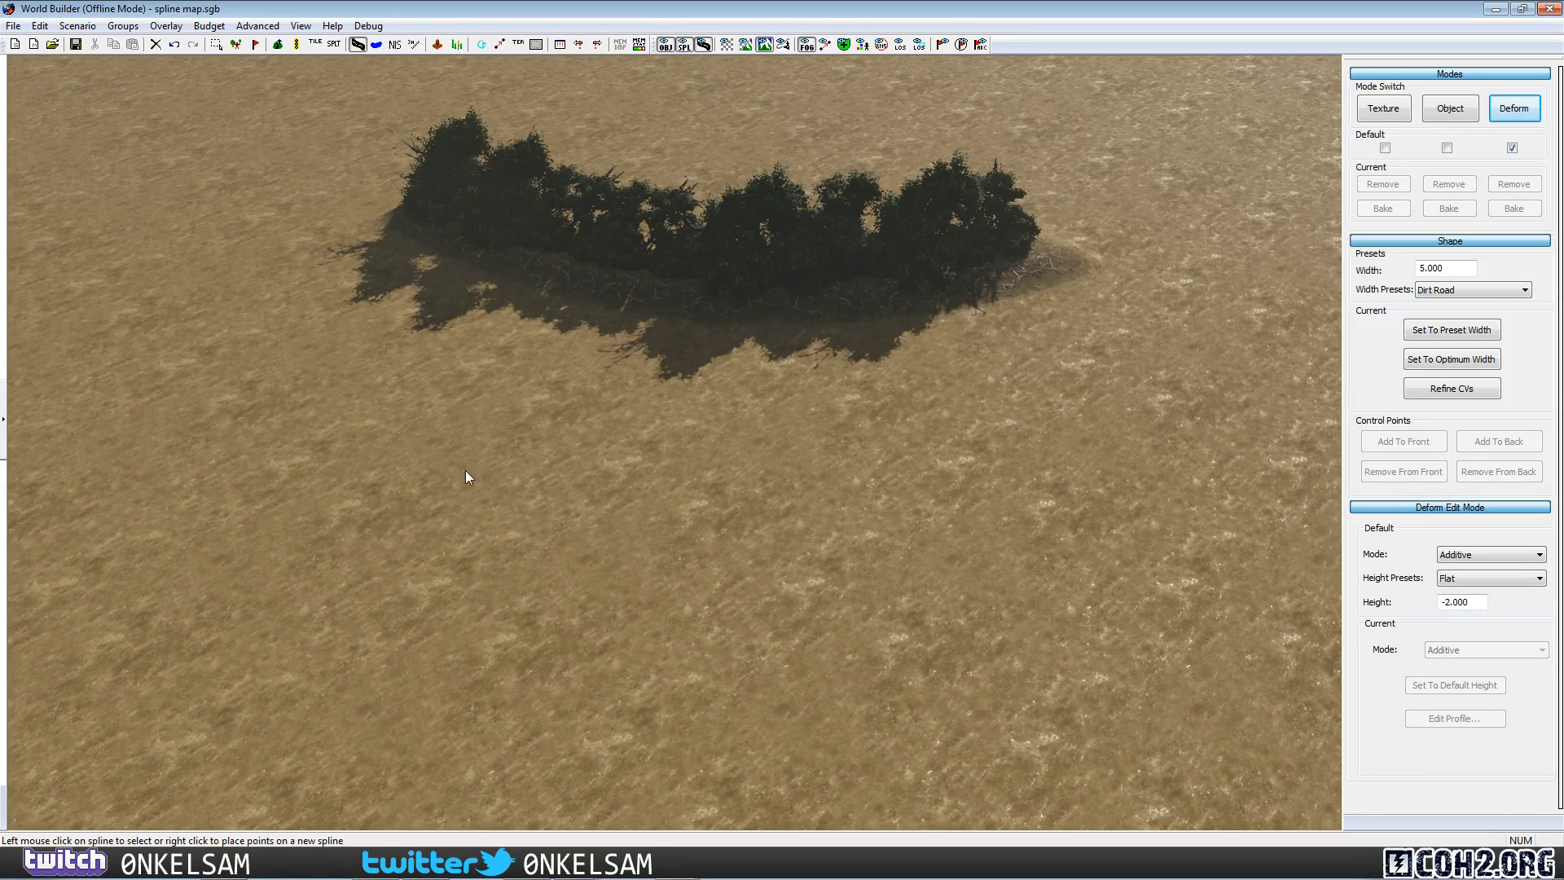
Draw a long curved deform spline in front of the hedgerow, select it, and set it to the default height.
{"action": "right_click", "coordinate": [168, 400]}
{"action": "right_click", "coordinate": [450, 618]}
{"action": "right_click", "coordinate": [794, 701]}
{"action": "right_click", "coordinate": [1188, 671]}
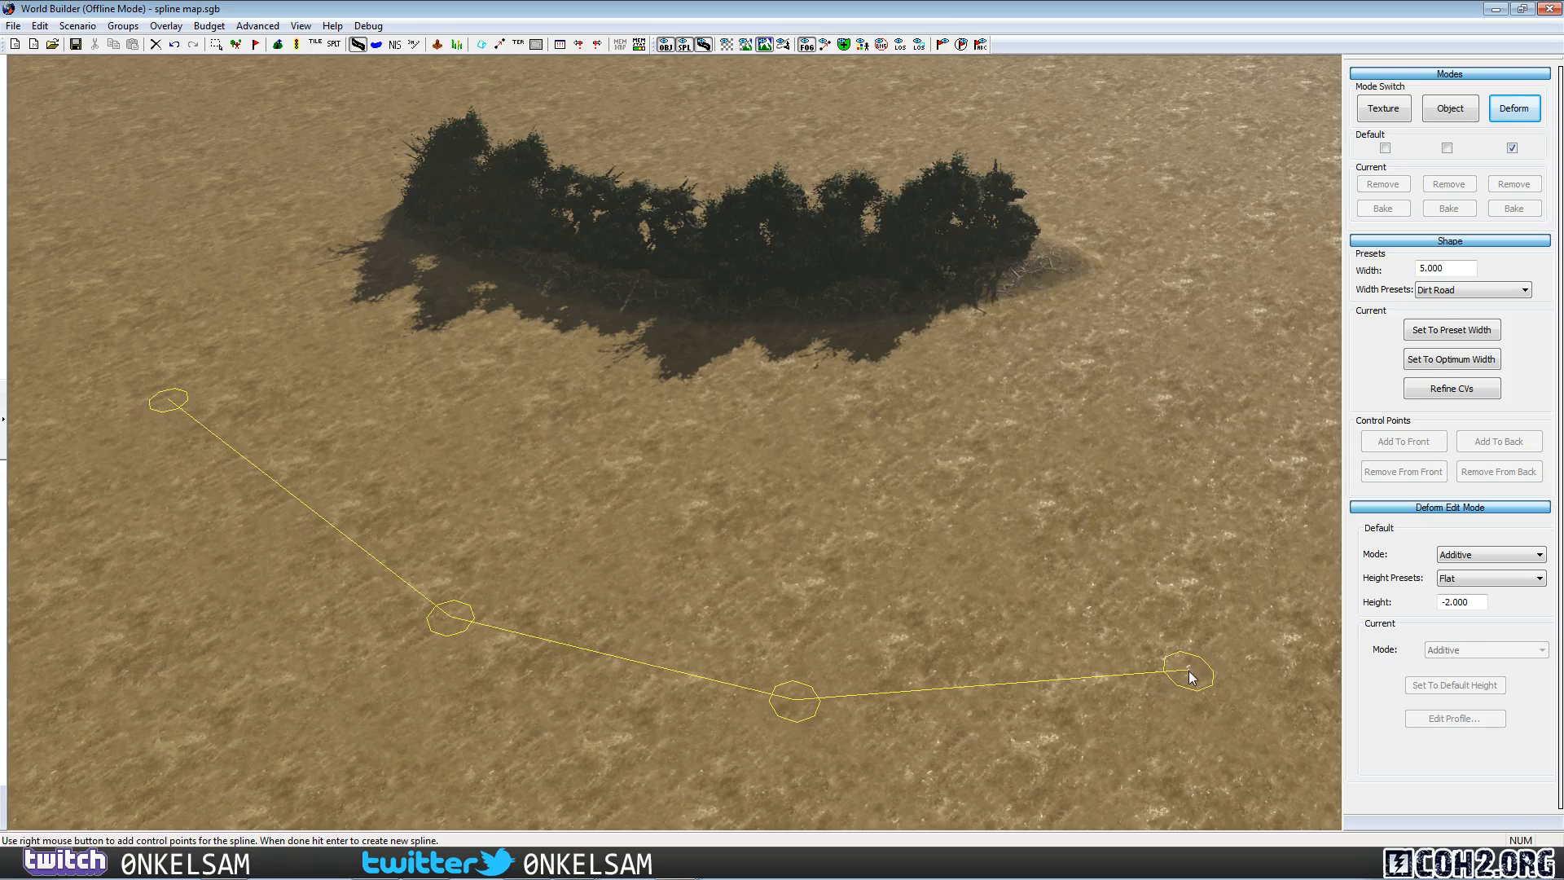
{"action": "key", "text": "Return"}
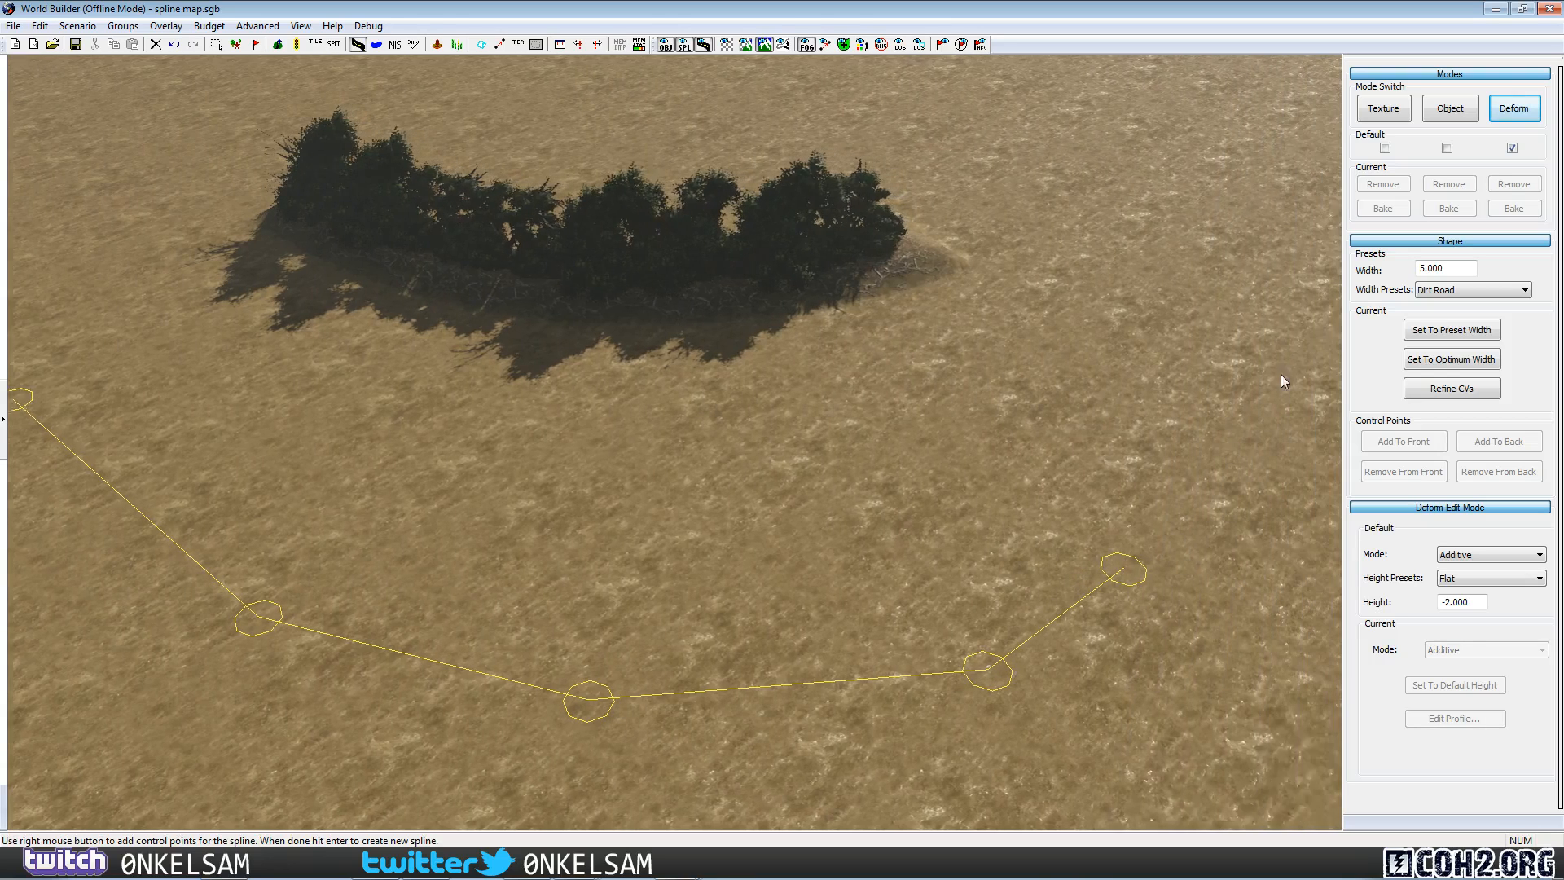
{"action": "left_click", "coordinate": [935, 677]}
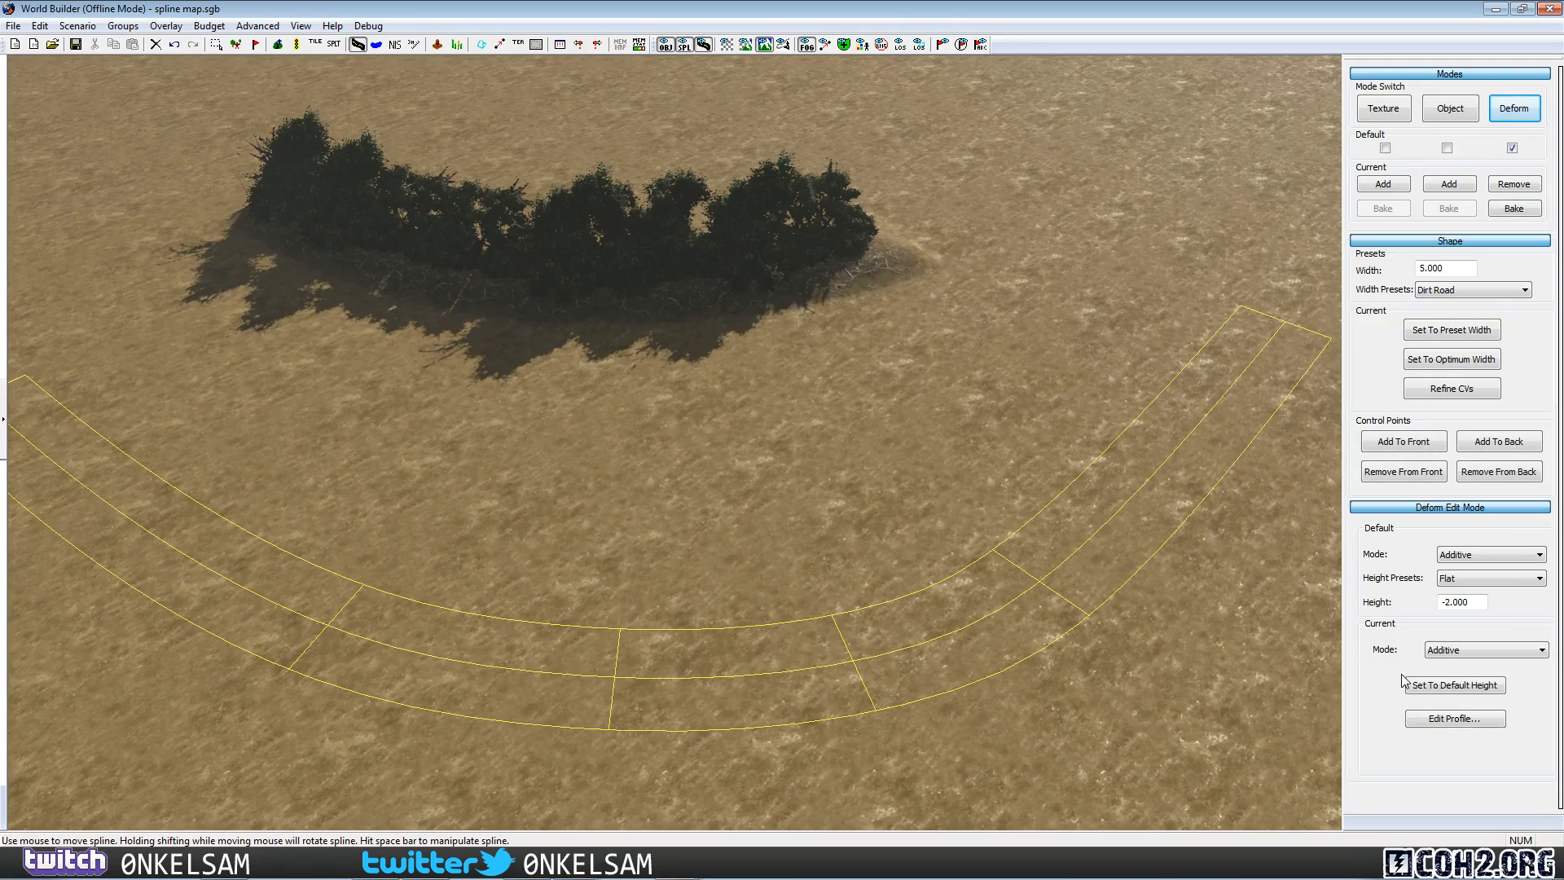
{"action": "left_click", "coordinate": [1437, 688]}
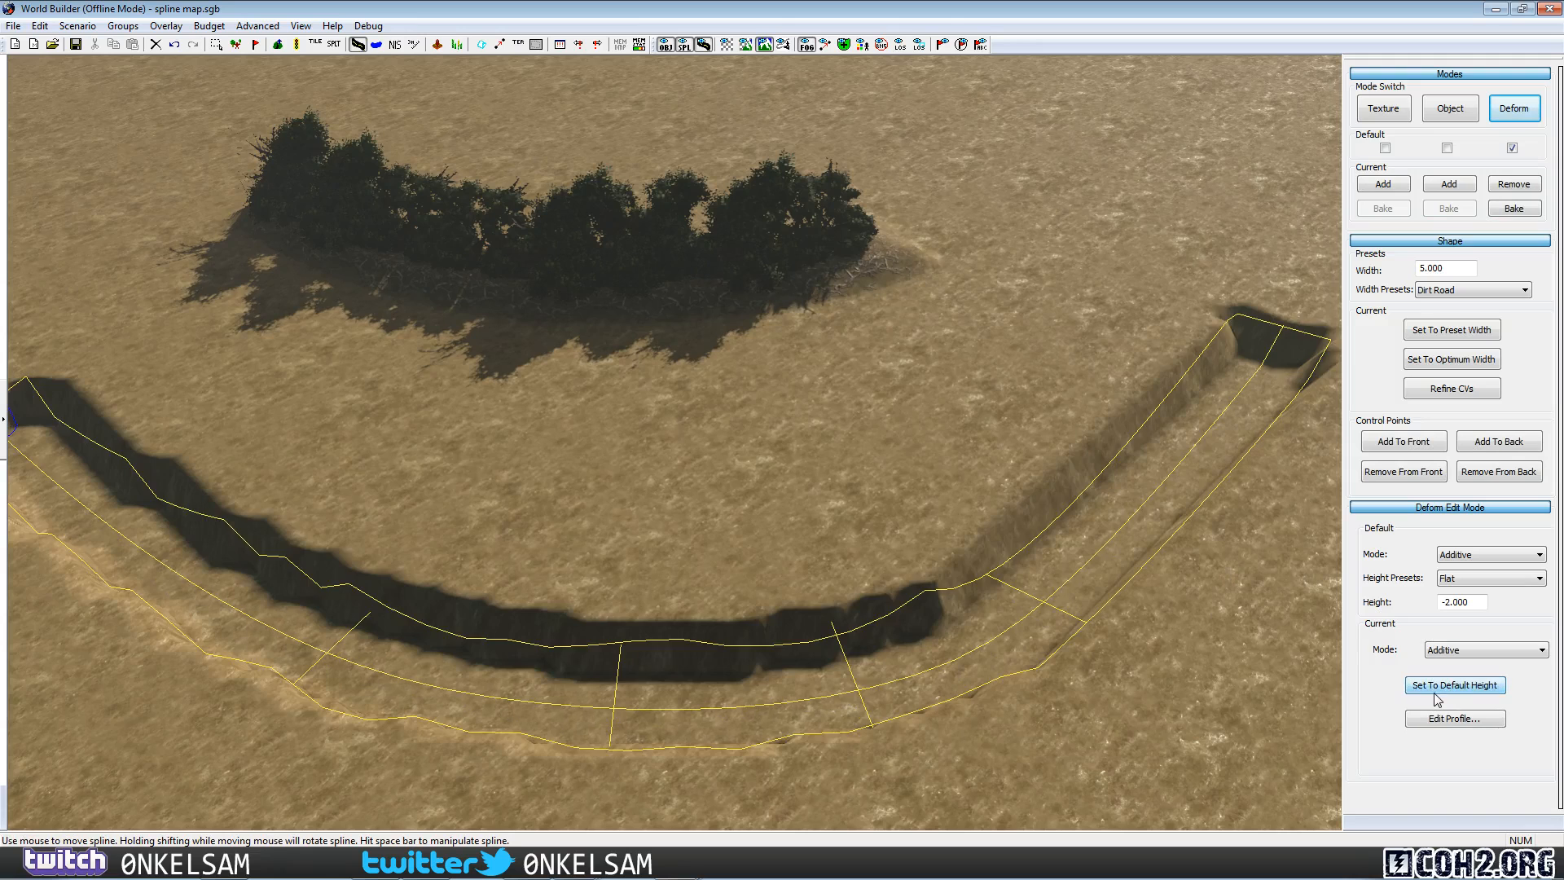
Inspect the trench, open the cross-section profile of its spline, and add two inner points, one near each end of the curve.
{"action": "left_click", "coordinate": [1184, 741]}
{"action": "middle_click_drag", "start_coordinate": [913, 675], "coordinate": [1005, 586]}
{"action": "left_click", "coordinate": [824, 567]}
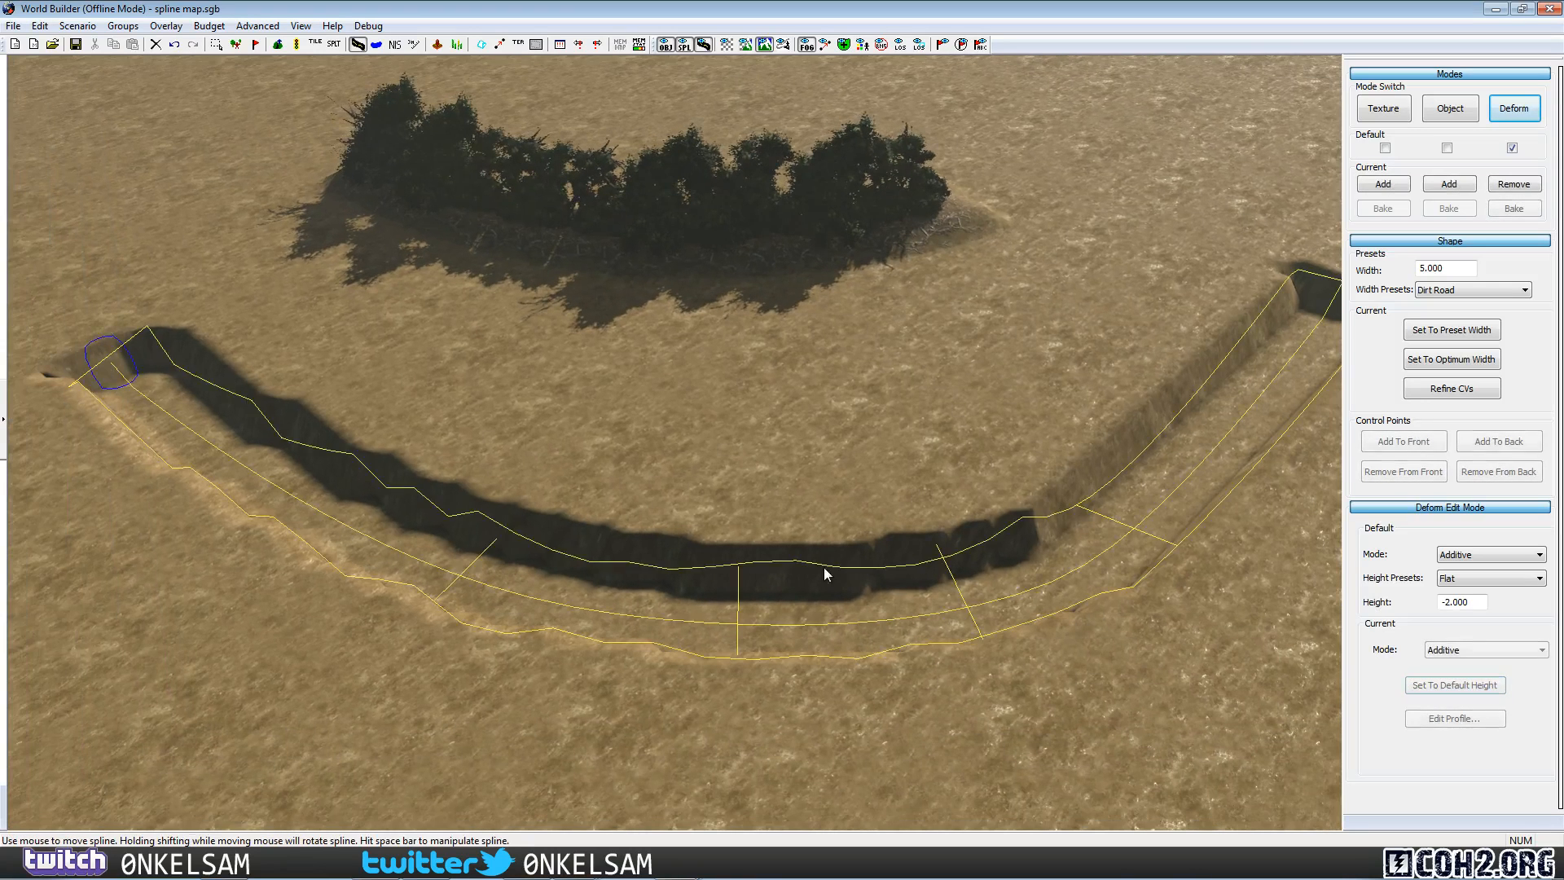
{"action": "left_click", "coordinate": [937, 424]}
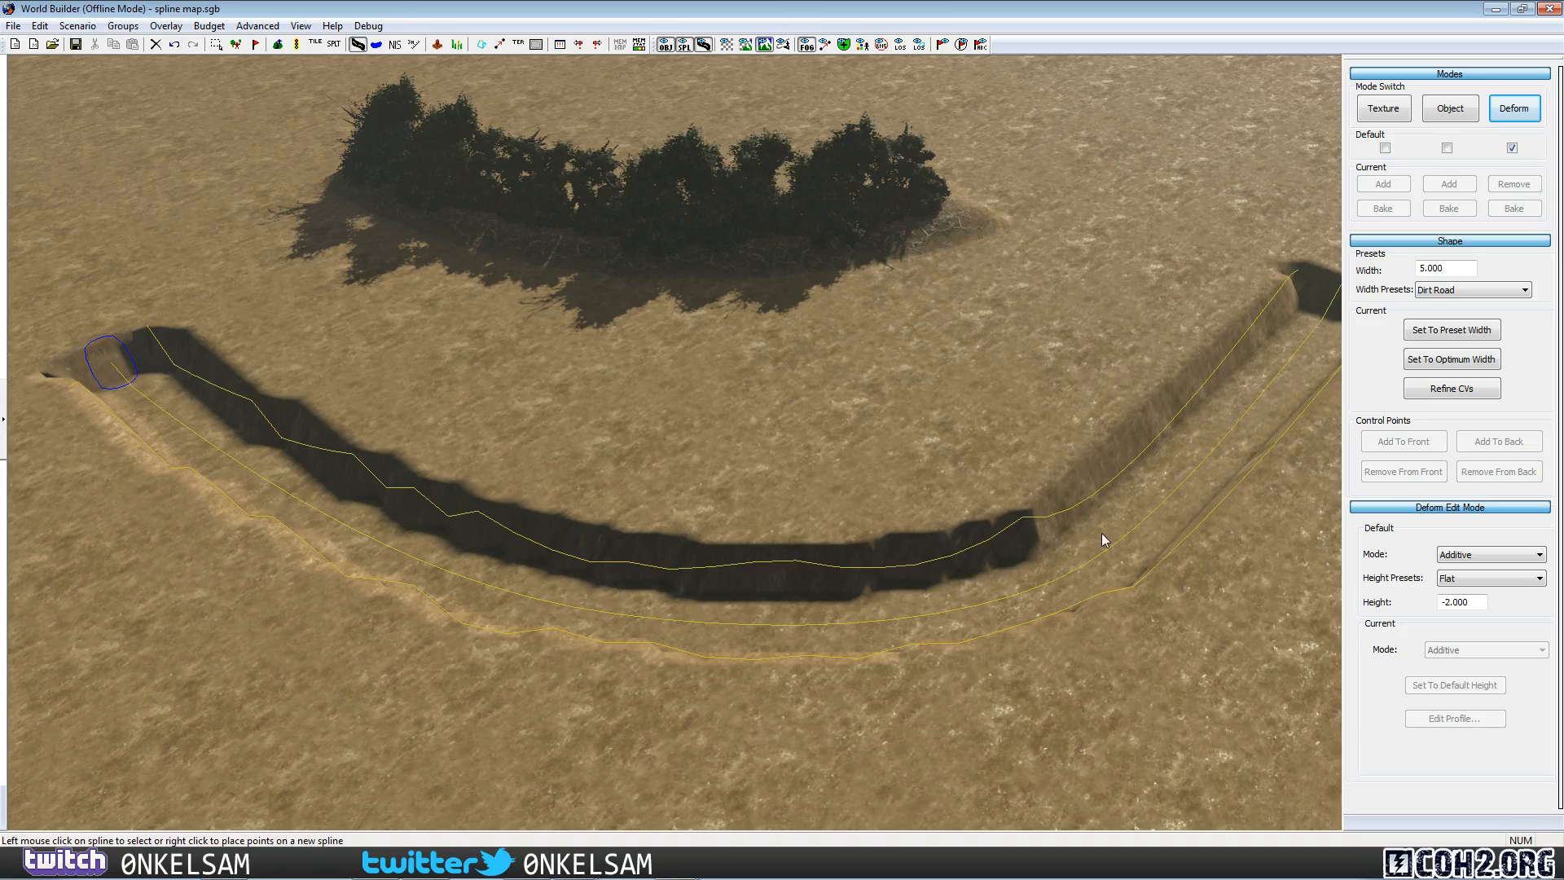
{"action": "left_click", "coordinate": [999, 580]}
{"action": "left_click", "coordinate": [1444, 720]}
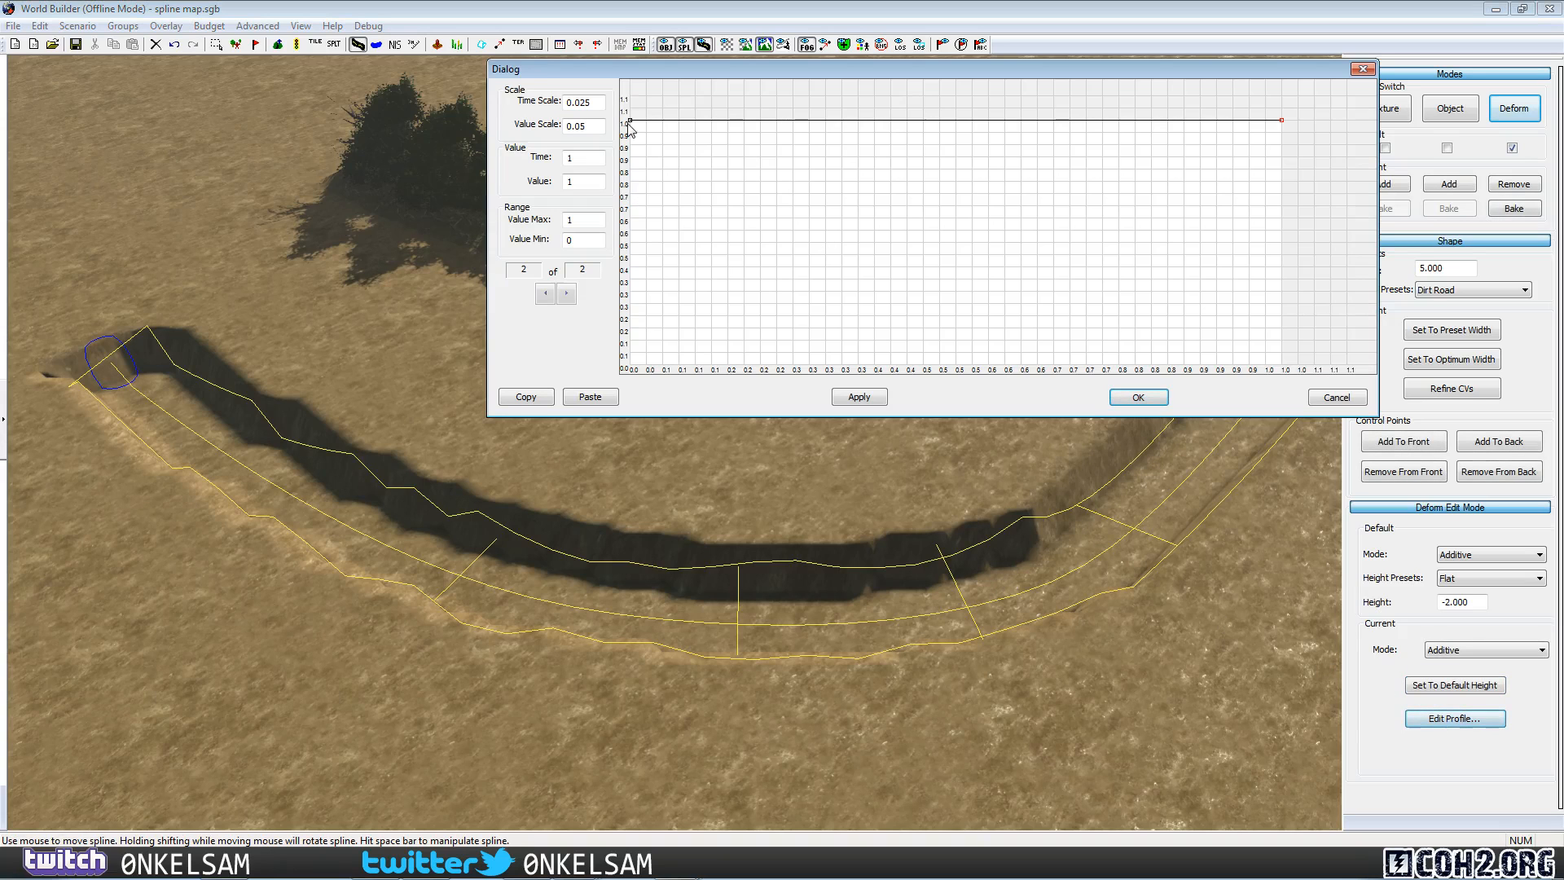
{"action": "left_click", "coordinate": [744, 120]}
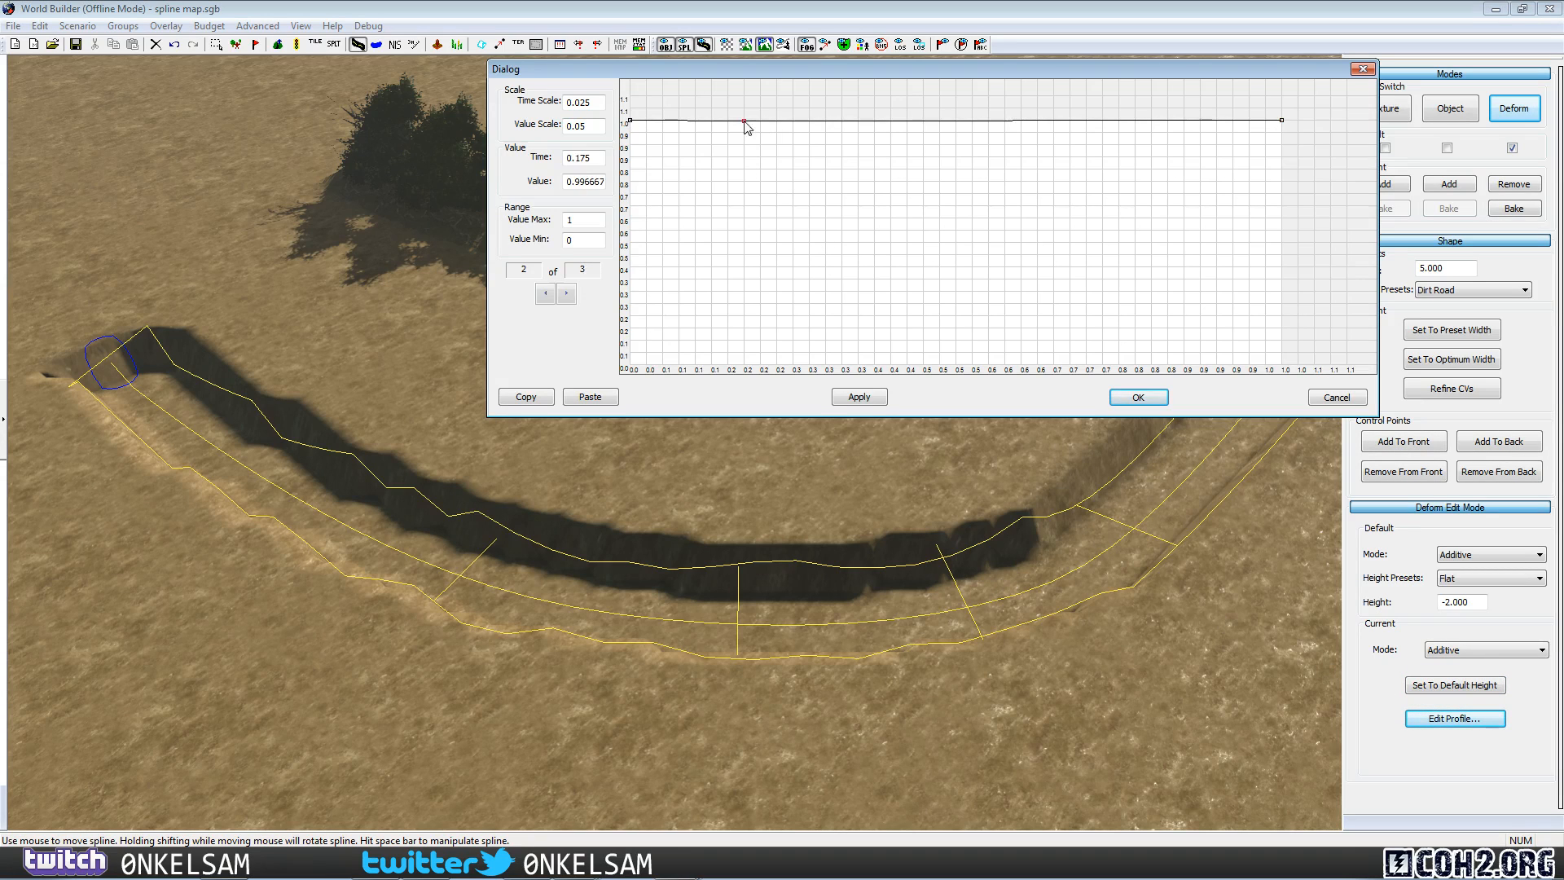
{"action": "left_click", "coordinate": [1167, 122]}
Shape the profile as a trapezoid, with inner points near 0.18 and 0.81 at value 1 and end points at 0, and apply it.
{"action": "left_click_drag", "start_coordinate": [743, 121], "coordinate": [765, 363]}
{"action": "left_click_drag", "start_coordinate": [1168, 122], "coordinate": [1161, 399]}
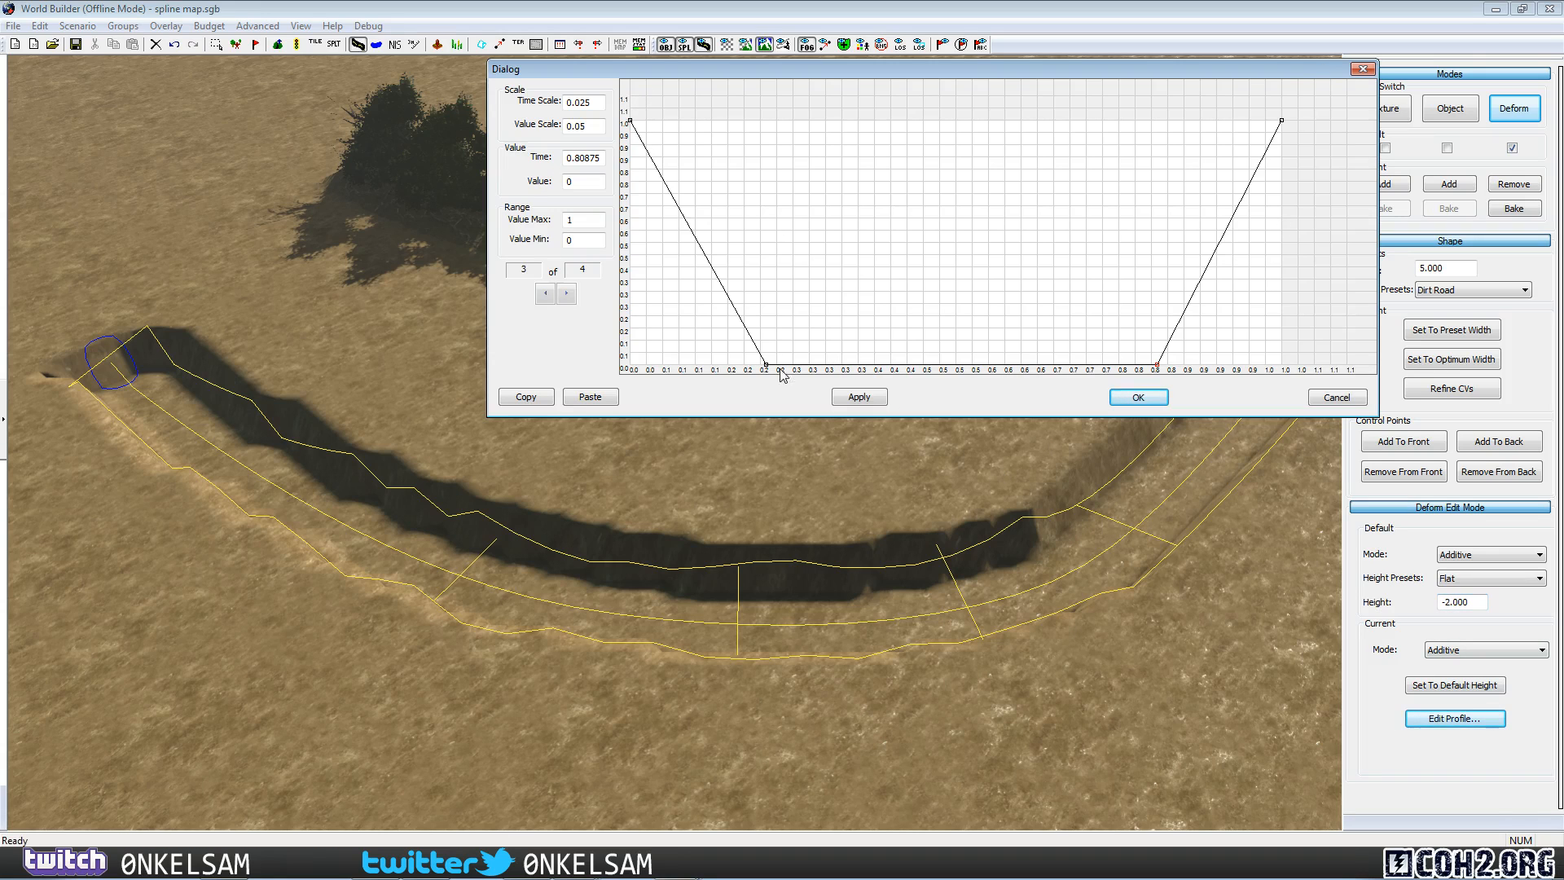
{"action": "left_click_drag", "start_coordinate": [765, 365], "coordinate": [751, 99]}
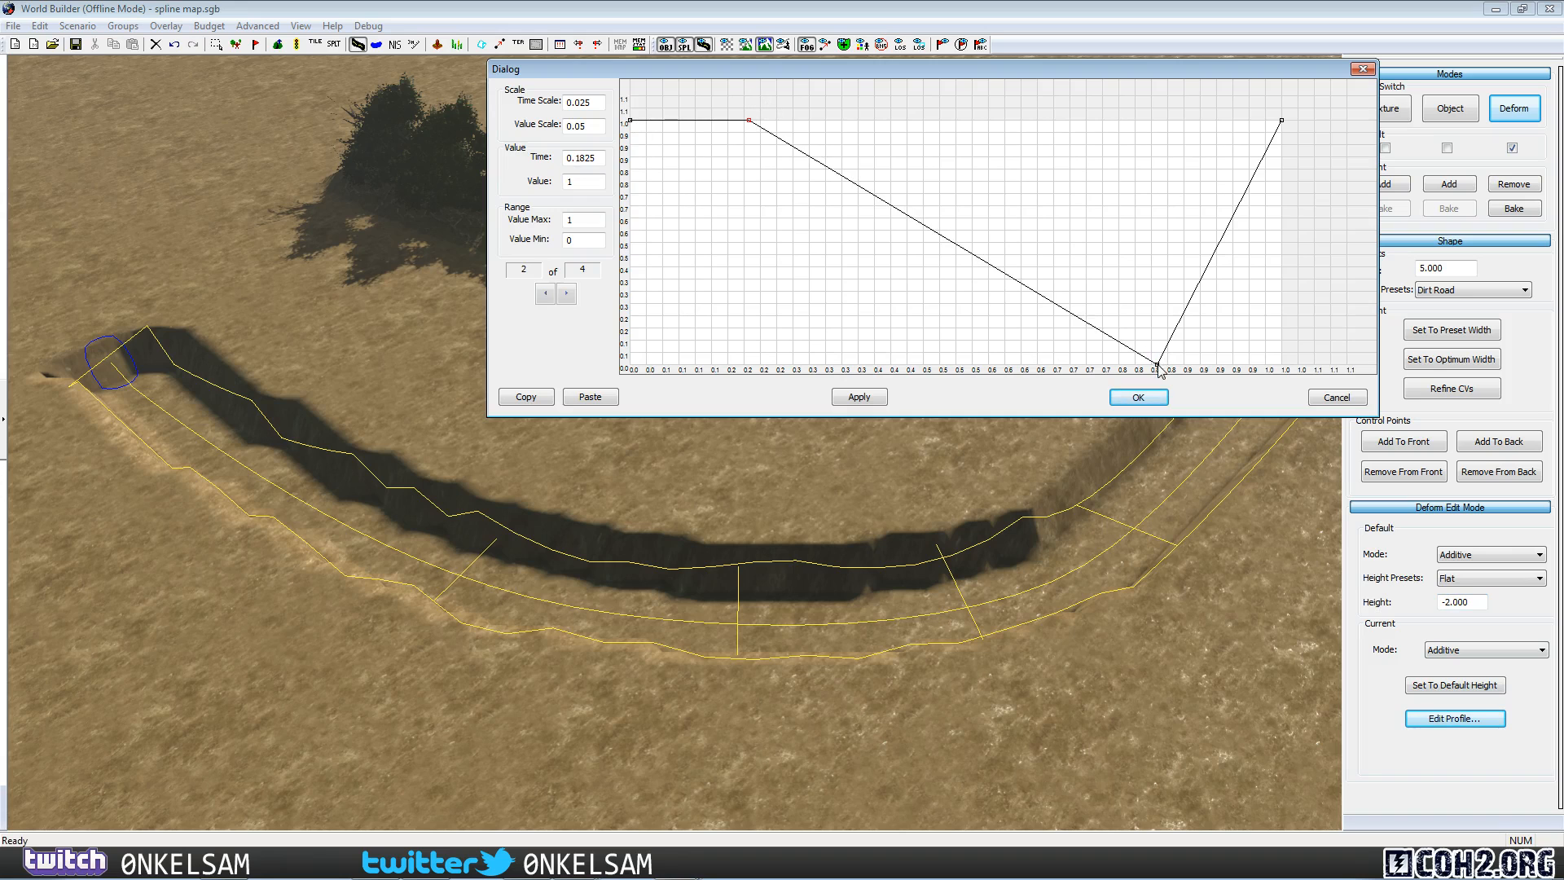
{"action": "left_click_drag", "start_coordinate": [1157, 365], "coordinate": [1158, 122]}
{"action": "left_click_drag", "start_coordinate": [1284, 121], "coordinate": [1285, 366]}
{"action": "left_click", "coordinate": [631, 123]}
{"action": "left_click_drag", "start_coordinate": [631, 123], "coordinate": [631, 366]}
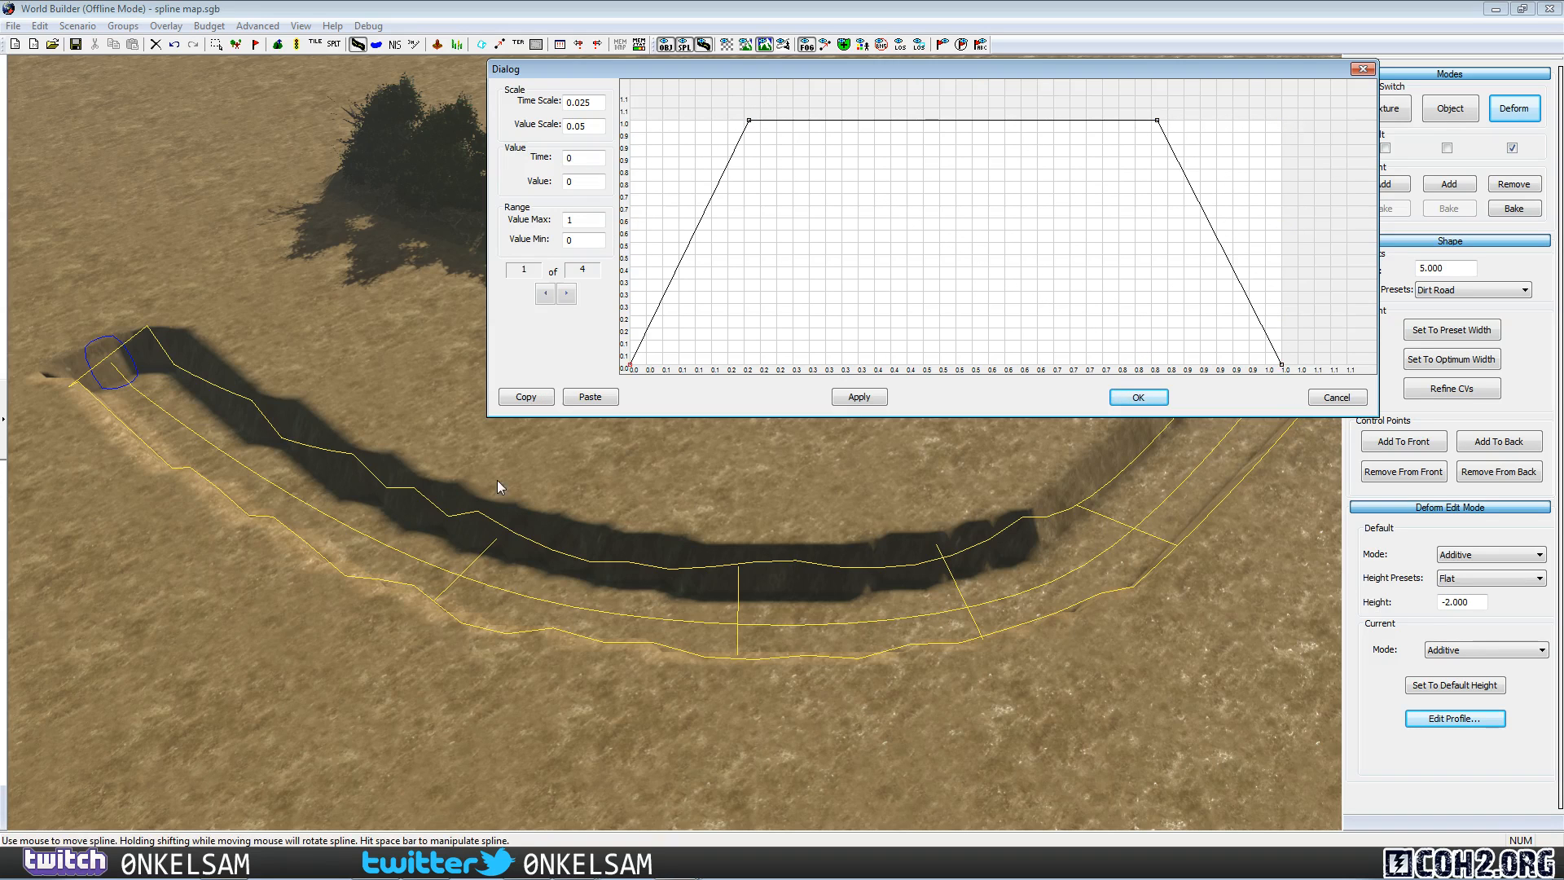
{"action": "left_click", "coordinate": [861, 399]}
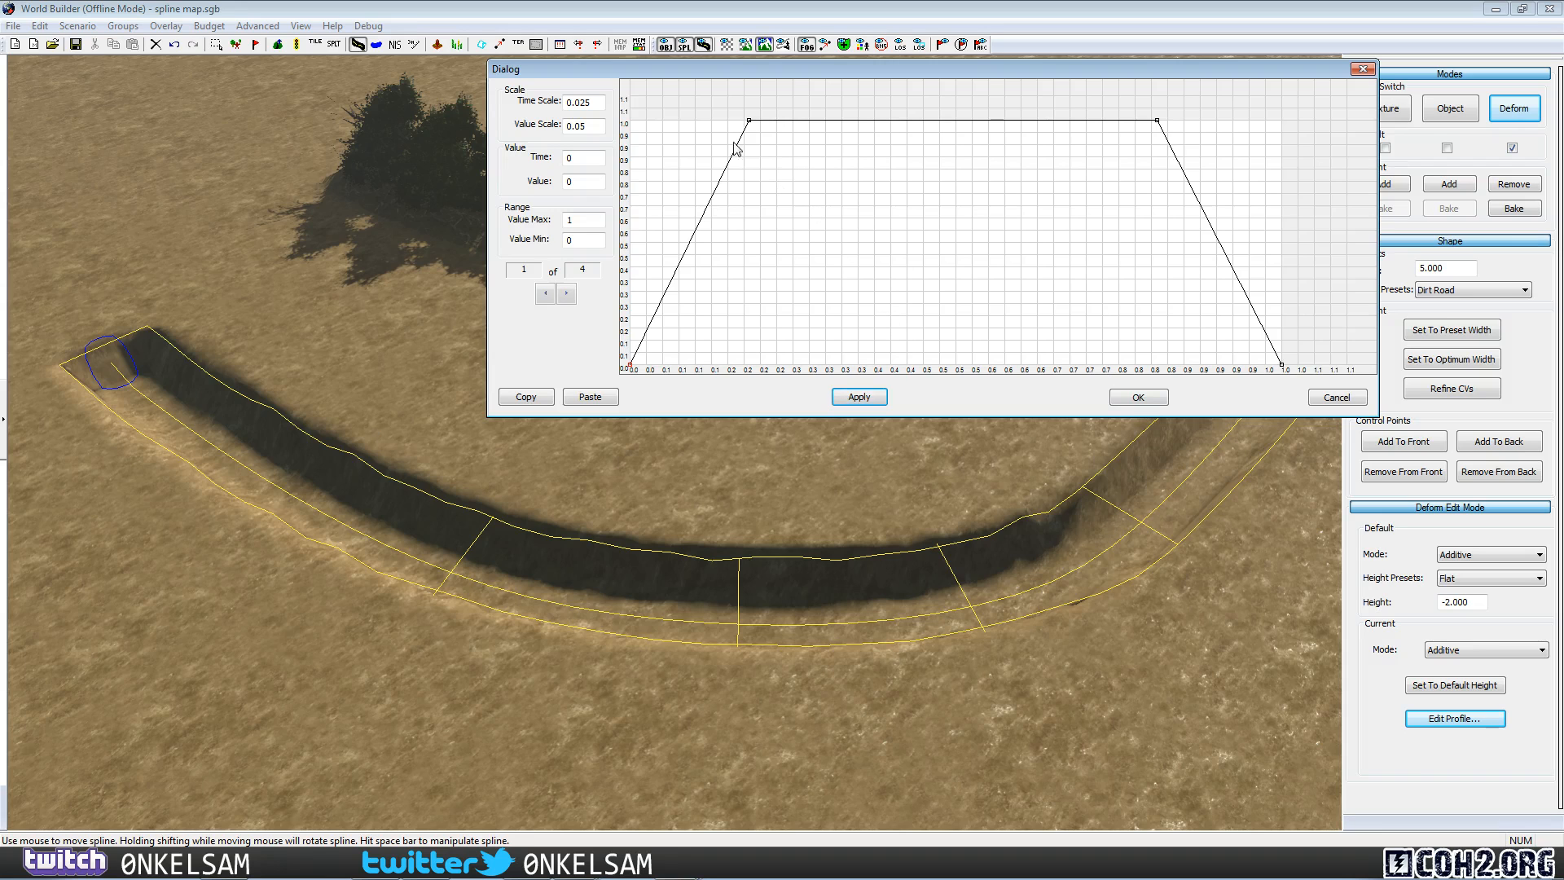
Invert the profile by lowering both inner points to 0 and raising both end points to 1, and apply and accept it.
{"action": "left_click_drag", "start_coordinate": [750, 121], "coordinate": [737, 394]}
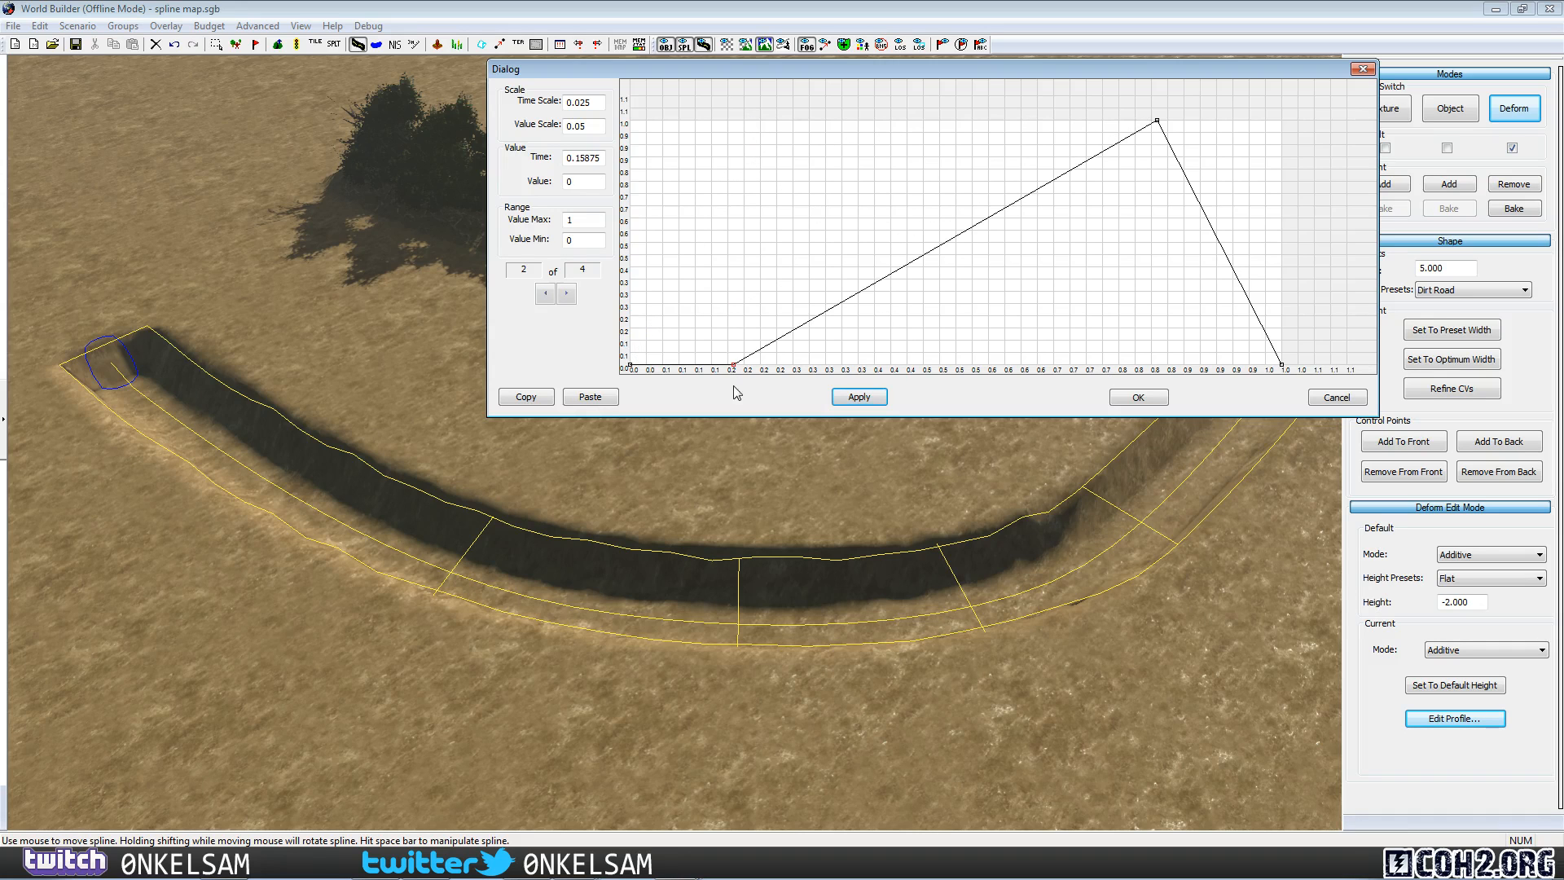
{"action": "left_click_drag", "start_coordinate": [632, 368], "coordinate": [631, 165]}
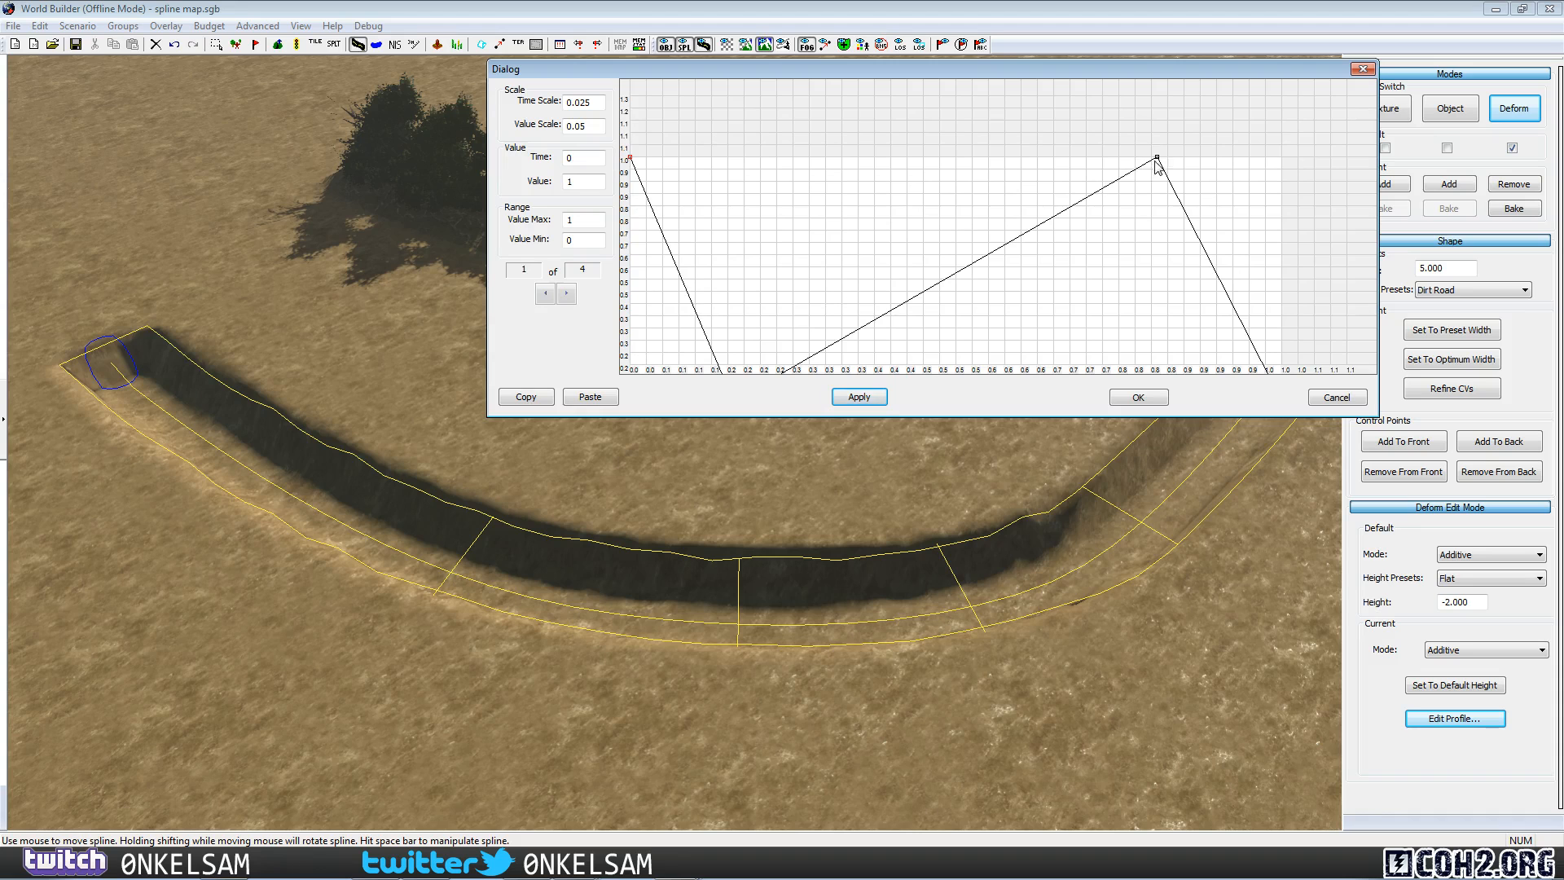
{"action": "left_click_drag", "start_coordinate": [1157, 159], "coordinate": [1161, 384]}
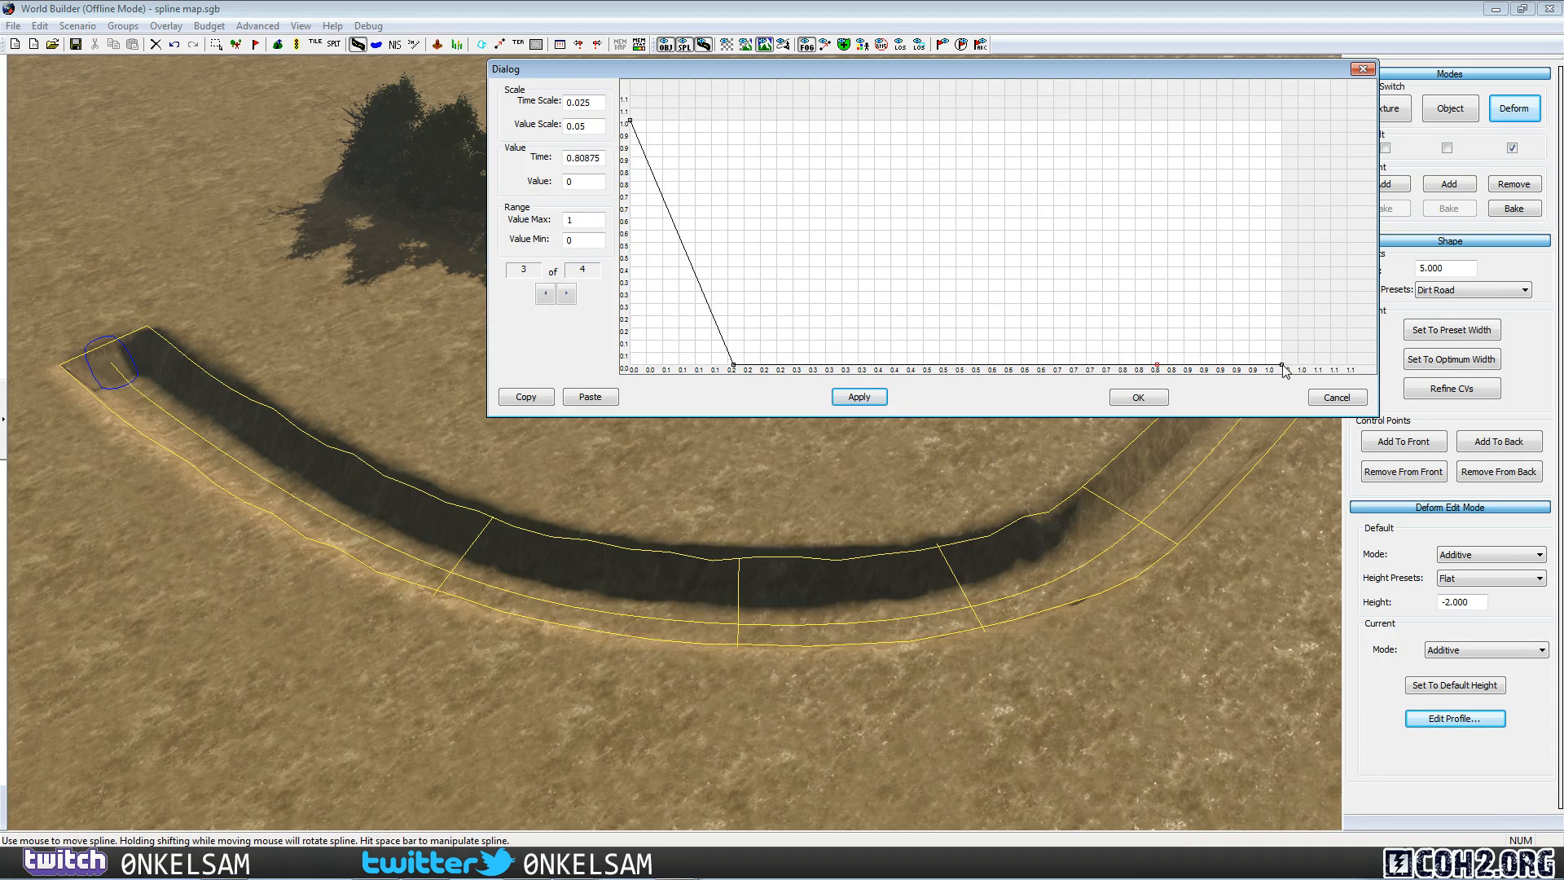
{"action": "left_click_drag", "start_coordinate": [1284, 371], "coordinate": [1299, 133]}
{"action": "left_click", "coordinate": [859, 395]}
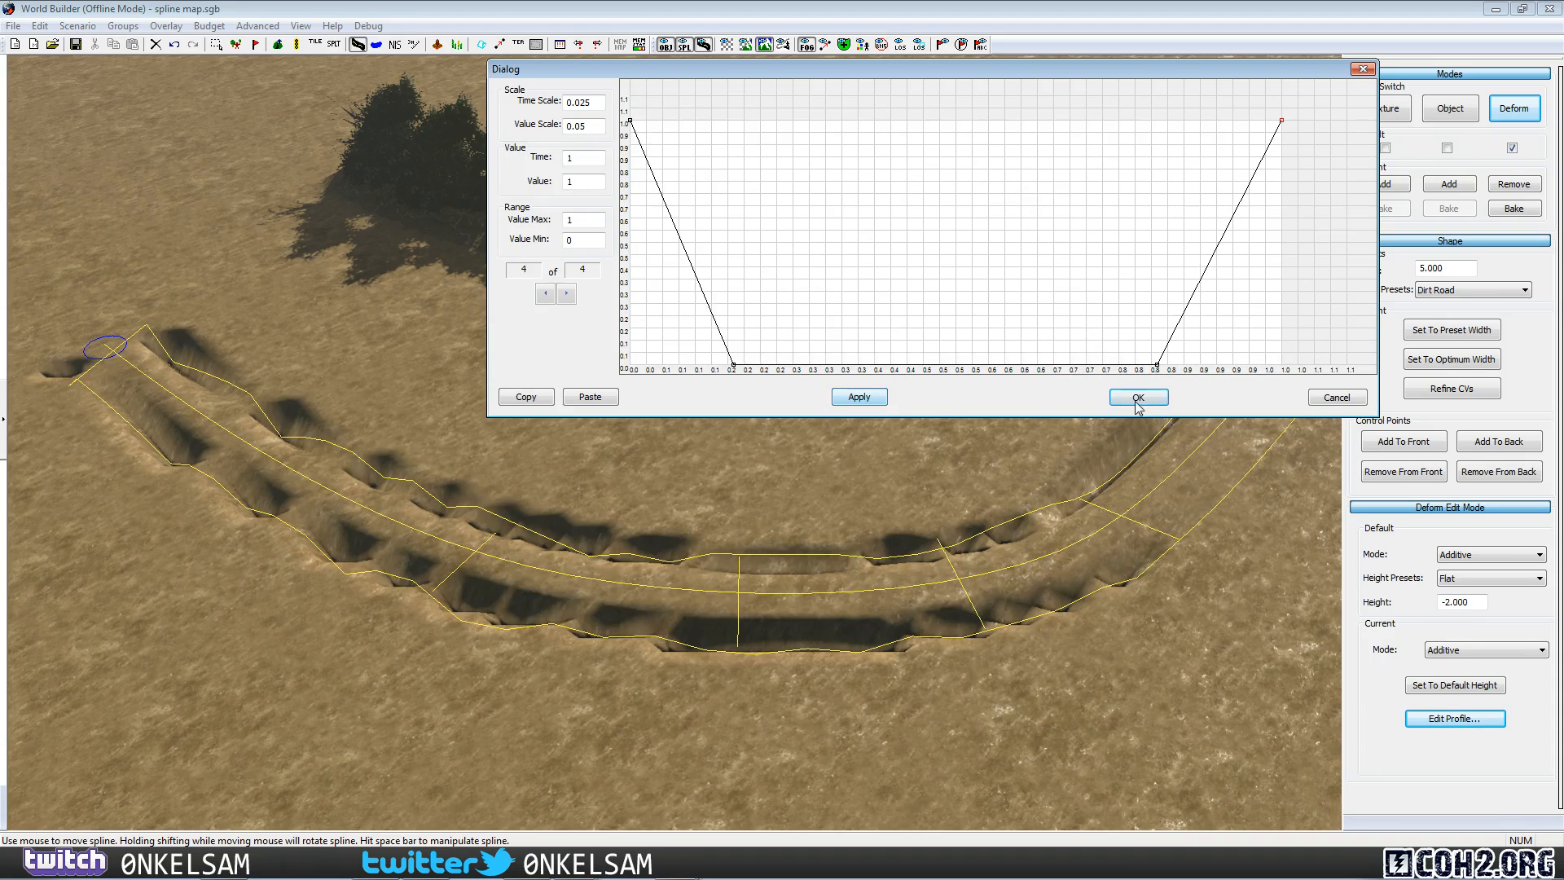
{"action": "left_click", "coordinate": [1137, 398]}
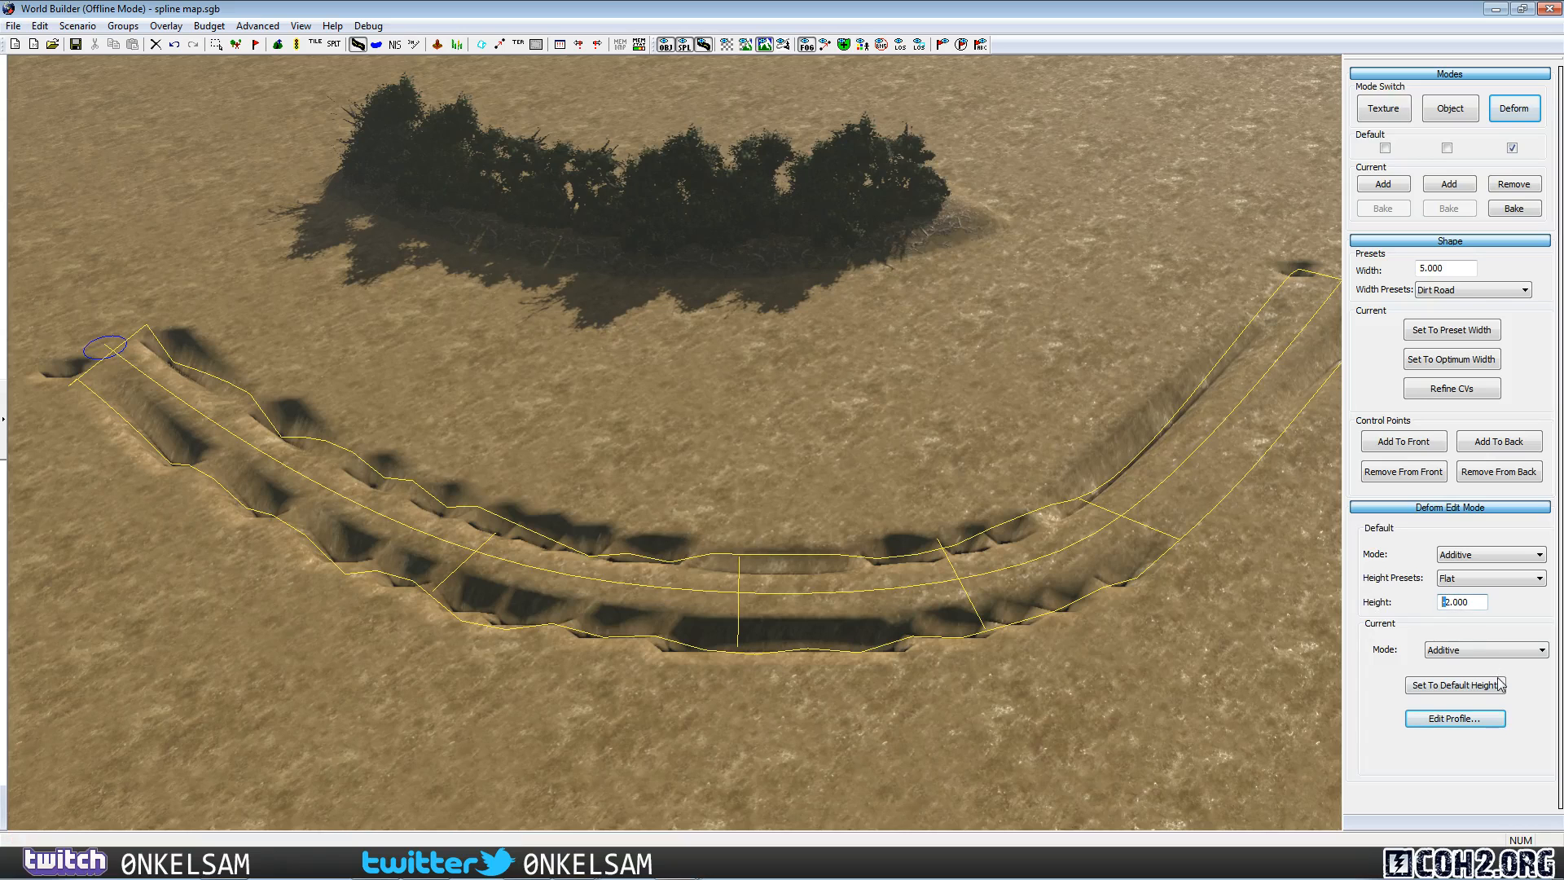
Set the default height to 2.000, apply it to the current spline, and check the terrain with the spline deselected and reselected.
{"action": "left_click", "coordinate": [1472, 686]}
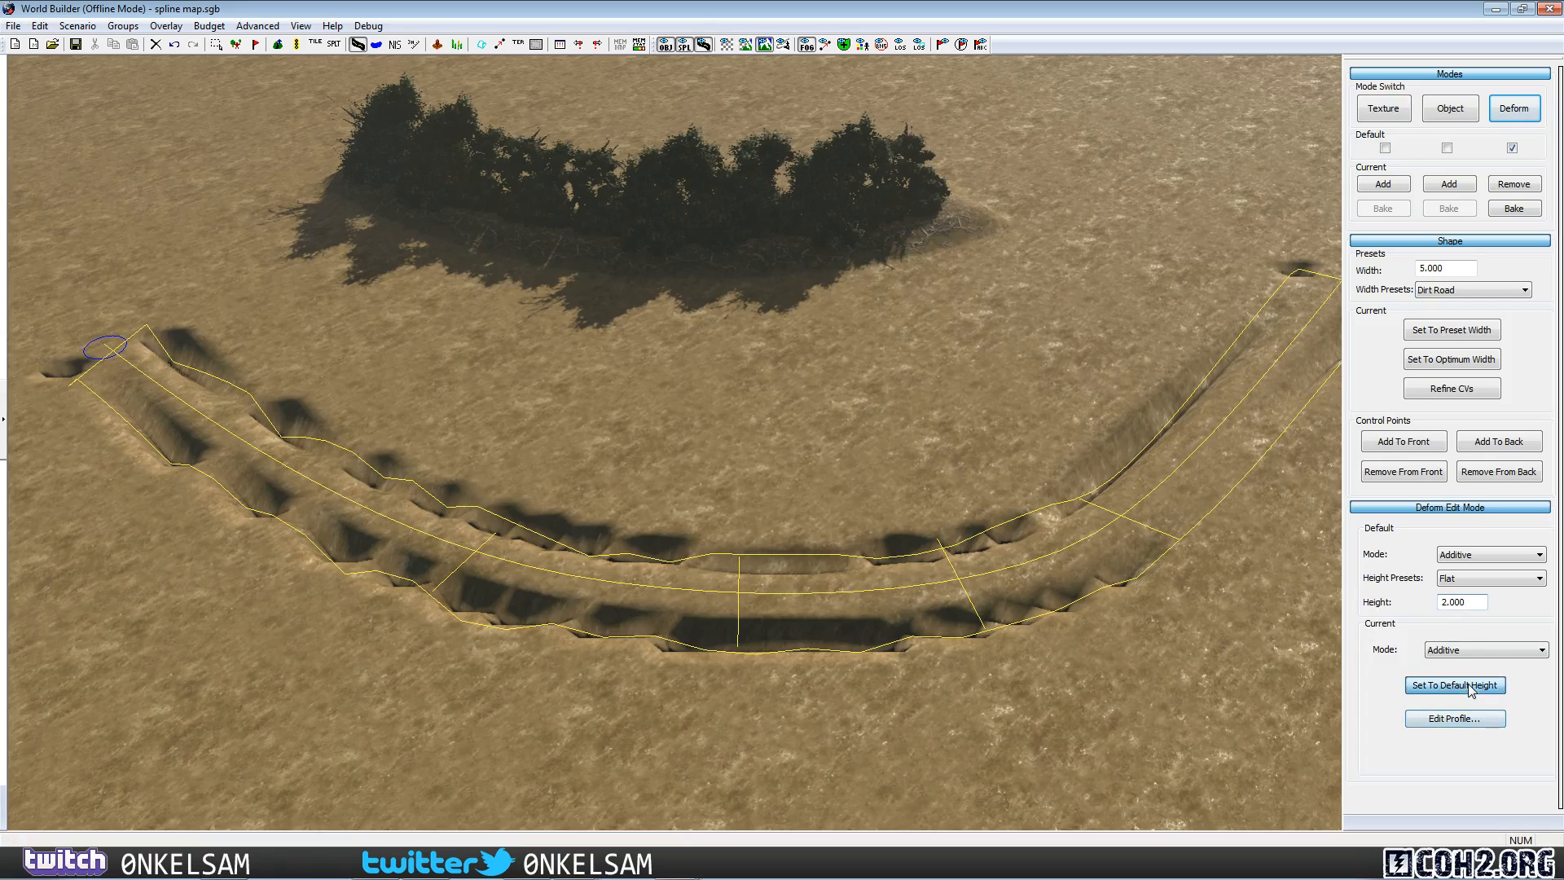
{"action": "left_click", "coordinate": [622, 442]}
{"action": "left_click", "coordinate": [760, 581]}
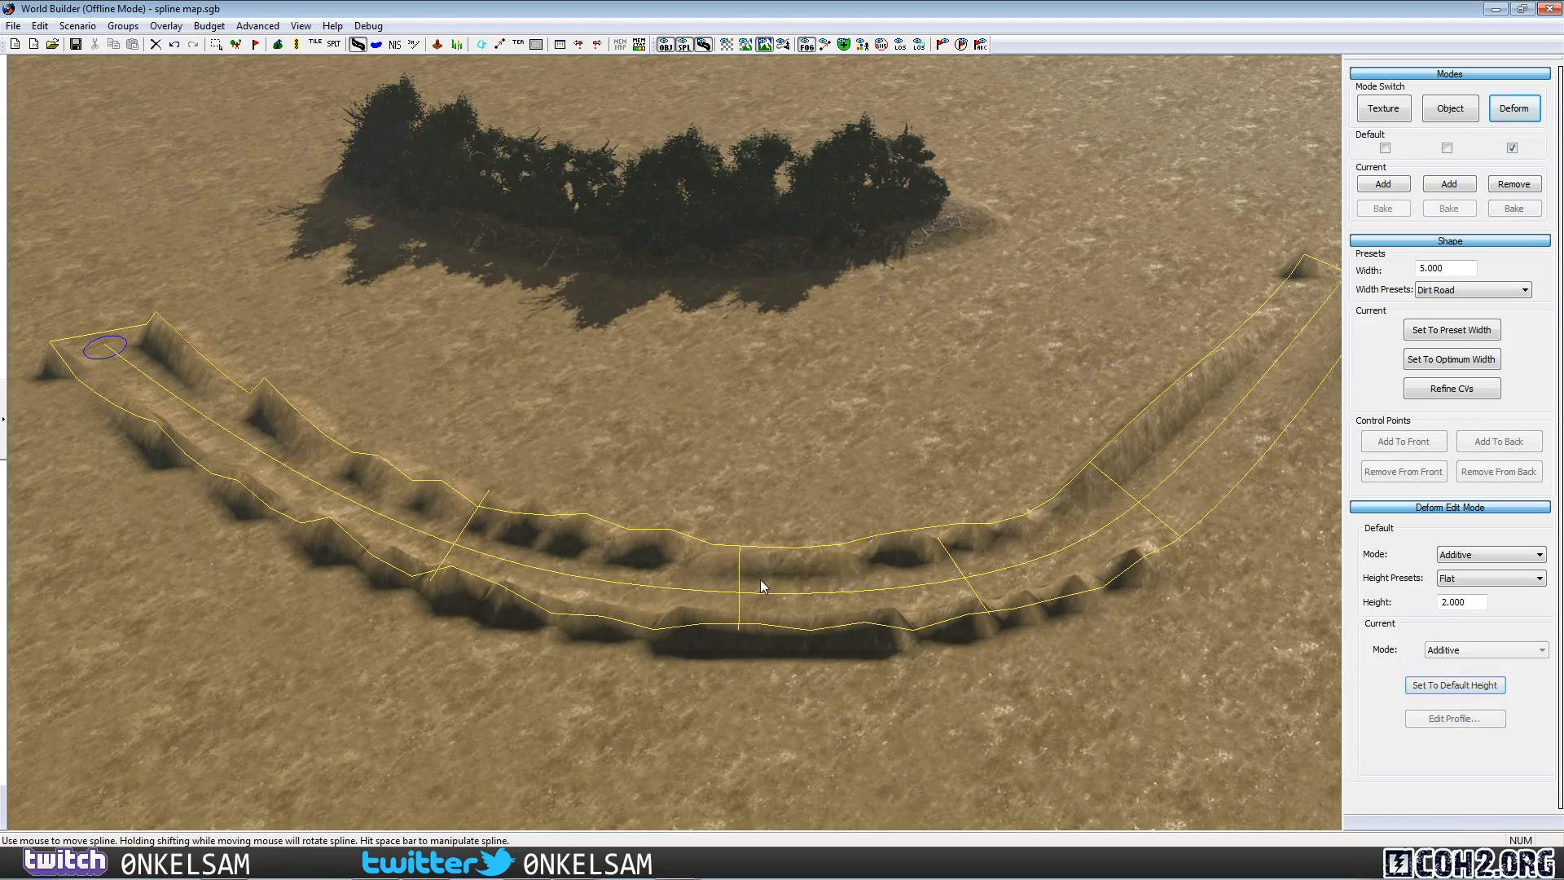
Set the default height to -2.000 and reshape the profile as a trapezoid with inner points at 1 and end points at 0.
{"action": "left_click", "coordinate": [1442, 603]}
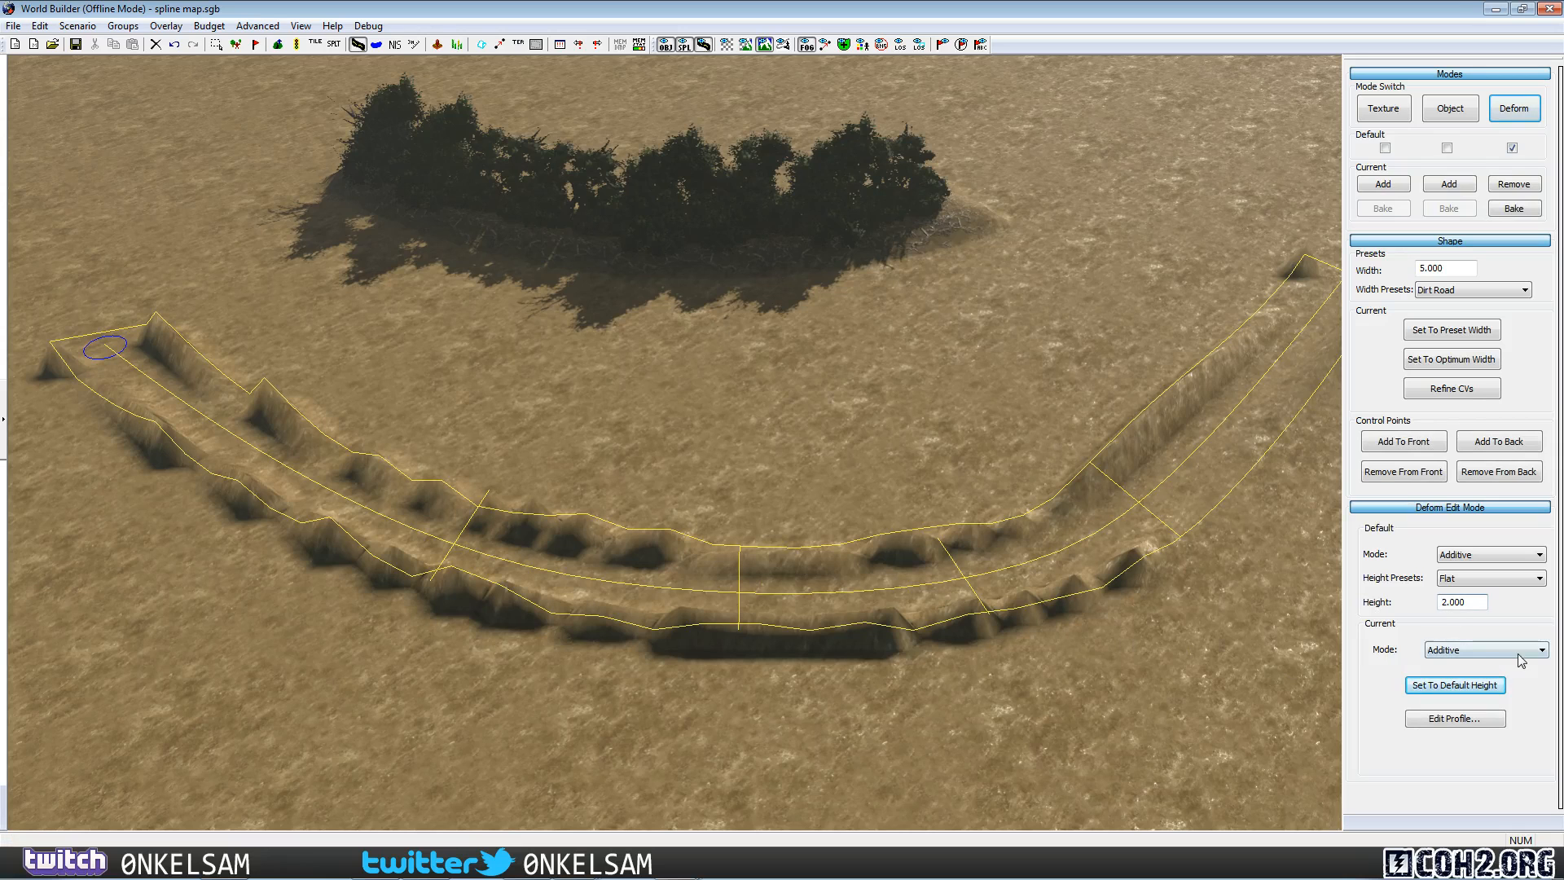
{"action": "type", "text": "-"}
{"action": "left_click", "coordinate": [1458, 720]}
{"action": "left_click_drag", "start_coordinate": [633, 124], "coordinate": [596, 397]}
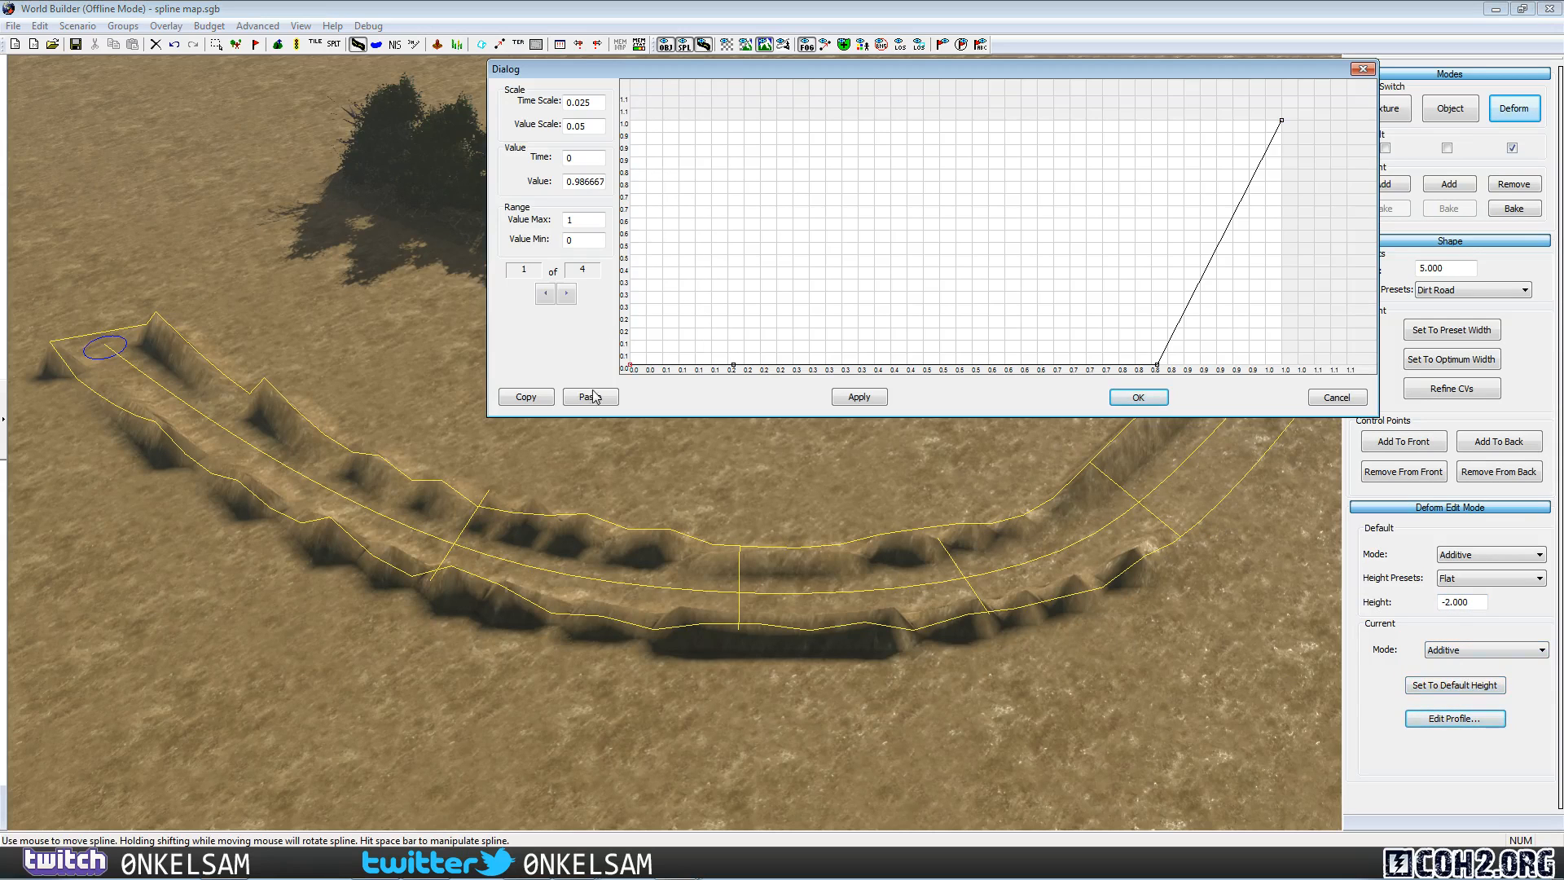
{"action": "left_click_drag", "start_coordinate": [733, 364], "coordinate": [737, 99]}
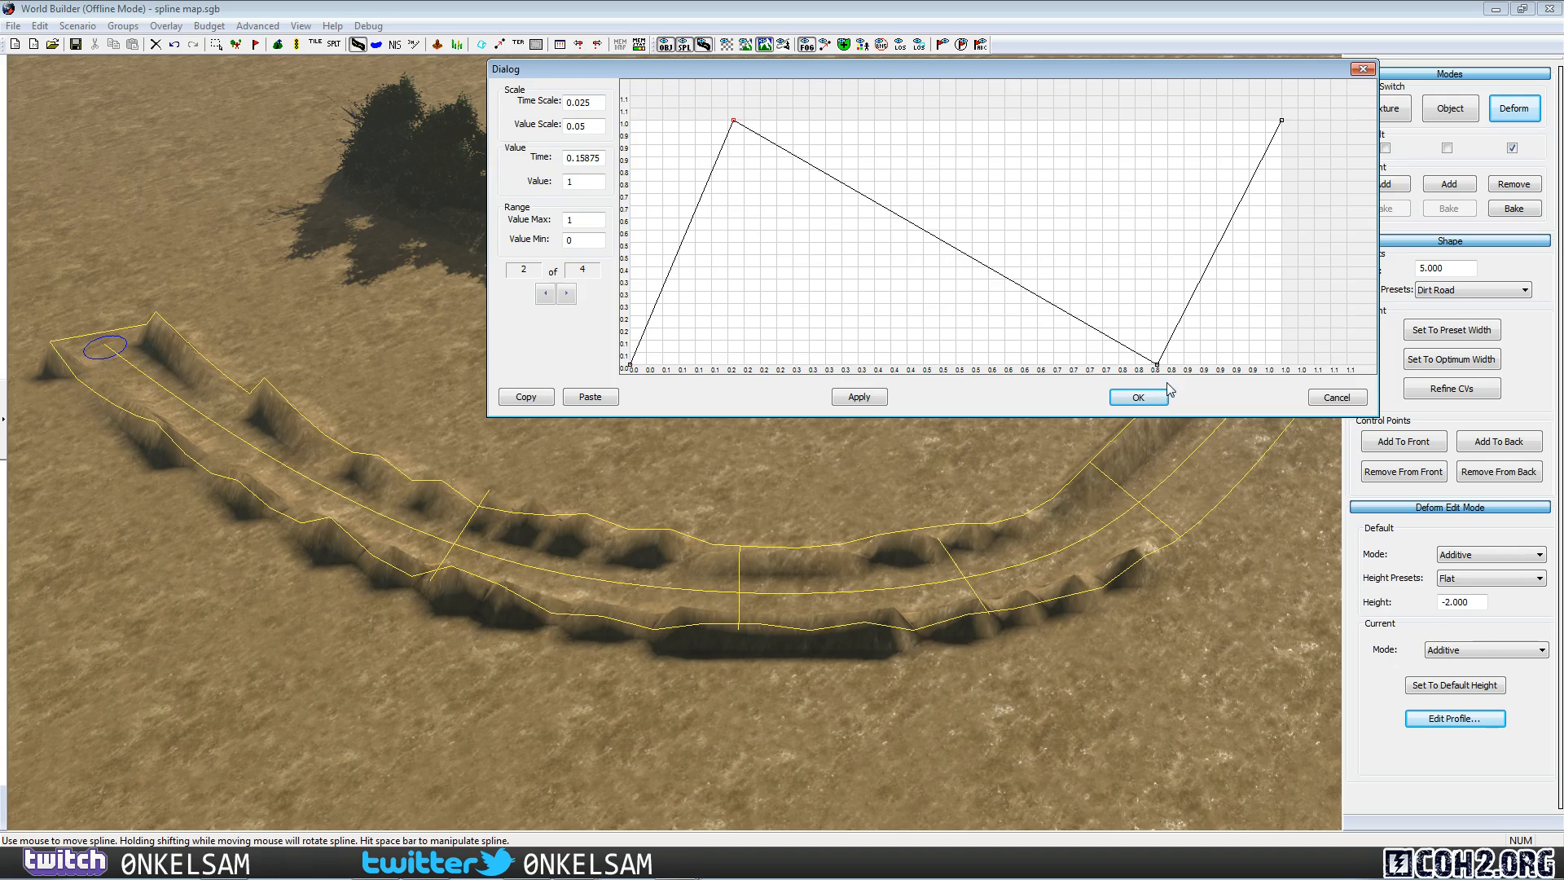
{"action": "left_click_drag", "start_coordinate": [1157, 364], "coordinate": [1156, 120]}
{"action": "left_click_drag", "start_coordinate": [1282, 120], "coordinate": [1306, 433]}
{"action": "left_click", "coordinate": [859, 397]}
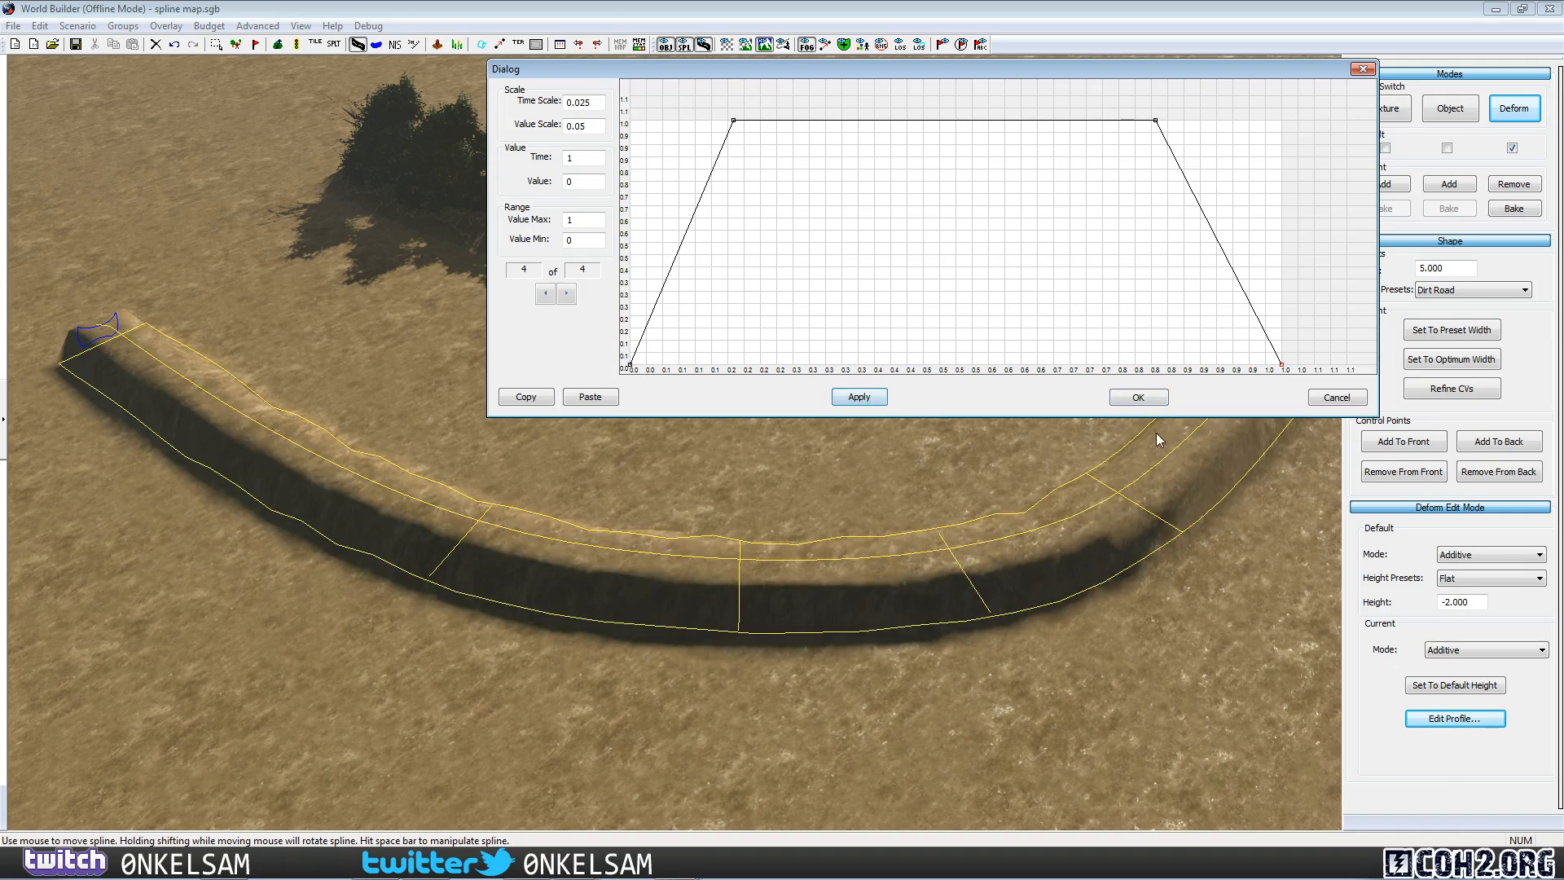
{"action": "left_click", "coordinate": [1147, 397]}
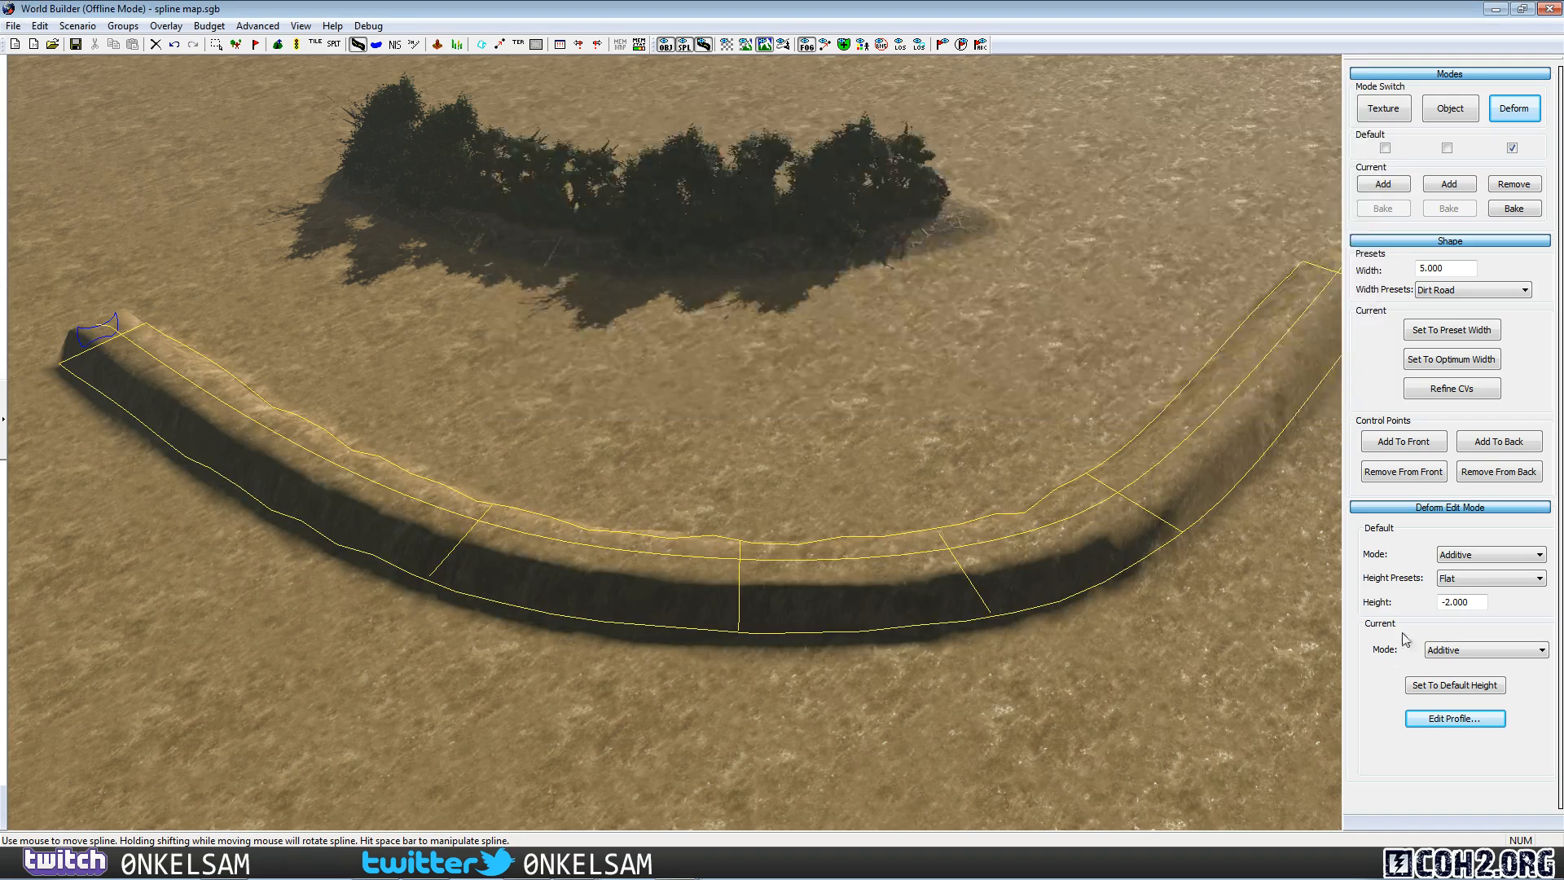
Apply the default height to the current spline and inspect the smooth-walled trench with the spline deselected.
{"action": "left_click", "coordinate": [1436, 686]}
{"action": "left_click", "coordinate": [1047, 707]}
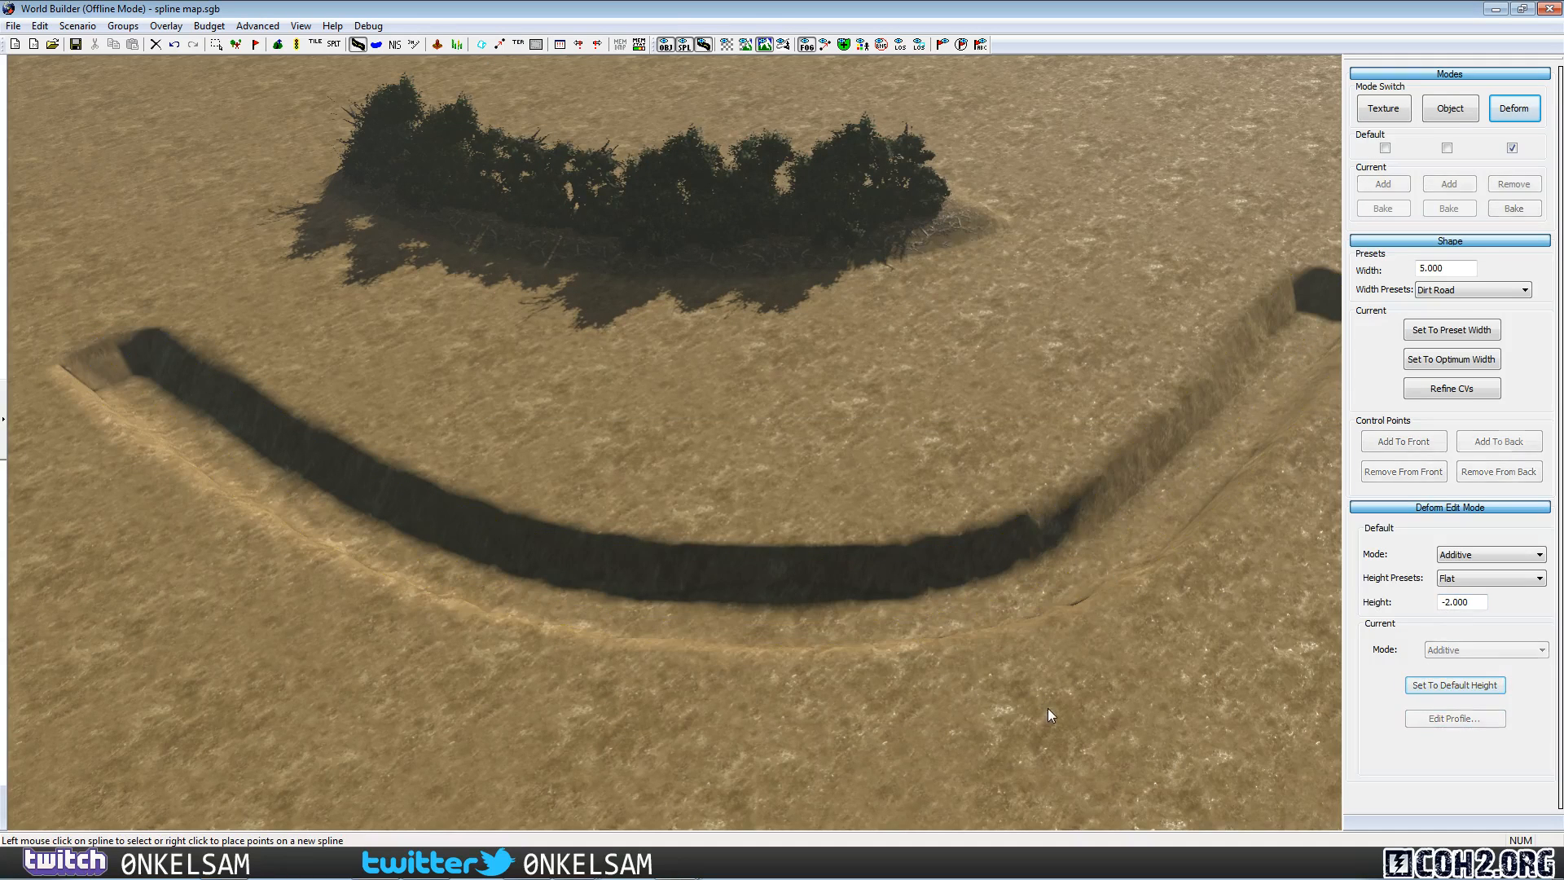
{"action": "left_click", "coordinate": [799, 613]}
{"action": "left_click", "coordinate": [931, 426]}
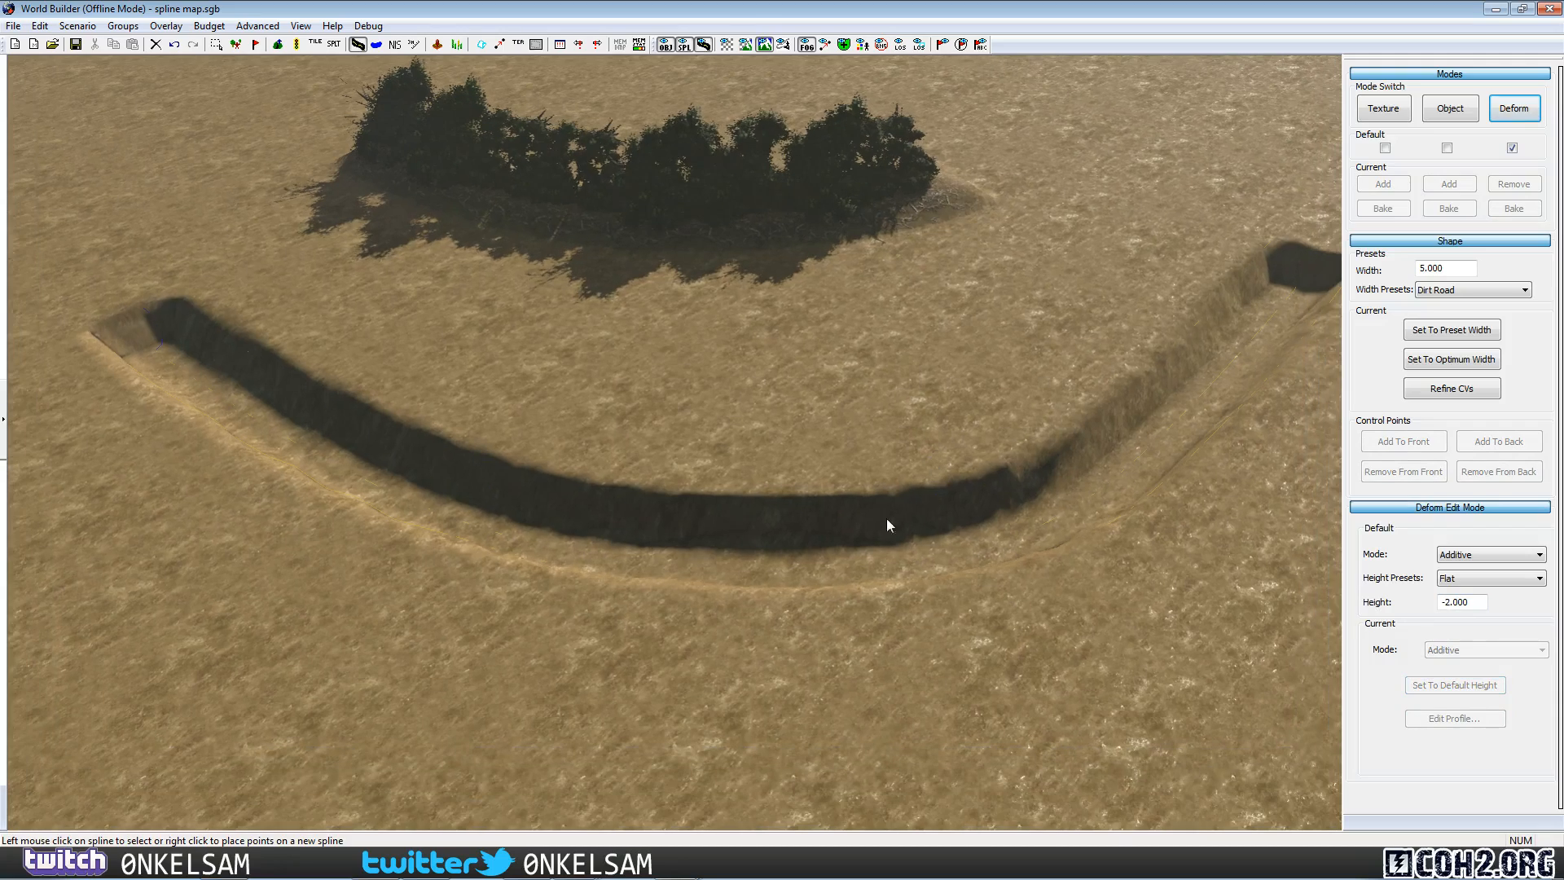
Select the trench spline, widen it along its whole length, and view the trench without the spline outline.
{"action": "left_click", "coordinate": [867, 532]}
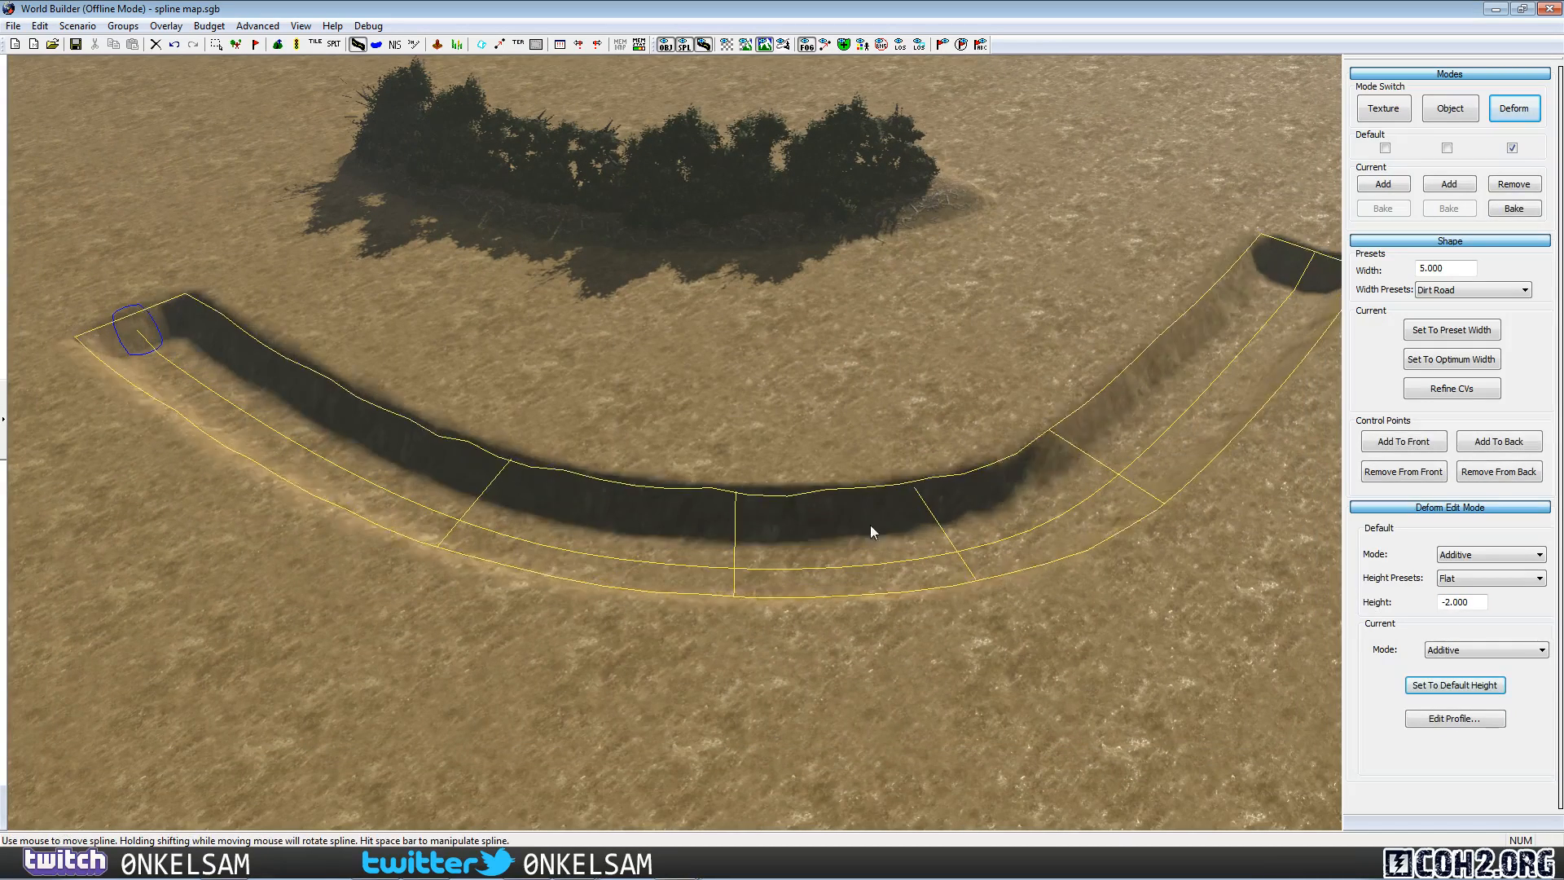
{"action": "left_click_drag", "start_coordinate": [870, 524], "coordinate": [904, 502], "text": "ctrl"}
{"action": "left_click", "coordinate": [894, 375]}
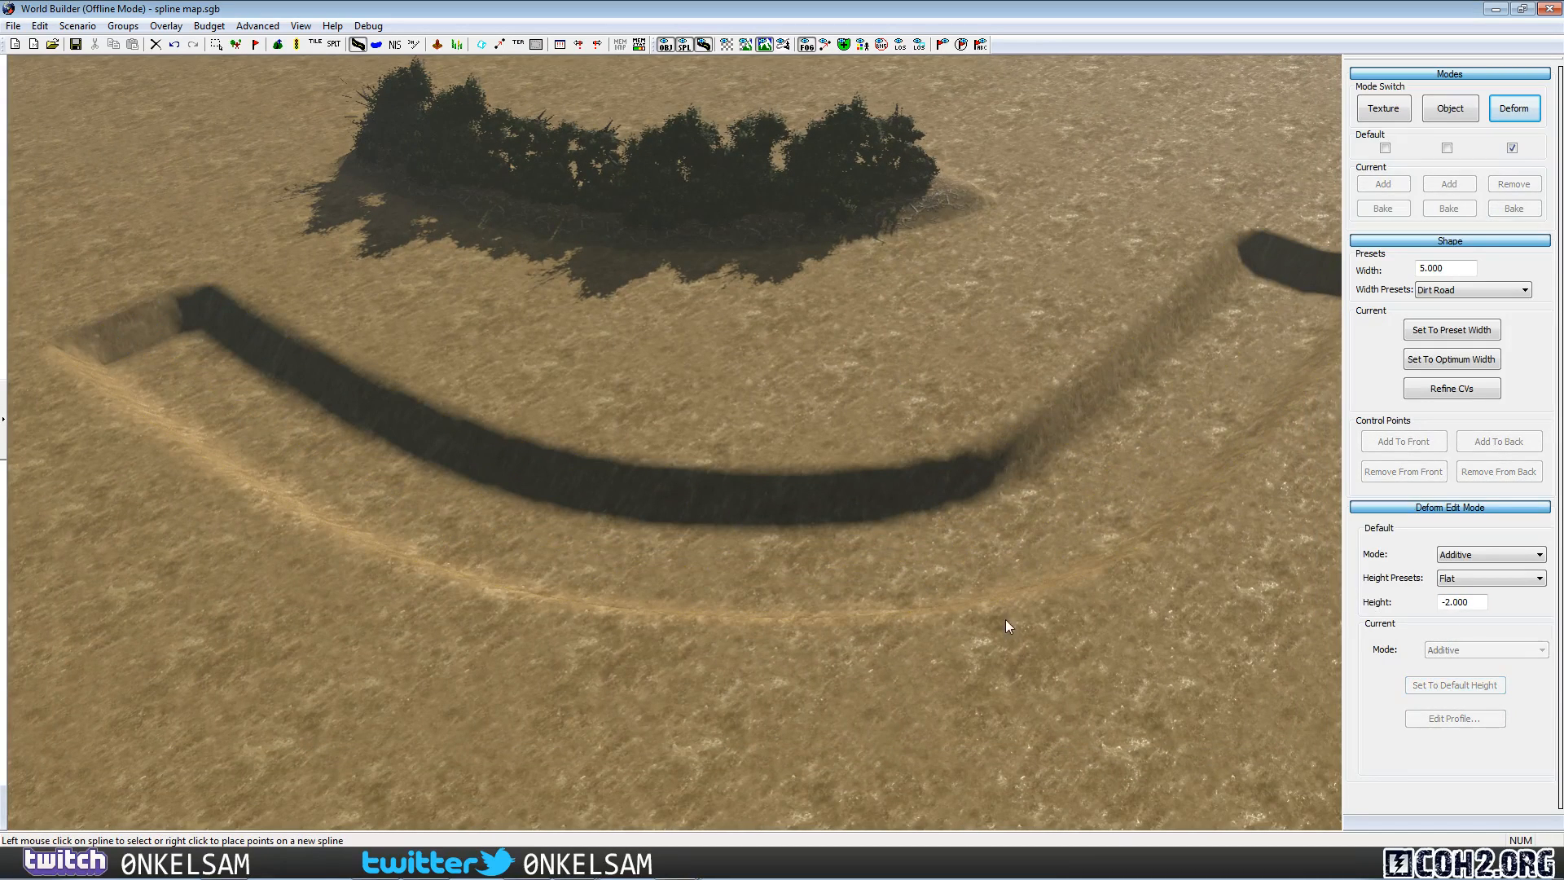
{"action": "left_click", "coordinate": [974, 539]}
{"action": "left_click", "coordinate": [796, 411]}
Place water in the middle of the trench, set its water level to 9.500, and deselect it.
{"action": "left_click", "coordinate": [377, 45]}
{"action": "left_click", "coordinate": [784, 570]}
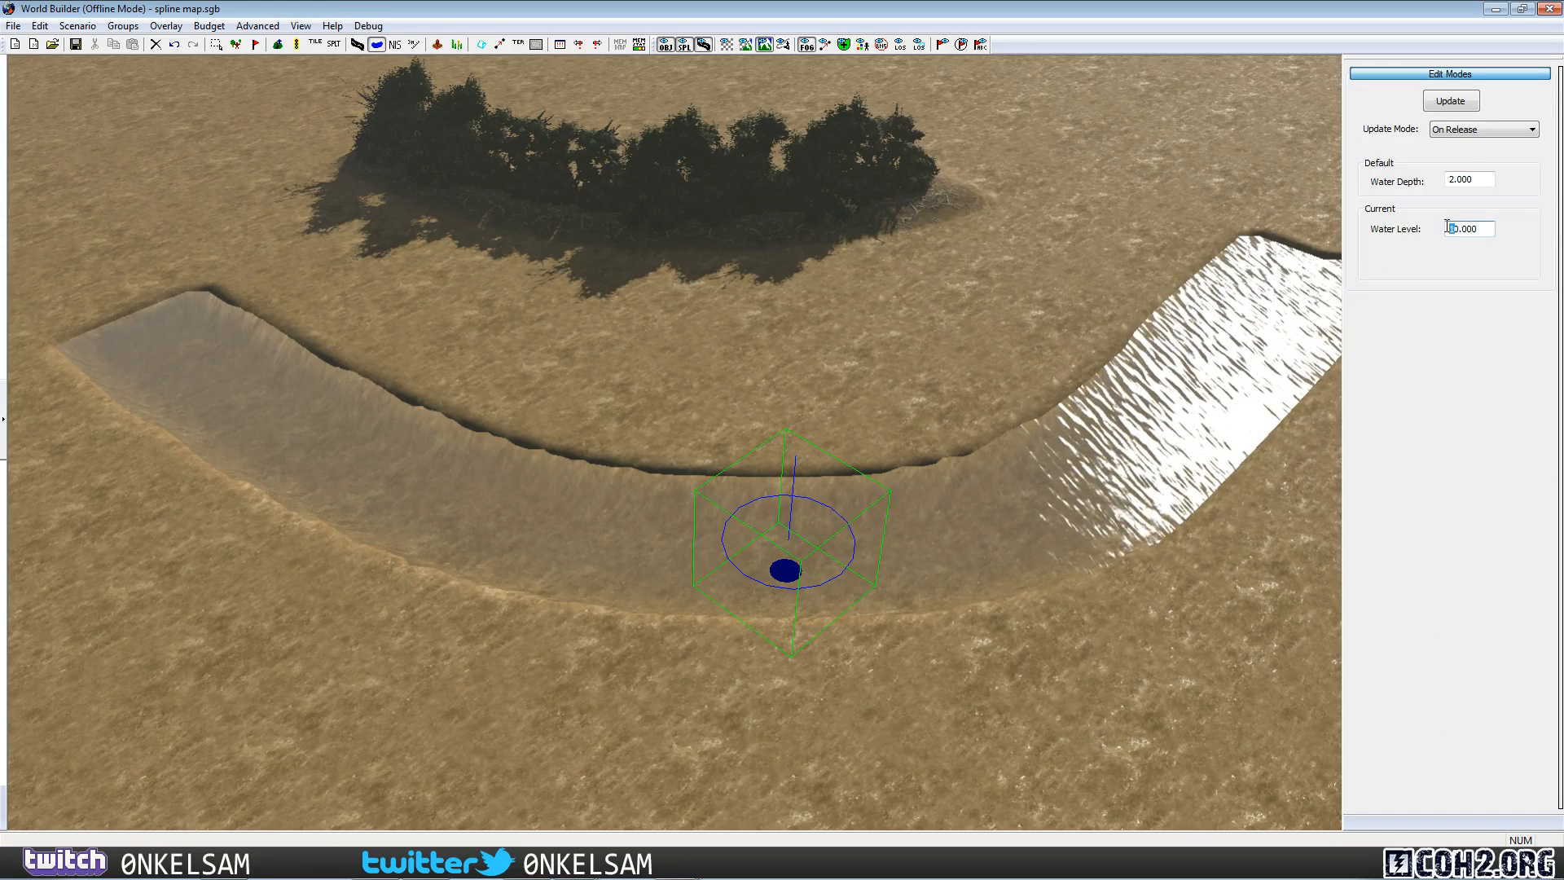
{"action": "left_click_drag", "start_coordinate": [1448, 229], "coordinate": [1463, 229]}
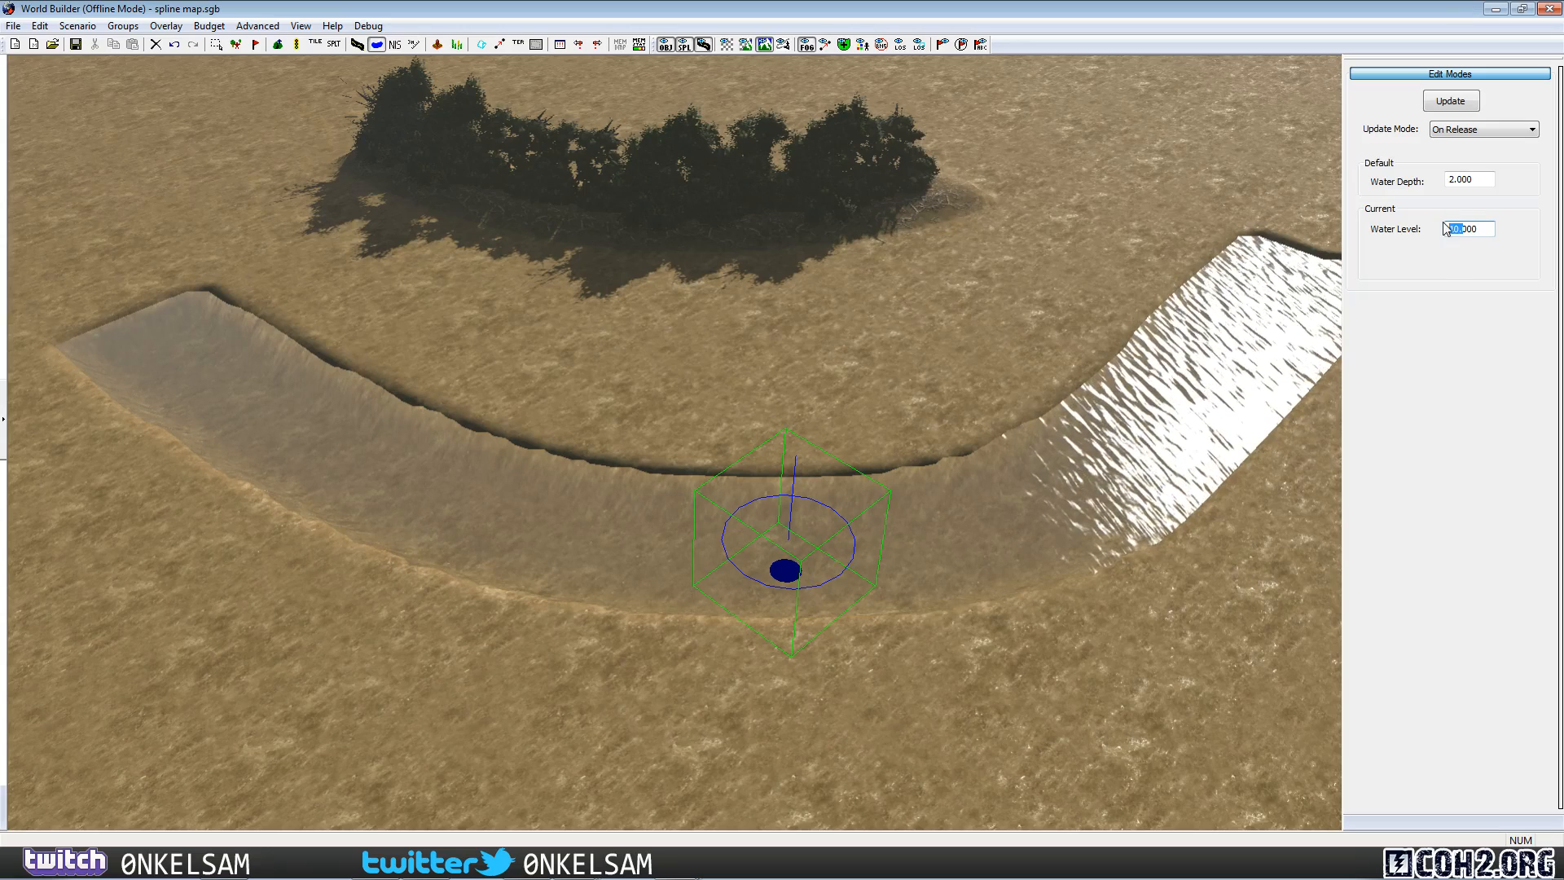
{"action": "type", "text": "9."}
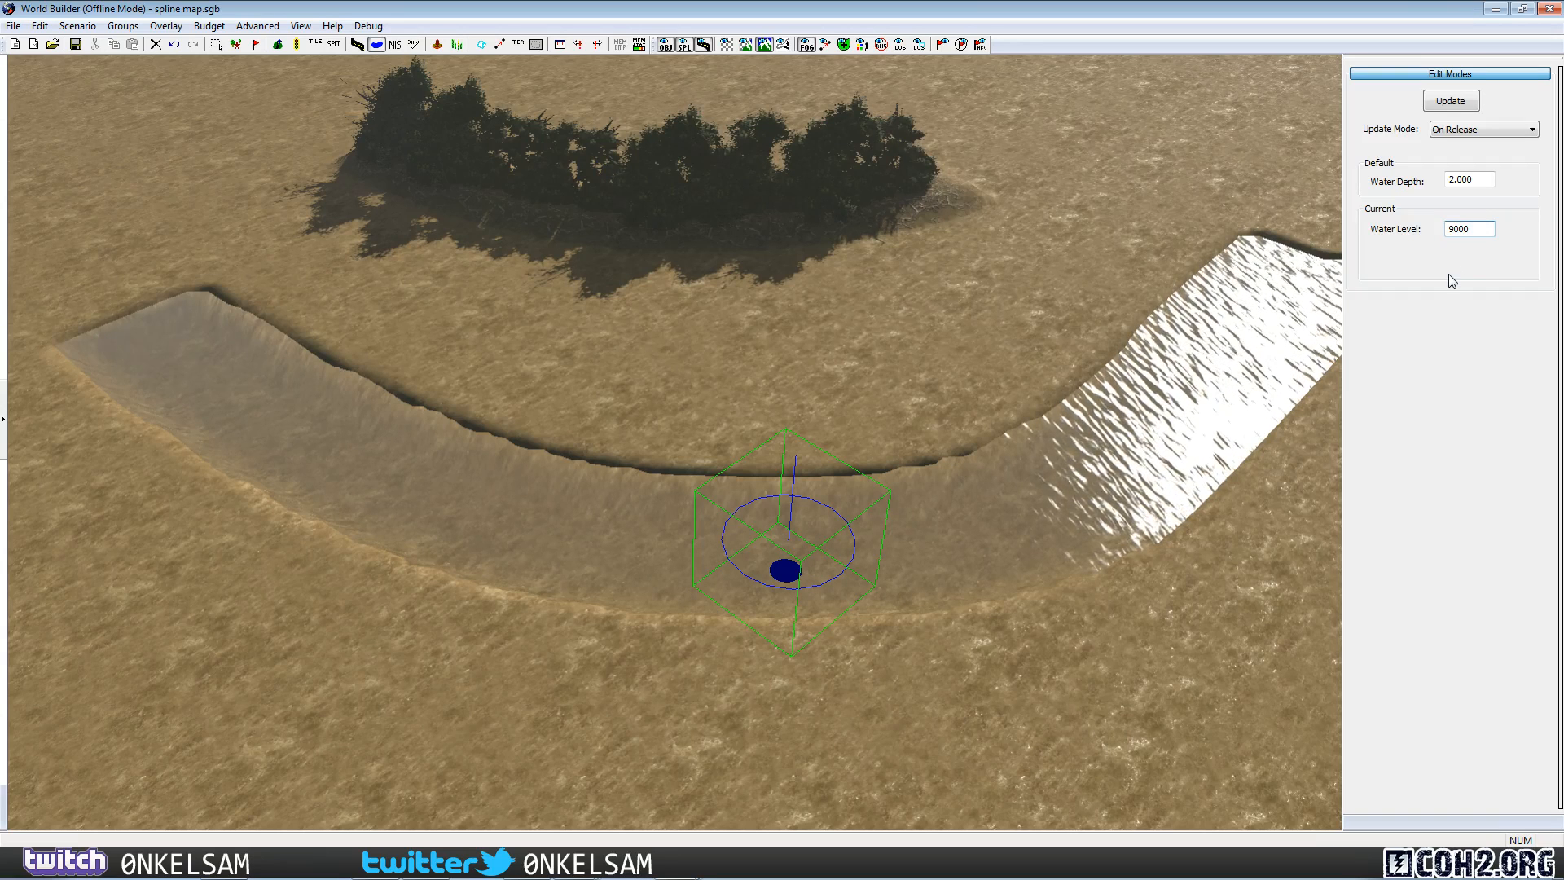
{"action": "type", "text": "5"}
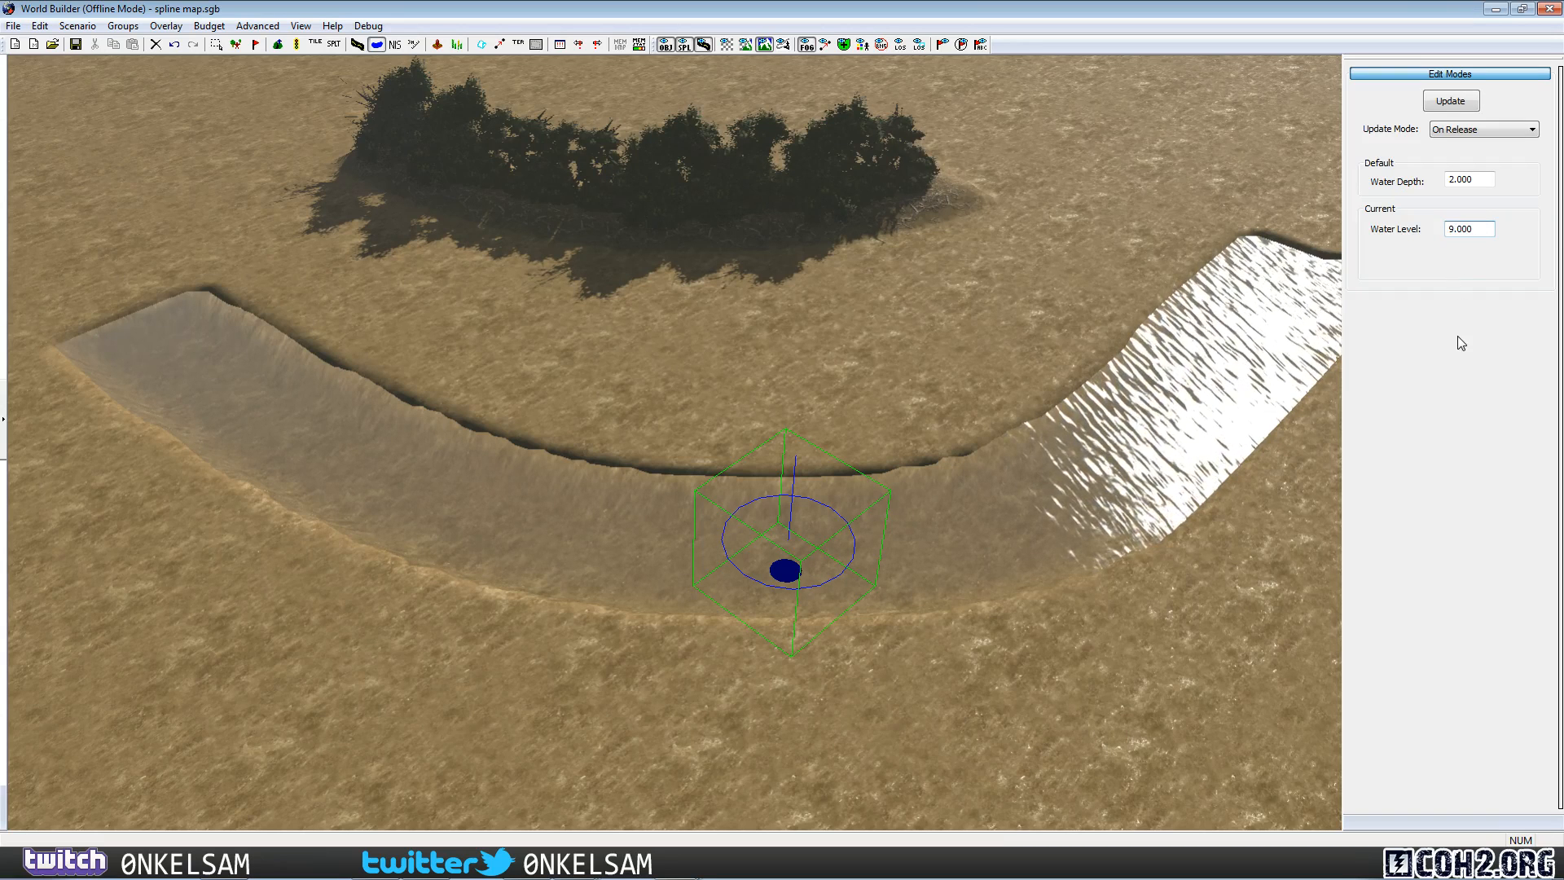
{"action": "key", "text": "Return"}
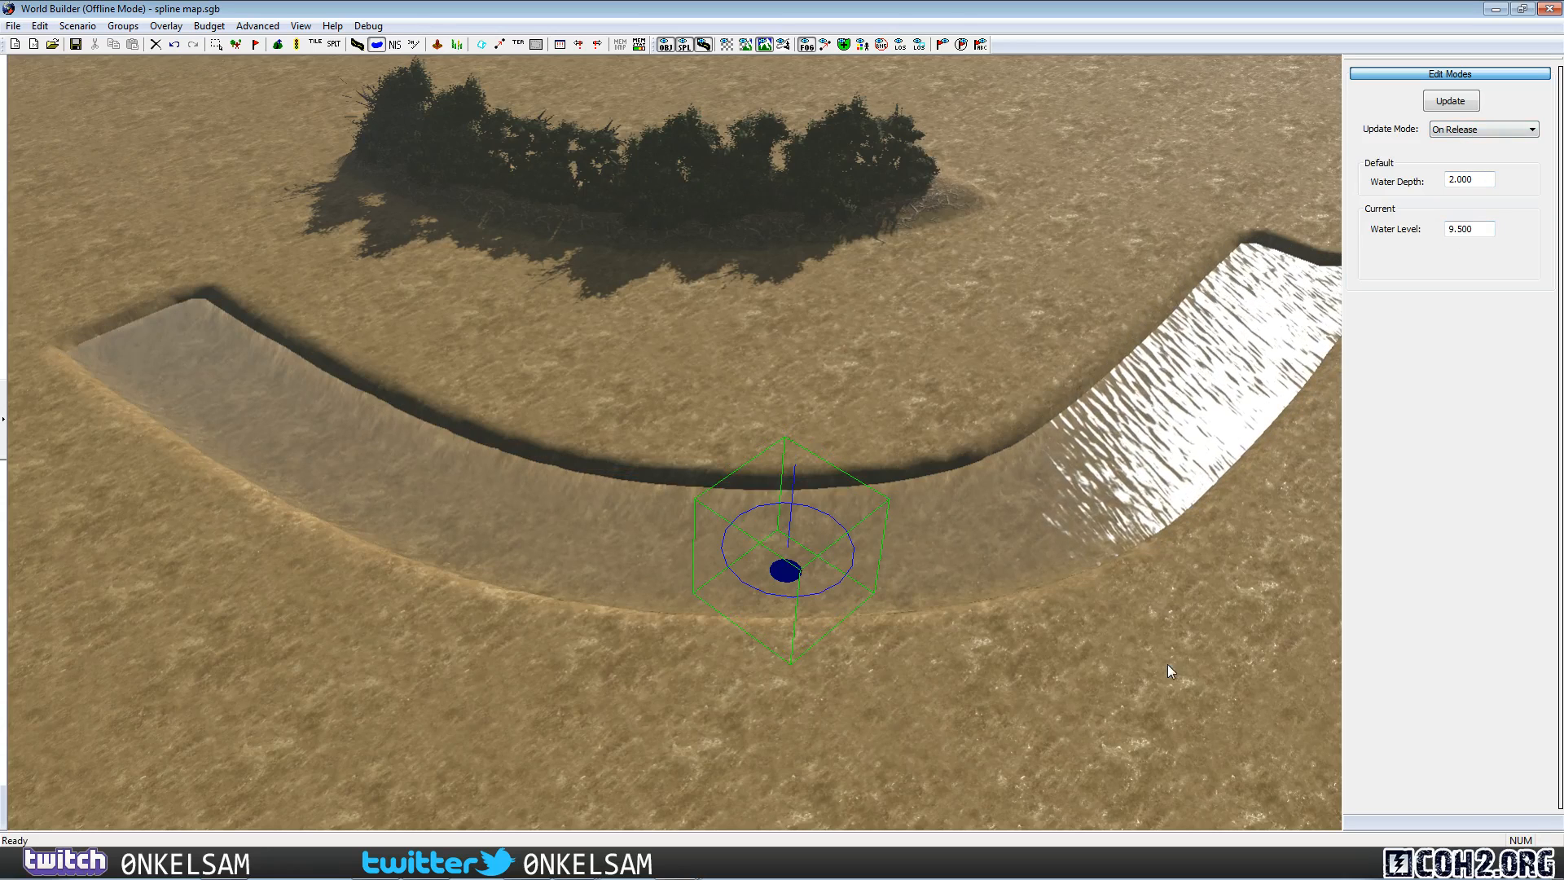
{"action": "left_click", "coordinate": [1173, 541]}
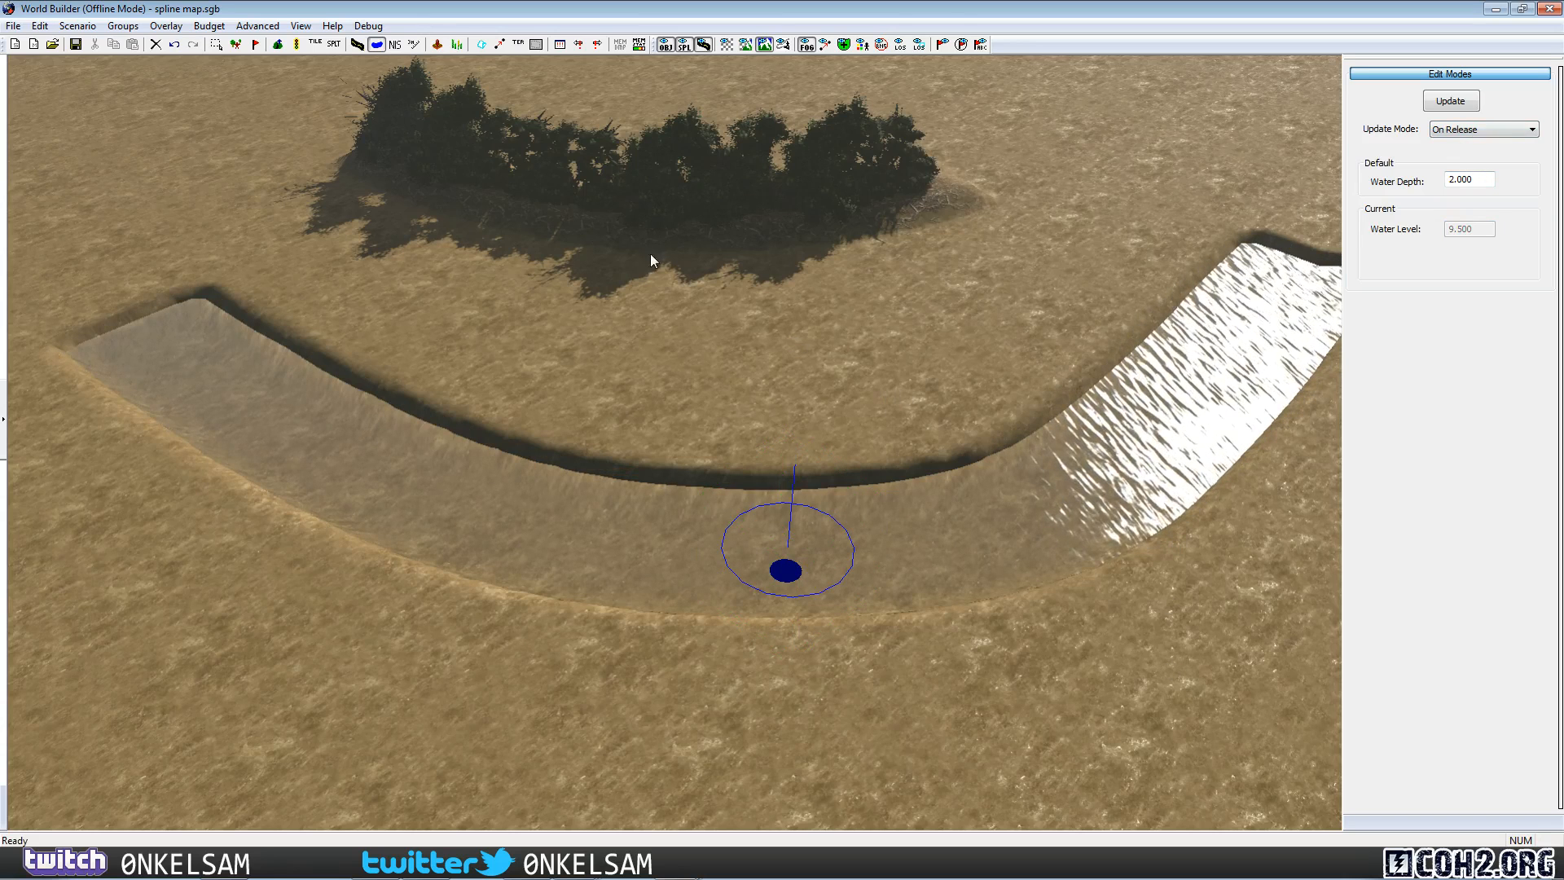
Return to spline editing, select the trench spline, and move its control points to extend both ends and broaden the curve.
{"action": "left_click", "coordinate": [357, 44]}
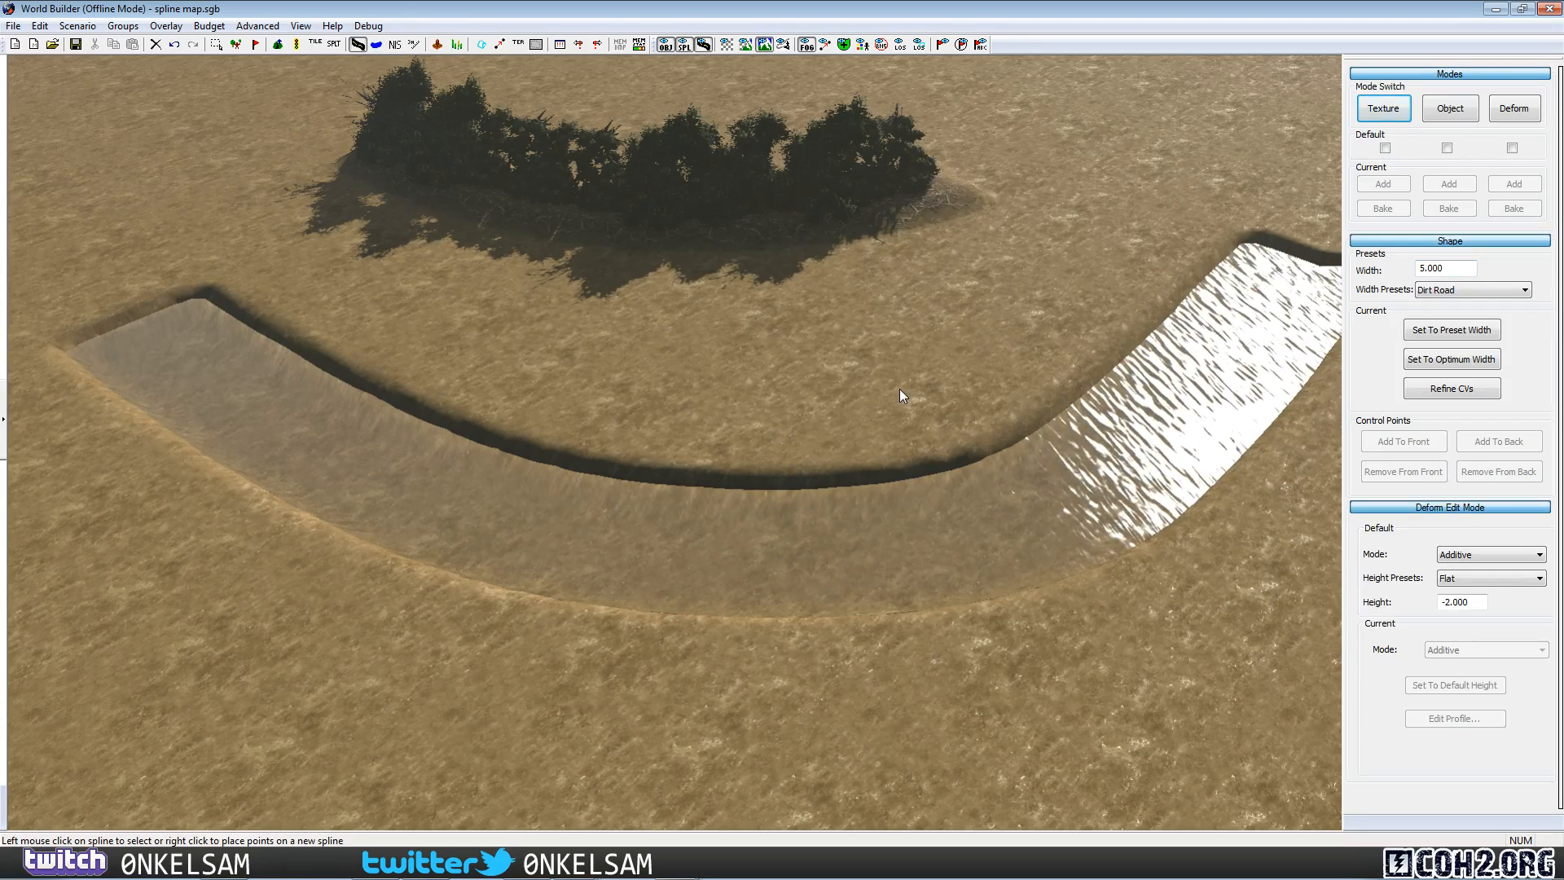
{"action": "left_click", "coordinate": [1077, 512]}
{"action": "scroll", "coordinate": [1100, 493], "scroll_direction": "down", "scroll_amount": 5}
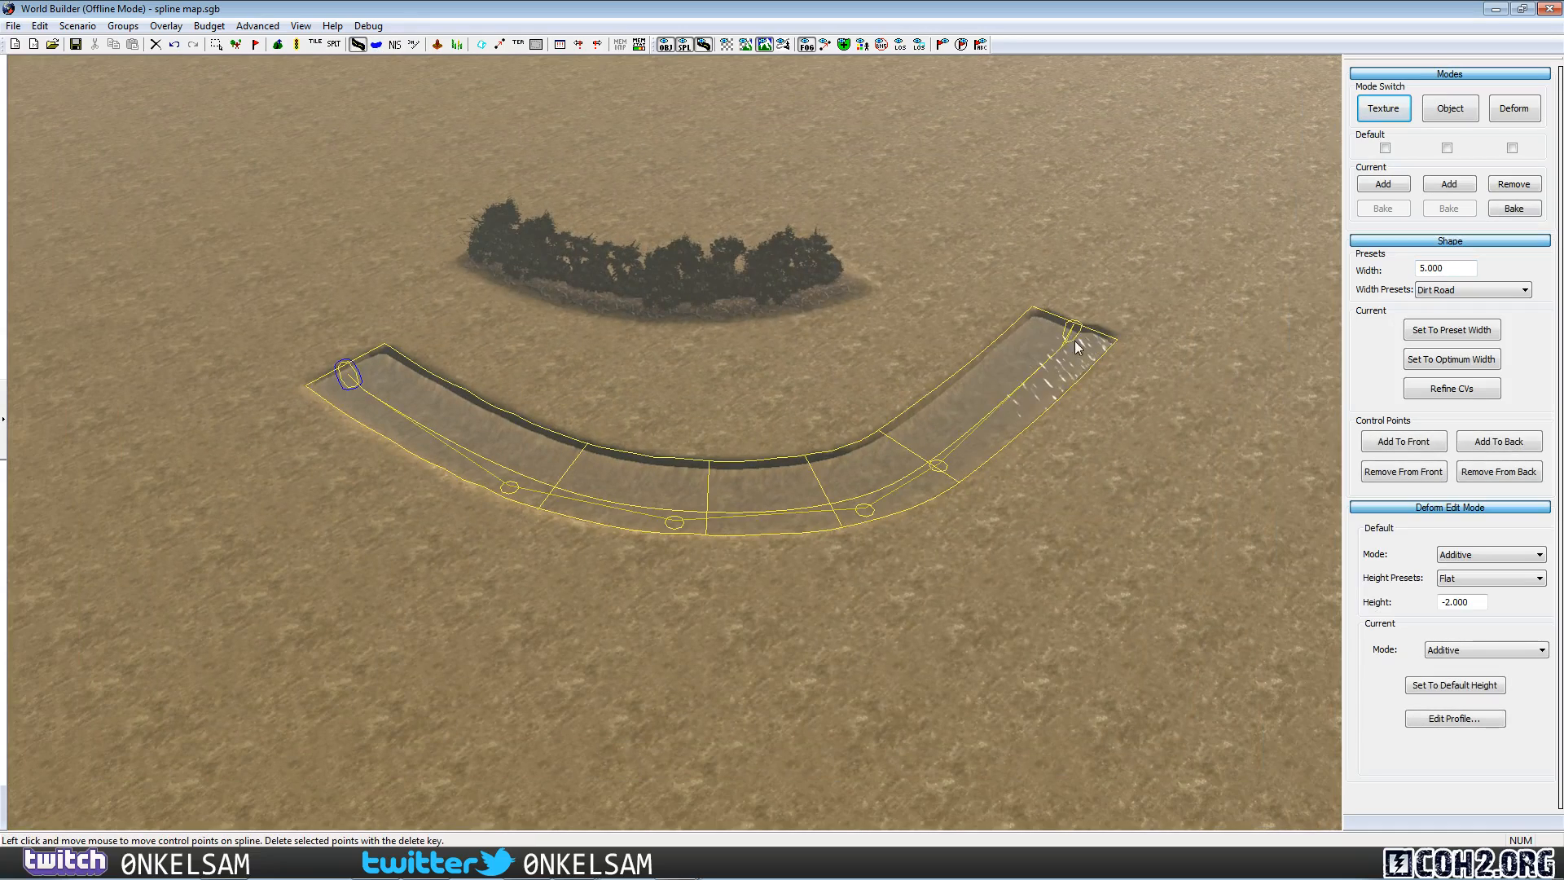
{"action": "left_click_drag", "start_coordinate": [1220, 257], "coordinate": [1259, 241]}
{"action": "mouse_move", "coordinate": [938, 466]}
{"action": "left_mouse_down"}
{"action": "mouse_move", "coordinate": [1054, 423]}
{"action": "mouse_move", "coordinate": [1148, 349]}
{"action": "left_mouse_up"}
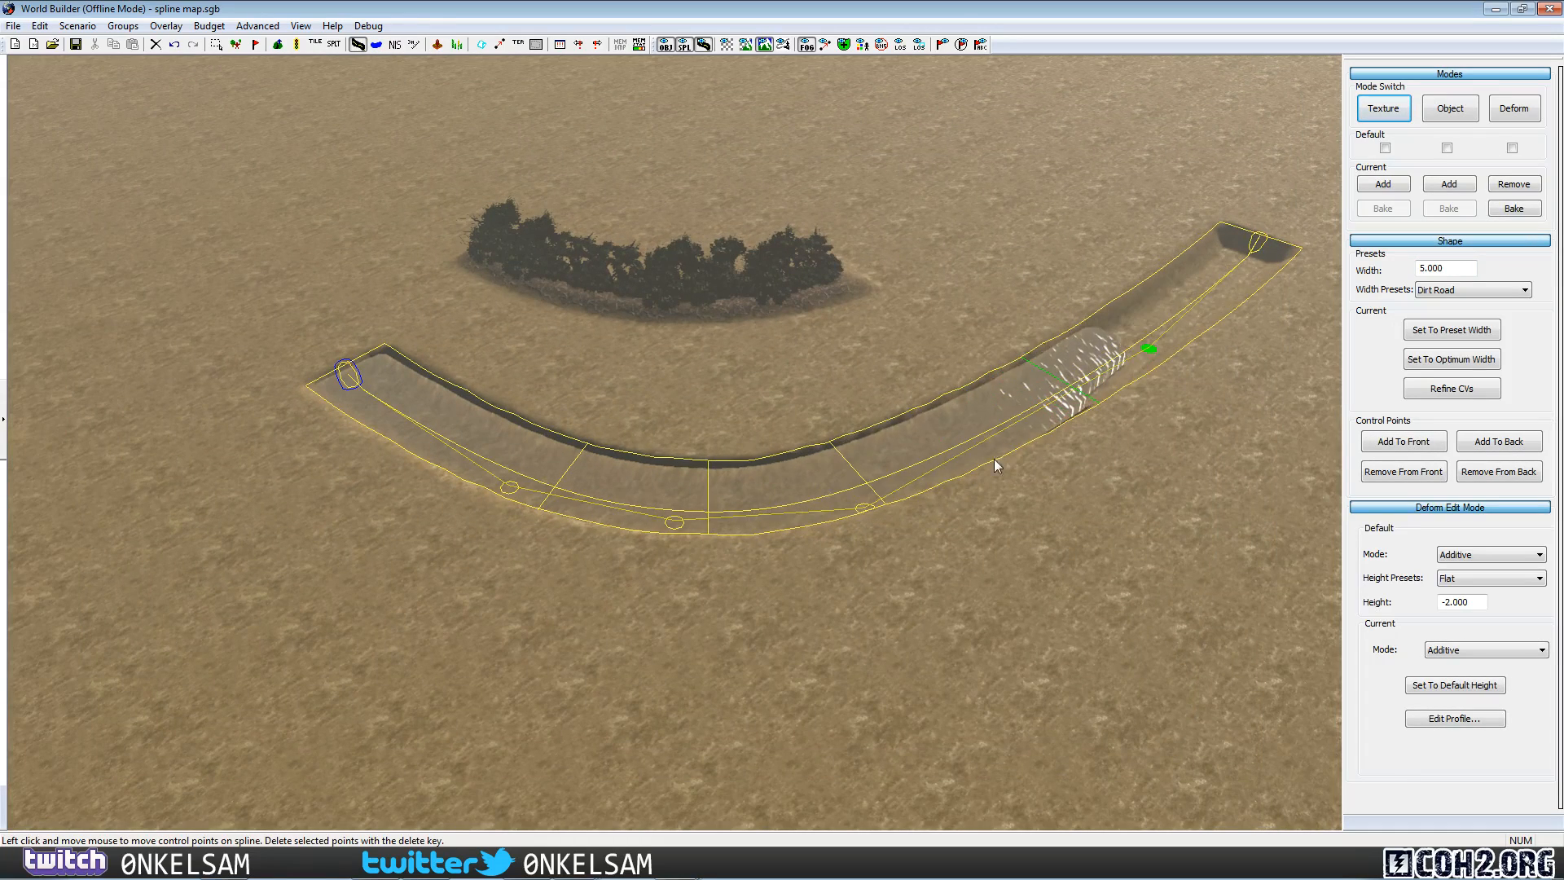
{"action": "mouse_move", "coordinate": [865, 510]}
{"action": "left_mouse_down"}
{"action": "mouse_move", "coordinate": [1043, 526]}
{"action": "mouse_move", "coordinate": [1063, 513]}
{"action": "left_mouse_up"}
{"action": "left_click_drag", "start_coordinate": [675, 521], "coordinate": [722, 579]}
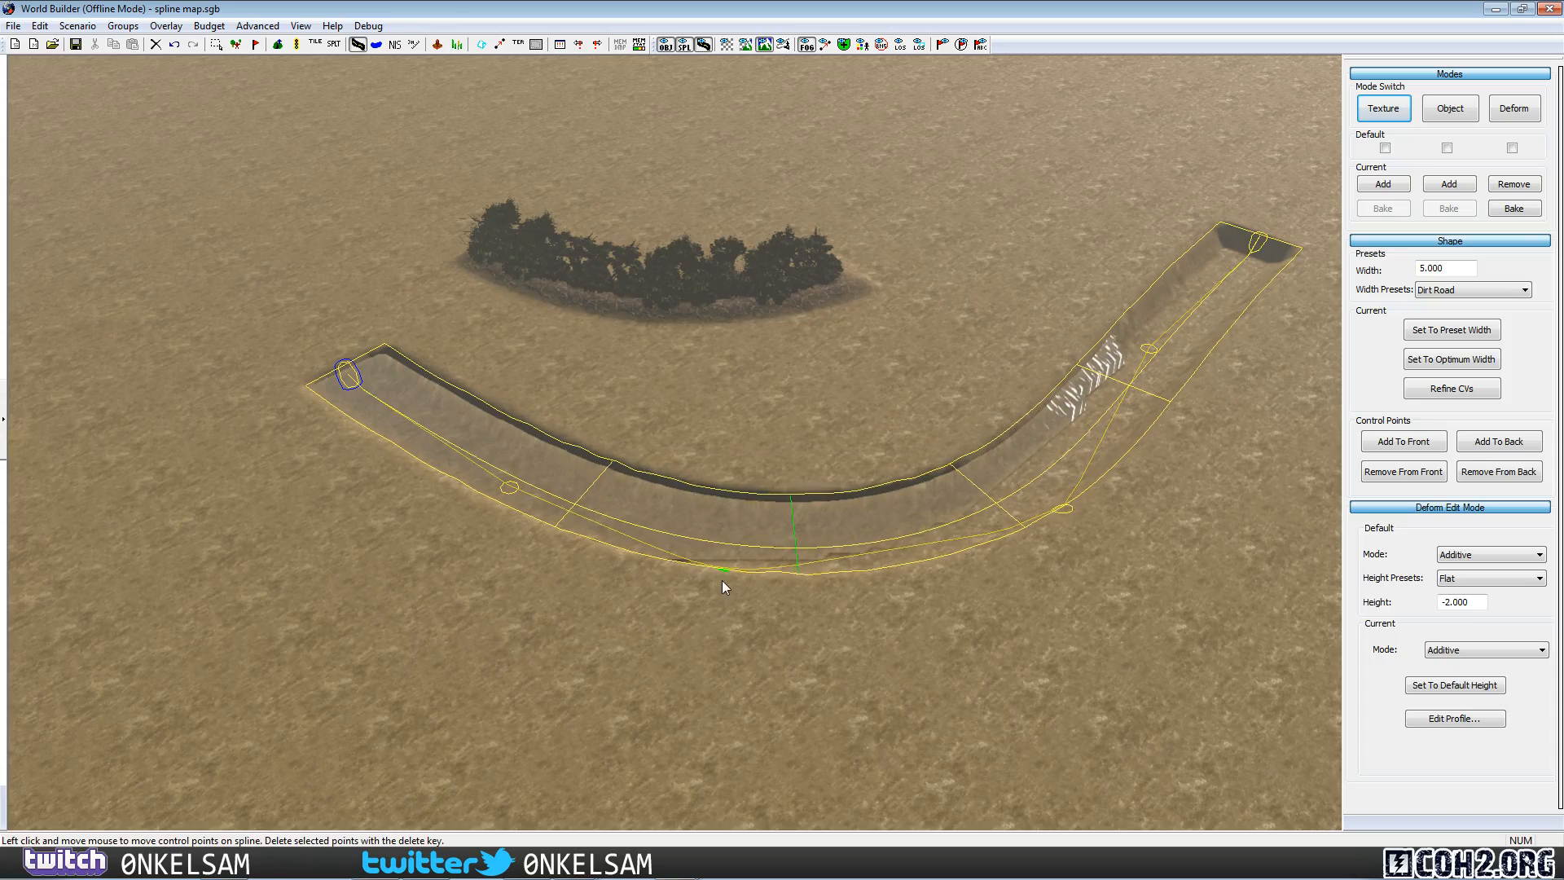
{"action": "left_click_drag", "start_coordinate": [508, 487], "coordinate": [444, 487]}
{"action": "left_click_drag", "start_coordinate": [348, 373], "coordinate": [182, 295]}
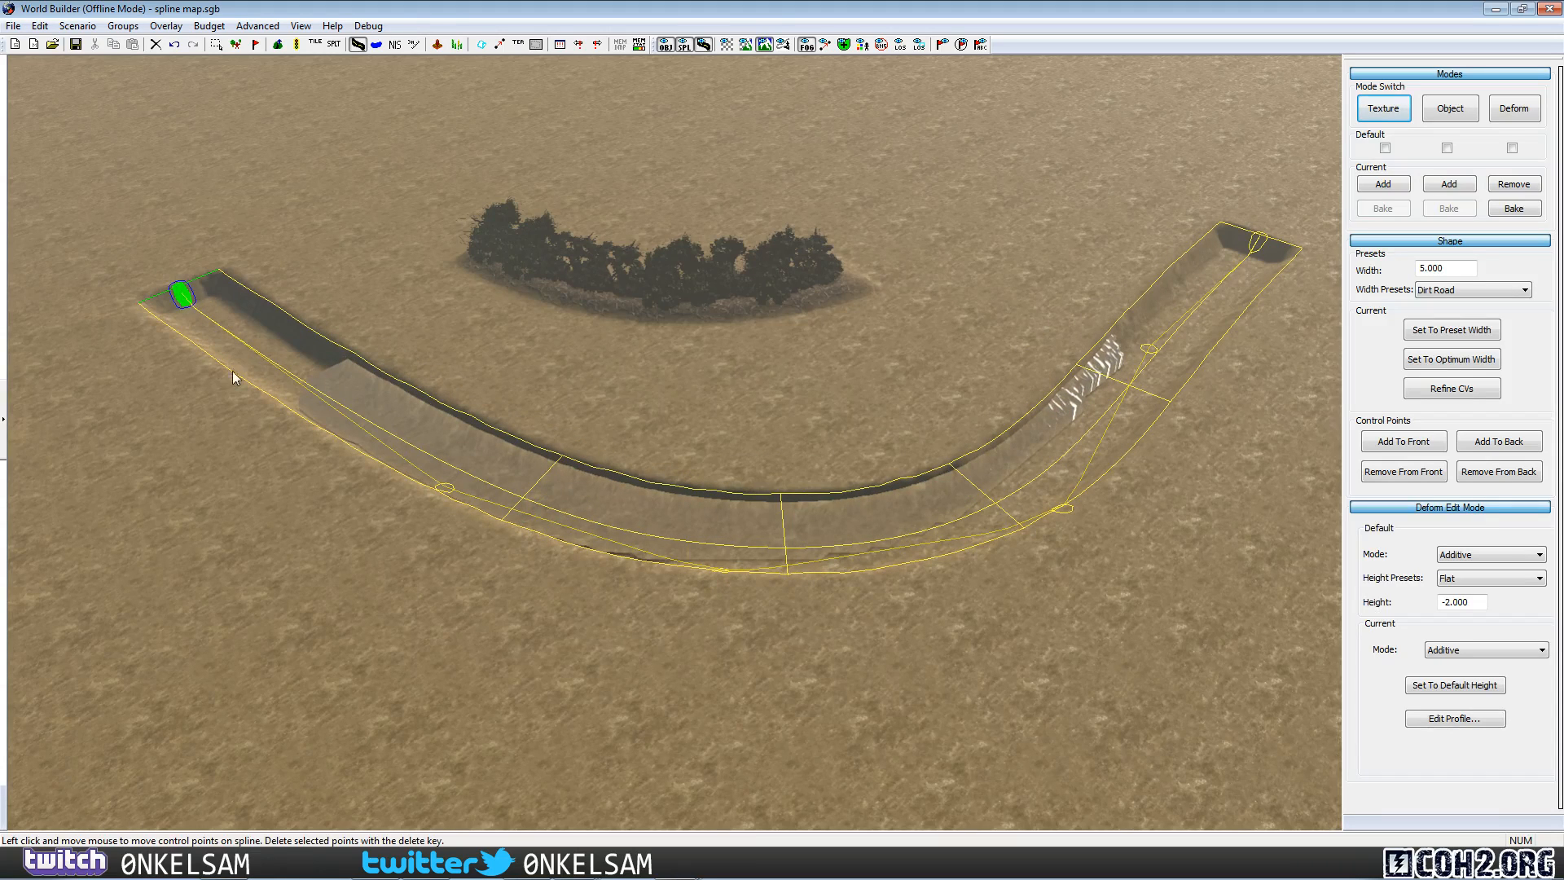
Deselect the trench spline and update the water so it fills the reshaped trench.
{"action": "key", "text": "space"}
{"action": "left_click", "coordinate": [337, 119]}
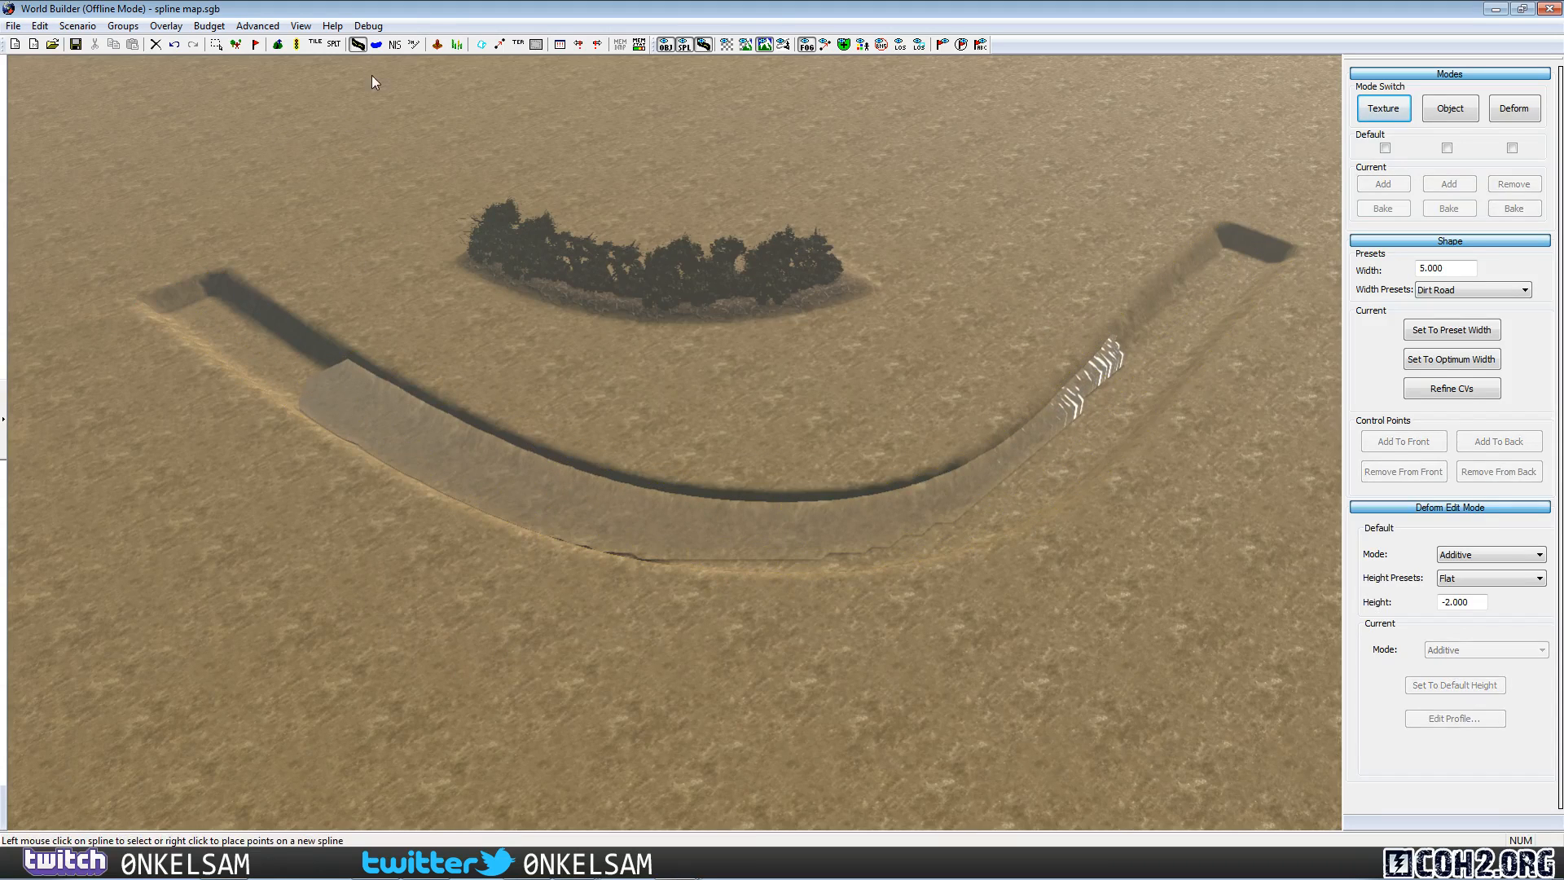
{"action": "left_click", "coordinate": [377, 44]}
{"action": "left_click", "coordinate": [1457, 106]}
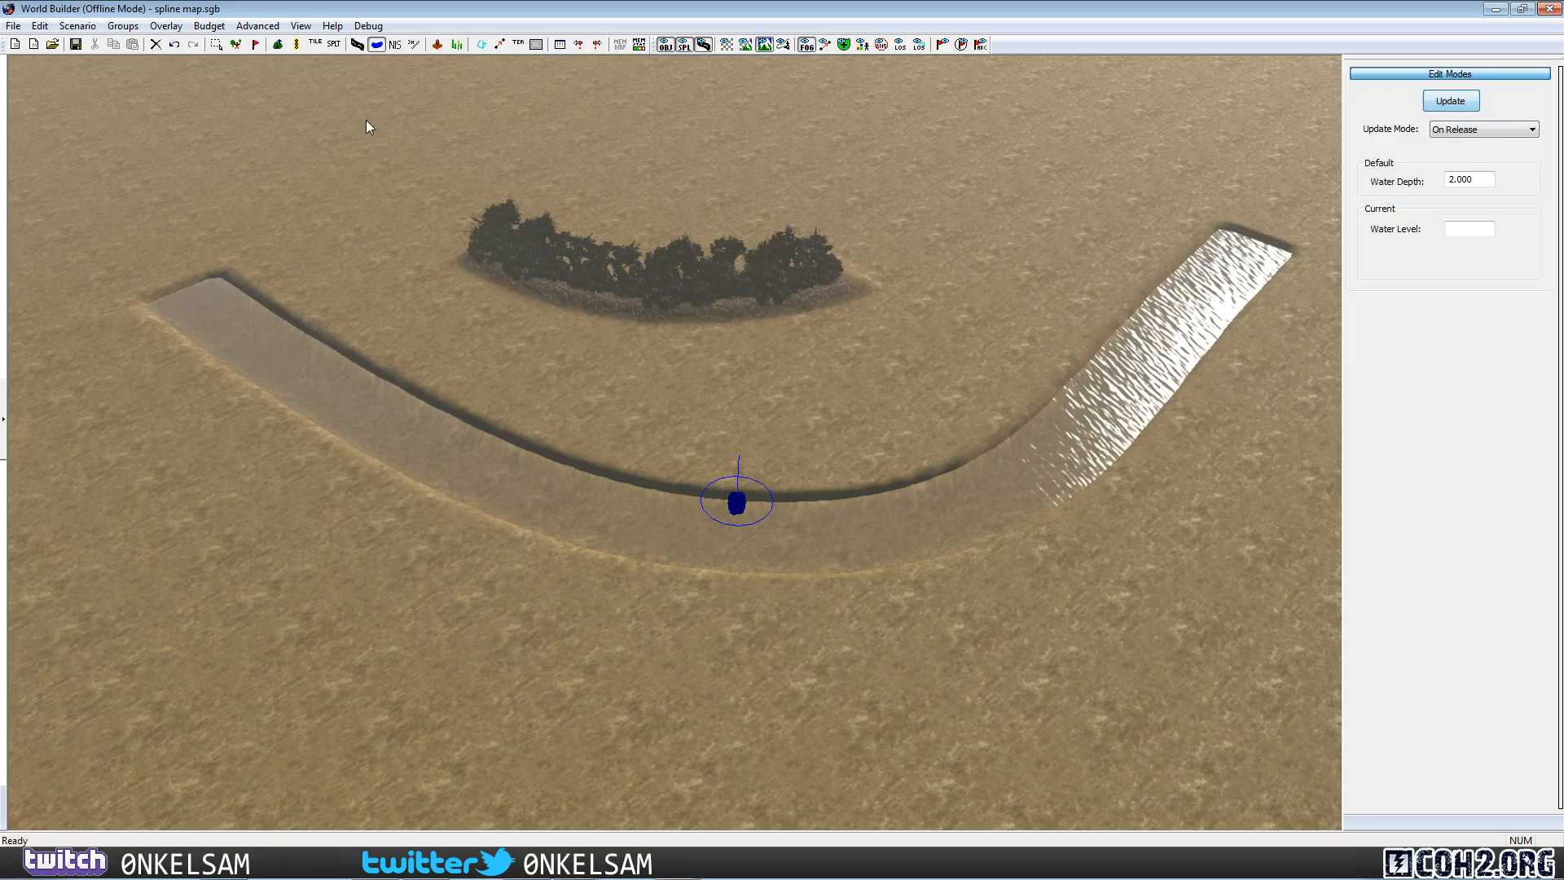
Return to spline editing, select the trench spline, and move its front end control point inward to shorten that arm.
{"action": "left_click", "coordinate": [357, 44]}
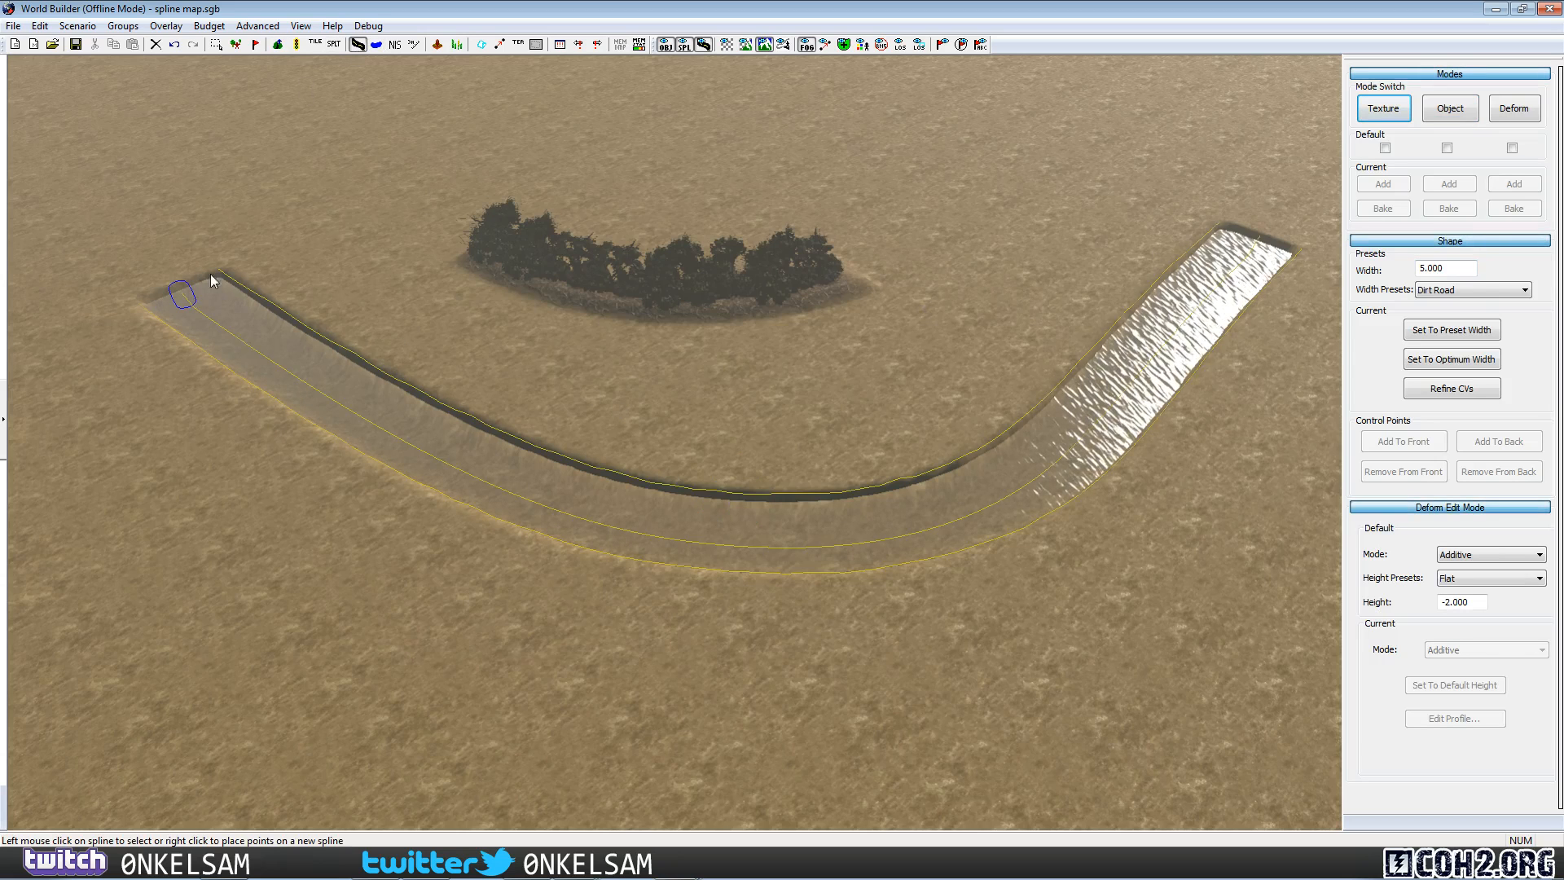
{"action": "scroll", "coordinate": [1234, 616], "scroll_direction": "up", "scroll_amount": 2}
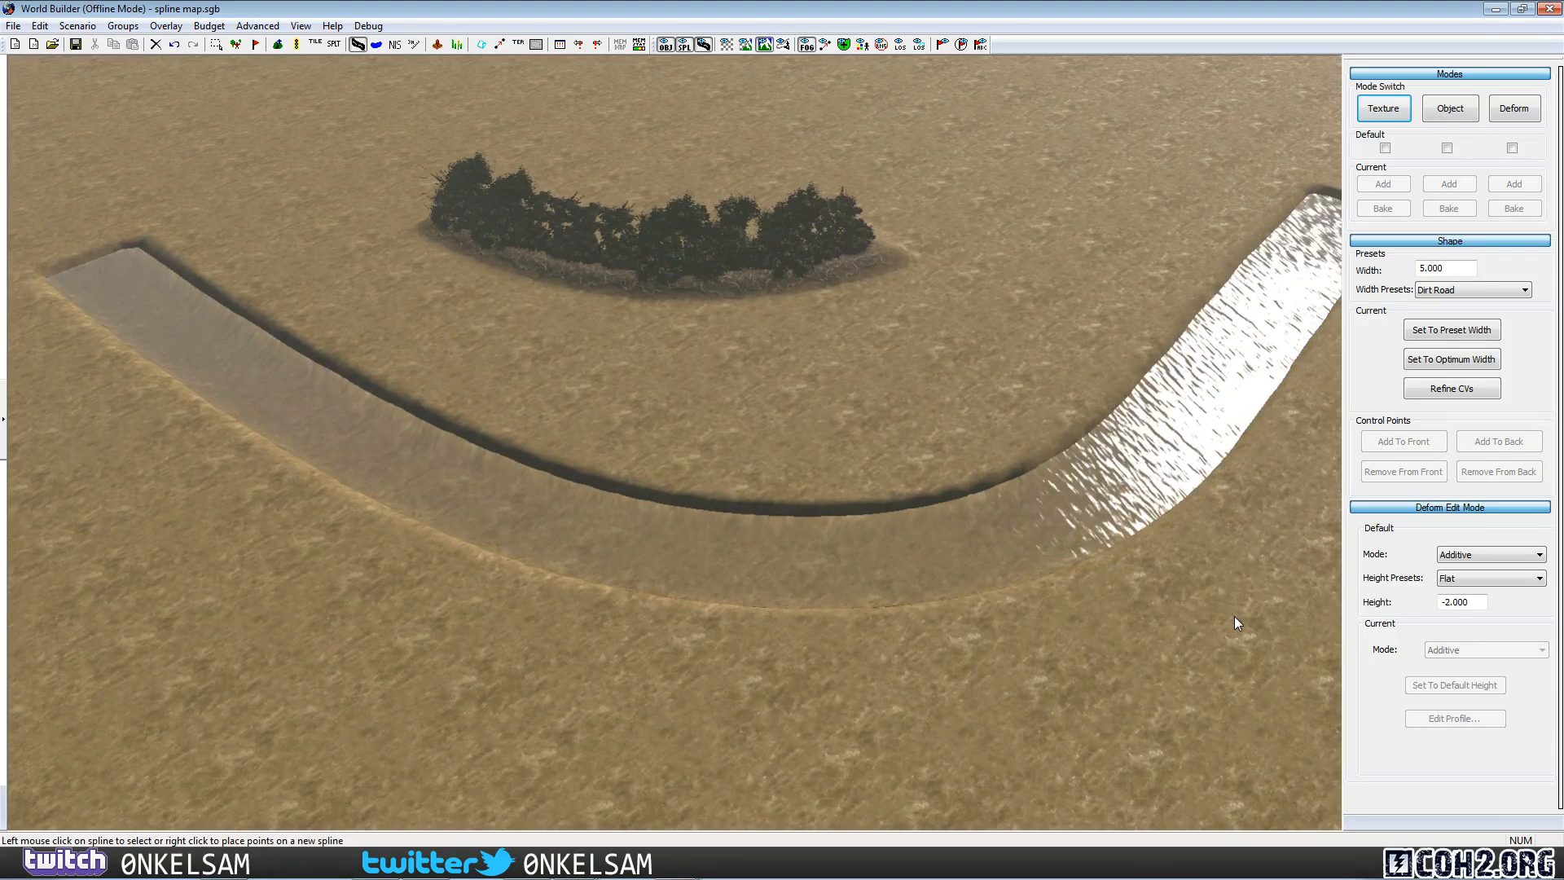
{"action": "scroll", "coordinate": [1128, 612], "scroll_direction": "down", "scroll_amount": 1}
{"action": "middle_click_drag", "start_coordinate": [1128, 611], "coordinate": [1053, 601]}
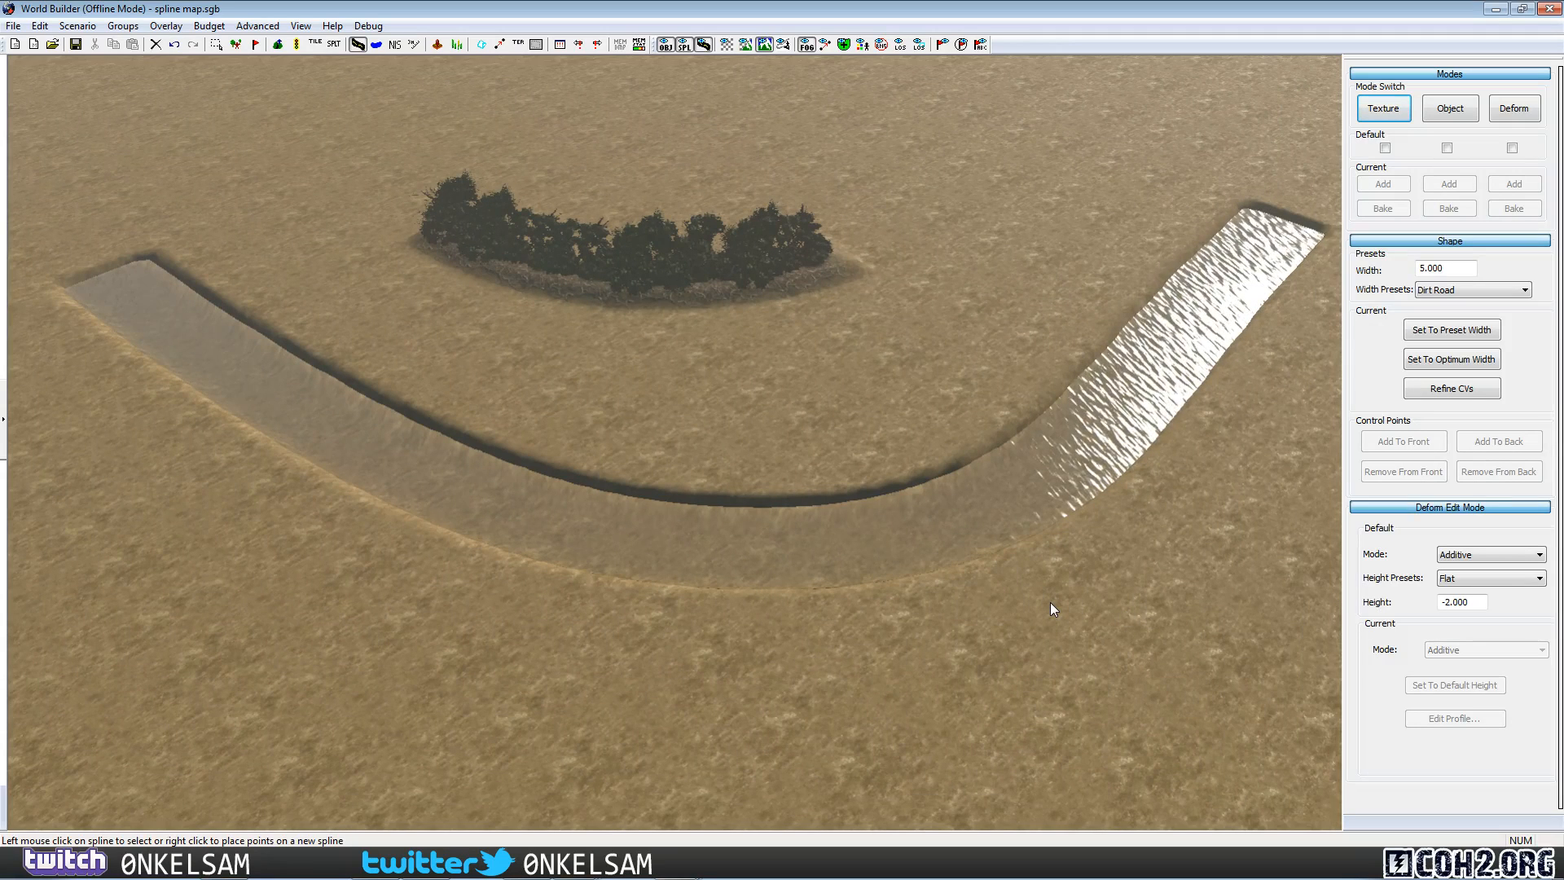
{"action": "left_click", "coordinate": [960, 535]}
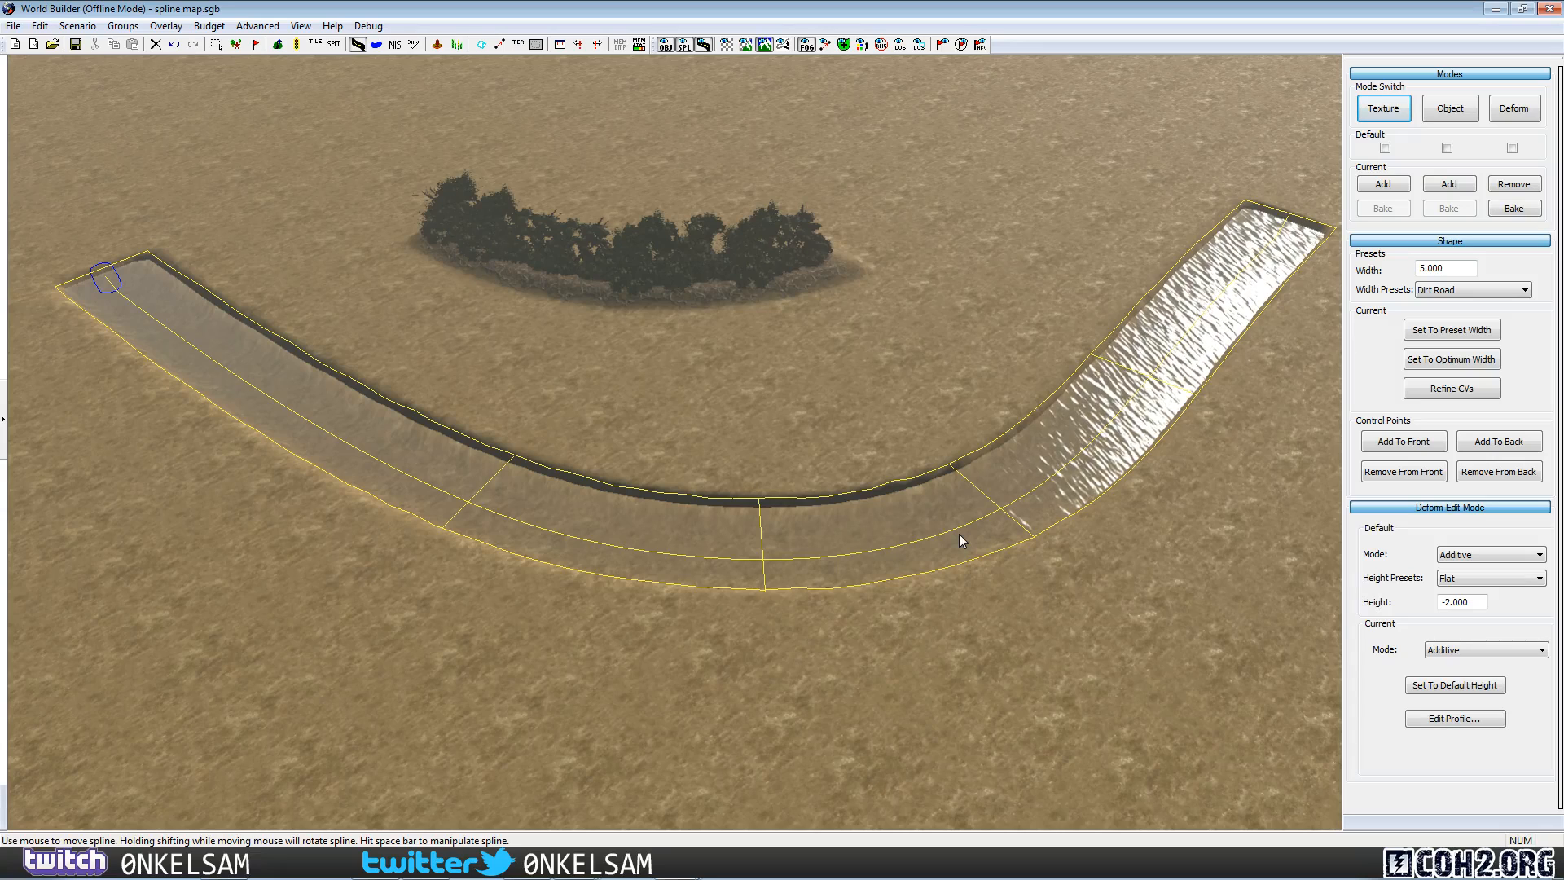
{"action": "scroll", "coordinate": [940, 544], "scroll_direction": "down", "scroll_amount": 1}
{"action": "scroll", "coordinate": [940, 545], "scroll_direction": "up", "scroll_amount": 2}
{"action": "scroll", "coordinate": [940, 545], "scroll_direction": "down", "scroll_amount": 1}
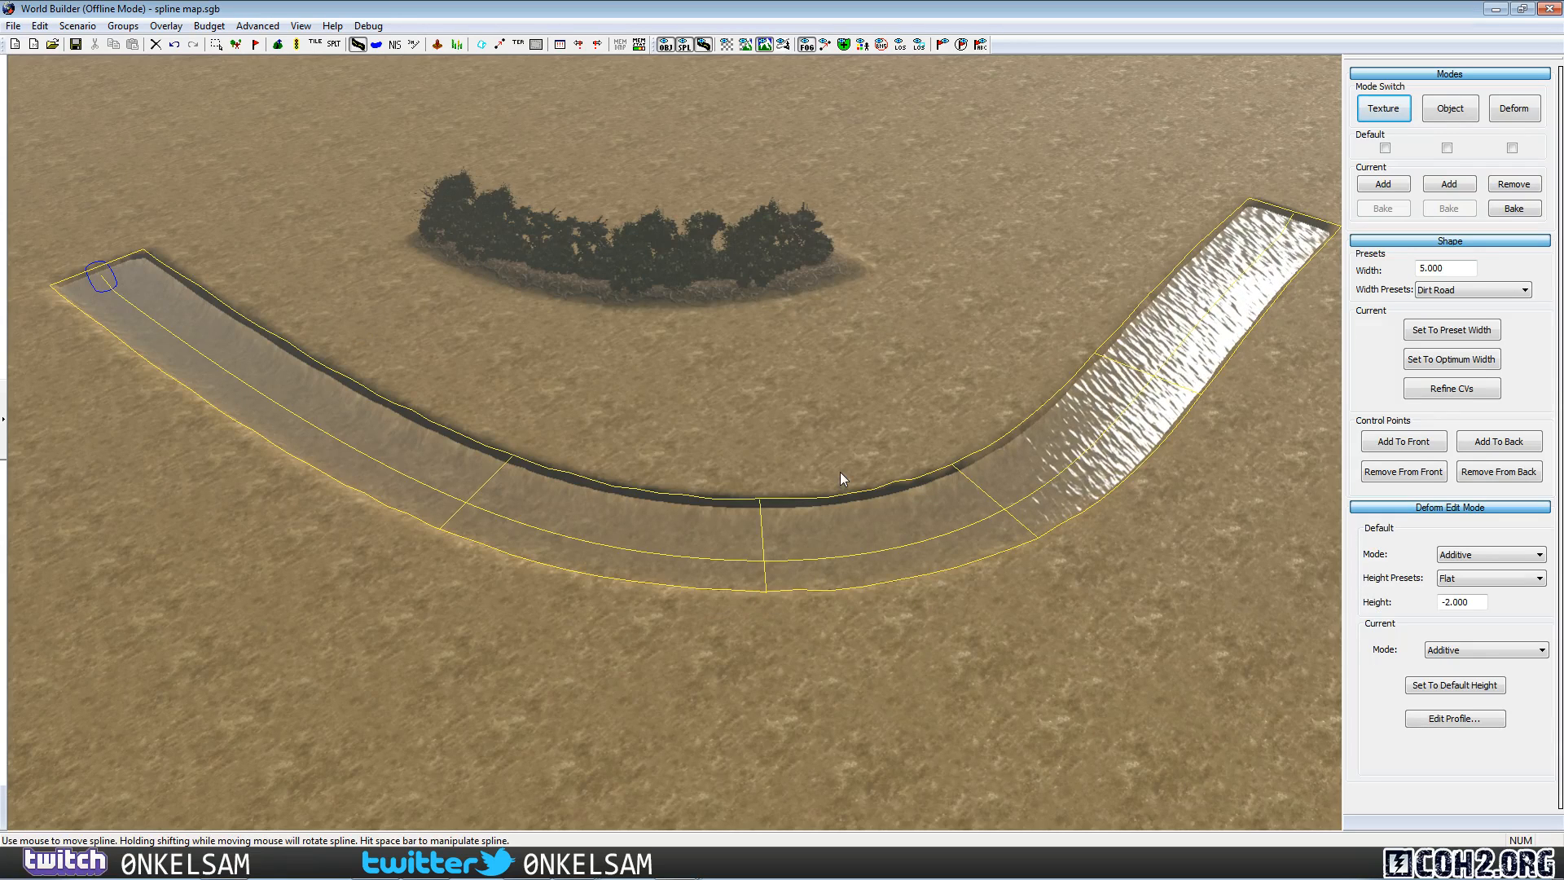
{"action": "key", "text": "space"}
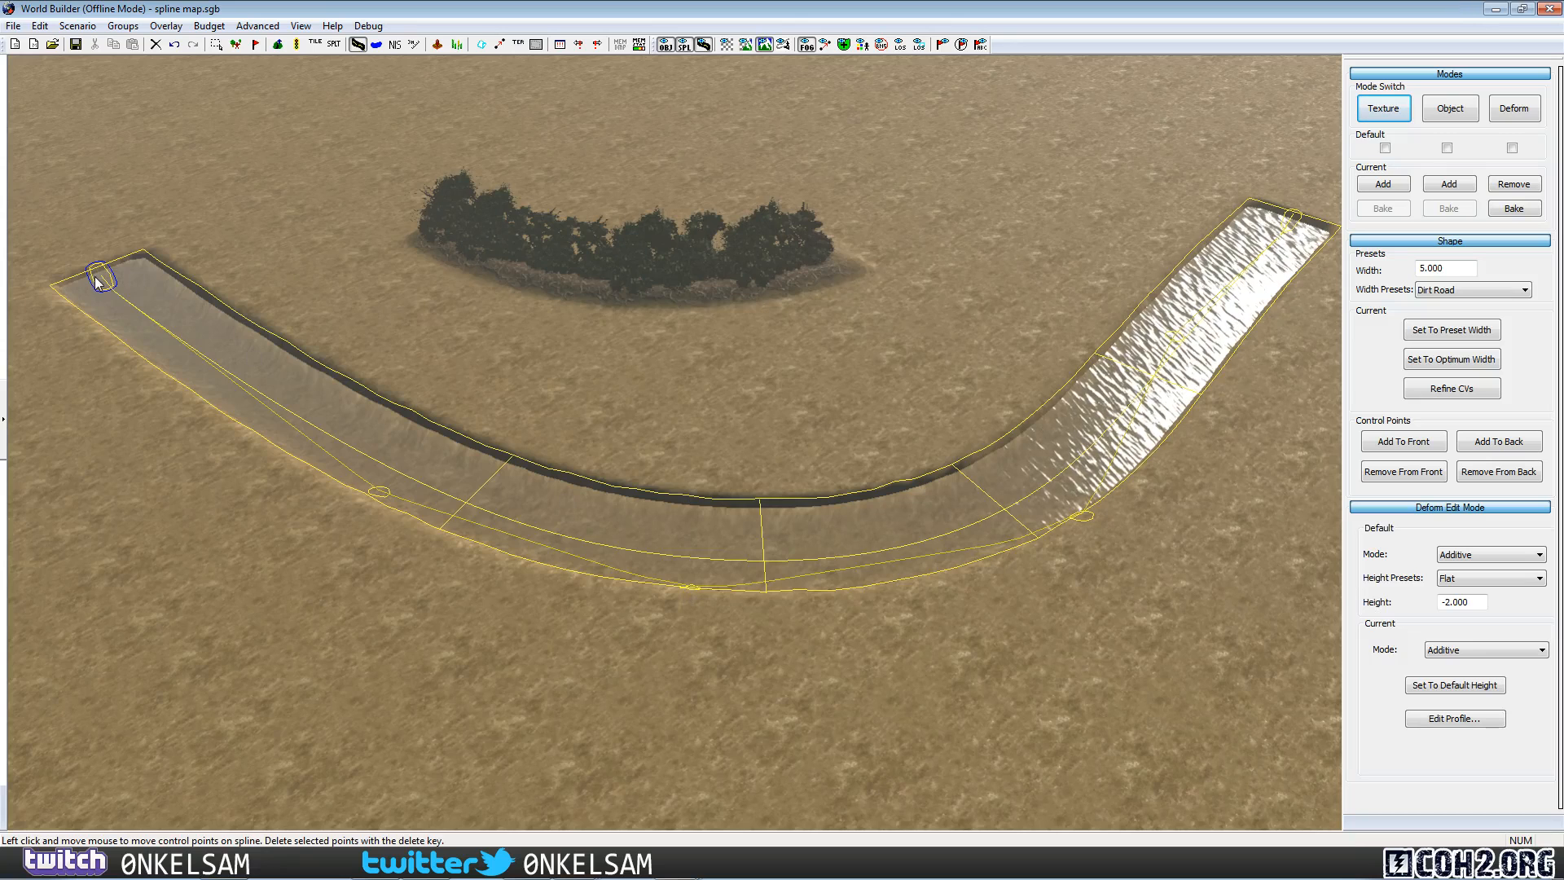
{"action": "left_click_drag", "start_coordinate": [99, 277], "coordinate": [292, 448]}
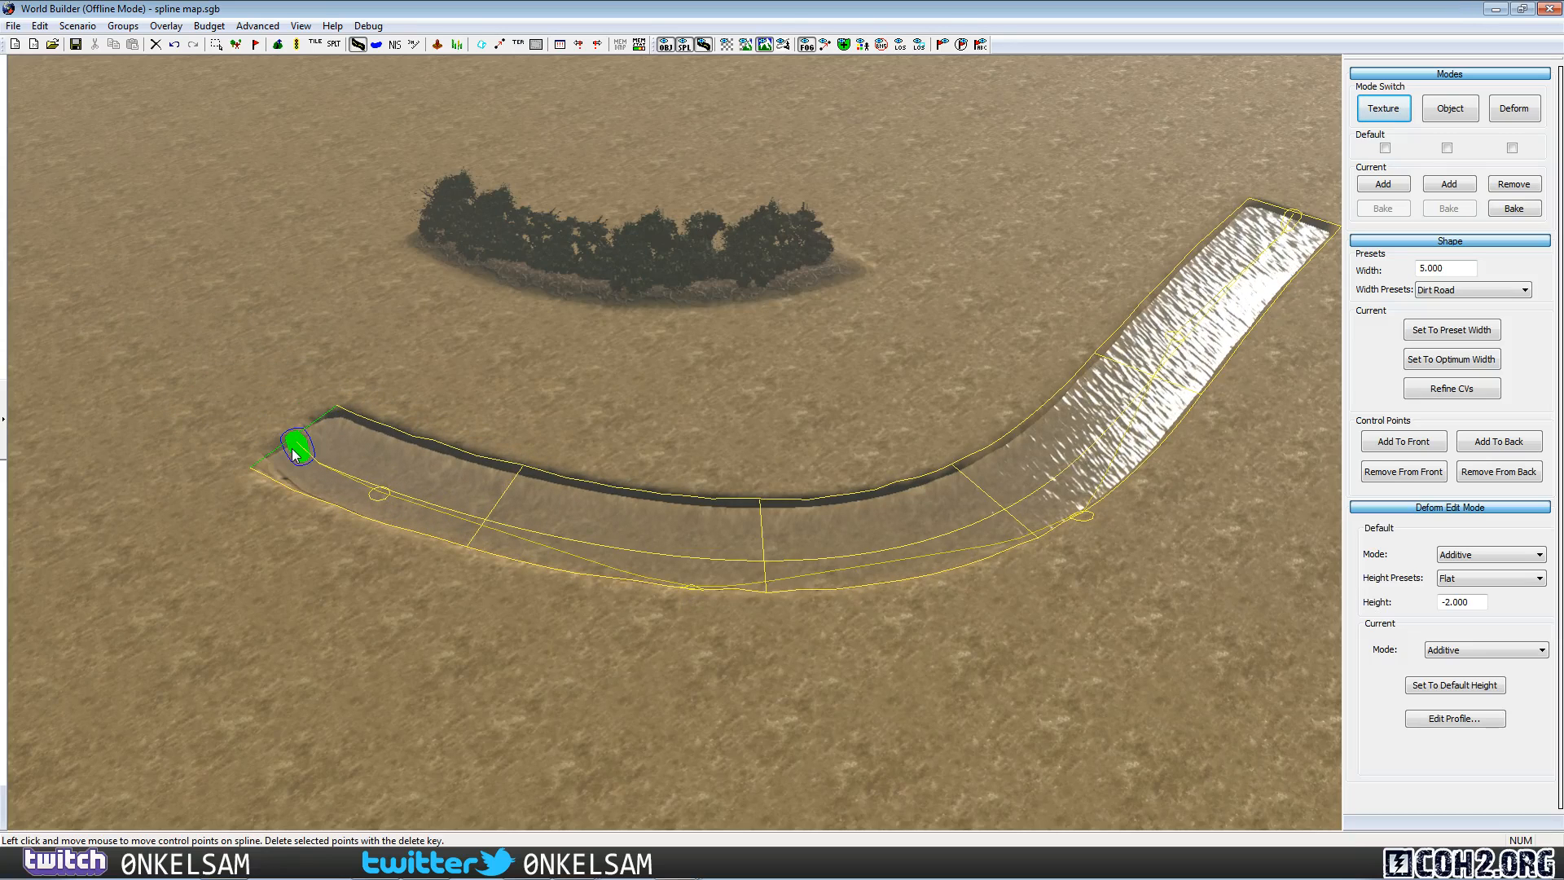
{"action": "left_click", "coordinate": [296, 368]}
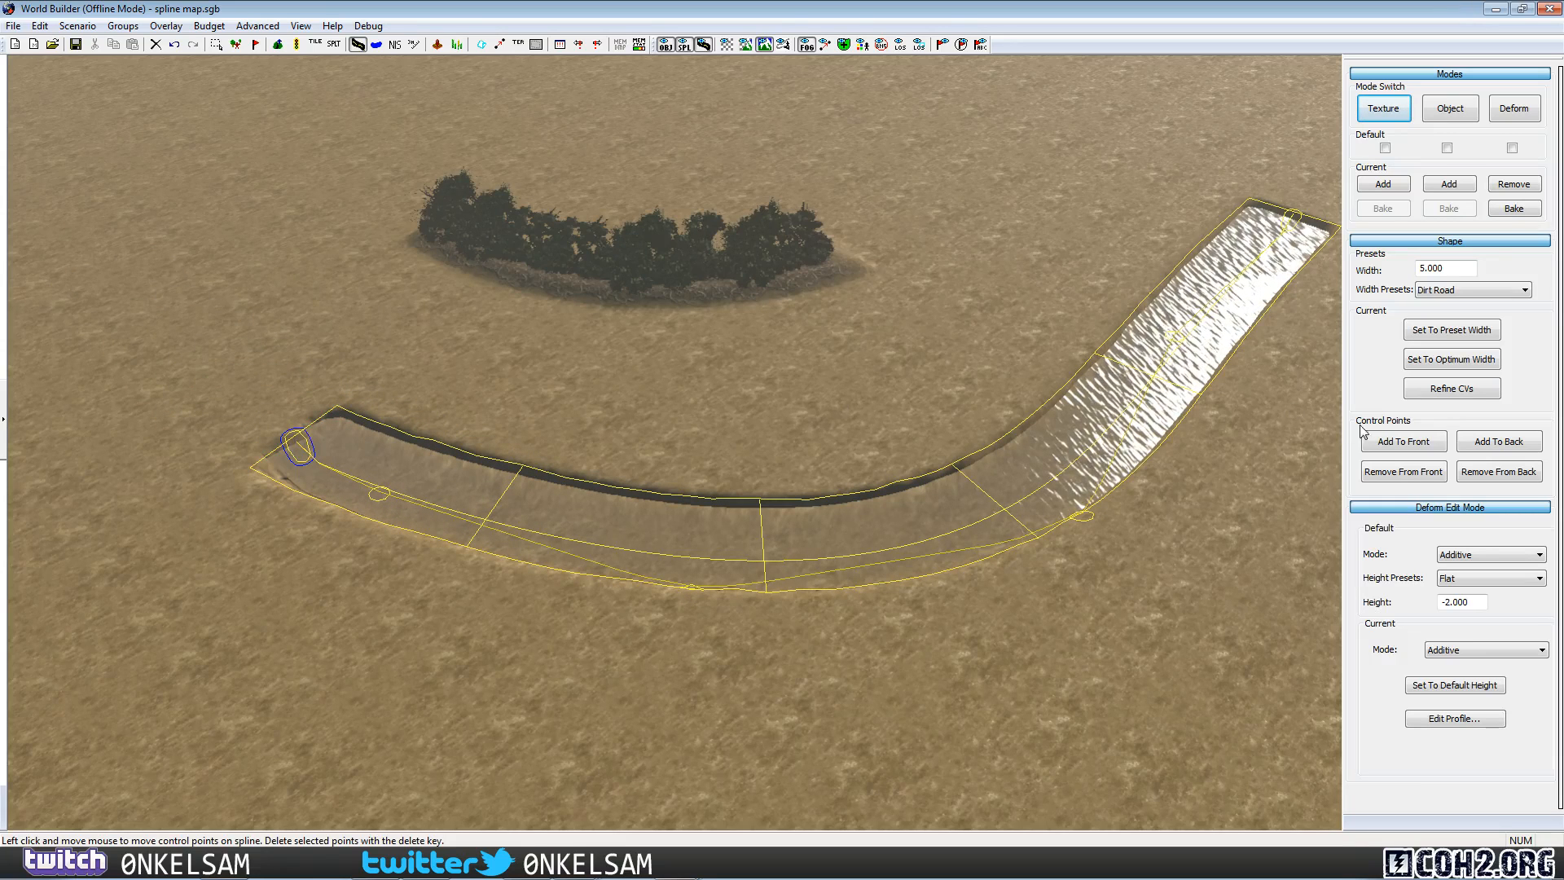
Add two control points to the front of the trench spline and reposition the points to extend and smooth the curve.
{"action": "left_click", "coordinate": [1405, 440]}
{"action": "left_click", "coordinate": [1405, 440]}
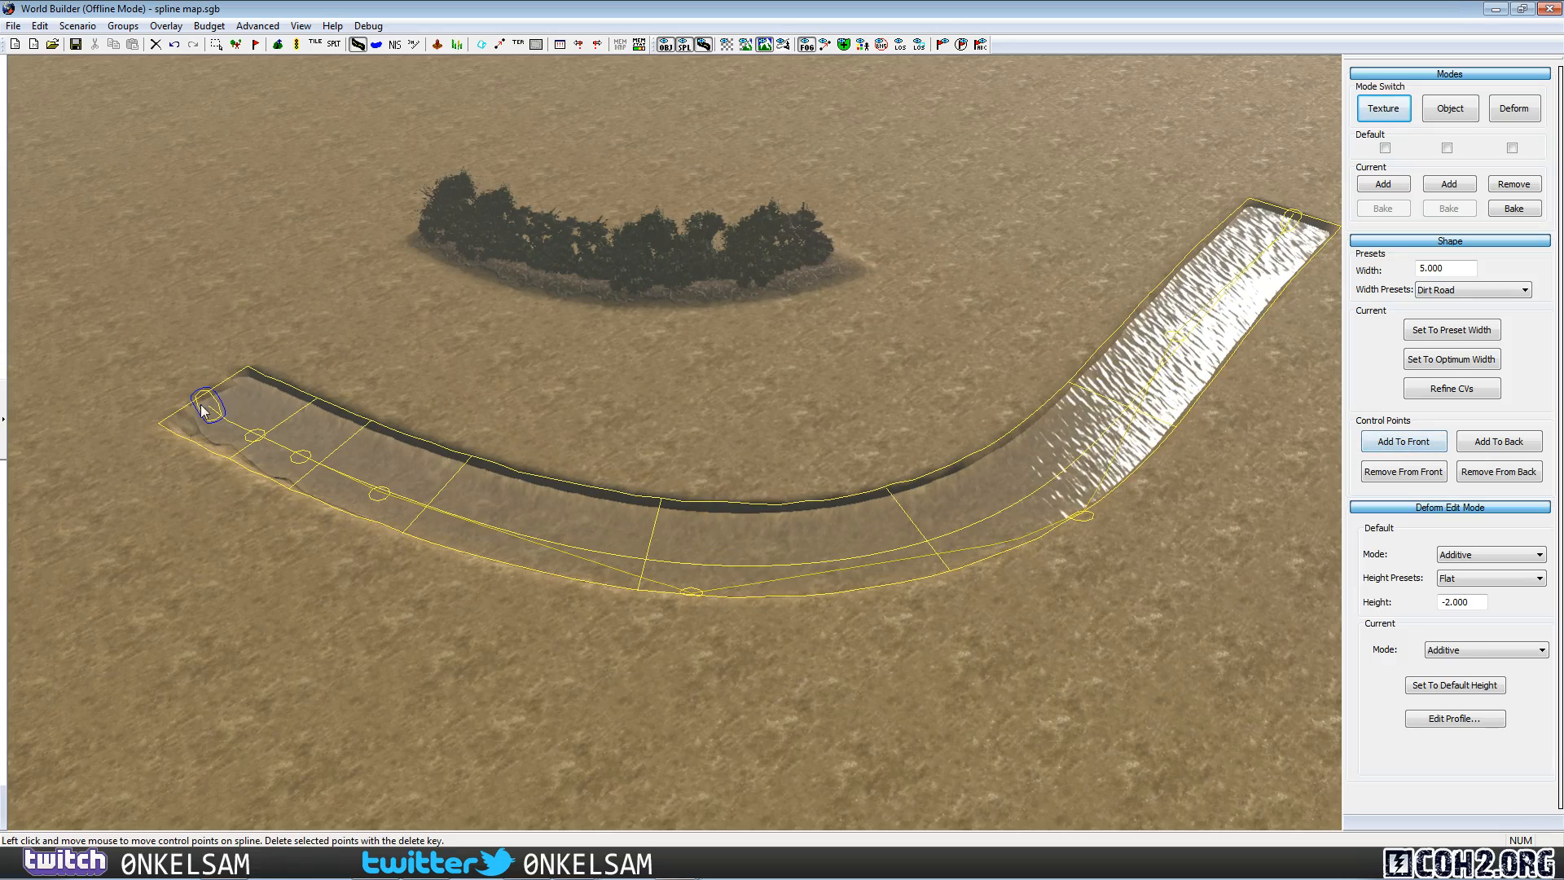
{"action": "left_click_drag", "start_coordinate": [204, 406], "coordinate": [95, 264]}
{"action": "left_click_drag", "start_coordinate": [249, 437], "coordinate": [200, 356]}
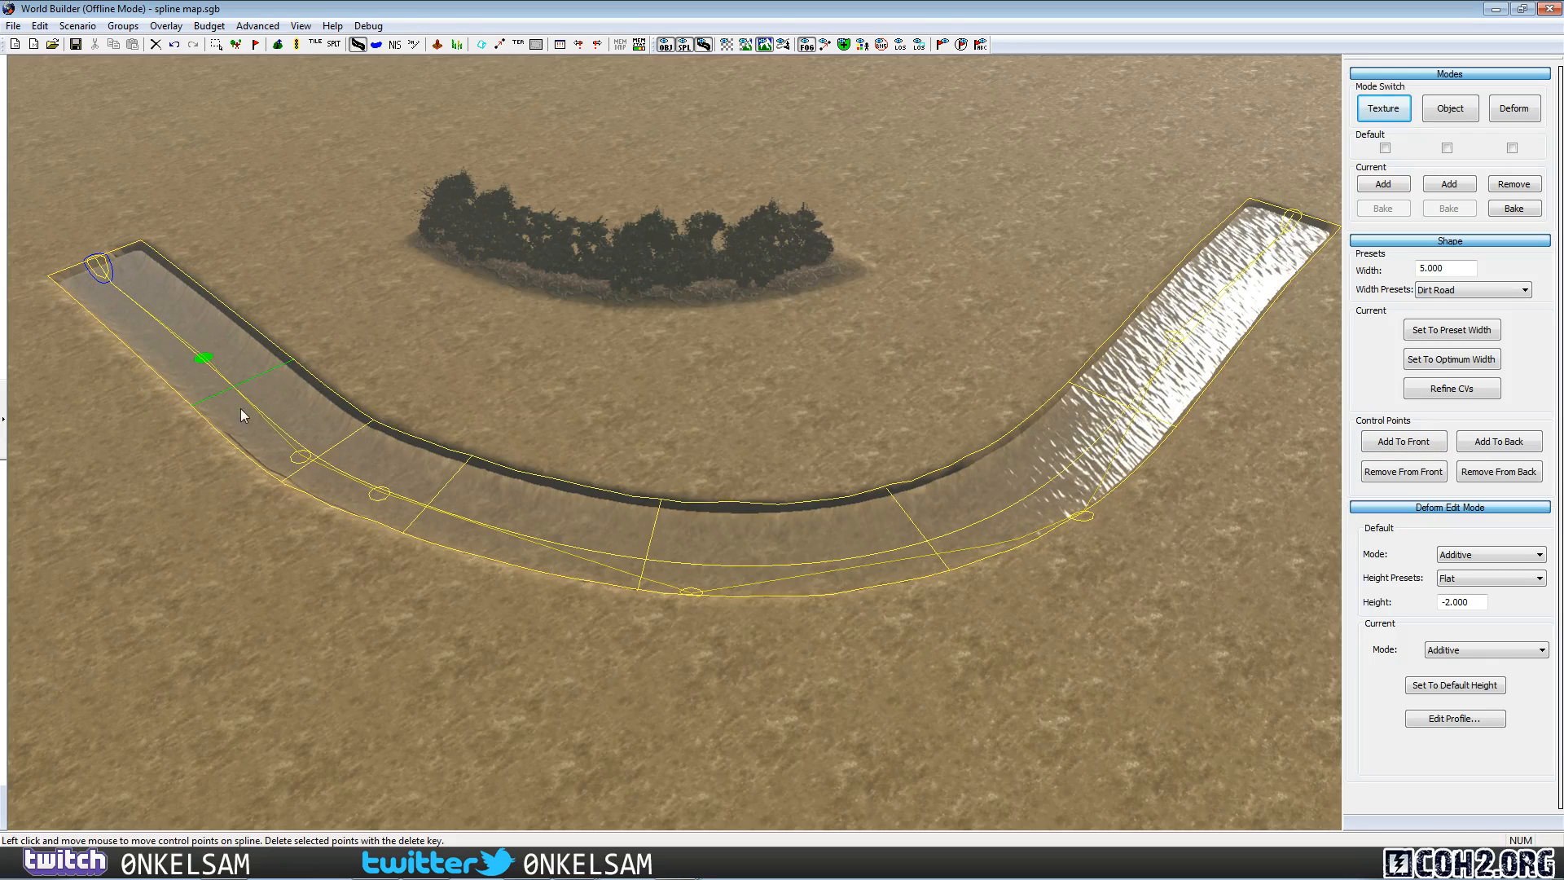
{"action": "left_click_drag", "start_coordinate": [300, 458], "coordinate": [289, 443]}
{"action": "left_click_drag", "start_coordinate": [377, 494], "coordinate": [448, 537]}
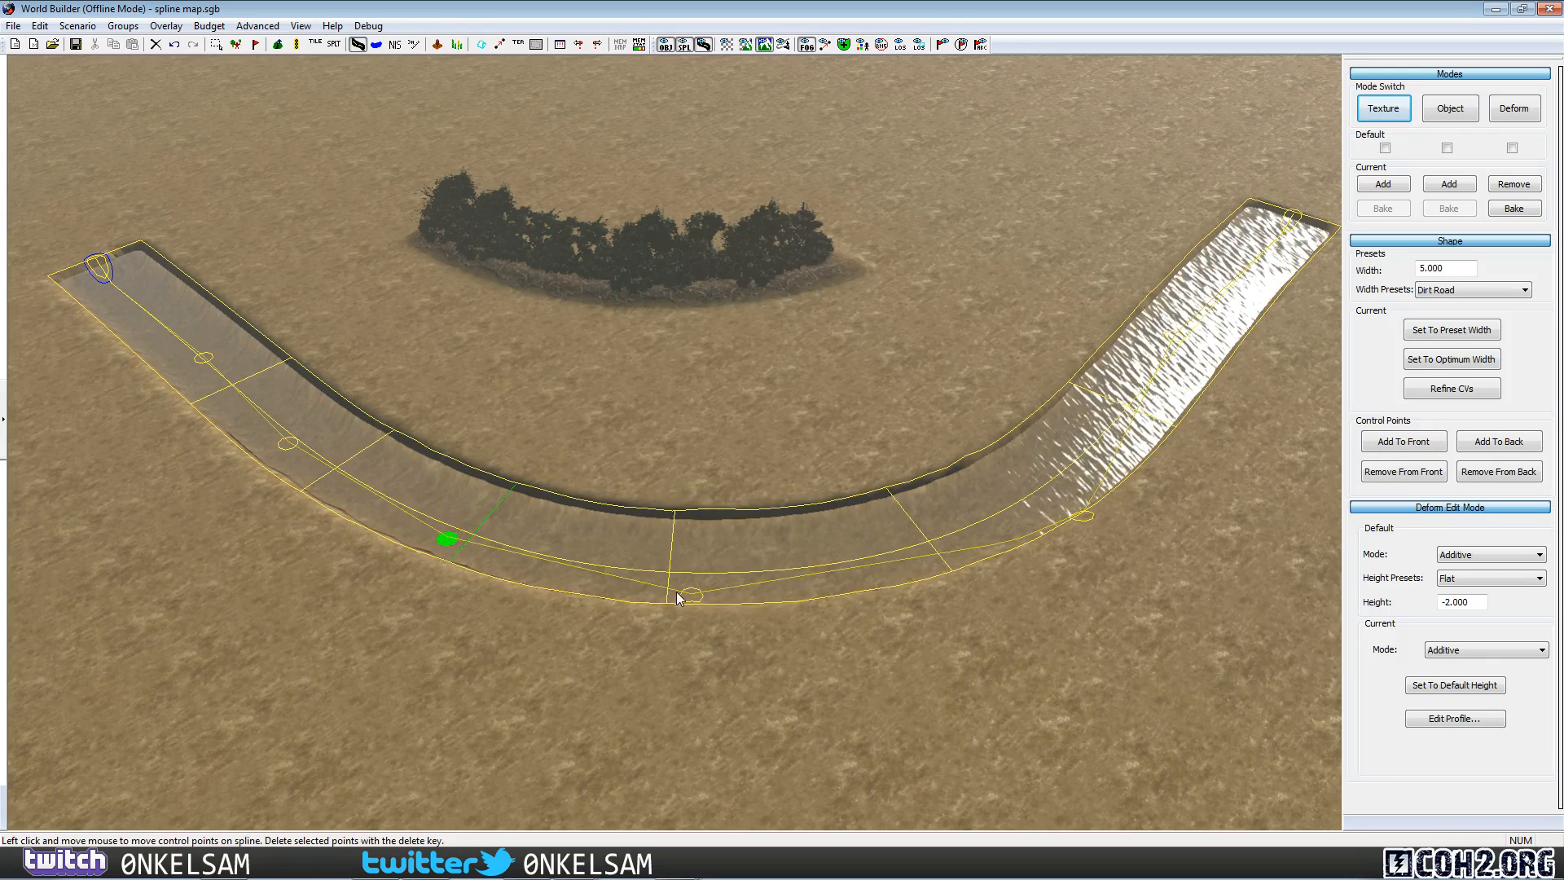
{"action": "left_click_drag", "start_coordinate": [689, 591], "coordinate": [778, 588]}
{"action": "left_click_drag", "start_coordinate": [1079, 519], "coordinate": [1096, 456]}
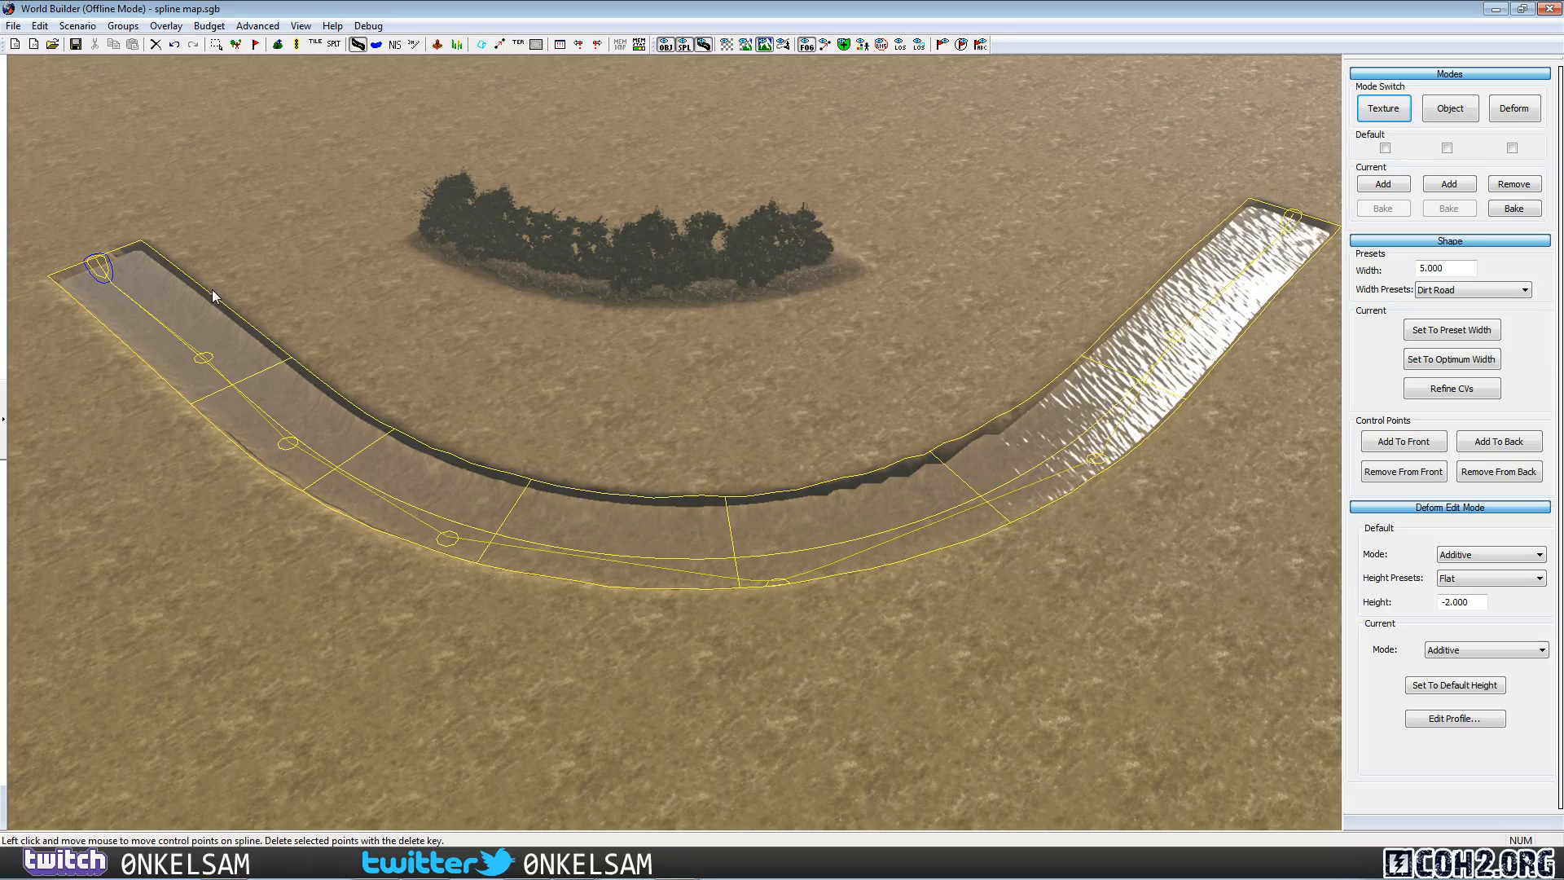
Widen the trench spline at its middle control point and at the control points nearest both ends.
{"action": "left_click", "coordinate": [774, 584]}
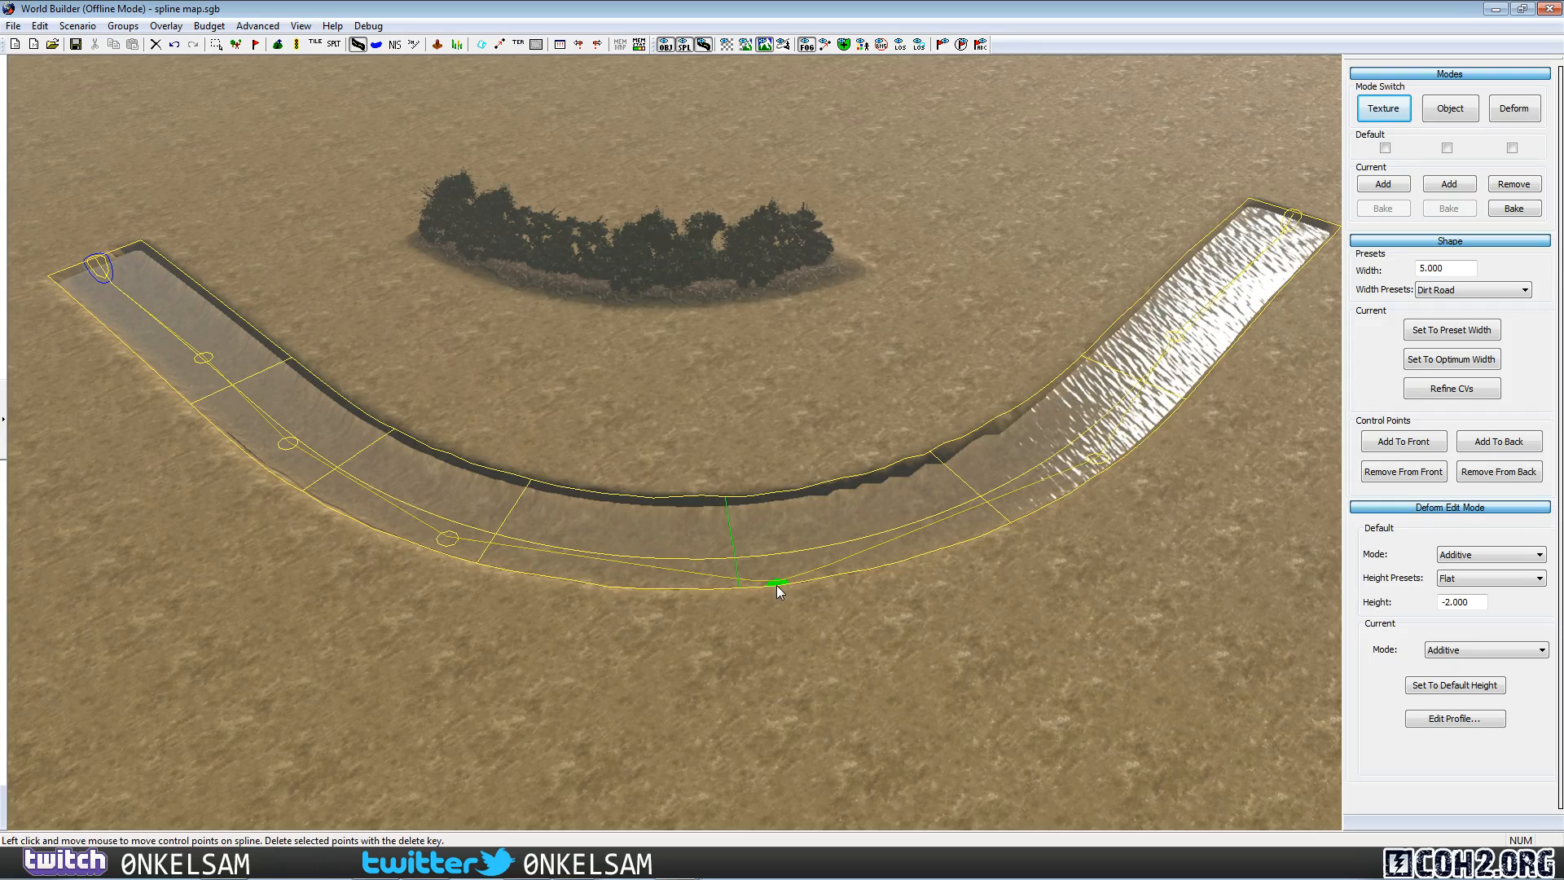
{"action": "left_click_drag", "start_coordinate": [775, 584], "coordinate": [766, 574]}
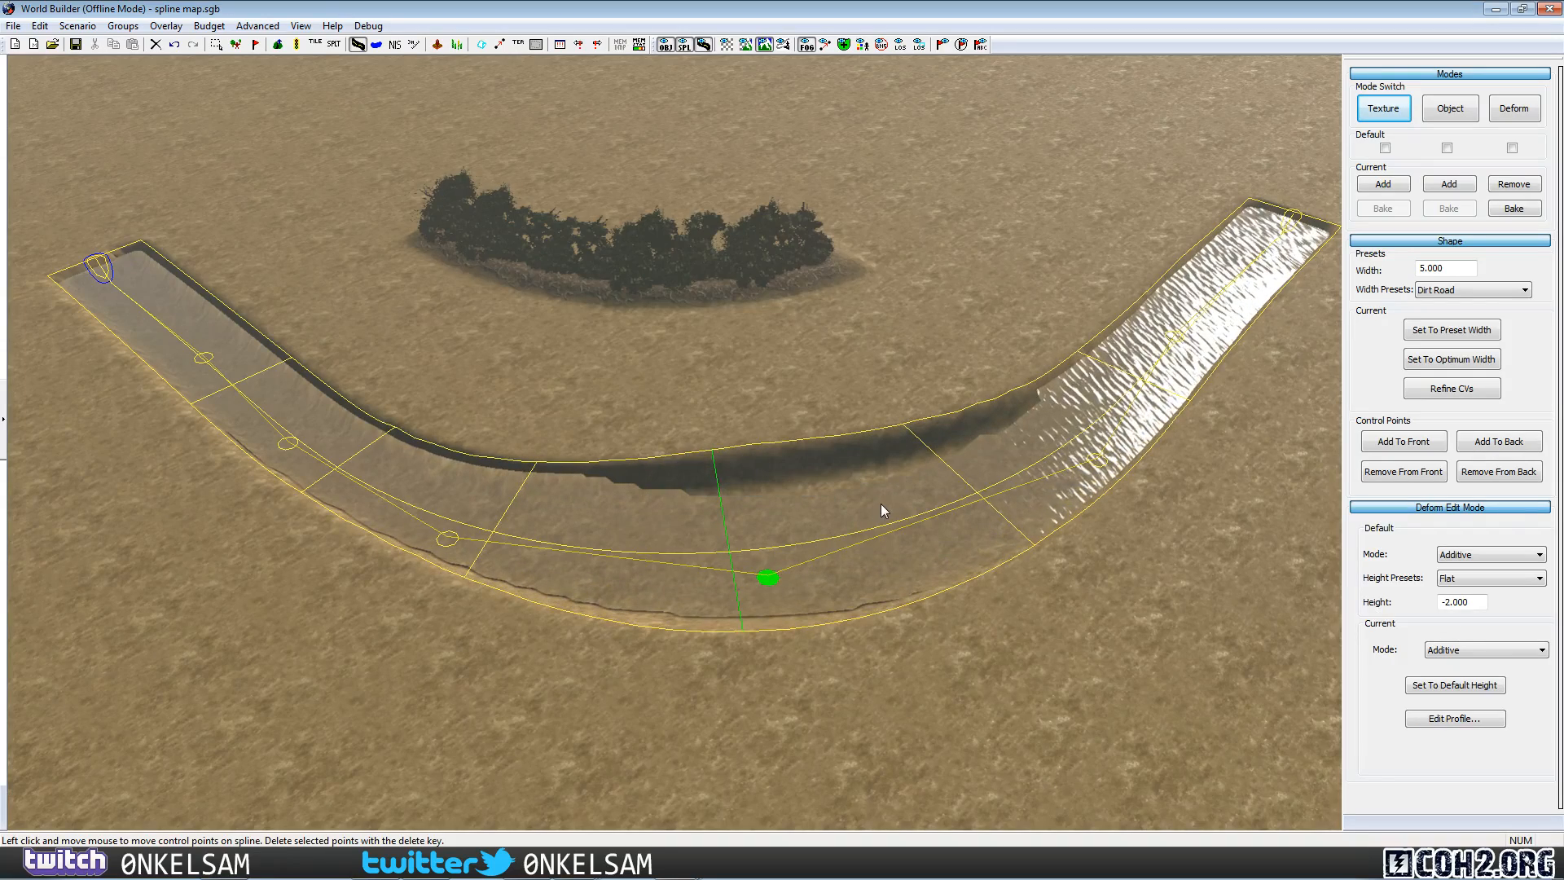
{"action": "middle_click_drag", "start_coordinate": [1069, 452], "coordinate": [782, 637]}
{"action": "left_click", "coordinate": [781, 632]}
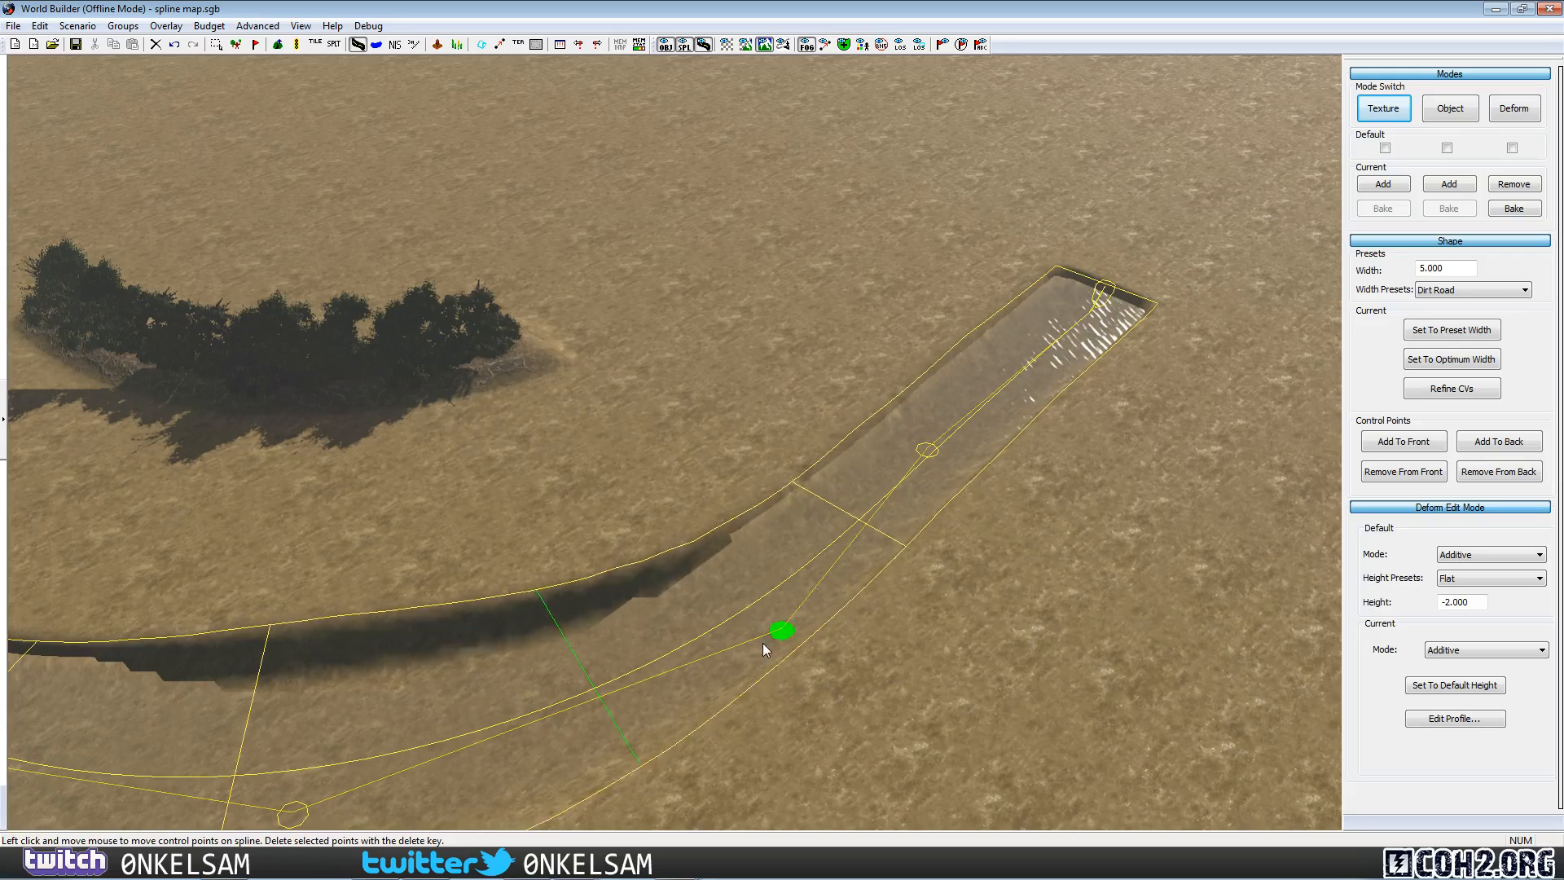
{"action": "left_click", "coordinate": [927, 450]}
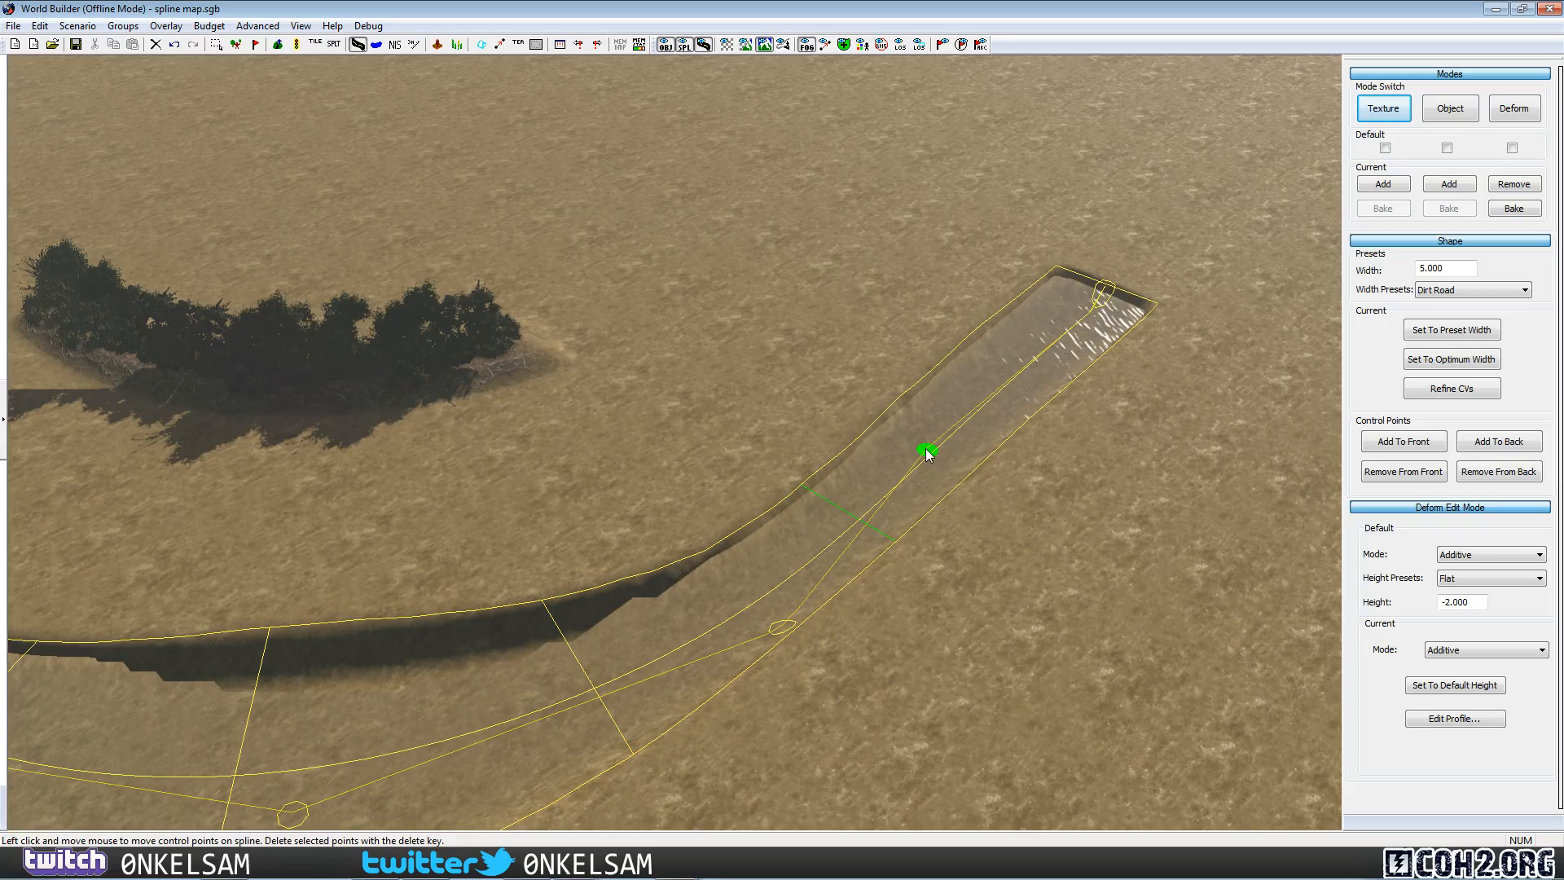
{"action": "middle_click_drag", "start_coordinate": [958, 411], "coordinate": [442, 575]}
{"action": "left_click", "coordinate": [446, 590]}
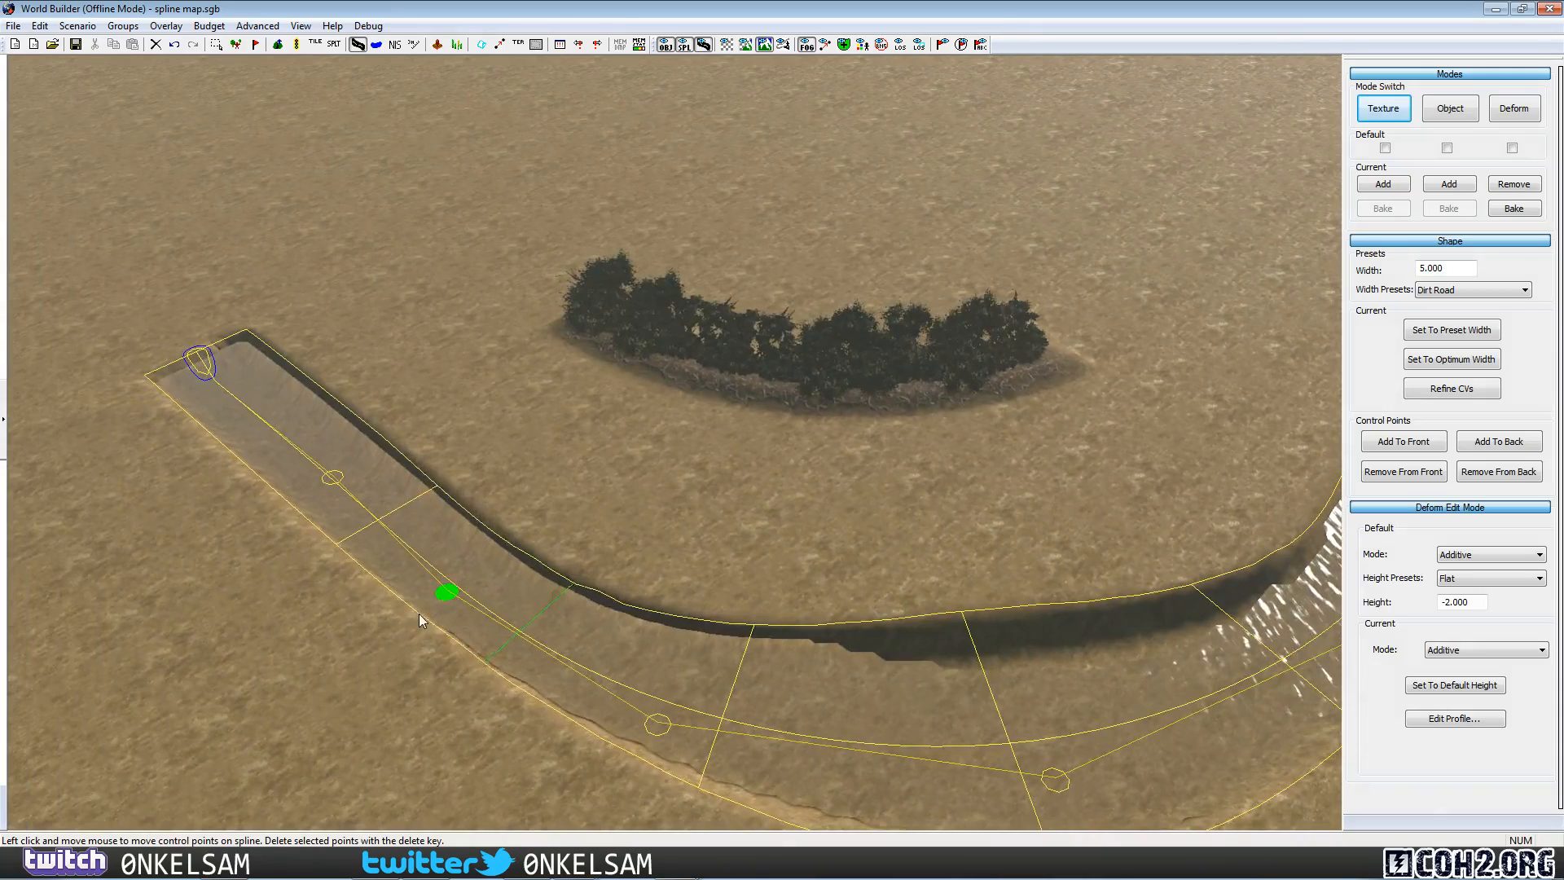
{"action": "left_click_drag", "start_coordinate": [362, 642], "coordinate": [354, 451]}
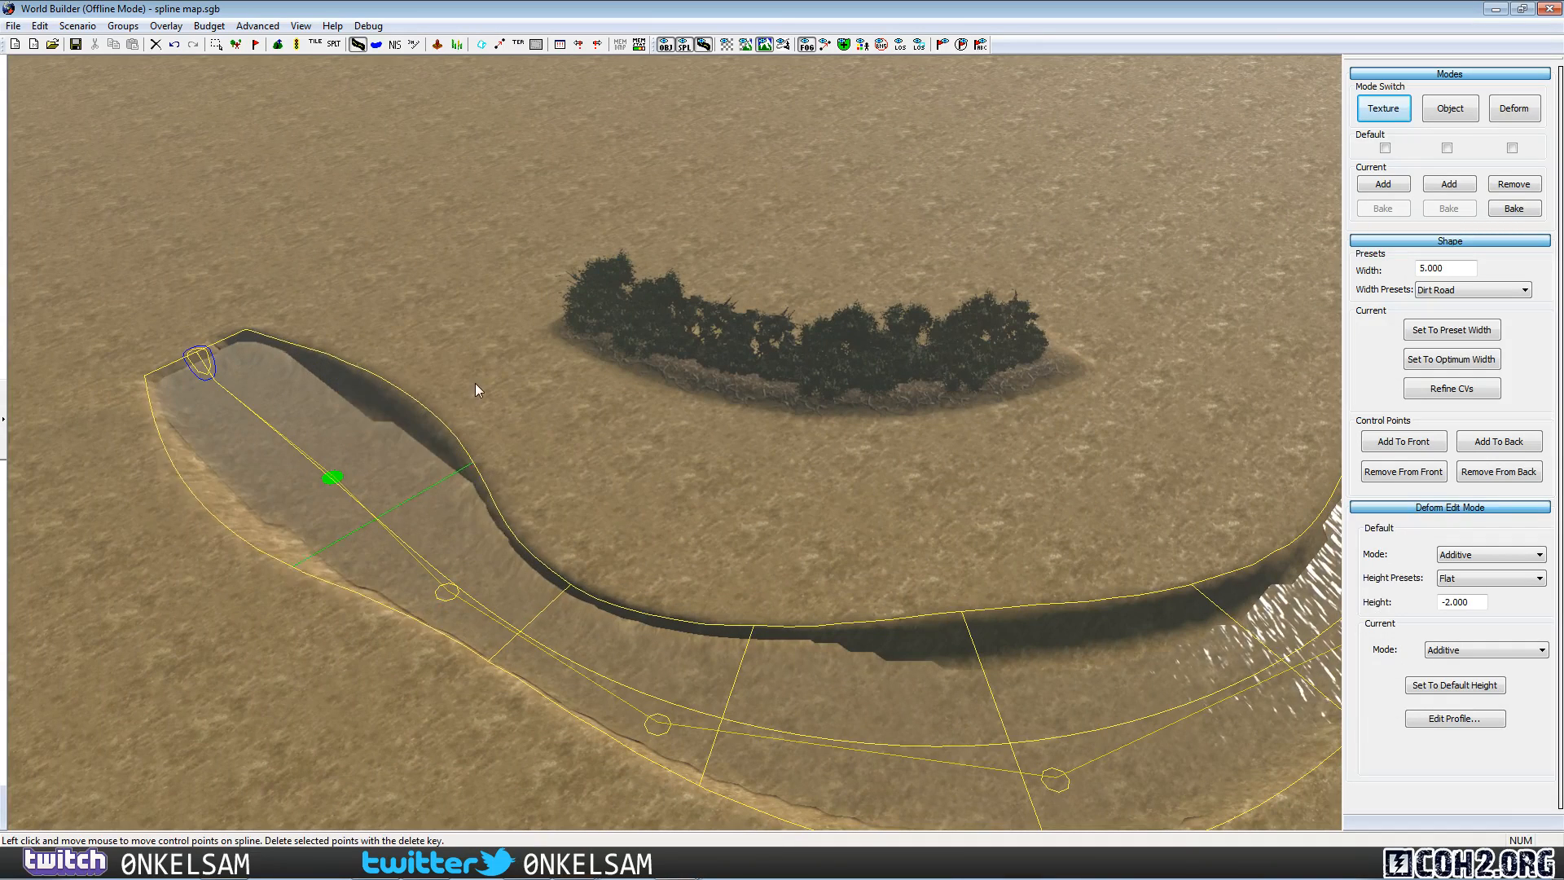
{"action": "left_click", "coordinate": [779, 526]}
{"action": "middle_click_drag", "start_coordinate": [779, 526], "coordinate": [759, 505]}
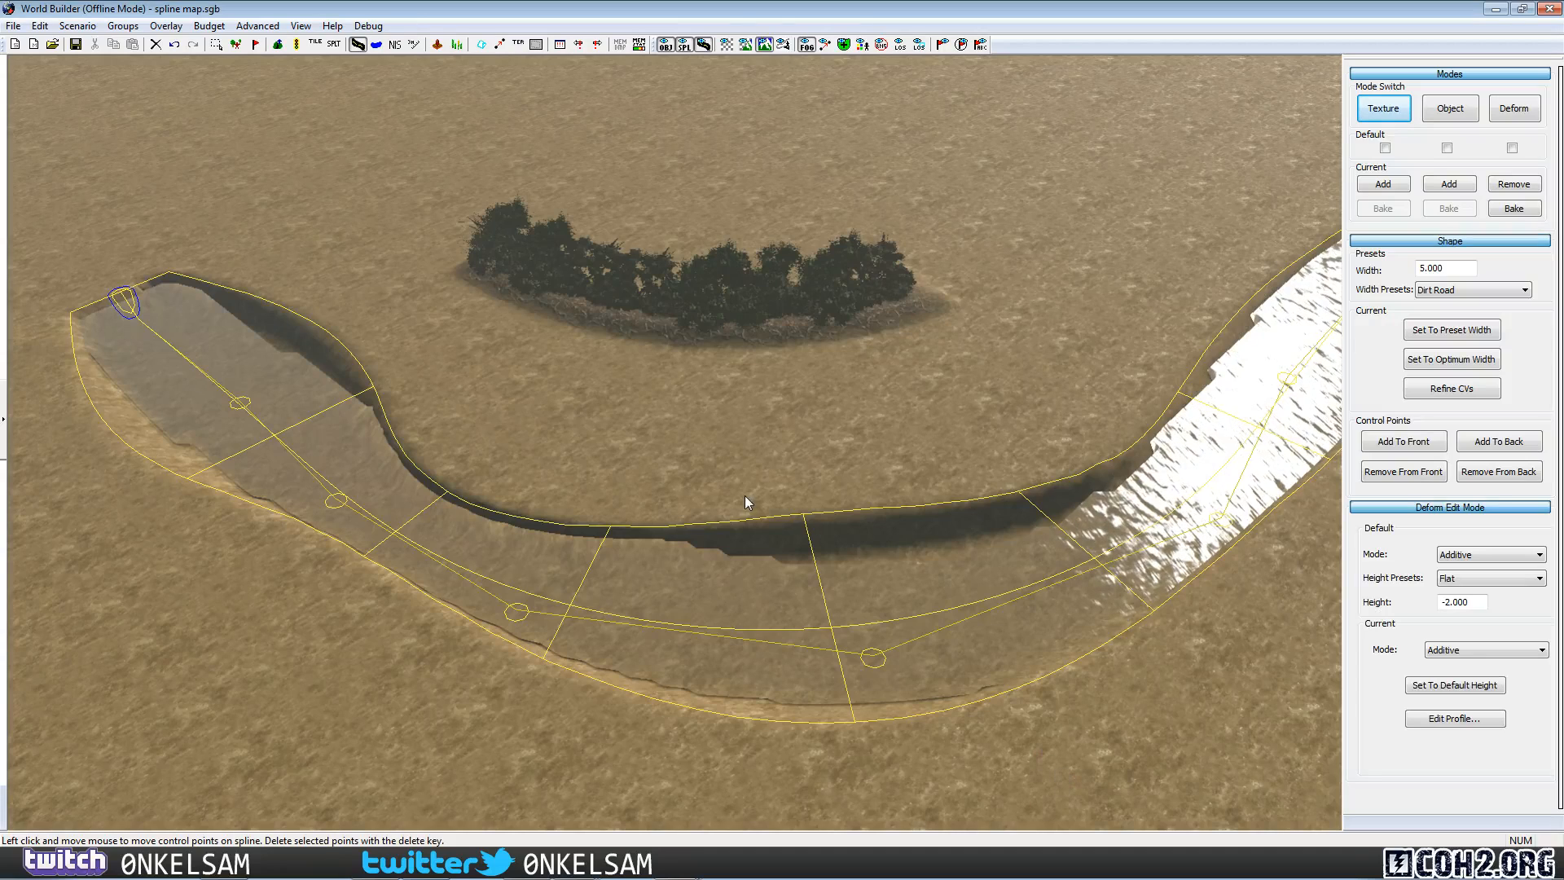
Deselect the spline, update the water to fill the widened trench, and inspect the result in spline editing mode.
{"action": "key", "text": "space"}
{"action": "left_click", "coordinate": [780, 443]}
{"action": "middle_click_drag", "start_coordinate": [1134, 723], "coordinate": [1005, 626]}
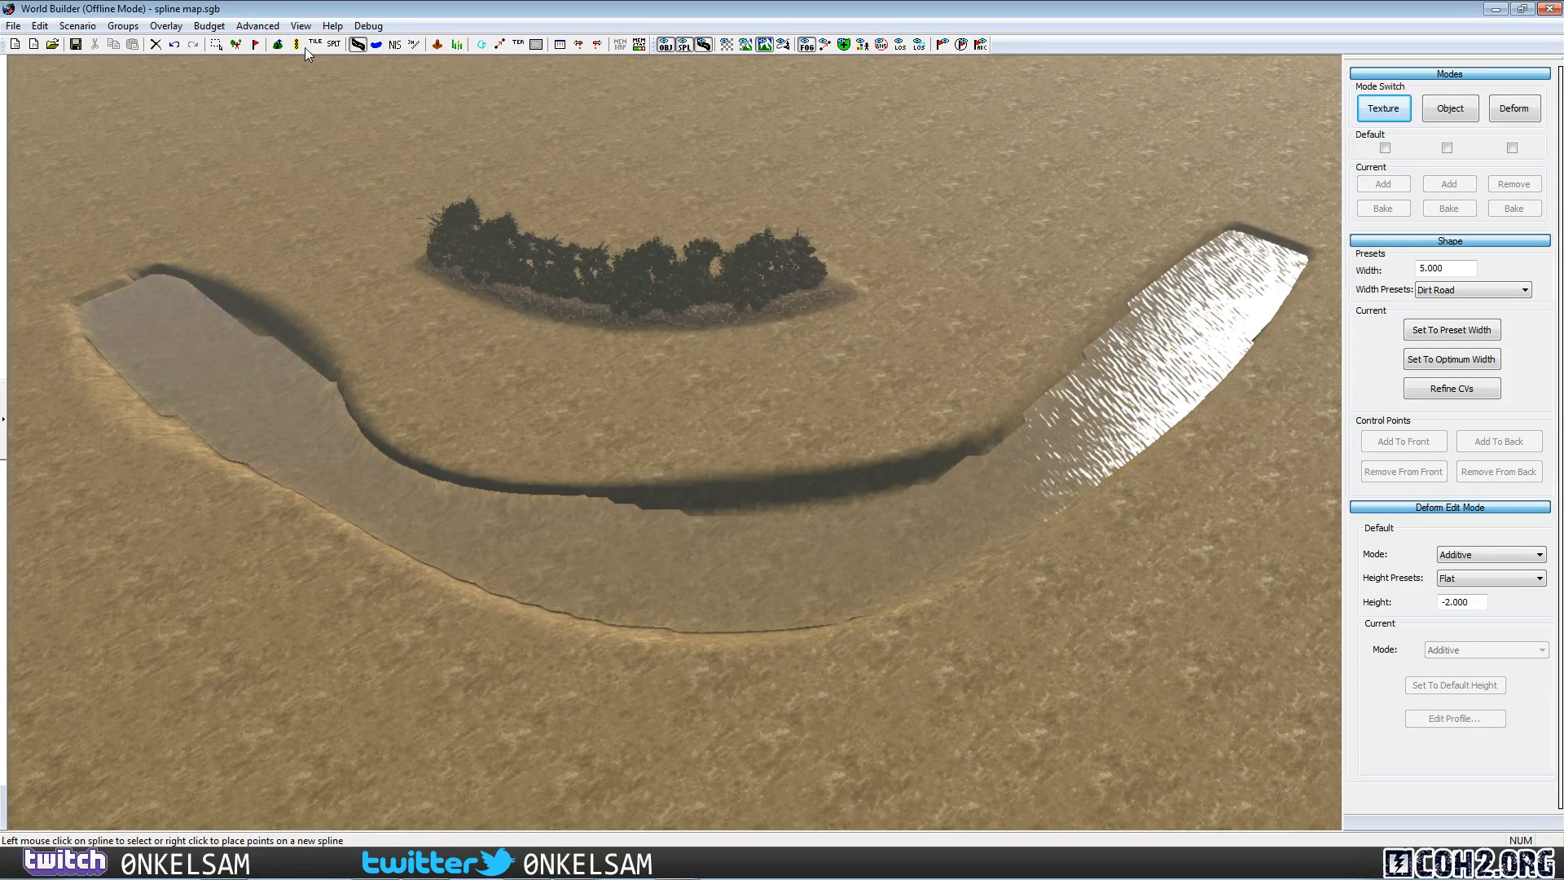
{"action": "left_click", "coordinate": [376, 45]}
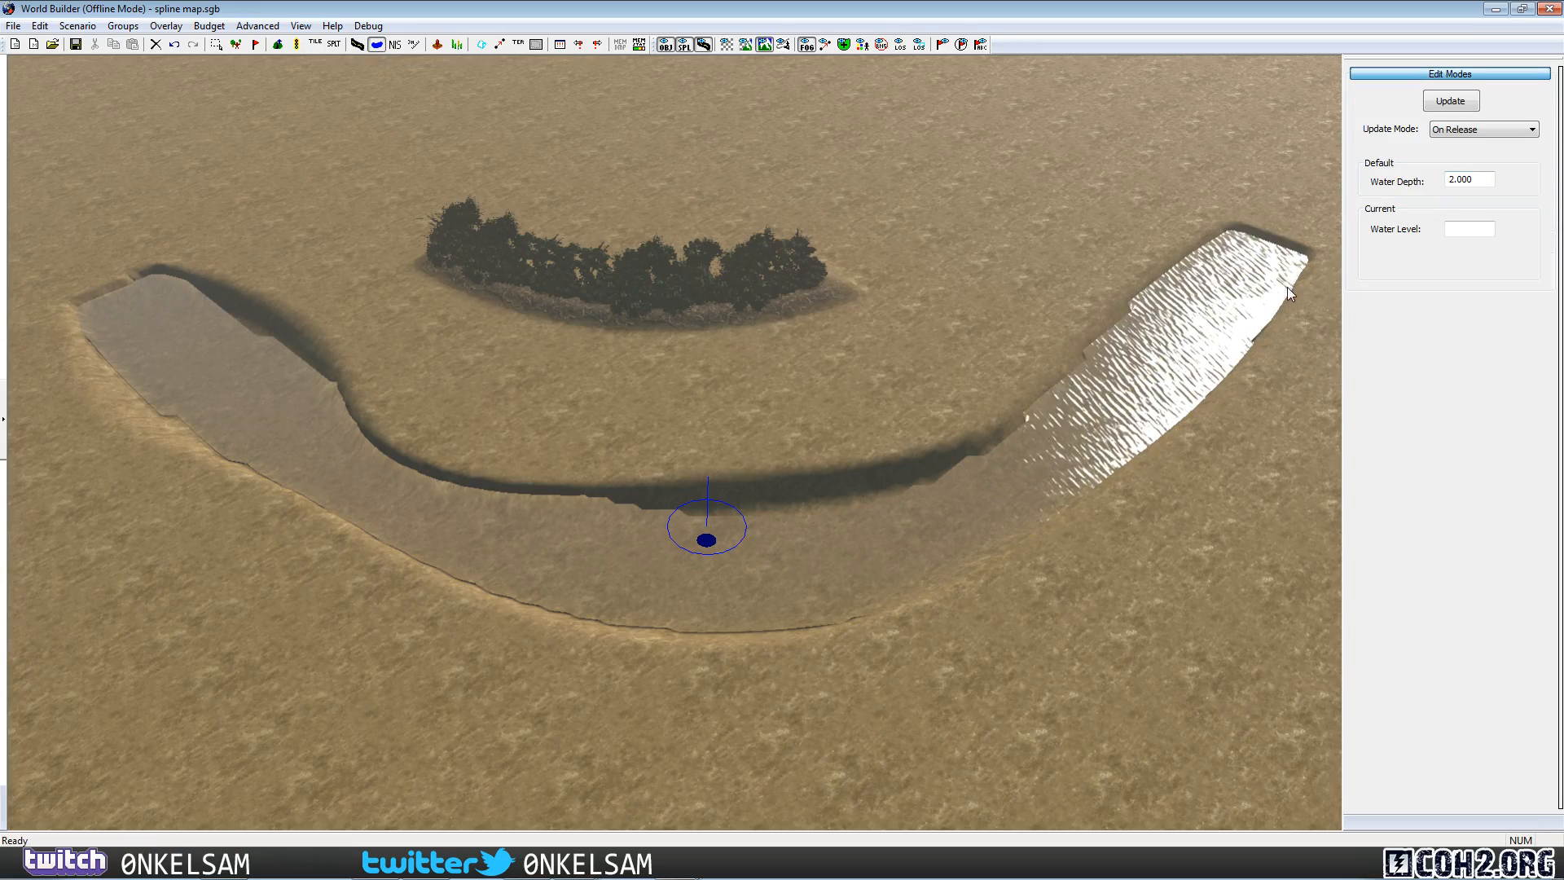
{"action": "left_click", "coordinate": [1450, 100]}
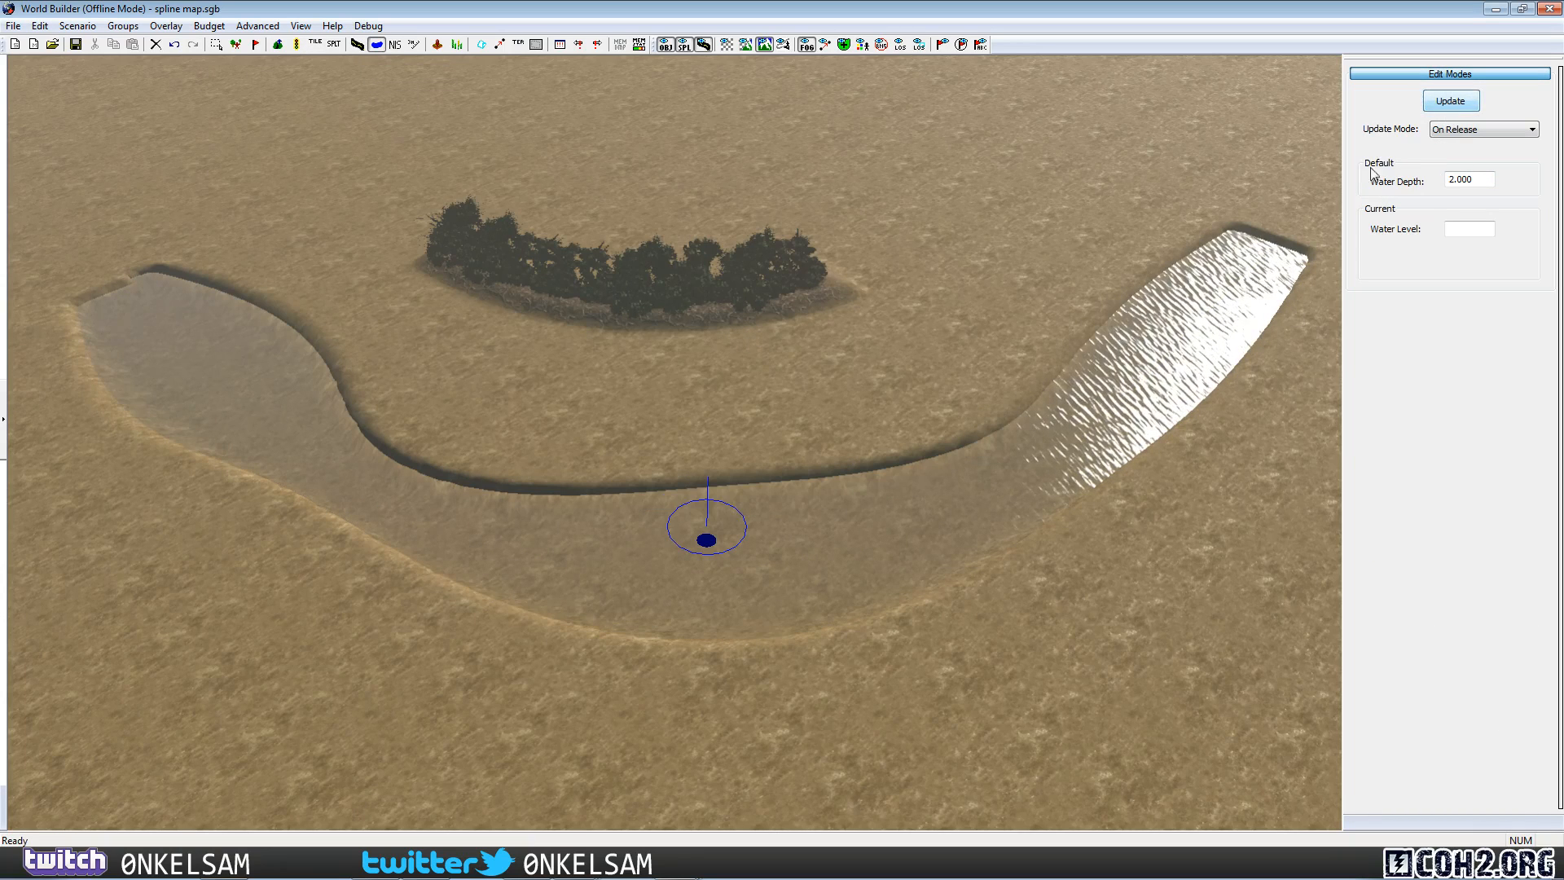
{"action": "left_click", "coordinate": [357, 44]}
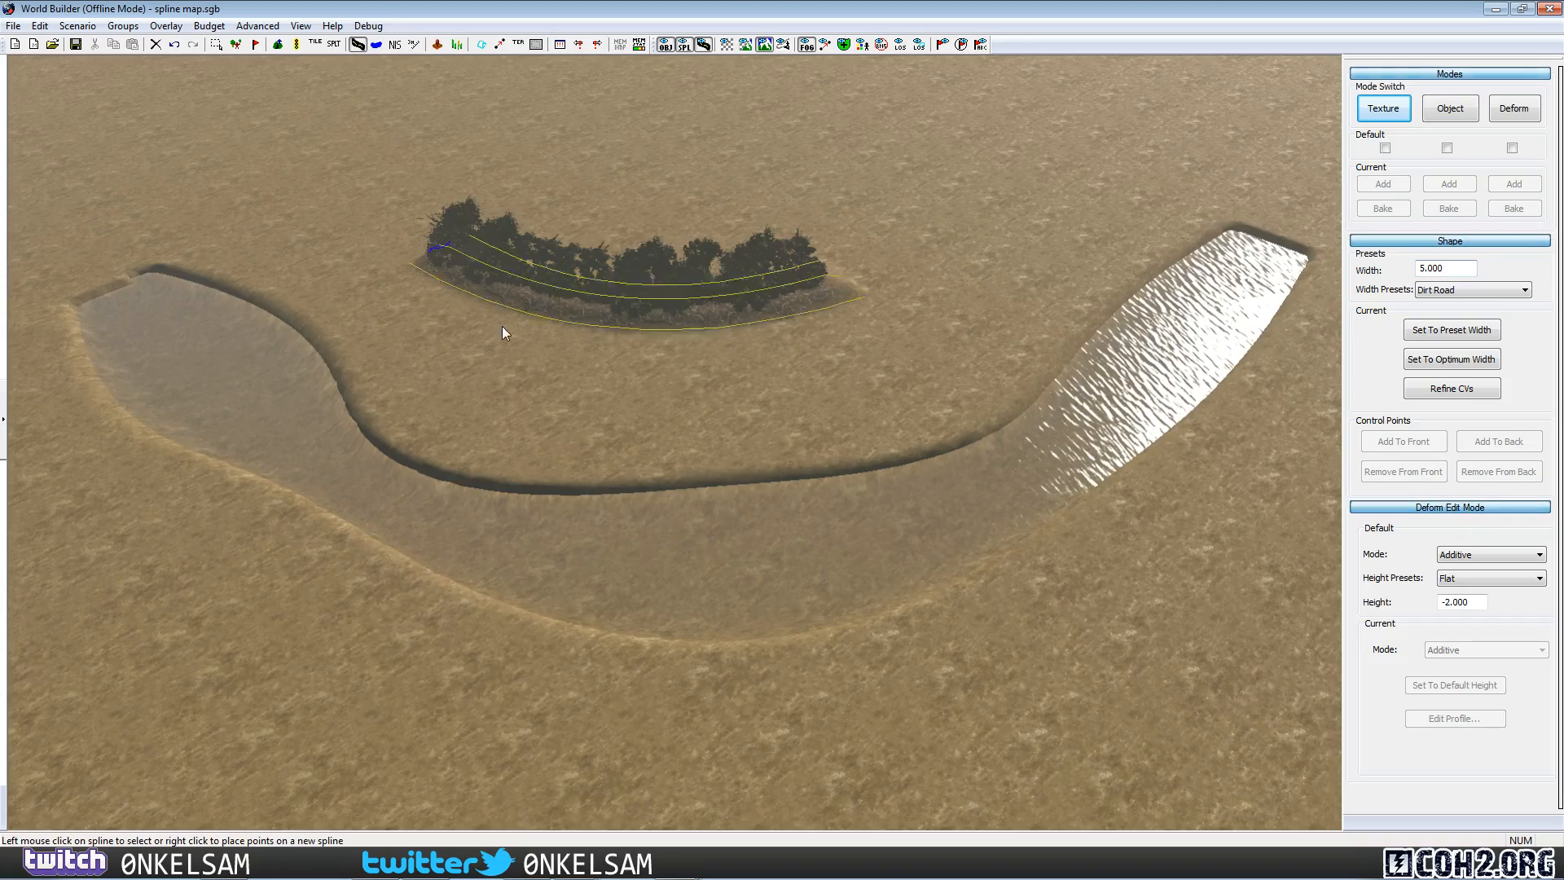
{"action": "scroll", "coordinate": [878, 589], "scroll_direction": "up", "scroll_amount": 2}
{"action": "middle_click_drag", "start_coordinate": [879, 589], "coordinate": [1059, 588]}
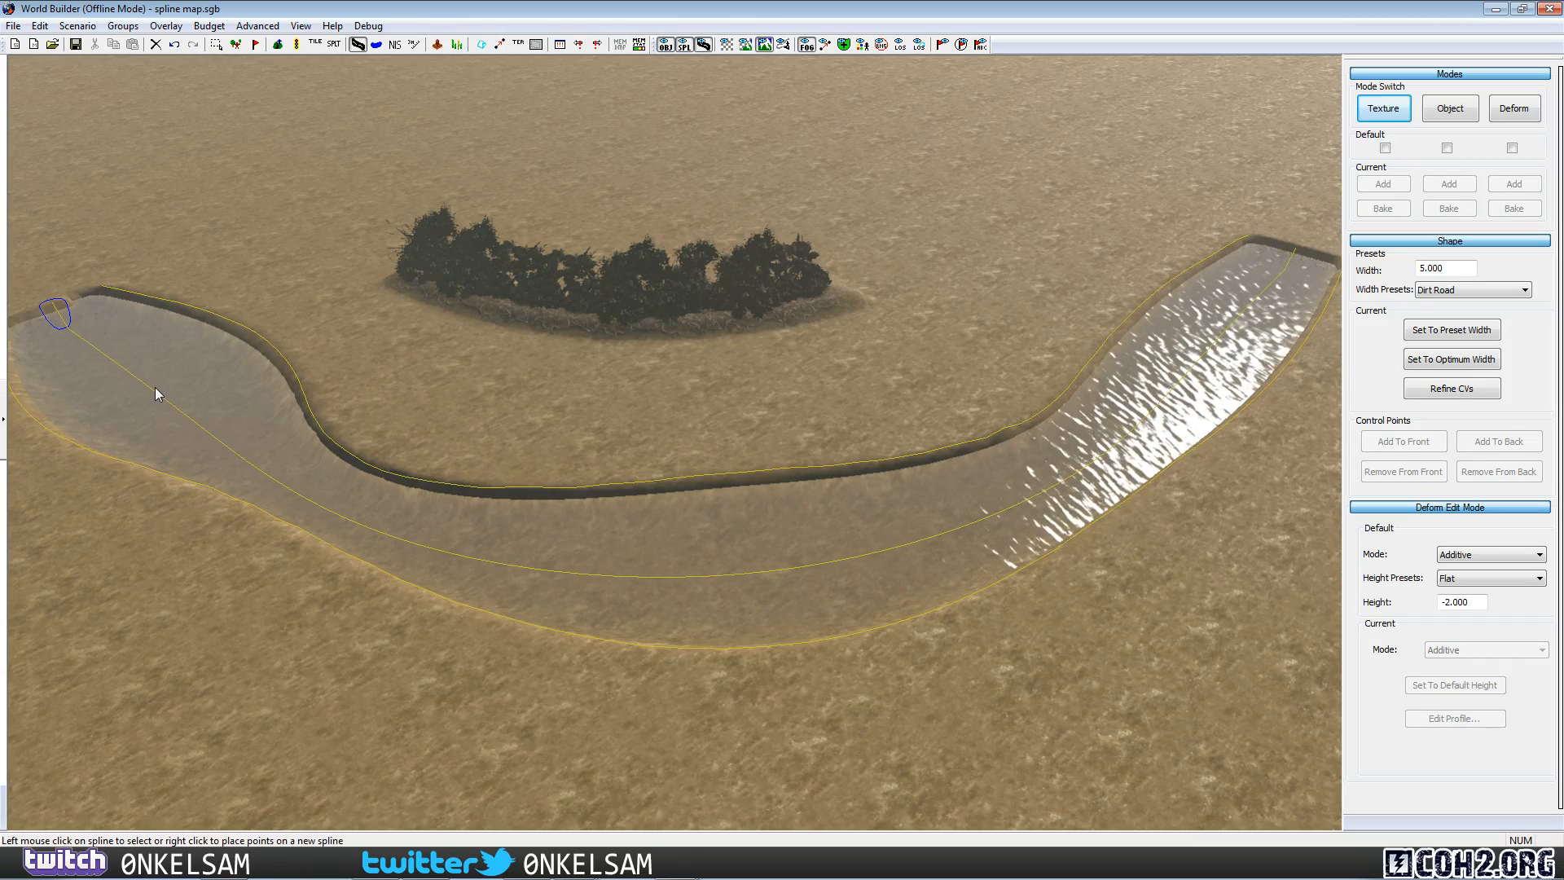
{"action": "scroll", "coordinate": [727, 645], "scroll_direction": "down", "scroll_amount": 4}
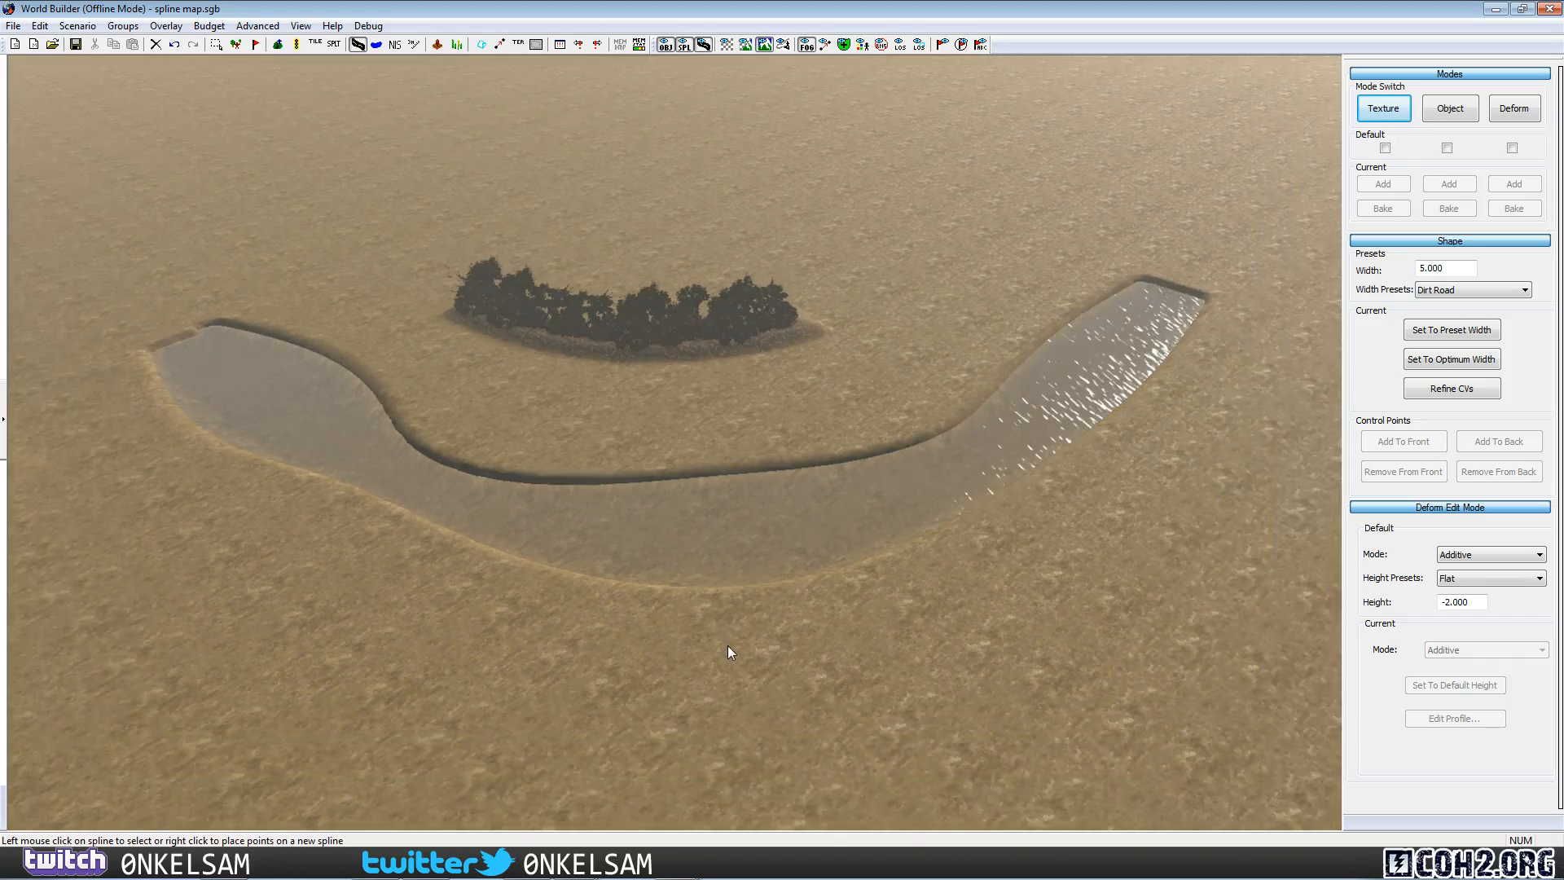
{"action": "scroll", "coordinate": [725, 641], "scroll_direction": "up", "scroll_amount": 4}
Switch to water editing, select the water in the middle of the trench, and delete it.
{"action": "left_click", "coordinate": [376, 44]}
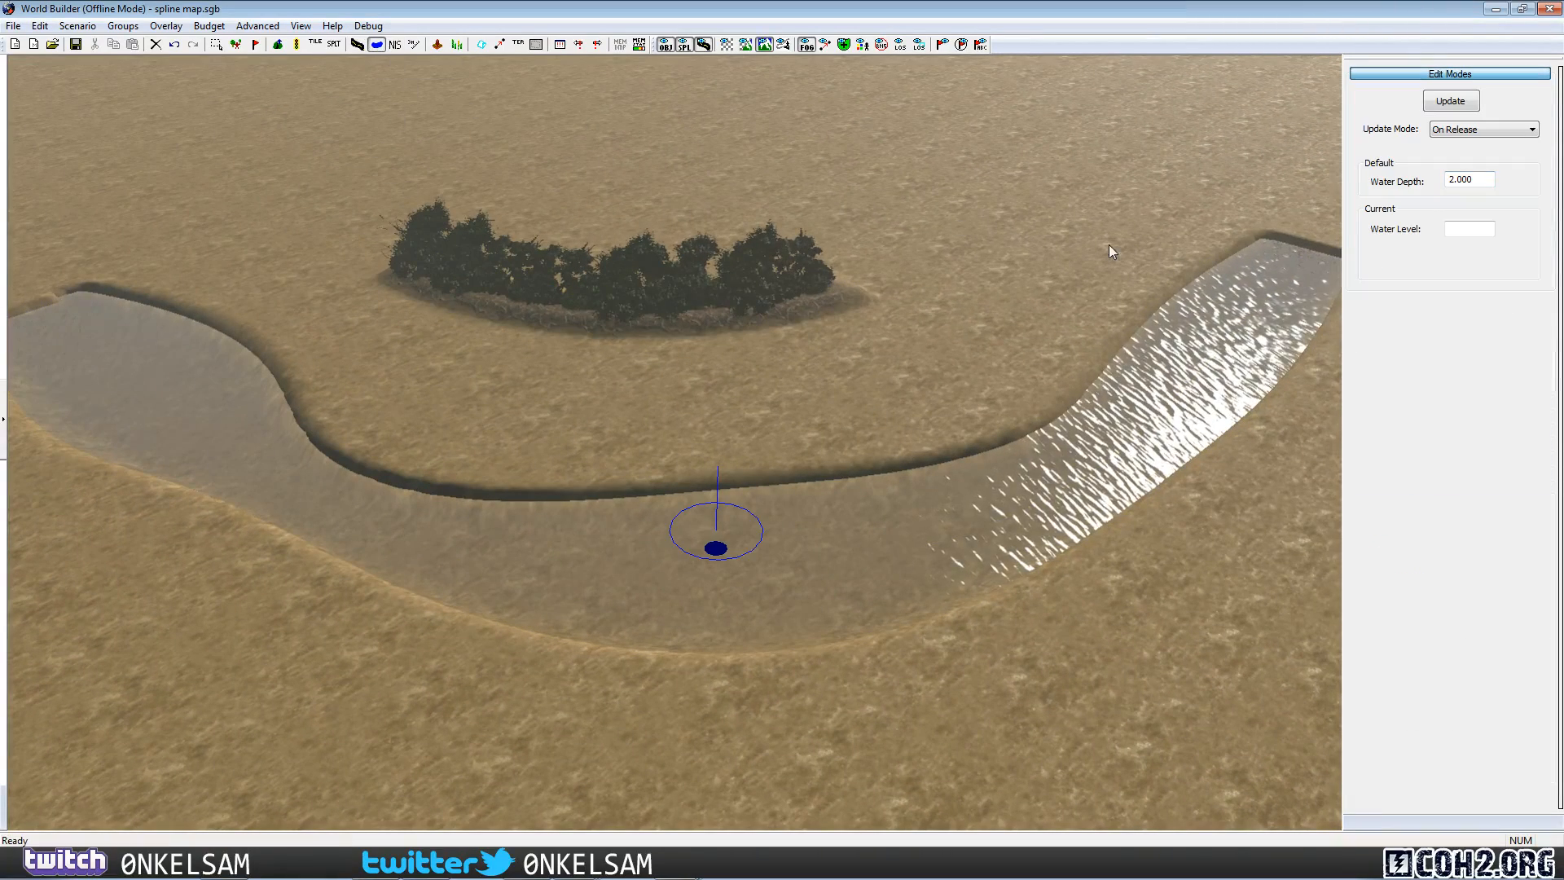
{"action": "left_click", "coordinate": [726, 515]}
{"action": "key", "text": "Delete"}
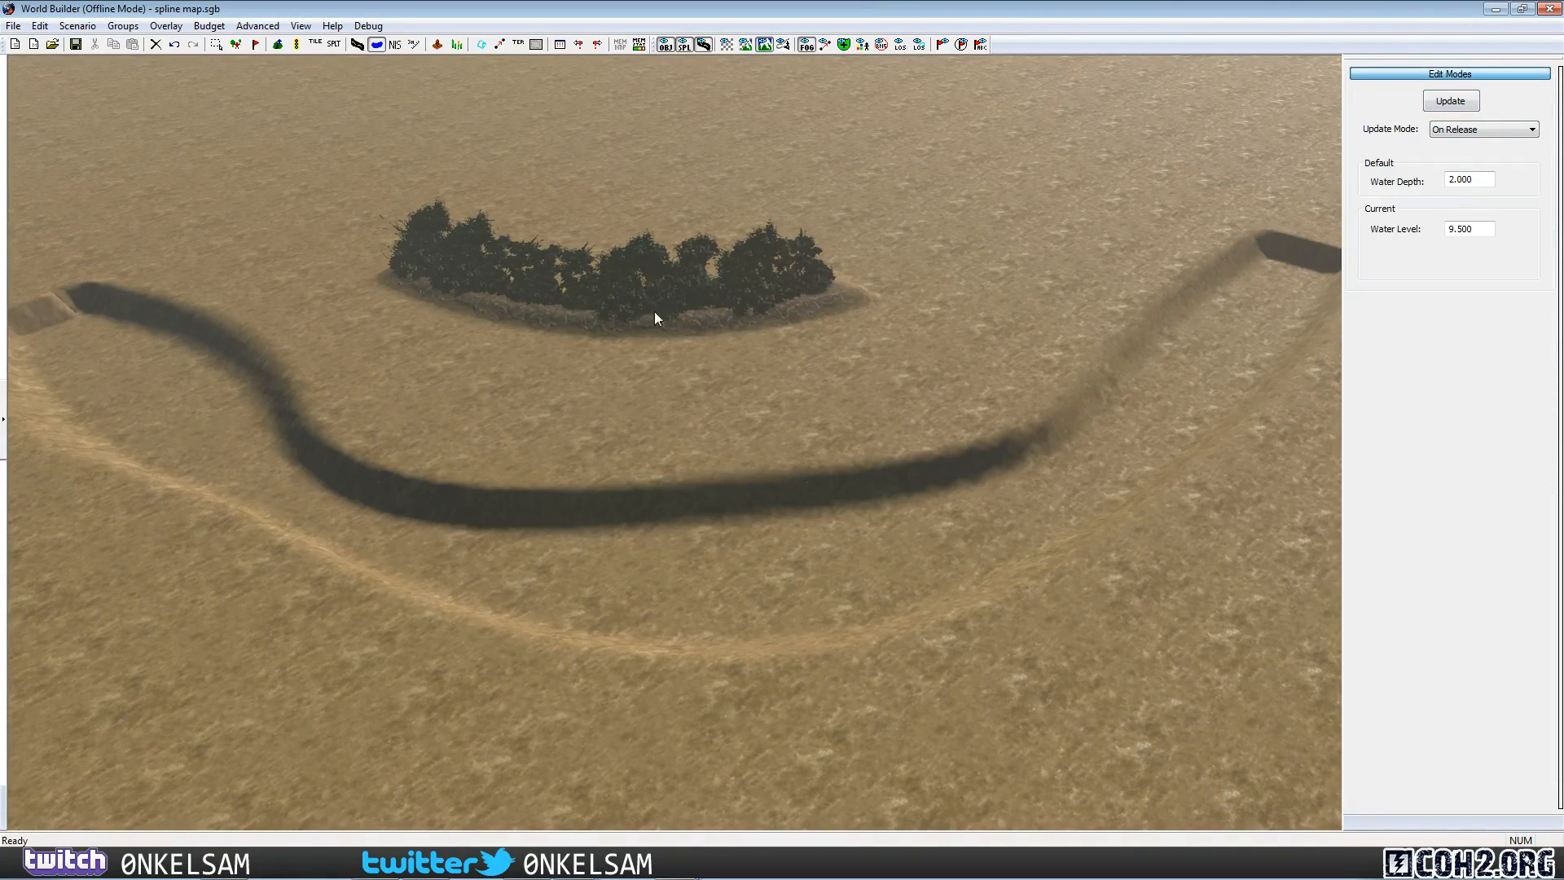
Move the trench spline's inner control points closer to the hedgerow to form a winding course, and inspect it with the spline deselected.
{"action": "left_click", "coordinate": [357, 44]}
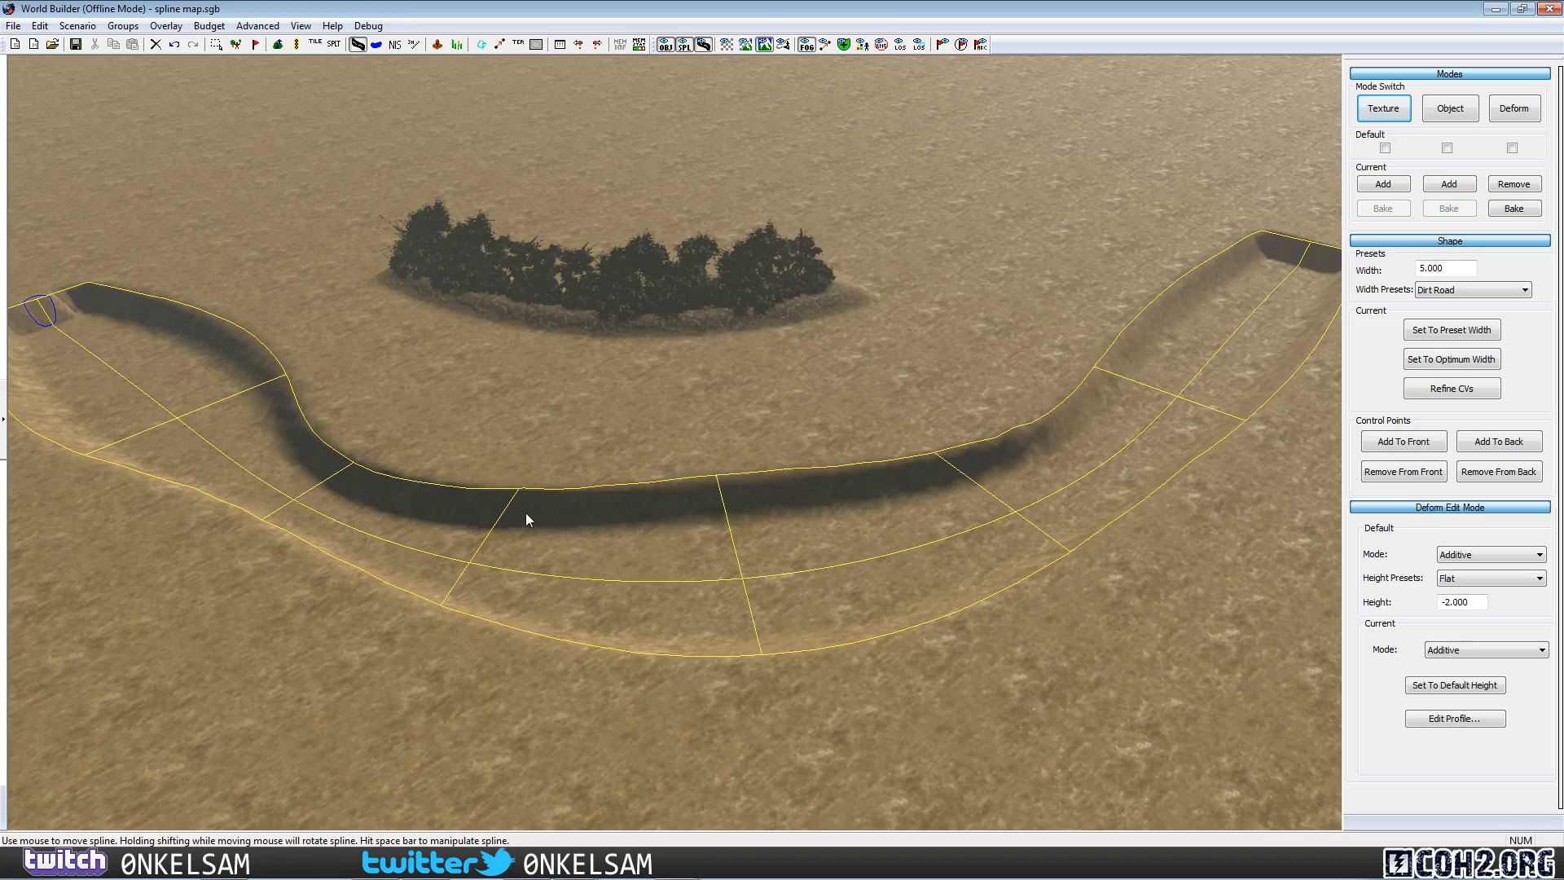
{"action": "key", "text": "space"}
{"action": "left_click_drag", "start_coordinate": [755, 600], "coordinate": [733, 465]}
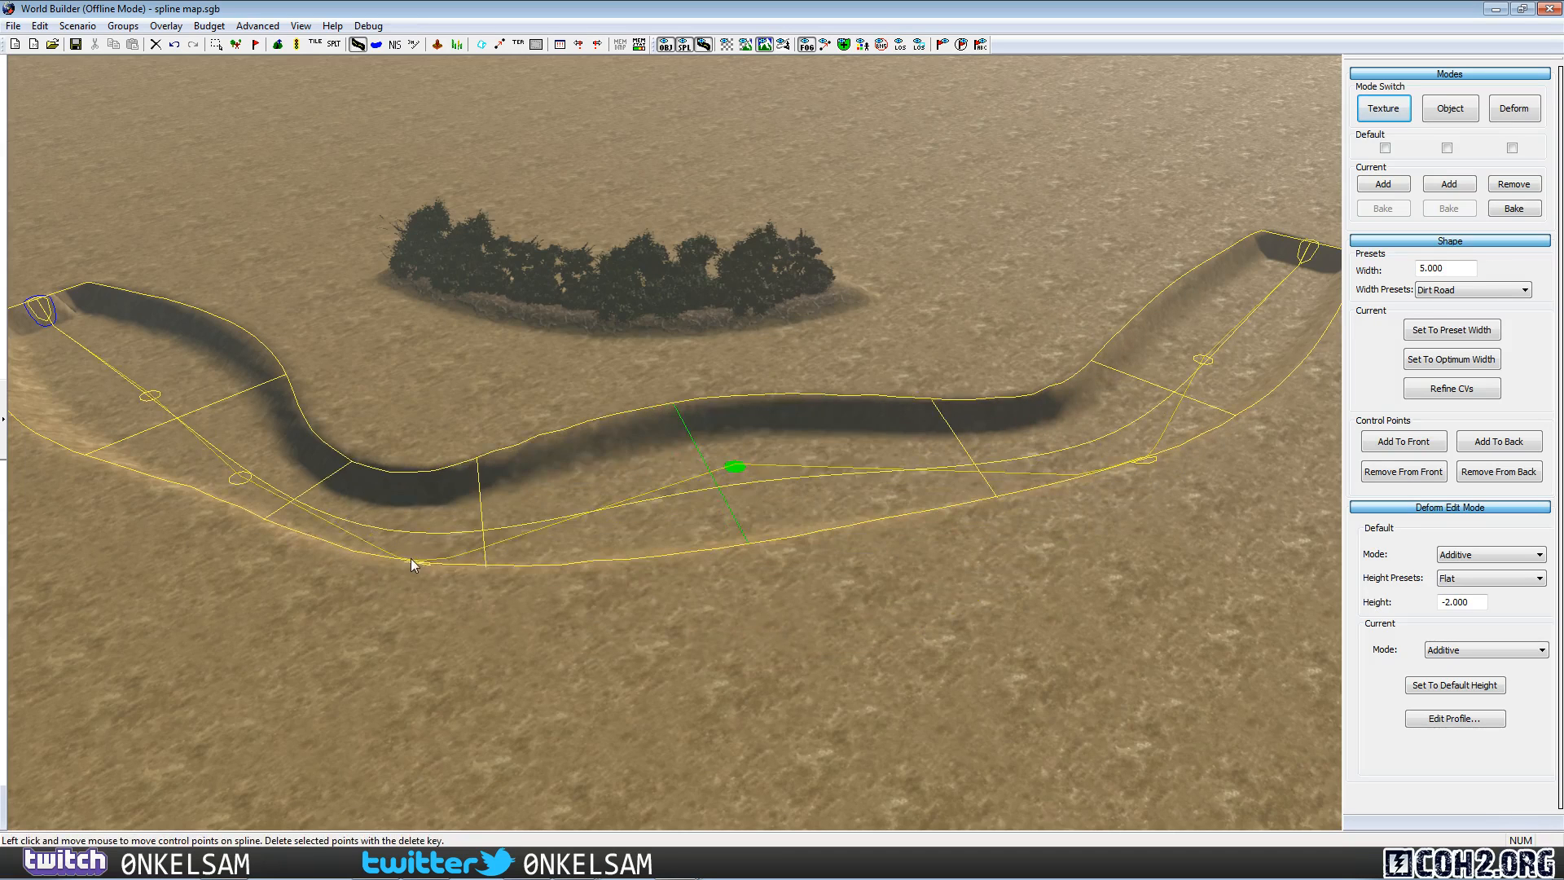
{"action": "left_click_drag", "start_coordinate": [412, 559], "coordinate": [409, 442]}
{"action": "left_click_drag", "start_coordinate": [1146, 453], "coordinate": [1038, 393]}
{"action": "mouse_move", "coordinate": [1203, 355]}
{"action": "left_mouse_down"}
{"action": "mouse_move", "coordinate": [1212, 370]}
{"action": "mouse_move", "coordinate": [1301, 374]}
{"action": "left_mouse_up"}
{"action": "right_click_drag", "start_coordinate": [1301, 374], "coordinate": [1193, 370]}
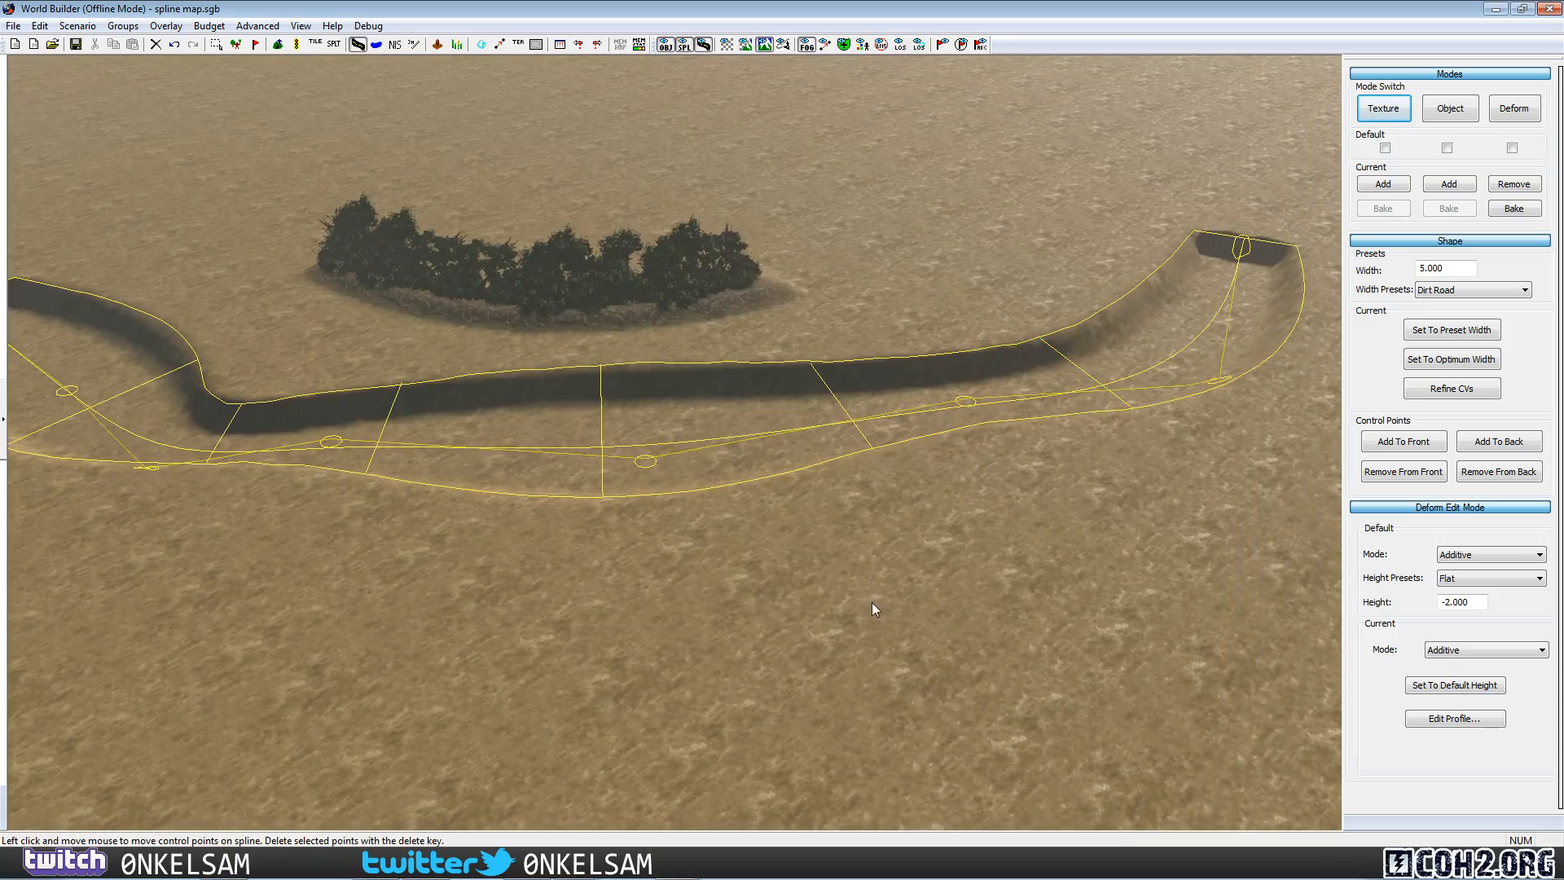
{"action": "key", "text": "space"}
{"action": "left_click_drag", "start_coordinate": [697, 428], "coordinate": [770, 598]}
{"action": "left_click", "coordinate": [1021, 743]}
{"action": "middle_click_drag", "start_coordinate": [991, 503], "coordinate": [1083, 503]}
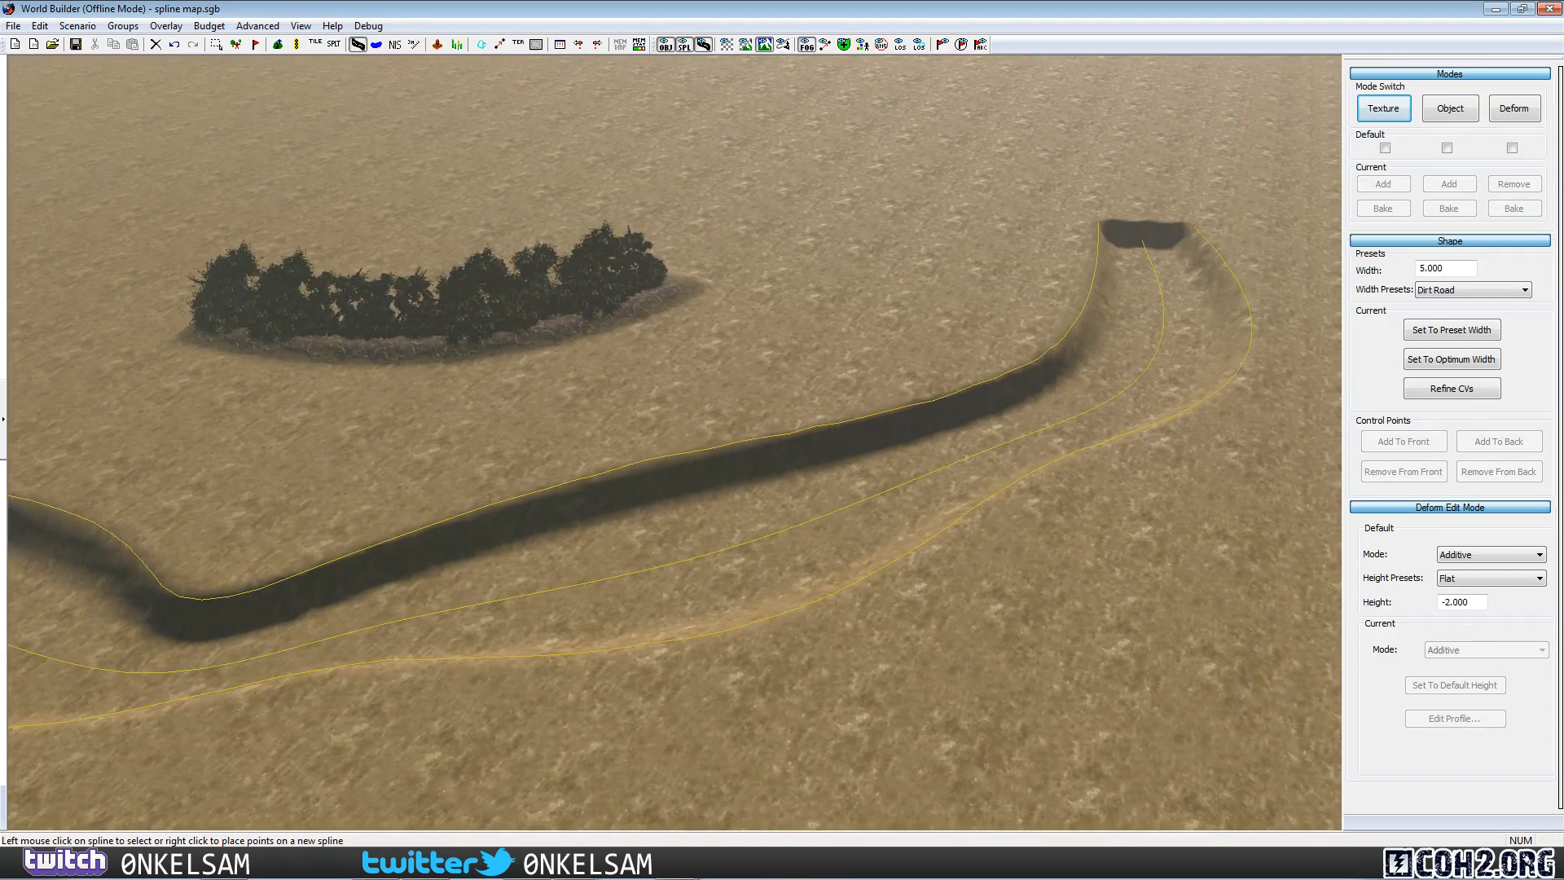
{"action": "middle_click_drag", "start_coordinate": [1054, 654], "coordinate": [942, 618]}
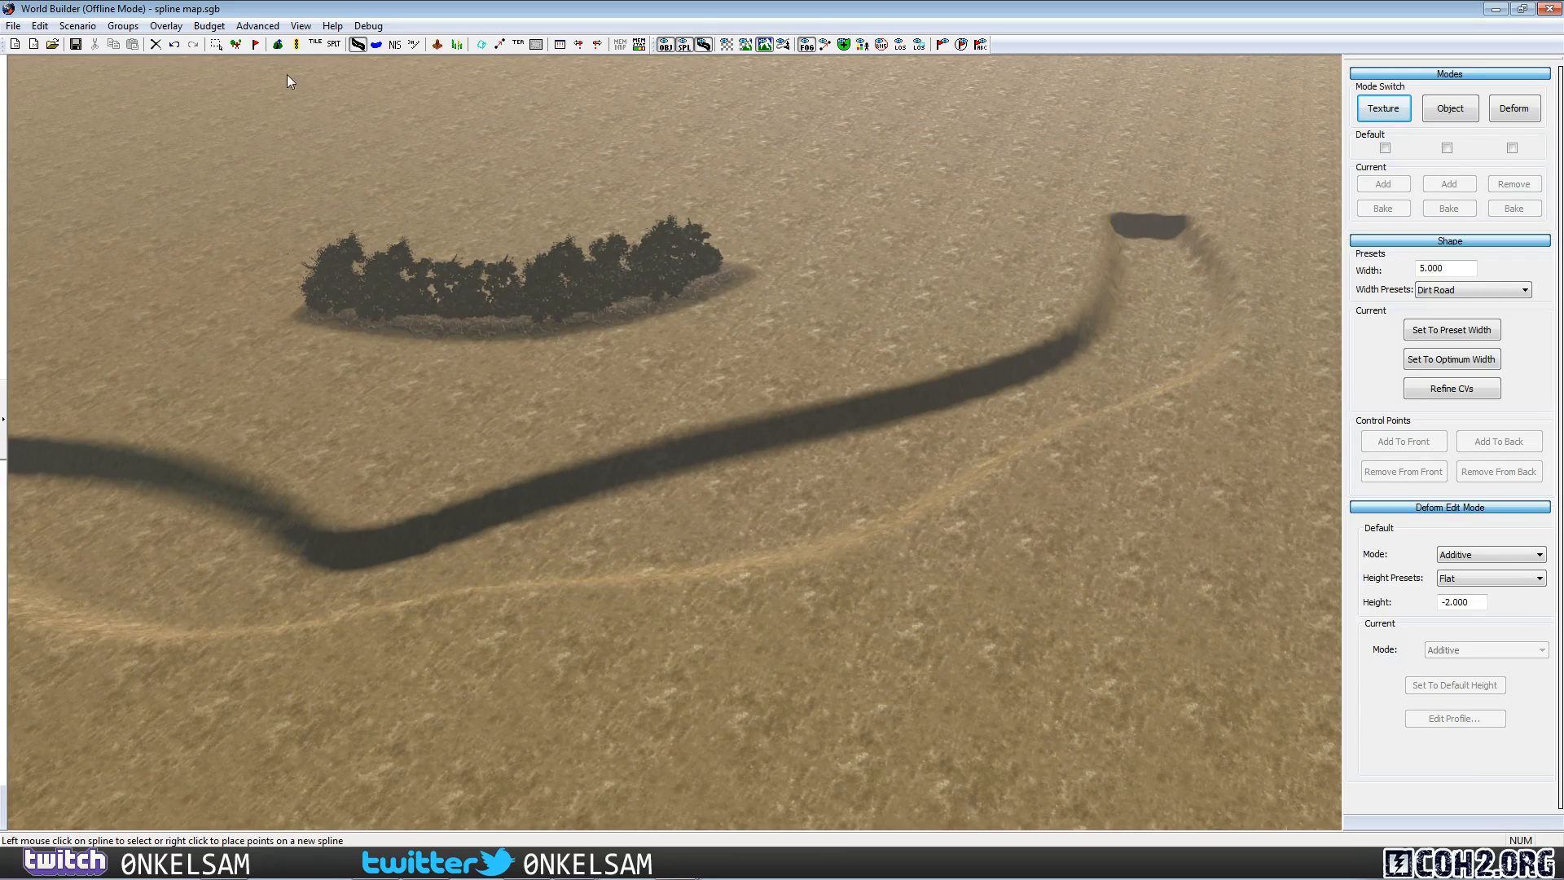
Switch to terrain height editing and set the primary brush to Subtractive with a strength of 46.
{"action": "left_click", "coordinate": [278, 44]}
{"action": "left_click", "coordinate": [1478, 98]}
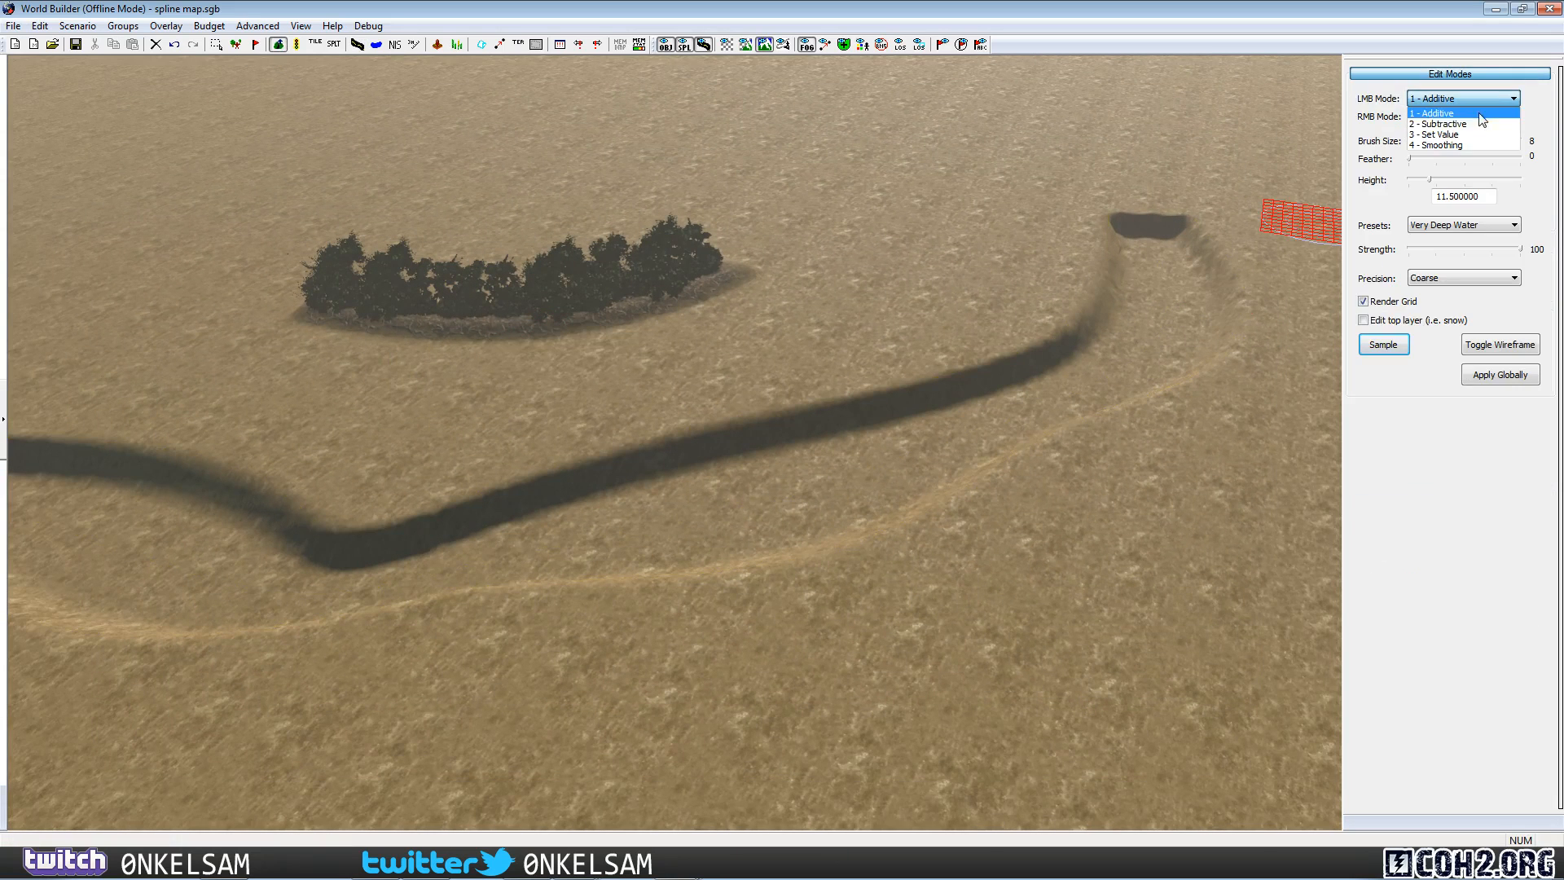
{"action": "left_click", "coordinate": [1443, 123]}
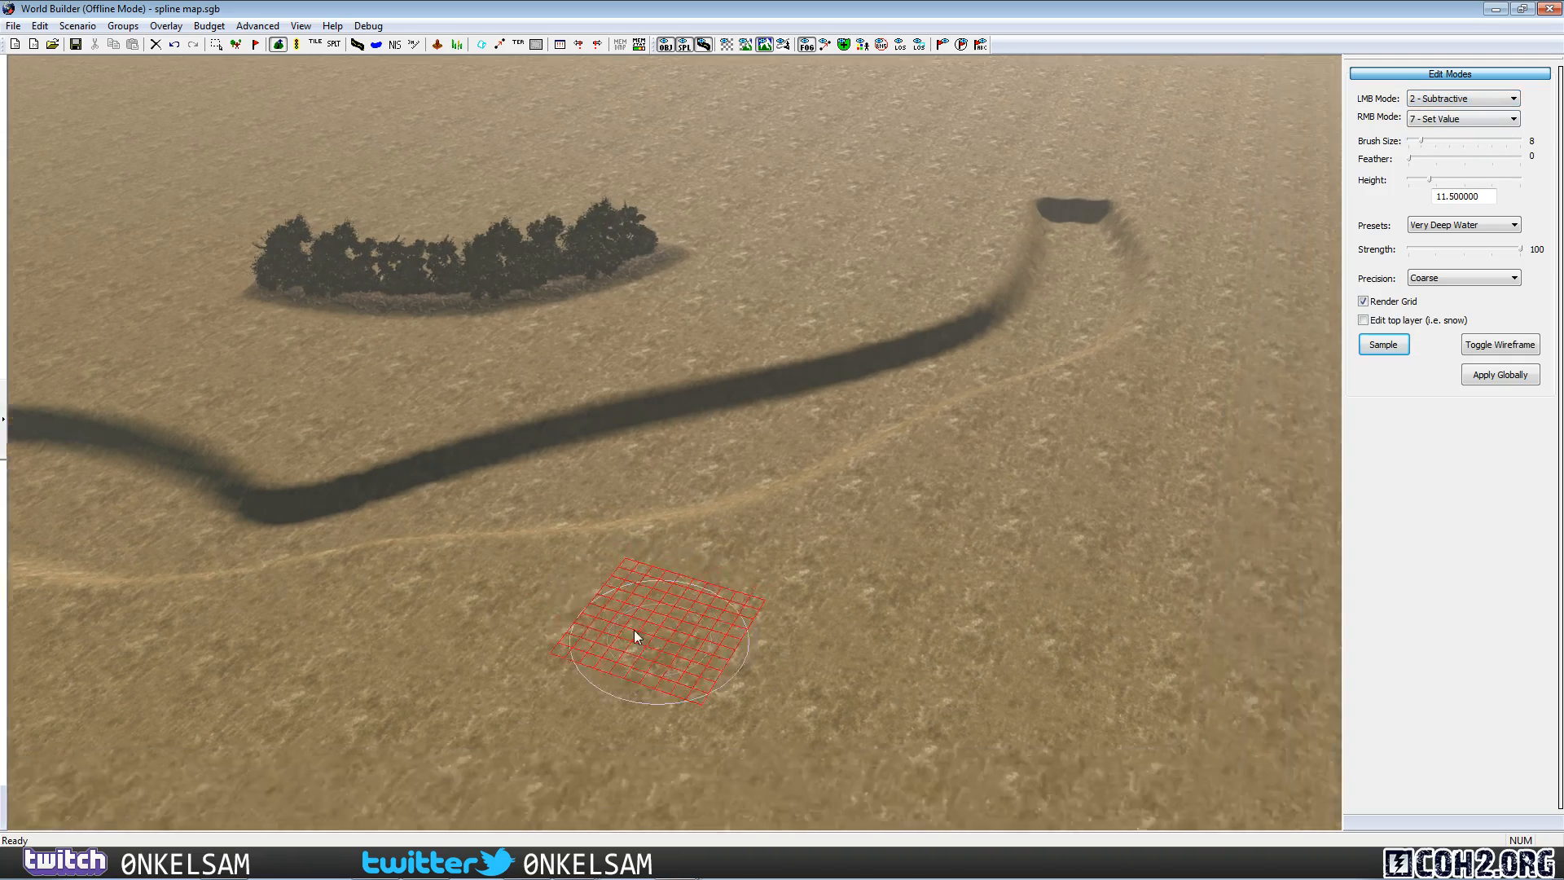
{"action": "left_click", "coordinate": [1441, 250]}
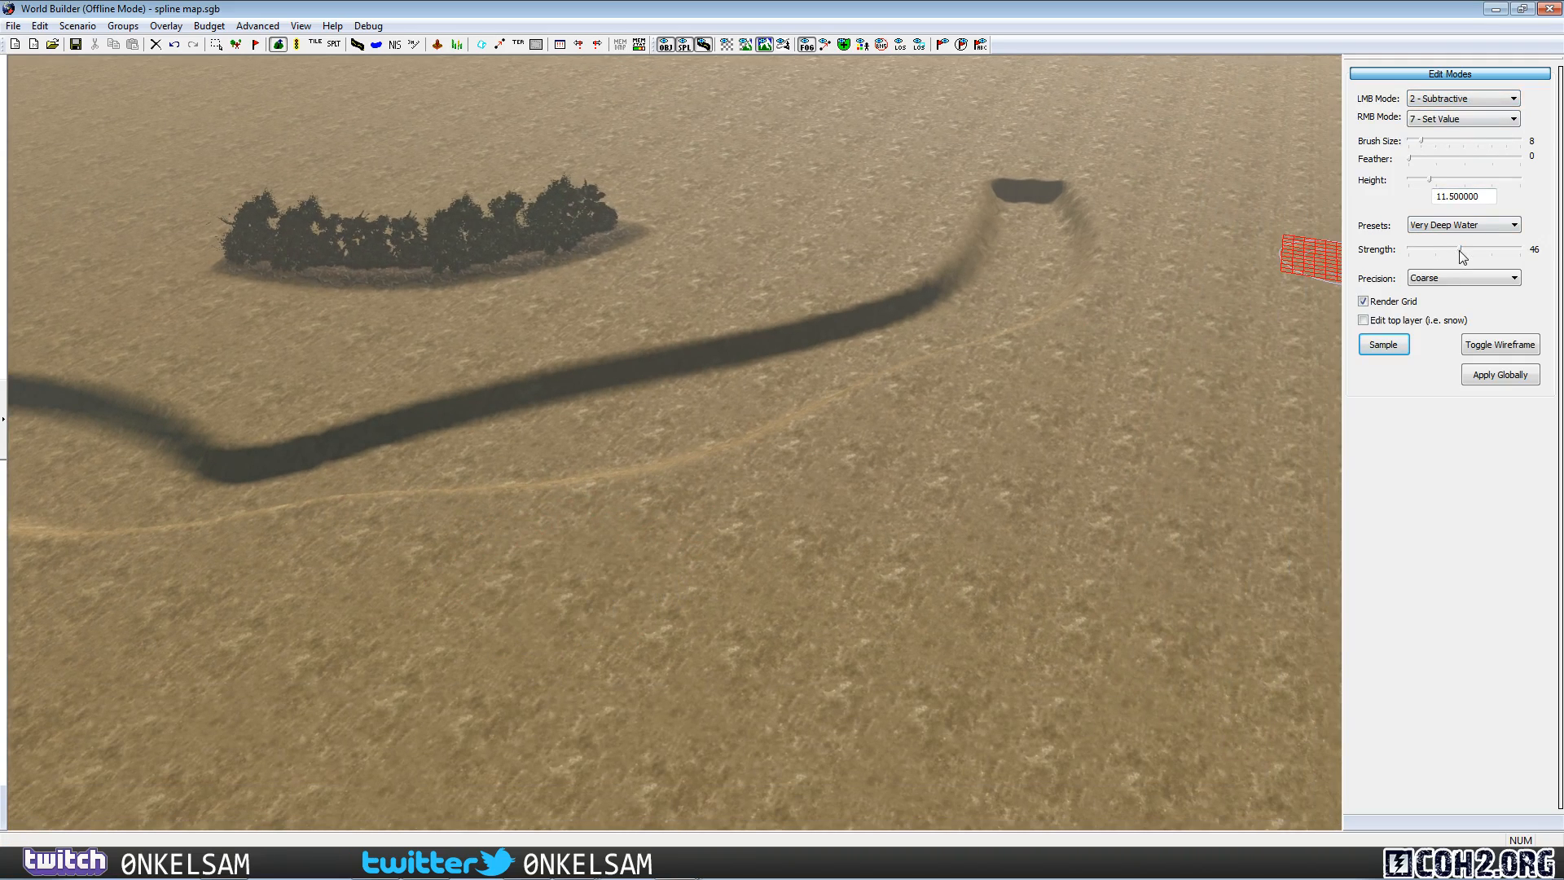
Try carving a long curved trench in front of the spline trench with the subtractive brush, undoing the last stroke.
{"action": "mouse_move", "coordinate": [676, 545]}
{"action": "middle_mouse_down"}
{"action": "mouse_move", "coordinate": [545, 602]}
{"action": "mouse_move", "coordinate": [293, 615]}
{"action": "middle_mouse_up"}
{"action": "mouse_move", "coordinate": [293, 615]}
{"action": "left_mouse_down"}
{"action": "mouse_move", "coordinate": [689, 621]}
{"action": "mouse_move", "coordinate": [1165, 429]}
{"action": "mouse_move", "coordinate": [706, 635]}
{"action": "mouse_move", "coordinate": [303, 642]}
{"action": "mouse_move", "coordinate": [1054, 551]}
{"action": "mouse_move", "coordinate": [807, 627]}
{"action": "mouse_move", "coordinate": [415, 649]}
{"action": "mouse_move", "coordinate": [1135, 476]}
{"action": "mouse_move", "coordinate": [755, 629]}
{"action": "mouse_move", "coordinate": [1026, 724]}
{"action": "left_mouse_up"}
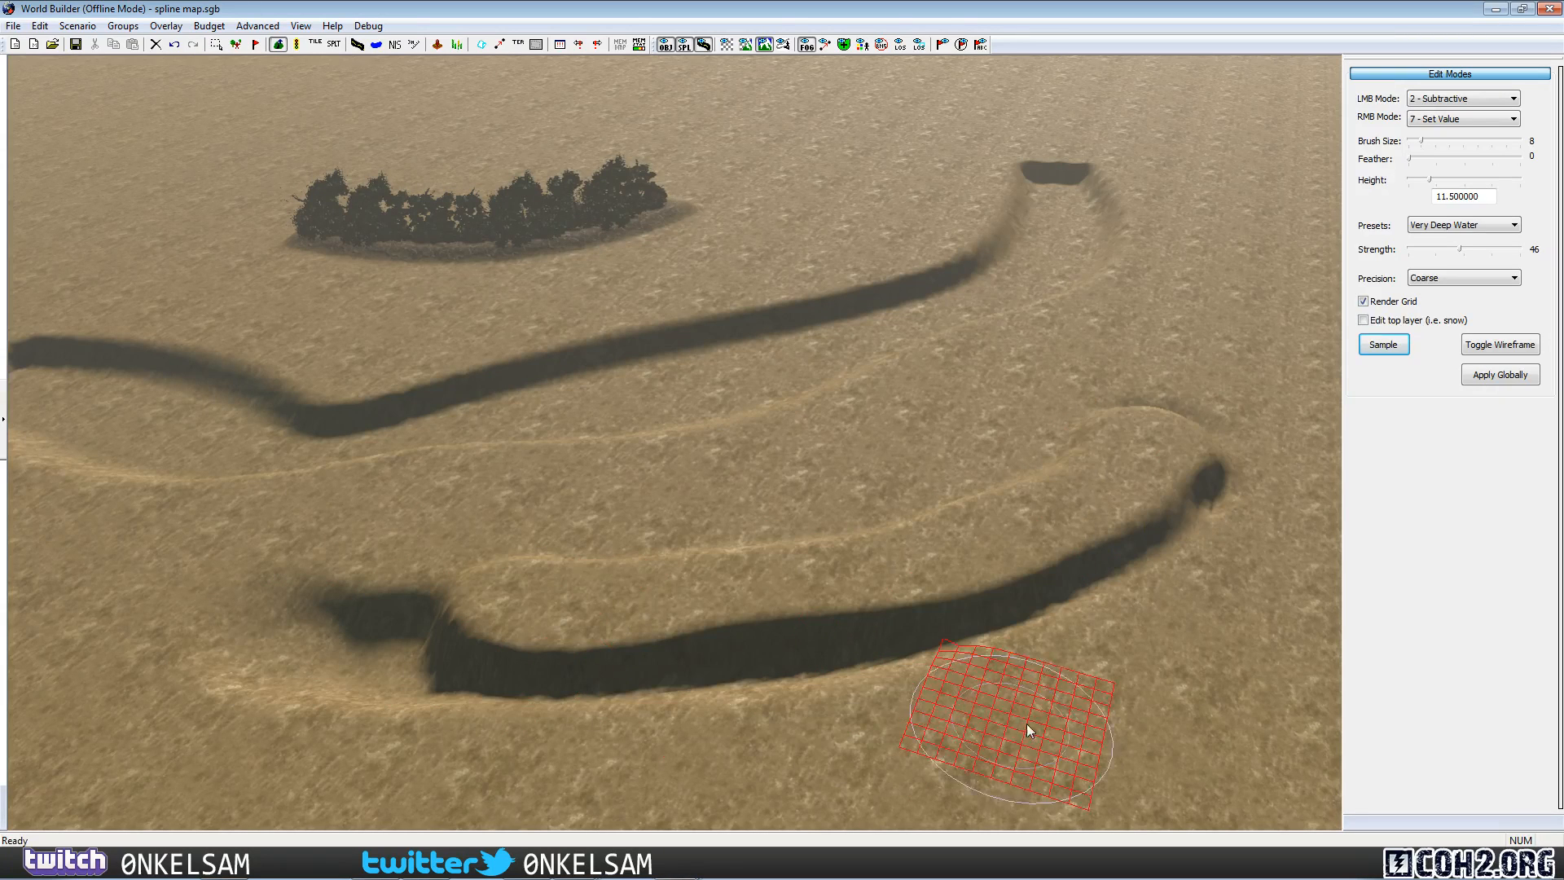
{"action": "key", "text": "ctrl+z"}
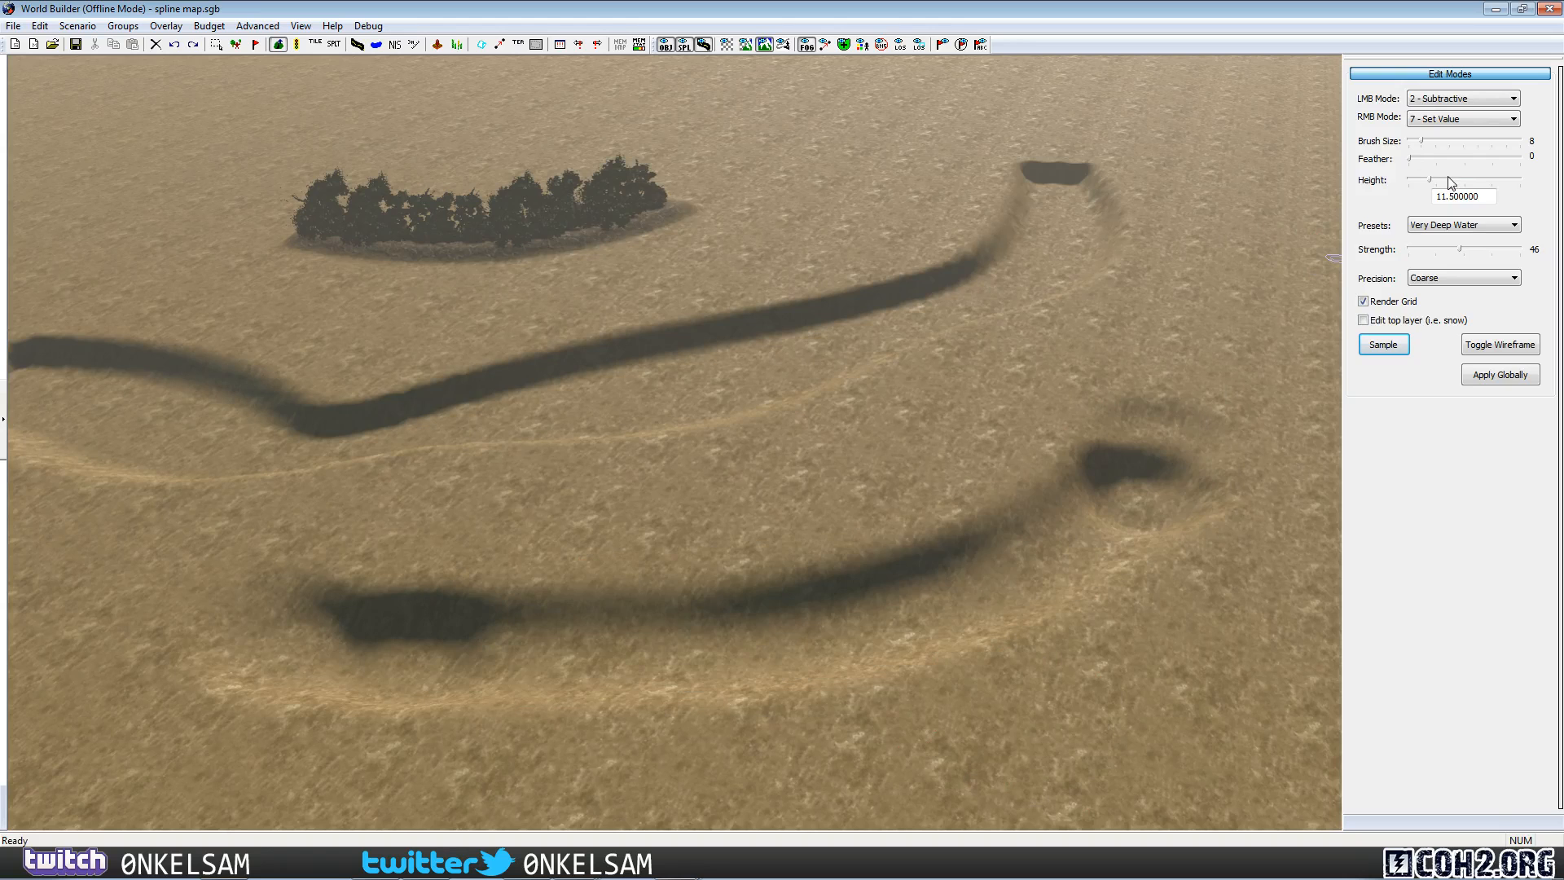
{"action": "mouse_move", "coordinate": [848, 593]}
{"action": "left_mouse_down"}
{"action": "mouse_move", "coordinate": [442, 637]}
{"action": "mouse_move", "coordinate": [1001, 606]}
{"action": "mouse_move", "coordinate": [1141, 503]}
{"action": "left_mouse_up"}
Set the secondary brush mode to Smoothing and raise the brush strength to 100.
{"action": "left_click", "coordinate": [1462, 121]}
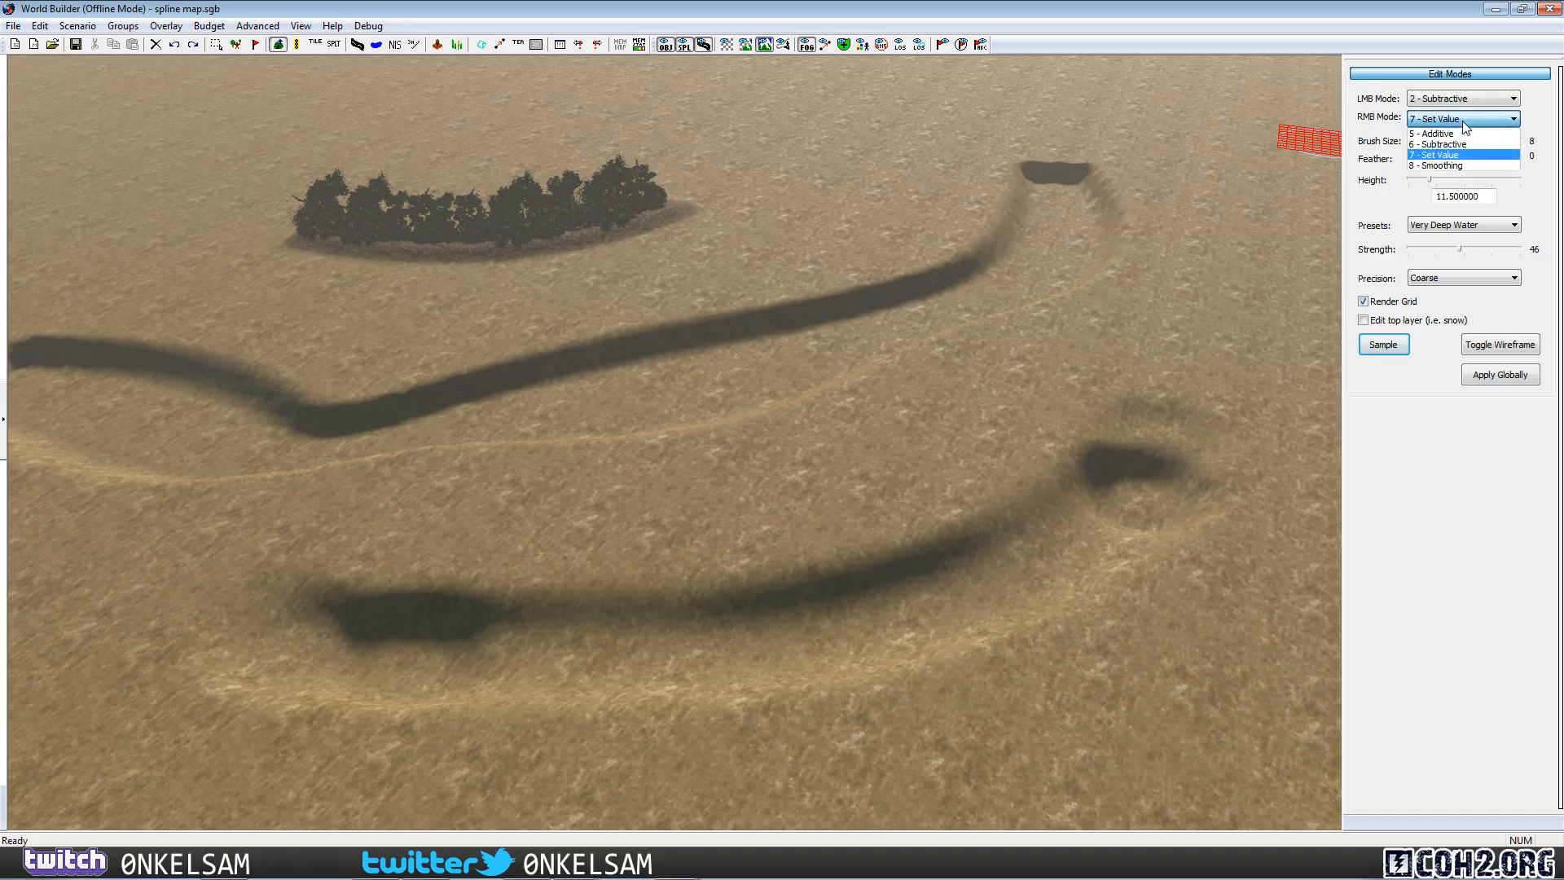
{"action": "left_click", "coordinate": [1465, 165]}
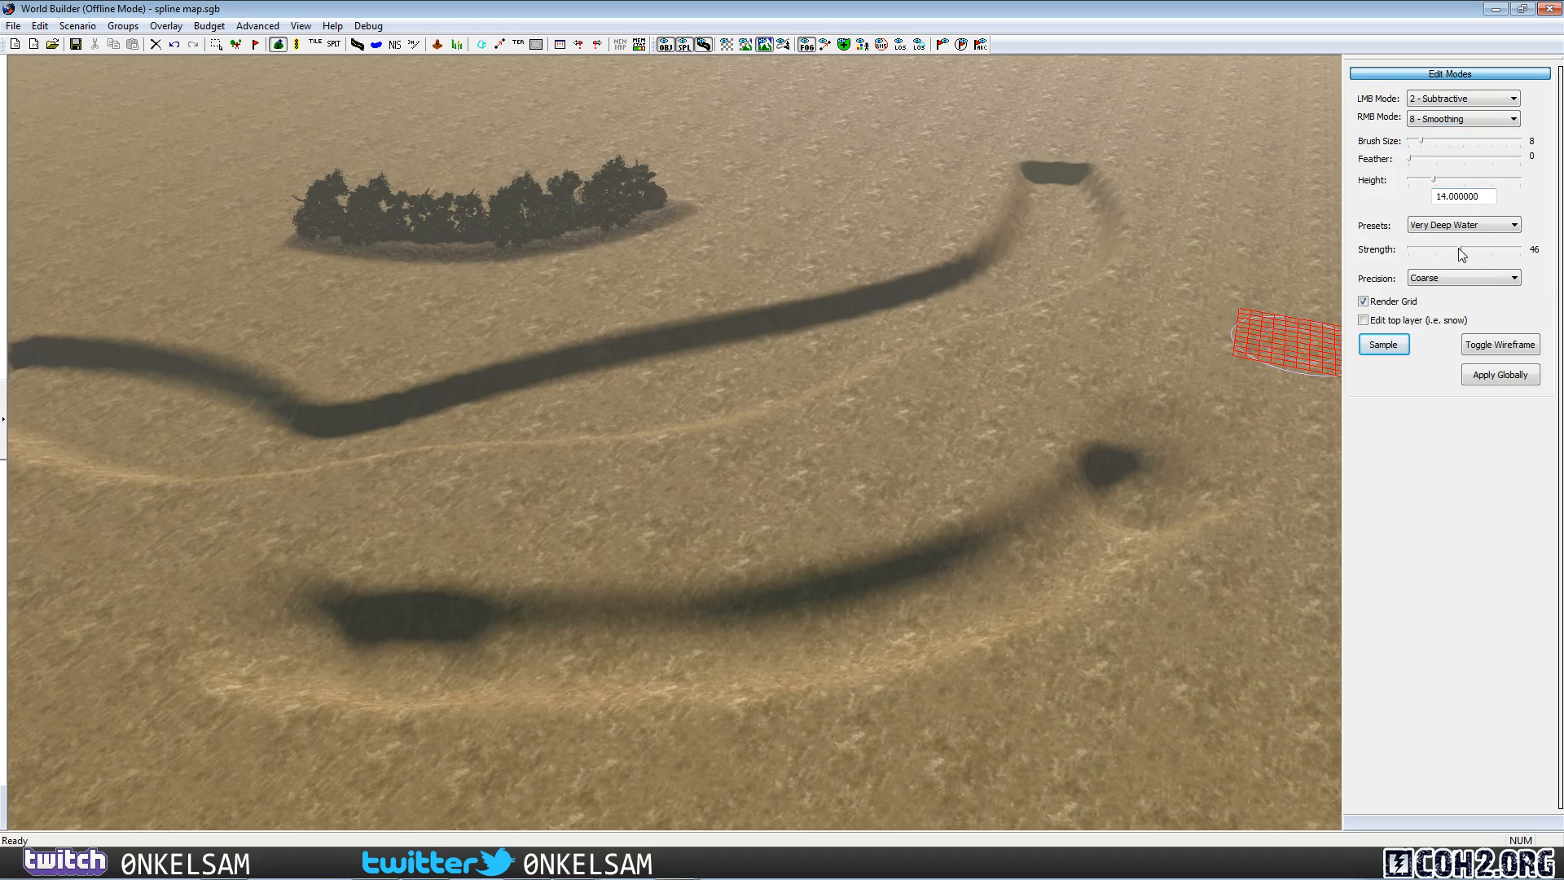
{"action": "left_click_drag", "start_coordinate": [1459, 248], "coordinate": [1522, 249]}
Try smoothing the hand-carved trench and carving another curved stroke beside it.
{"action": "mouse_move", "coordinate": [1160, 515]}
{"action": "right_mouse_down"}
{"action": "mouse_move", "coordinate": [1004, 528]}
{"action": "mouse_move", "coordinate": [848, 677]}
{"action": "mouse_move", "coordinate": [624, 715]}
{"action": "mouse_move", "coordinate": [384, 710]}
{"action": "mouse_move", "coordinate": [213, 666]}
{"action": "mouse_move", "coordinate": [750, 611]}
{"action": "mouse_move", "coordinate": [961, 562]}
{"action": "mouse_move", "coordinate": [730, 522]}
{"action": "right_mouse_up"}
{"action": "key", "text": "Down"}
{"action": "key", "text": "Right"}
{"action": "mouse_move", "coordinate": [653, 697]}
{"action": "left_mouse_down"}
{"action": "mouse_move", "coordinate": [829, 701]}
{"action": "mouse_move", "coordinate": [1189, 353]}
{"action": "mouse_move", "coordinate": [851, 672]}
{"action": "mouse_move", "coordinate": [1170, 506]}
{"action": "left_mouse_up"}
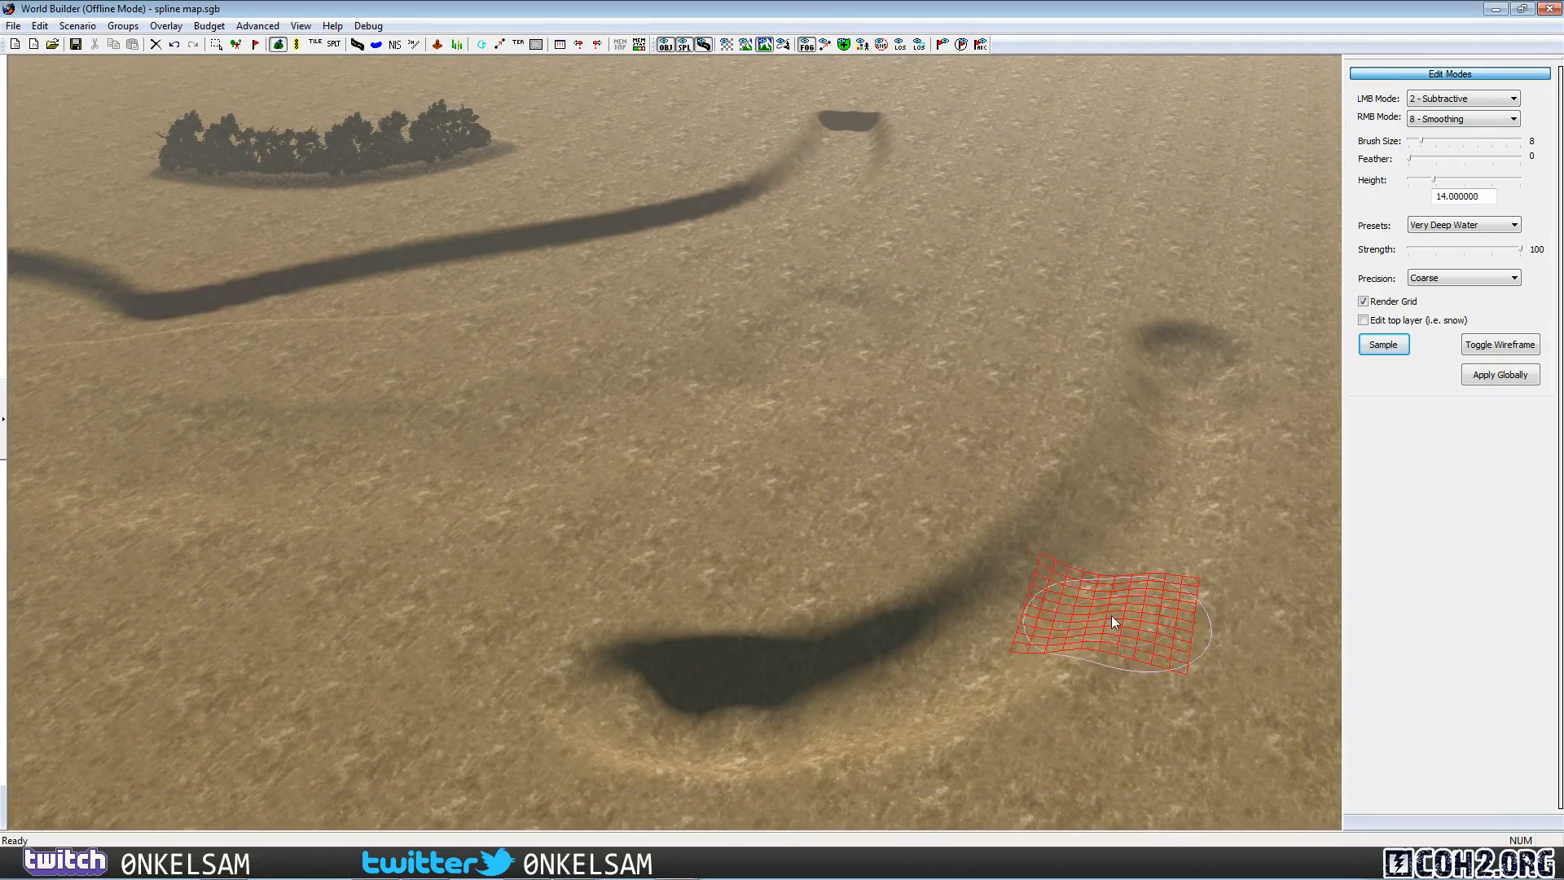
Undo the smoothing and carving strokes made in front of the spline trench.
{"action": "key", "text": "ctrl+z"}
{"action": "key", "text": "ctrl+y"}
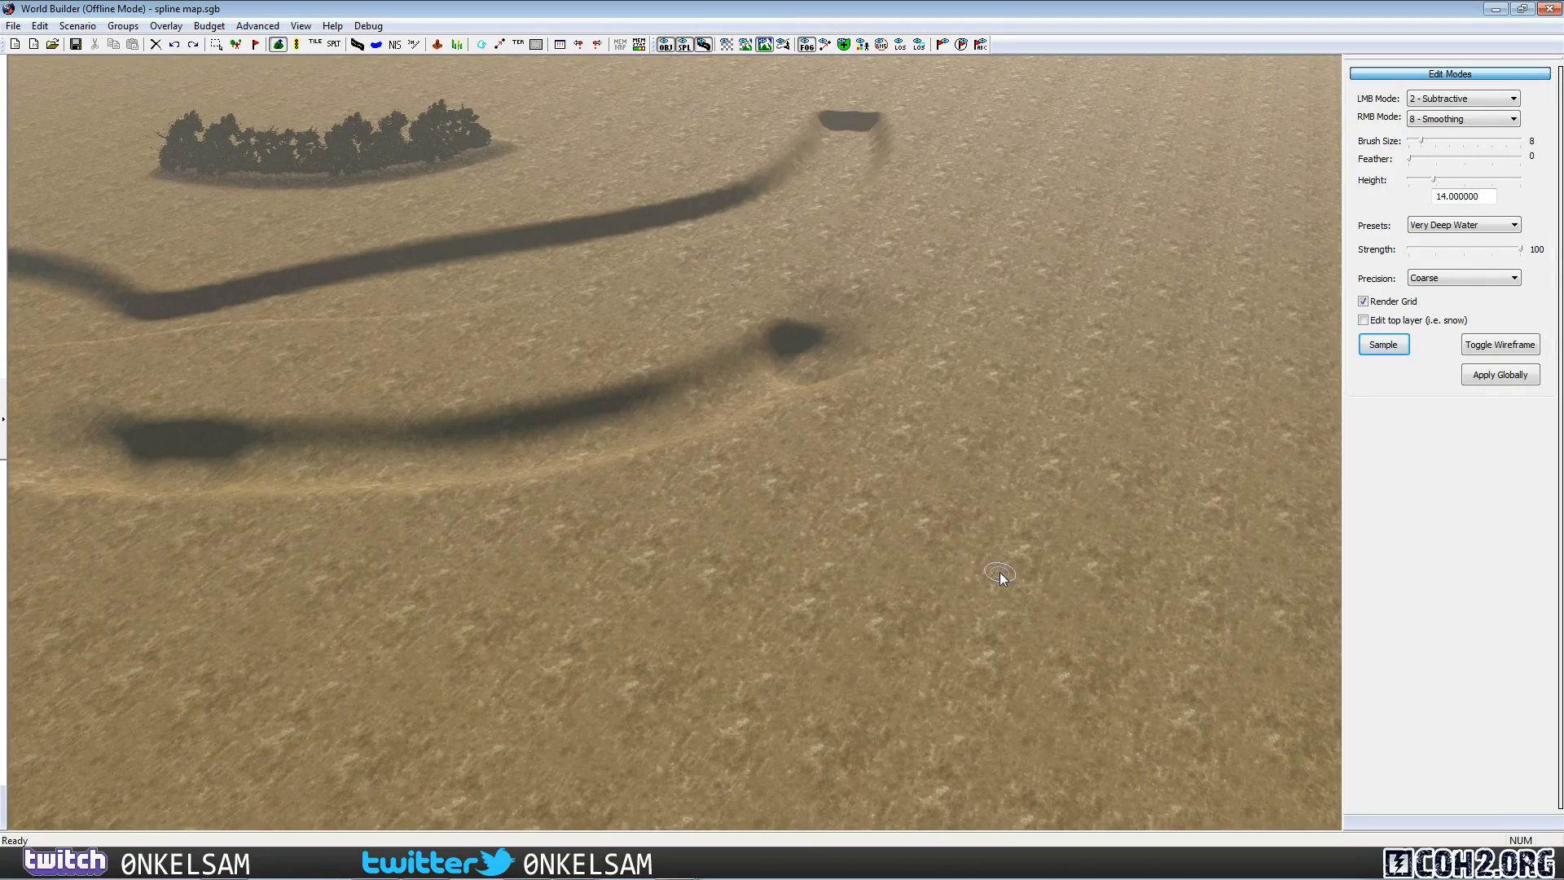
{"action": "key", "text": "ctrl+z"}
{"action": "key", "text": "Up"}
{"action": "key", "text": "Left"}
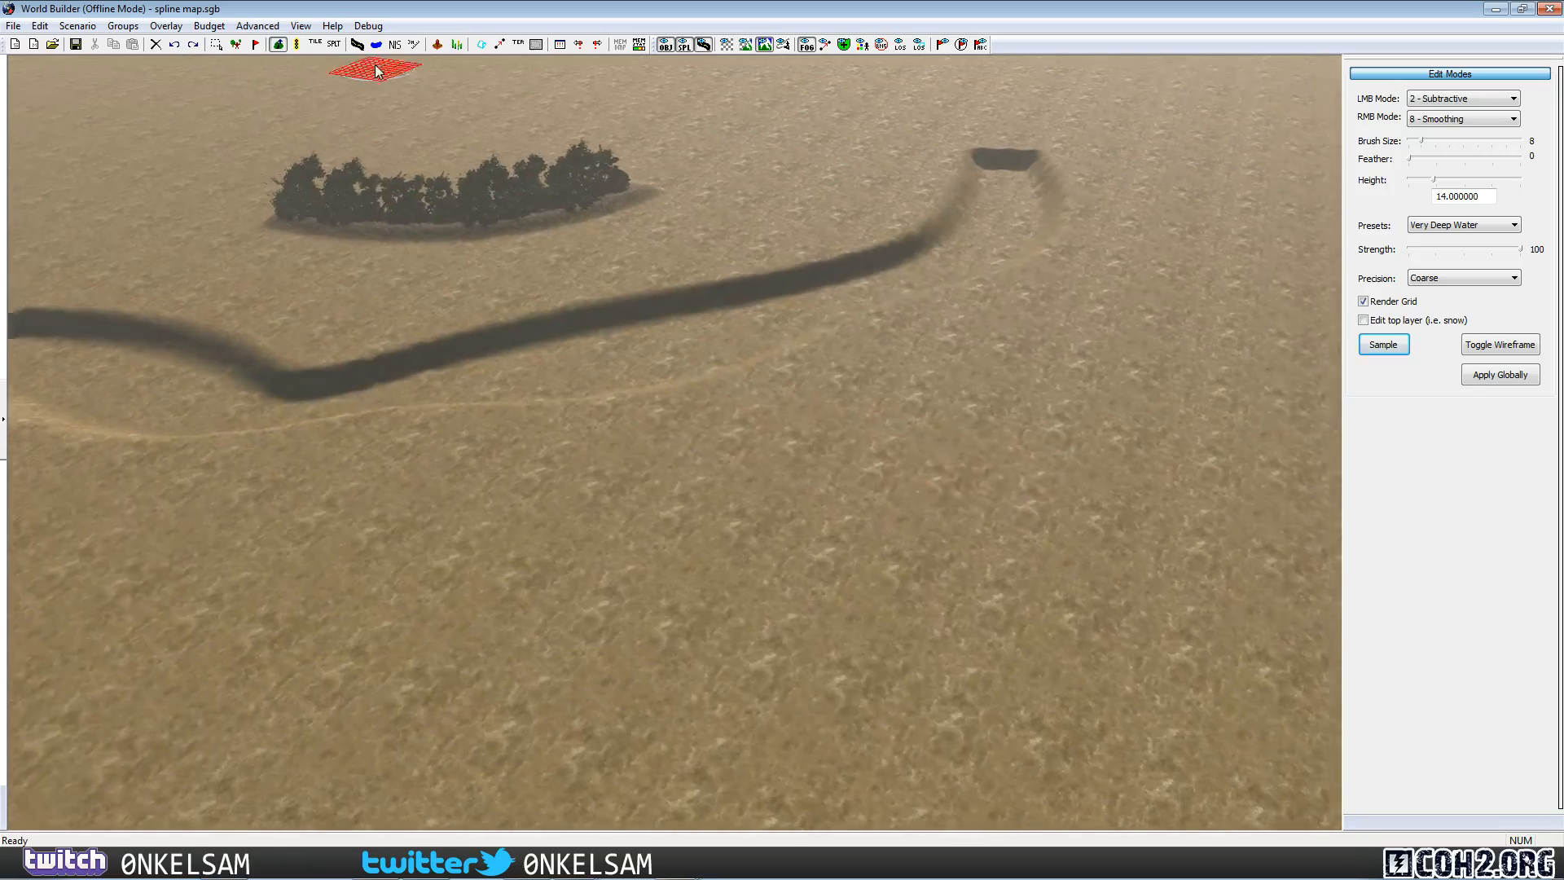
Return to spline editing, select the trench spline to view its outline, and deselect it.
{"action": "left_click", "coordinate": [357, 45]}
{"action": "left_click", "coordinate": [659, 366]}
{"action": "key", "text": "Up"}
{"action": "key", "text": "Left"}
{"action": "left_click_drag", "start_coordinate": [793, 412], "coordinate": [997, 639]}
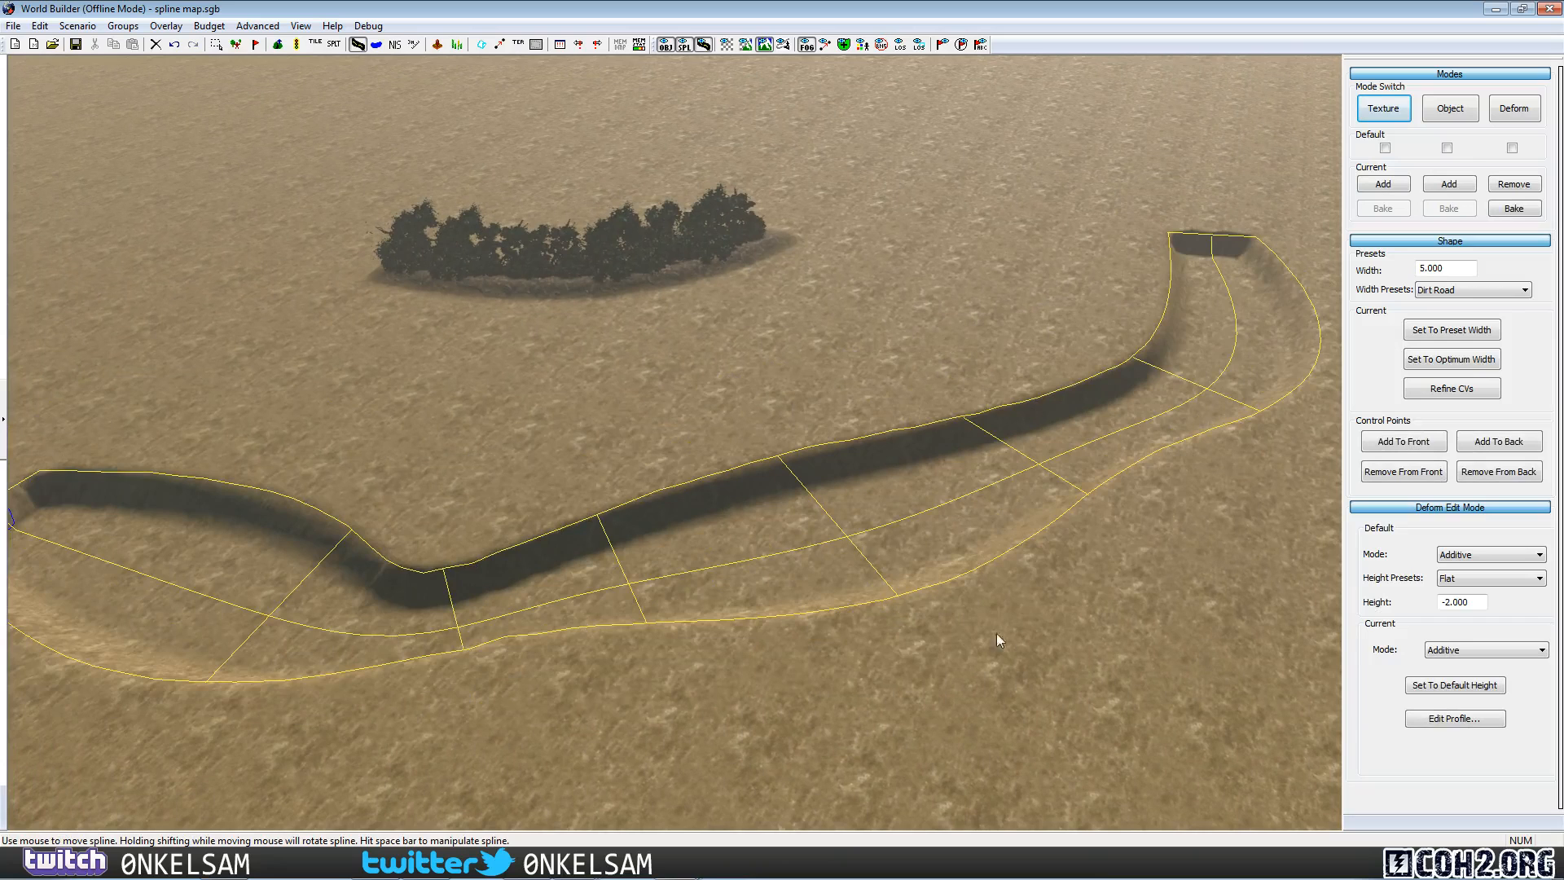
{"action": "left_click", "coordinate": [1084, 662]}
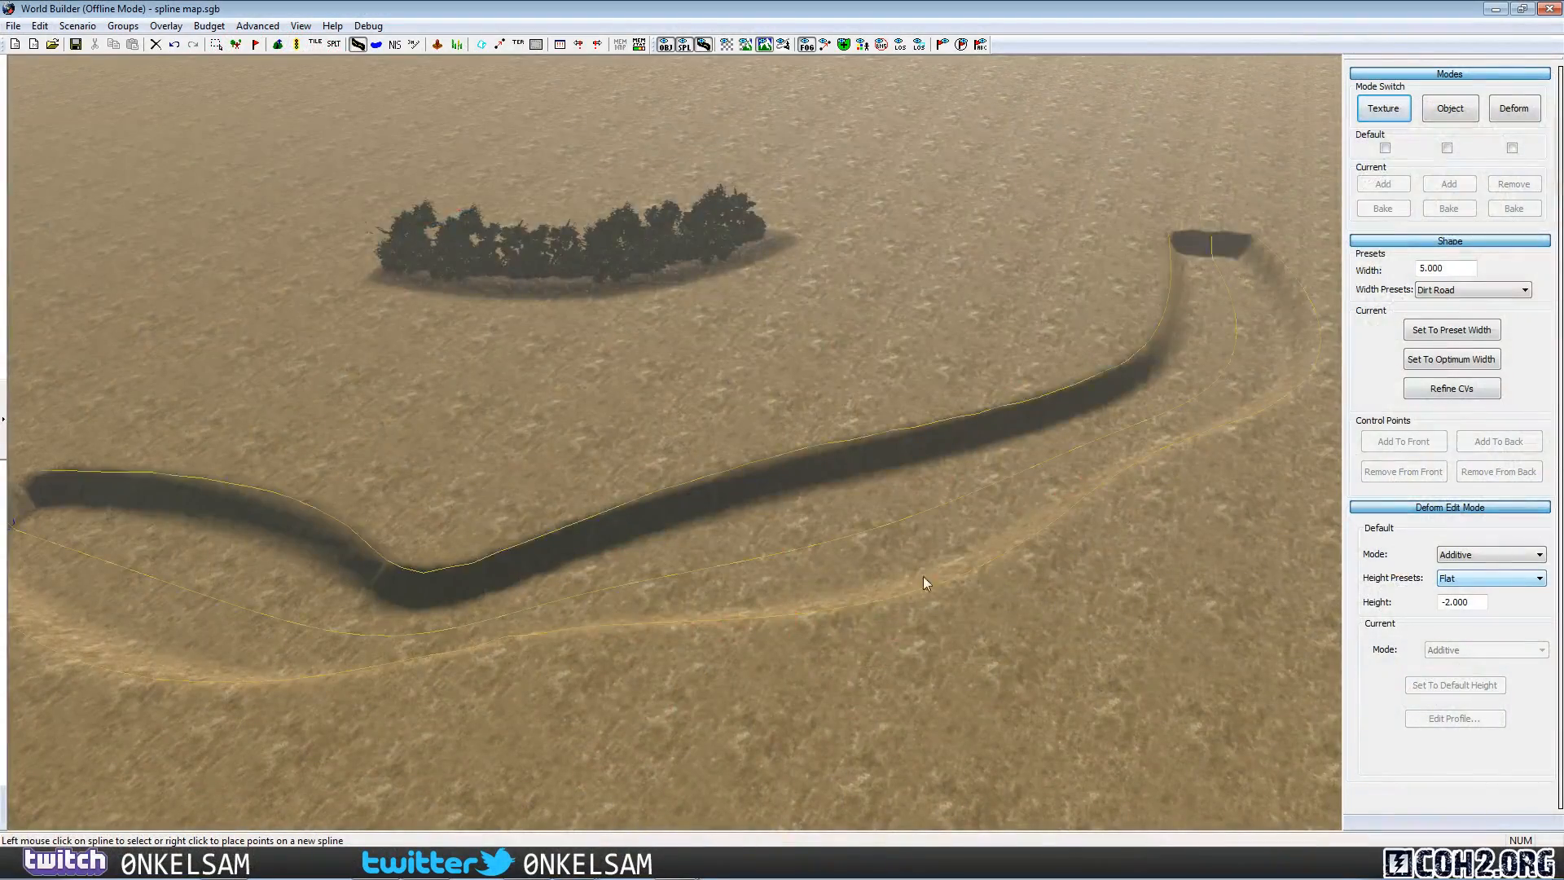
Examine the raised cobblestone platform and the stone wall pieces placed along its edge.
{"action": "scroll", "coordinate": [896, 658], "scroll_direction": "up", "scroll_amount": 5}
{"action": "scroll", "coordinate": [830, 617], "scroll_direction": "down", "scroll_amount": 4}
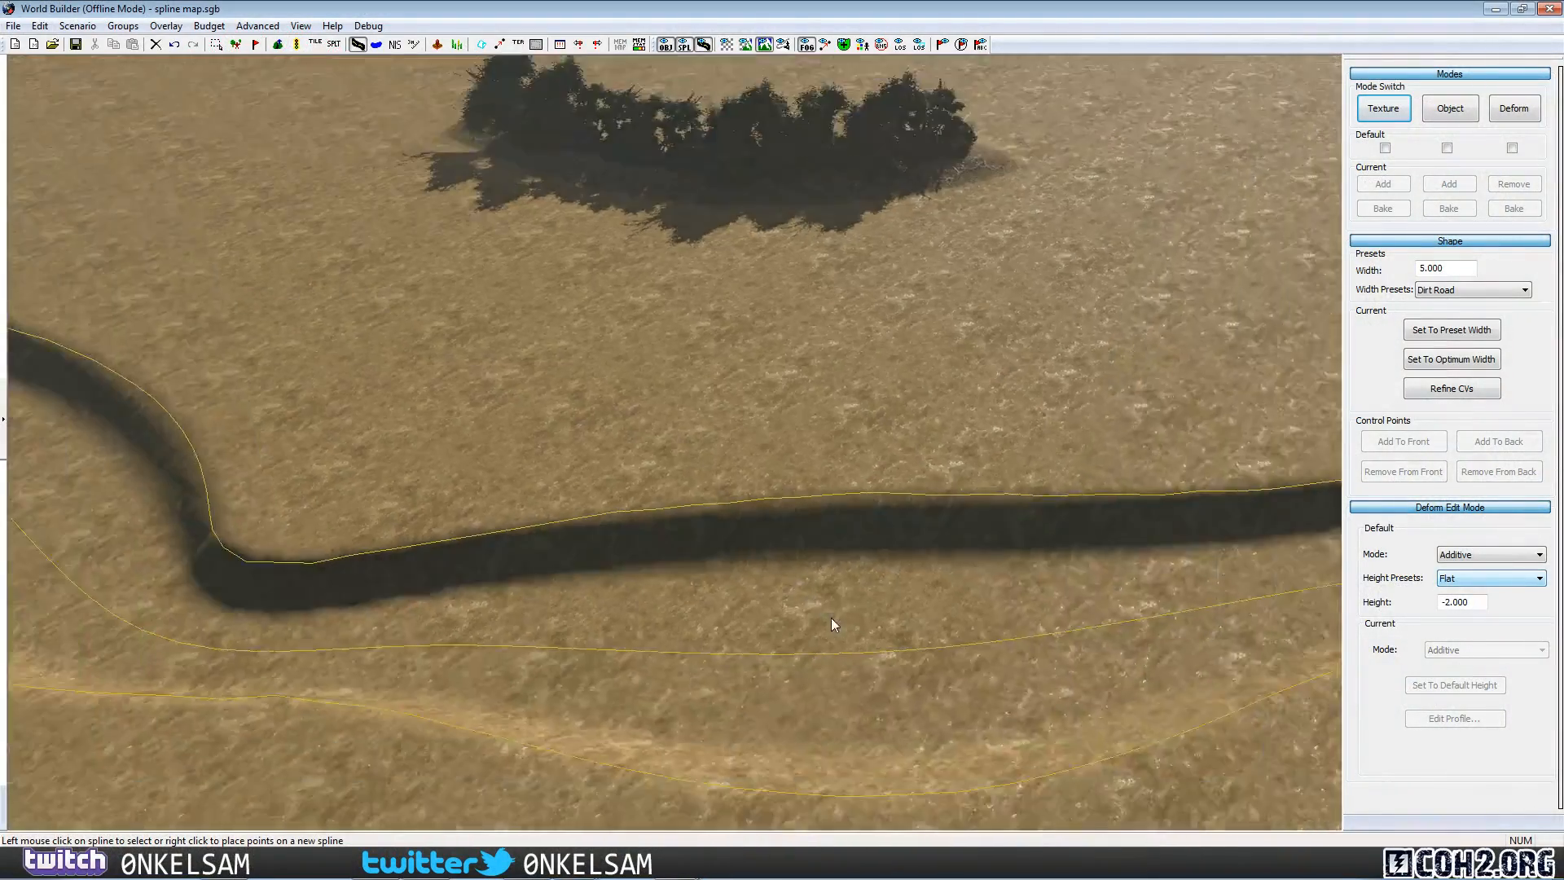
{"action": "middle_click_drag", "start_coordinate": [831, 617], "coordinate": [764, 570]}
{"action": "key", "text": "Left"}
{"action": "key", "text": "Down"}
{"action": "key", "text": "Up"}
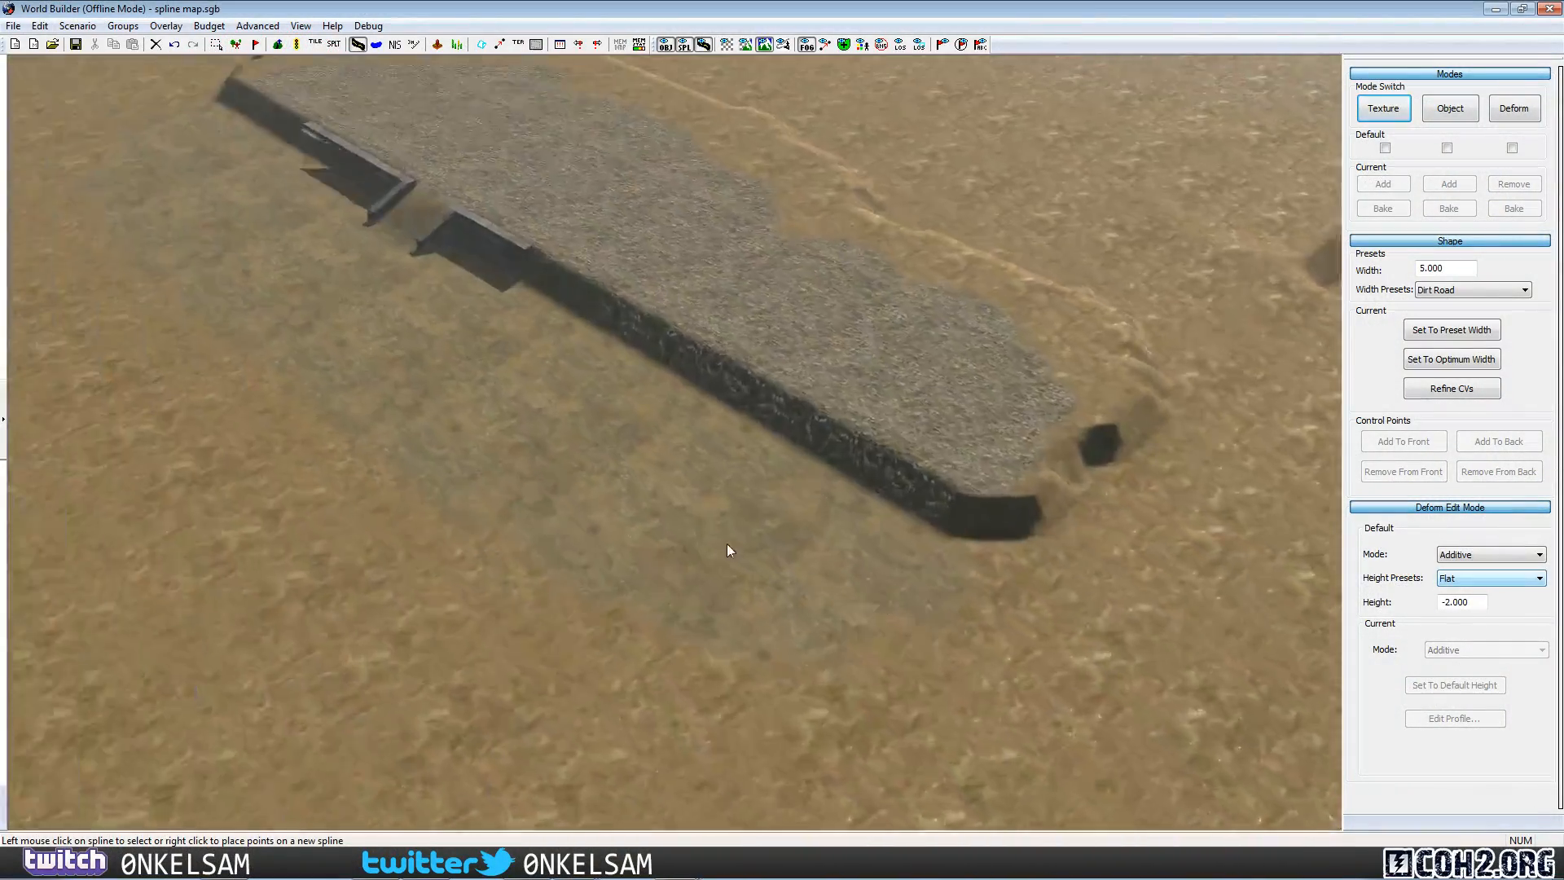
{"action": "key", "text": "Up"}
{"action": "scroll", "coordinate": [738, 519], "scroll_direction": "up", "scroll_amount": 4}
{"action": "key", "text": "Down"}
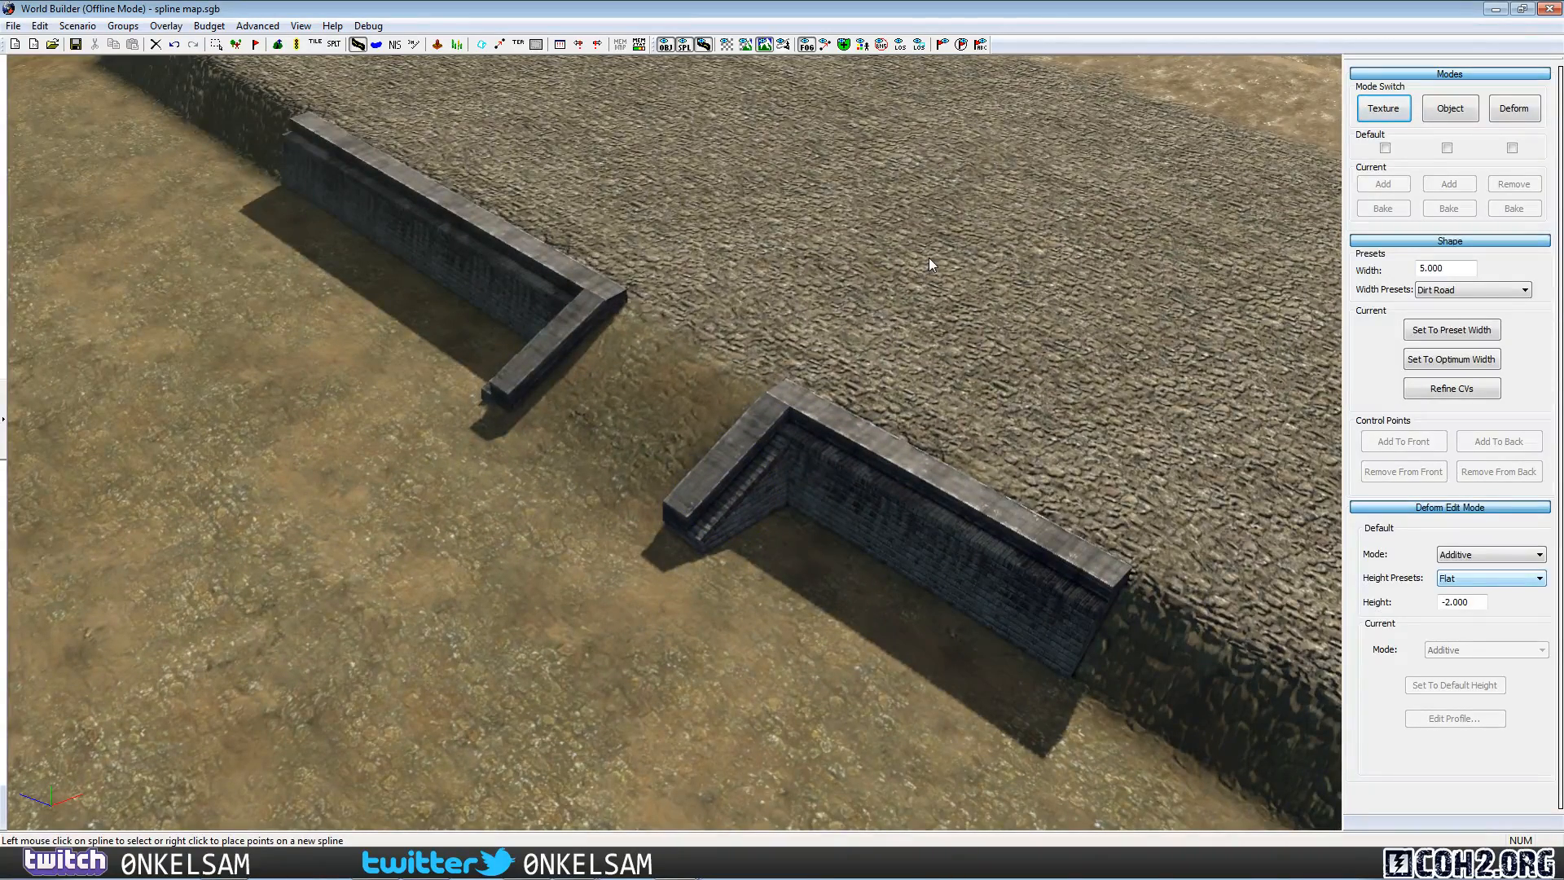
{"action": "key", "text": "Up"}
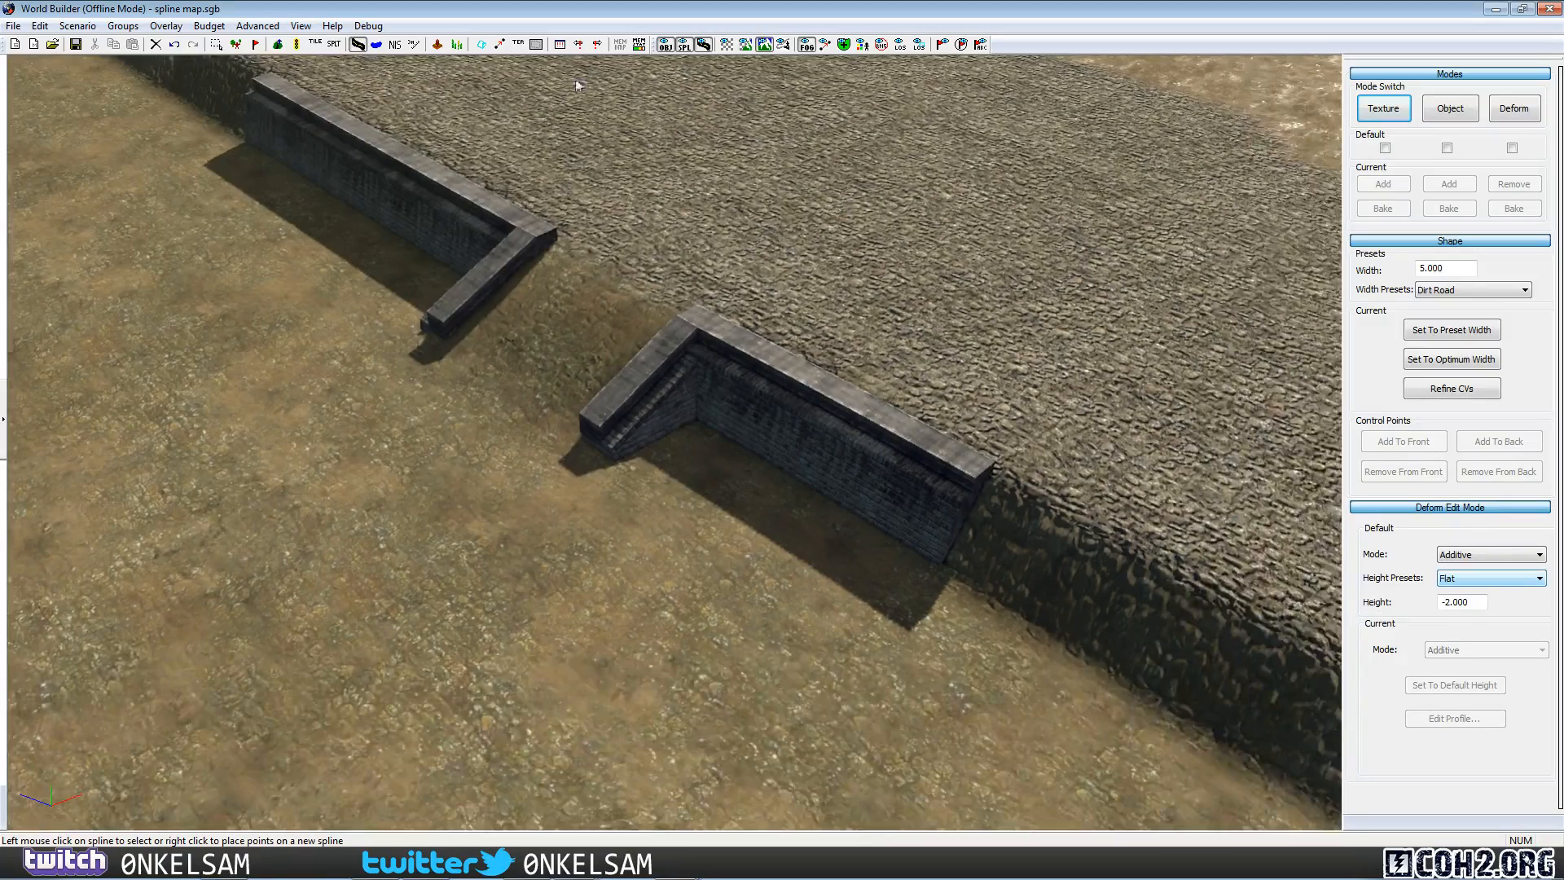
Switch to terrain height editing and set the brush size to 5 and the strength to 44.
{"action": "left_click", "coordinate": [278, 45]}
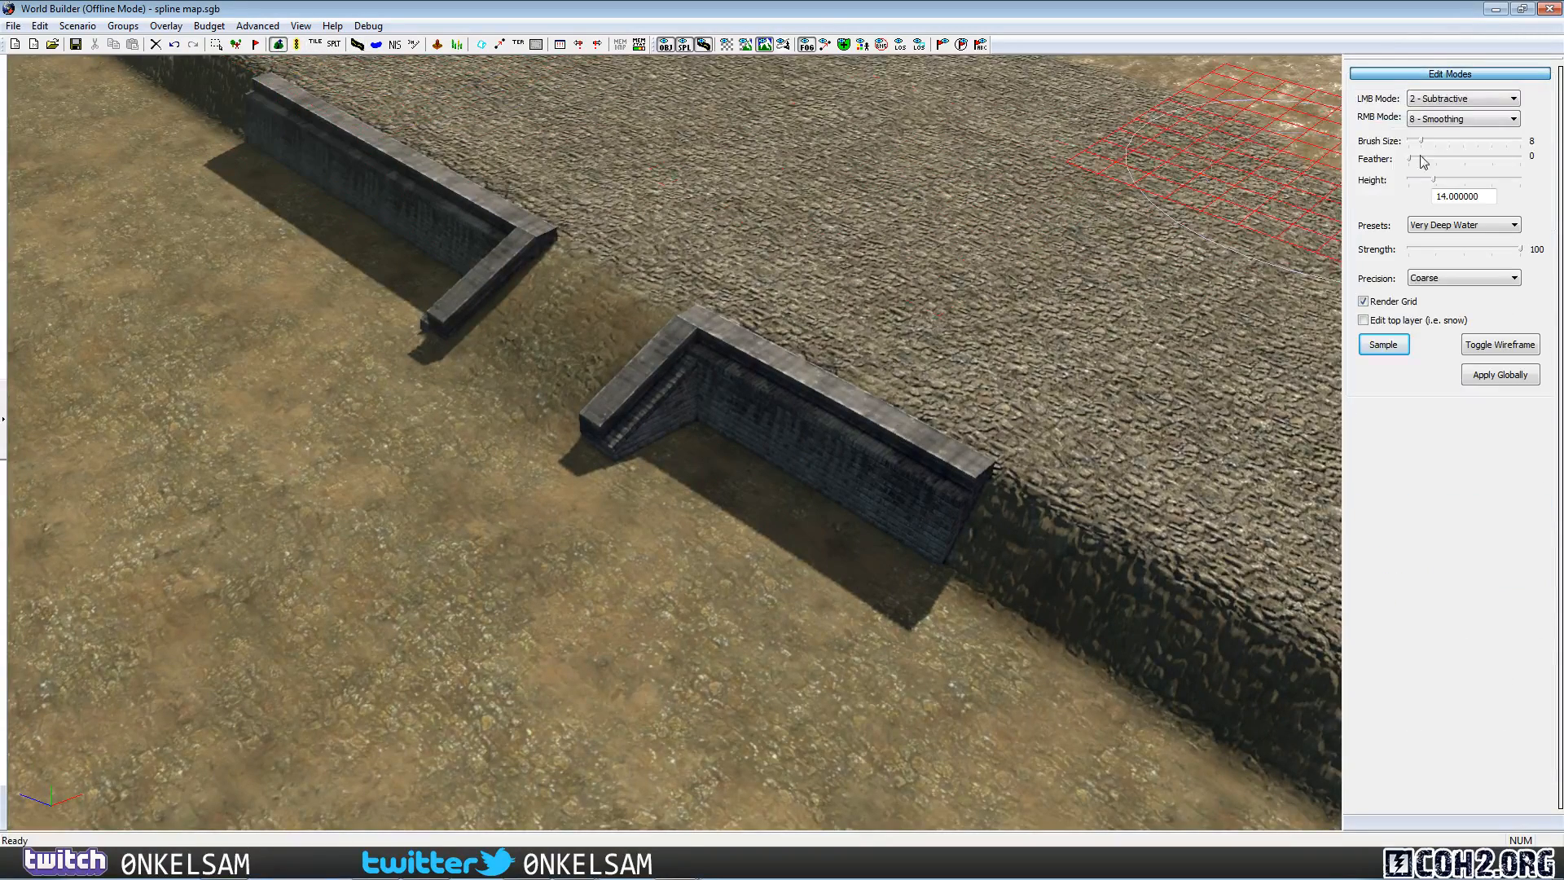
{"action": "key", "text": "Right"}
{"action": "left_click_drag", "start_coordinate": [1422, 141], "coordinate": [1416, 141]}
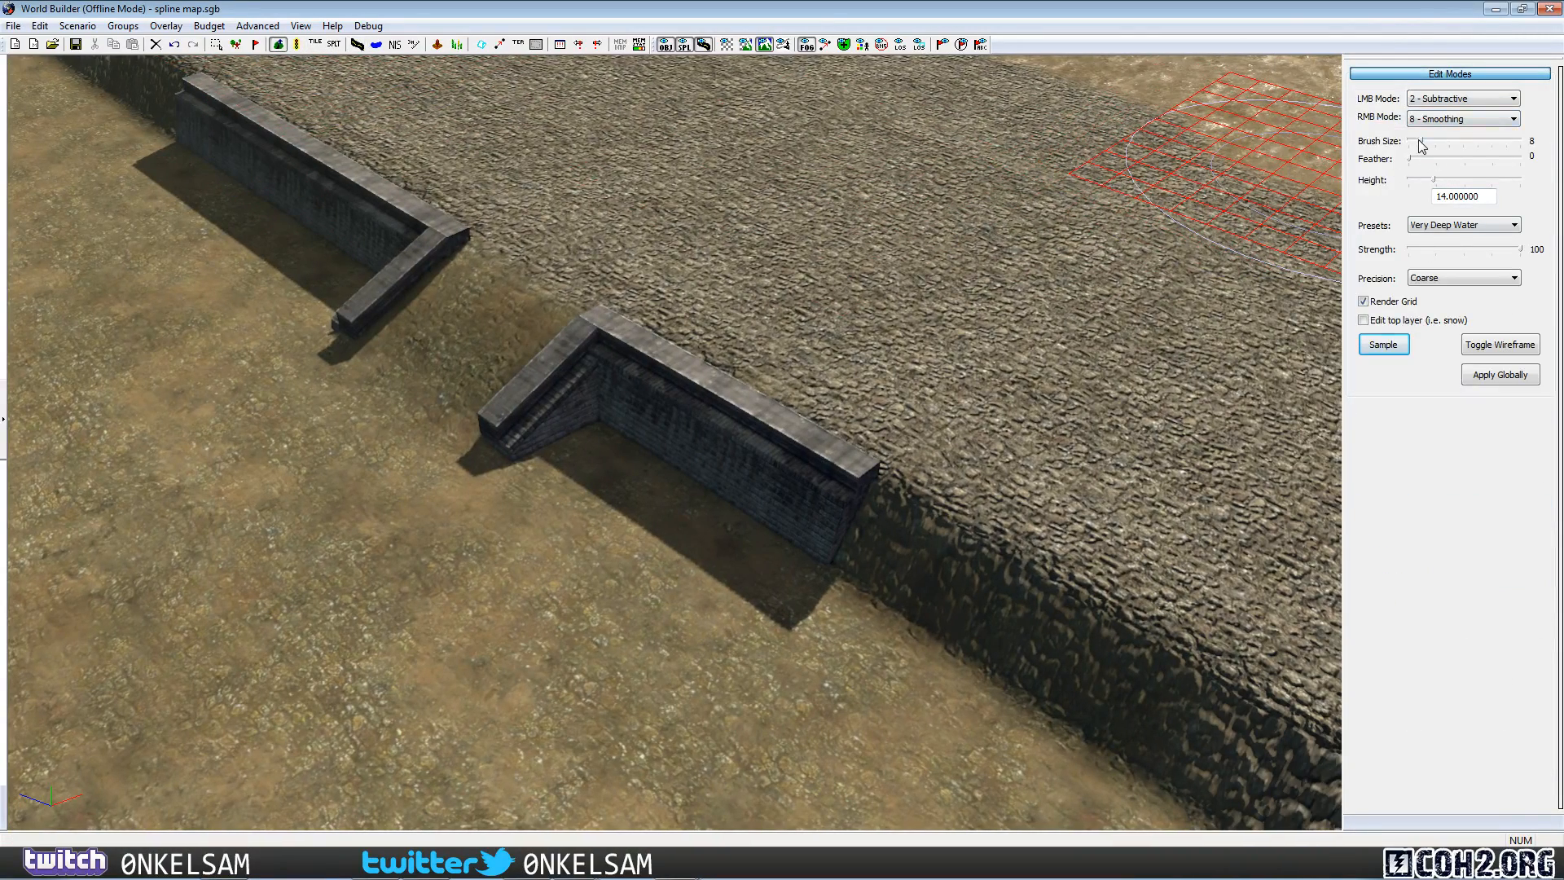
{"action": "key", "text": "Down"}
{"action": "key", "text": "Right"}
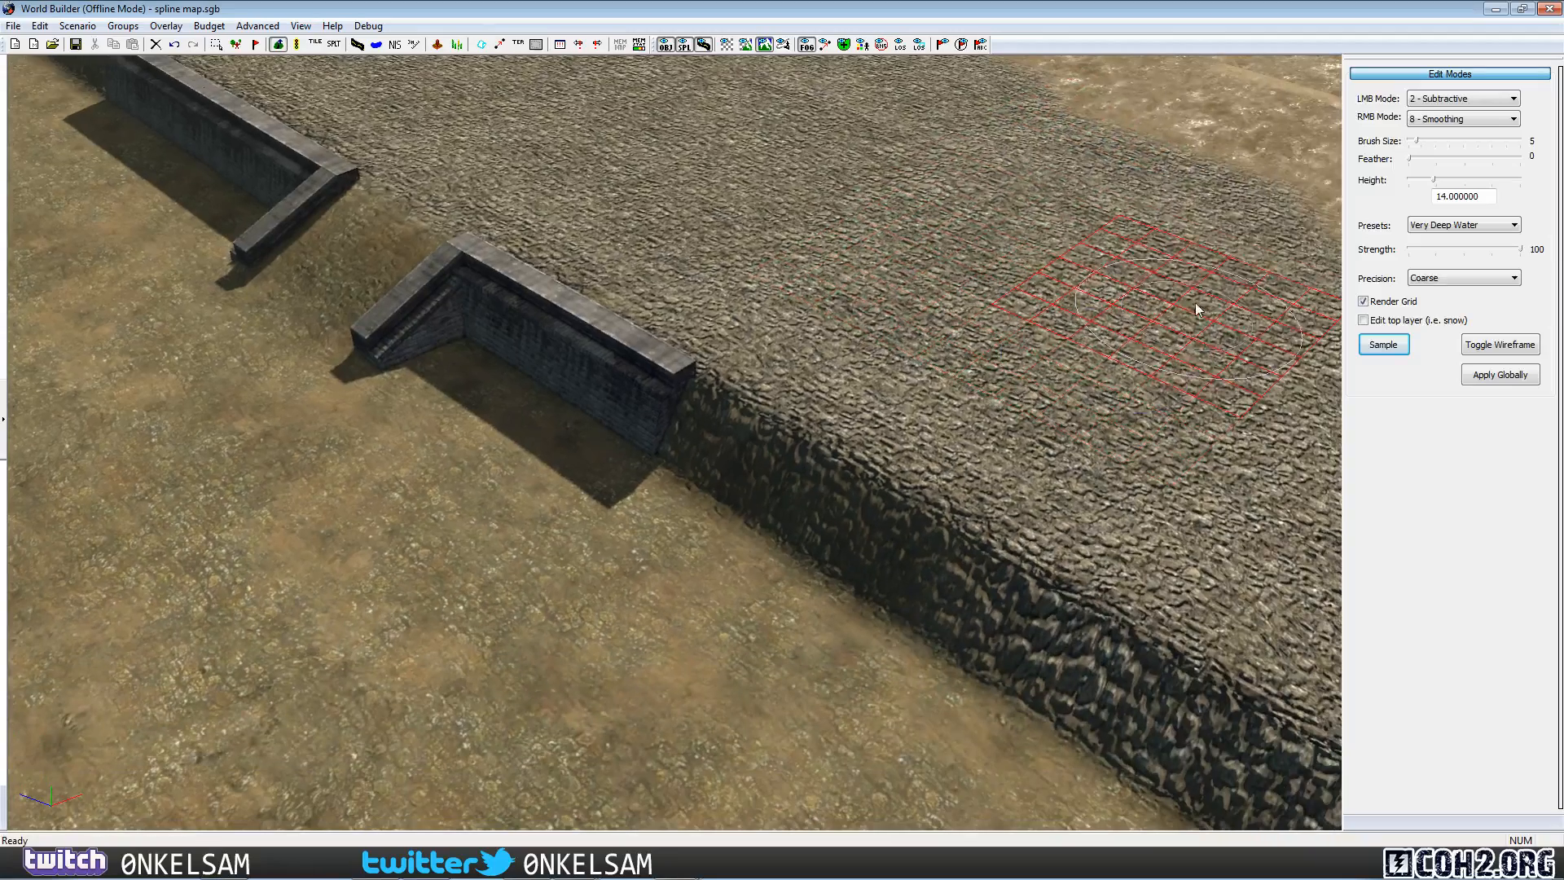
{"action": "left_click_drag", "start_coordinate": [1435, 248], "coordinate": [1459, 248]}
Try carving a gap into the platform's edge with the subtractive brush and inspect it from ground level.
{"action": "scroll", "coordinate": [903, 461], "scroll_direction": "up", "scroll_amount": 3}
{"action": "mouse_move", "coordinate": [797, 448]}
{"action": "left_mouse_down"}
{"action": "mouse_move", "coordinate": [701, 513]}
{"action": "mouse_move", "coordinate": [805, 374]}
{"action": "left_mouse_up"}
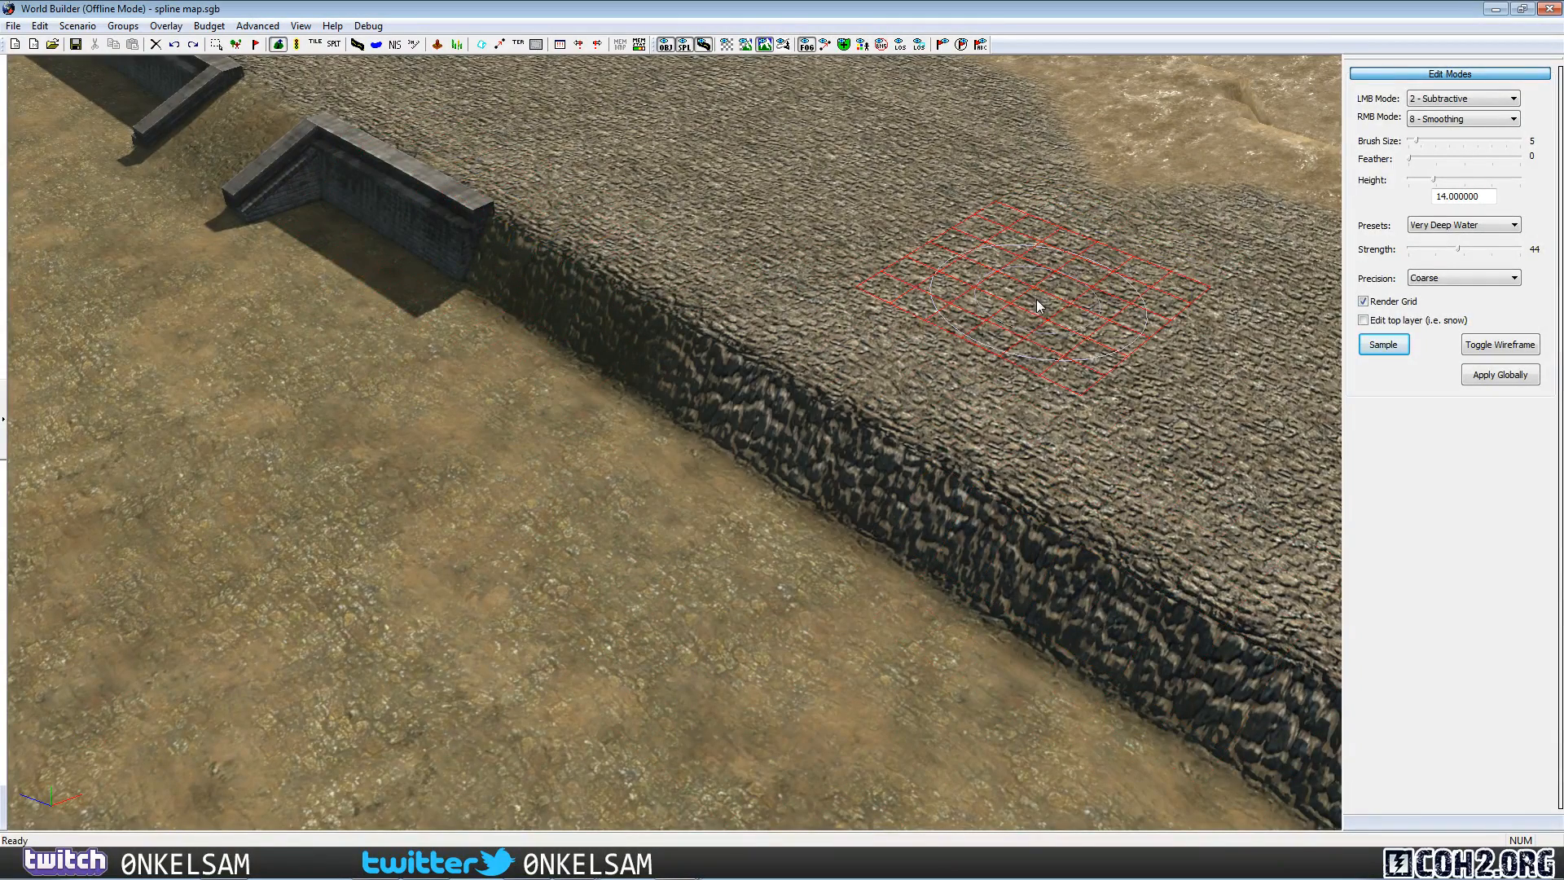
{"action": "mouse_move", "coordinate": [808, 356]}
{"action": "left_mouse_down"}
{"action": "mouse_move", "coordinate": [803, 440]}
{"action": "mouse_move", "coordinate": [820, 350]}
{"action": "mouse_move", "coordinate": [761, 443]}
{"action": "mouse_move", "coordinate": [921, 415]}
{"action": "left_mouse_up"}
{"action": "middle_click_drag", "start_coordinate": [921, 414], "coordinate": [884, 367]}
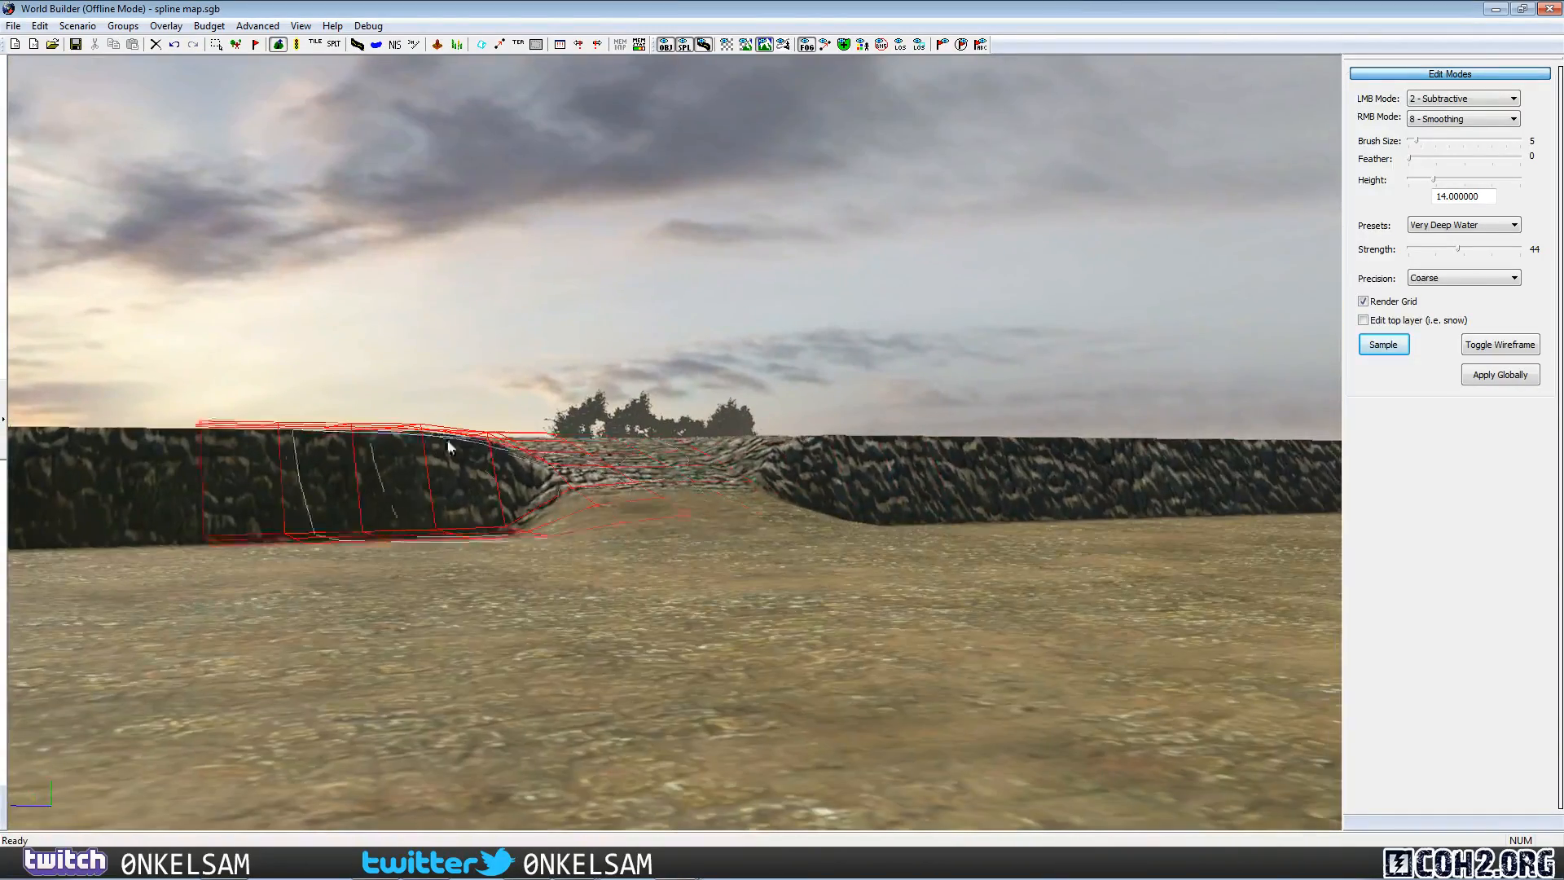
{"action": "mouse_move", "coordinate": [448, 448]}
{"action": "left_mouse_down", "text": "alt"}
{"action": "mouse_move", "coordinate": [709, 330]}
{"action": "mouse_move", "coordinate": [798, 345]}
{"action": "mouse_move", "coordinate": [1008, 456]}
{"action": "left_mouse_up", "text": "alt"}
{"action": "mouse_move", "coordinate": [543, 542]}
{"action": "left_mouse_down", "text": "alt"}
{"action": "mouse_move", "coordinate": [660, 607]}
{"action": "mouse_move", "coordinate": [764, 531]}
{"action": "left_mouse_up", "text": "alt"}
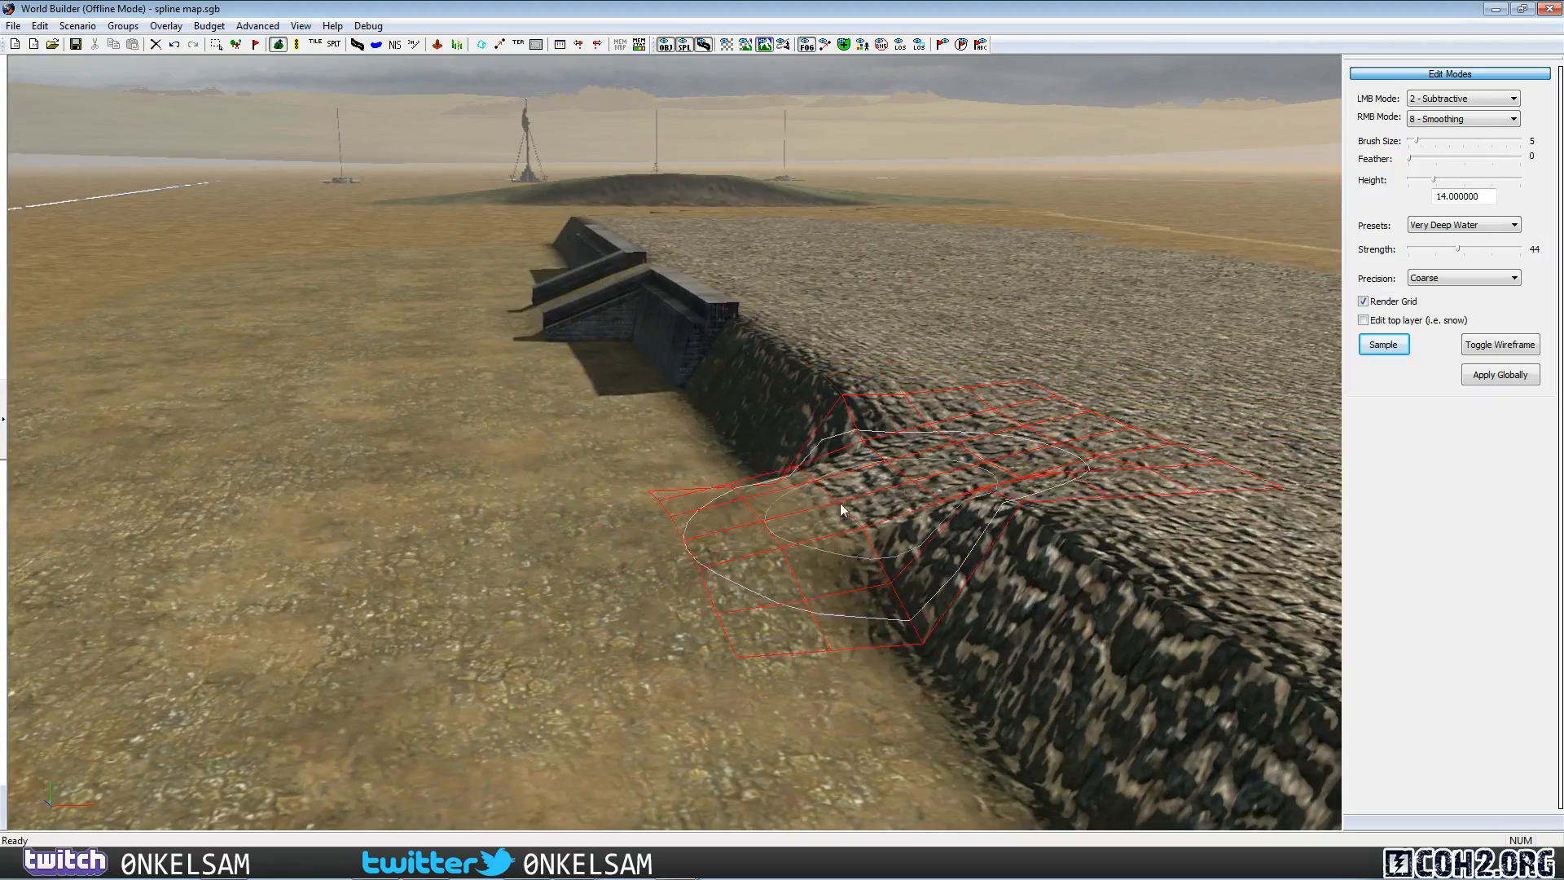
{"action": "mouse_move", "coordinate": [779, 483]}
{"action": "left_mouse_down", "text": "alt"}
{"action": "mouse_move", "coordinate": [759, 530]}
{"action": "mouse_move", "coordinate": [587, 557]}
{"action": "mouse_move", "coordinate": [481, 603]}
{"action": "mouse_move", "coordinate": [541, 526]}
{"action": "left_mouse_up", "text": "alt"}
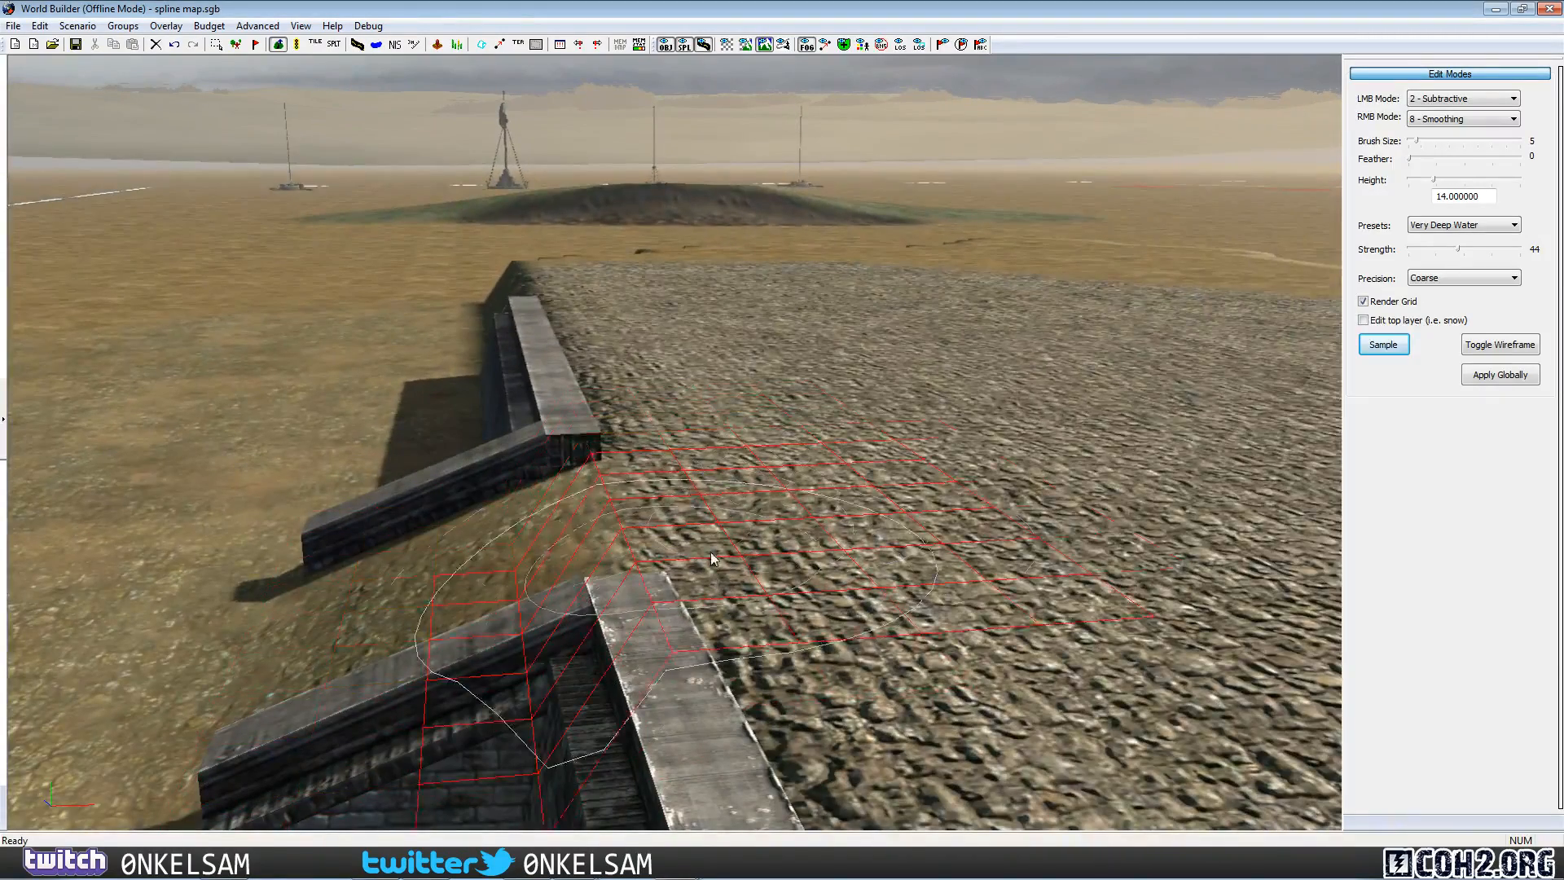
{"action": "left_click_drag", "start_coordinate": [1166, 403], "coordinate": [975, 477], "text": "alt"}
{"action": "scroll", "coordinate": [969, 482], "scroll_direction": "up", "scroll_amount": 1}
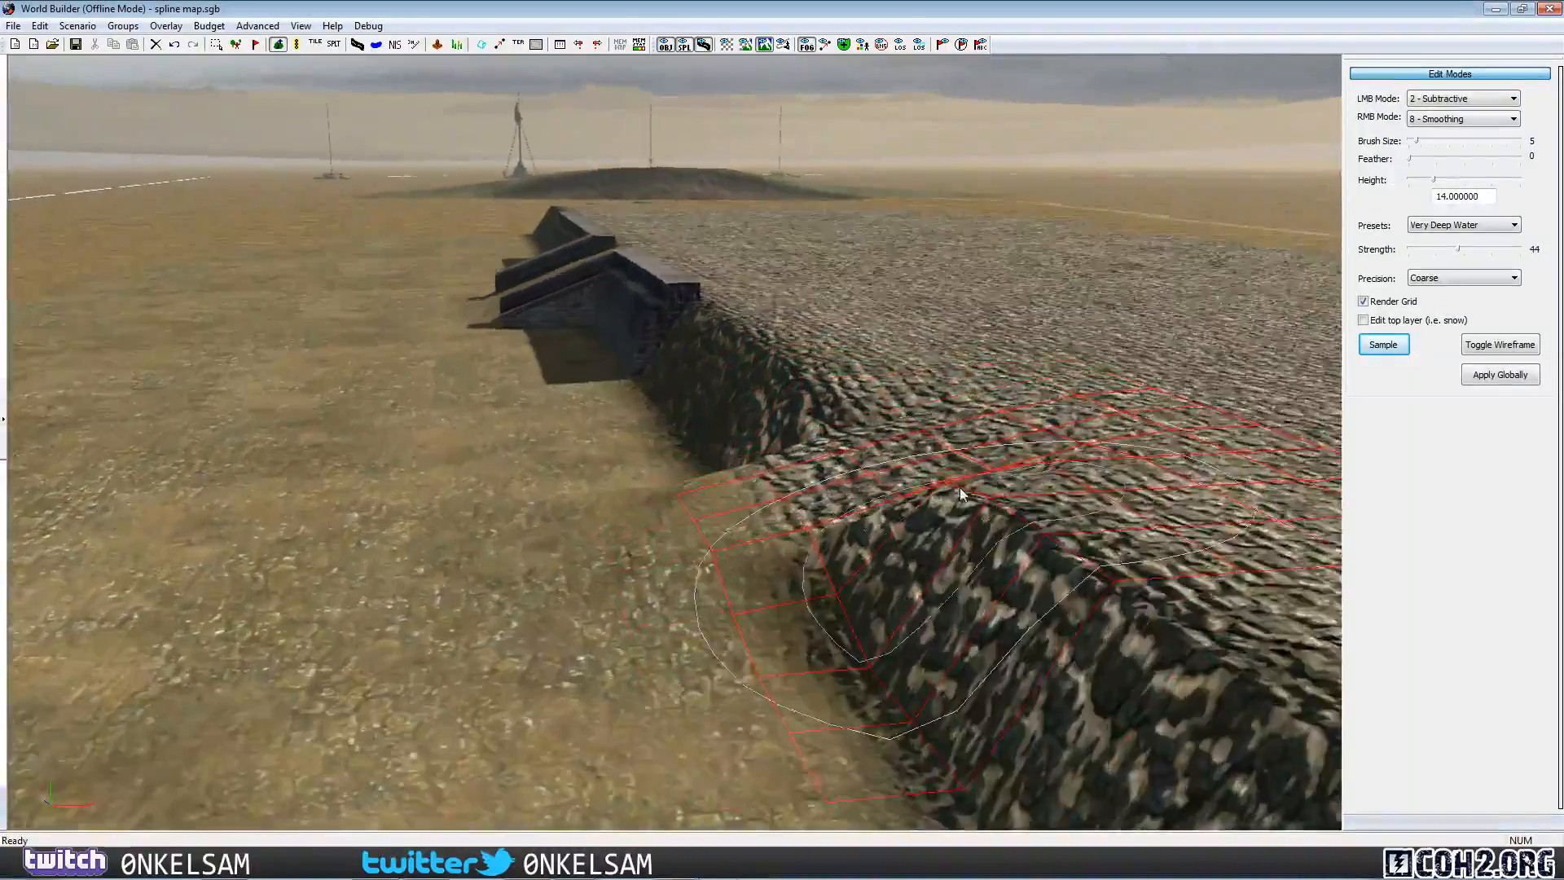
{"action": "key", "text": "BackSpace"}
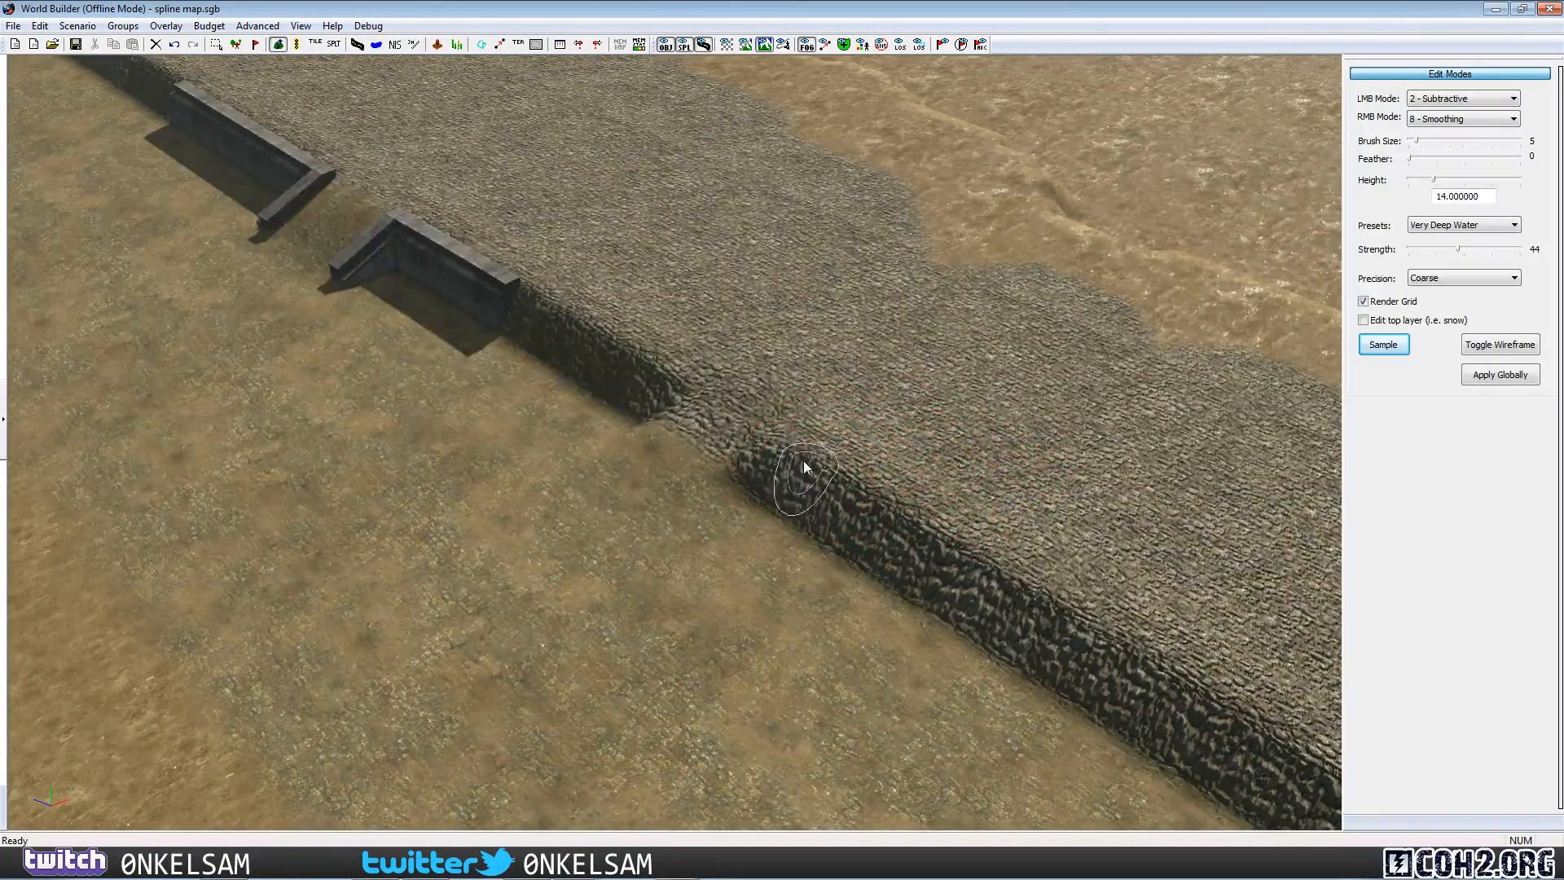
Undo the gap carved into the platform's edge.
{"action": "key", "text": "ctrl+z"}
{"action": "middle_click_drag", "start_coordinate": [649, 438], "coordinate": [621, 410]}
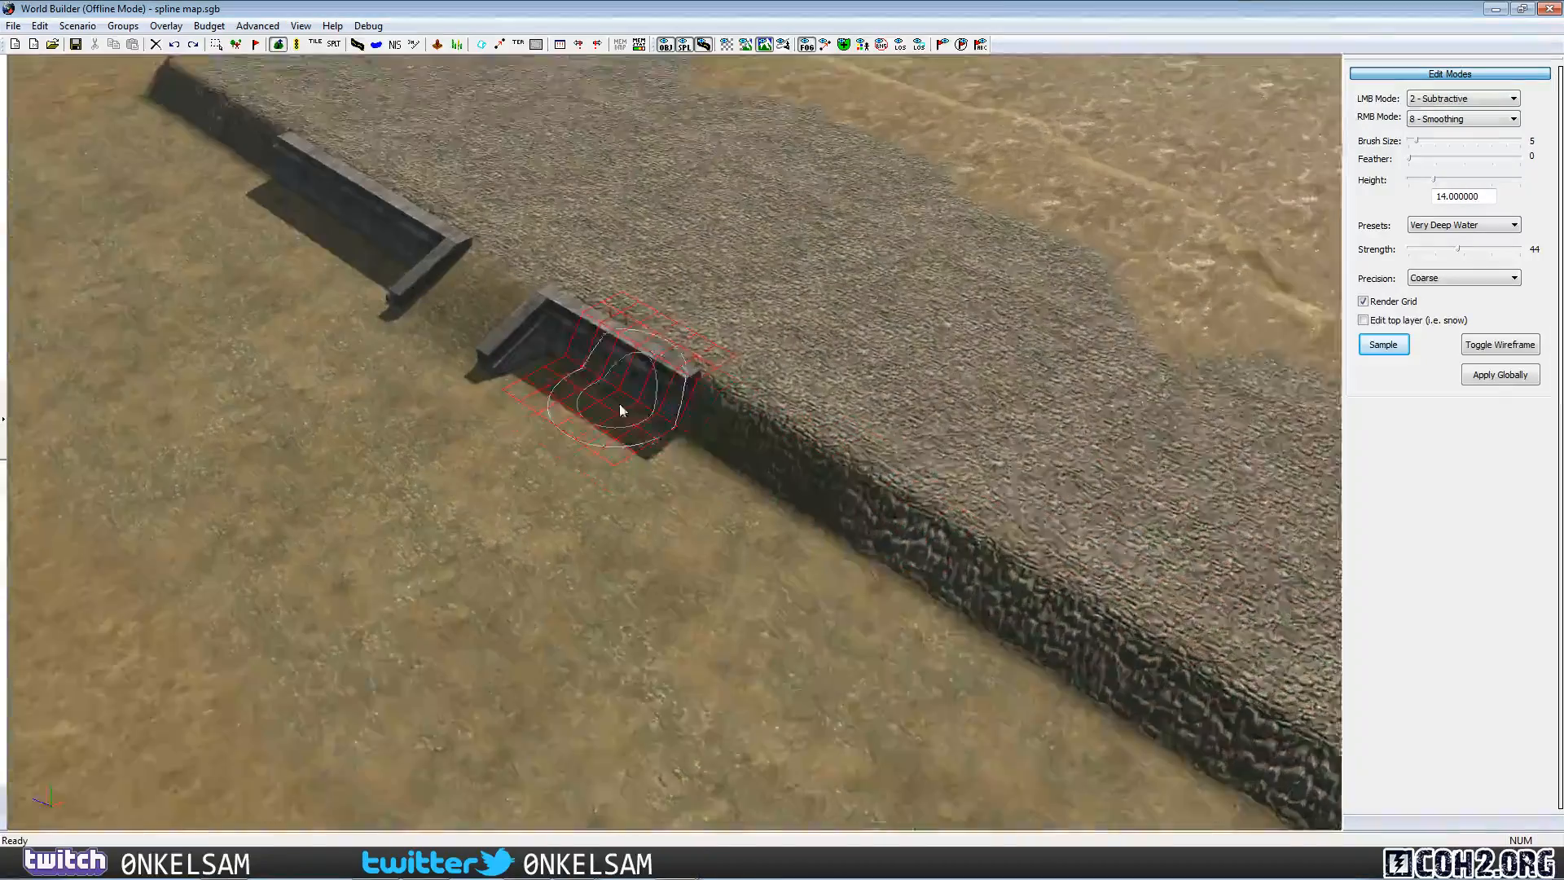
{"action": "scroll", "coordinate": [676, 458], "scroll_direction": "up", "scroll_amount": 3}
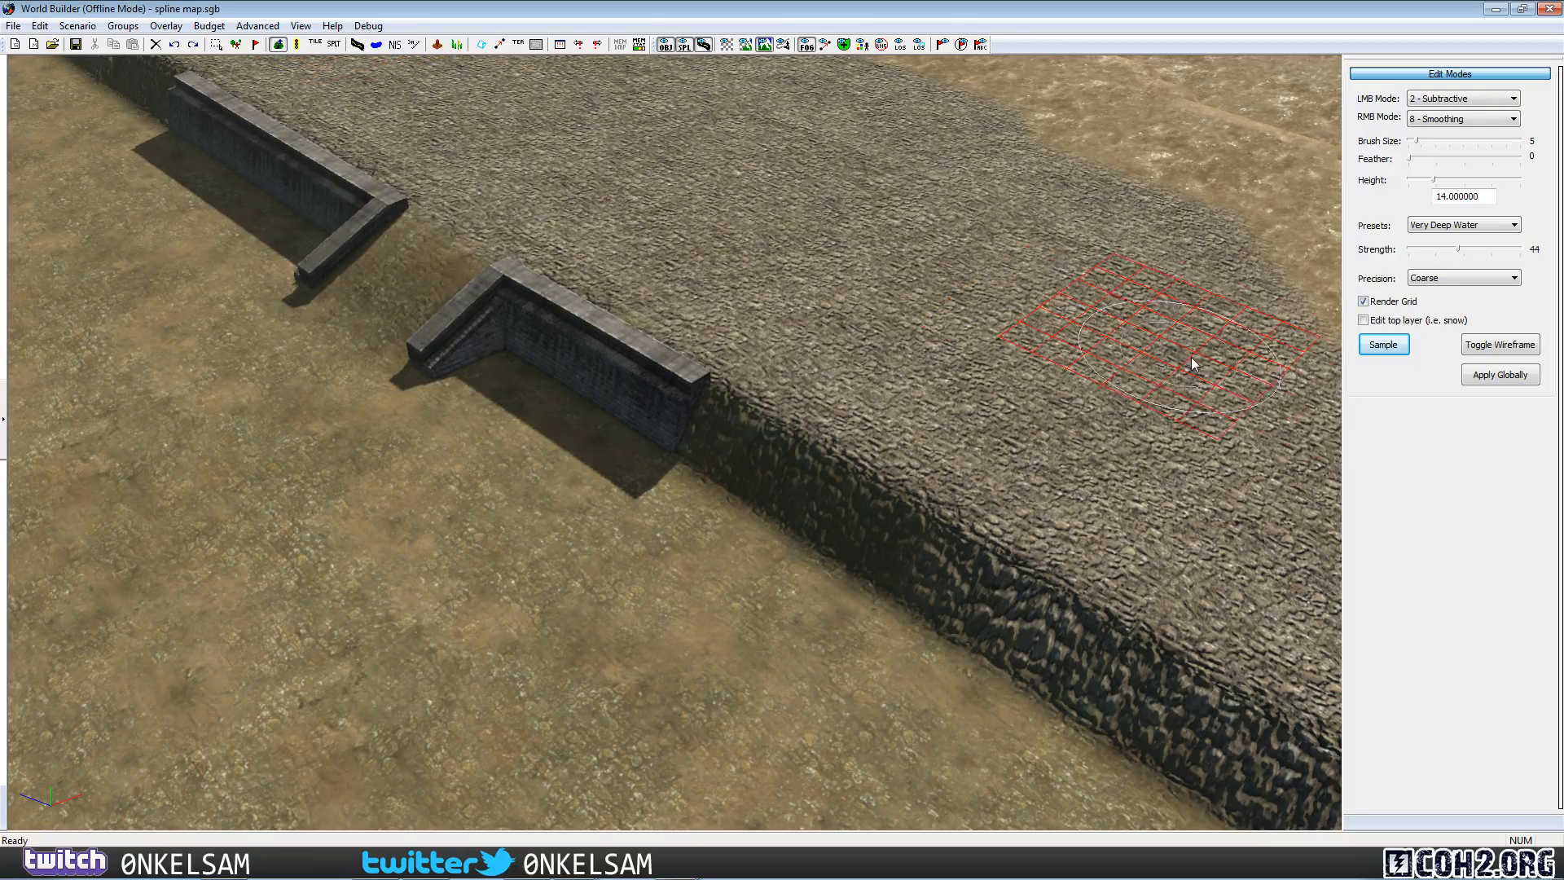
Sample the terrain height on top of the platform and on the ground in front of it.
{"action": "left_click", "coordinate": [1382, 345]}
{"action": "left_click", "coordinate": [1061, 442]}
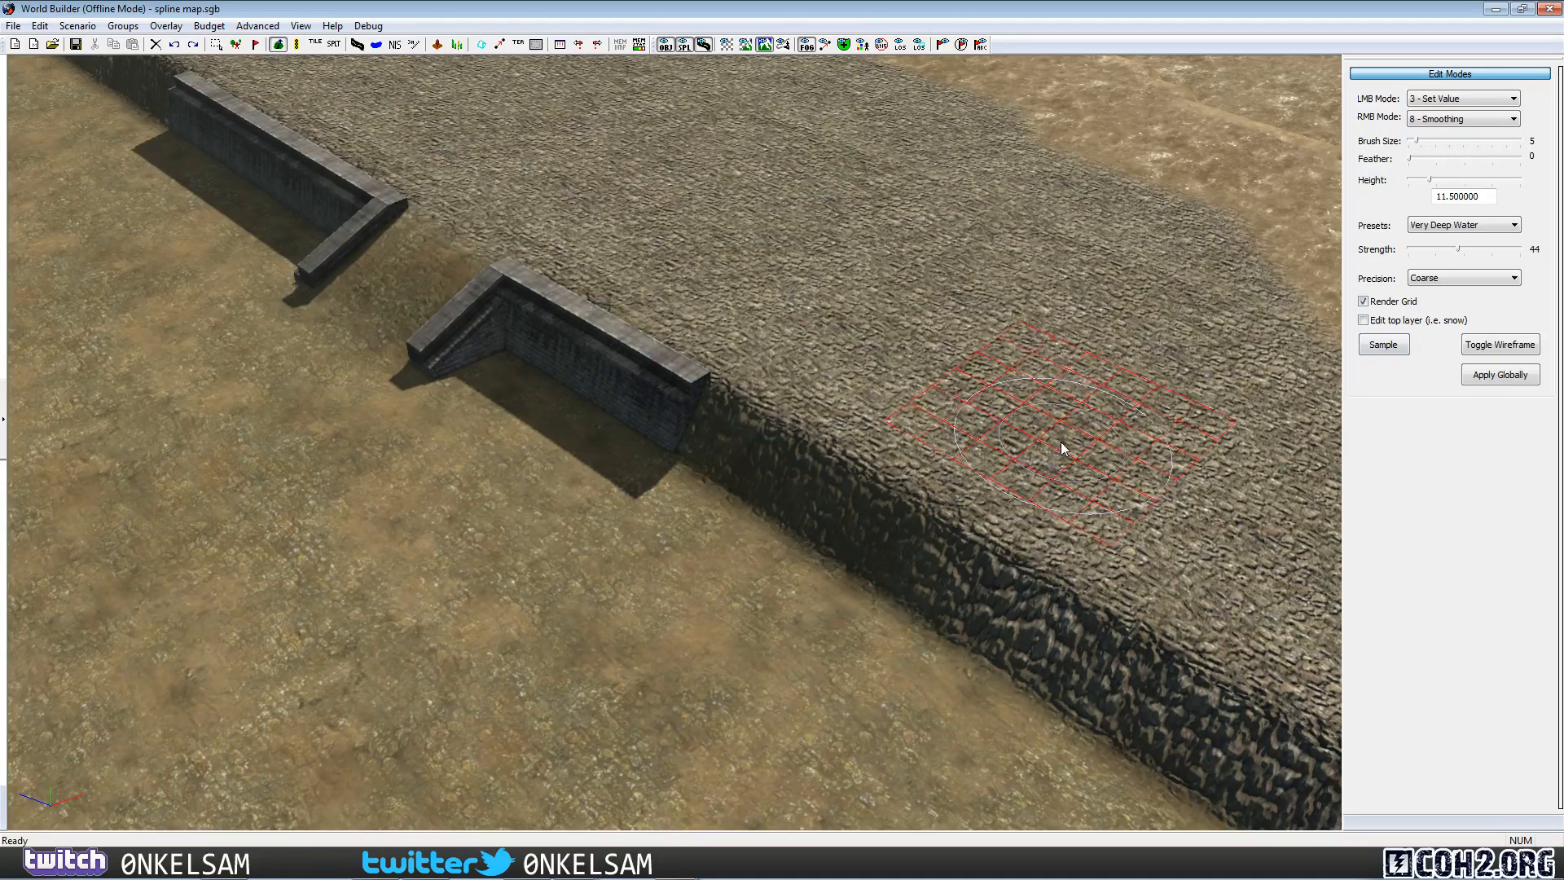
{"action": "left_click", "coordinate": [1394, 351]}
{"action": "left_click", "coordinate": [746, 673]}
Switch to spline editing in Deform mode and set the default deform height to 1.5.
{"action": "left_click", "coordinate": [359, 48]}
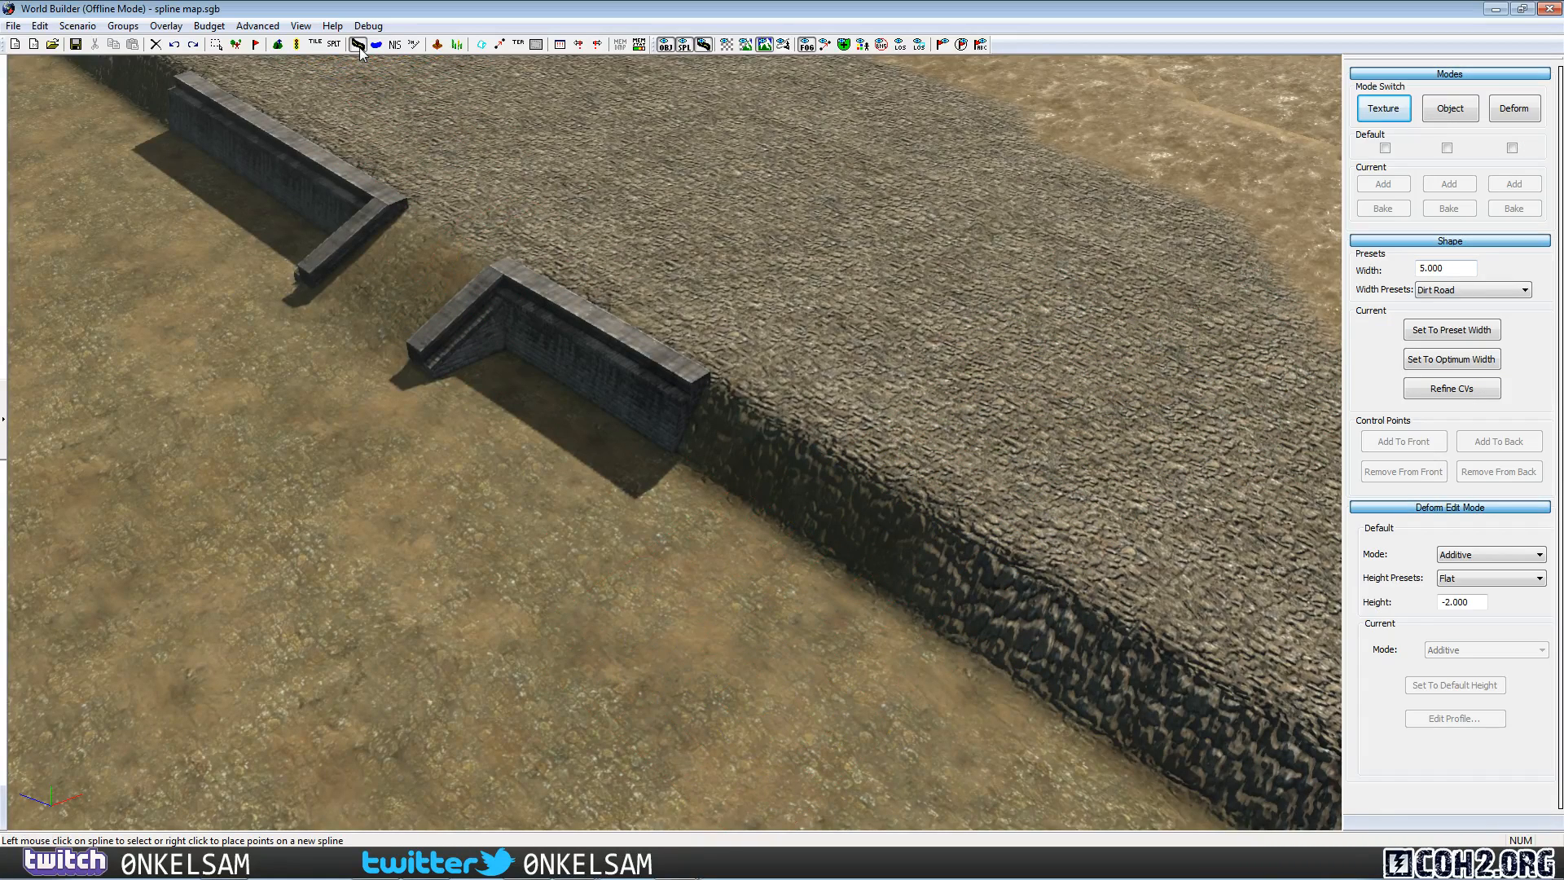
{"action": "left_click", "coordinate": [1527, 111]}
{"action": "middle_click_drag", "start_coordinate": [814, 643], "coordinate": [714, 623], "text": "alt"}
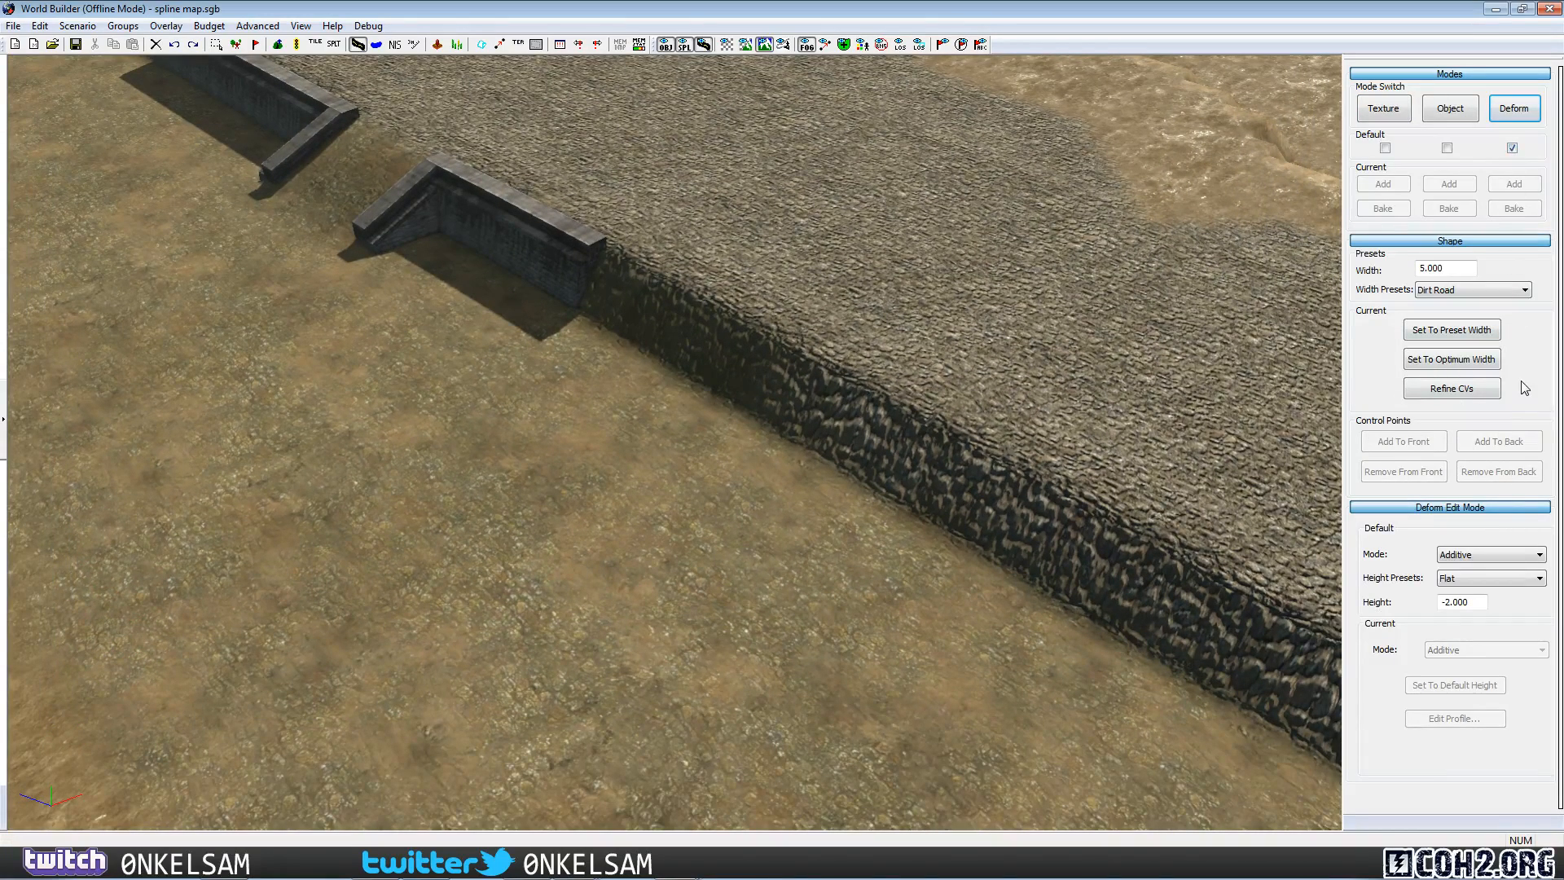
{"action": "left_click_drag", "start_coordinate": [1452, 603], "coordinate": [1444, 604]}
{"action": "type", "text": "1.5"}
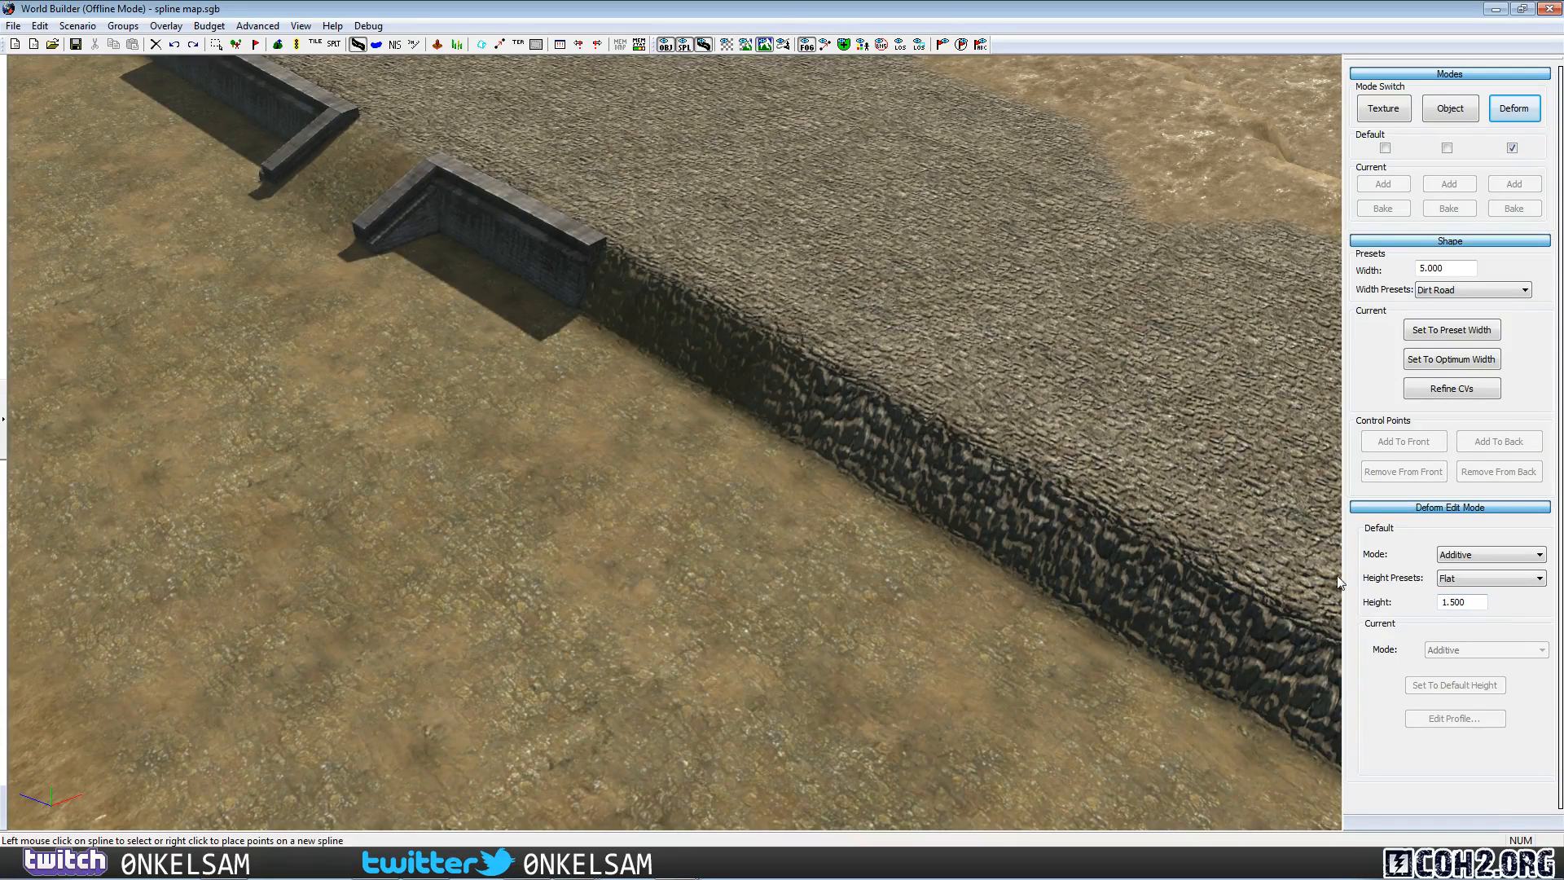
Create a three-point deform spline on the ground in front of the platform and apply the default height to it.
{"action": "right_click", "coordinate": [595, 631]}
{"action": "right_click", "coordinate": [784, 689]}
{"action": "right_click", "coordinate": [932, 735]}
{"action": "key", "text": "Return"}
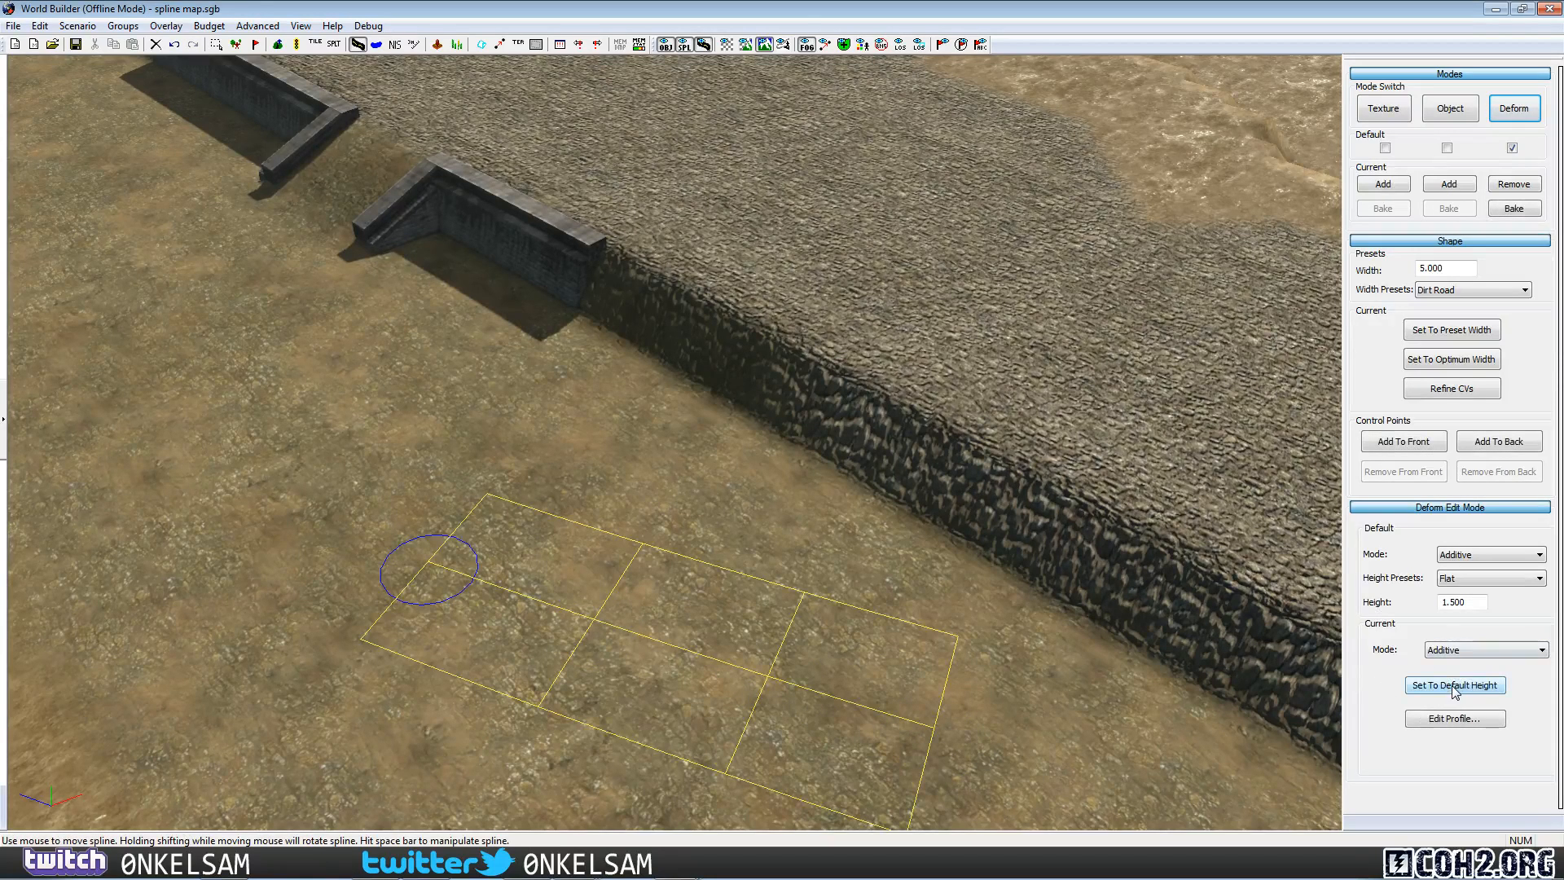
{"action": "left_click", "coordinate": [1454, 687]}
Move and rotate the raised deform spline so that it runs parallel to the platform's edge.
{"action": "left_click_drag", "start_coordinate": [752, 681], "coordinate": [744, 651]}
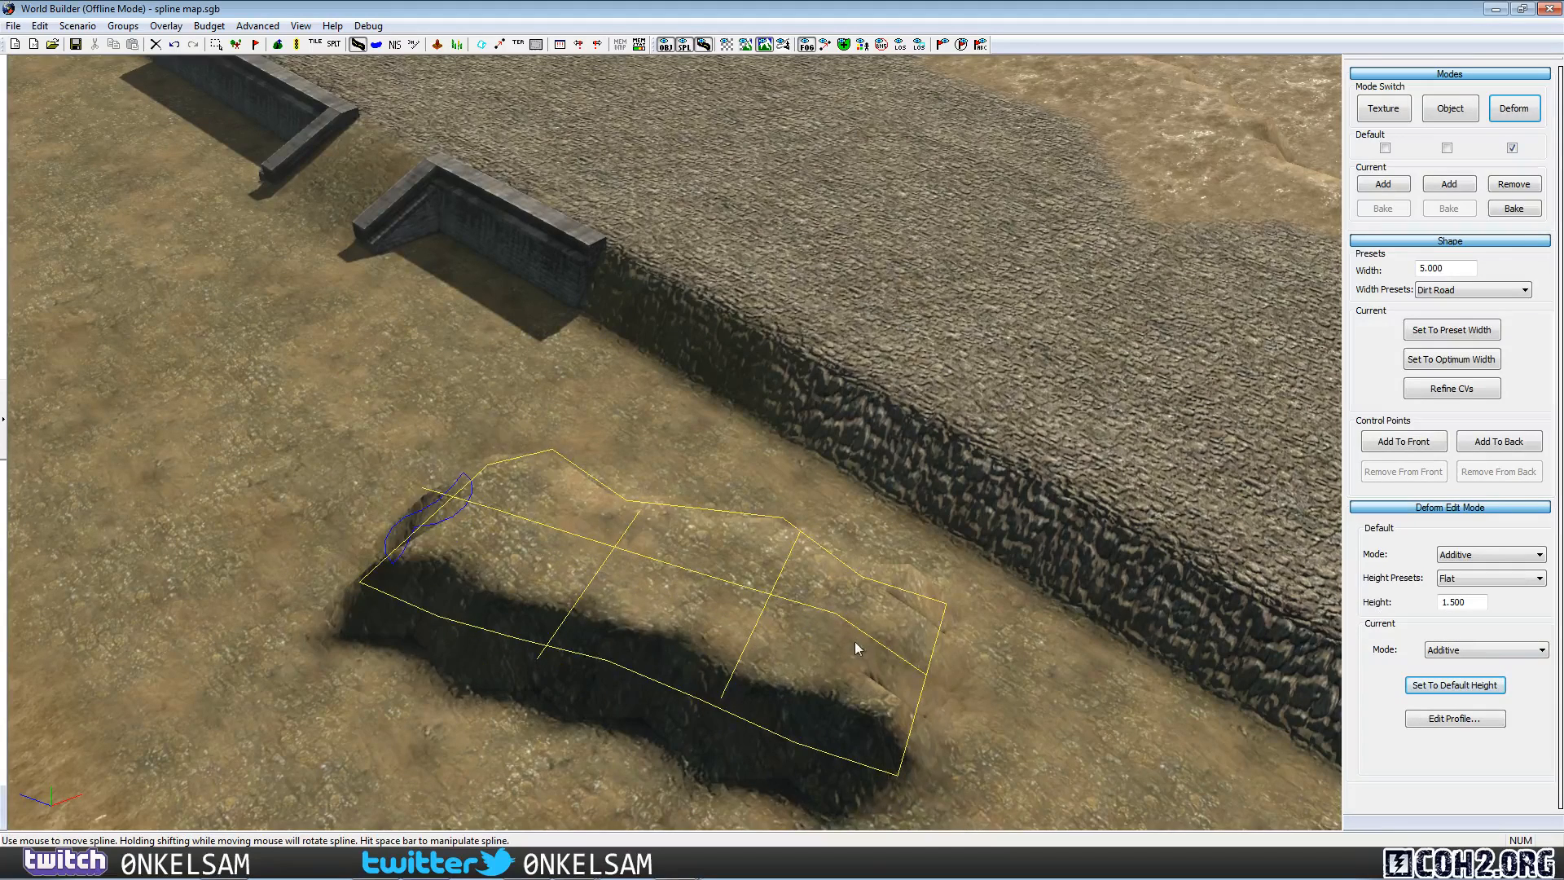
{"action": "left_click_drag", "start_coordinate": [854, 642], "coordinate": [721, 651]}
{"action": "left_click", "coordinate": [931, 668]}
{"action": "left_click", "coordinate": [684, 641]}
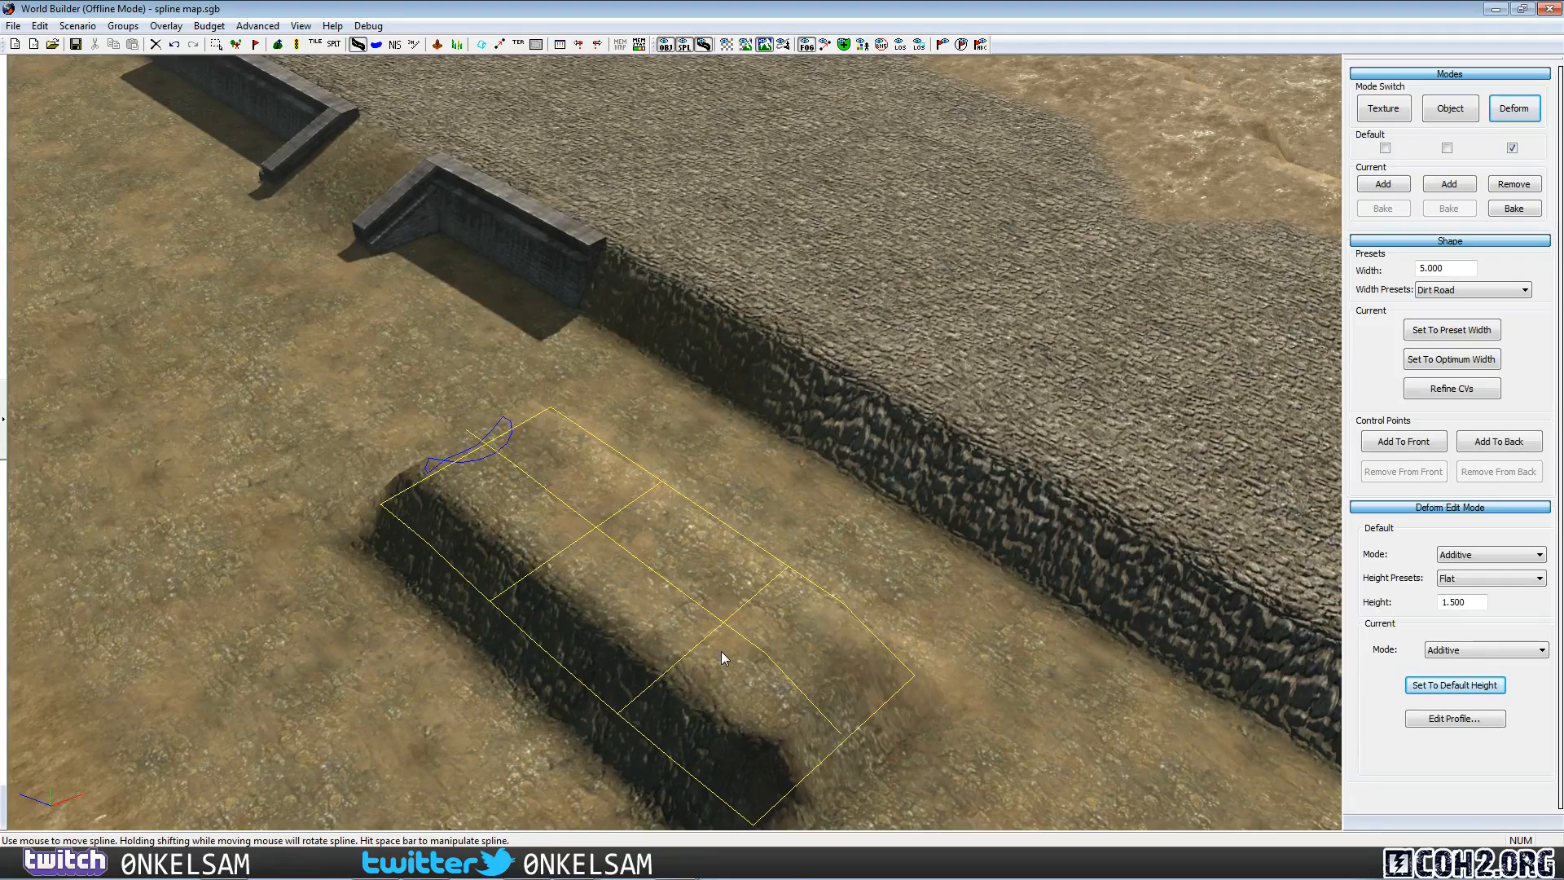
Show the checkerboard grid on the terrain and inspect the deform spline's mound beside the platform.
{"action": "left_click", "coordinate": [725, 46]}
{"action": "left_click_drag", "start_coordinate": [682, 527], "coordinate": [823, 571], "text": "alt"}
{"action": "scroll", "coordinate": [773, 591], "scroll_direction": "up", "scroll_amount": 1}
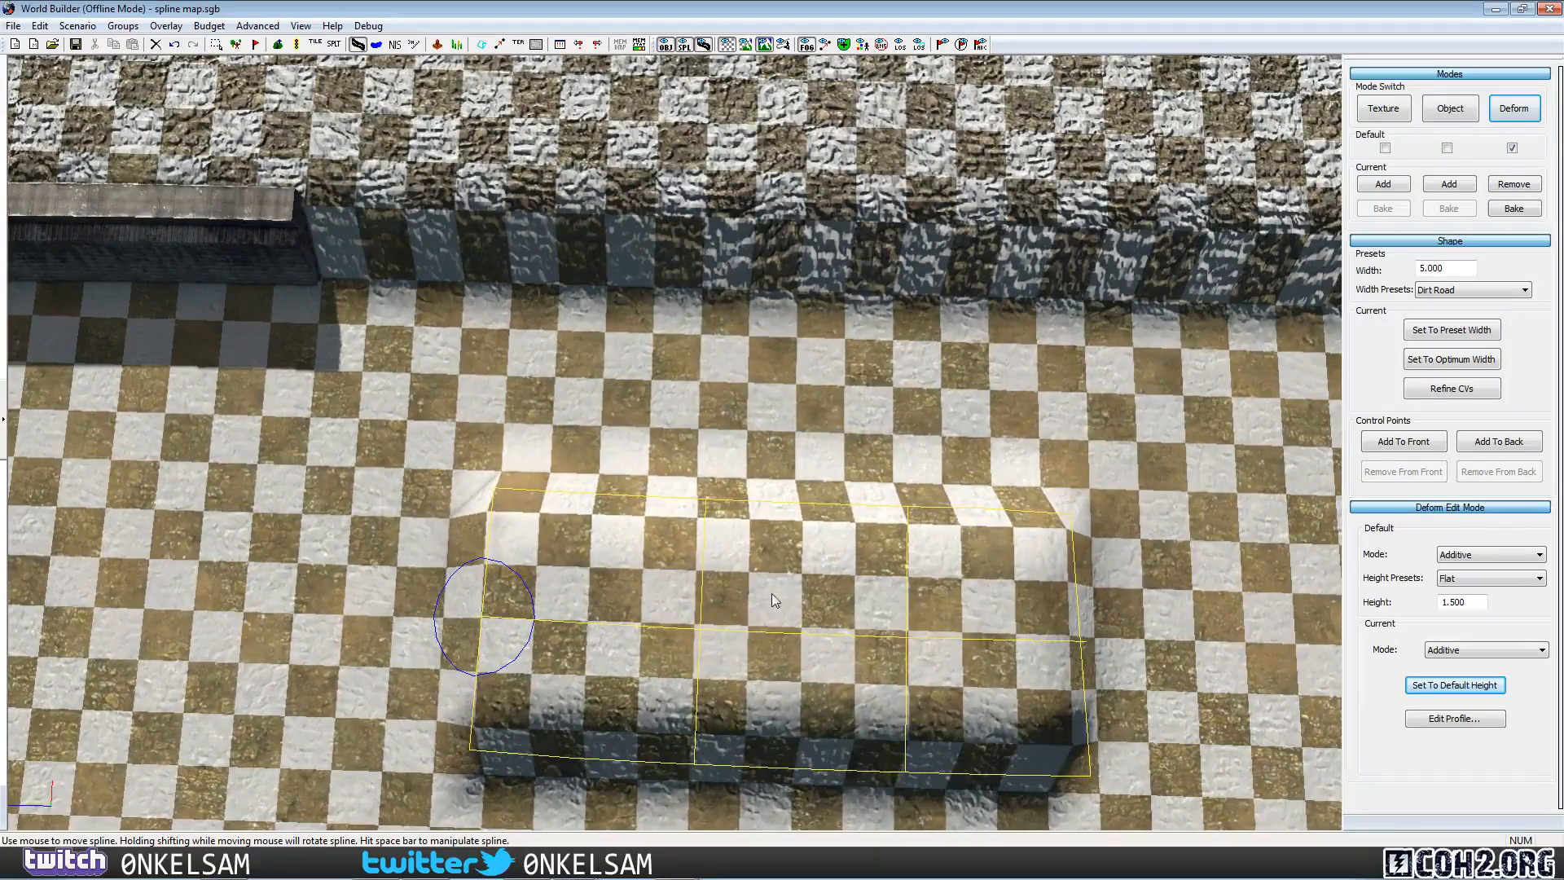
Move the deform spline closer to the platform and shorten it by pulling its control points inward from both ends.
{"action": "left_click_drag", "start_coordinate": [739, 624], "coordinate": [766, 550]}
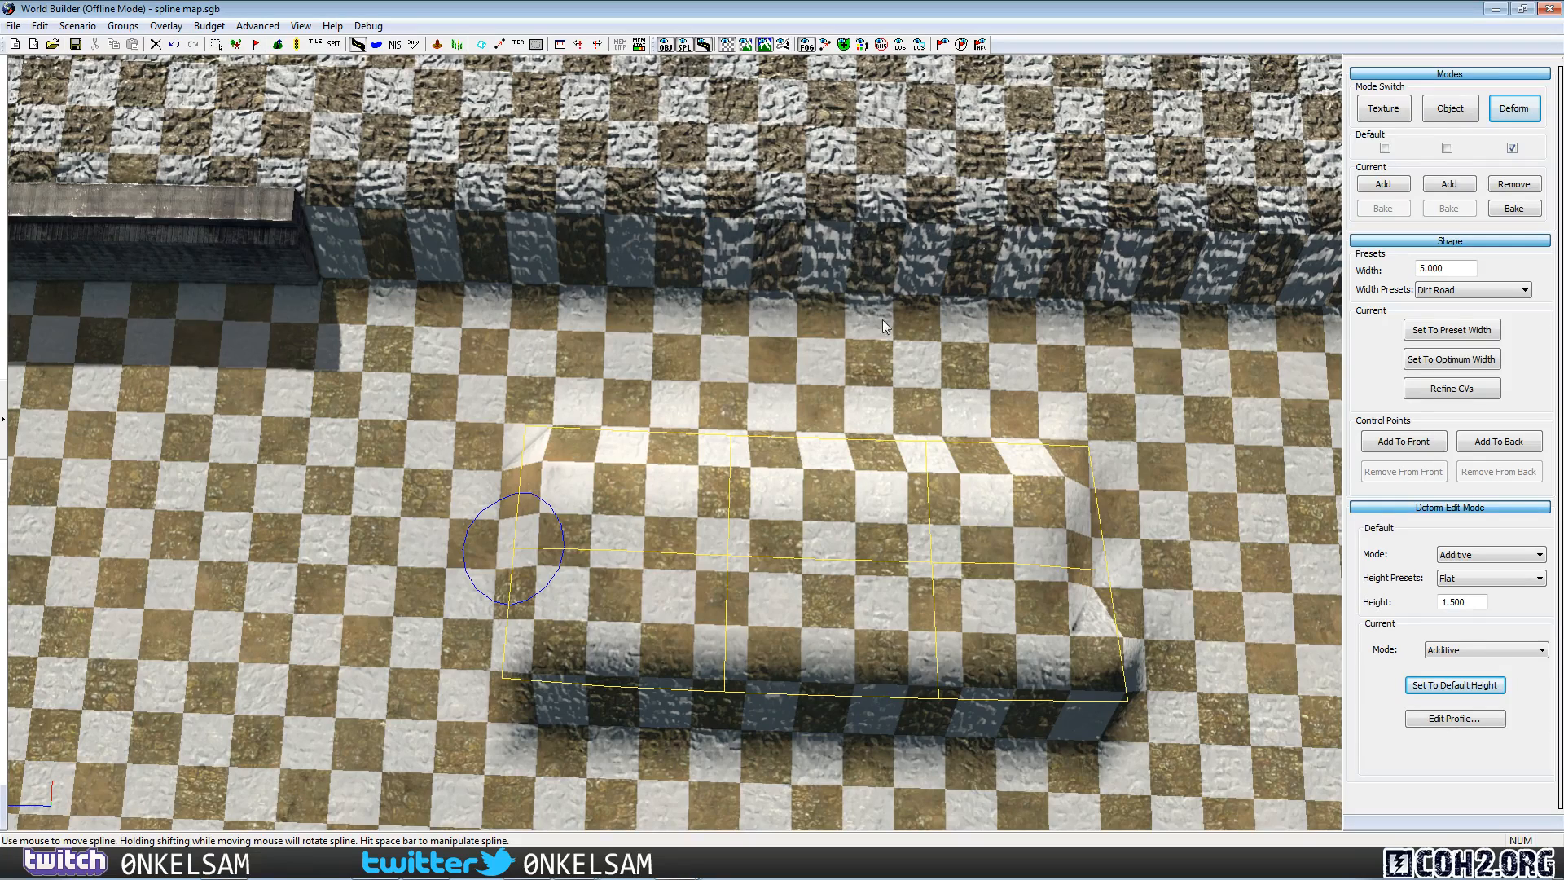
{"action": "key", "text": "space"}
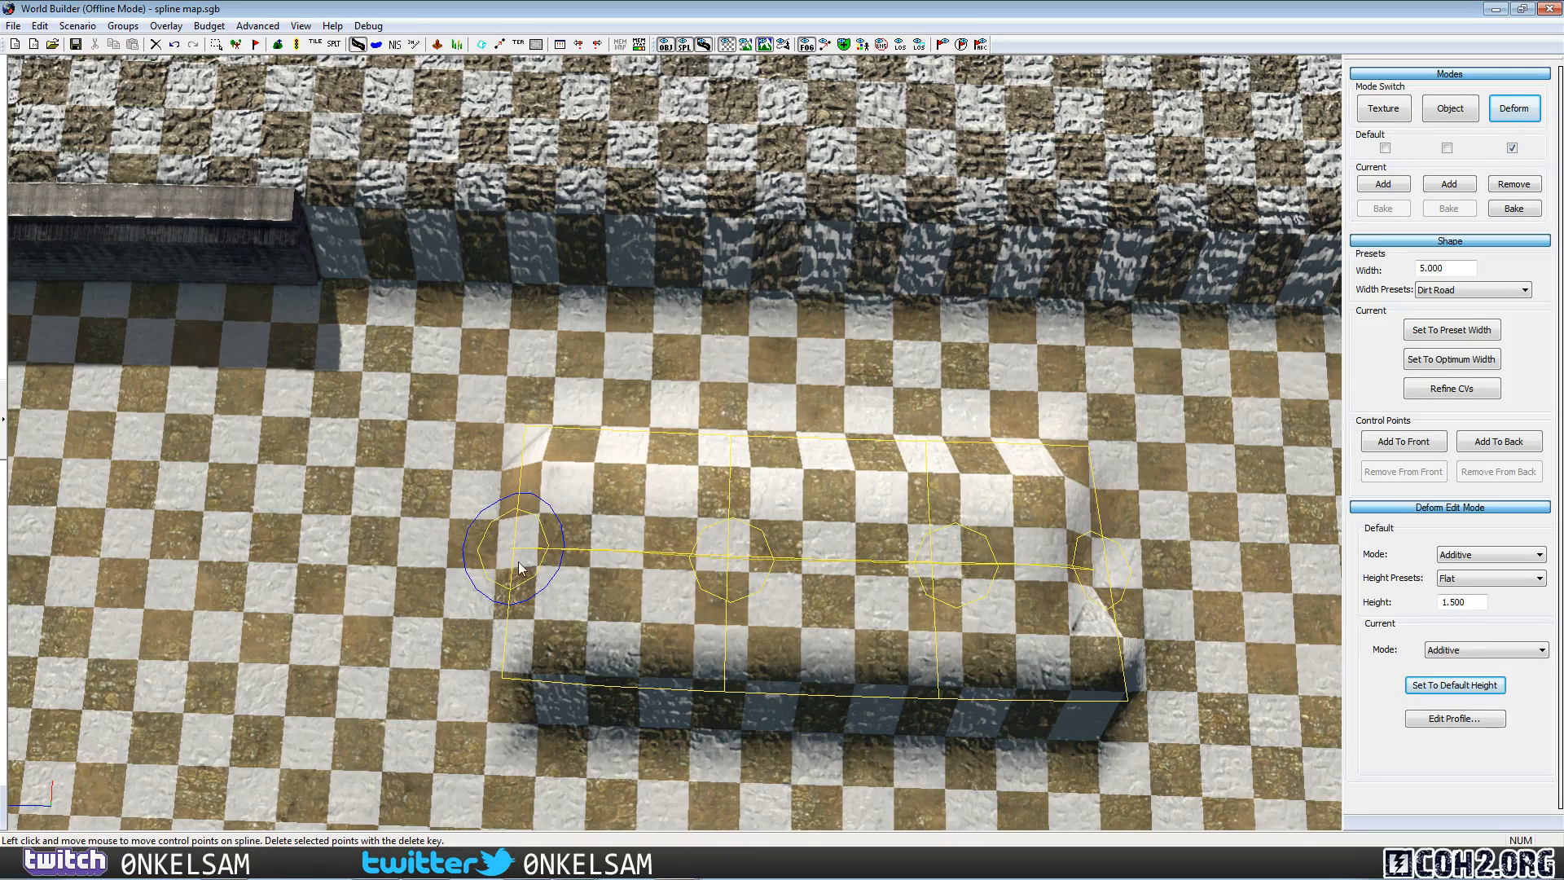
{"action": "left_click_drag", "start_coordinate": [519, 567], "coordinate": [604, 577]}
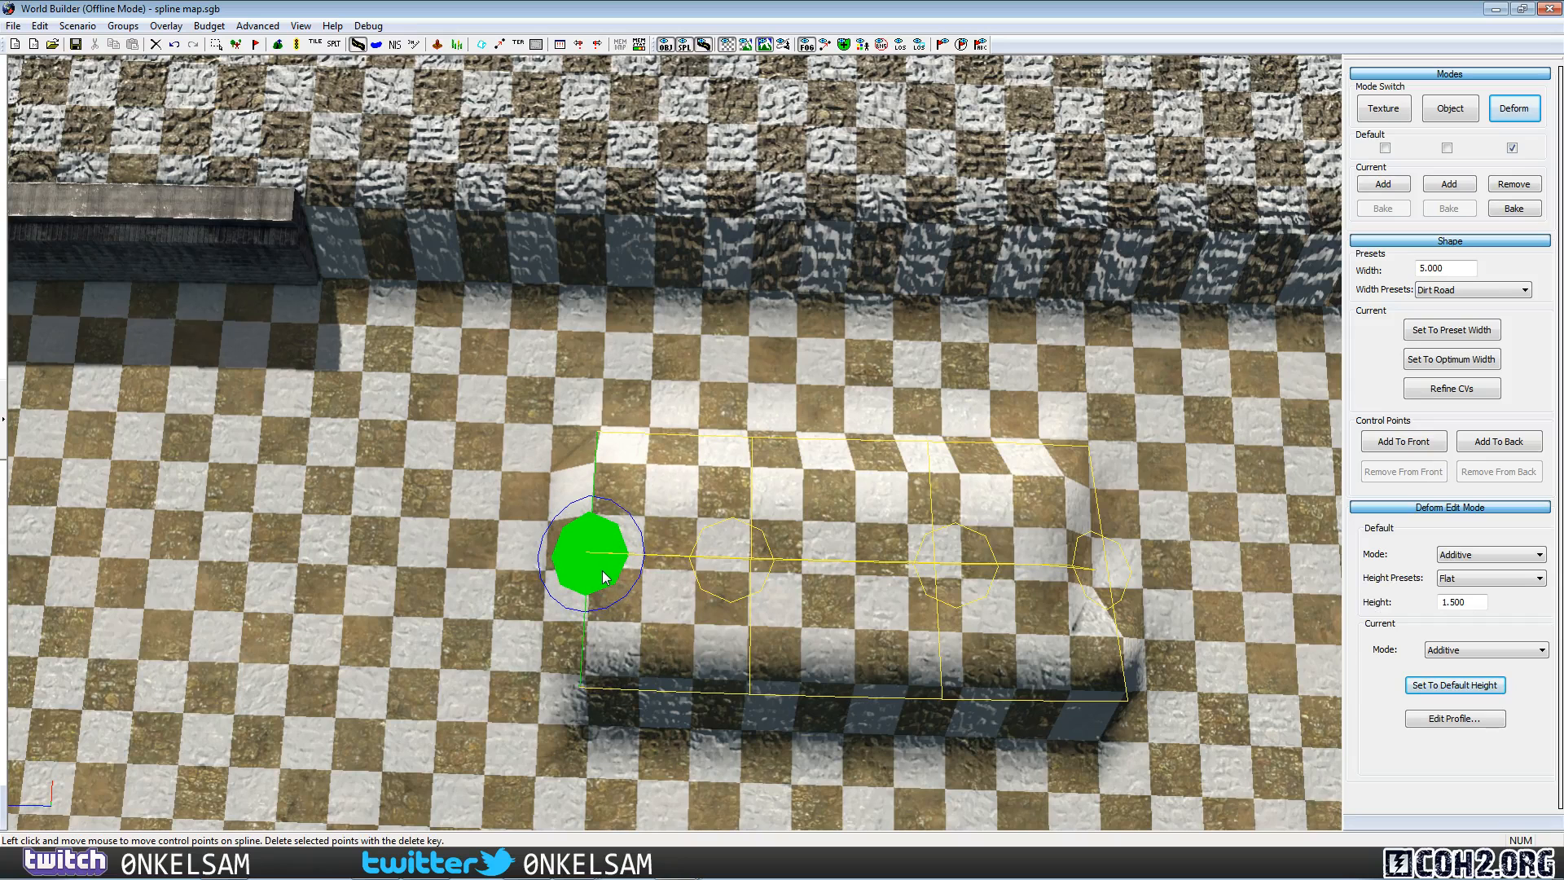
{"action": "left_click_drag", "start_coordinate": [751, 572], "coordinate": [714, 566]}
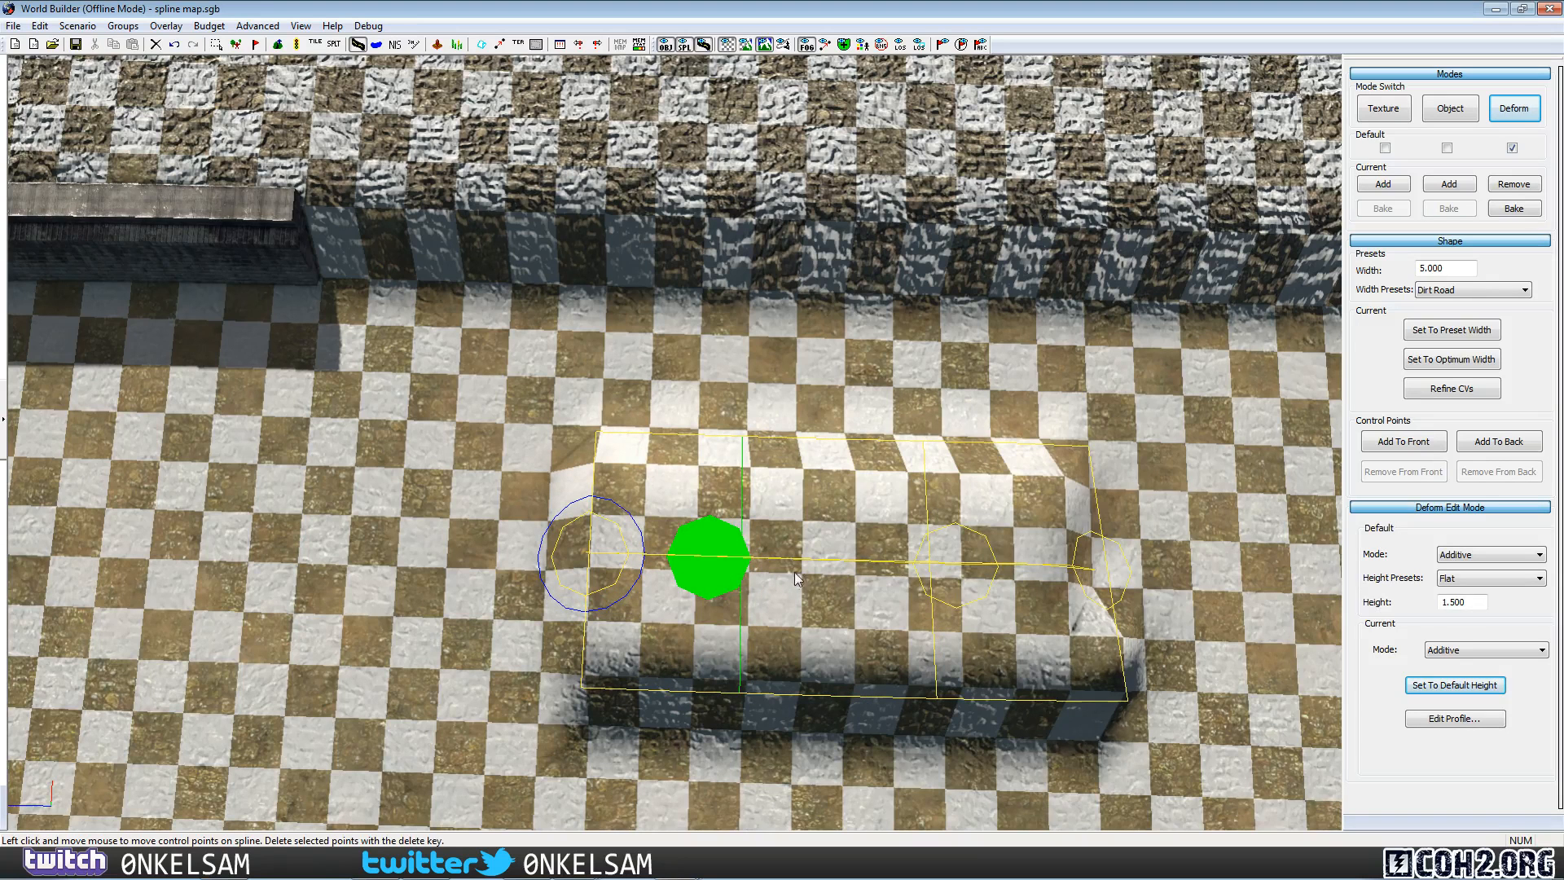
{"action": "left_click_drag", "start_coordinate": [965, 580], "coordinate": [890, 576]}
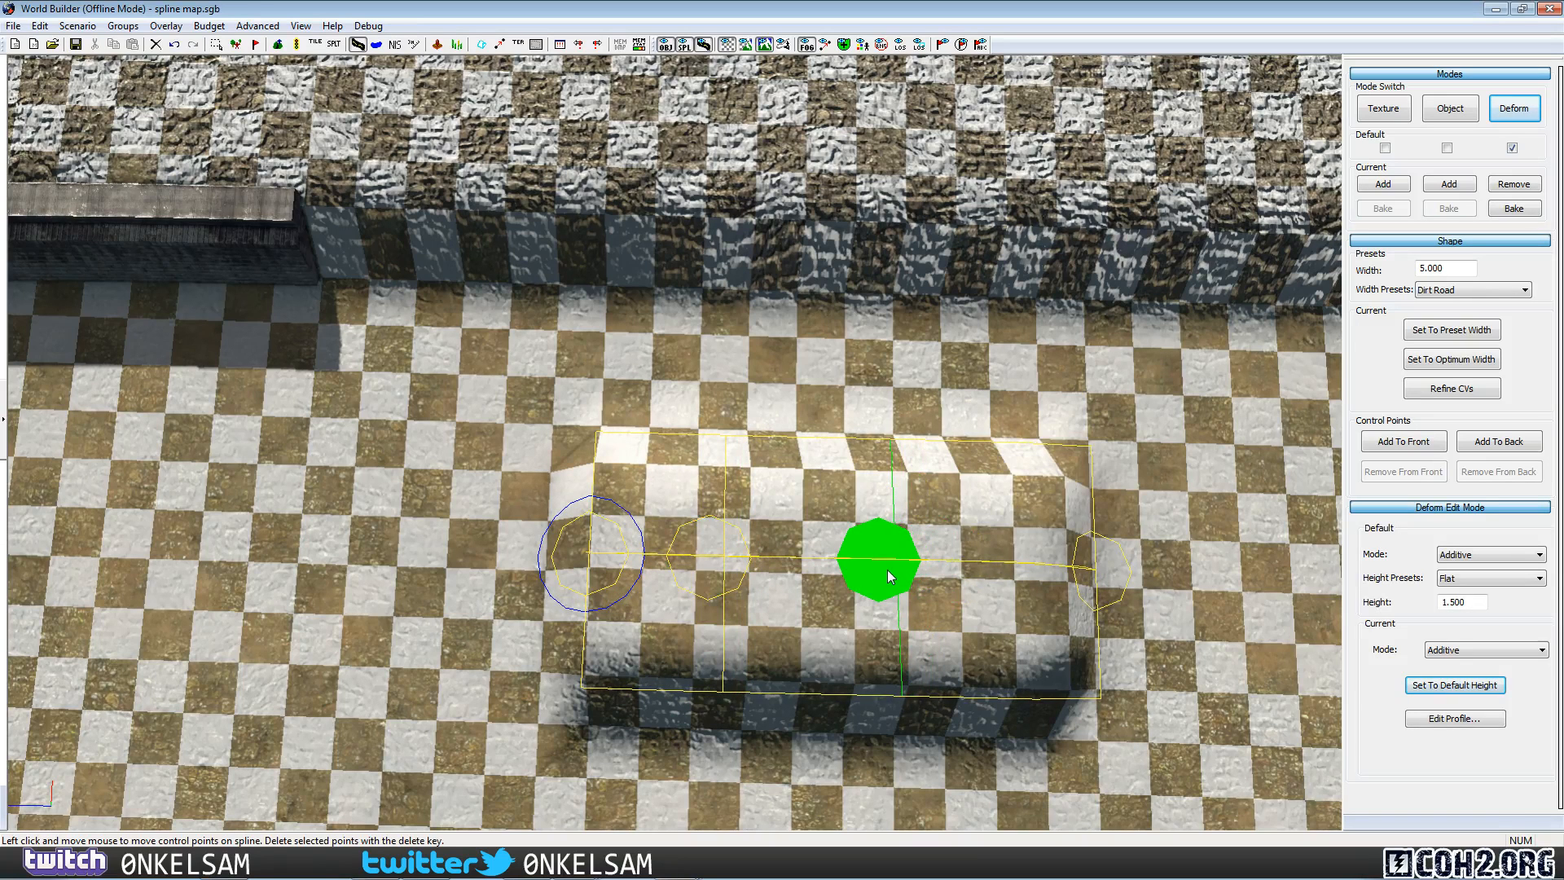
{"action": "left_click_drag", "start_coordinate": [1094, 578], "coordinate": [952, 565]}
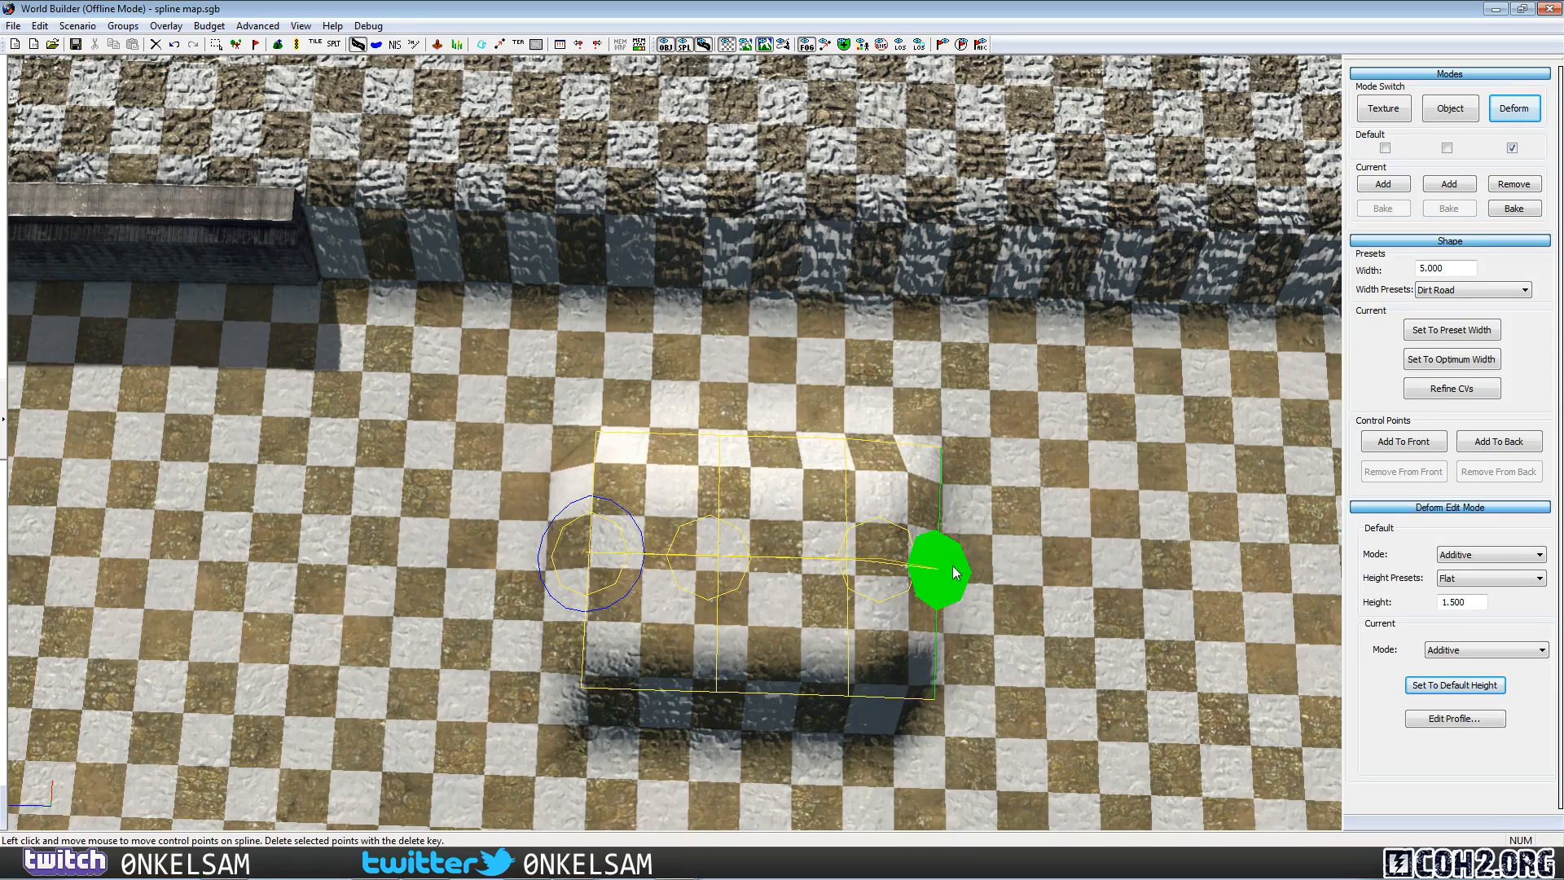
Even out the spacing of the spline's control points and fine-tune the position of its end point.
{"action": "left_click_drag", "start_coordinate": [857, 560], "coordinate": [779, 559]}
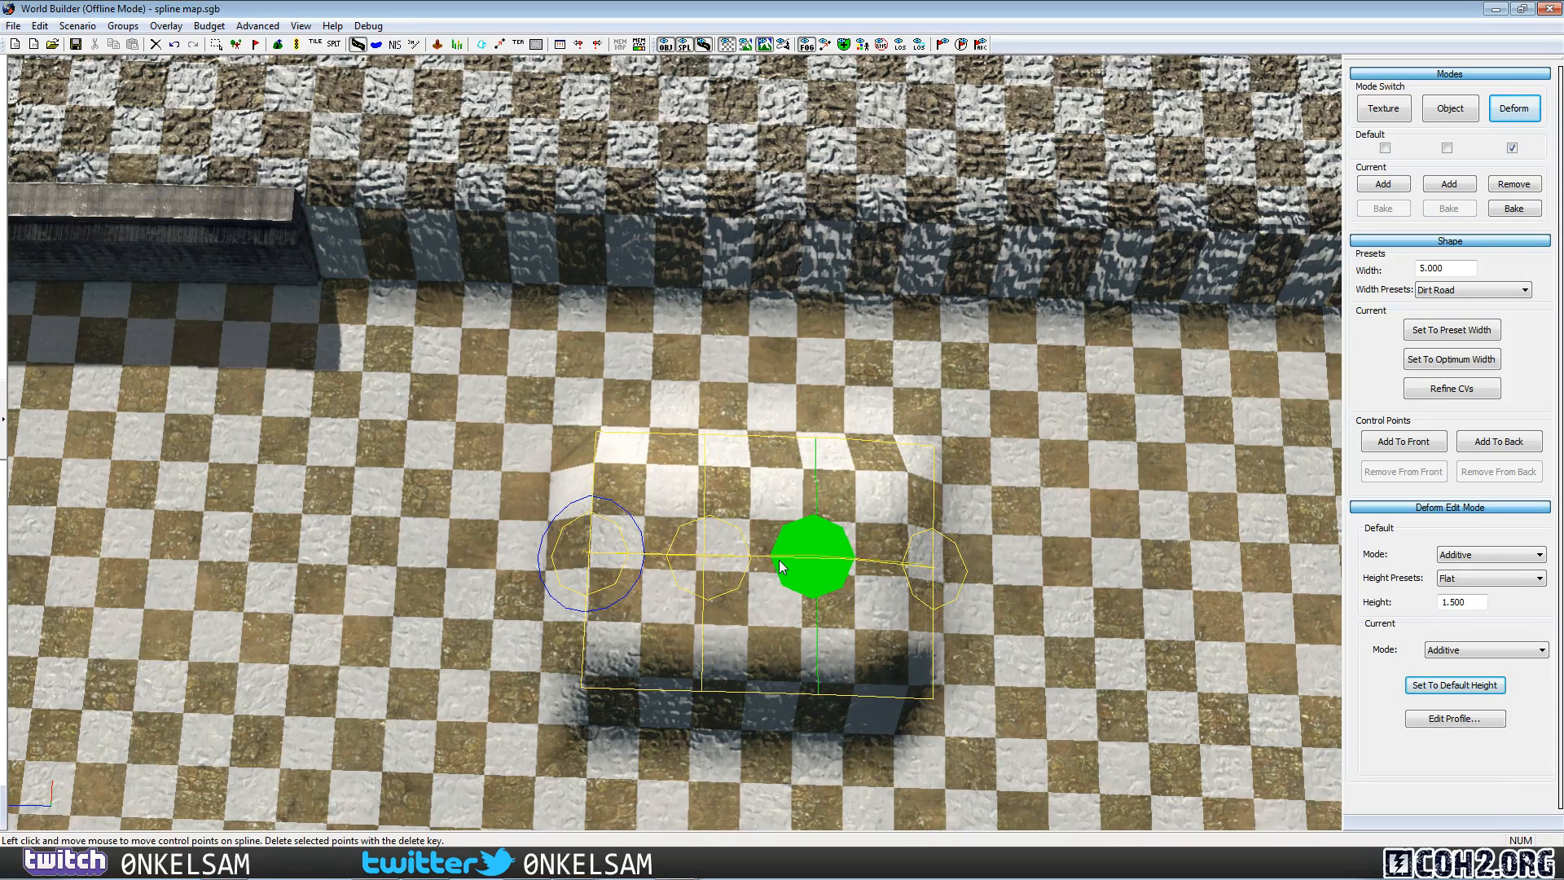
{"action": "left_click_drag", "start_coordinate": [920, 573], "coordinate": [912, 564]}
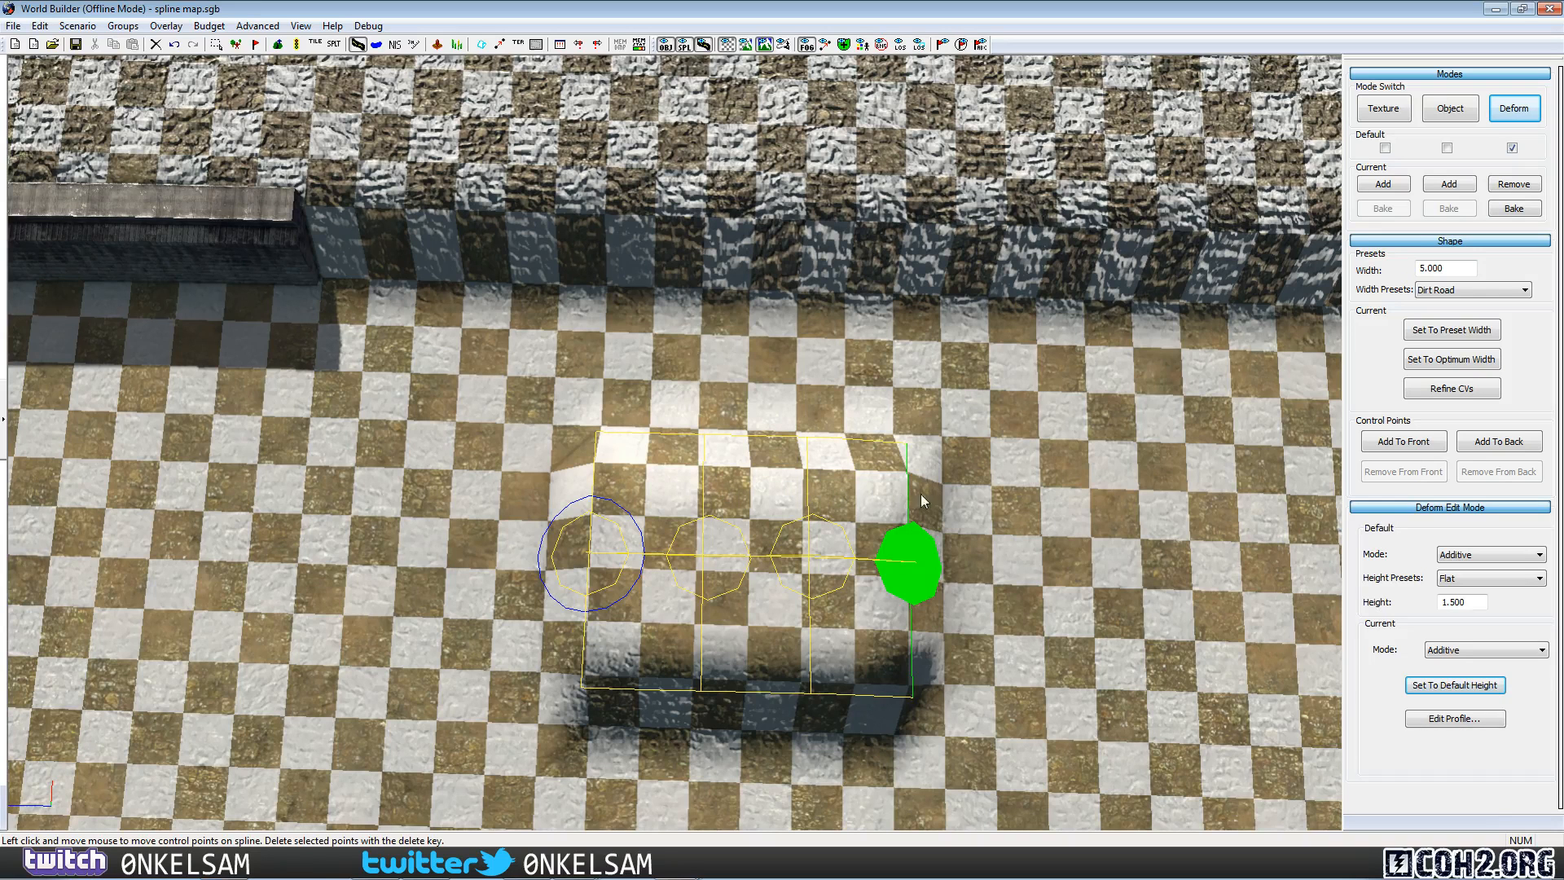
{"action": "left_click_drag", "start_coordinate": [922, 562], "coordinate": [974, 564]}
{"action": "middle_click_drag", "start_coordinate": [990, 519], "coordinate": [641, 566]}
{"action": "left_click_drag", "start_coordinate": [642, 567], "coordinate": [631, 562]}
{"action": "left_click", "coordinate": [818, 574]}
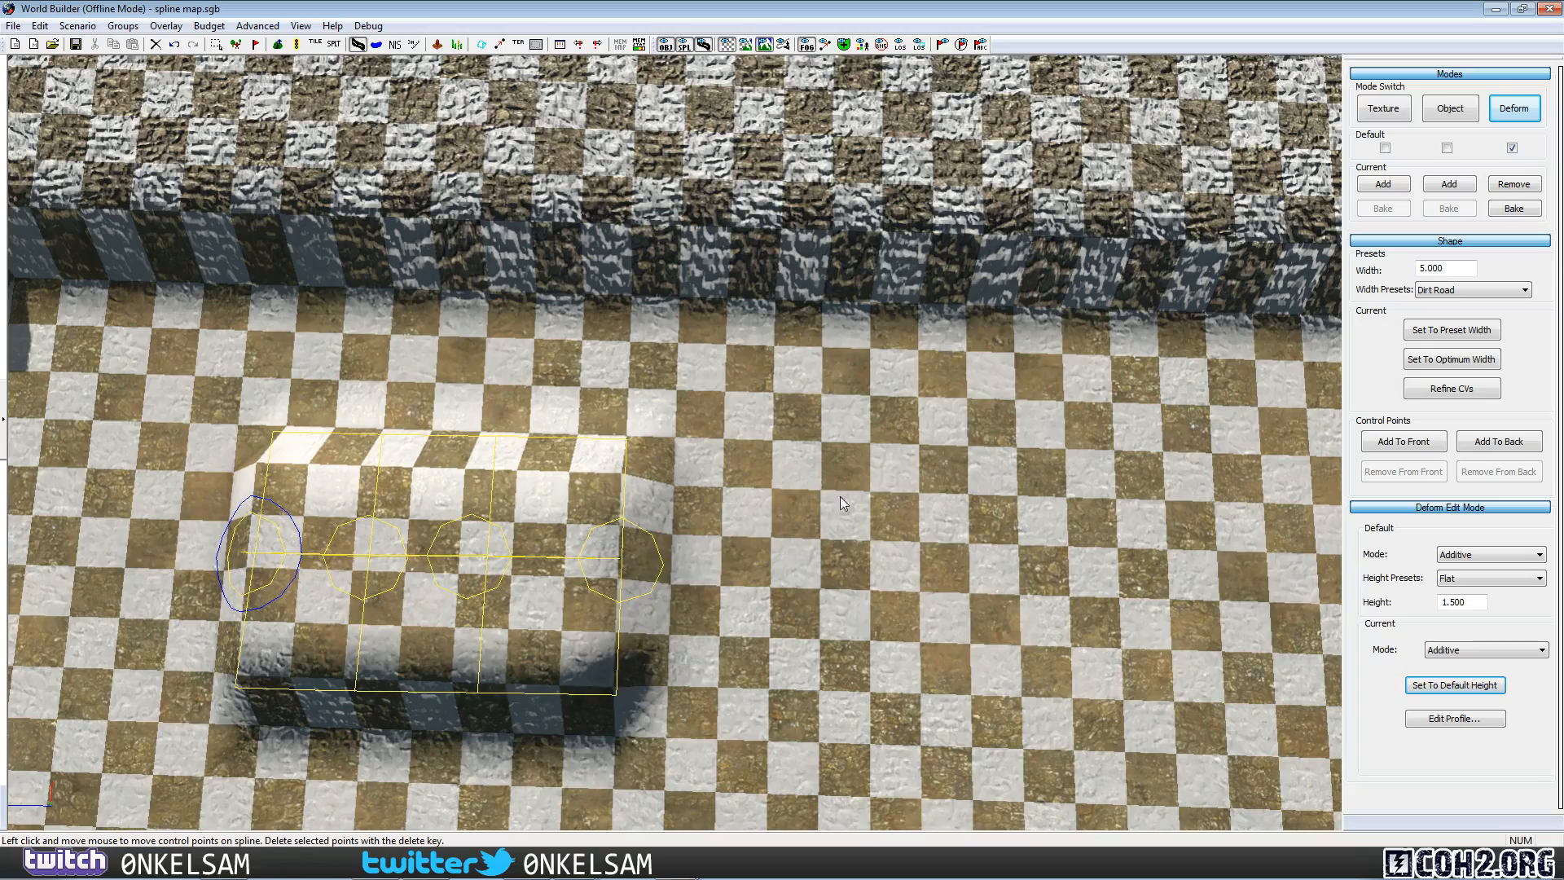
Hide the checkerboard grid, leave control point editing and inspect the mound from several angles with the spline deselected.
{"action": "left_click", "coordinate": [726, 44]}
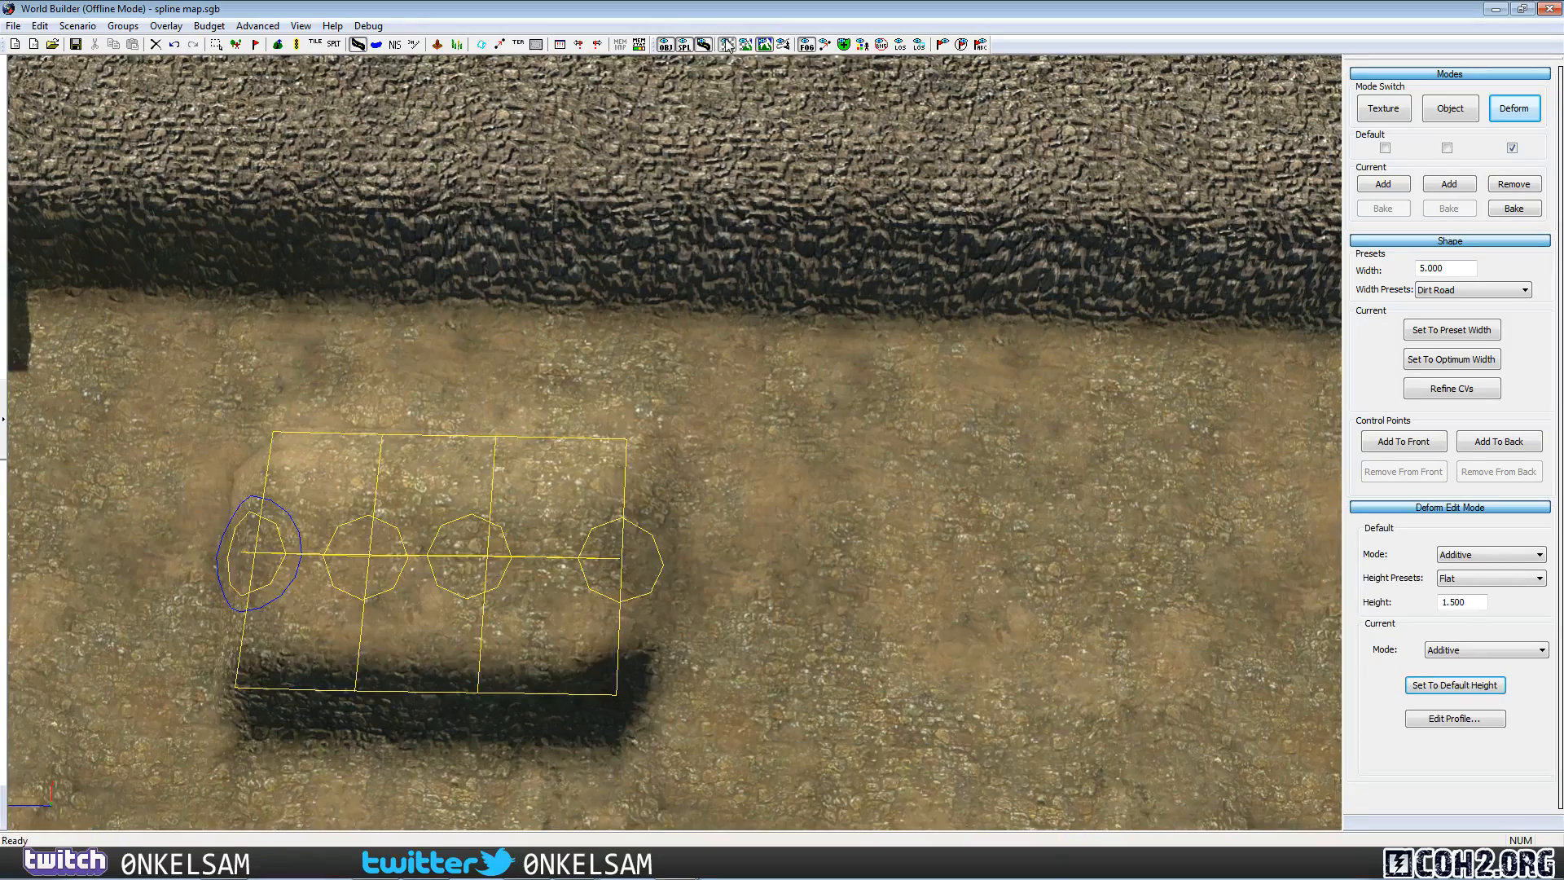
{"action": "middle_click_drag", "start_coordinate": [706, 507], "coordinate": [604, 418], "text": "alt"}
{"action": "right_click_drag", "start_coordinate": [603, 419], "coordinate": [559, 326], "text": "alt"}
{"action": "mouse_move", "coordinate": [559, 326]}
{"action": "left_mouse_down", "text": "alt"}
{"action": "mouse_move", "coordinate": [521, 236]}
{"action": "mouse_move", "coordinate": [635, 269]}
{"action": "mouse_move", "coordinate": [733, 224]}
{"action": "mouse_move", "coordinate": [456, 374]}
{"action": "mouse_move", "coordinate": [374, 399]}
{"action": "mouse_move", "coordinate": [326, 309]}
{"action": "mouse_move", "coordinate": [313, 244]}
{"action": "mouse_move", "coordinate": [367, 351]}
{"action": "mouse_move", "coordinate": [489, 342]}
{"action": "mouse_move", "coordinate": [537, 309]}
{"action": "left_mouse_up", "text": "alt"}
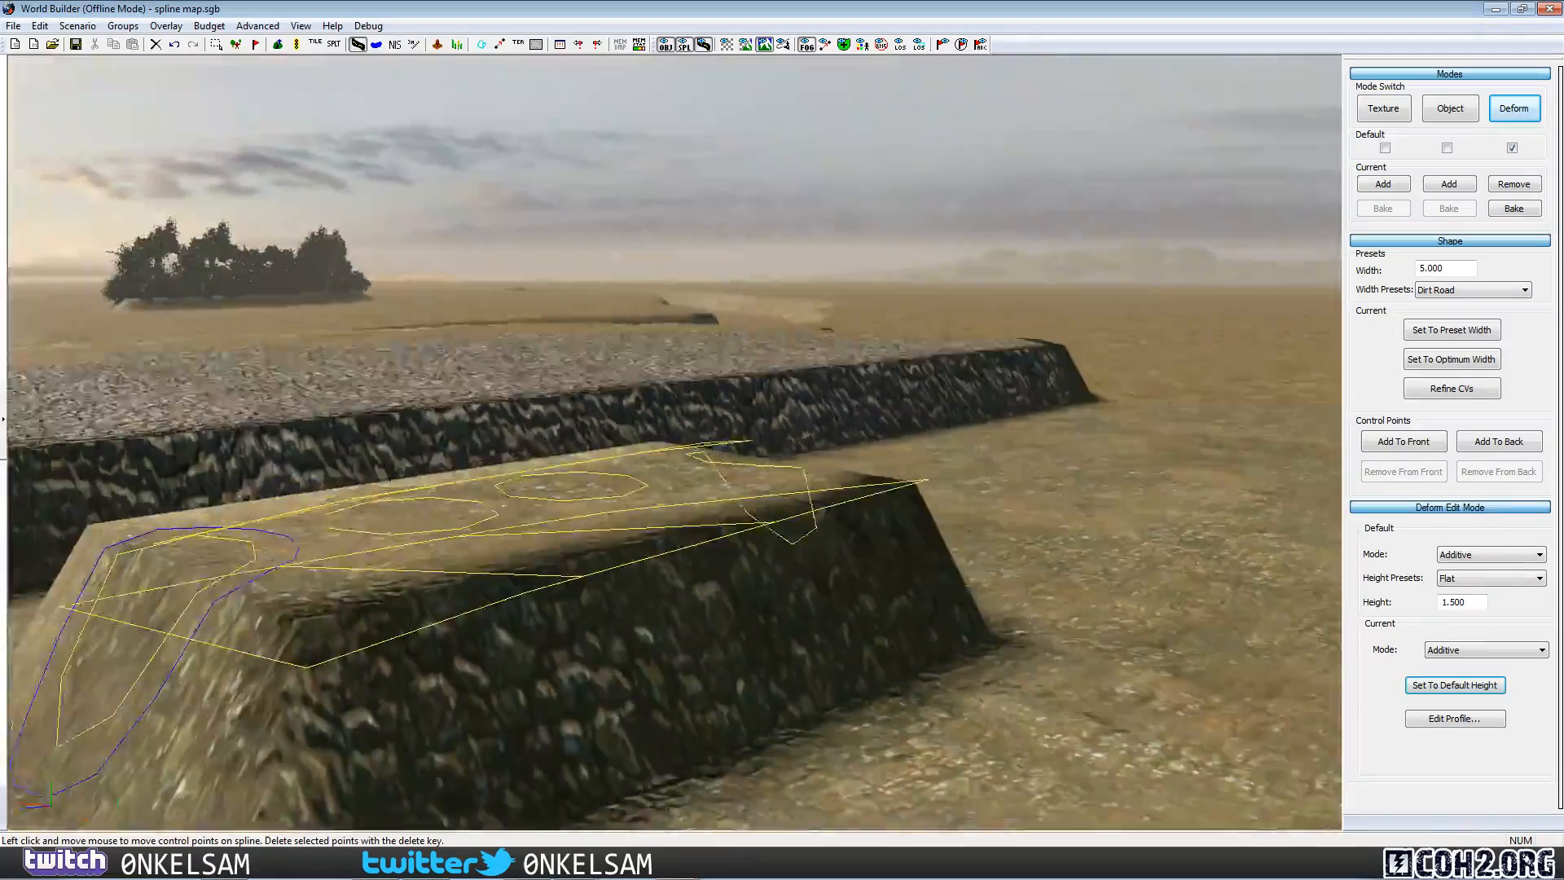
{"action": "left_click_drag", "start_coordinate": [445, 509], "coordinate": [689, 537], "text": "alt"}
{"action": "left_click", "coordinate": [830, 628]}
{"action": "key", "text": "space"}
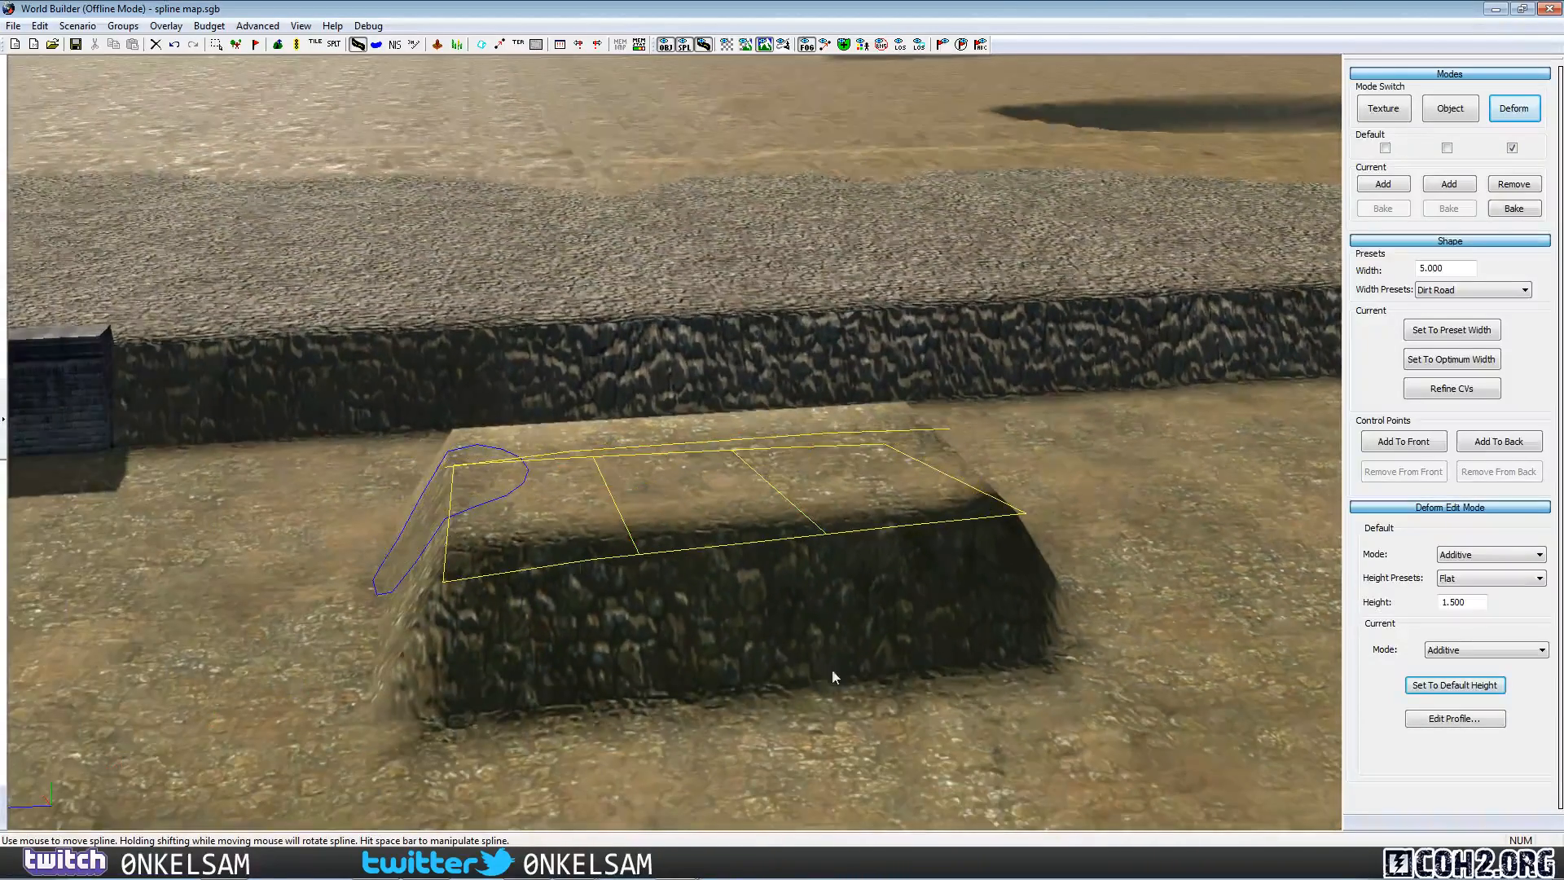
{"action": "mouse_move", "coordinate": [832, 668]}
{"action": "left_mouse_down", "text": "alt"}
{"action": "mouse_move", "coordinate": [790, 725]}
{"action": "mouse_move", "coordinate": [643, 766]}
{"action": "mouse_move", "coordinate": [828, 642]}
{"action": "left_mouse_up", "text": "alt"}
{"action": "left_click", "coordinate": [1091, 503]}
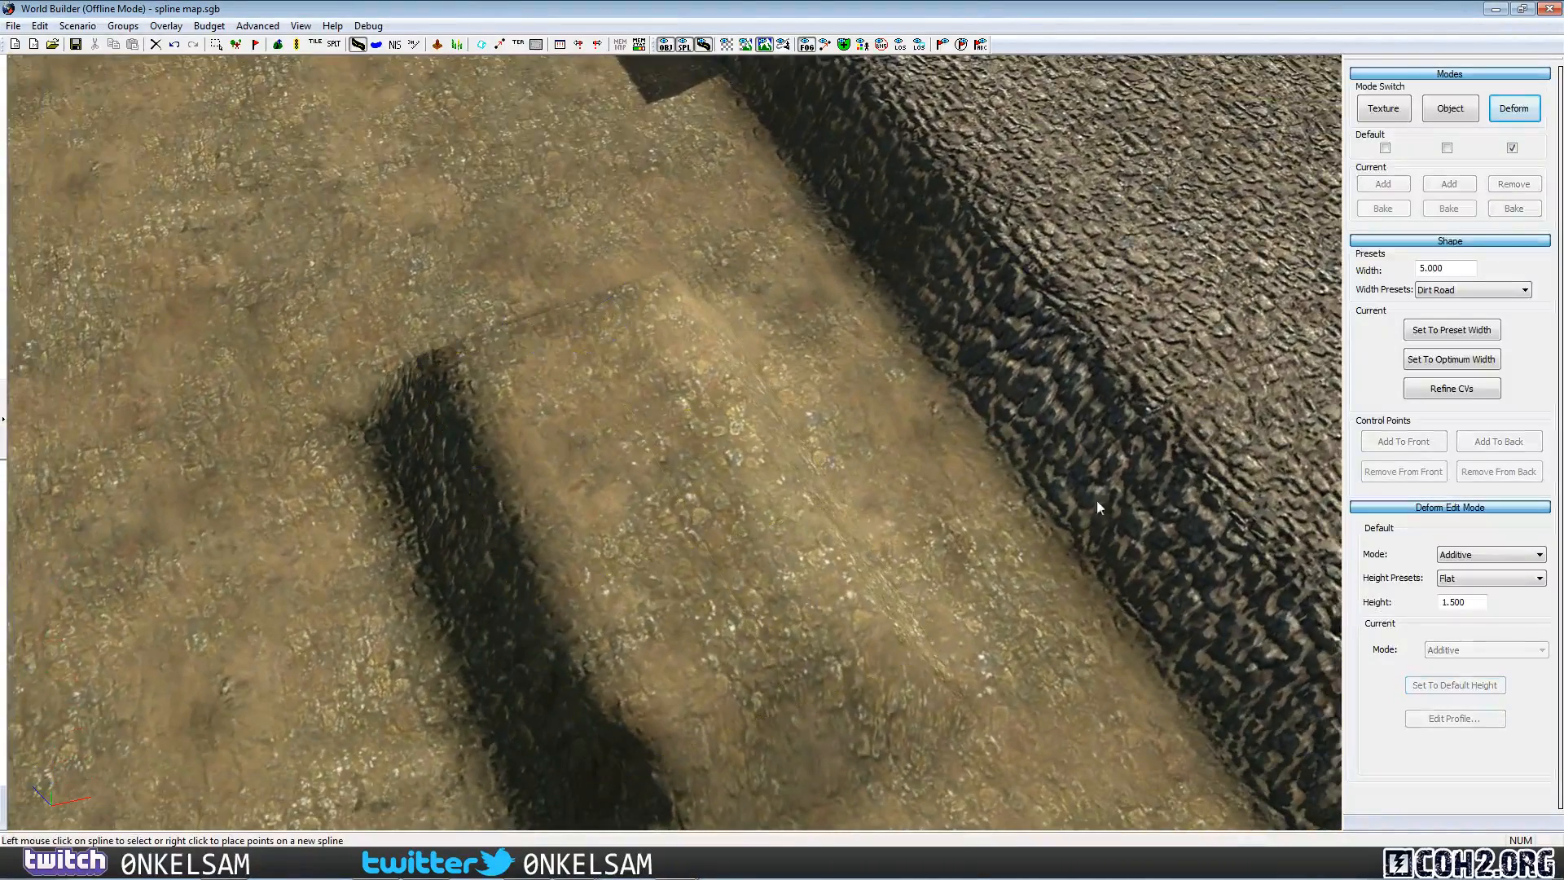
Try a preset width of 10 on the mound's spline, undo it, and restore the preset width to 5.
{"action": "left_click", "coordinate": [759, 515]}
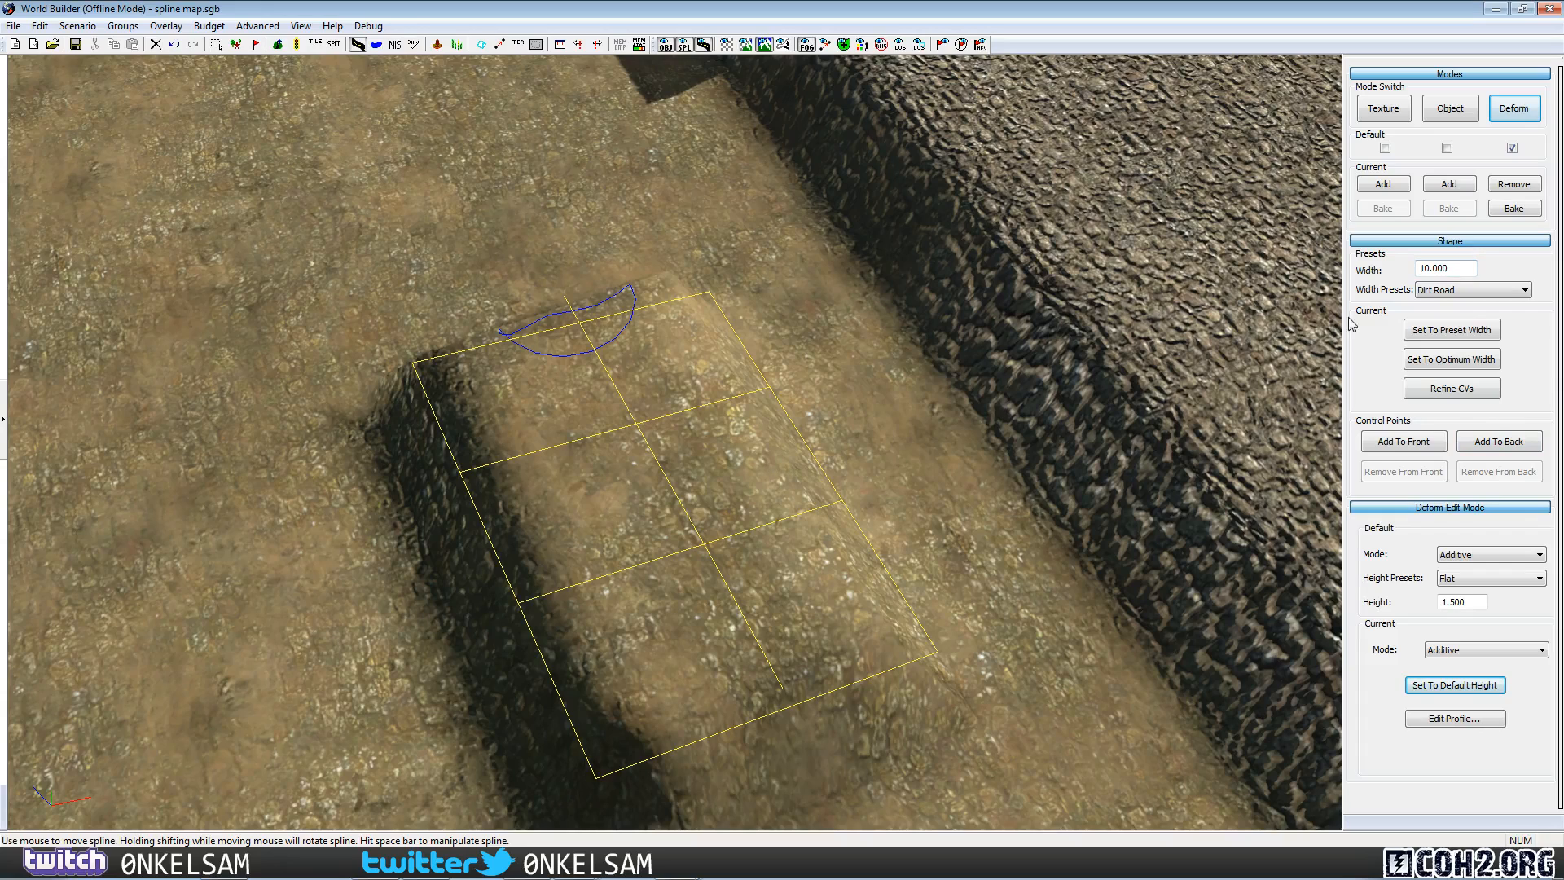
{"action": "left_click", "coordinate": [1480, 336]}
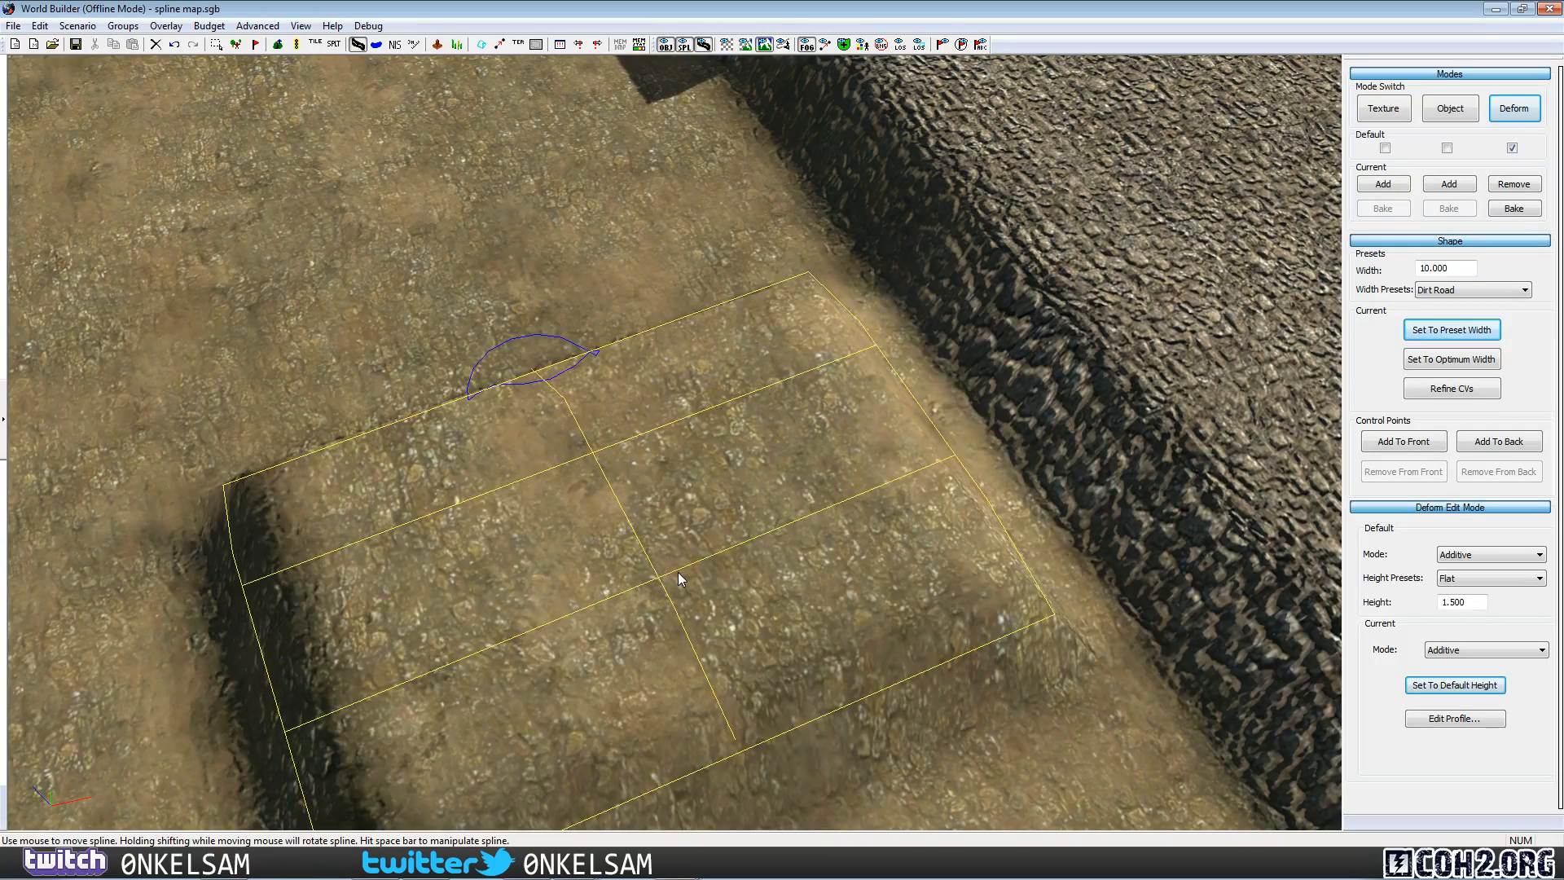
{"action": "key", "text": "ctrl+z"}
{"action": "key", "text": "ctrl+z"}
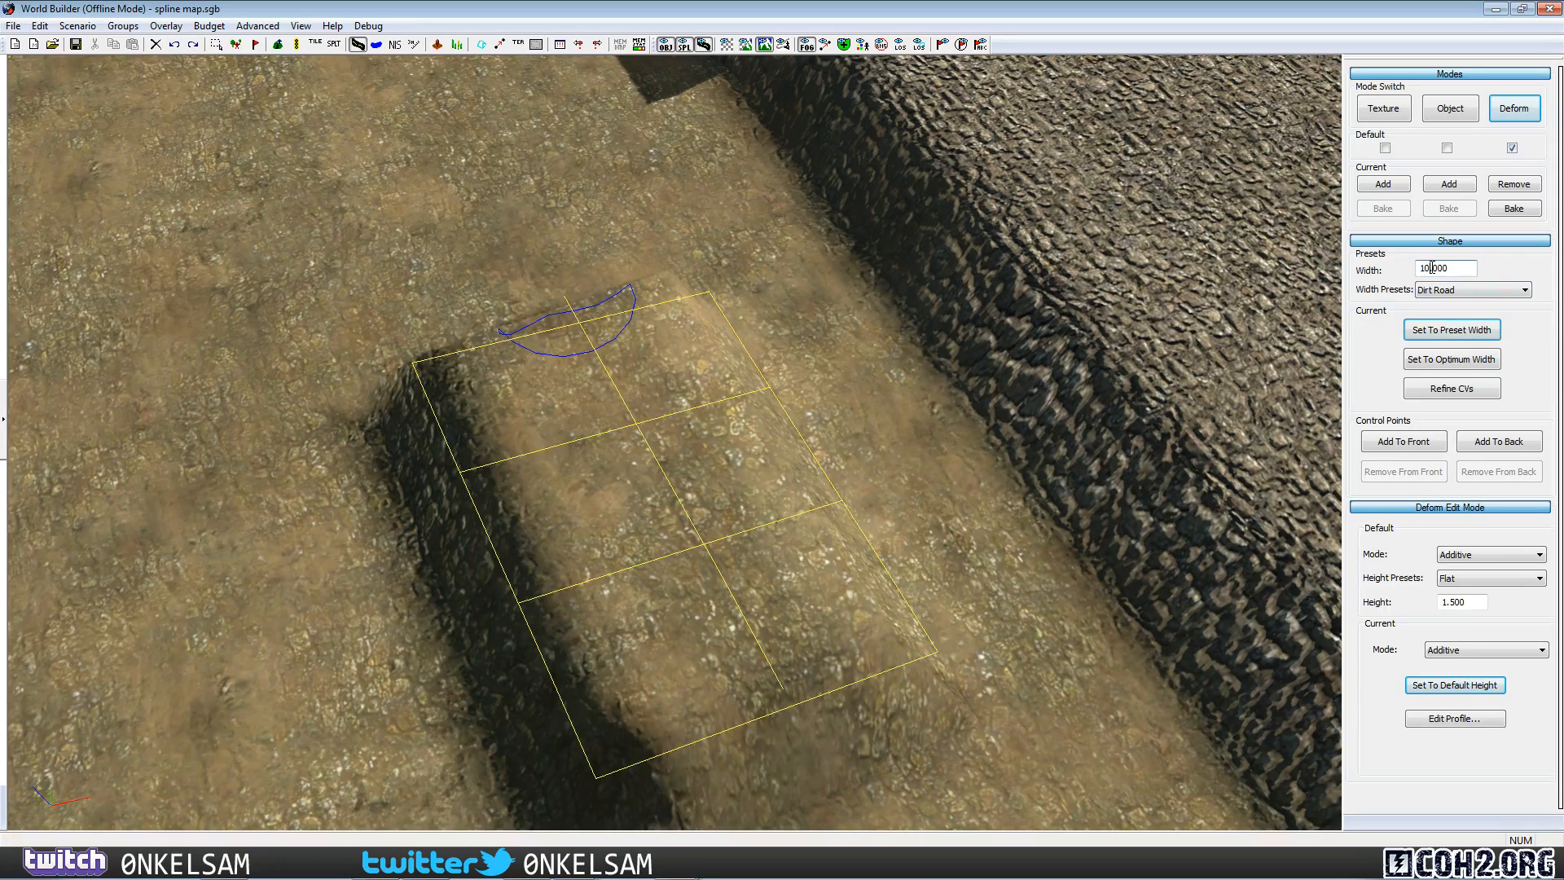
{"action": "type", "text": "5"}
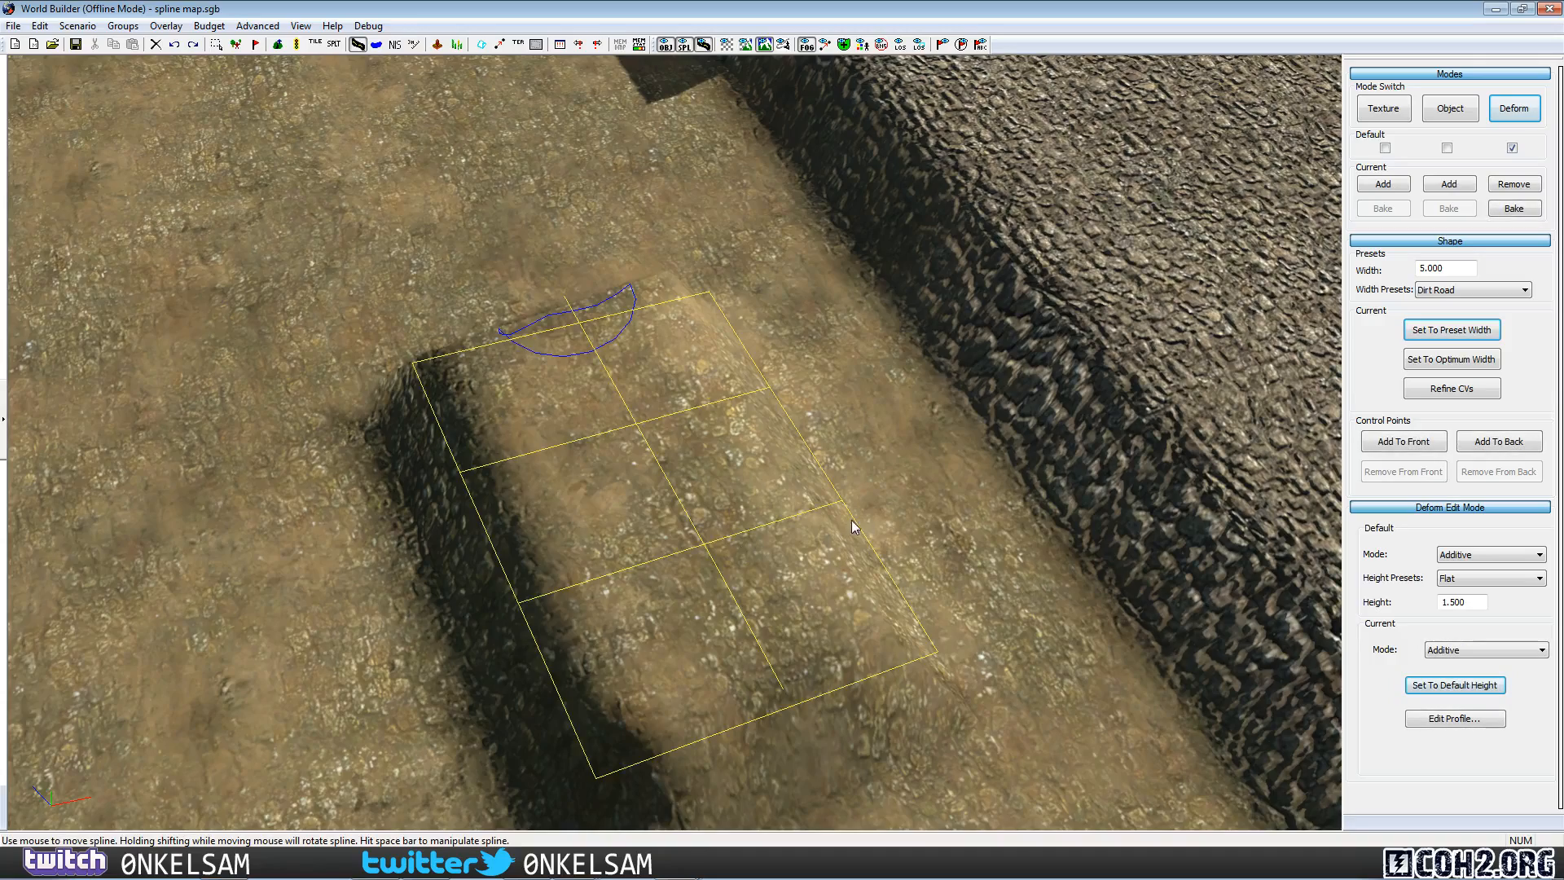
Open the deform spline's profile, lower the curve's start point to value 0 and apply the slope.
{"action": "left_click_drag", "start_coordinate": [852, 520], "coordinate": [1047, 609], "text": "alt"}
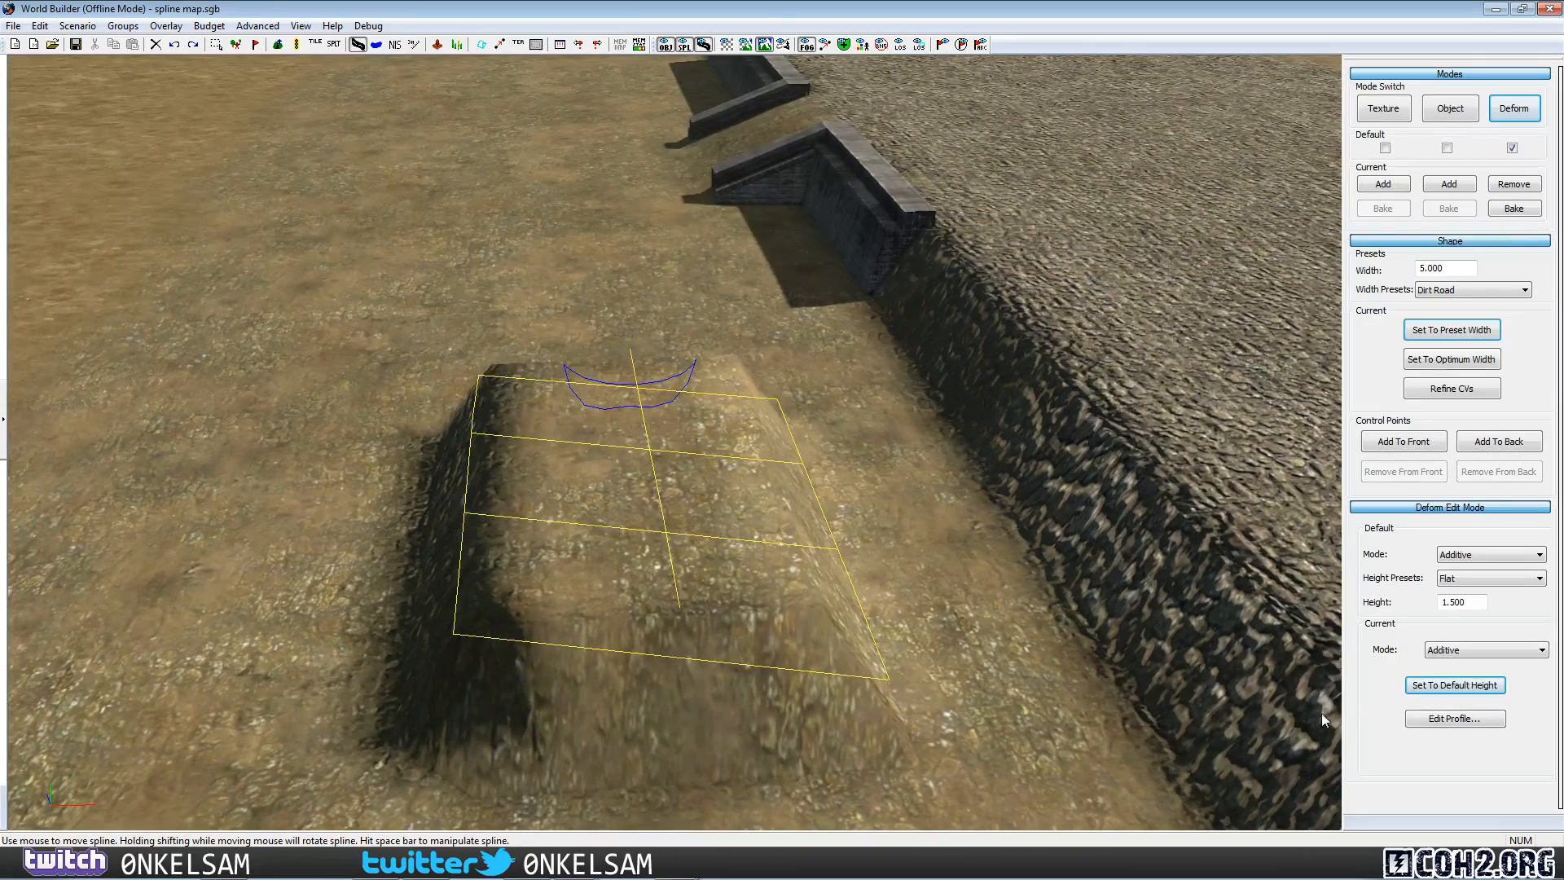
{"action": "left_click", "coordinate": [1444, 720]}
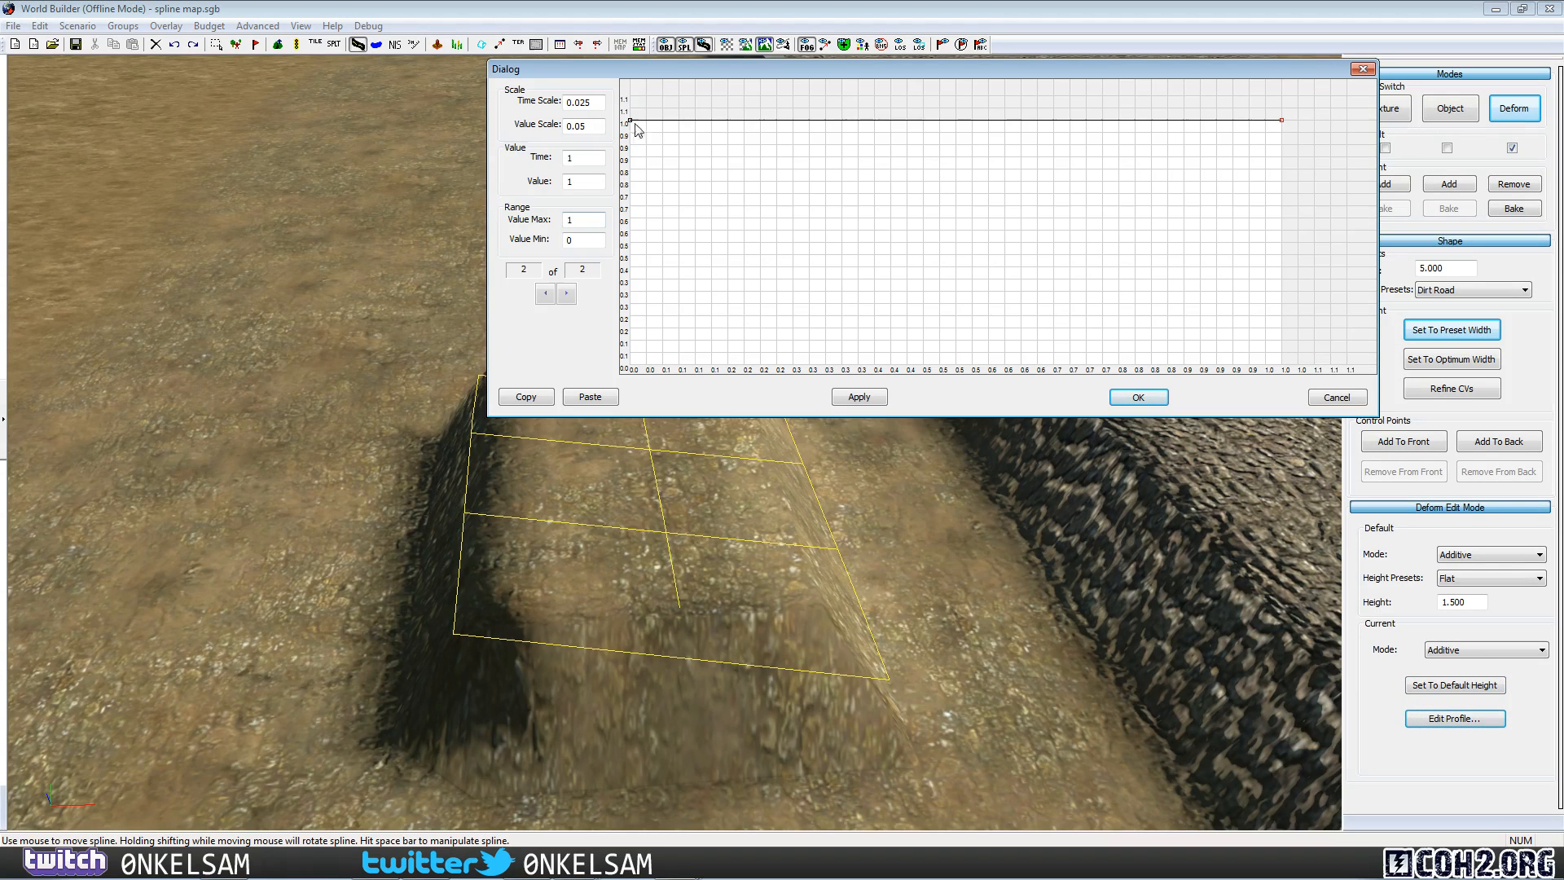
{"action": "left_click_drag", "start_coordinate": [629, 123], "coordinate": [471, 427]}
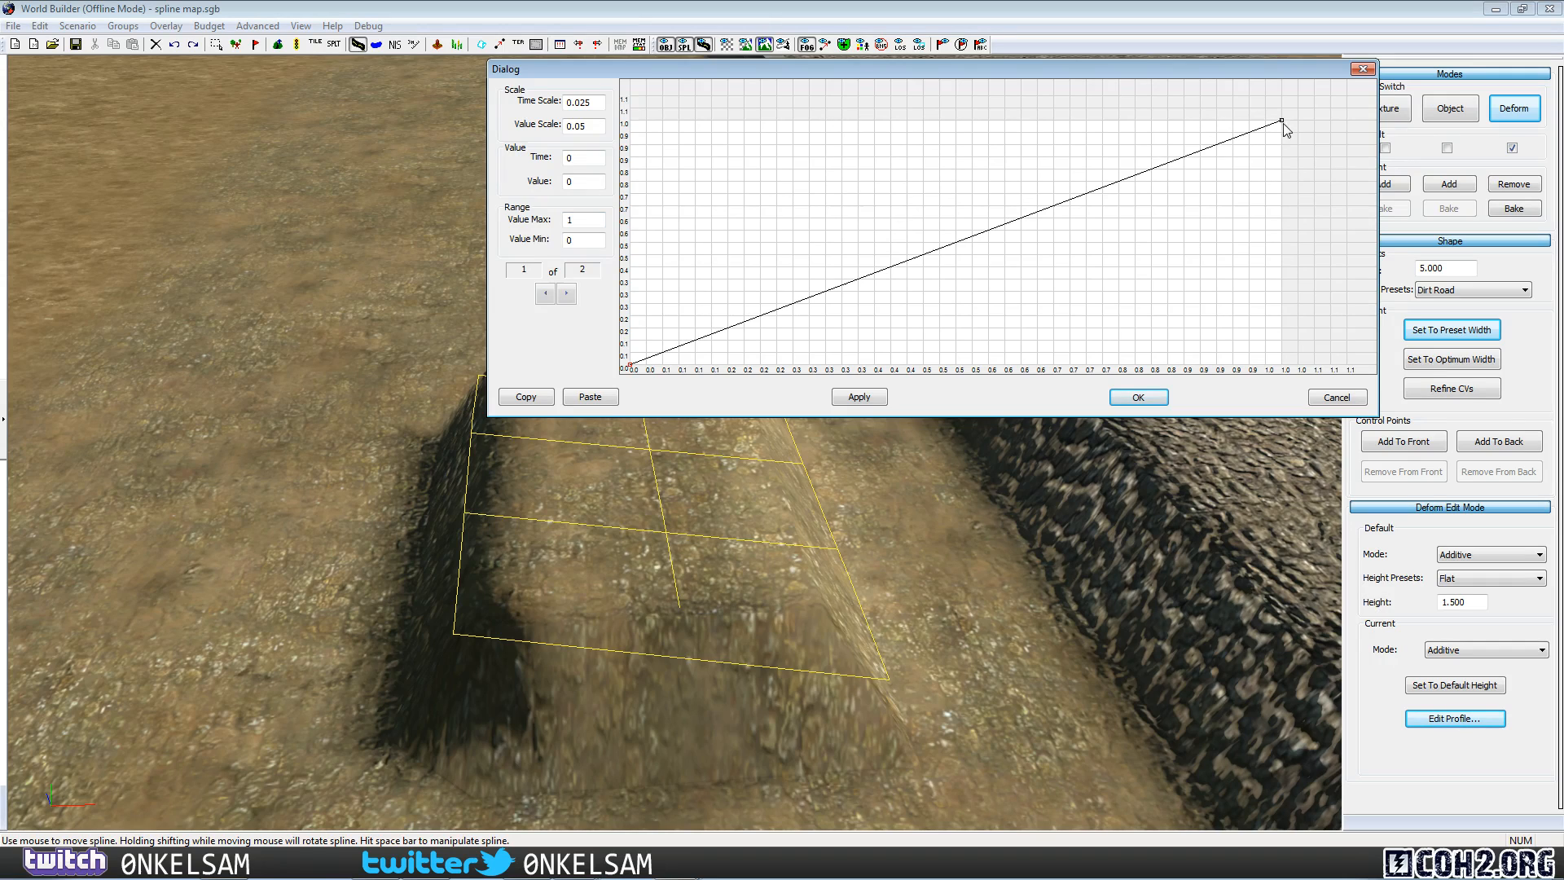
{"action": "left_click", "coordinate": [860, 397]}
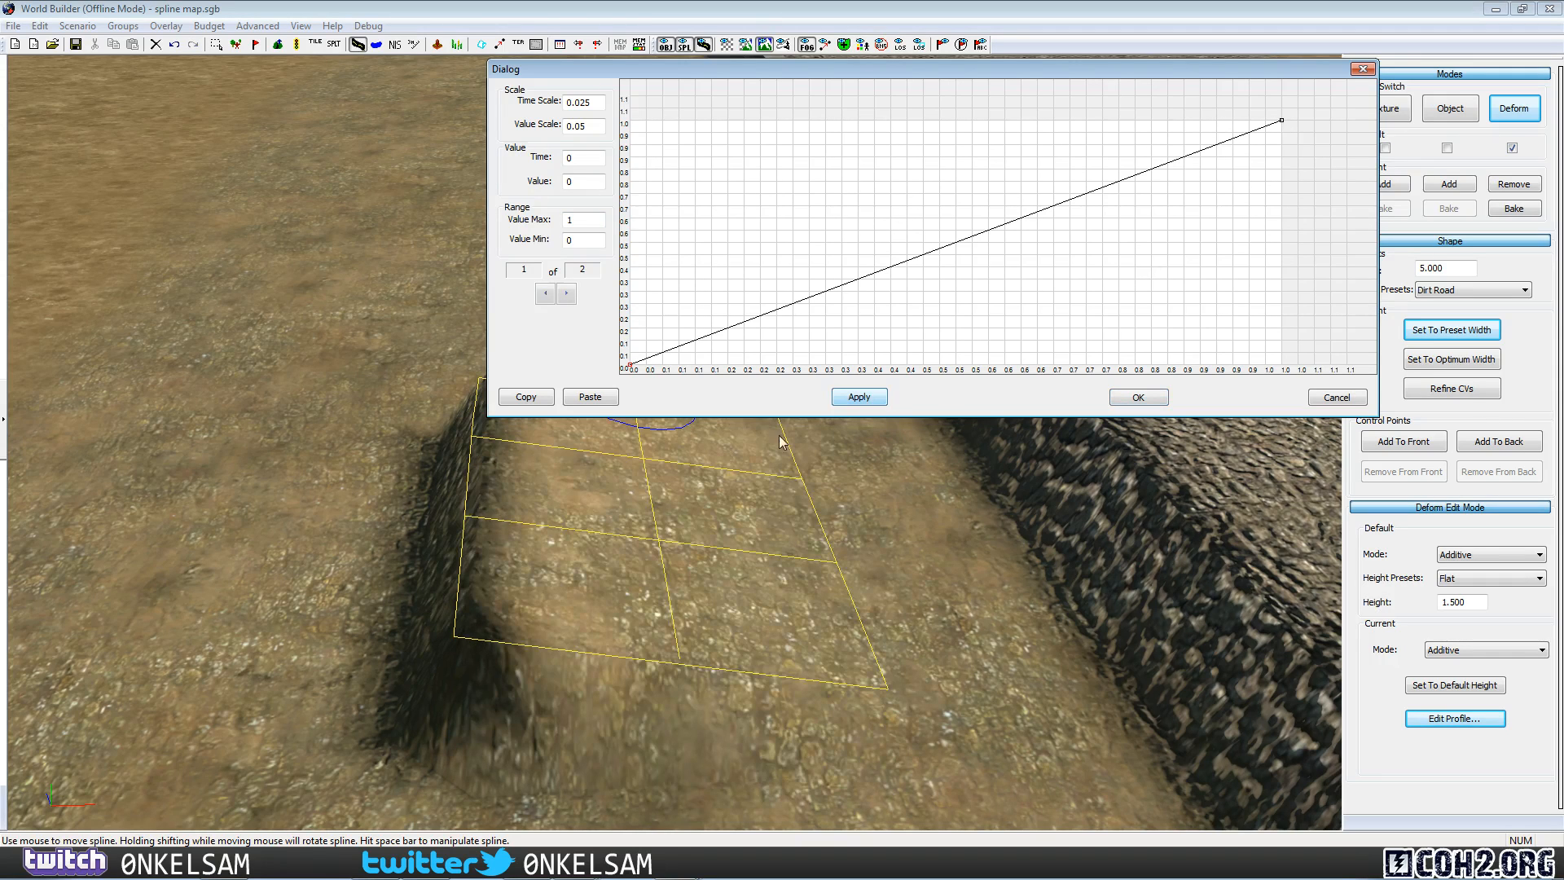
Reverse the profile slope with value 1 at the start and 0 at the end, apply it and deselect the spline.
{"action": "left_click_drag", "start_coordinate": [1283, 122], "coordinate": [1285, 442]}
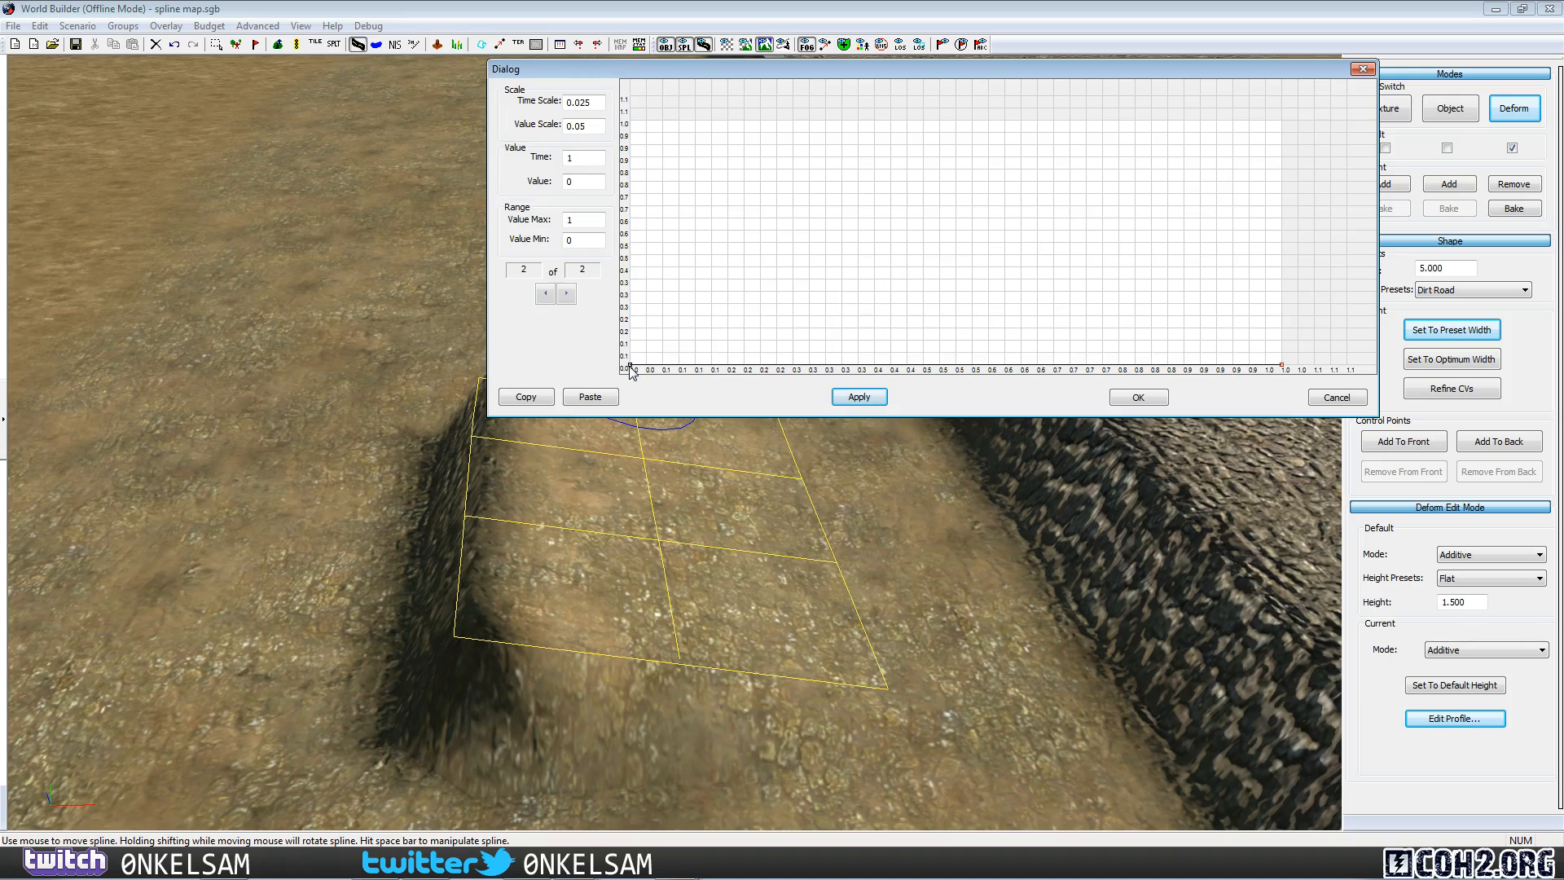
{"action": "left_click_drag", "start_coordinate": [632, 373], "coordinate": [632, 122]}
{"action": "left_click", "coordinate": [860, 397]}
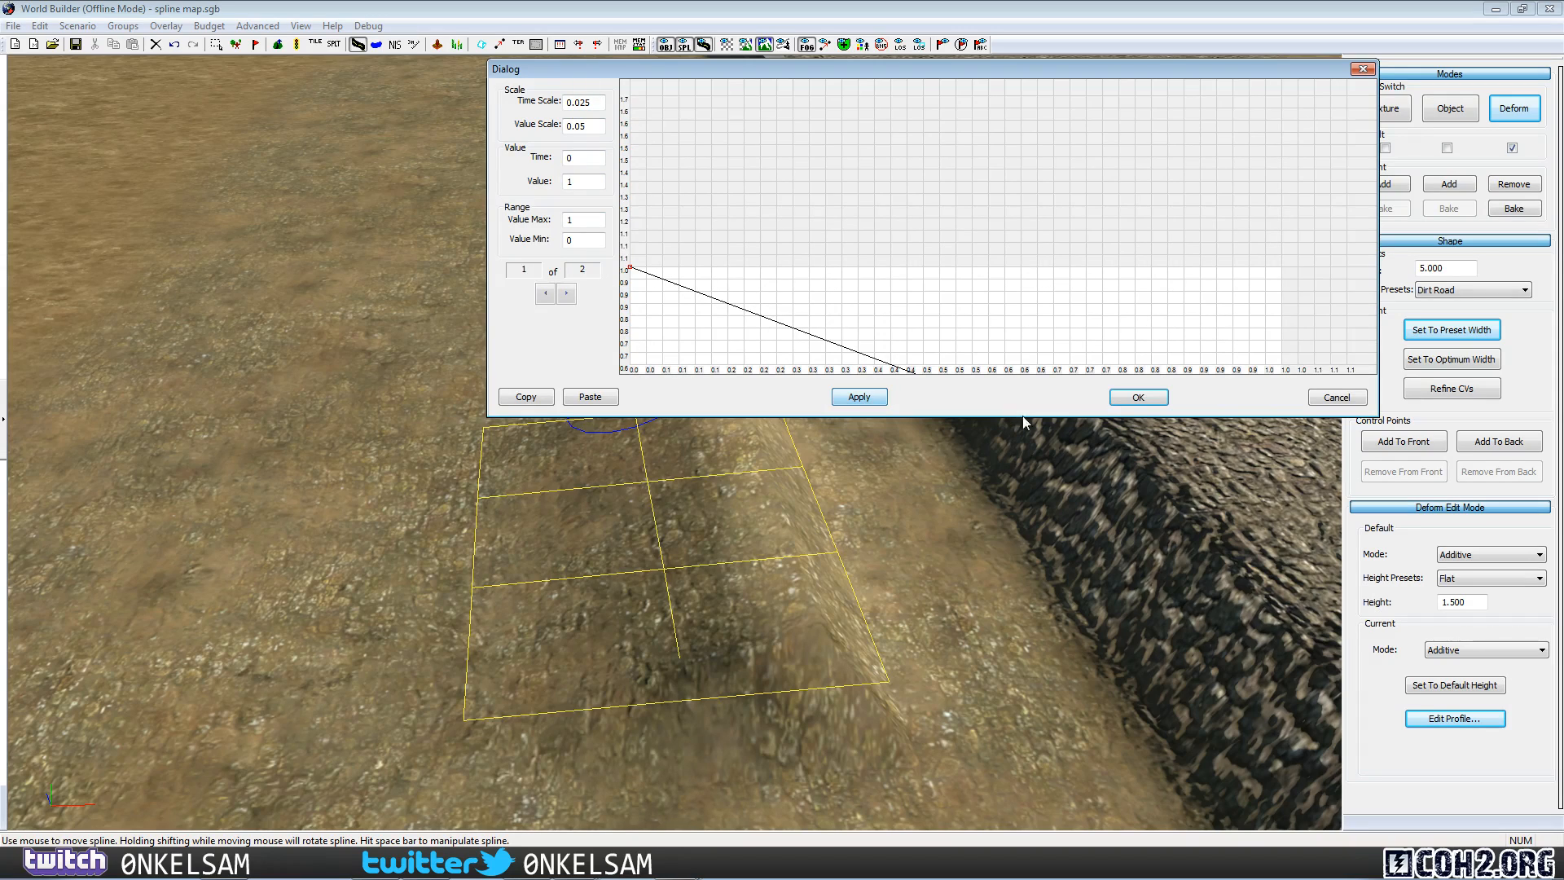
{"action": "left_click", "coordinate": [1132, 403]}
{"action": "left_click", "coordinate": [942, 569]}
Move the sloped deform spline against the platform's edge to form a ramp up to its top.
{"action": "middle_click_drag", "start_coordinate": [942, 570], "coordinate": [693, 531]}
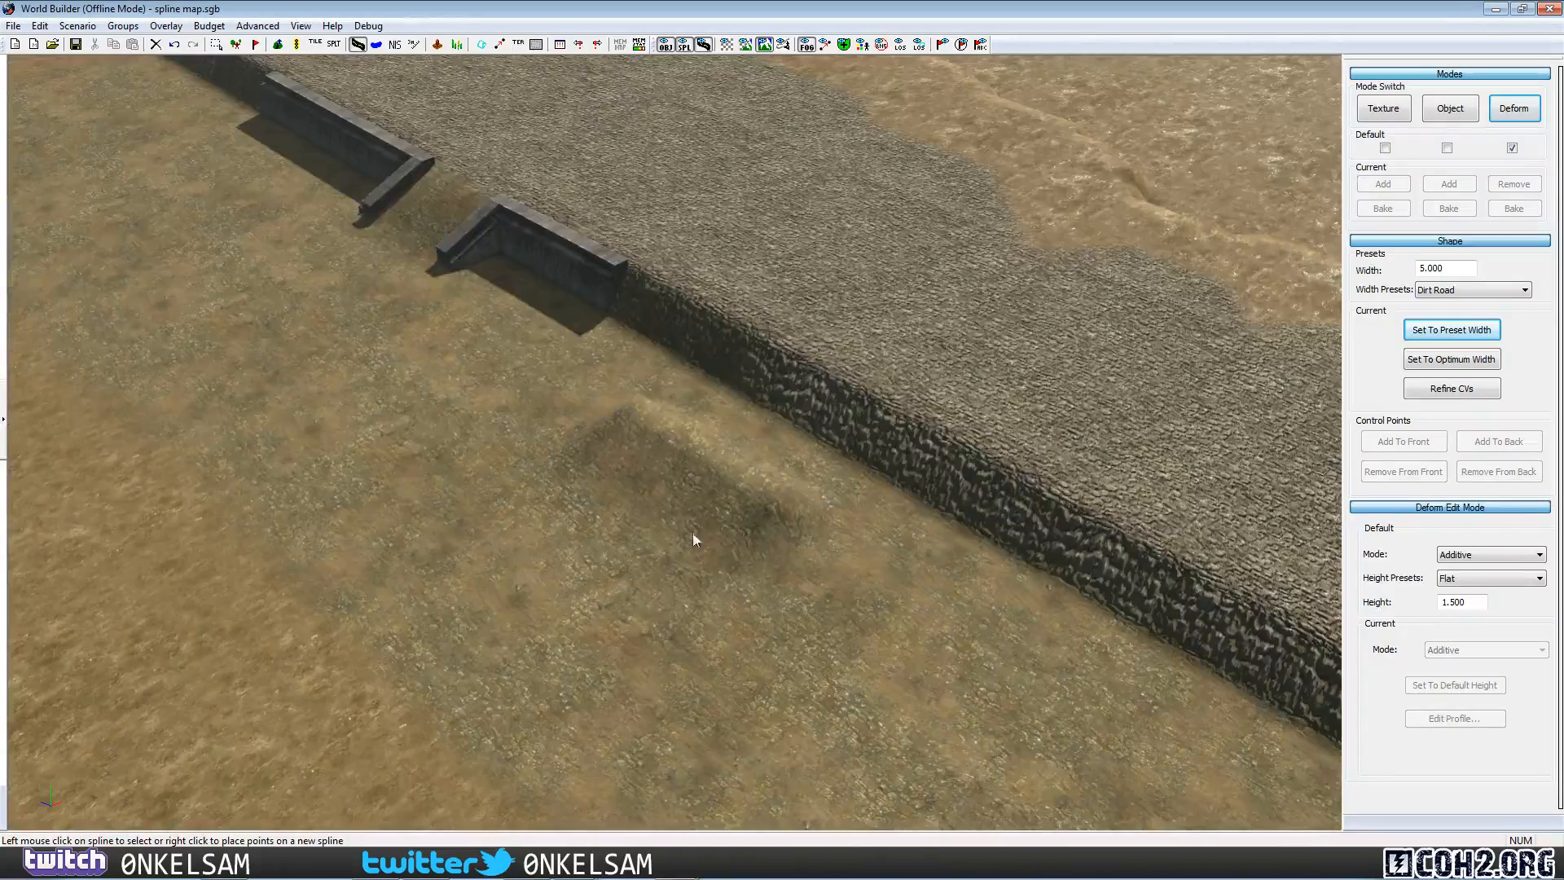
{"action": "left_click", "coordinate": [685, 527]}
{"action": "scroll", "coordinate": [684, 521], "scroll_direction": "up", "scroll_amount": 5}
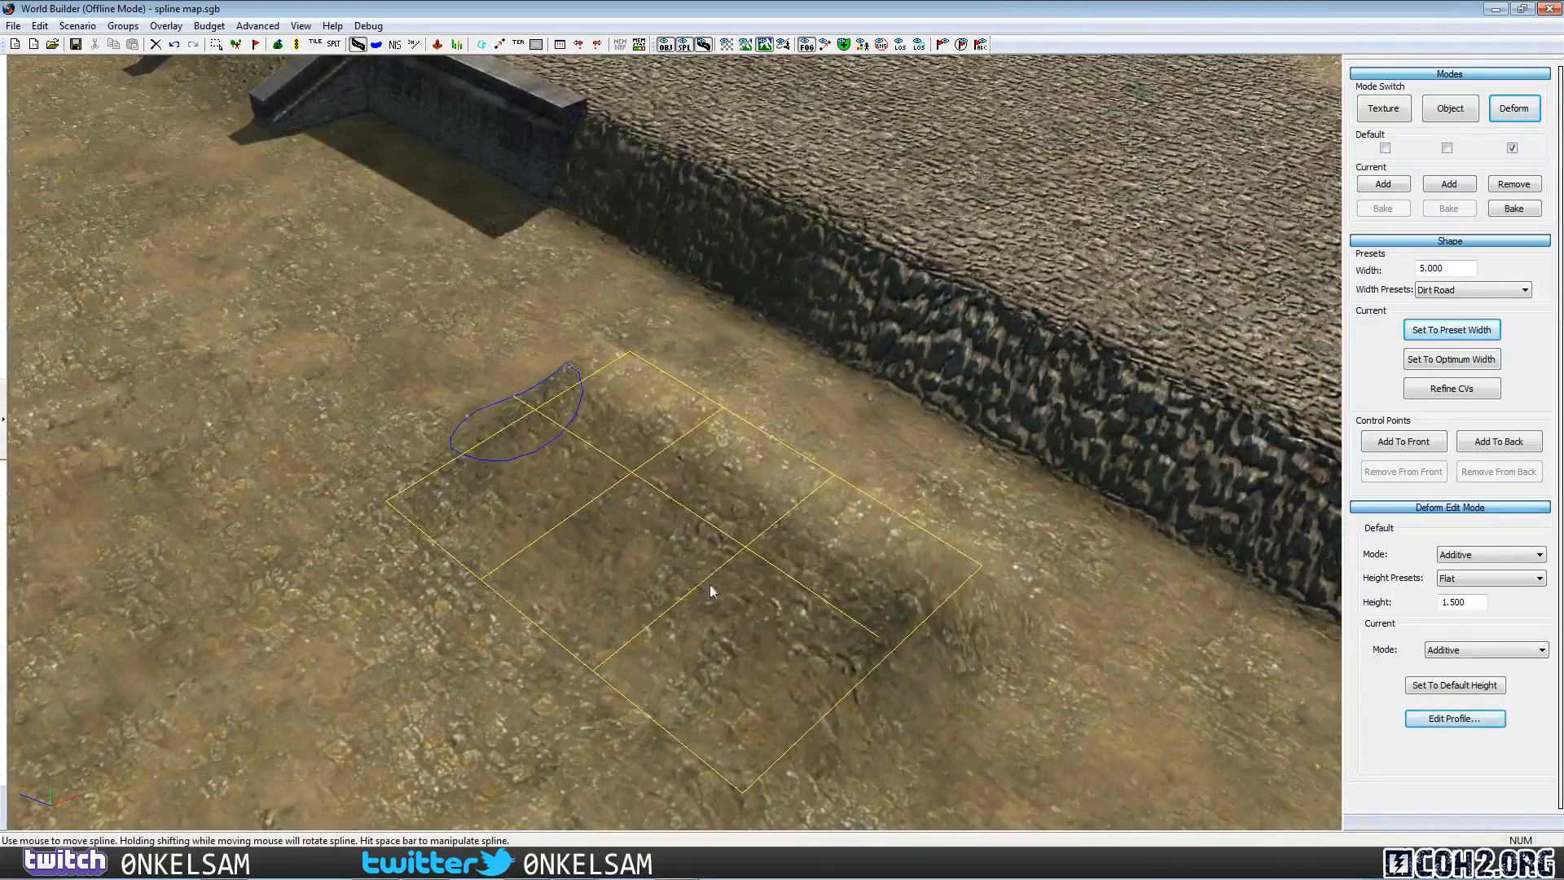
{"action": "left_click_drag", "start_coordinate": [710, 584], "coordinate": [1024, 524]}
{"action": "middle_click_drag", "start_coordinate": [1023, 523], "coordinate": [774, 416]}
{"action": "left_click_drag", "start_coordinate": [773, 415], "coordinate": [693, 354]}
{"action": "left_click_drag", "start_coordinate": [721, 371], "coordinate": [699, 358]}
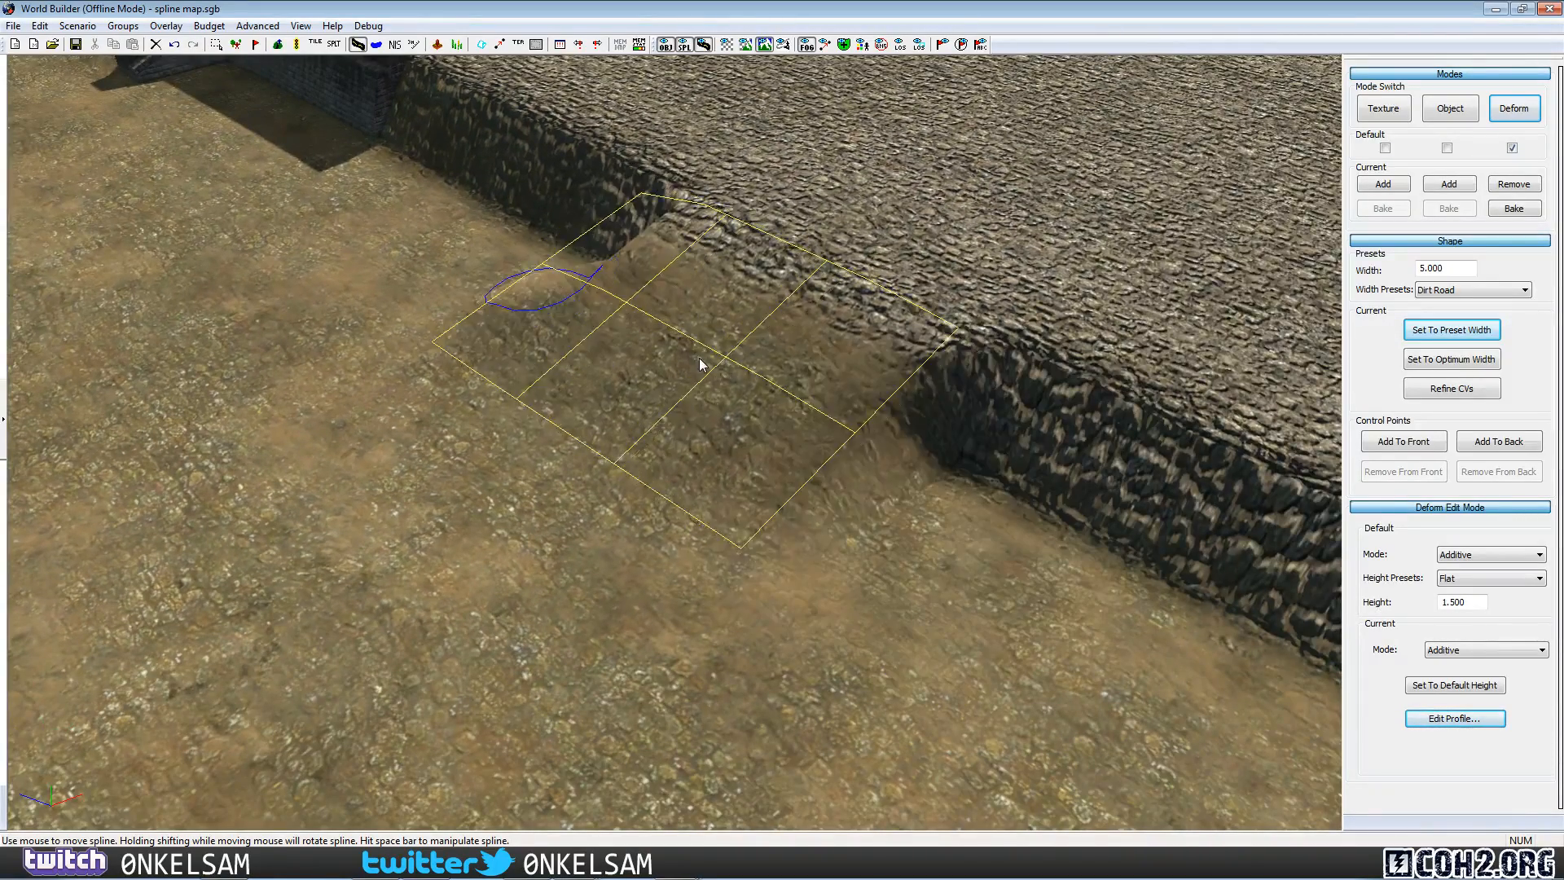
Slide the ramp spline along the platform's edge until it meets the end of the stone wall, and deselect it.
{"action": "middle_click_drag", "start_coordinate": [699, 359], "coordinate": [1057, 590]}
{"action": "left_click_drag", "start_coordinate": [1058, 589], "coordinate": [751, 366]}
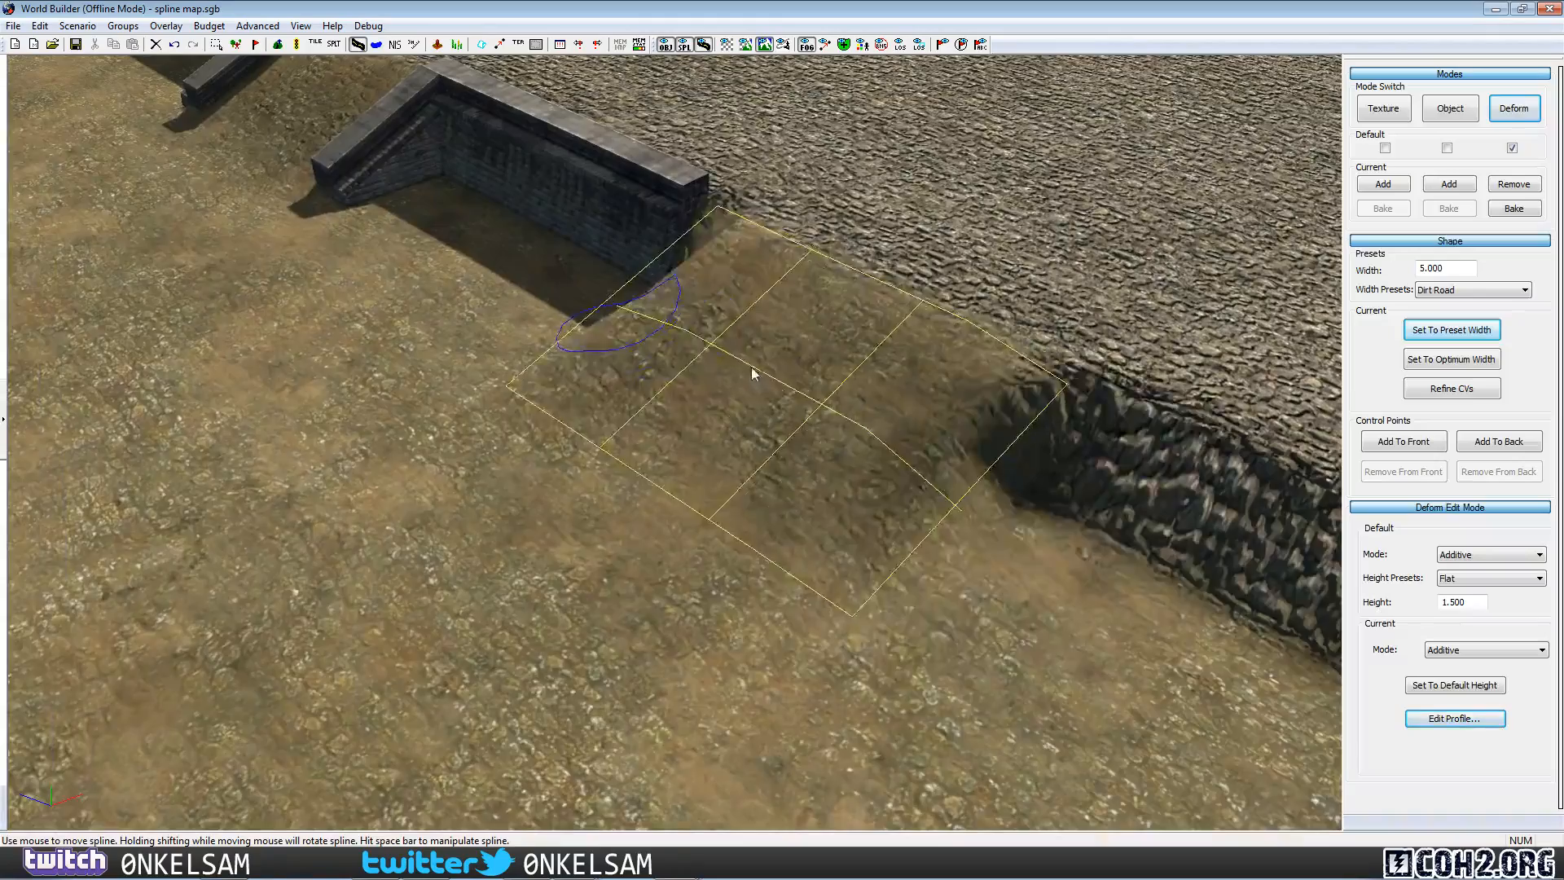
{"action": "middle_click_drag", "start_coordinate": [751, 366], "coordinate": [1058, 559]}
{"action": "left_click_drag", "start_coordinate": [1058, 559], "coordinate": [1019, 543]}
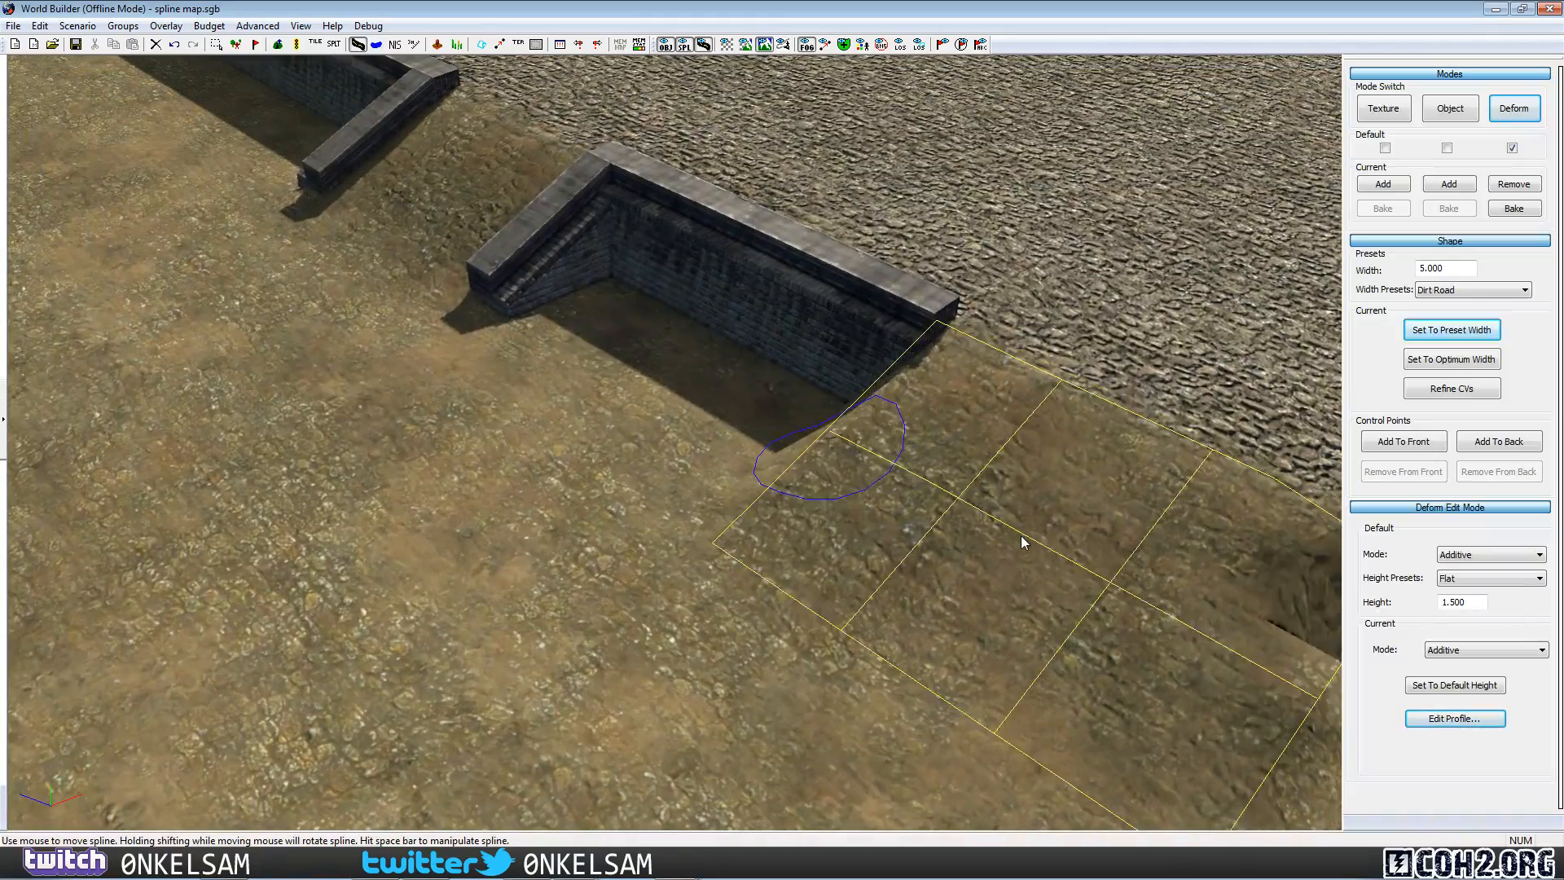
{"action": "left_click", "coordinate": [1021, 547]}
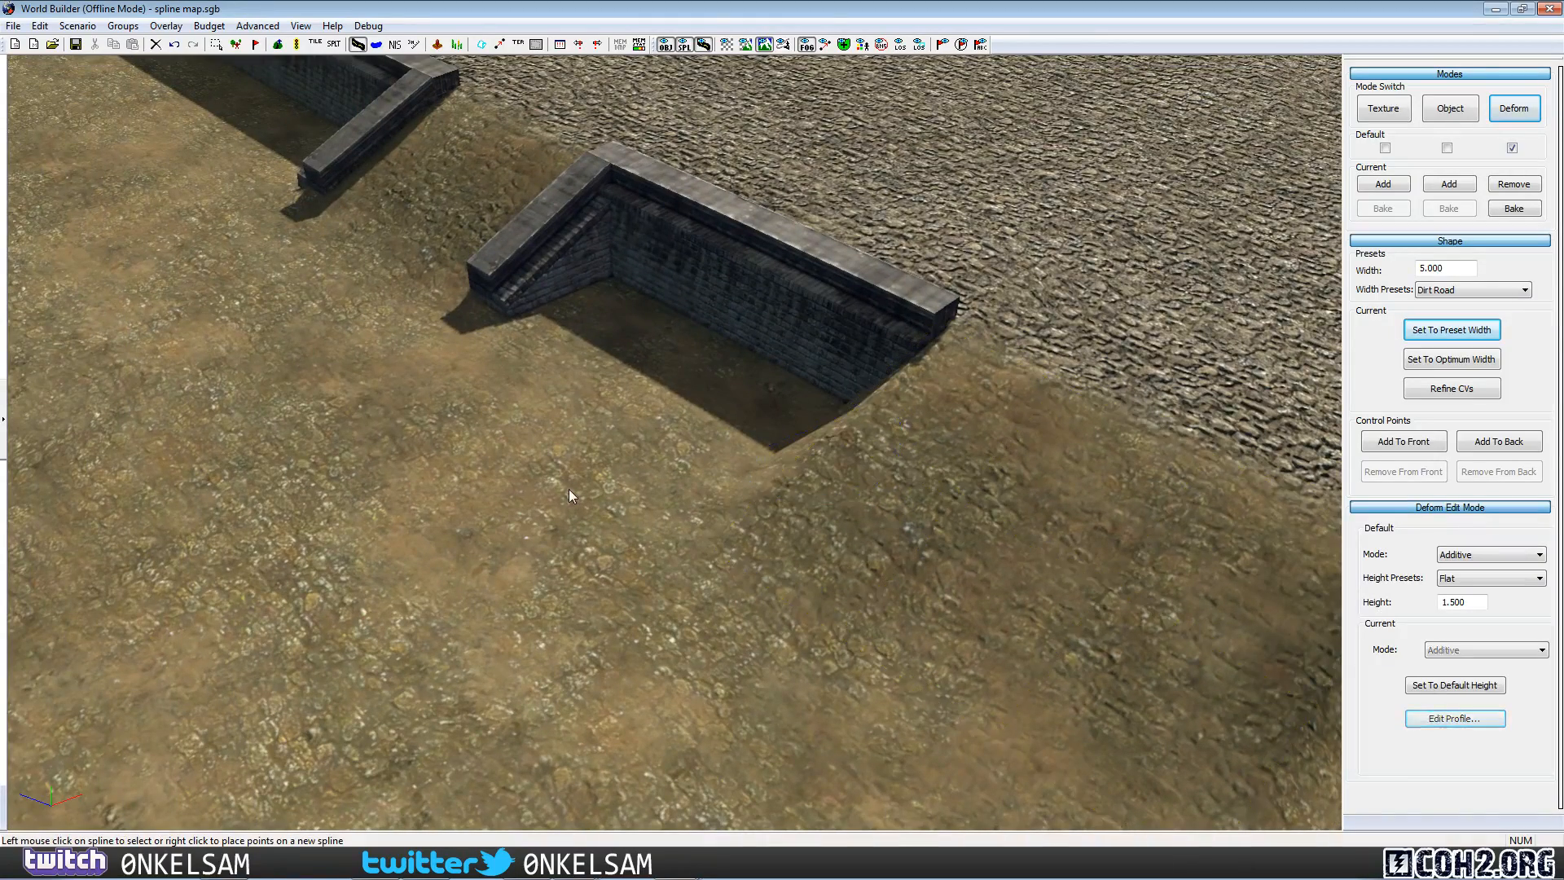
Copy the stone wall's object spline and place the copy at the platform's edge on the other side of the ramp.
{"action": "middle_click_drag", "start_coordinate": [569, 489], "coordinate": [464, 359]}
{"action": "left_click", "coordinate": [481, 332]}
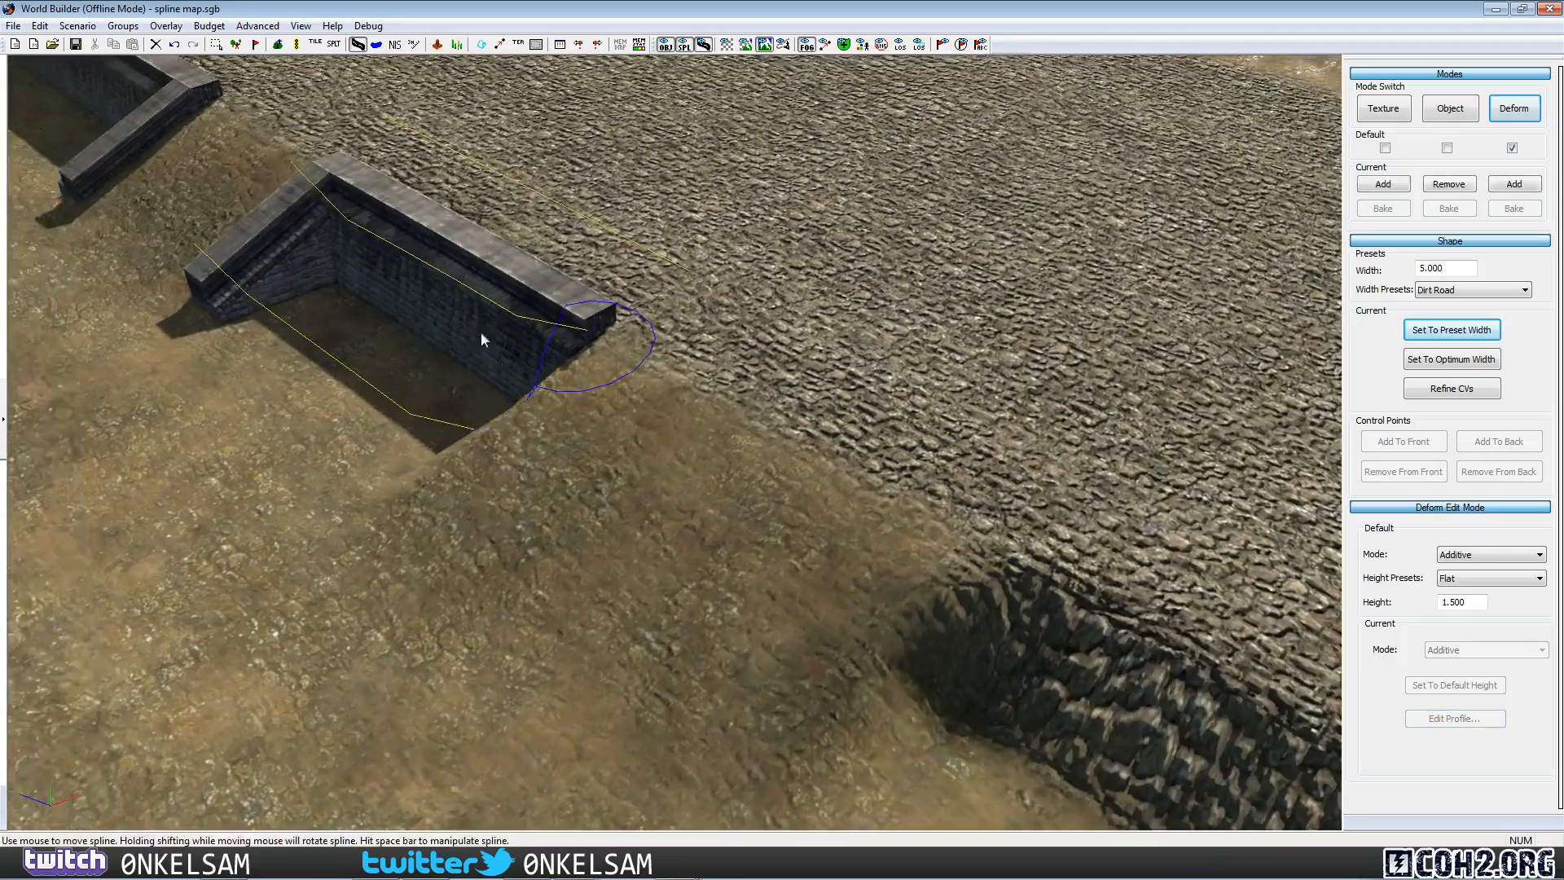
{"action": "scroll", "coordinate": [458, 409], "scroll_direction": "down", "scroll_amount": 2}
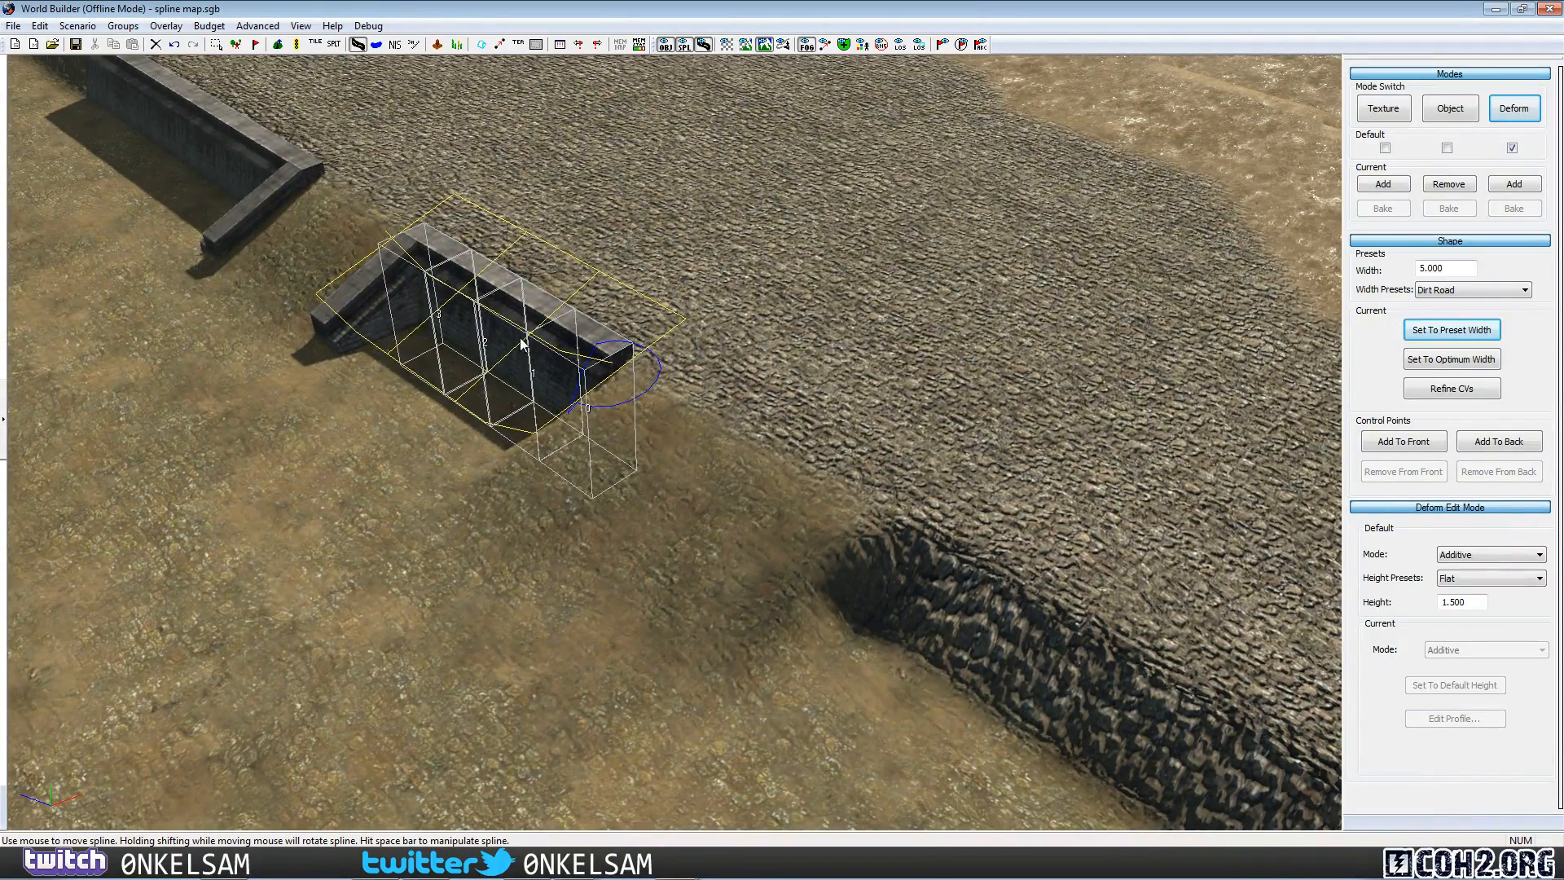
{"action": "left_click_drag", "start_coordinate": [521, 343], "coordinate": [1073, 677]}
{"action": "middle_click_drag", "start_coordinate": [1061, 646], "coordinate": [1130, 677]}
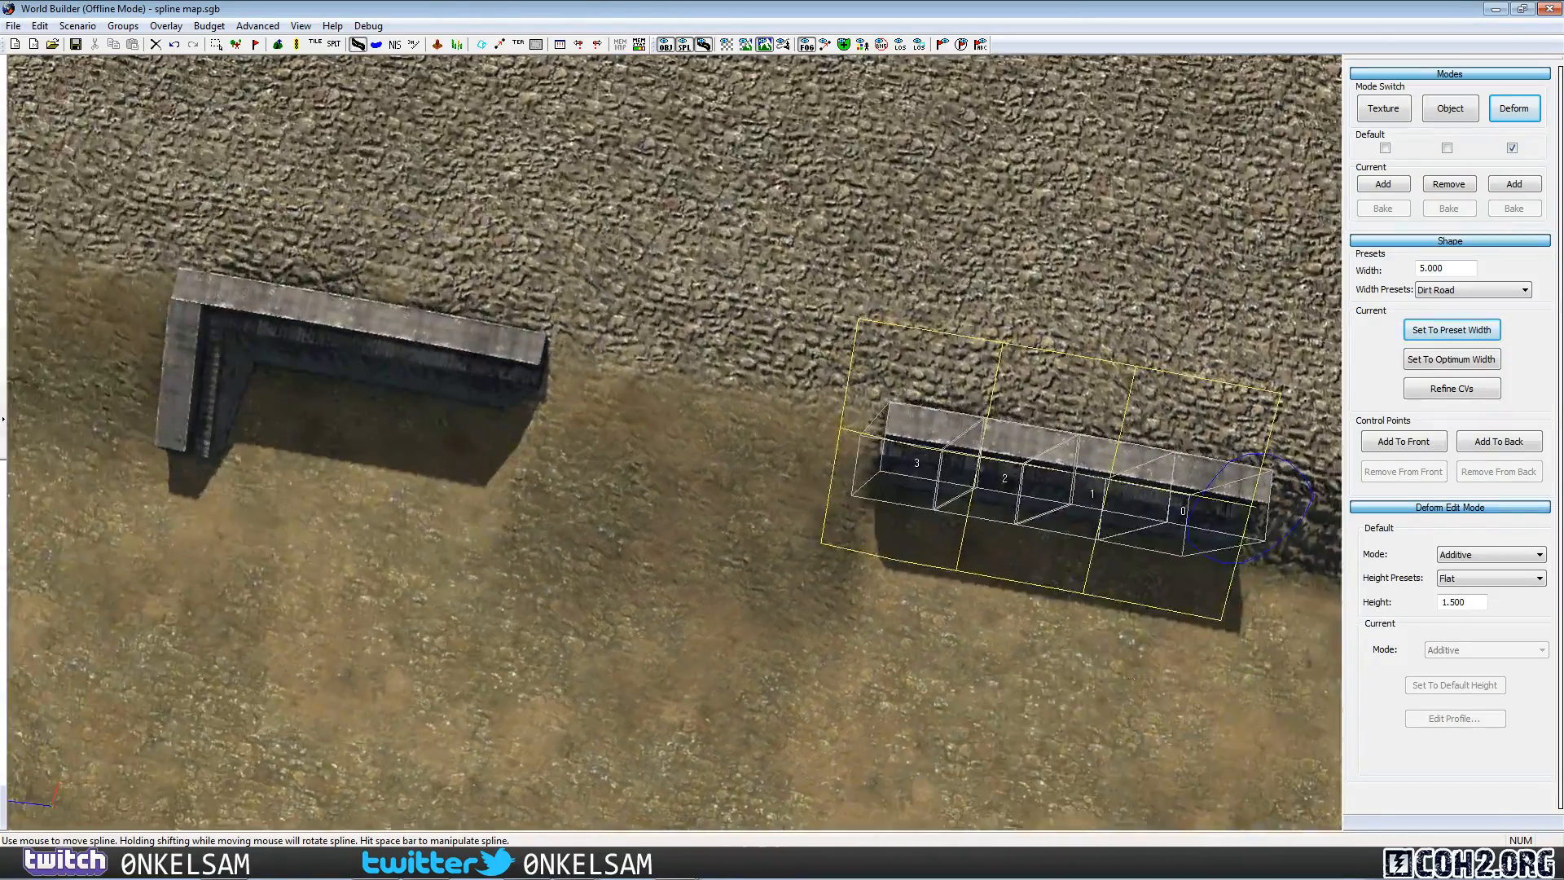
{"action": "middle_click_drag", "start_coordinate": [1024, 647], "coordinate": [847, 676]}
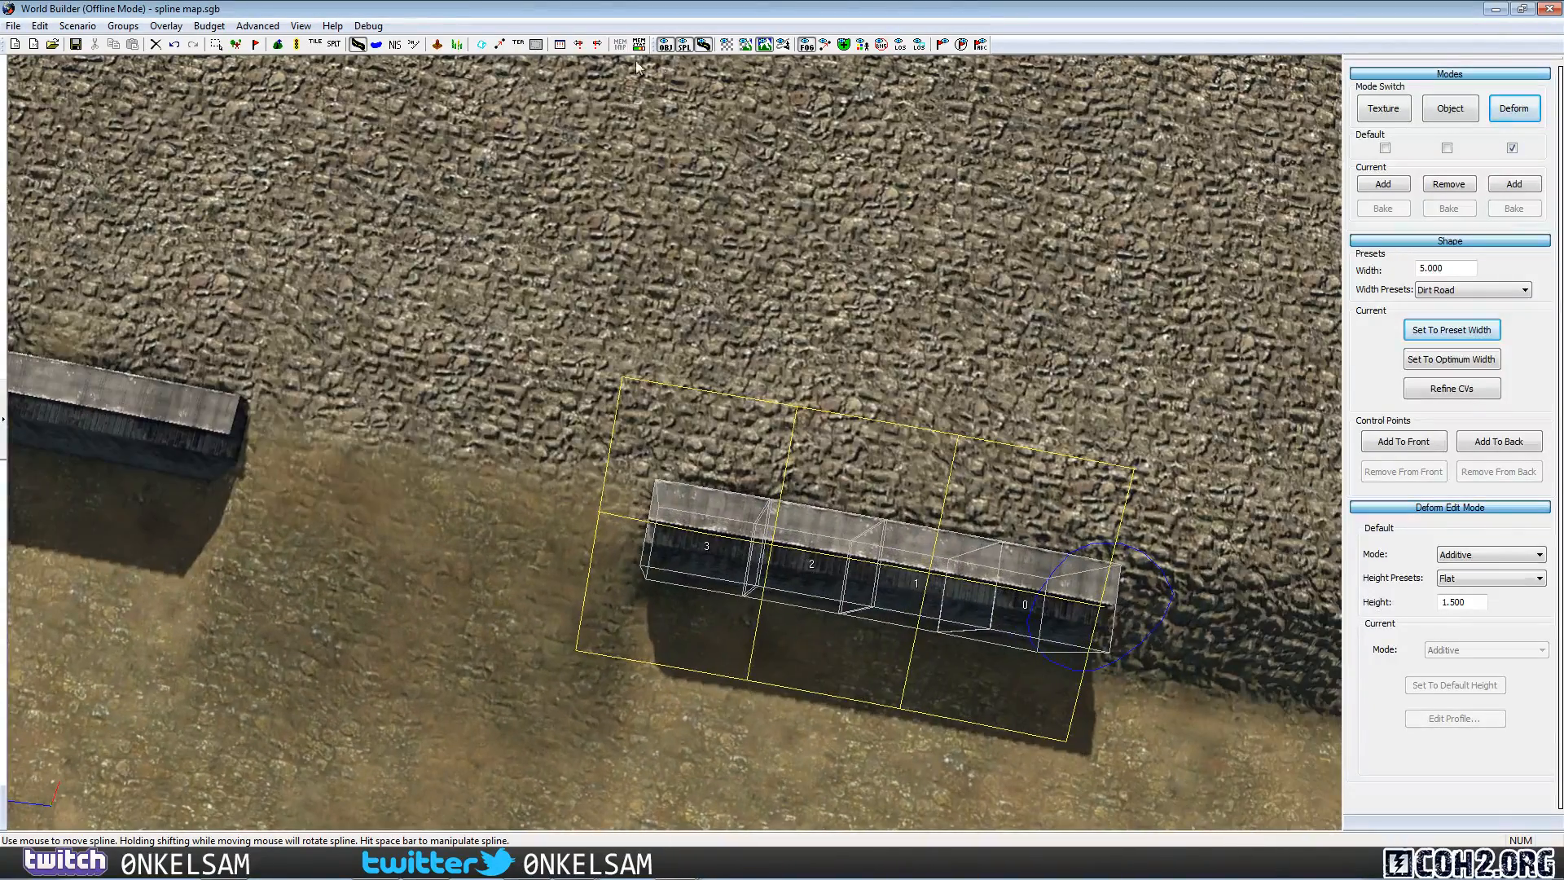
Show the checkerboard grid, nudge the copied wall into line with the platform's edge and deselect it.
{"action": "left_click", "coordinate": [726, 44]}
{"action": "middle_click_drag", "start_coordinate": [766, 579], "coordinate": [884, 697]}
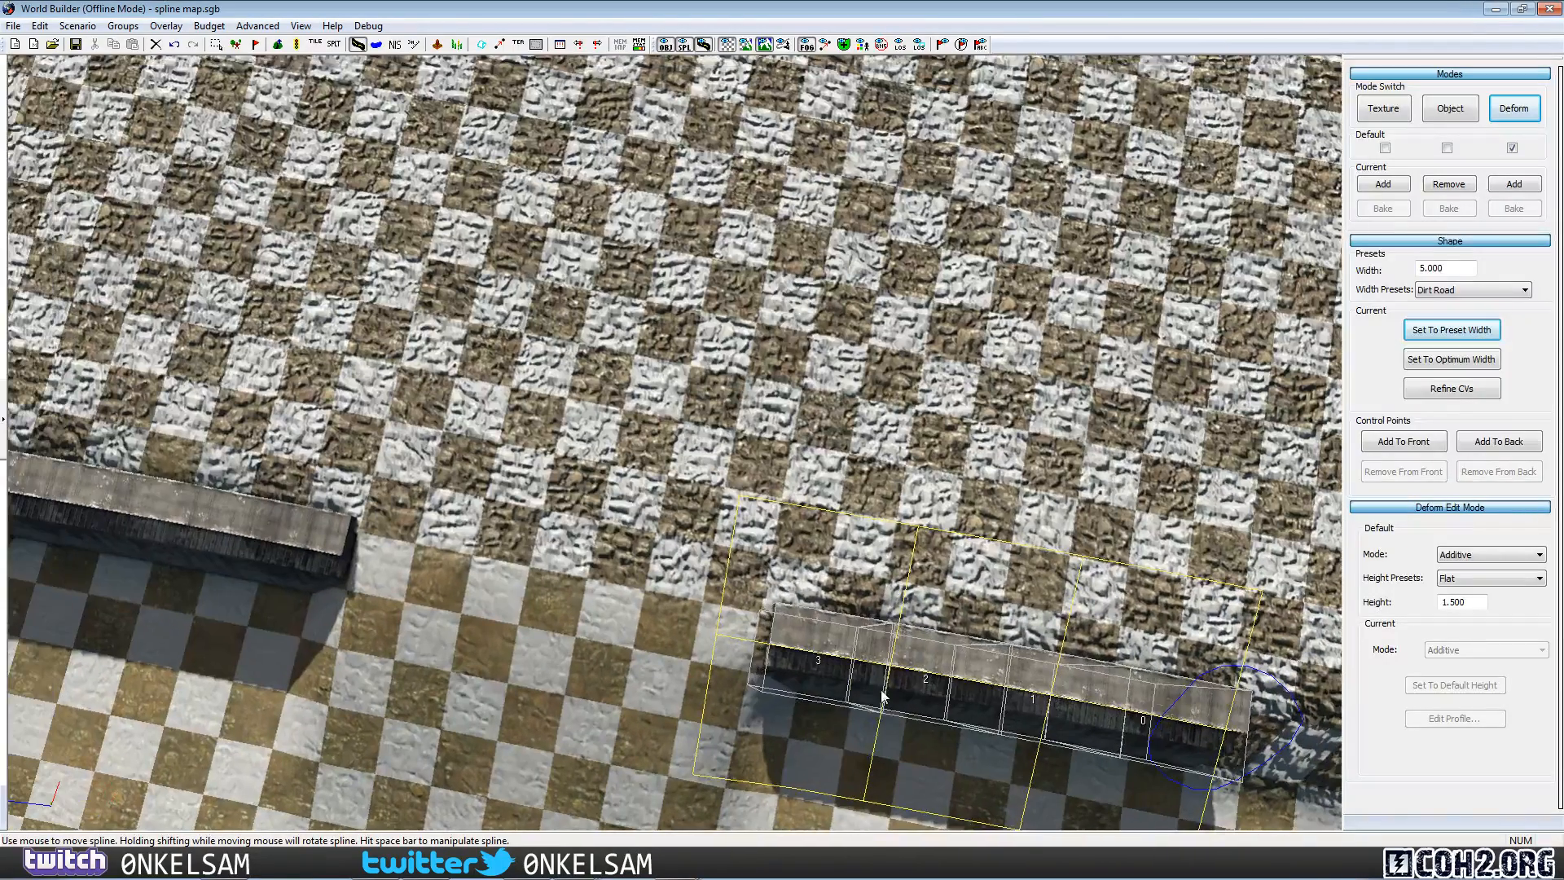
{"action": "left_click_drag", "start_coordinate": [886, 680], "coordinate": [873, 672]}
{"action": "left_click", "coordinate": [839, 500]}
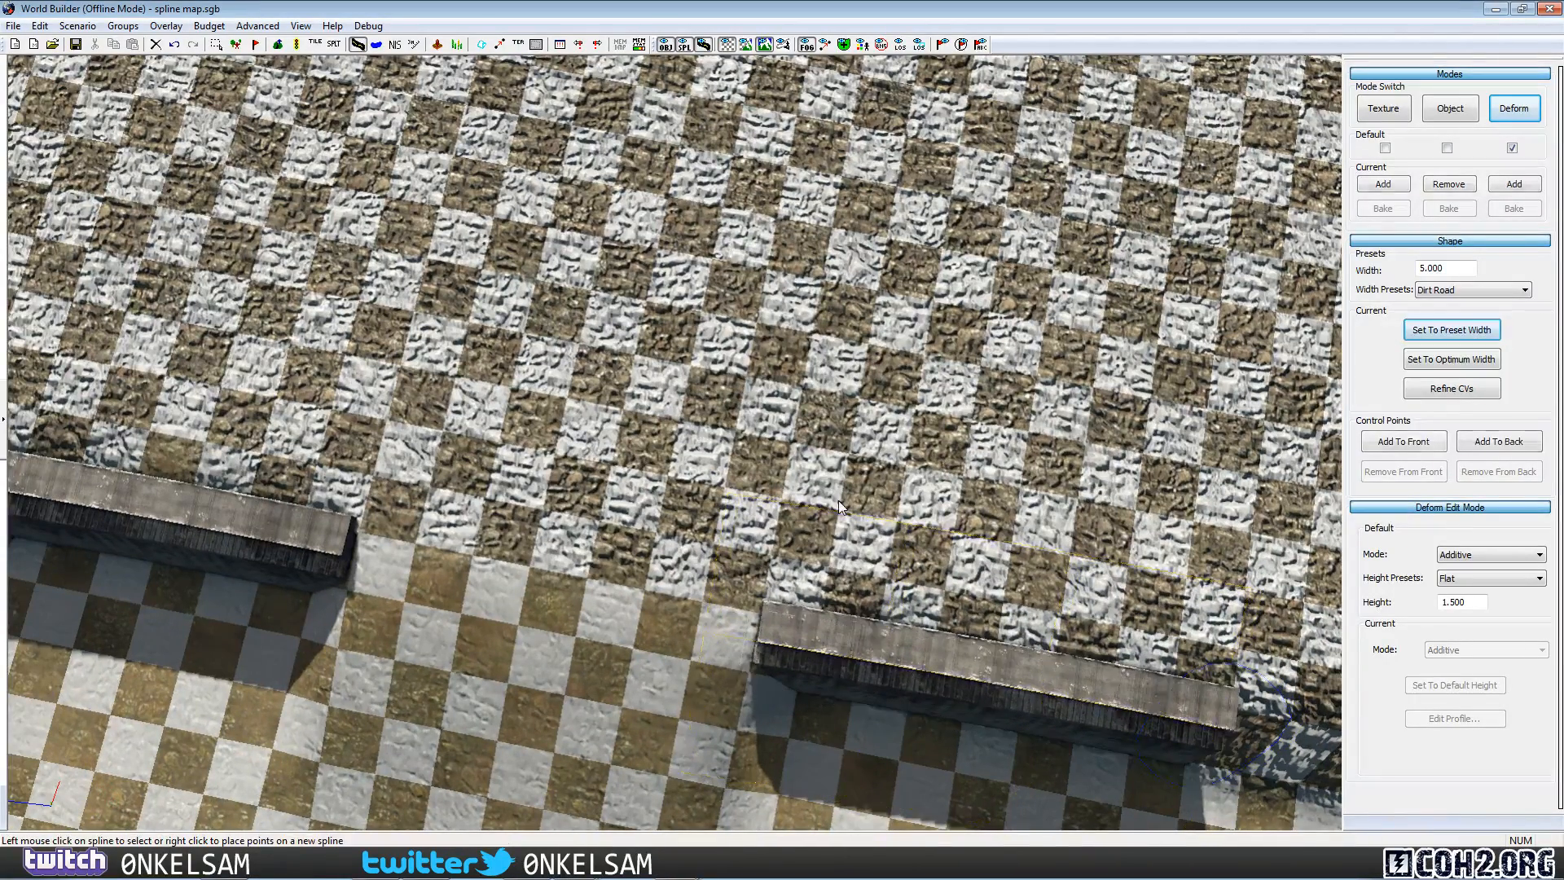
Hide the checkerboard grid and copy the first ramp's two sloped side walls toward the second ramp.
{"action": "left_click", "coordinate": [726, 44]}
{"action": "left_click_drag", "start_coordinate": [700, 458], "coordinate": [418, 398], "text": "alt"}
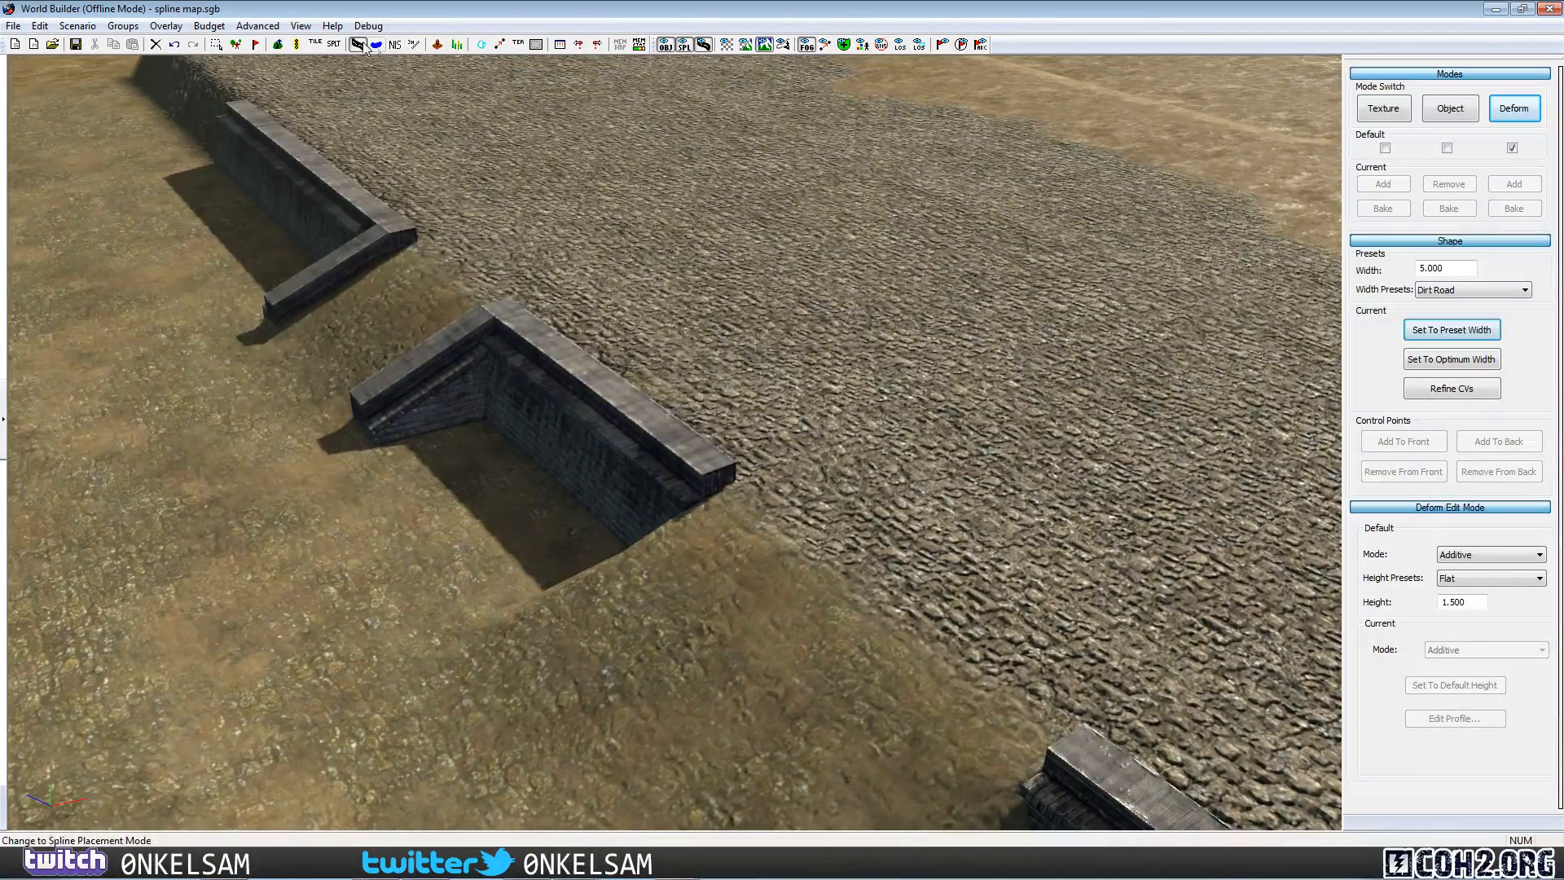
{"action": "left_click", "coordinate": [236, 44]}
{"action": "left_click", "coordinate": [453, 394]}
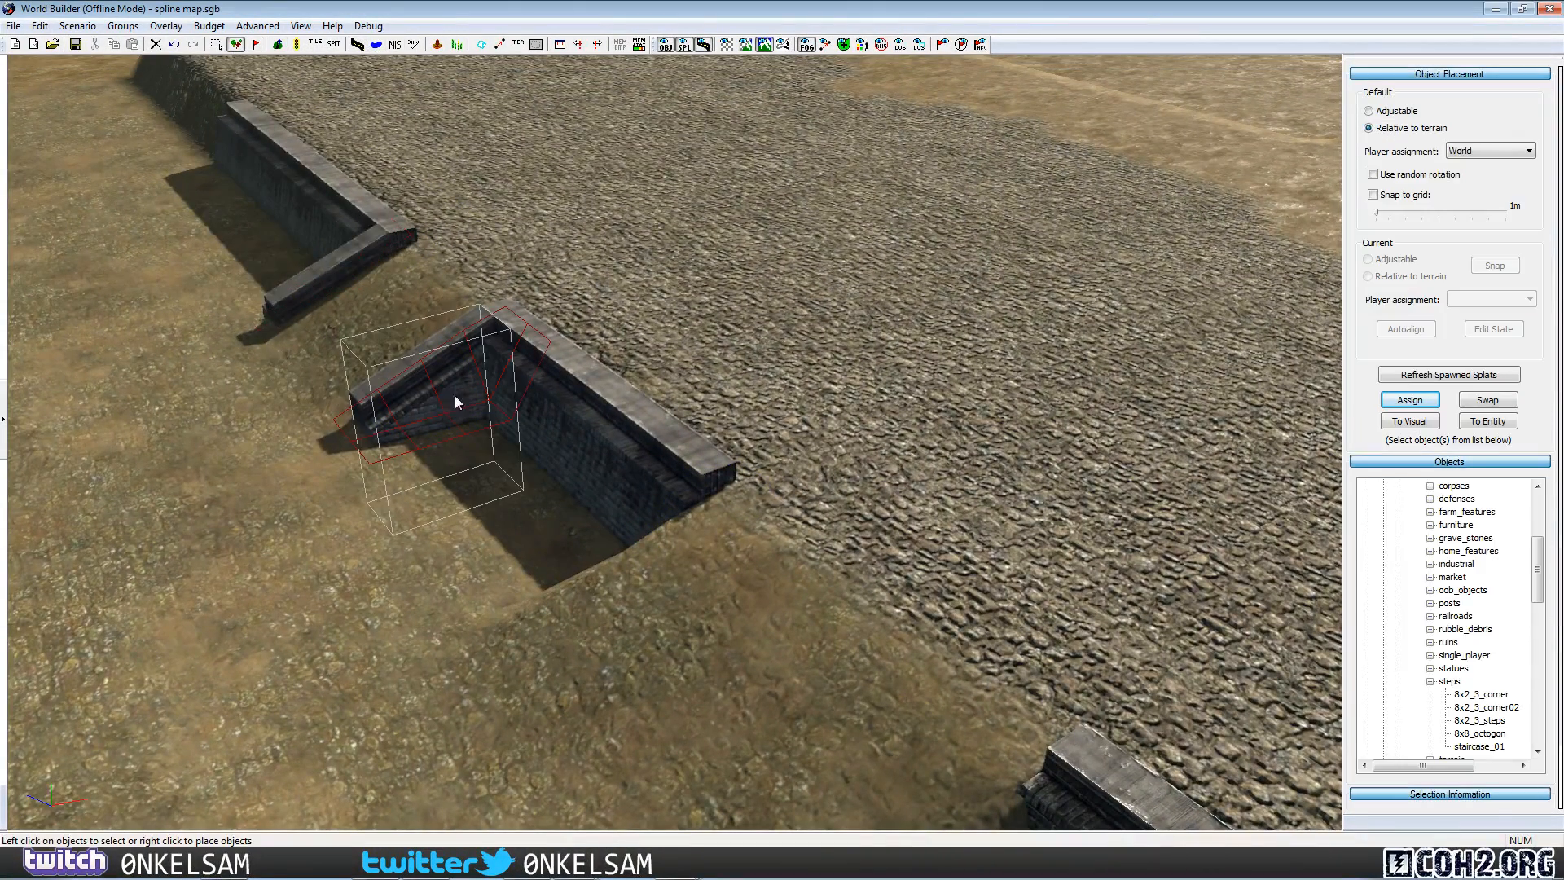
{"action": "left_click", "coordinate": [321, 263], "text": "ctrl"}
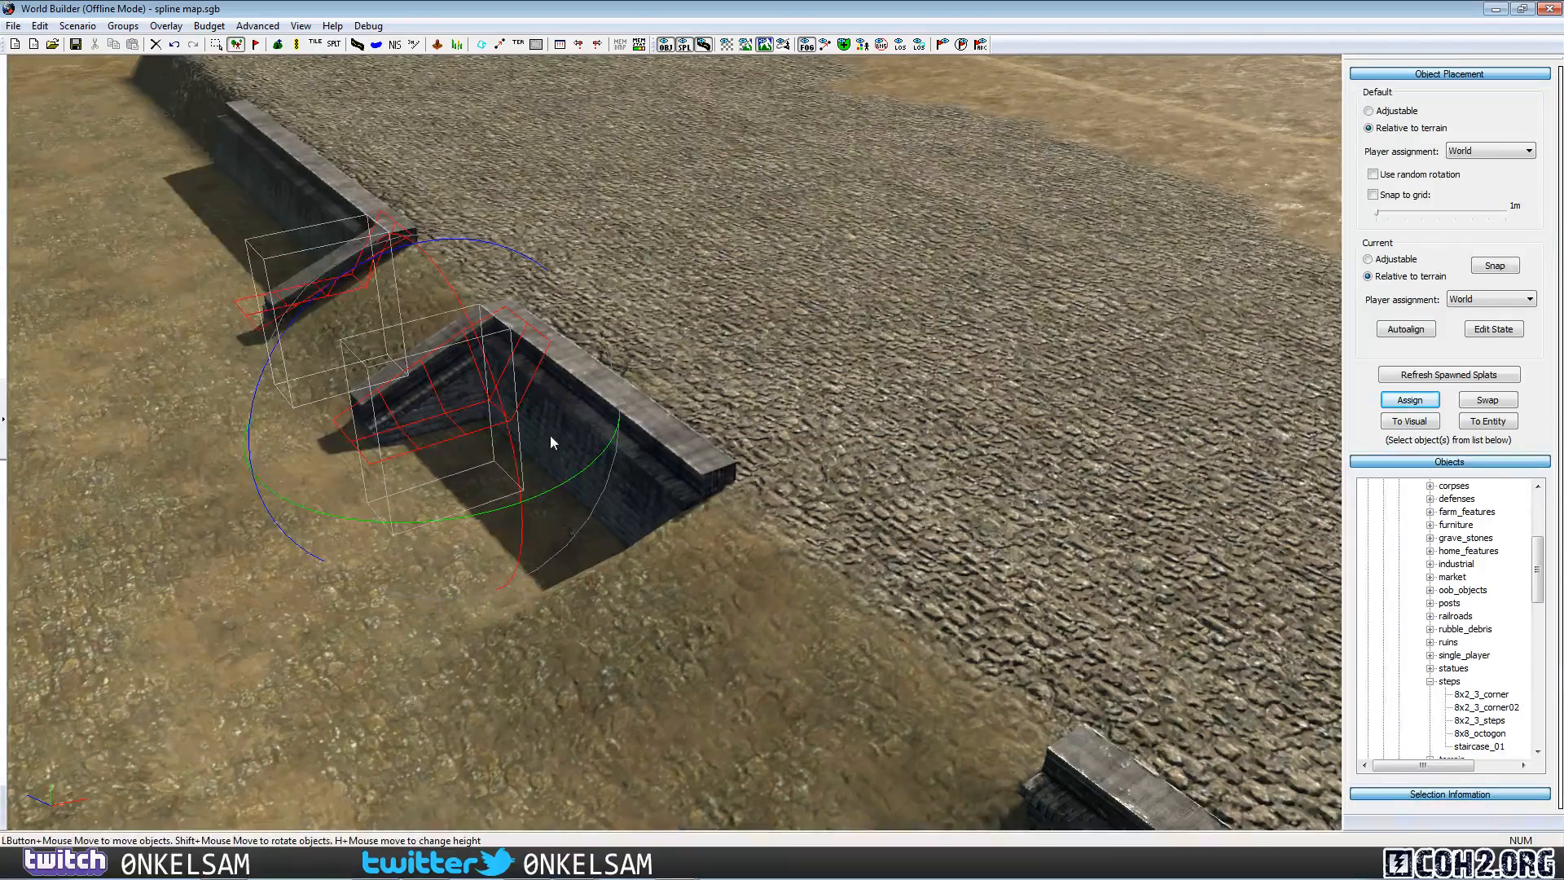
{"action": "scroll", "coordinate": [550, 435], "scroll_direction": "down", "scroll_amount": 1}
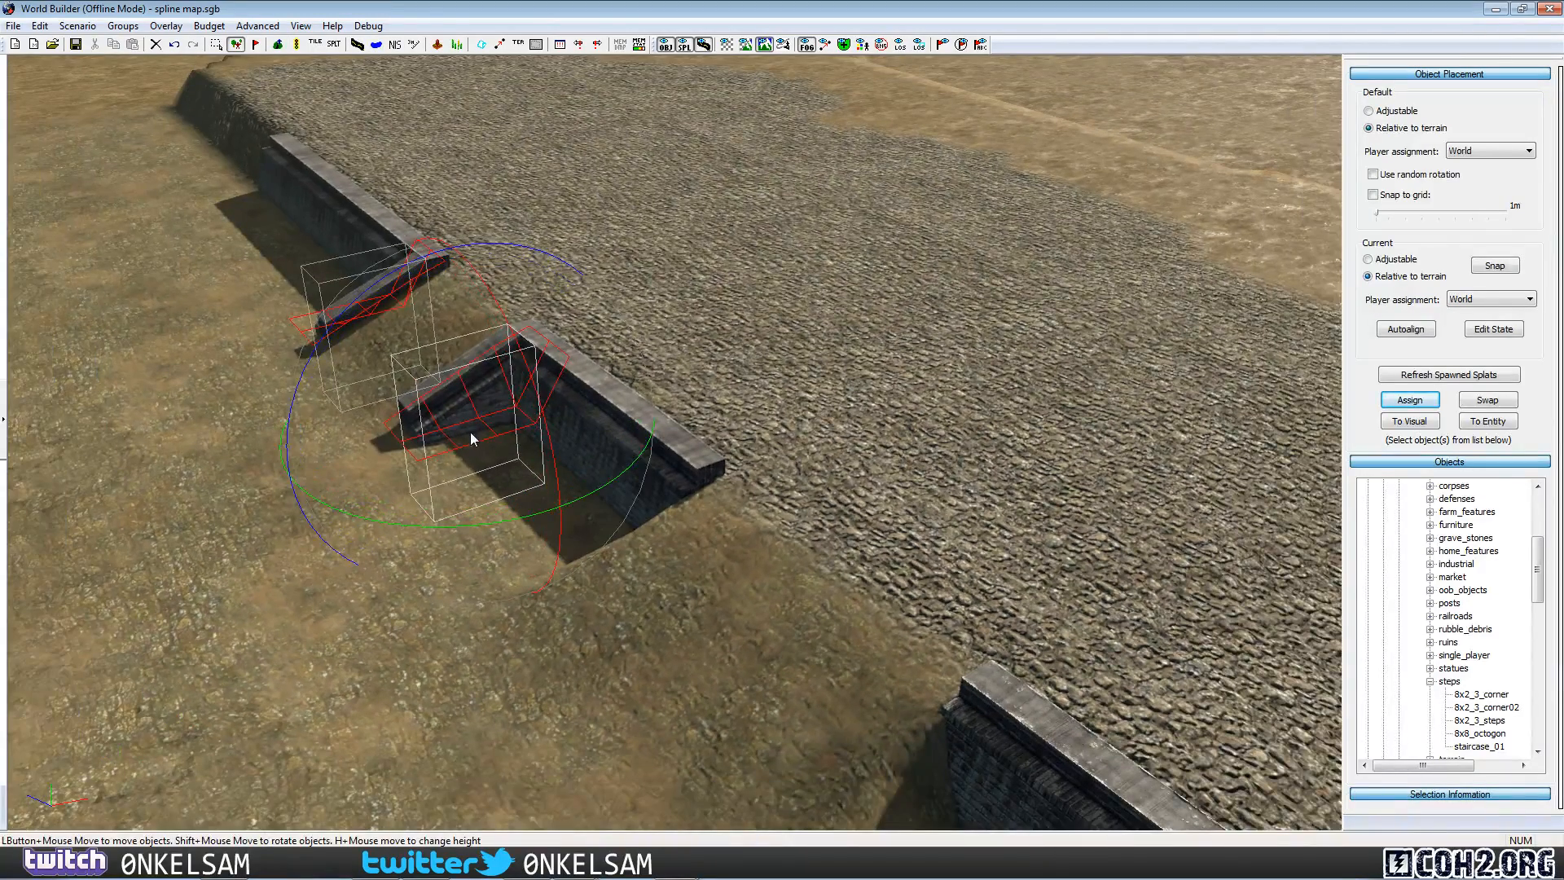
{"action": "left_click_drag", "start_coordinate": [467, 427], "coordinate": [730, 731], "text": "ctrl"}
{"action": "left_click", "coordinate": [731, 730]}
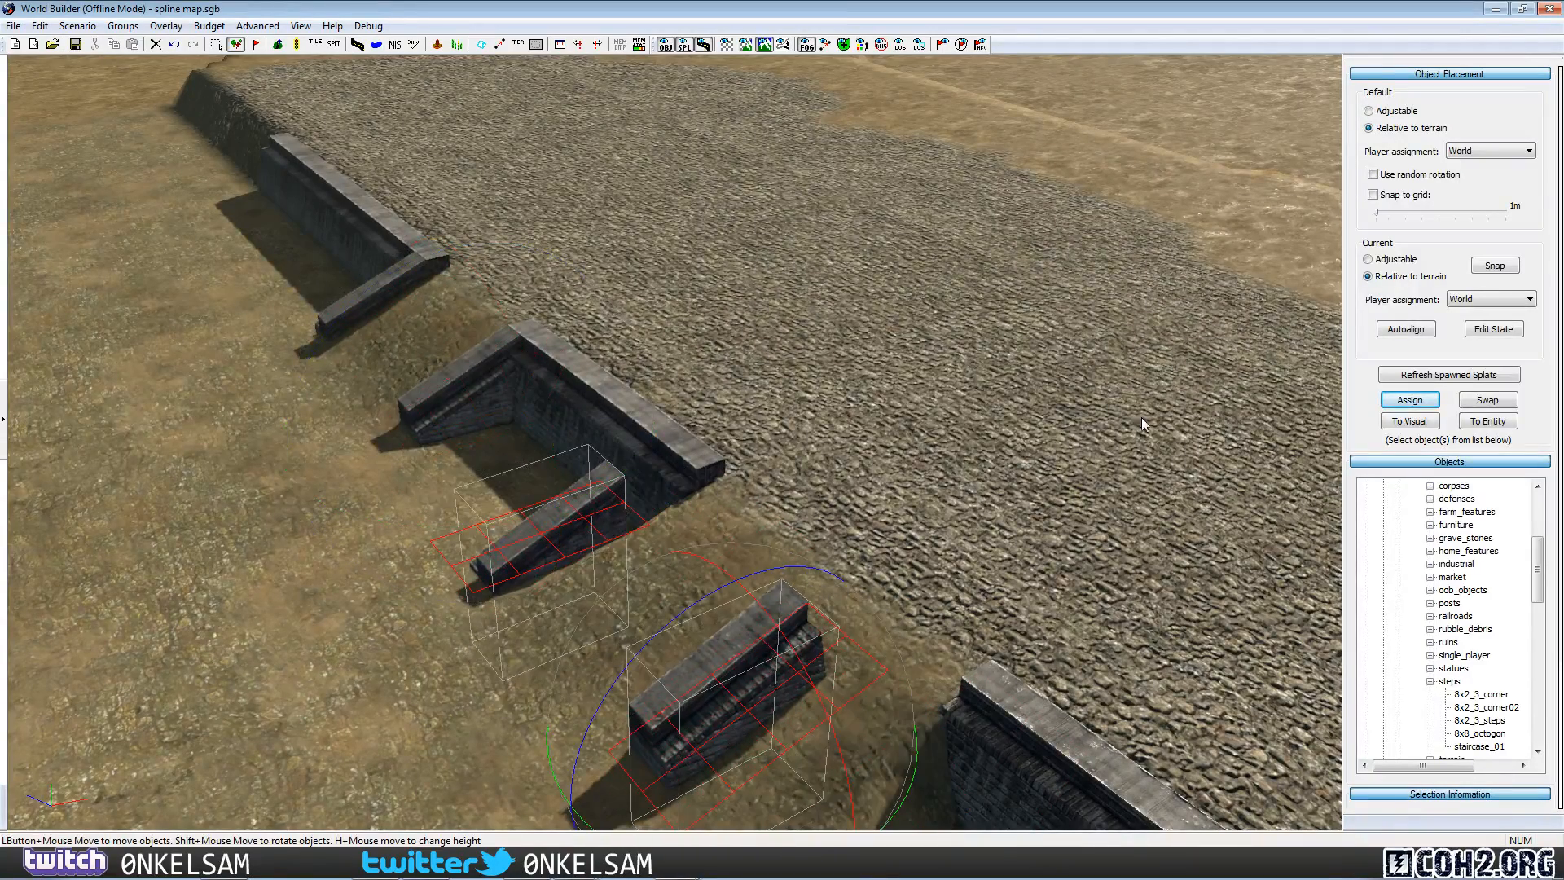
Move the copied pair of side walls to the second ramp, aligning one with the far stone wall's end and adjusting their height.
{"action": "middle_click_drag", "start_coordinate": [764, 668], "coordinate": [712, 507]}
{"action": "left_click_drag", "start_coordinate": [712, 506], "coordinate": [348, 628]}
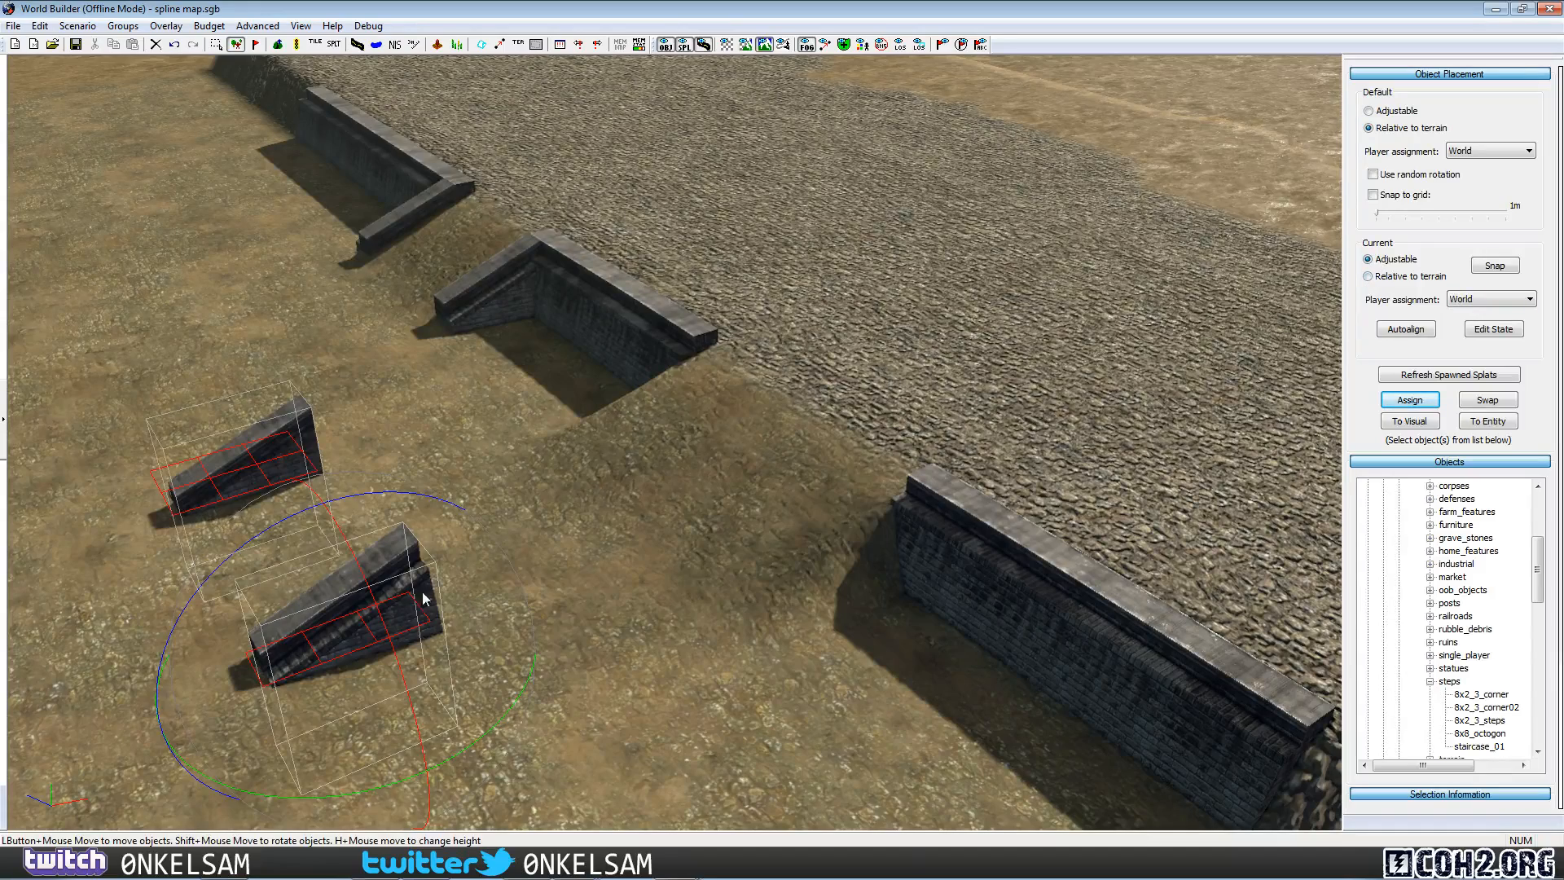
{"action": "left_click_drag", "start_coordinate": [363, 621], "coordinate": [855, 534]}
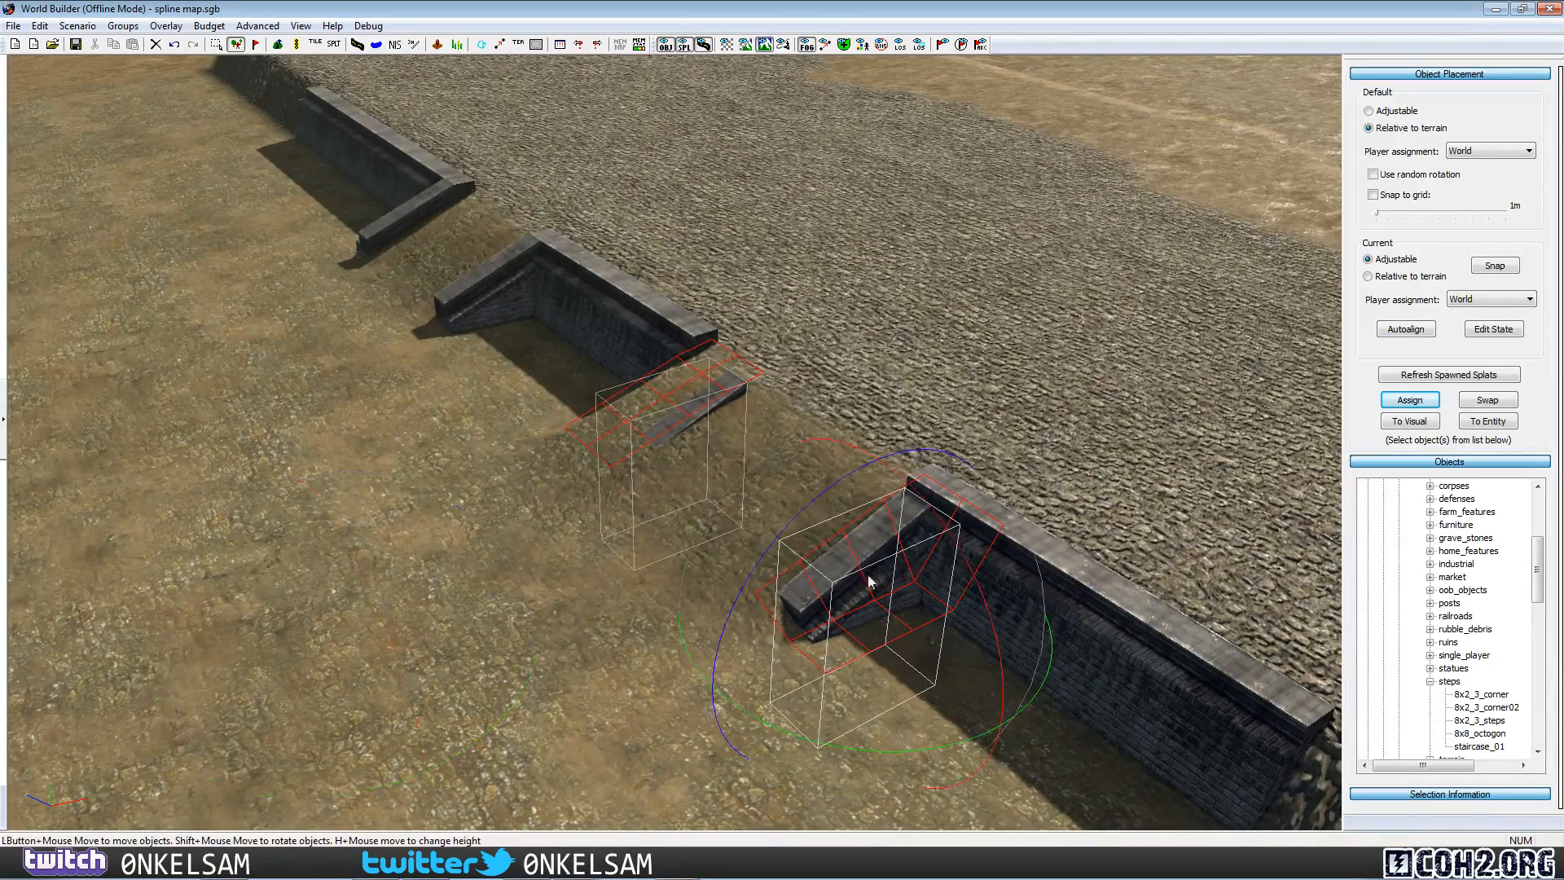
{"action": "scroll", "coordinate": [938, 768], "scroll_direction": "up", "scroll_amount": 3}
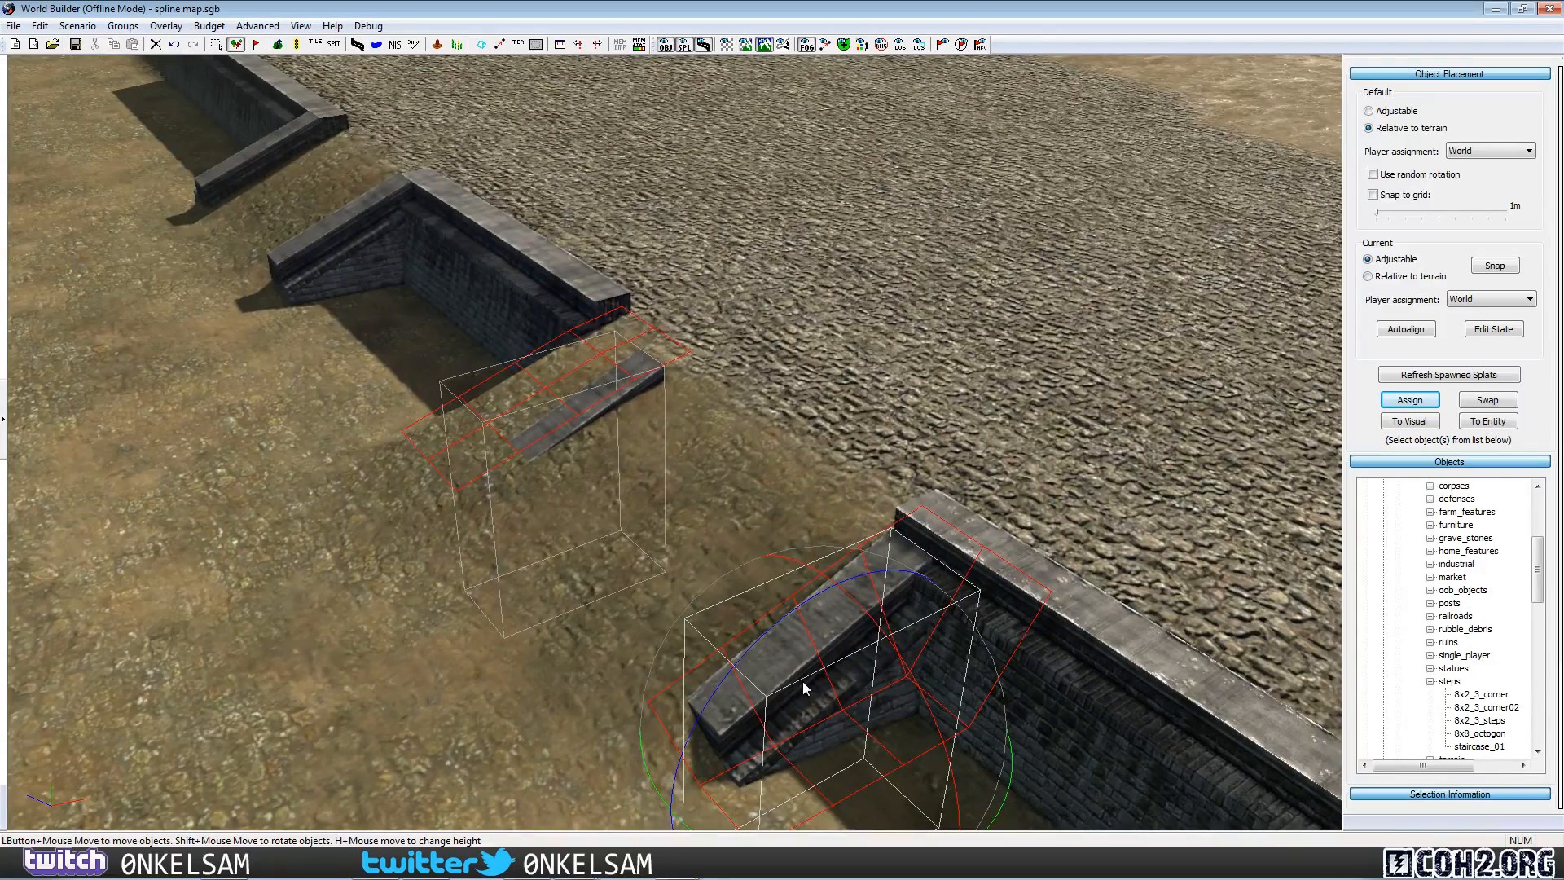
{"action": "key", "text": "h"}
{"action": "left_click_drag", "start_coordinate": [802, 678], "coordinate": [813, 683]}
{"action": "middle_click_drag", "start_coordinate": [813, 682], "coordinate": [812, 682]}
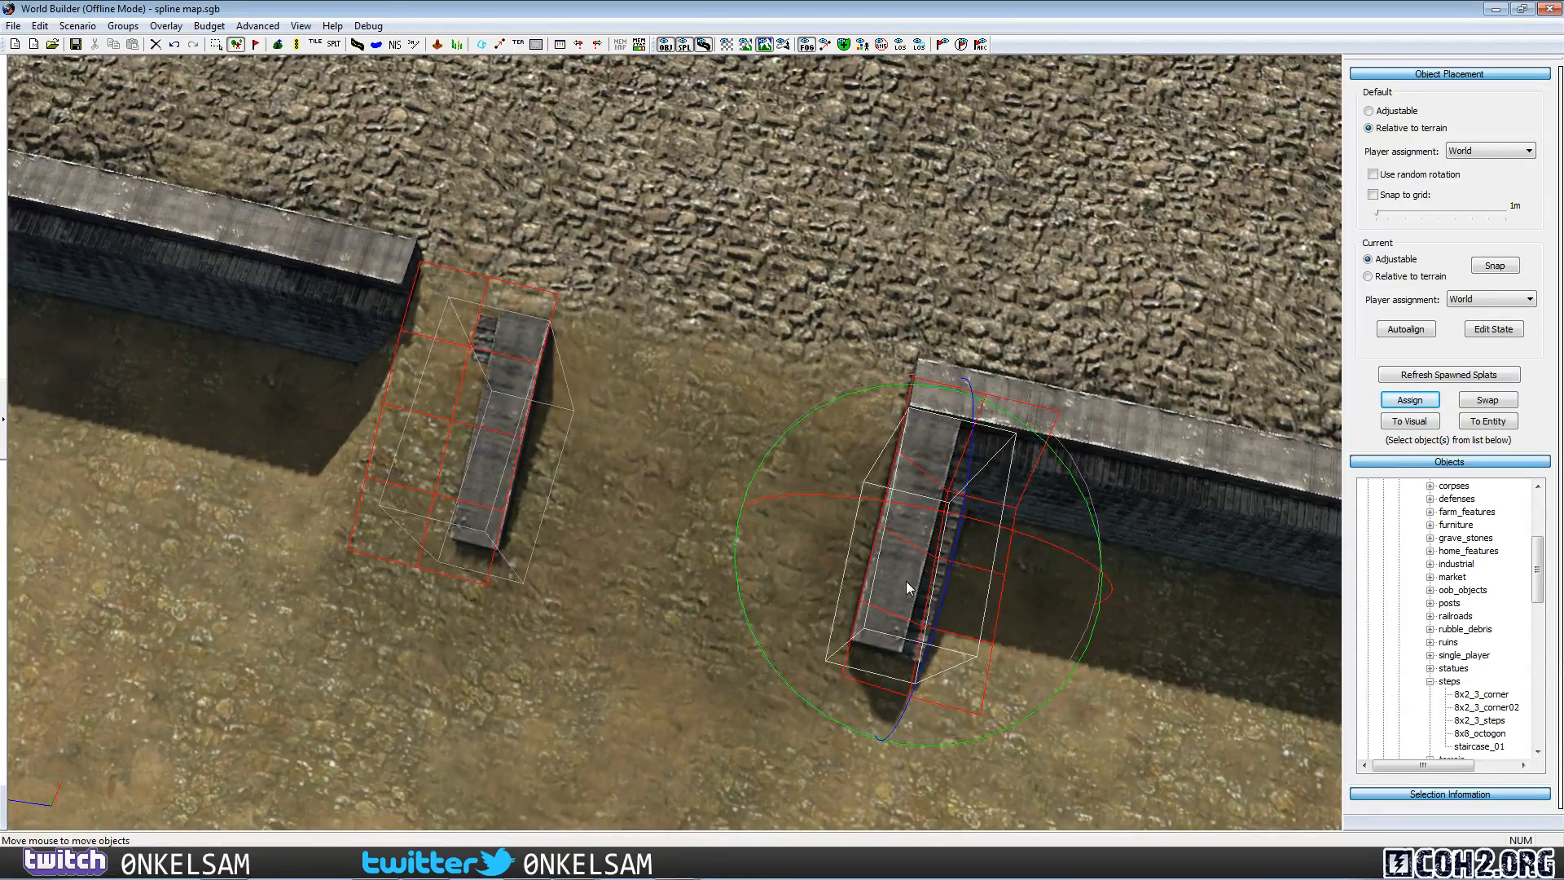
Move the other copied side wall against the end of the middle stone wall and deselect it.
{"action": "left_click", "coordinate": [614, 487]}
{"action": "left_click", "coordinate": [511, 446]}
{"action": "middle_click_drag", "start_coordinate": [509, 446], "coordinate": [956, 569]}
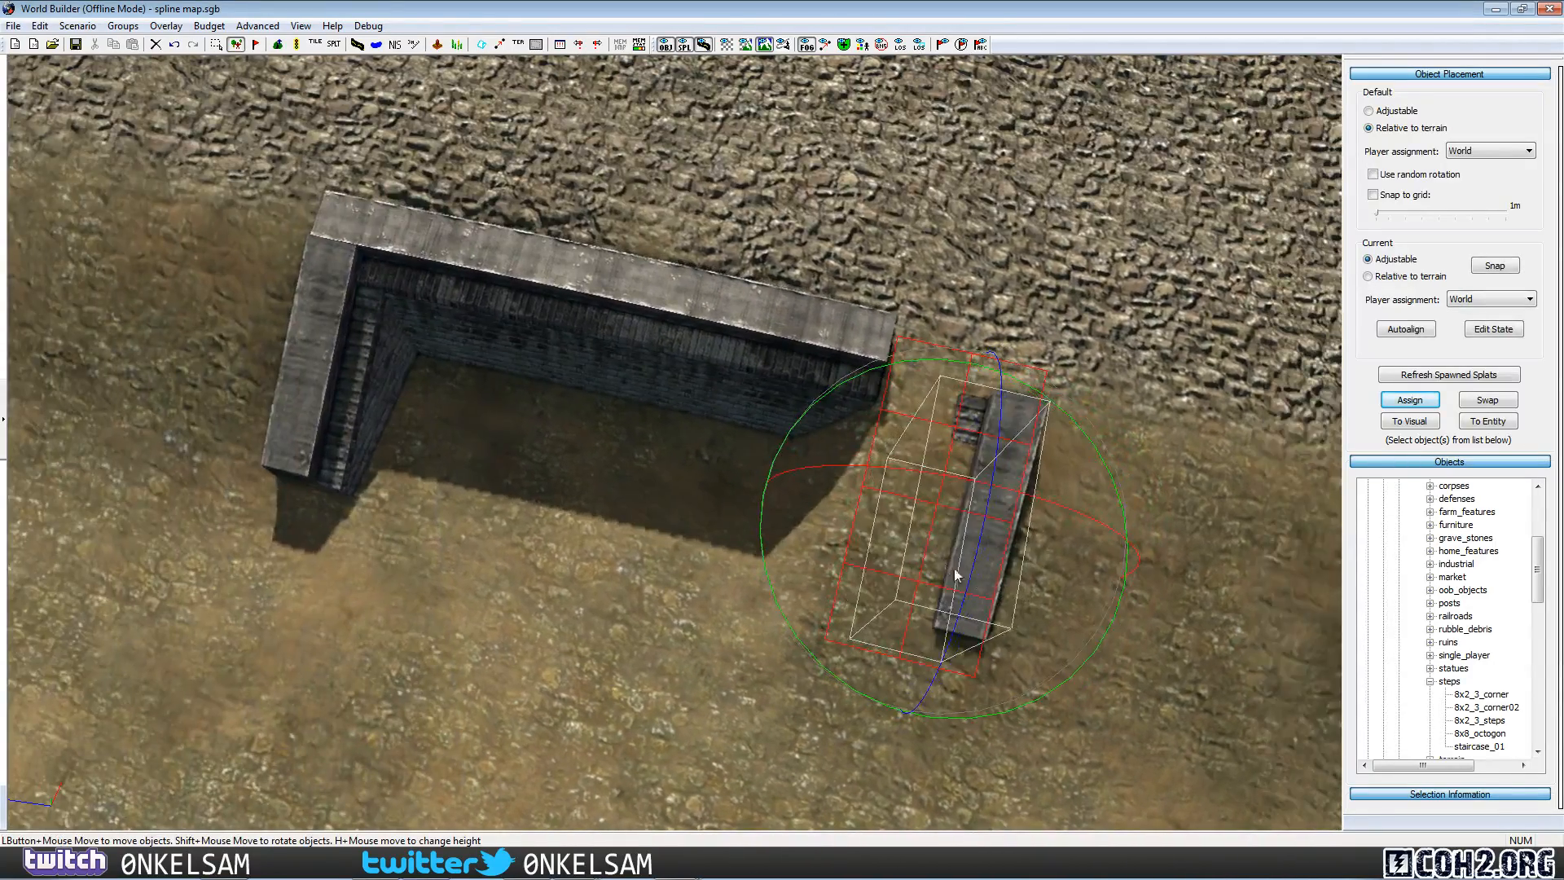
{"action": "left_click_drag", "start_coordinate": [977, 552], "coordinate": [820, 514]}
{"action": "left_click", "coordinate": [1111, 339]}
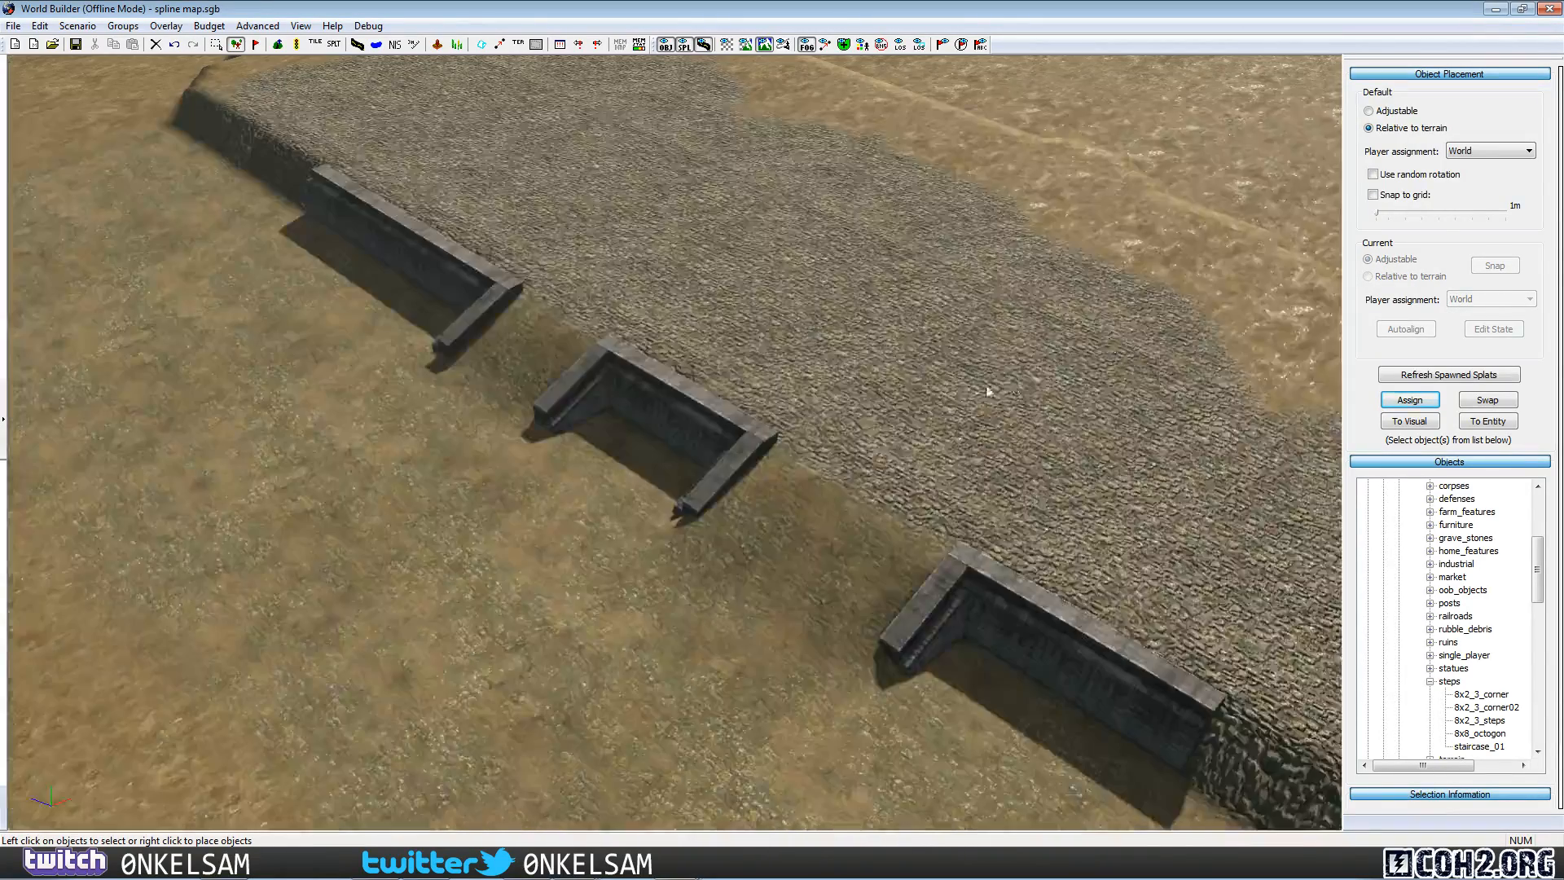
Select both of the second ramp's side walls, nudge them into their final fit and deselect them.
{"action": "middle_click_drag", "start_coordinate": [987, 391], "coordinate": [589, 607]}
{"action": "left_click", "coordinate": [590, 607]}
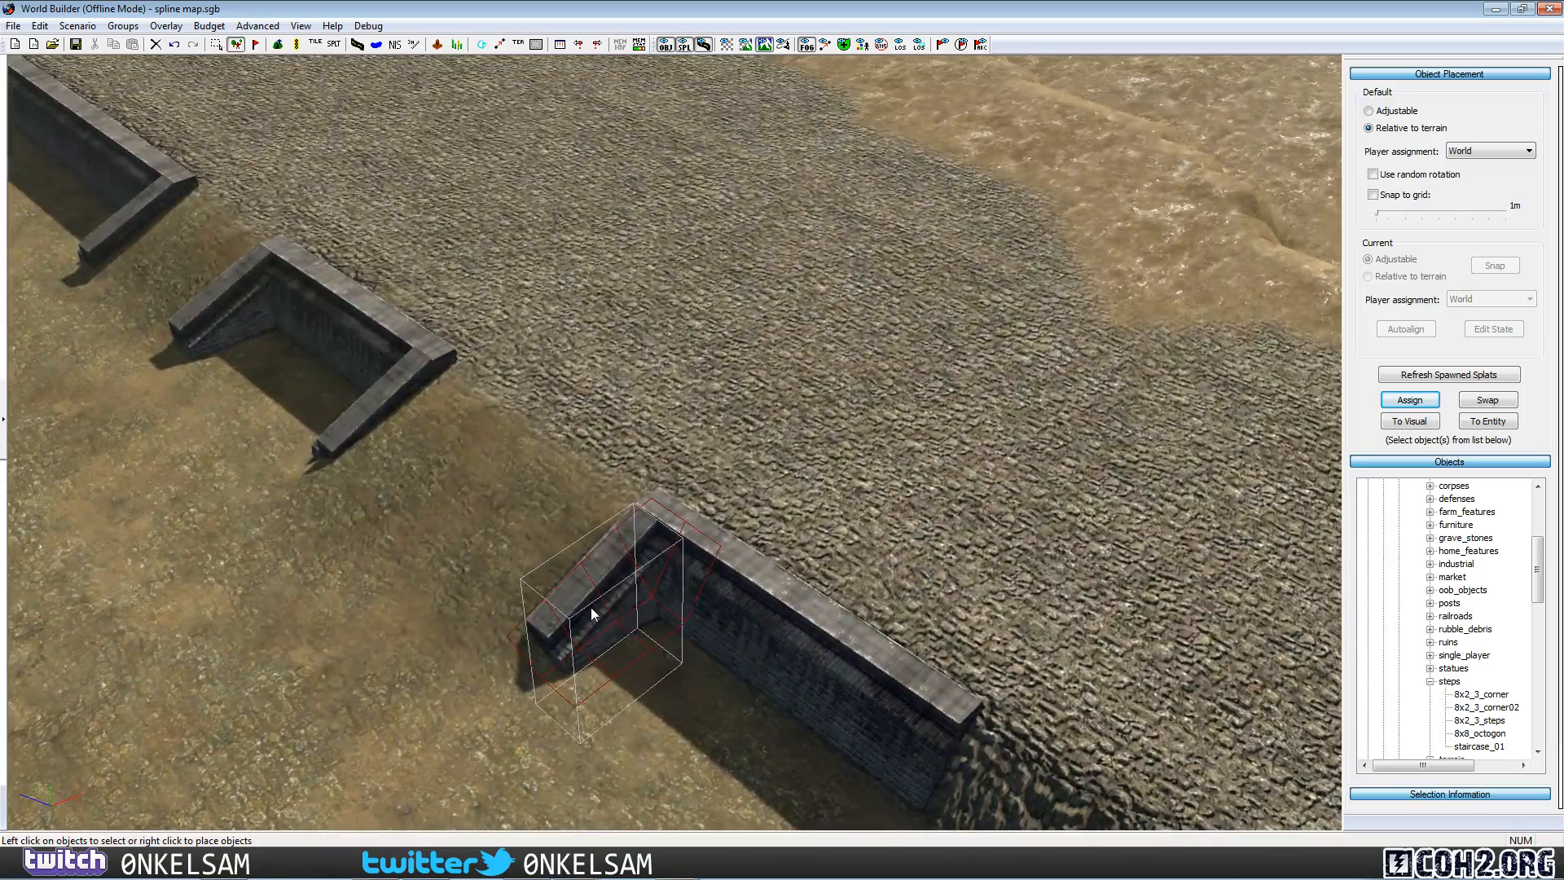
{"action": "left_click", "coordinate": [360, 420], "text": "ctrl"}
{"action": "left_click_drag", "start_coordinate": [362, 421], "coordinate": [366, 427]}
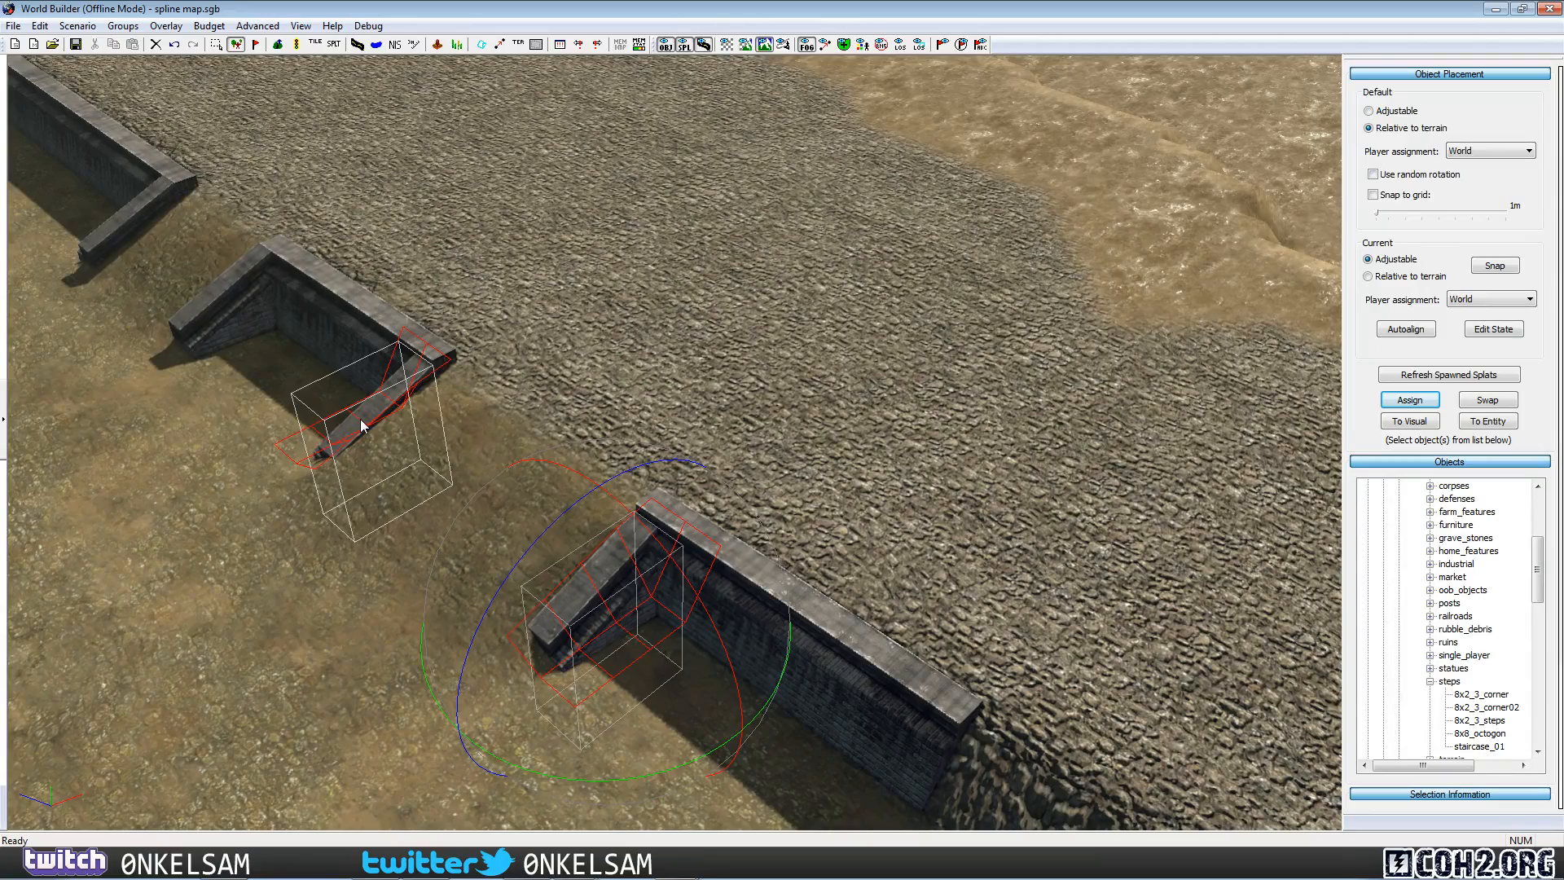
{"action": "left_click", "coordinate": [348, 711]}
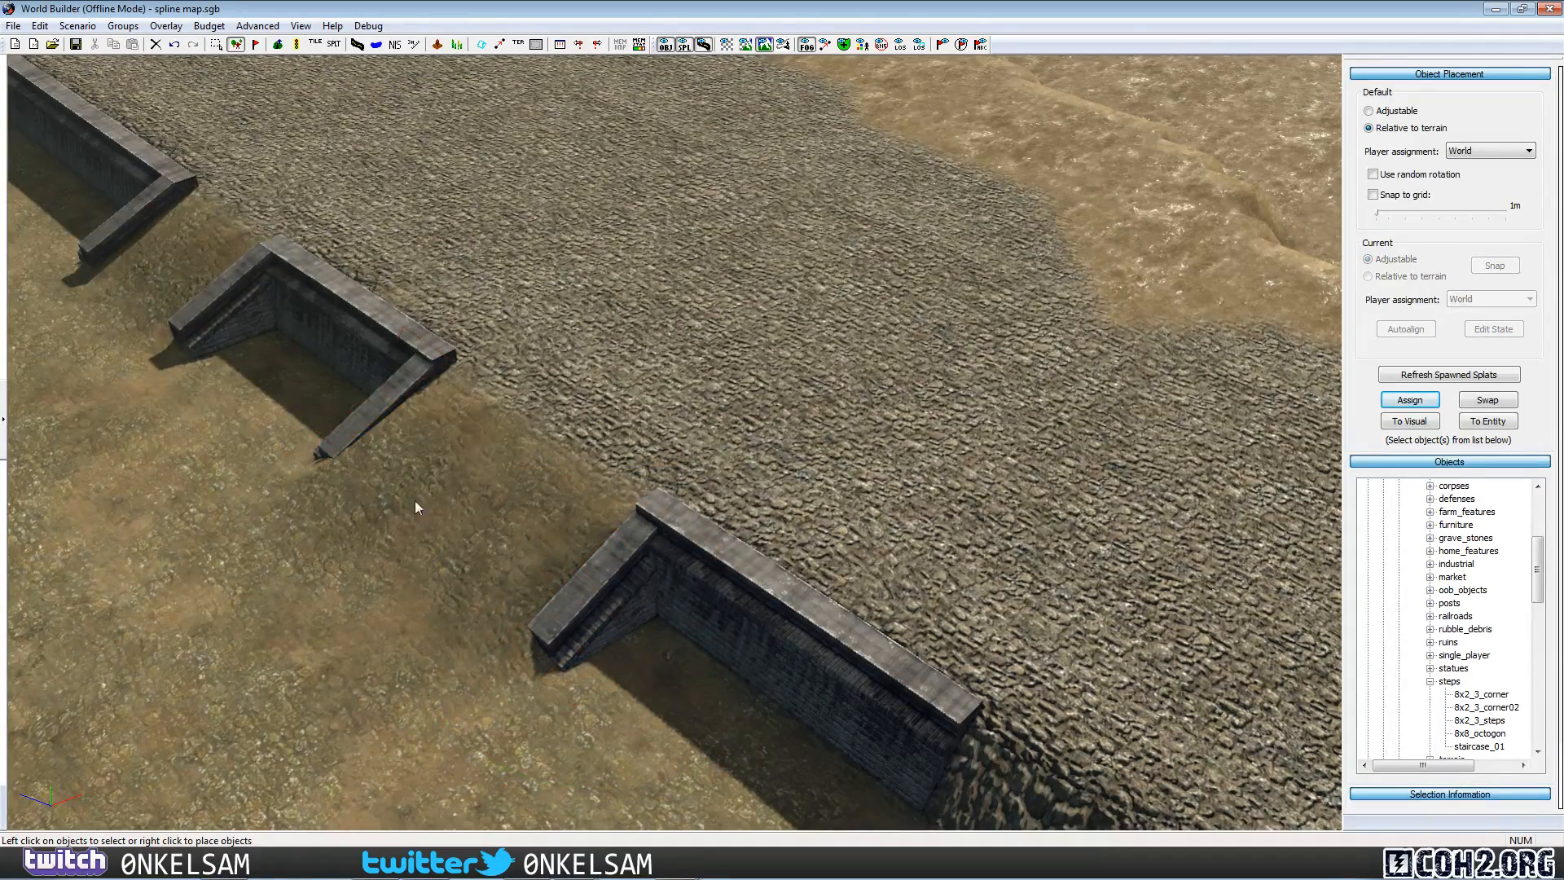
Return to spline editing, shift the second ramp's deform spline between its side walls and deselect it.
{"action": "left_click", "coordinate": [357, 44]}
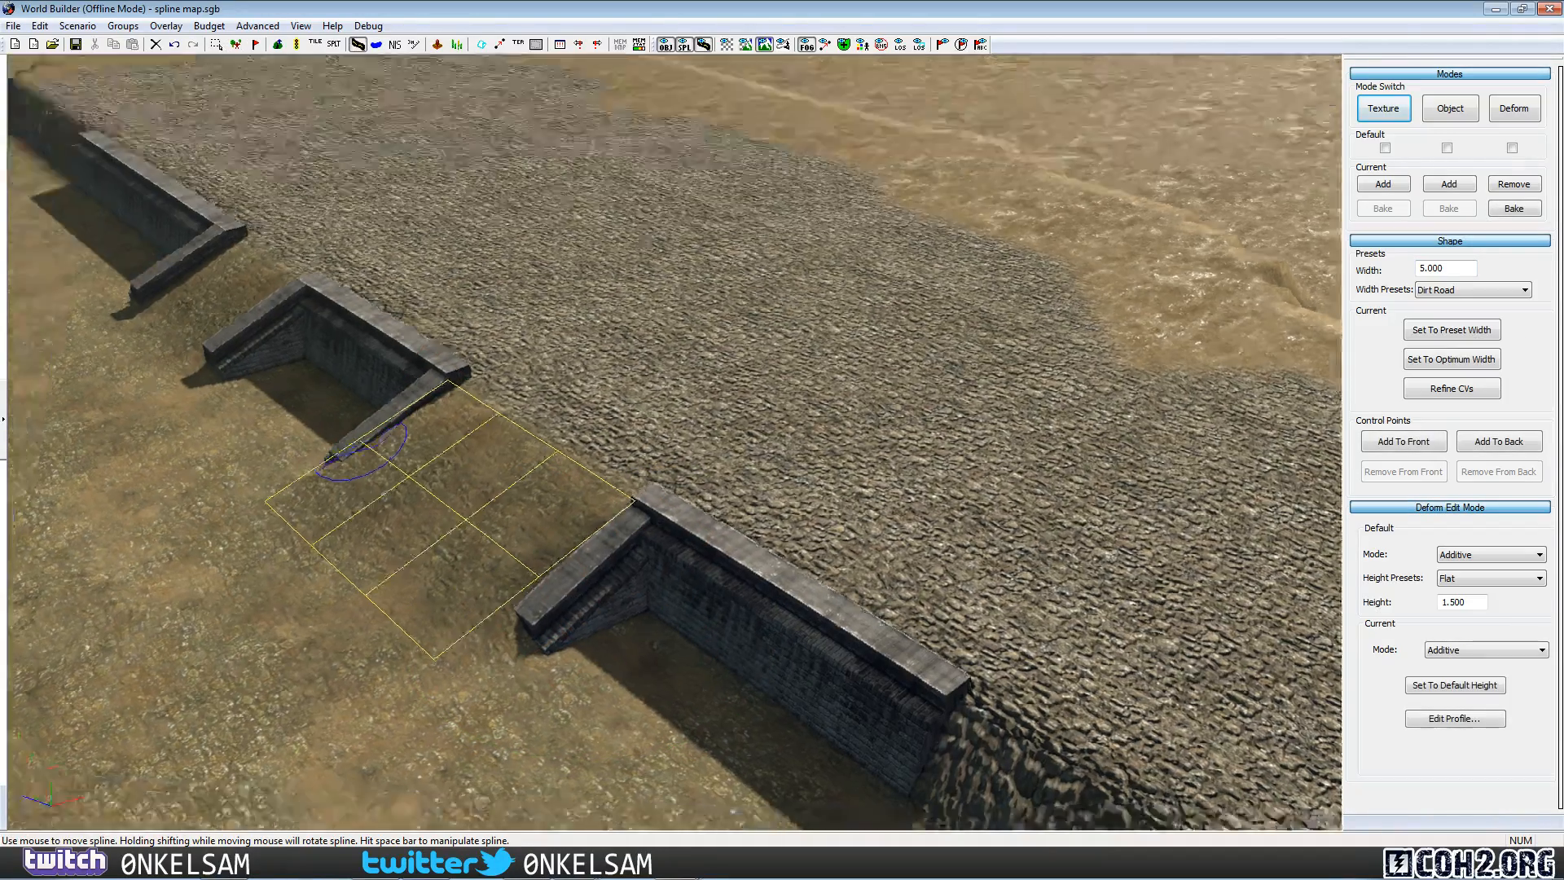
{"action": "mouse_move", "coordinate": [404, 749]}
{"action": "middle_mouse_down"}
{"action": "mouse_move", "coordinate": [407, 590]}
{"action": "mouse_move", "coordinate": [404, 757]}
{"action": "middle_mouse_up"}
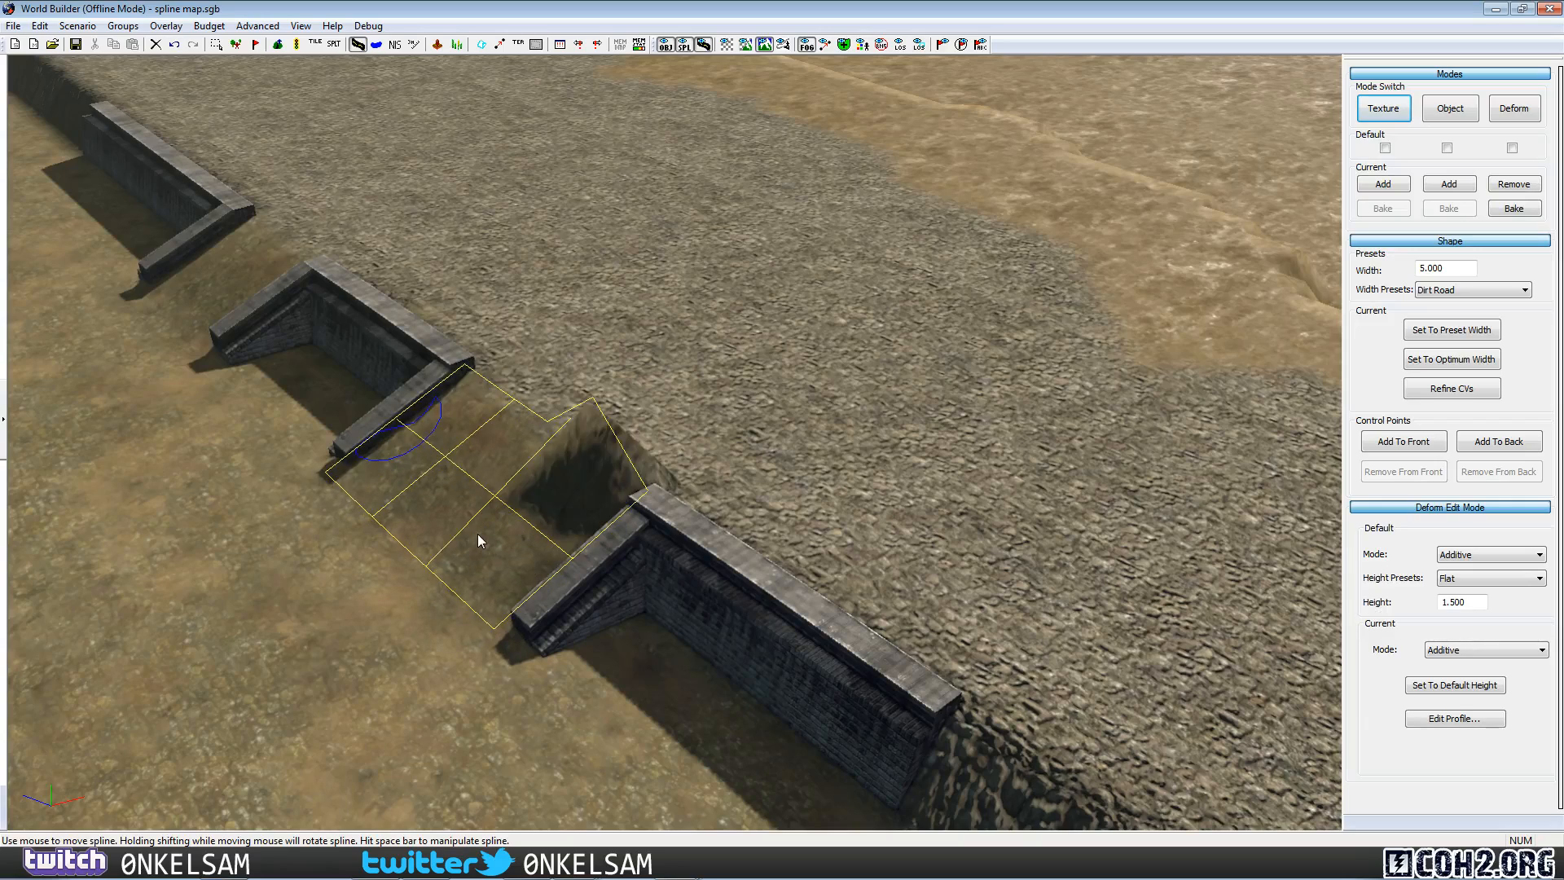
{"action": "left_click_drag", "start_coordinate": [478, 534], "coordinate": [479, 541]}
{"action": "left_click", "coordinate": [628, 751]}
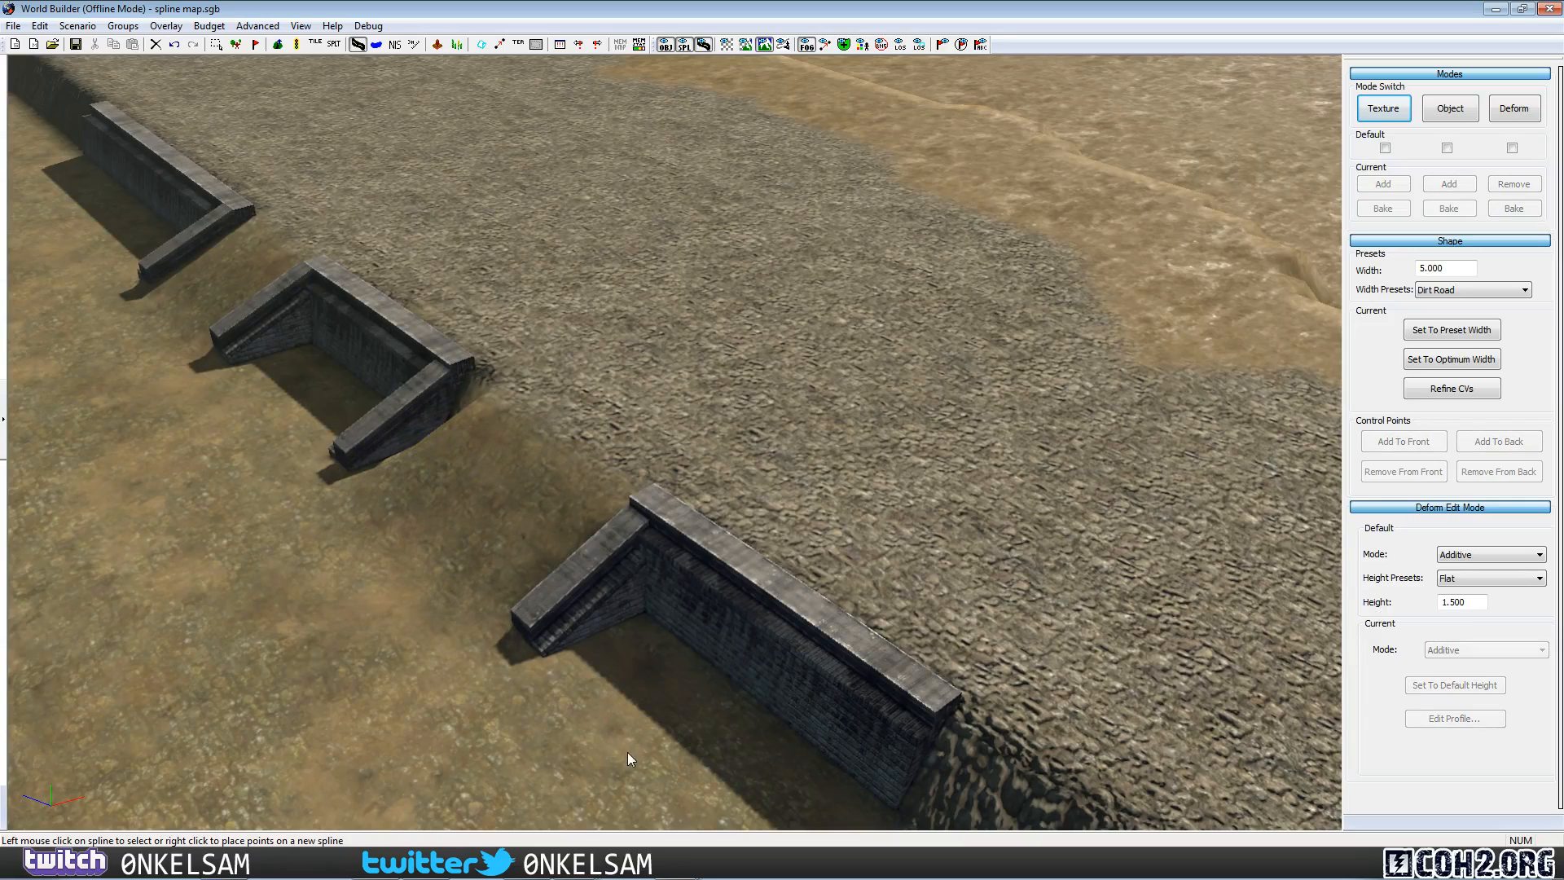
Reselect the second ramp's deform spline, fine-tune its position against the platform's edge and deselect it.
{"action": "mouse_move", "coordinate": [627, 751]}
{"action": "left_mouse_down", "text": "alt"}
{"action": "mouse_move", "coordinate": [619, 651]}
{"action": "mouse_move", "coordinate": [634, 749]}
{"action": "left_mouse_up", "text": "alt"}
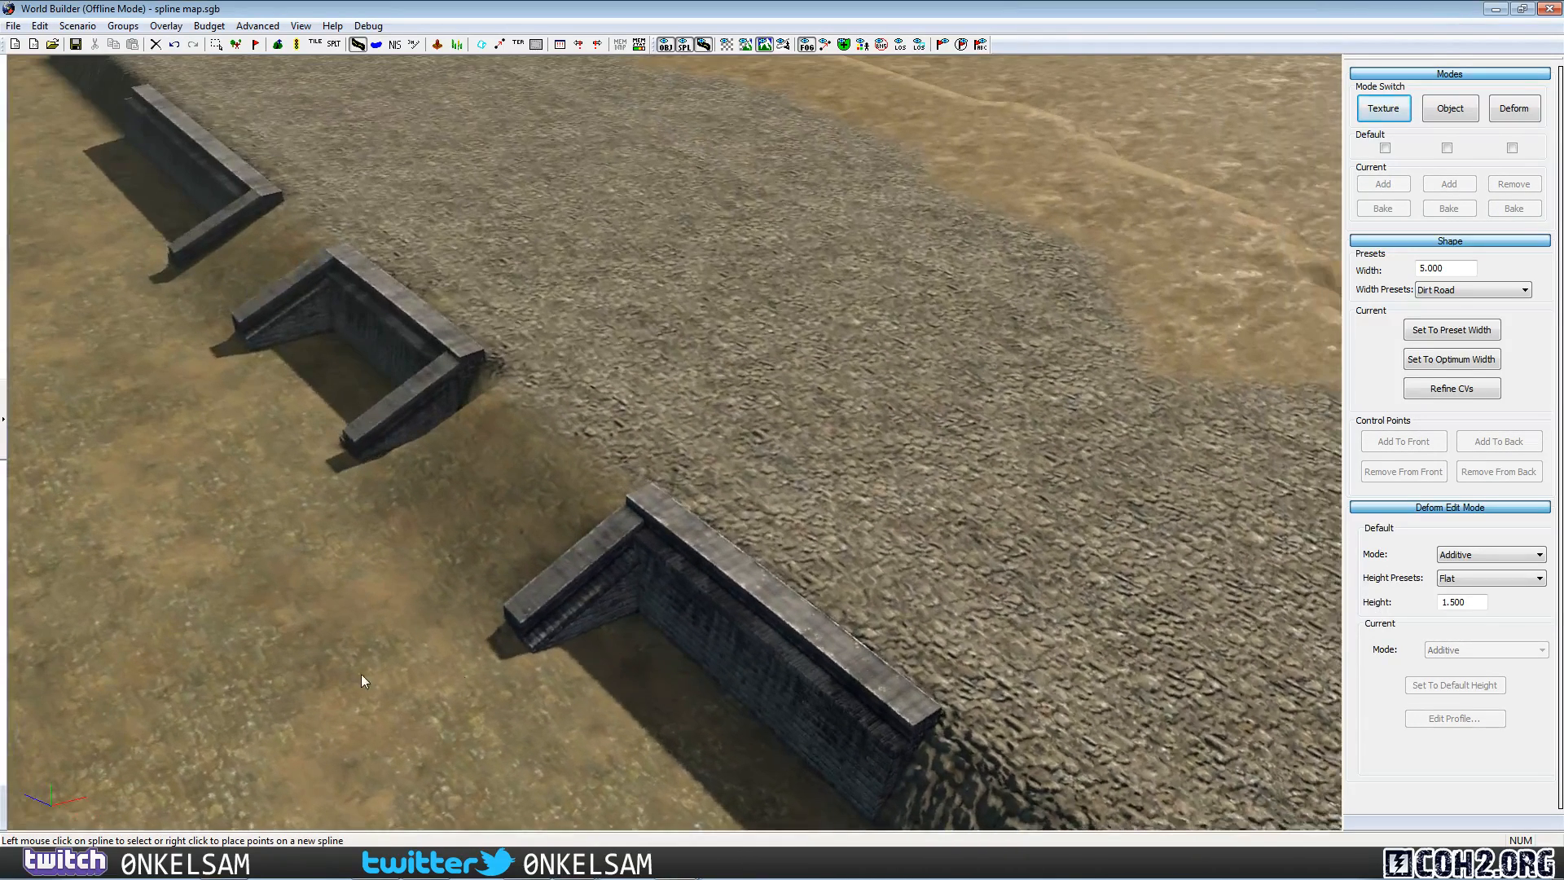
{"action": "key", "text": "Up"}
{"action": "key", "text": "Left"}
{"action": "left_click", "coordinate": [911, 731]}
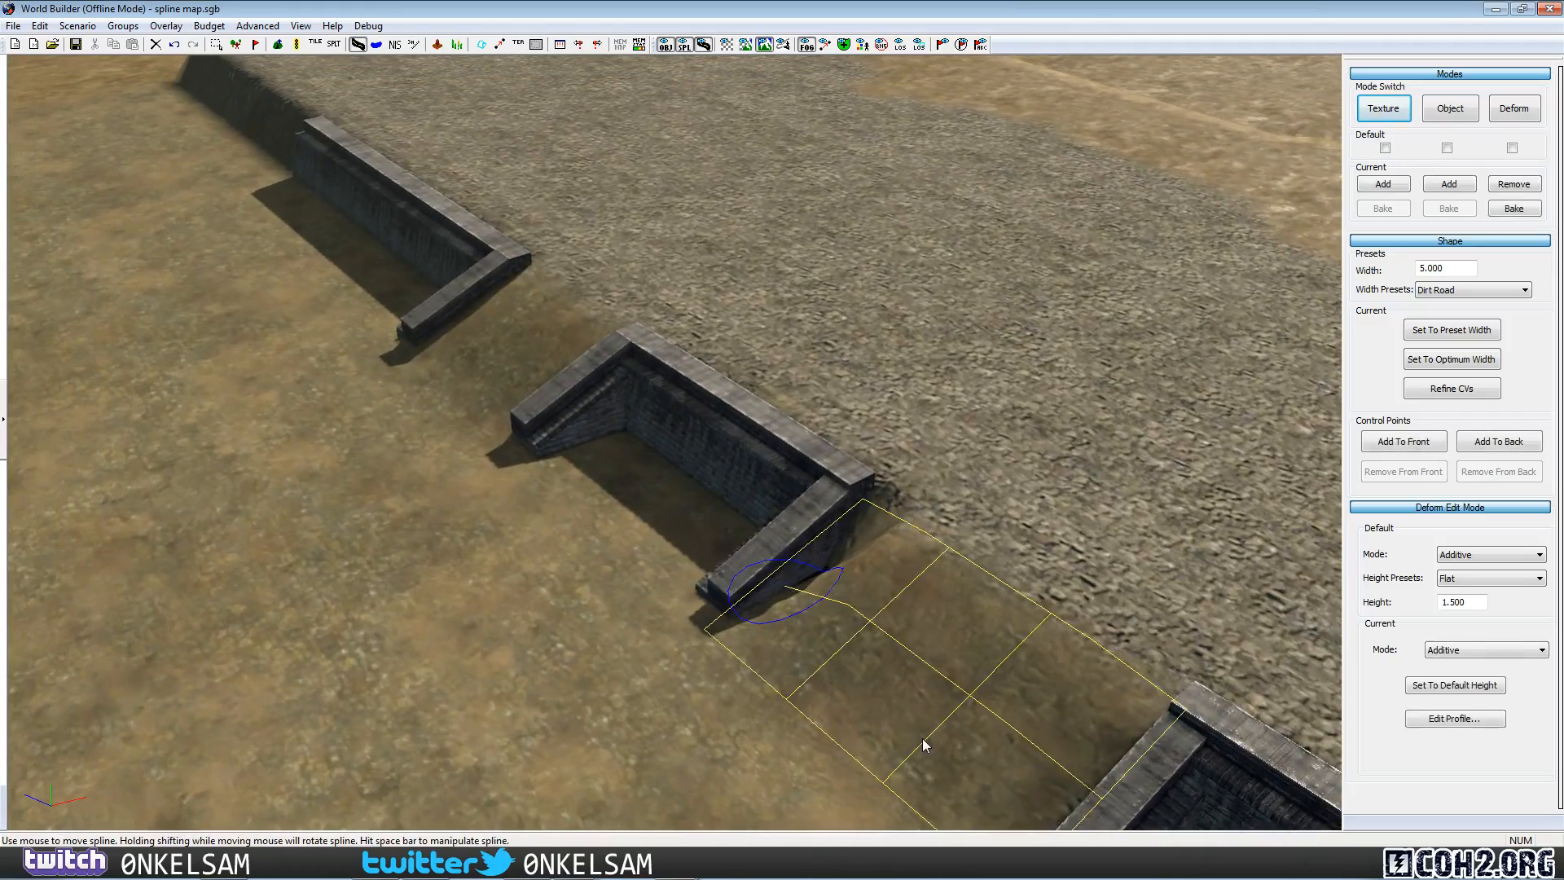
{"action": "left_click_drag", "start_coordinate": [922, 738], "coordinate": [923, 735]}
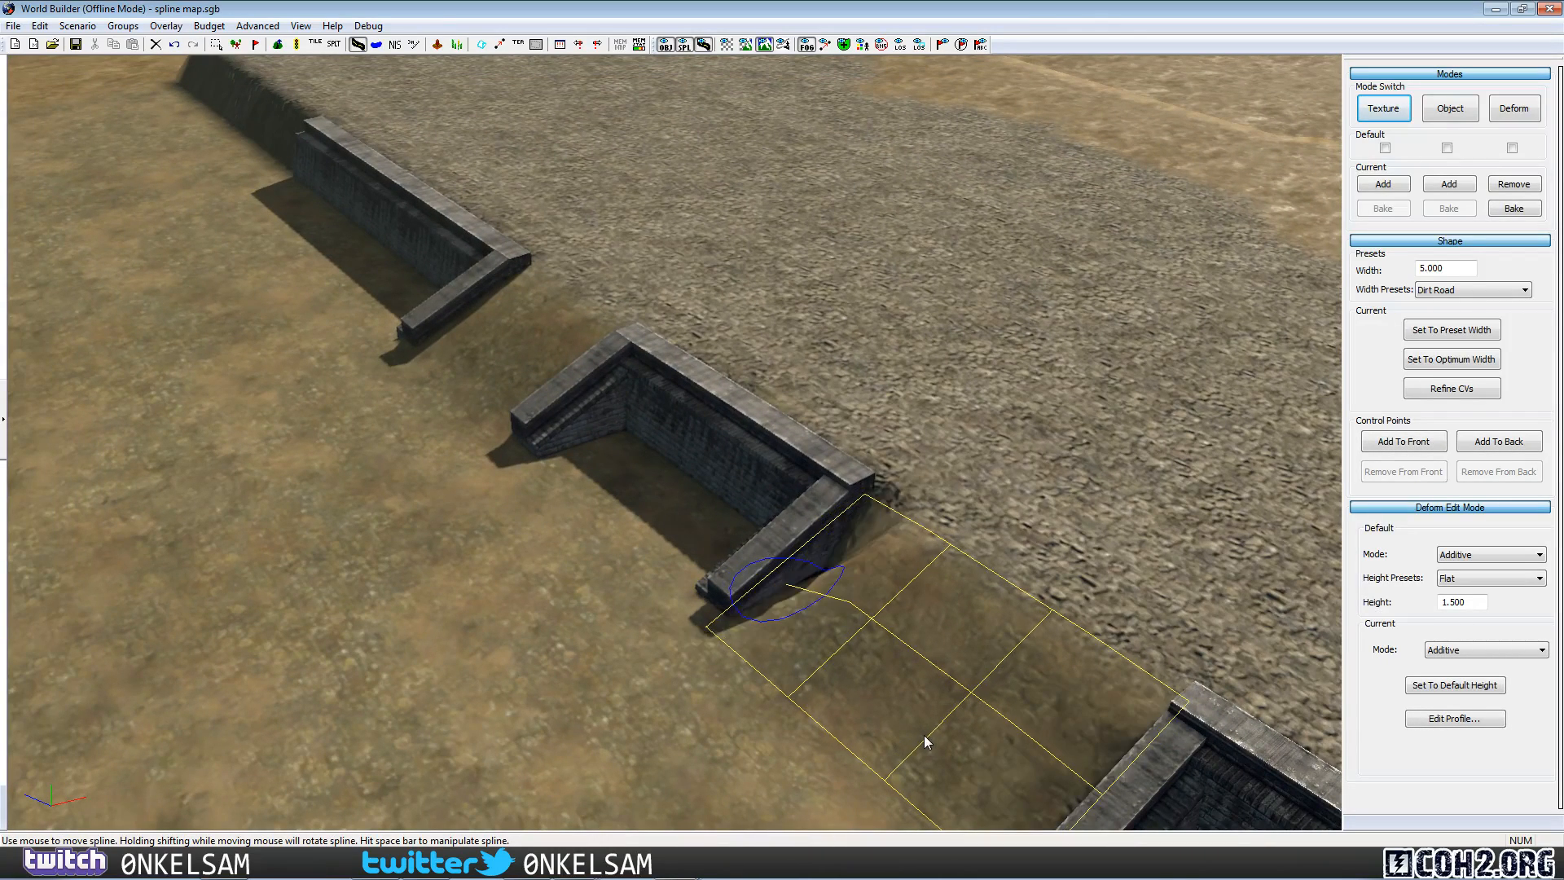
{"action": "left_click", "coordinate": [598, 770]}
Inspect the finished ramps, select the second ramp's deform spline and review its available deform modes.
{"action": "scroll", "coordinate": [512, 629], "scroll_direction": "down", "scroll_amount": 3}
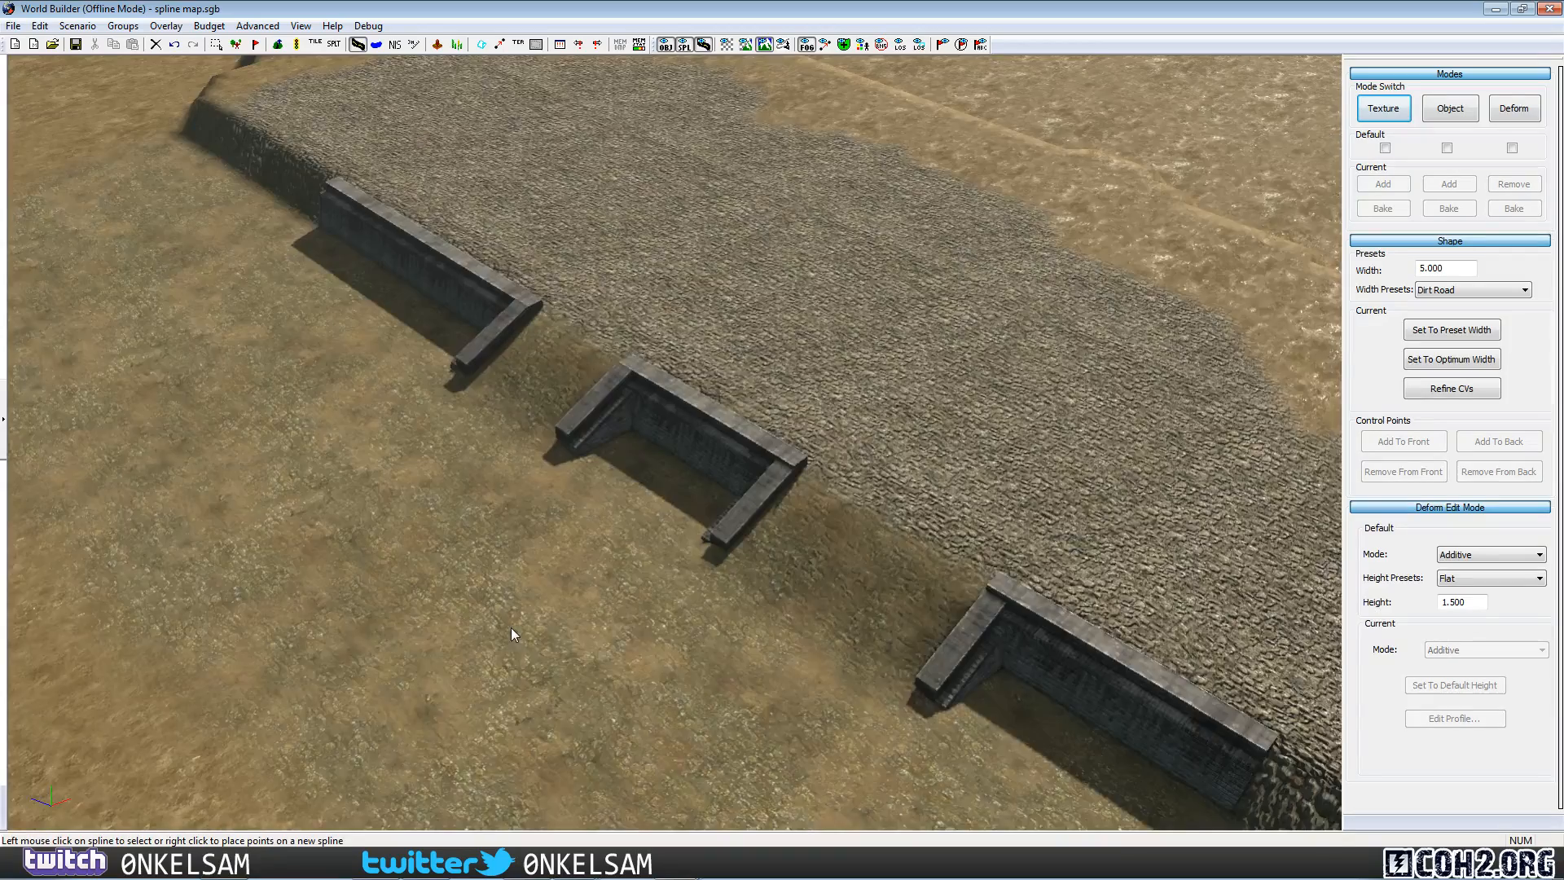
{"action": "scroll", "coordinate": [516, 622], "scroll_direction": "up", "scroll_amount": 3}
{"action": "key", "text": "Right"}
{"action": "key", "text": "Down"}
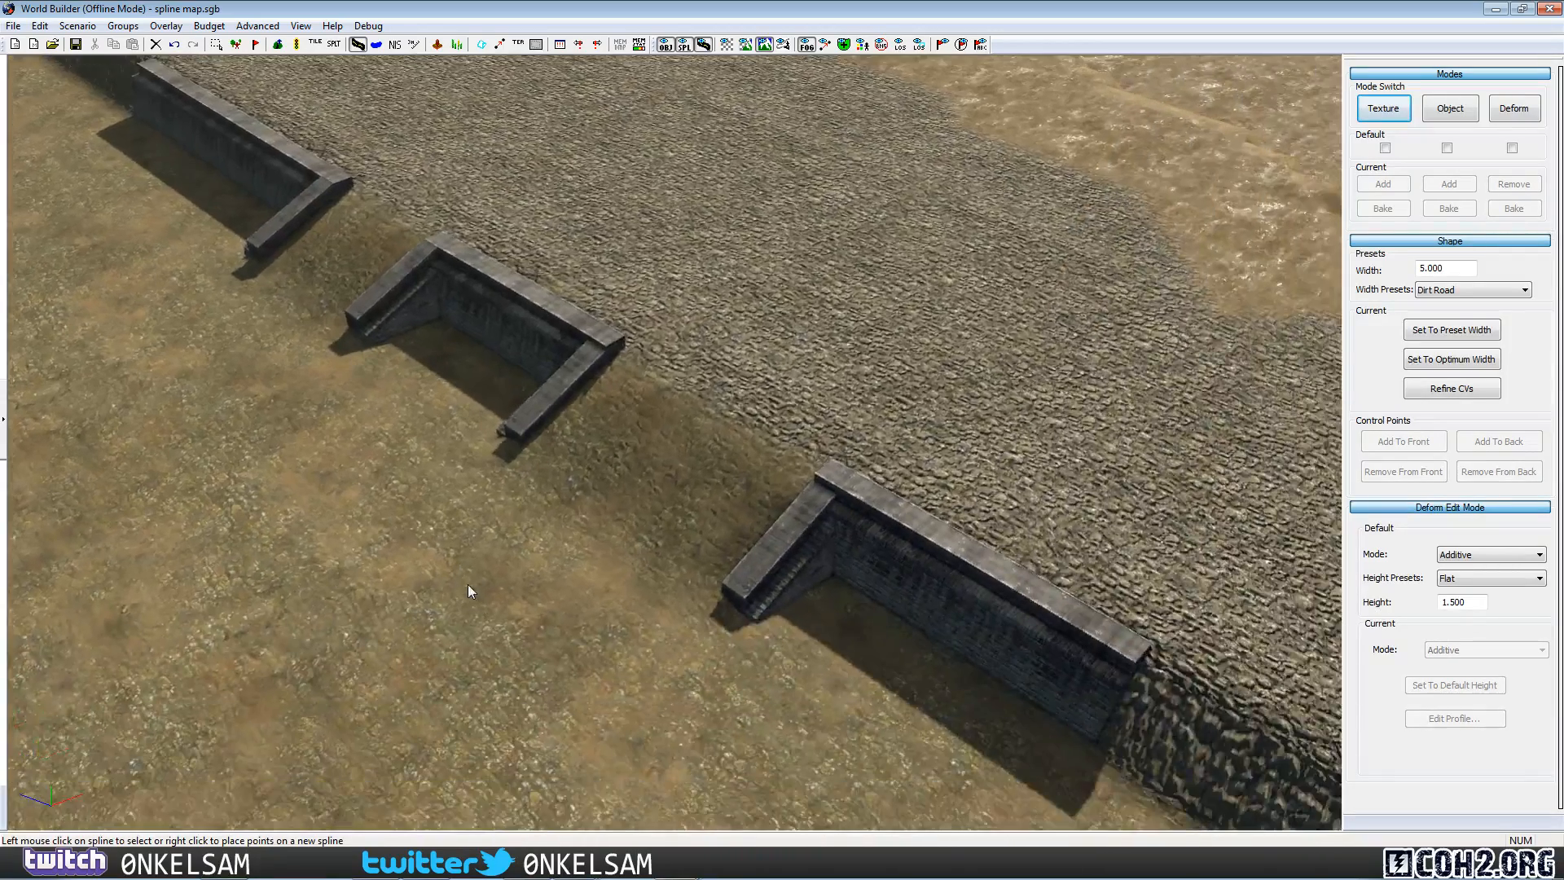
{"action": "key", "text": "Right"}
{"action": "key", "text": "Down"}
{"action": "key", "text": "Up"}
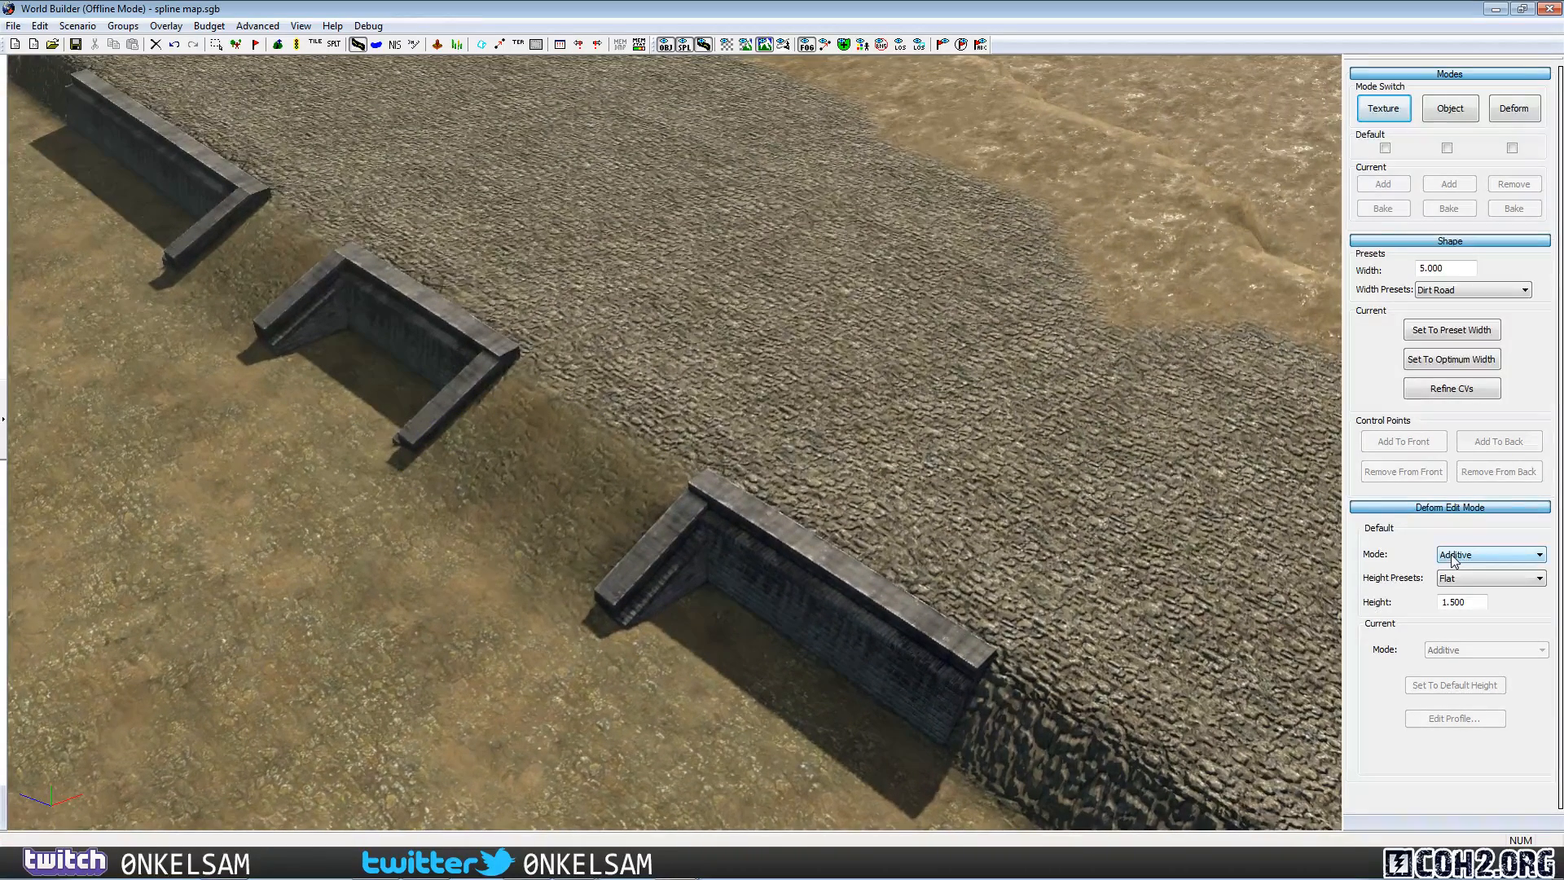
{"action": "left_click", "coordinate": [569, 492]}
{"action": "key", "text": "Up"}
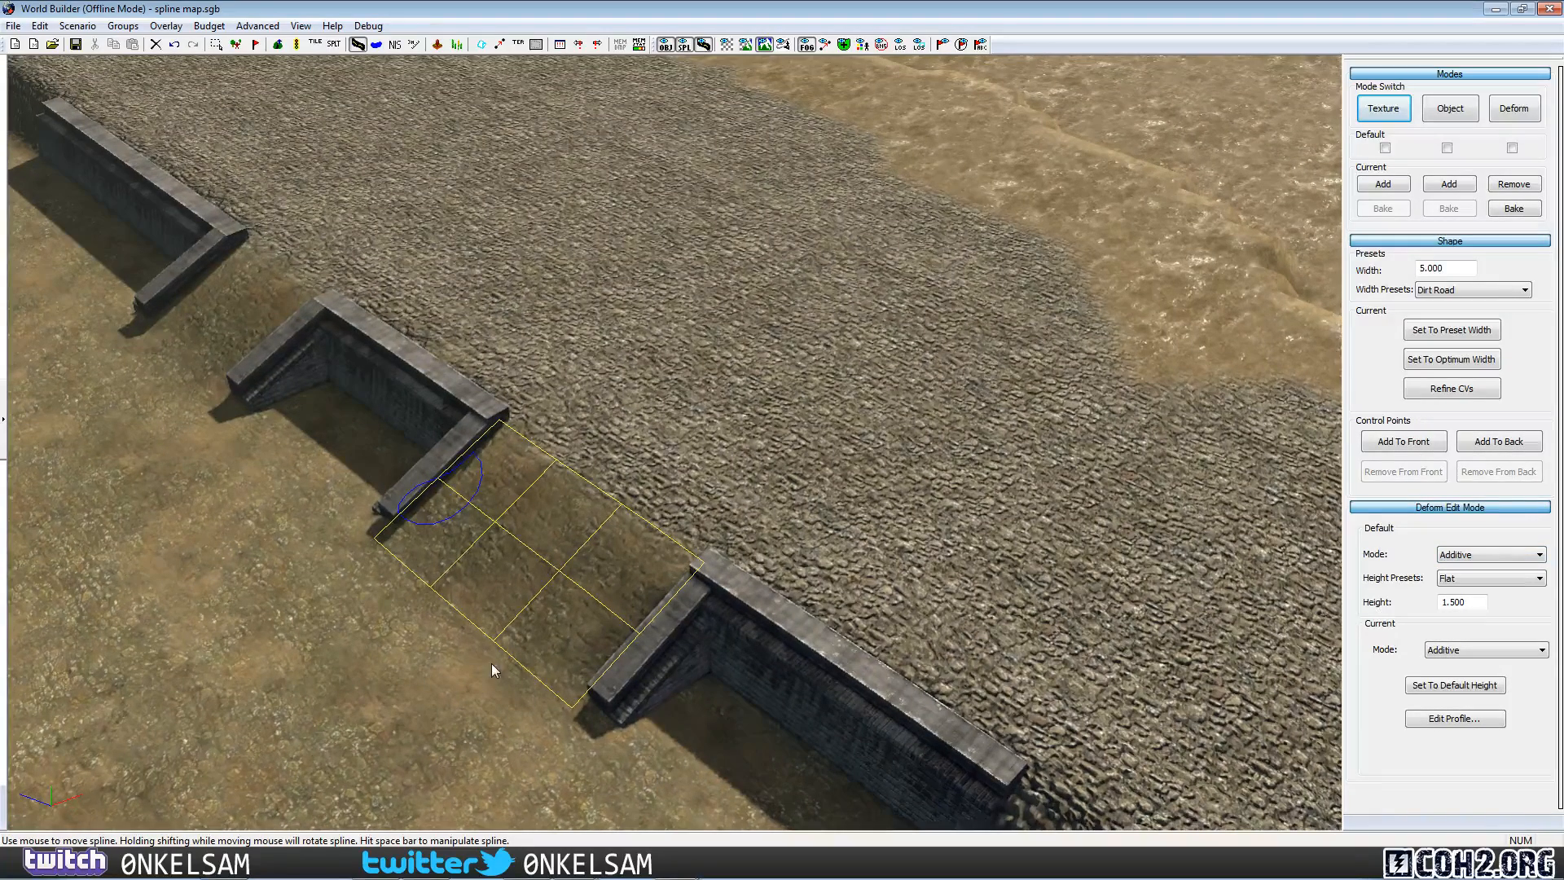
{"action": "left_click", "coordinate": [1458, 649]}
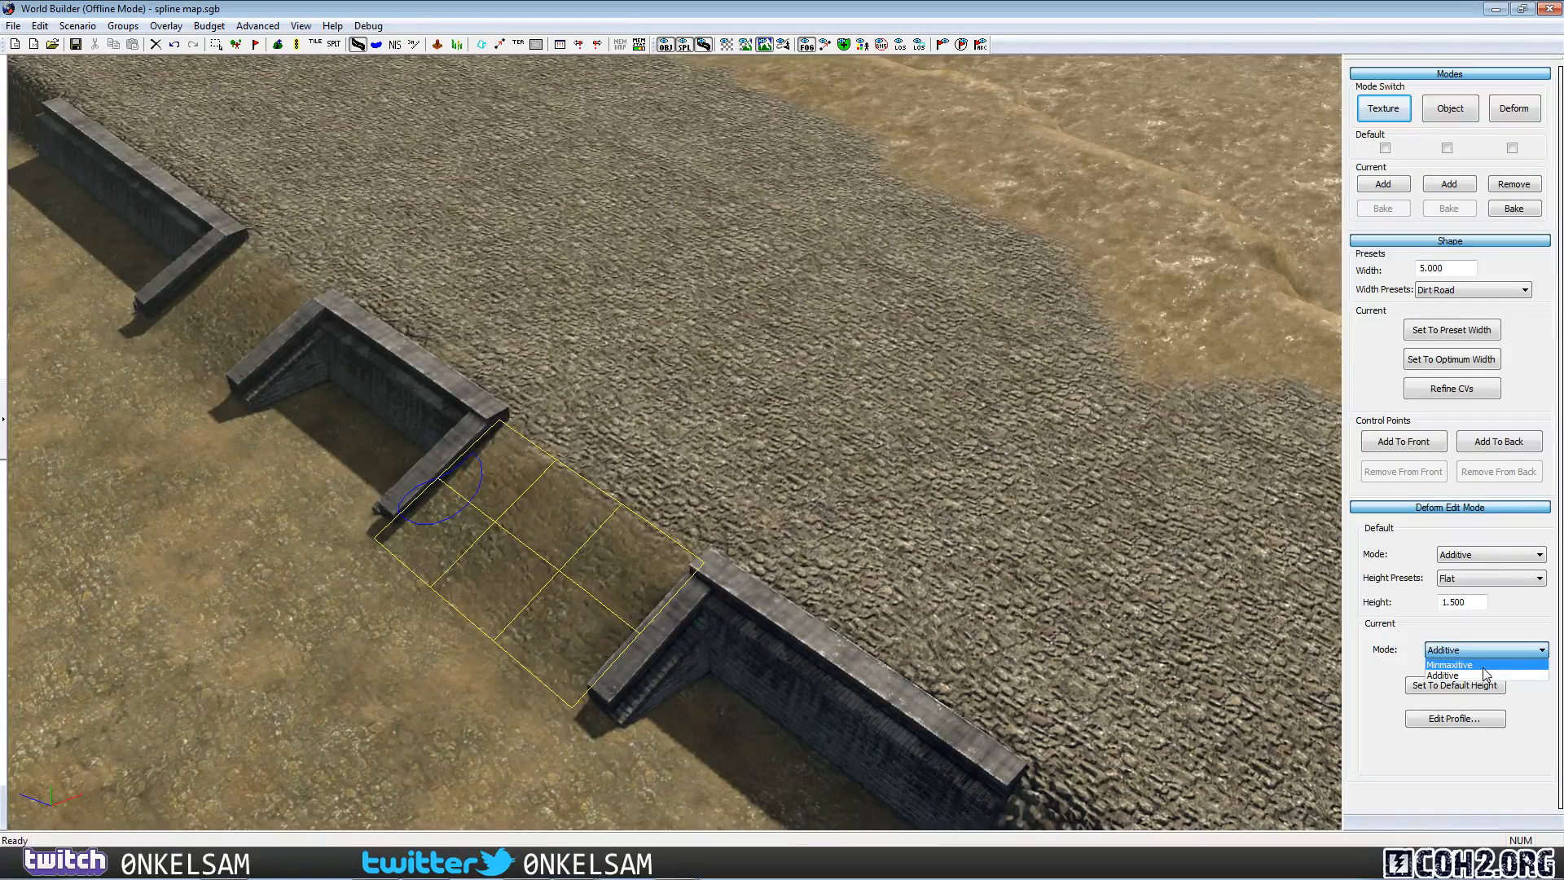
{"action": "left_click", "coordinate": [833, 462]}
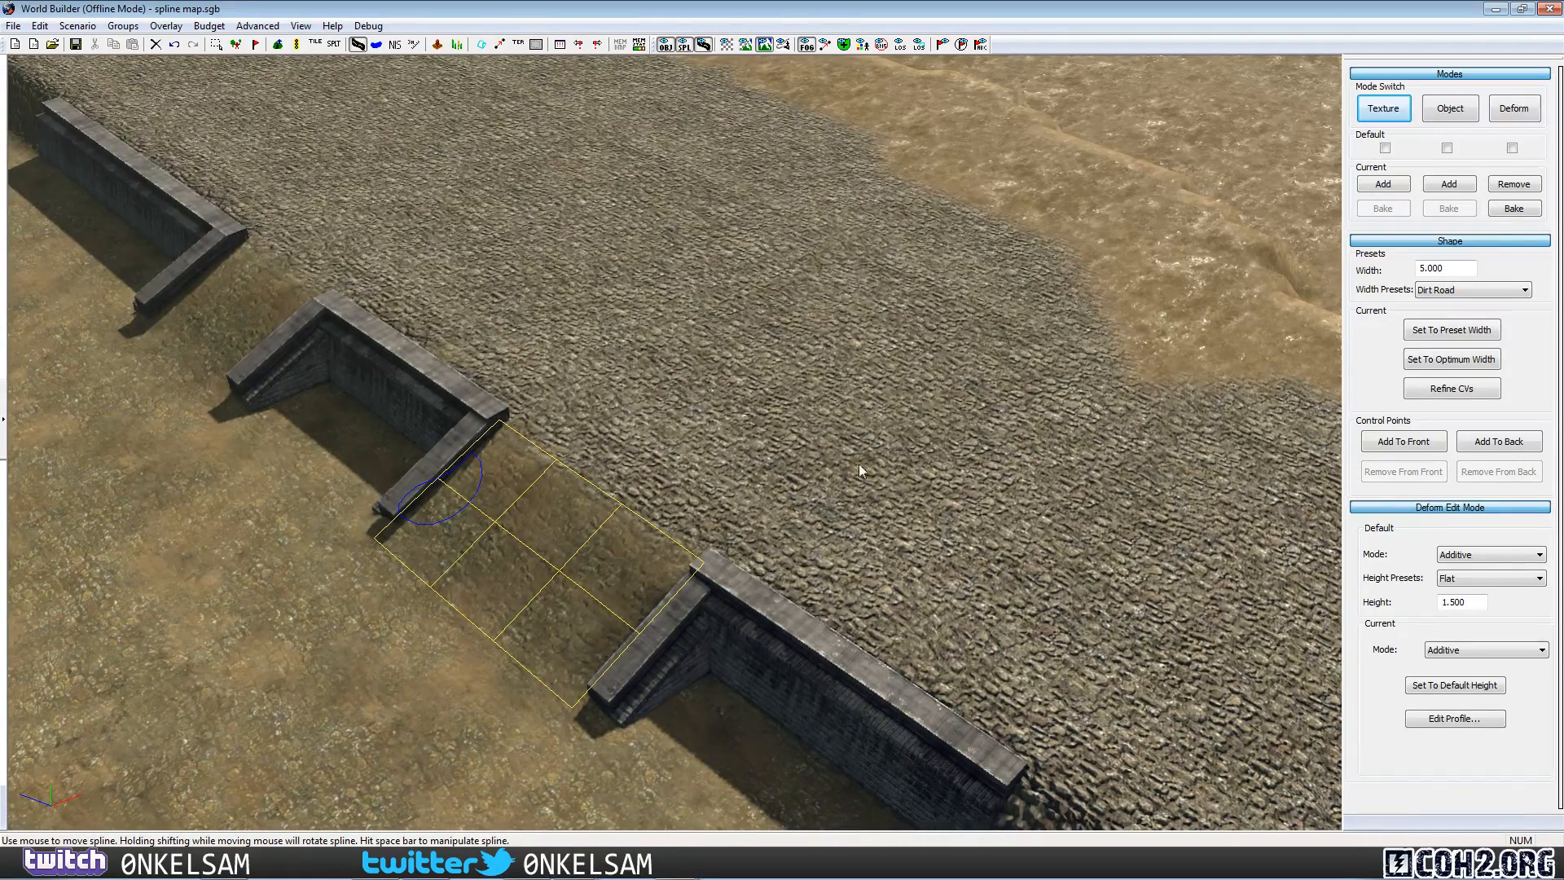
Move the second ramp's deform spline onto the platform's edge and rotate it to run across the edge.
{"action": "scroll", "coordinate": [825, 416], "scroll_direction": "down", "scroll_amount": 3}
{"action": "scroll", "coordinate": [825, 417], "scroll_direction": "up", "scroll_amount": 2}
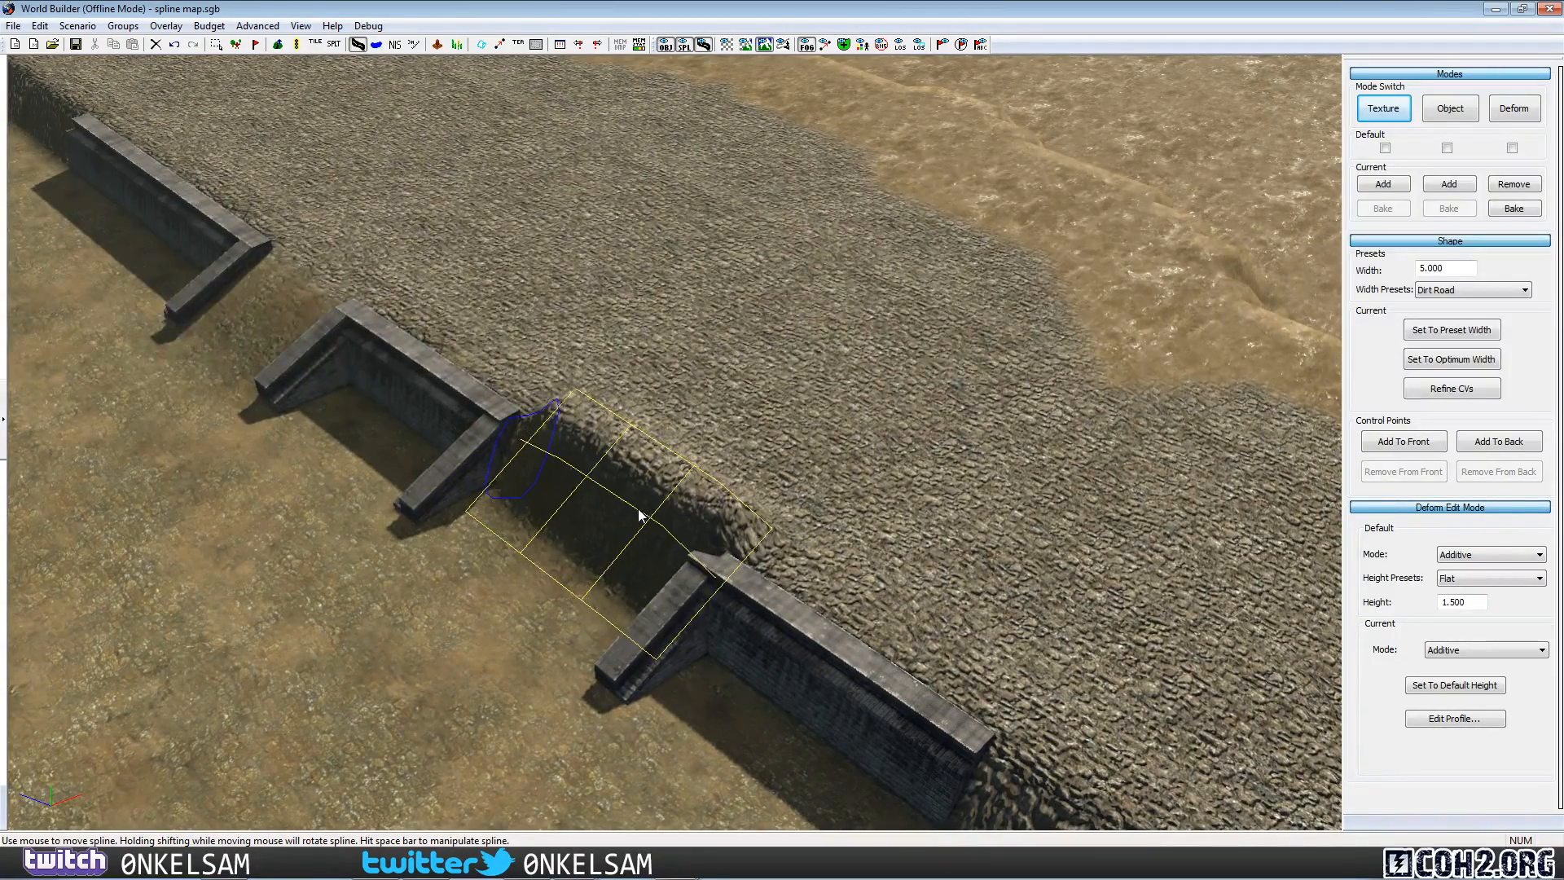
{"action": "scroll", "coordinate": [706, 459], "scroll_direction": "down", "scroll_amount": 3}
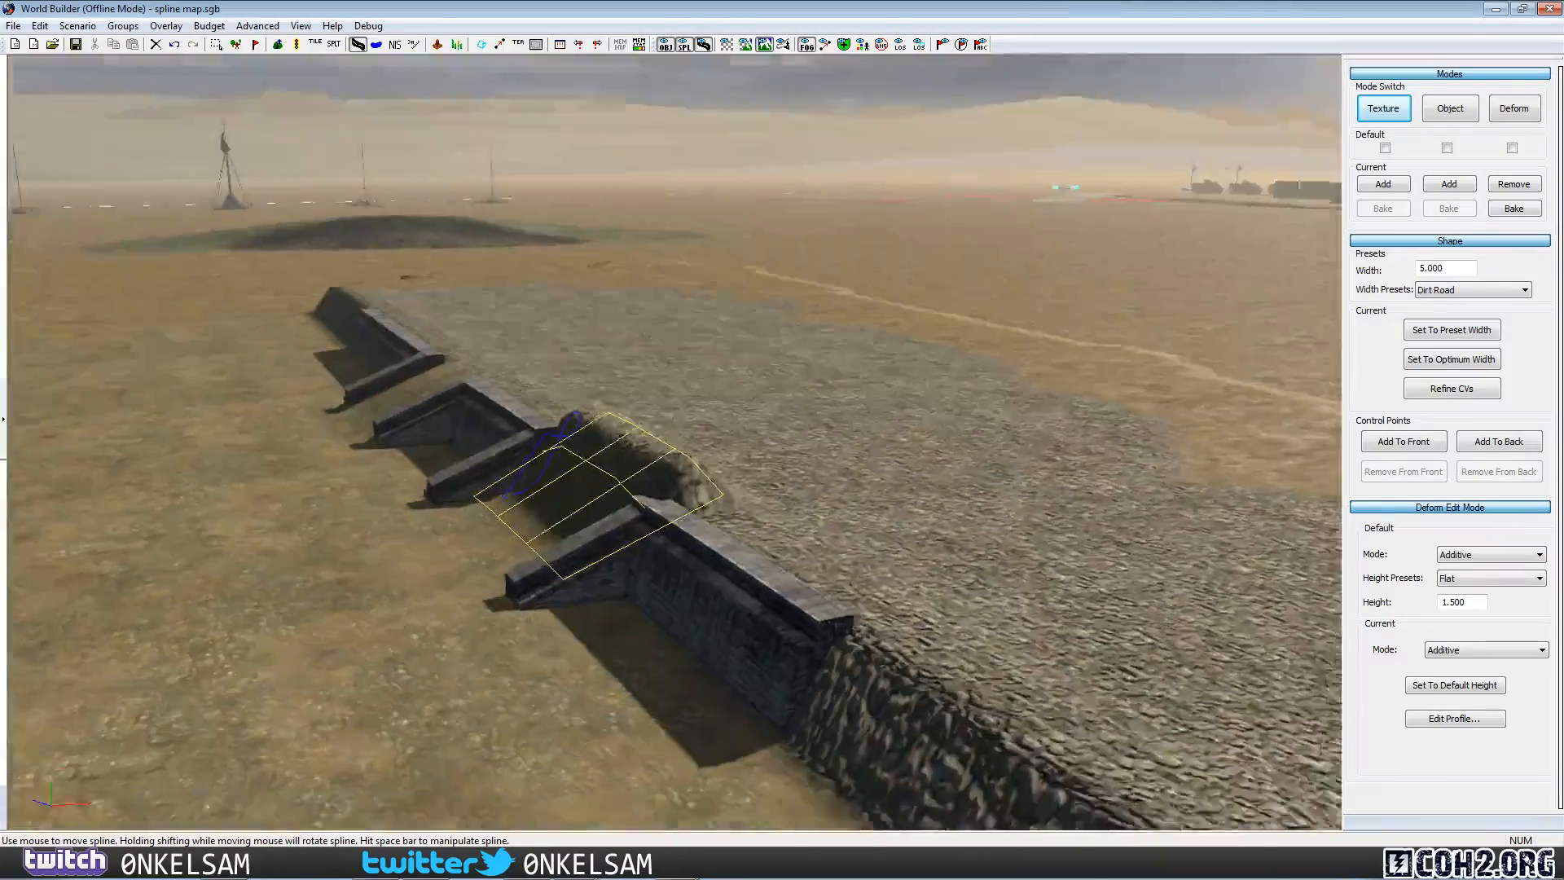
{"action": "scroll", "coordinate": [652, 505], "scroll_direction": "up", "scroll_amount": 3}
{"action": "left_click", "coordinate": [624, 549]}
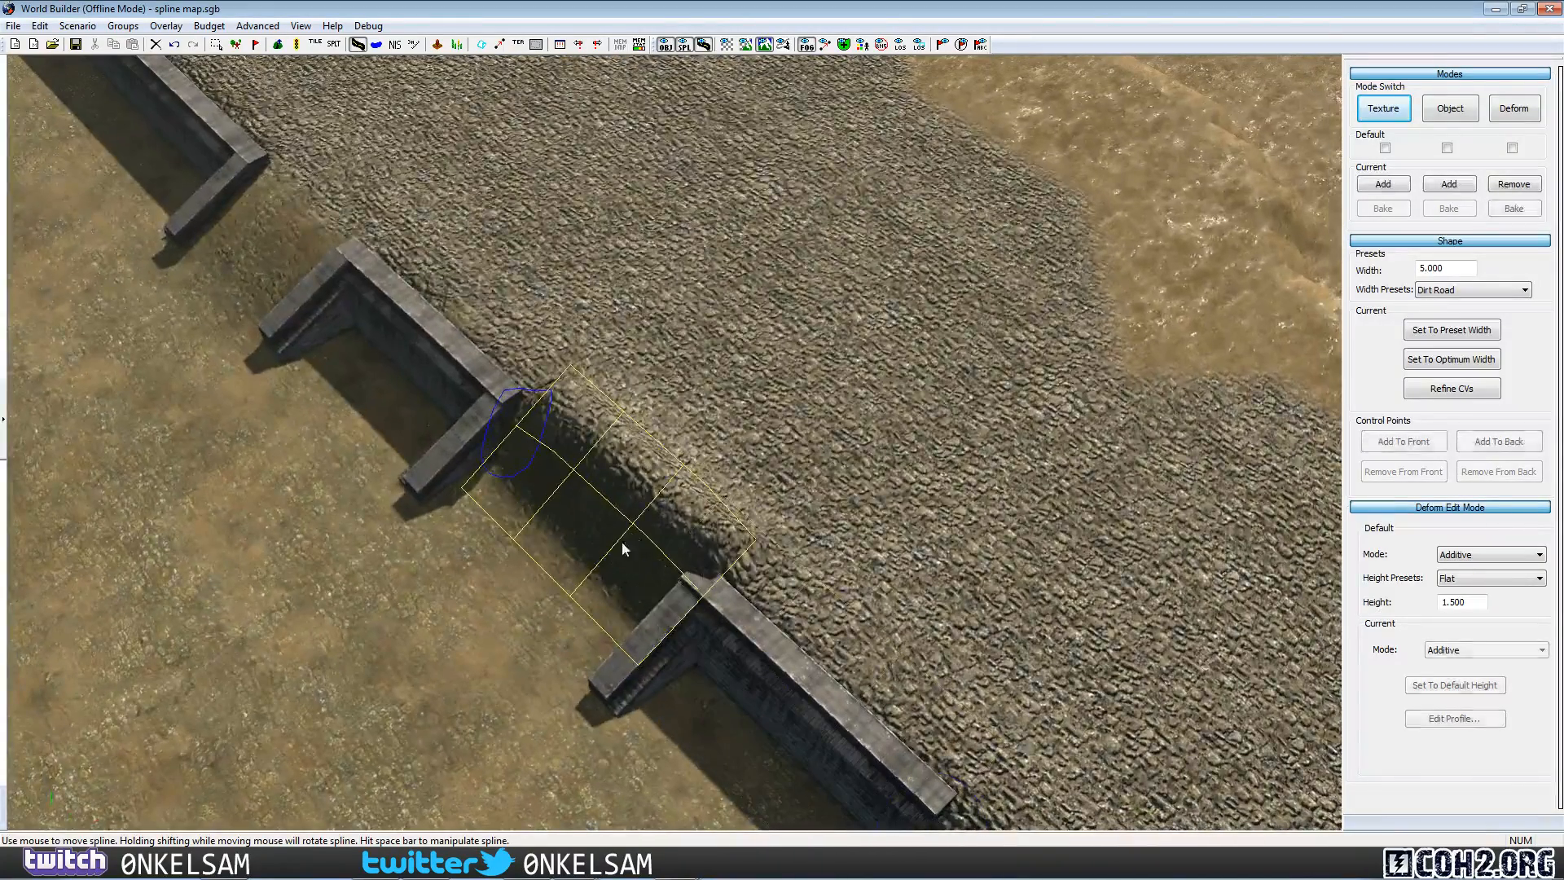
{"action": "left_click_drag", "start_coordinate": [622, 540], "coordinate": [375, 556], "text": "shift"}
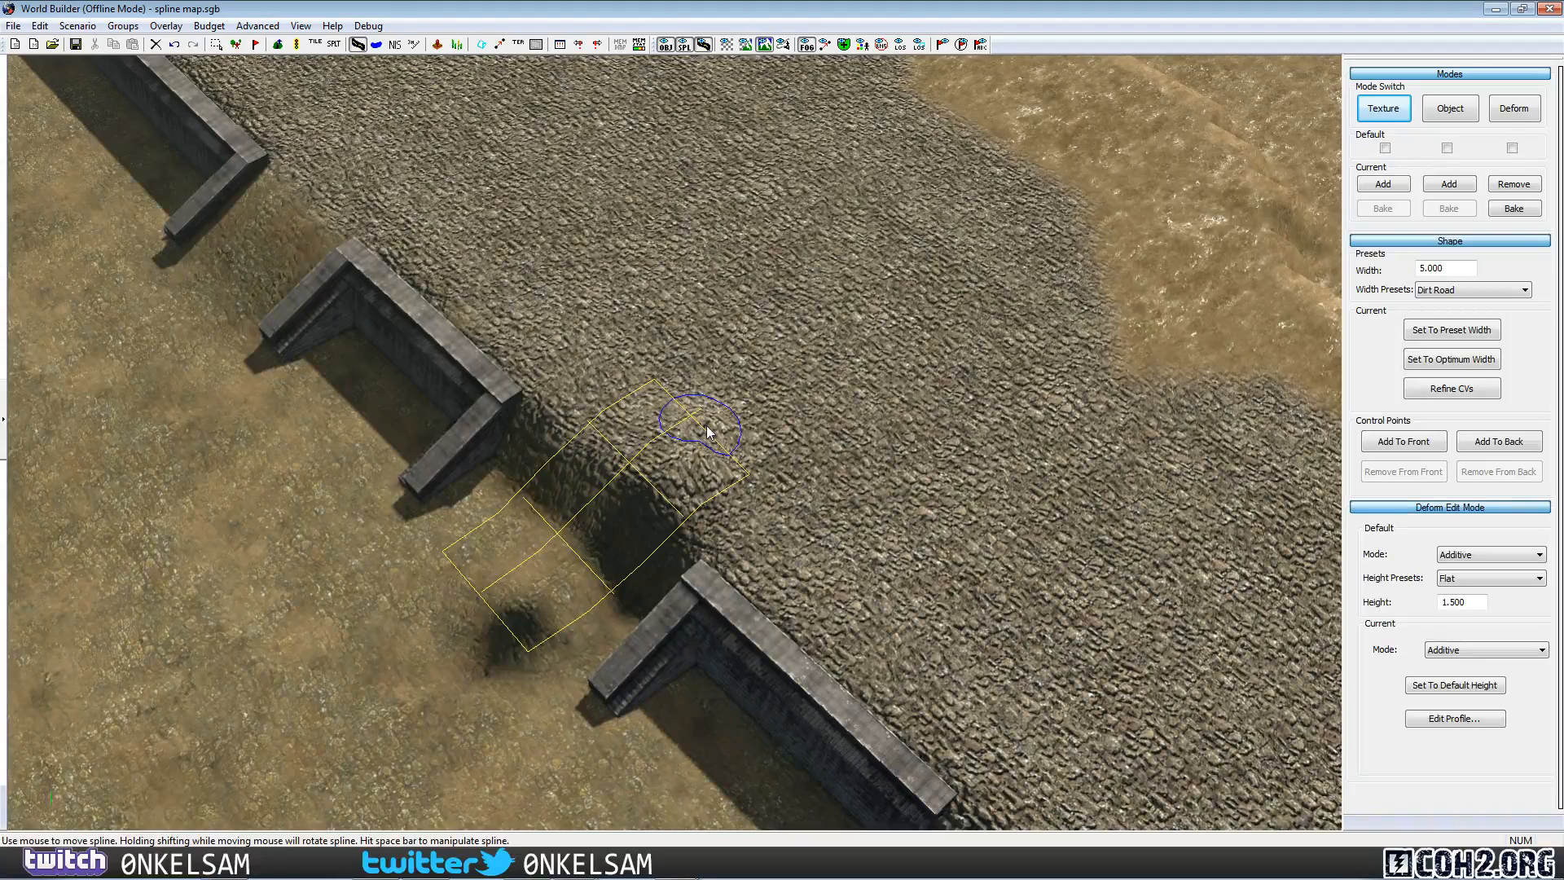
Lengthen the rotated spline by moving one end farther onto the platform and the other out over the lower ground.
{"action": "key", "text": "space"}
{"action": "left_click_drag", "start_coordinate": [707, 425], "coordinate": [842, 378]}
{"action": "left_click_drag", "start_coordinate": [464, 606], "coordinate": [361, 664]}
{"action": "key", "text": "space"}
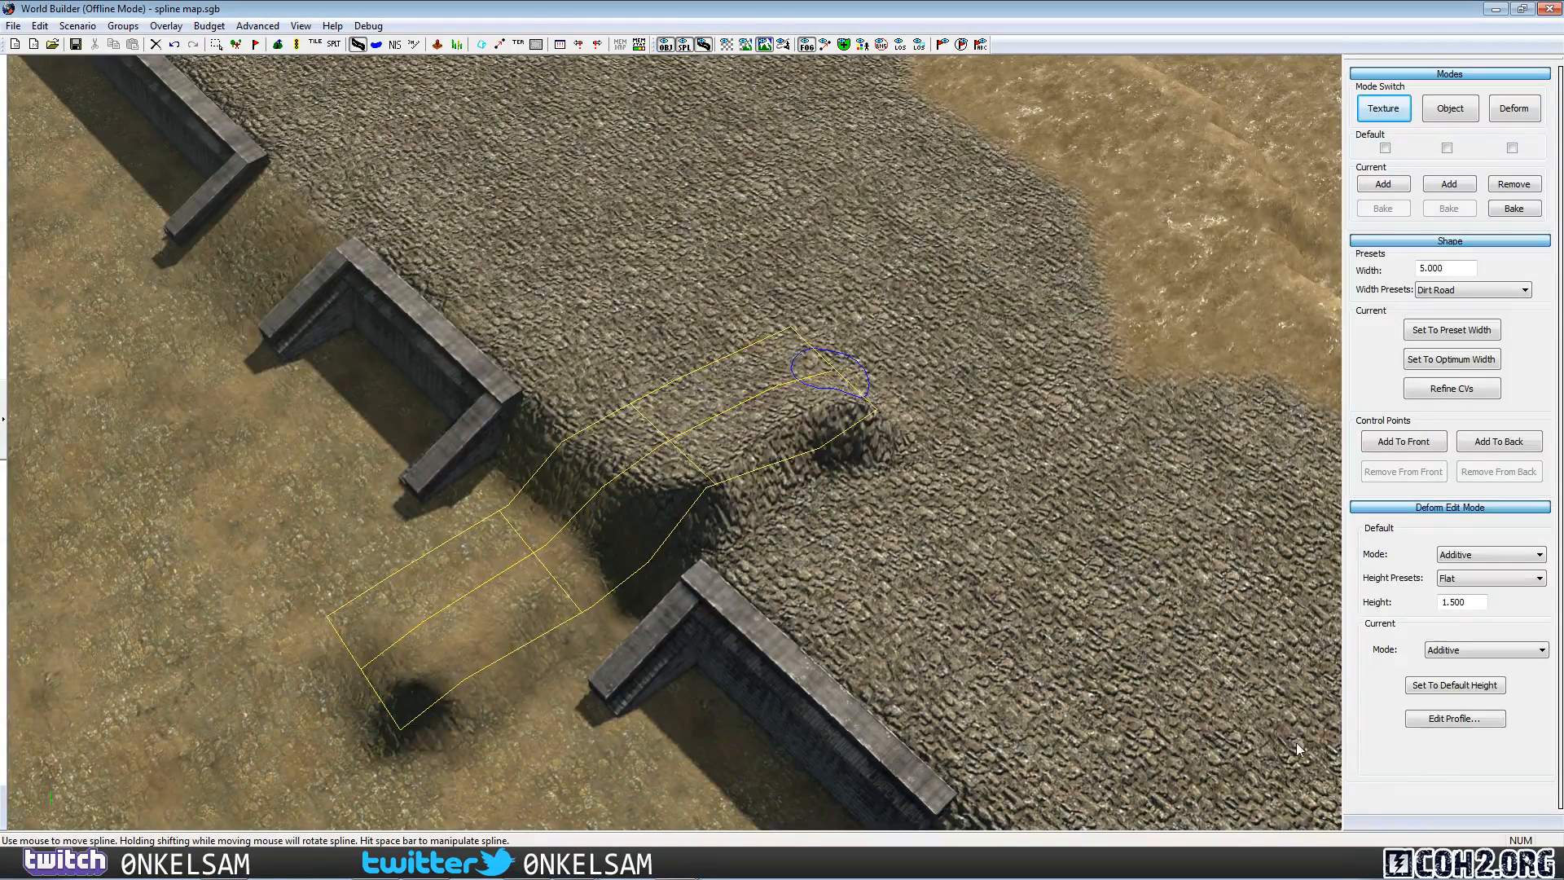
Flatten the spline's height profile by setting its second point to value 1, and view the additive deformation from the side.
{"action": "left_click", "coordinate": [1455, 718]}
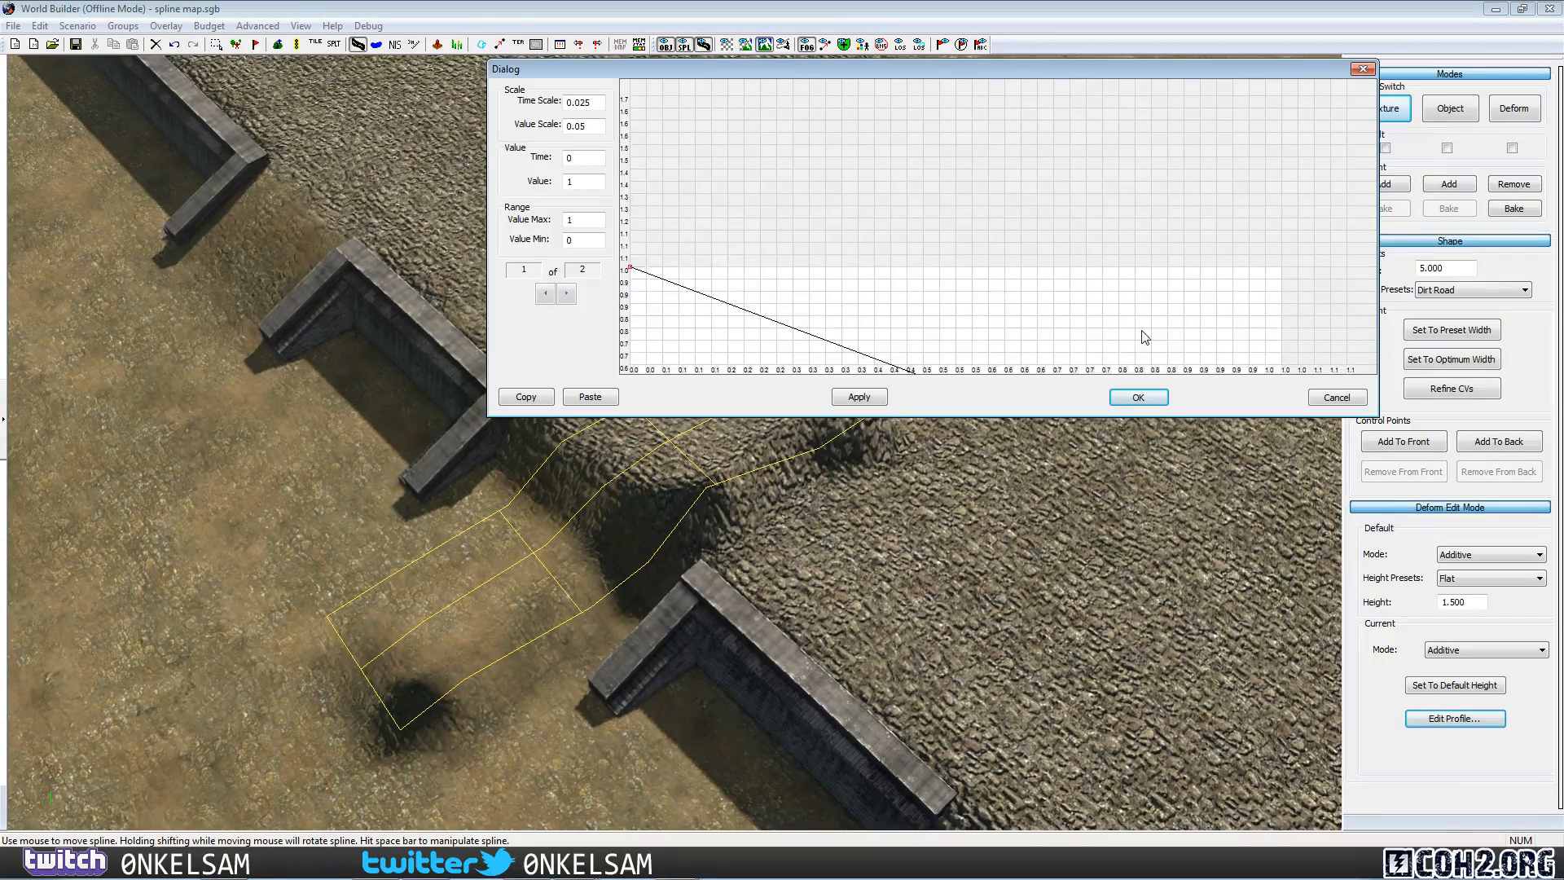
{"action": "scroll", "coordinate": [1145, 334], "scroll_direction": "down", "scroll_amount": 2}
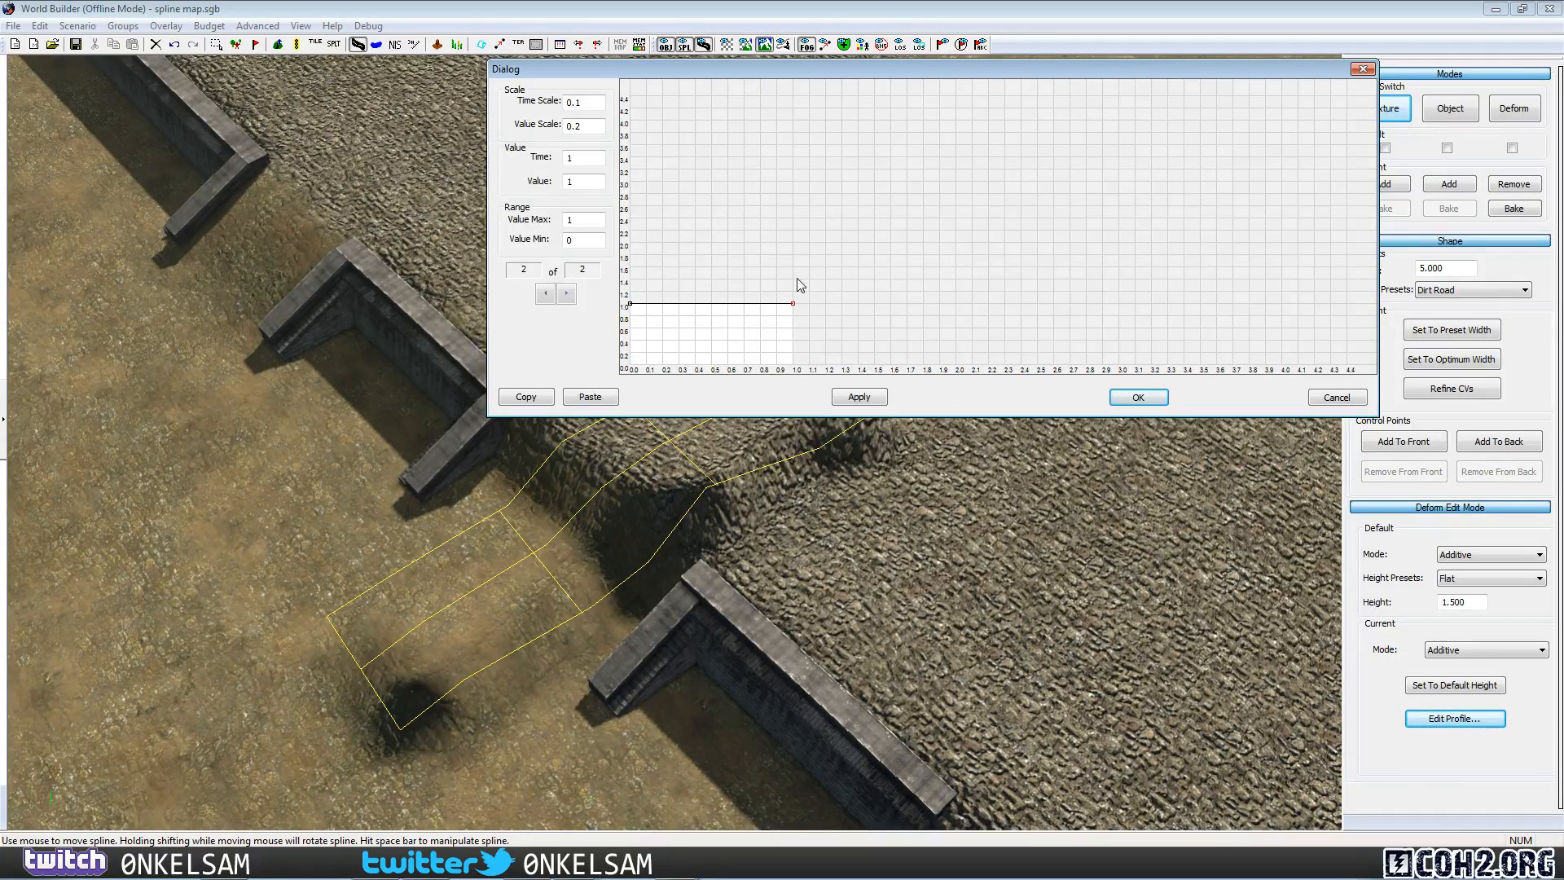
{"action": "left_click", "coordinate": [1137, 397]}
{"action": "left_click", "coordinate": [899, 464]}
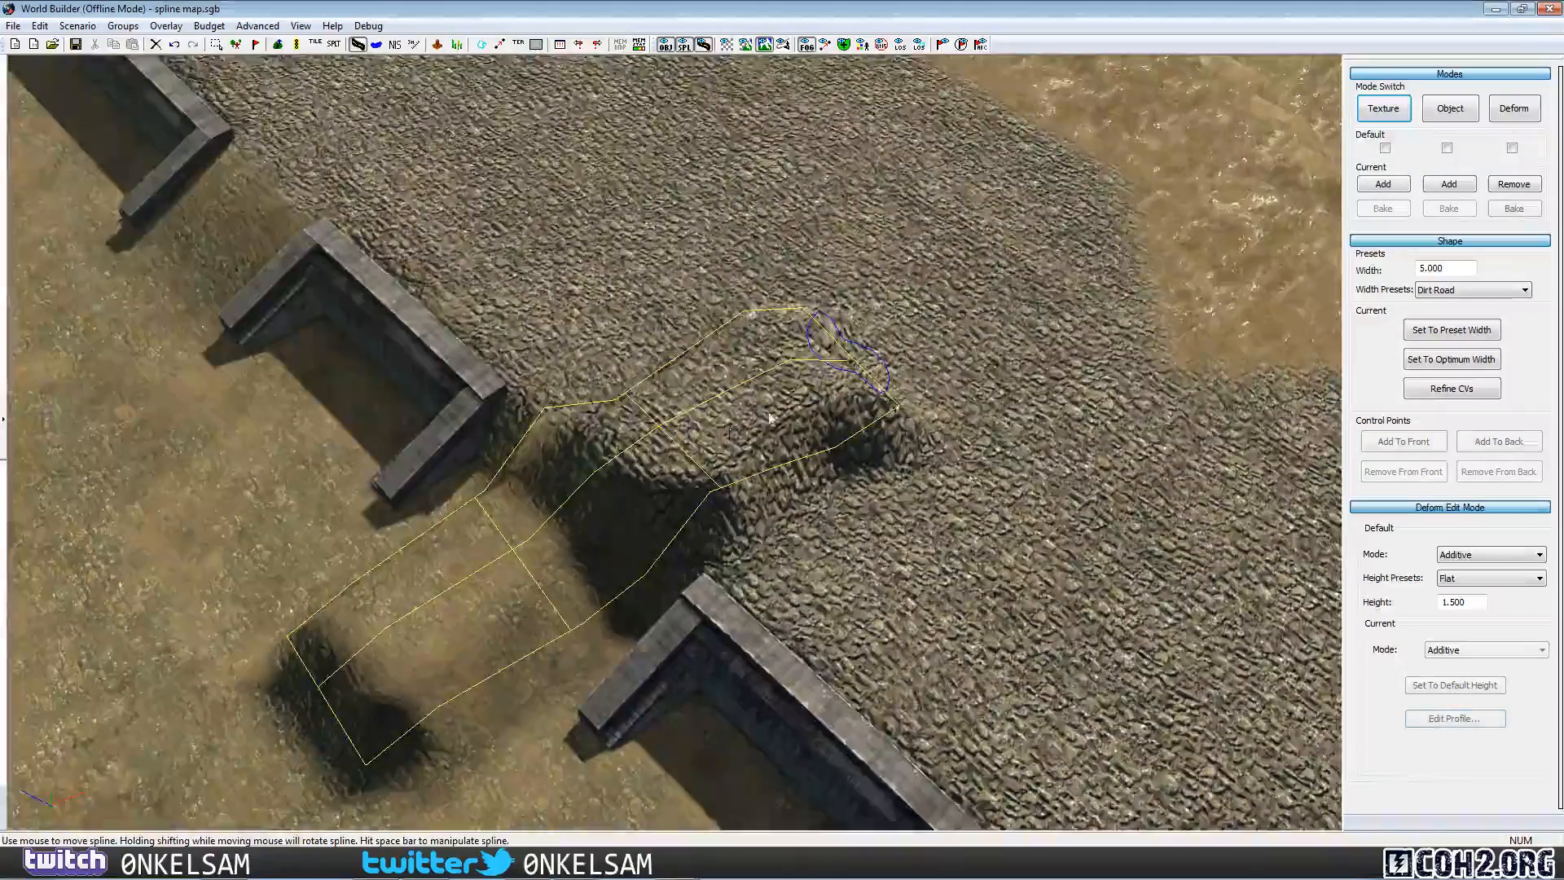
{"action": "middle_click_drag", "start_coordinate": [899, 464], "coordinate": [694, 497]}
{"action": "scroll", "coordinate": [935, 484], "scroll_direction": "up", "scroll_amount": 2}
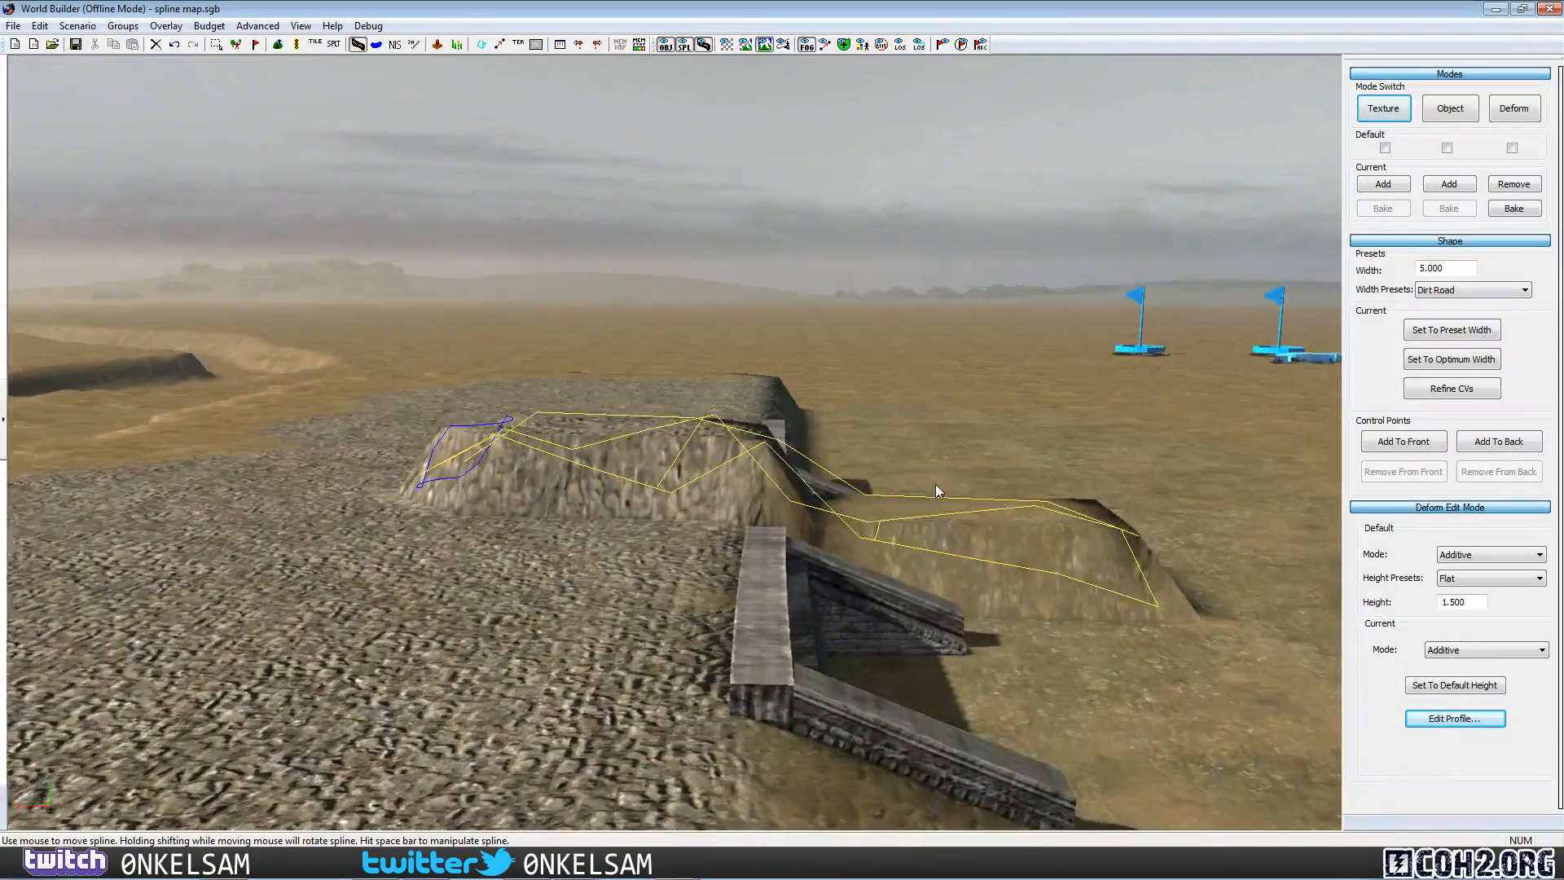
Switch the current deform mode of the spline crossing the platform's edge to Minmaxitive and deselect it.
{"action": "right_click_drag", "start_coordinate": [935, 484], "coordinate": [881, 628]}
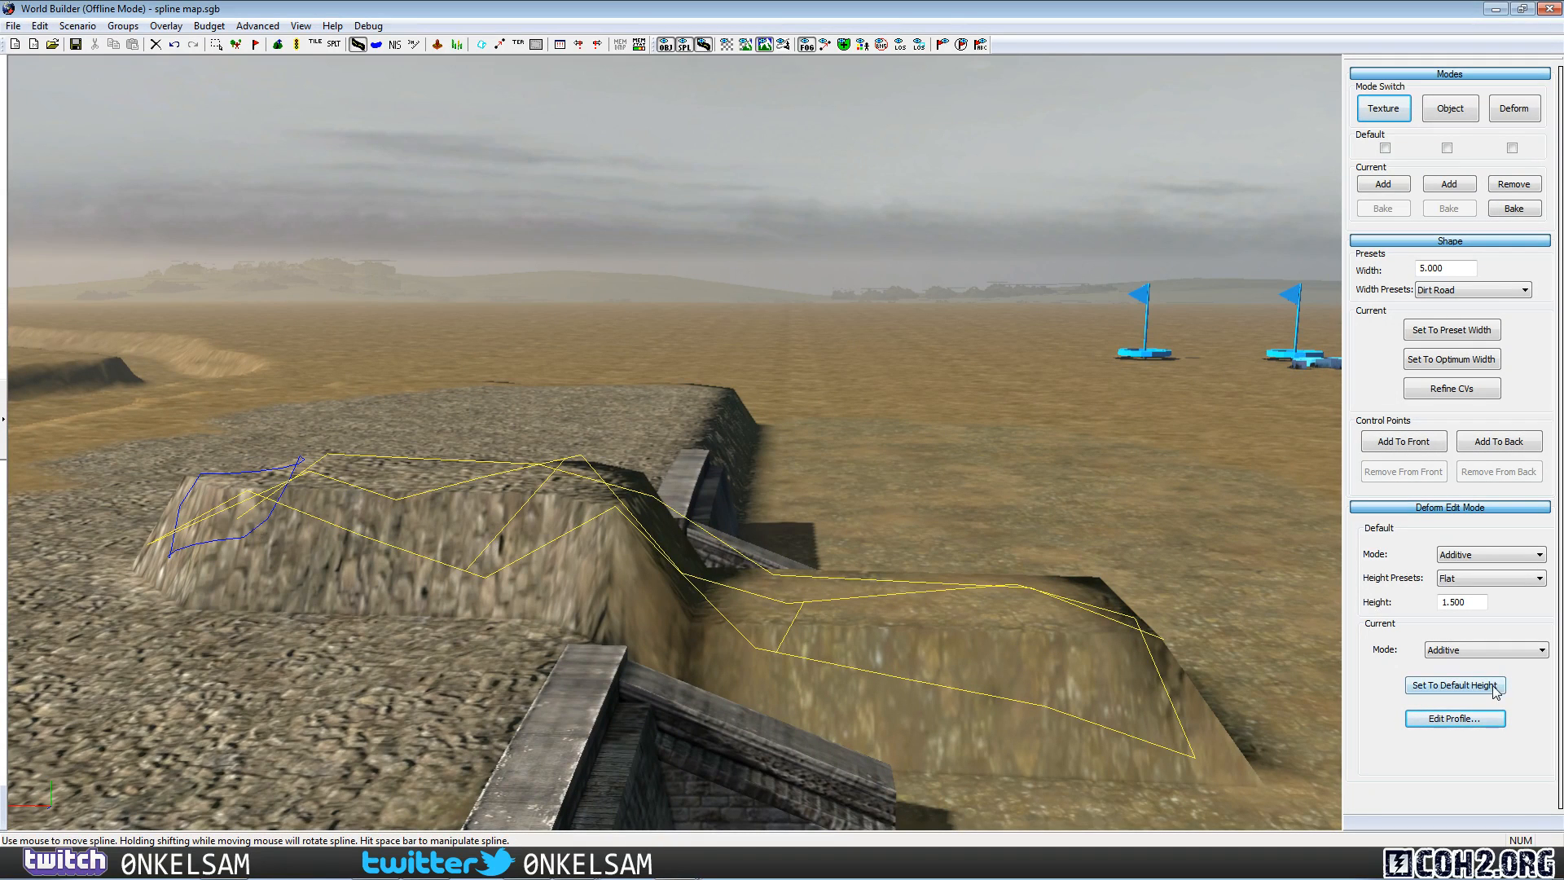
{"action": "left_click", "coordinate": [1485, 649]}
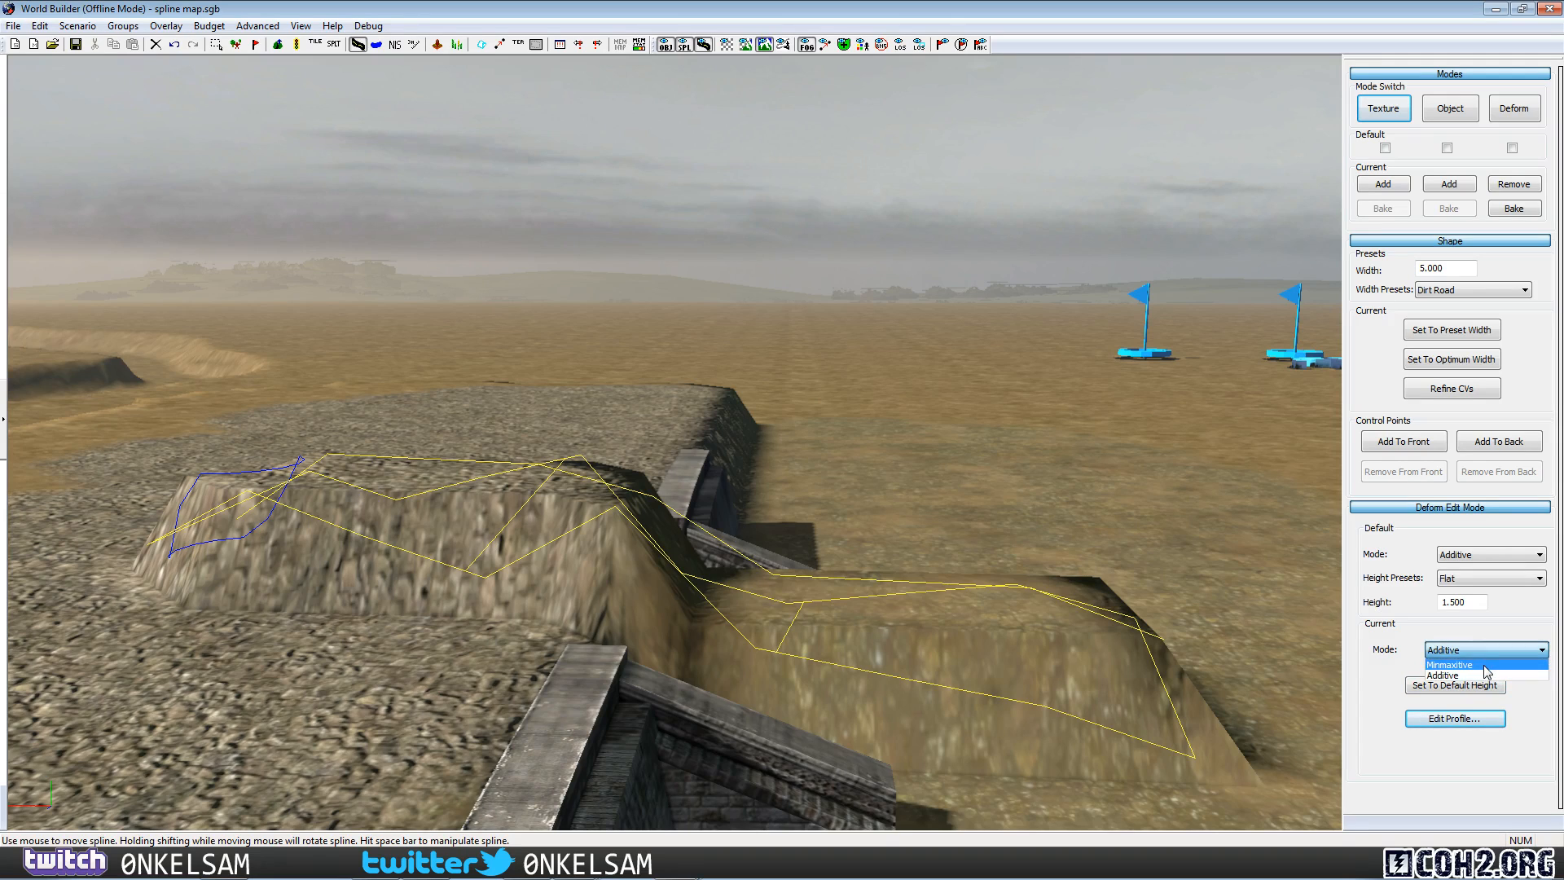
{"action": "left_click", "coordinate": [1484, 665]}
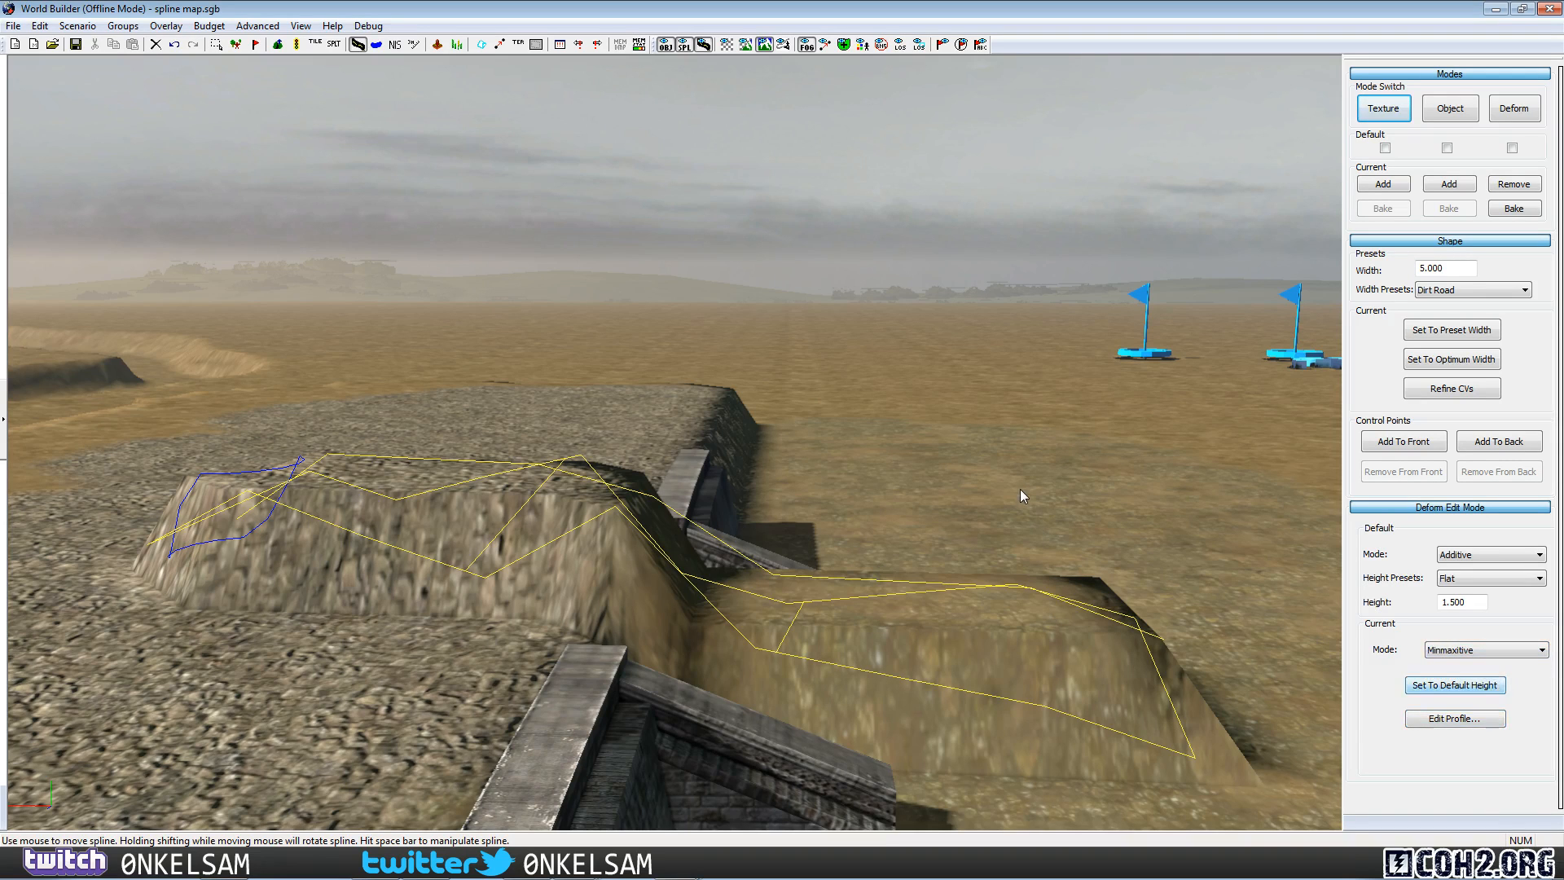
{"action": "left_click", "coordinate": [978, 522]}
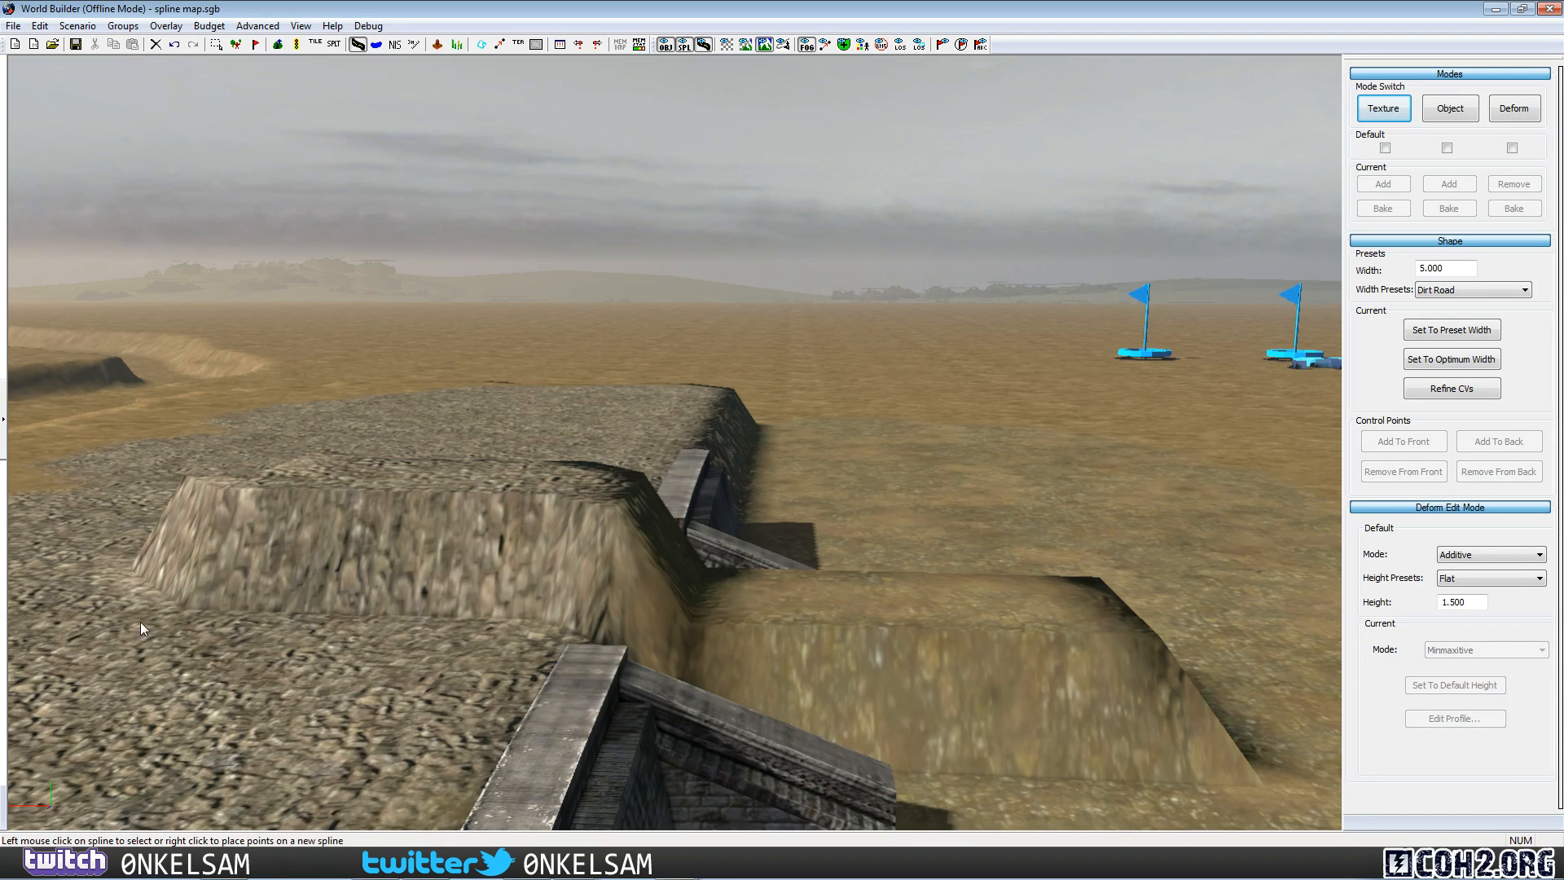
Reselect the edge-crossing deform spline and shift it slightly outward so its terrain deformation updates in the new mode.
{"action": "left_click_drag", "start_coordinate": [718, 626], "coordinate": [941, 622]}
{"action": "left_click", "coordinate": [1035, 599]}
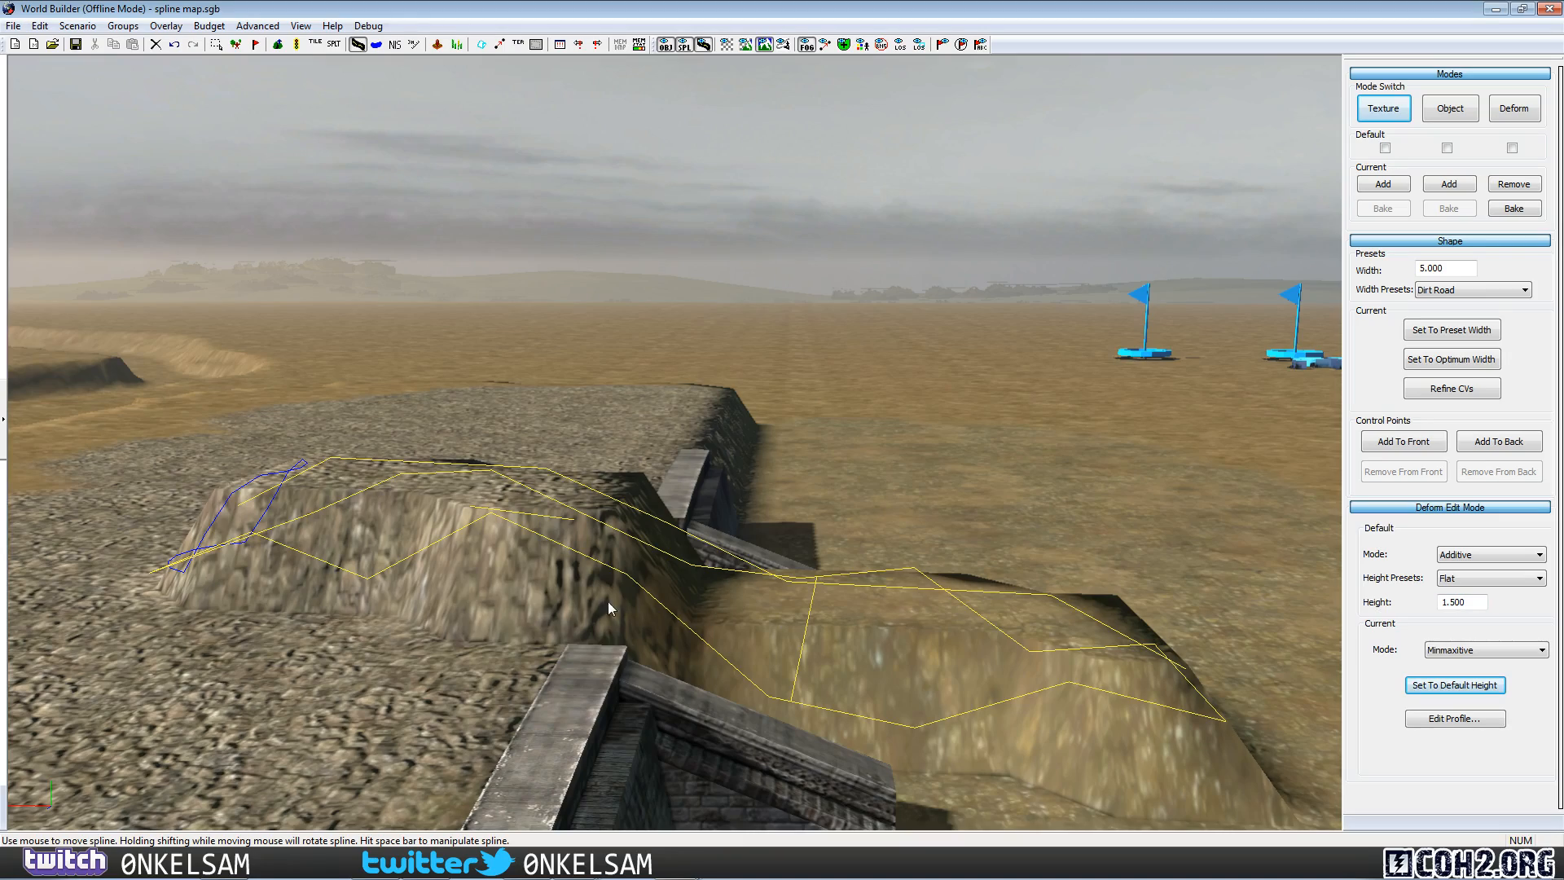
{"action": "left_click", "coordinate": [1049, 492]}
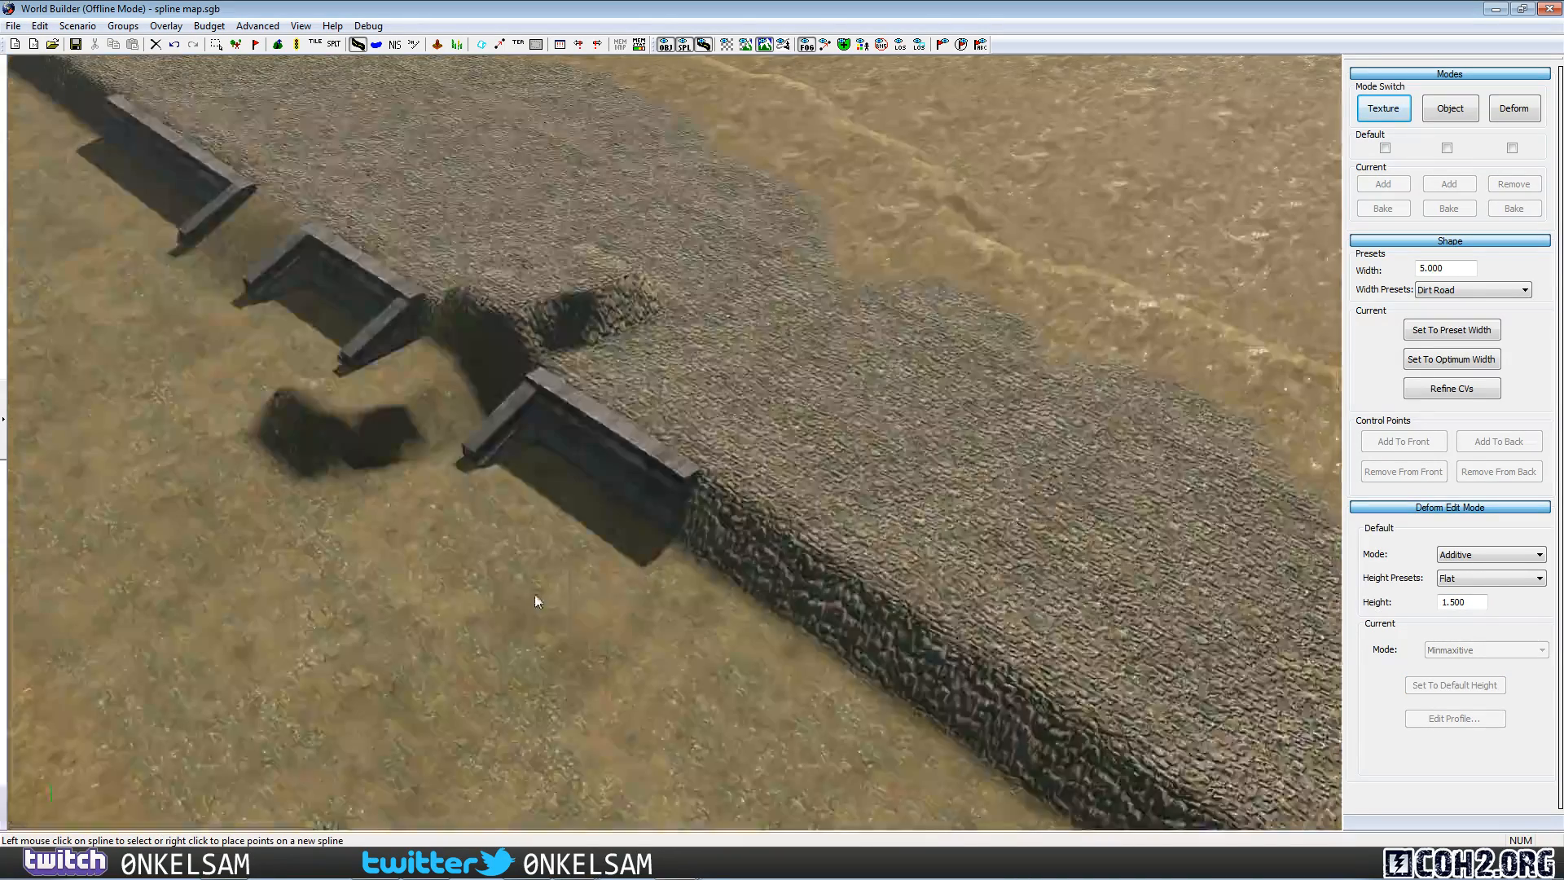
From above, move the Minmaxitive spline a little farther out from the platform over the lower ground and deselect it.
{"action": "scroll", "coordinate": [535, 594], "scroll_direction": "up", "scroll_amount": 4}
{"action": "middle_click_drag", "start_coordinate": [680, 649], "coordinate": [750, 559]}
{"action": "left_click", "coordinate": [750, 559]}
{"action": "left_click_drag", "start_coordinate": [750, 564], "coordinate": [697, 612]}
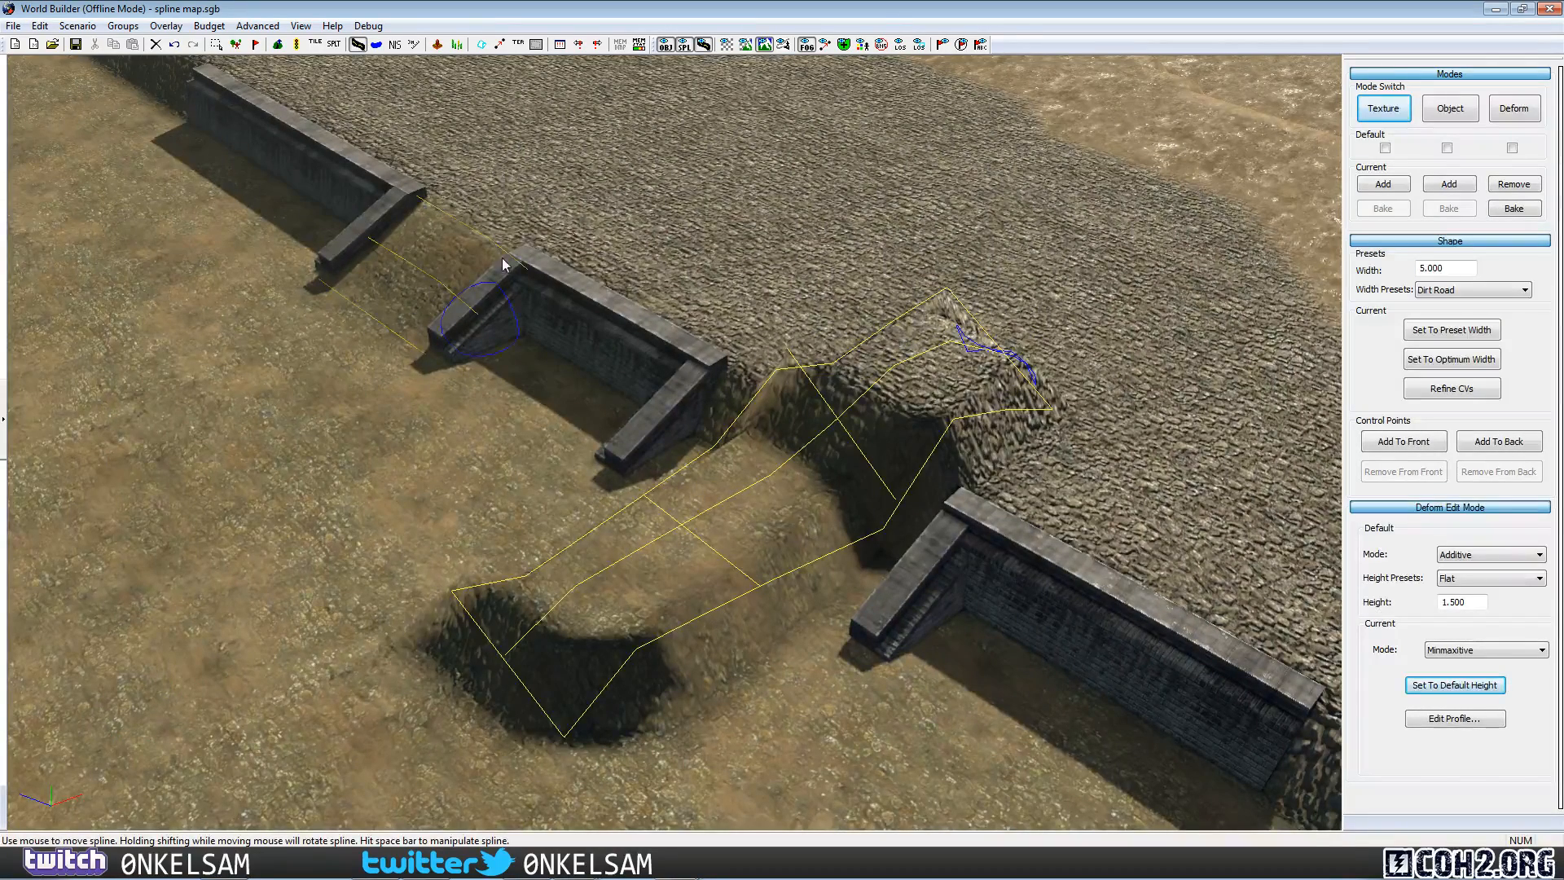
{"action": "left_click", "coordinate": [413, 523]}
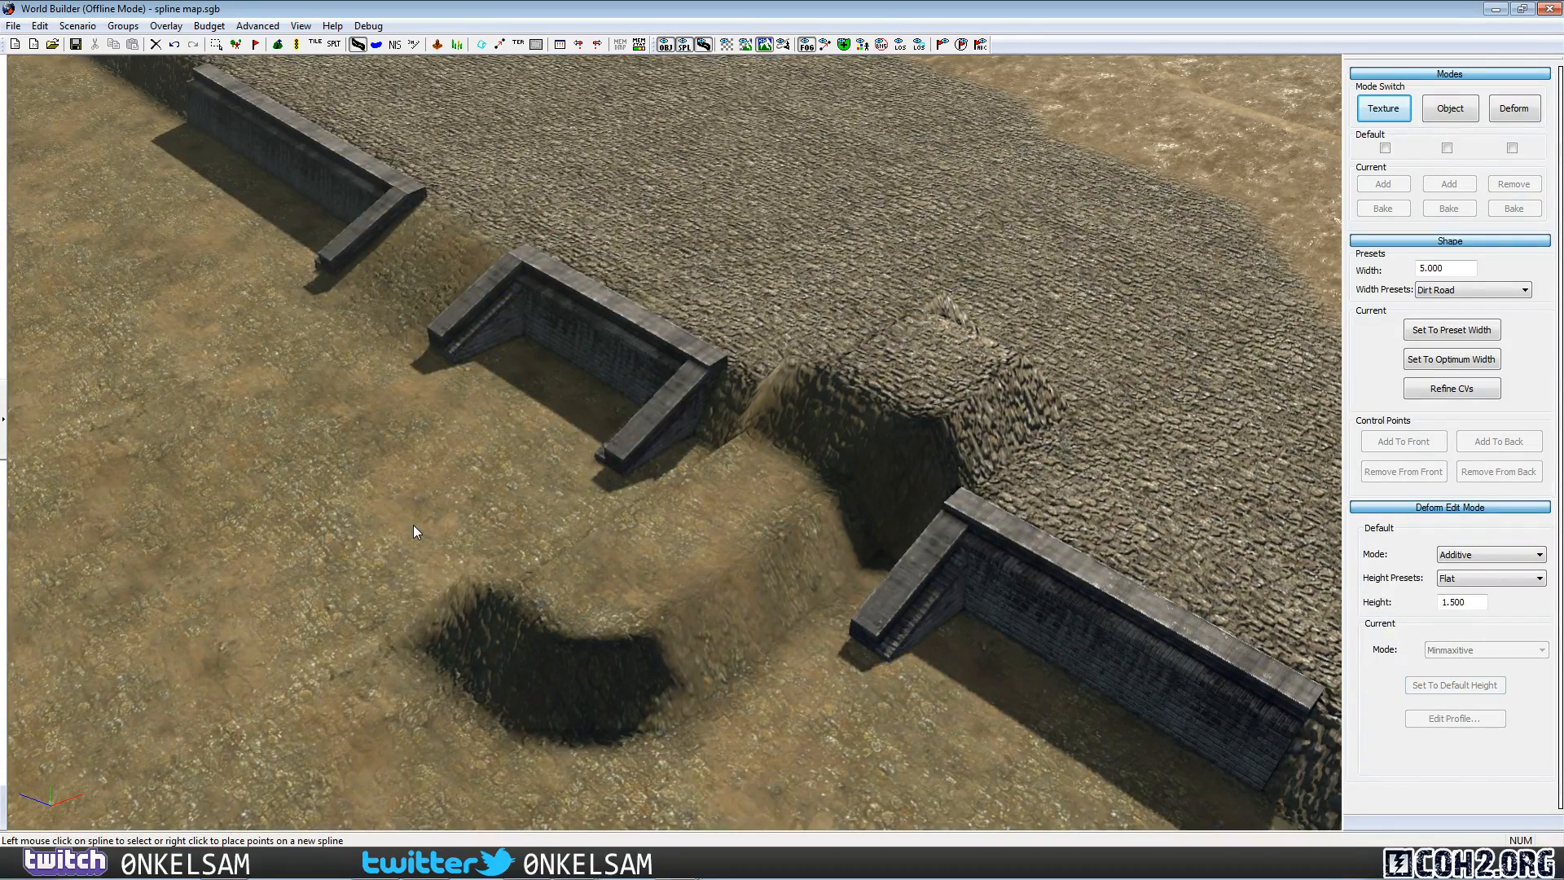